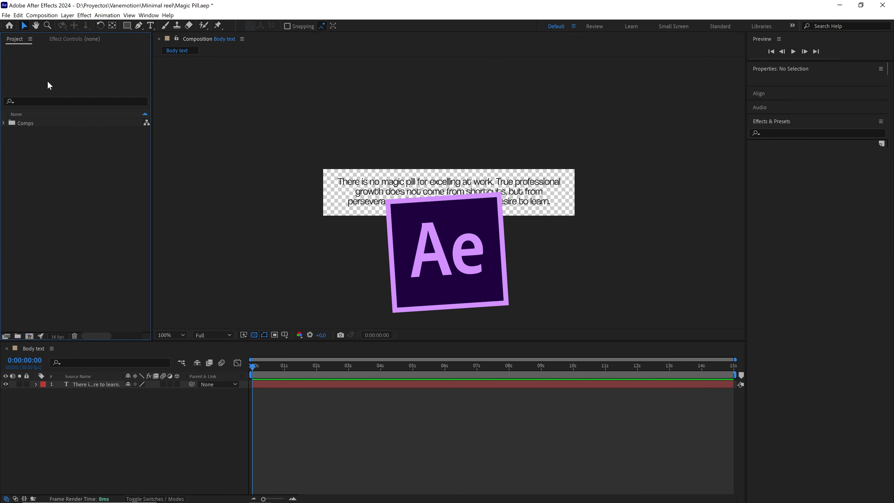
Import the reel's audio and image files and group them in a new project folder named assets.
{"action": "left_click", "coordinate": [5, 15]}
{"action": "mouse_move", "coordinate": [21, 122]}
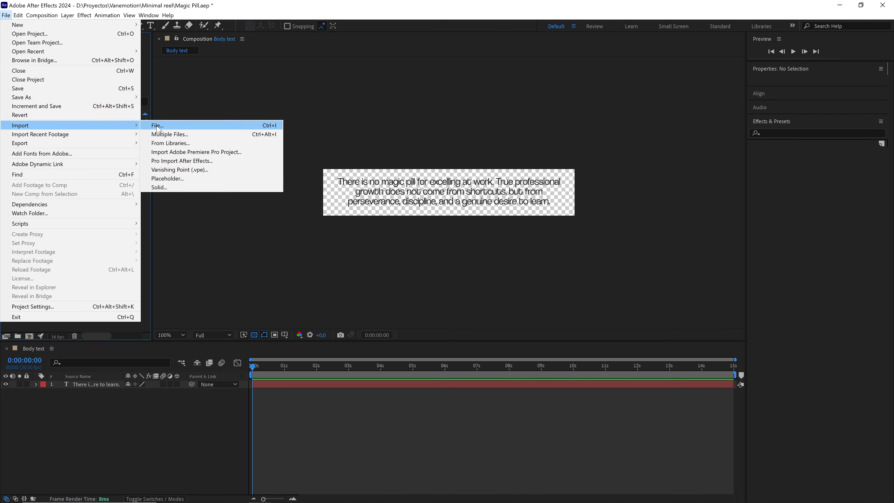
{"action": "left_click", "coordinate": [278, 124]}
{"action": "left_click_drag", "start_coordinate": [588, 153], "coordinate": [86, 70]}
{"action": "left_click", "coordinate": [553, 432]}
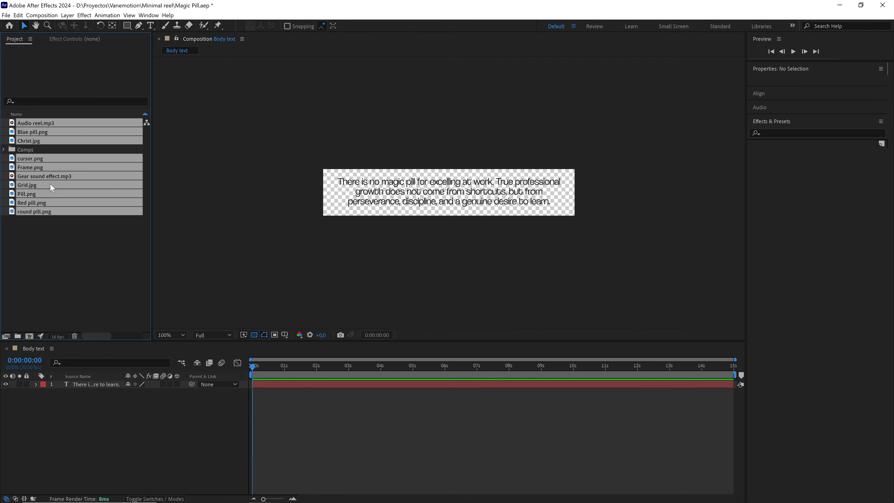
{"action": "left_click_drag", "start_coordinate": [25, 332], "coordinate": [18, 337]}
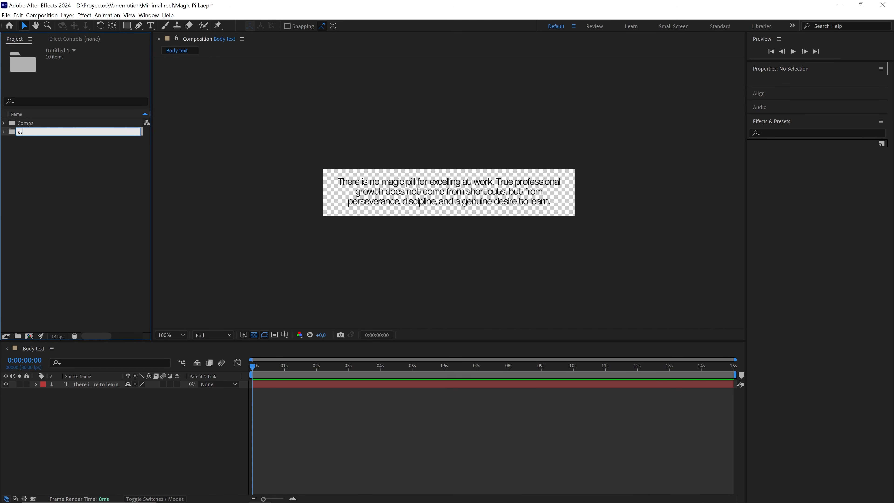
{"action": "left_click", "coordinate": [75, 198]}
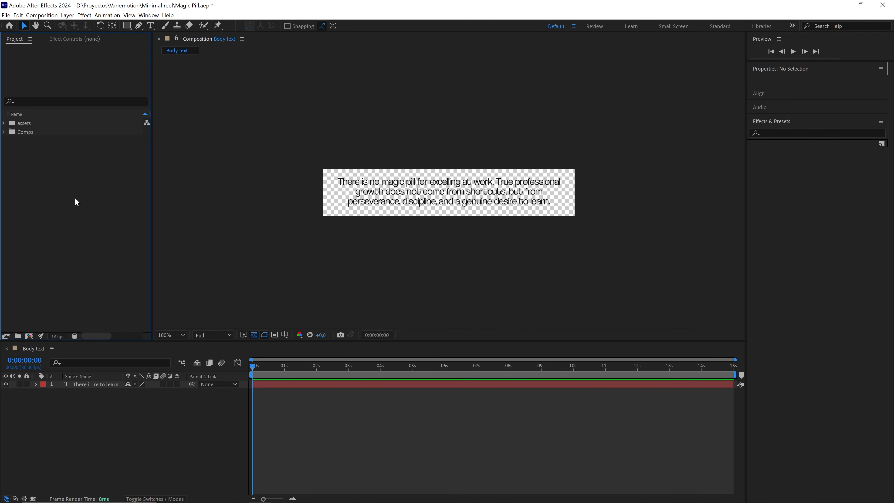
Create a composition named Reel in the Comps folder at 1080 x 1920 px, 30 fps and 15 seconds long.
{"action": "left_click", "coordinate": [25, 130]}
{"action": "left_click", "coordinate": [41, 15]}
{"action": "left_click", "coordinate": [60, 25]}
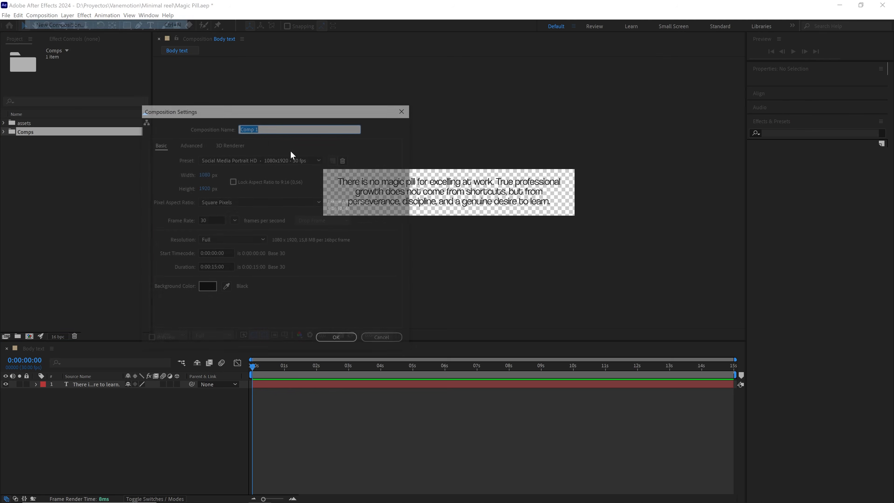
{"action": "type", "text": "Reel"}
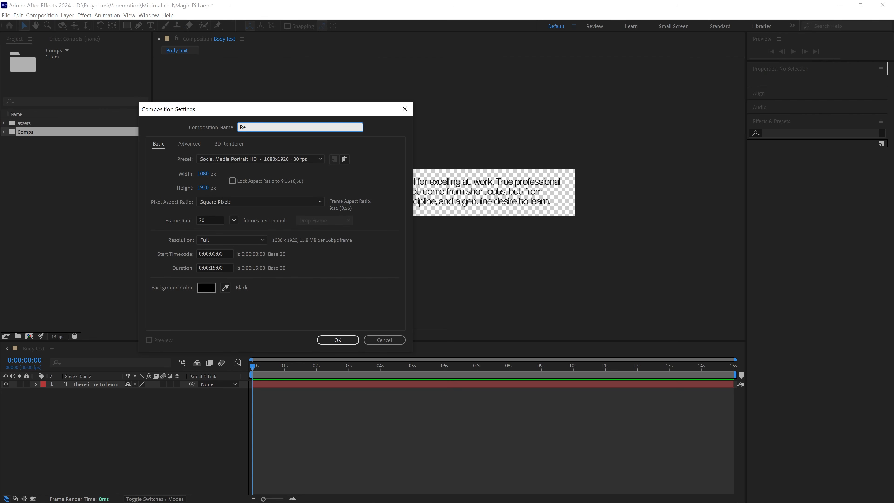
{"action": "left_click", "coordinate": [202, 173]}
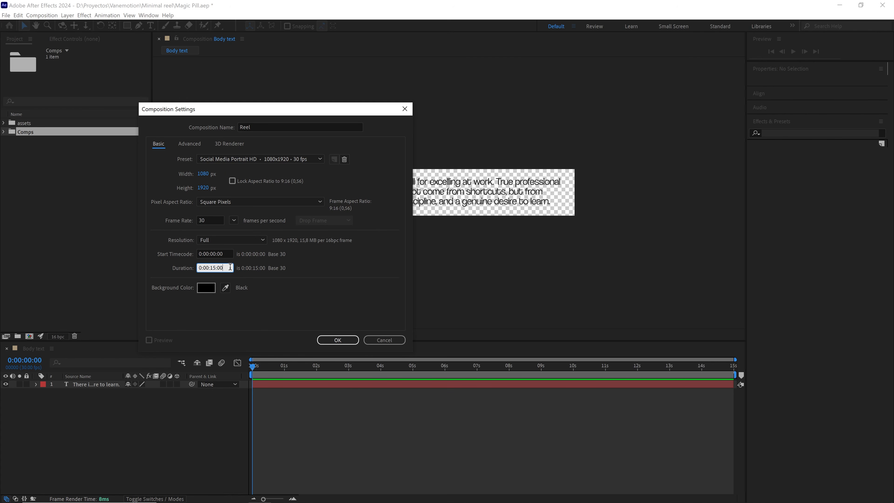
{"action": "left_click", "coordinate": [349, 339]}
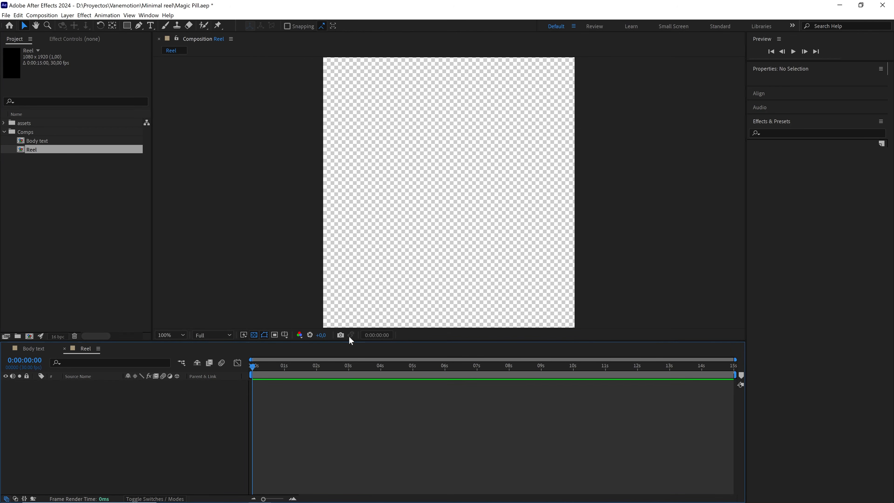
Add a composition-sized solid named bg in light grey F4F4F4 to the Reel composition.
{"action": "scroll", "coordinate": [381, 241], "scroll_direction": "down", "scroll_amount": 1}
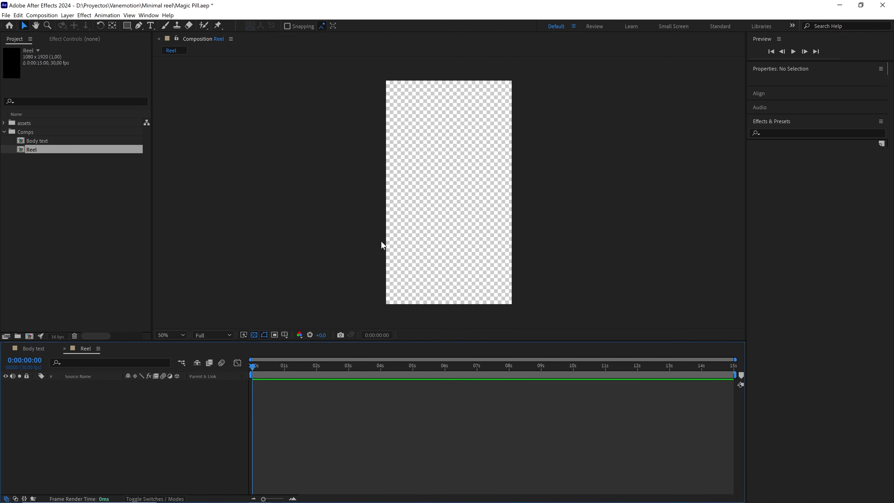
{"action": "right_click", "coordinate": [123, 411]}
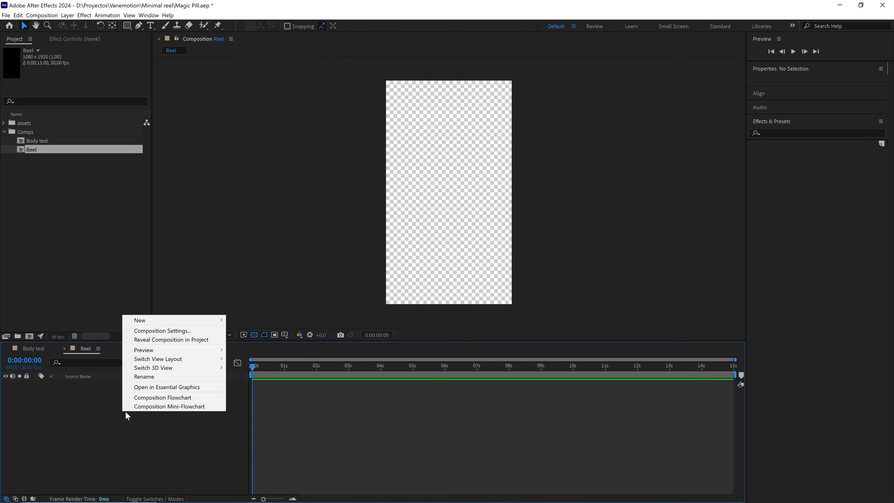
{"action": "mouse_move", "coordinate": [169, 320]}
{"action": "left_click", "coordinate": [254, 341]}
{"action": "type", "text": "bg"}
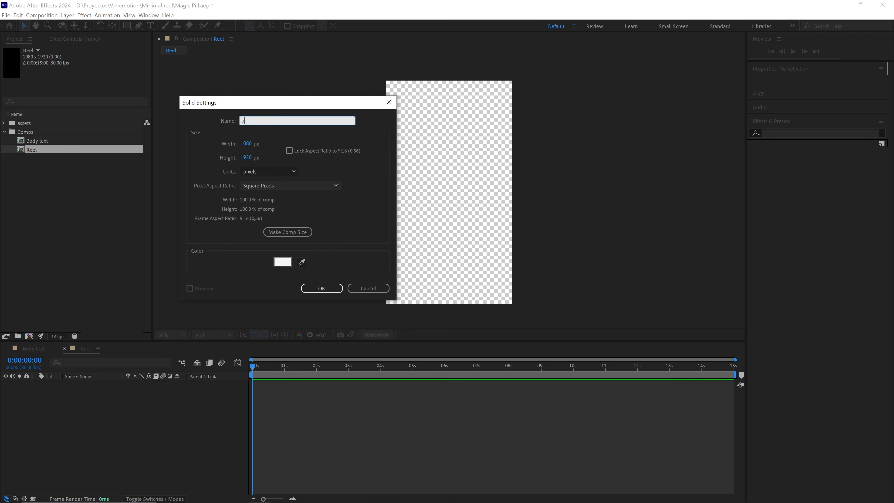
{"action": "left_click", "coordinate": [275, 234]}
{"action": "left_click", "coordinate": [286, 267]}
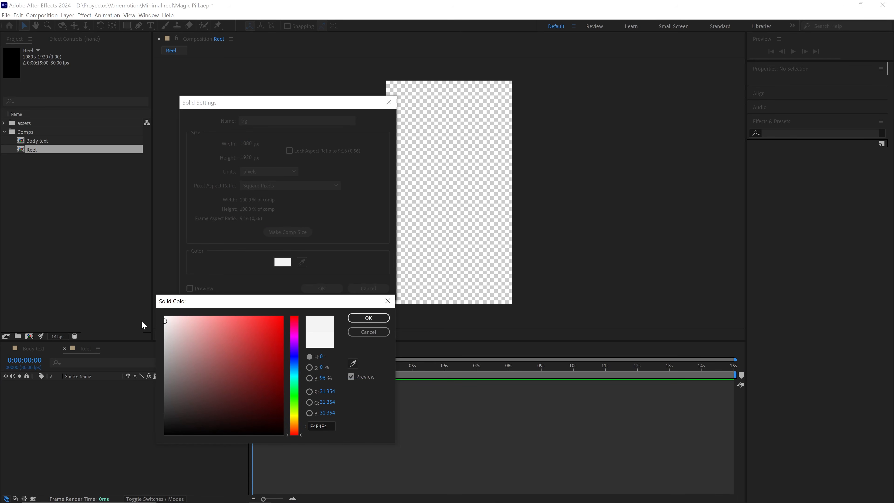
{"action": "left_click", "coordinate": [368, 318]}
{"action": "left_click", "coordinate": [321, 288]}
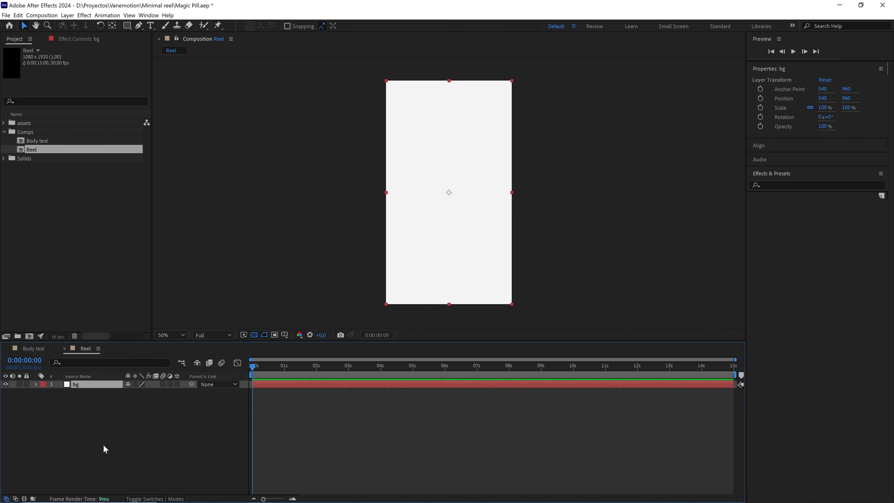
Add a shape layer named star round and give it a Polystar path.
{"action": "right_click", "coordinate": [86, 457]}
{"action": "mouse_move", "coordinate": [174, 367]}
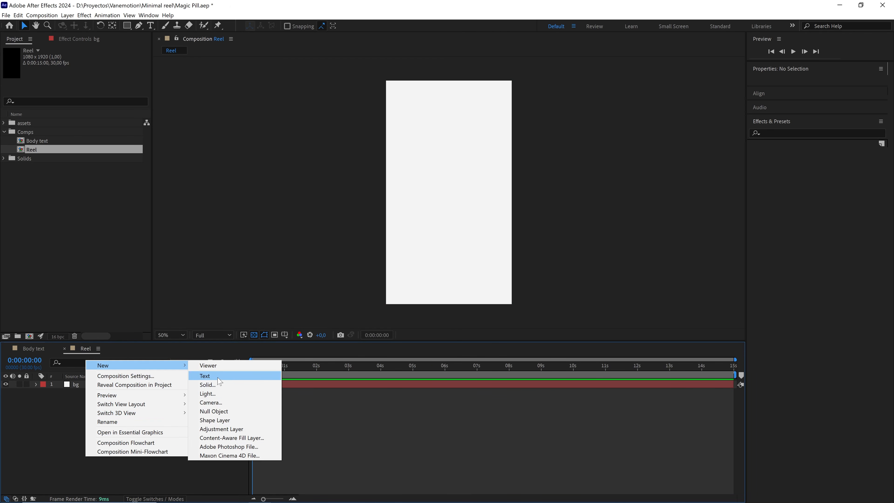
{"action": "left_click", "coordinate": [226, 420]}
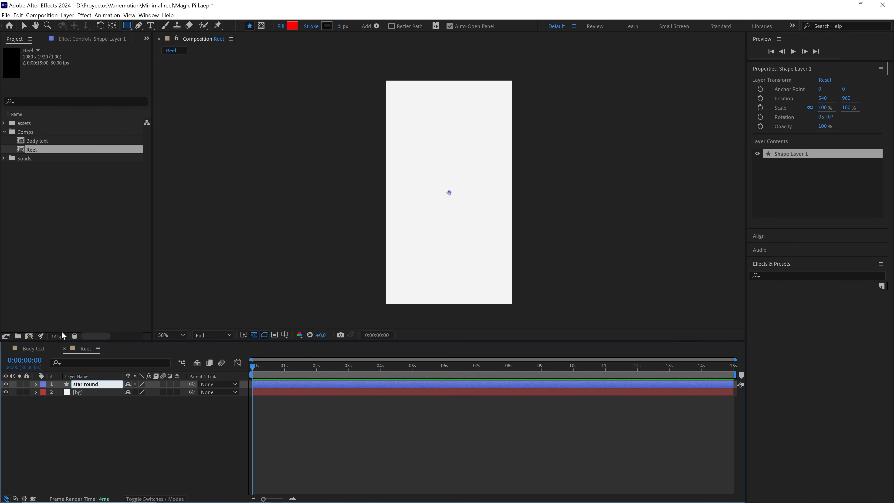
{"action": "left_click", "coordinate": [37, 385]}
{"action": "left_click", "coordinate": [182, 393]}
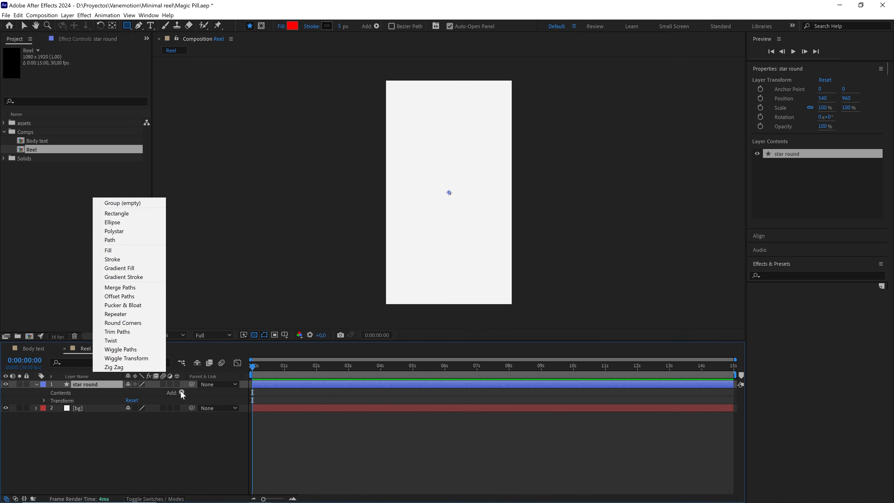
{"action": "left_click", "coordinate": [115, 231]}
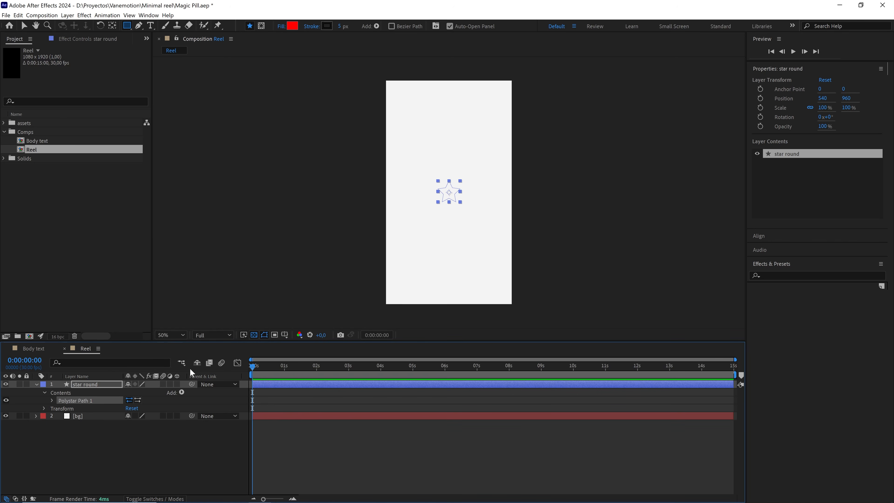
Add a fill to the star round shape and set its color to near-black 0C0C0C.
{"action": "left_click", "coordinate": [182, 393]}
{"action": "left_click", "coordinate": [138, 250]}
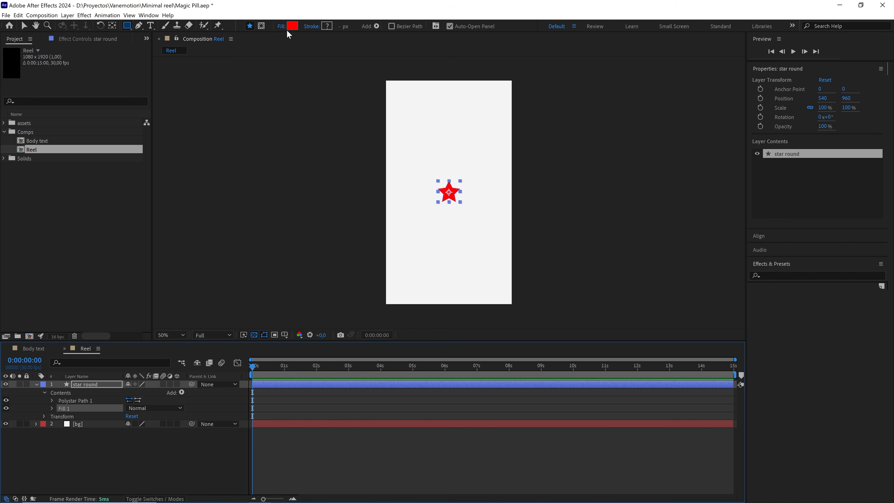
{"action": "left_click", "coordinate": [292, 26]}
{"action": "left_click_drag", "start_coordinate": [180, 388], "coordinate": [166, 422]}
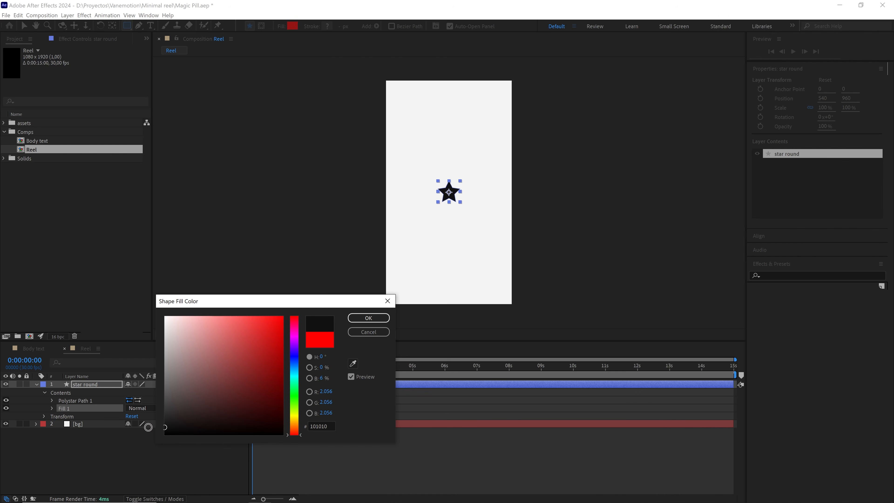
{"action": "left_click", "coordinate": [367, 318]}
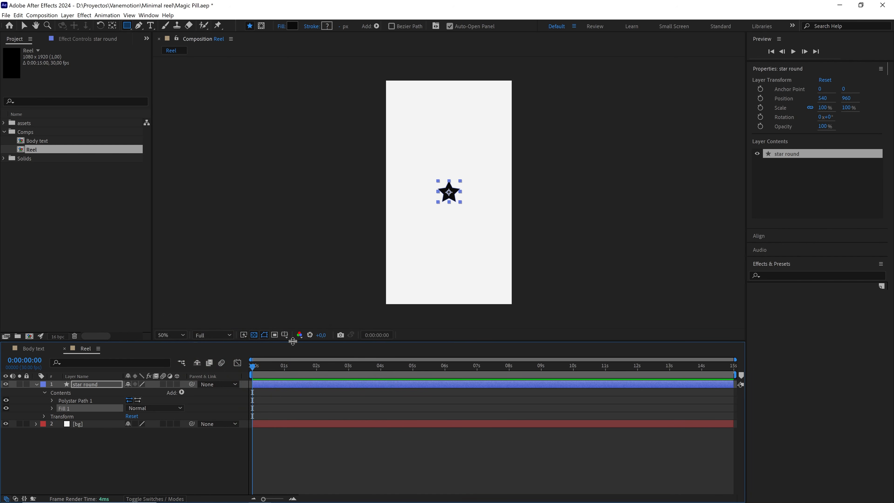
Set the star's inner radius to 130 and its outer radius to 600.
{"action": "left_click", "coordinate": [52, 401]}
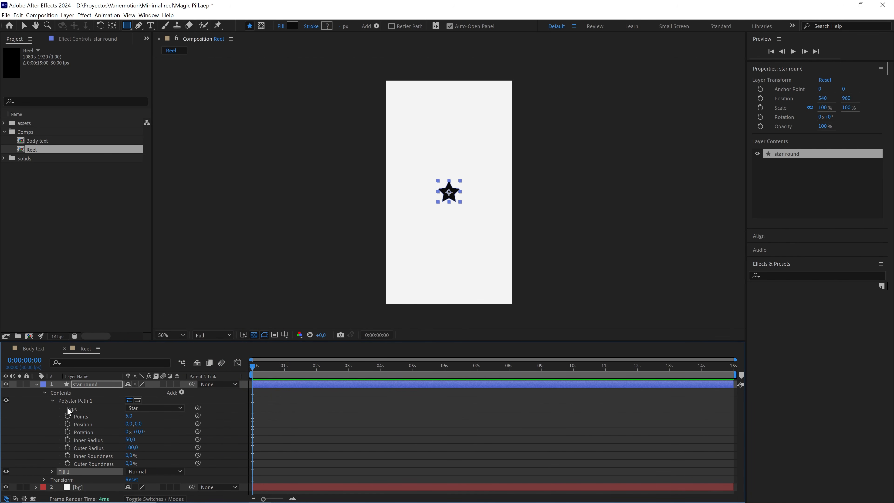
{"action": "left_click", "coordinate": [171, 435]}
{"action": "left_click_drag", "start_coordinate": [134, 440], "coordinate": [177, 442]}
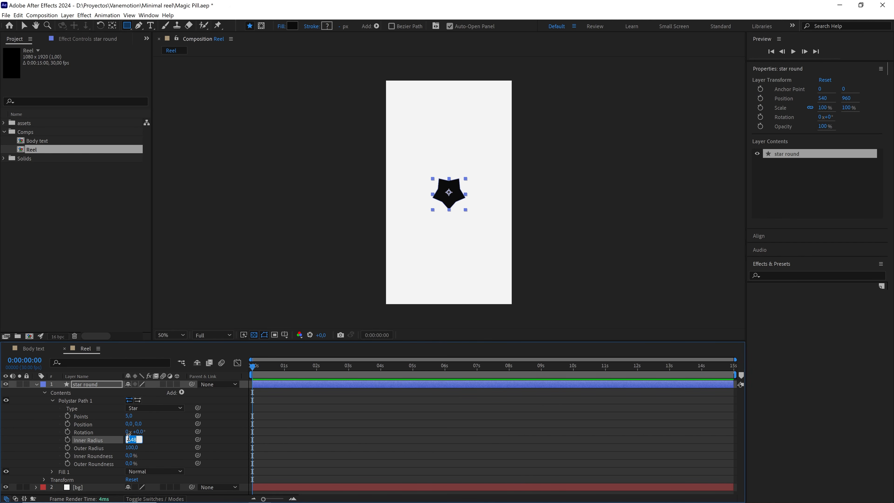
{"action": "left_click", "coordinate": [147, 449]}
{"action": "left_click_drag", "start_coordinate": [131, 448], "coordinate": [216, 441]}
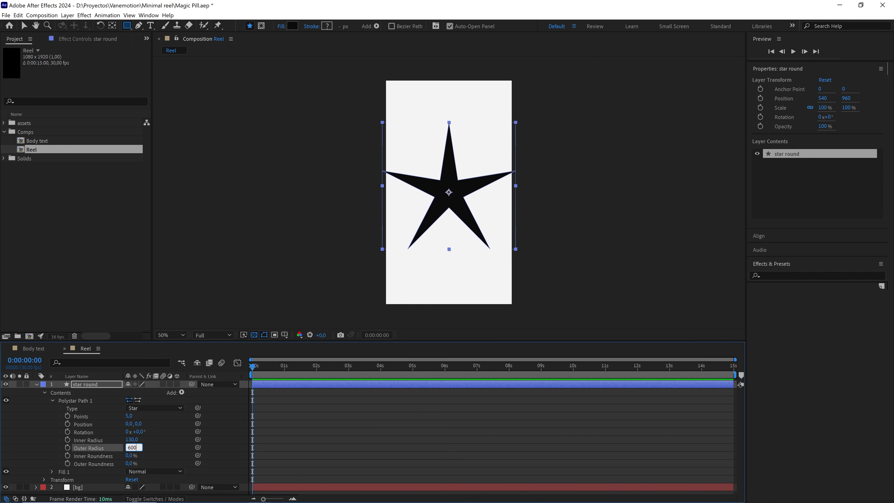
{"action": "left_click", "coordinate": [173, 440]}
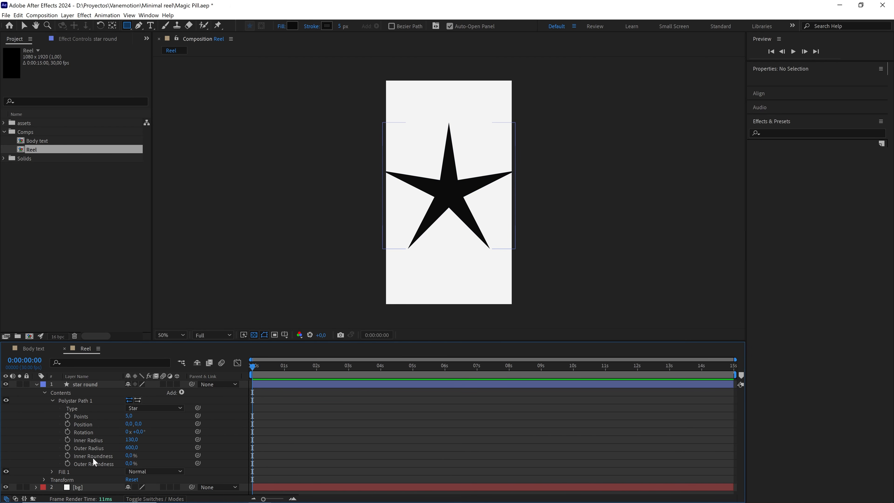
Set the star's inner roundness to 200% and its outer roundness to 100%.
{"action": "mouse_move", "coordinate": [129, 455]}
{"action": "left_mouse_down"}
{"action": "mouse_move", "coordinate": [186, 450]}
{"action": "mouse_move", "coordinate": [138, 457]}
{"action": "left_mouse_up"}
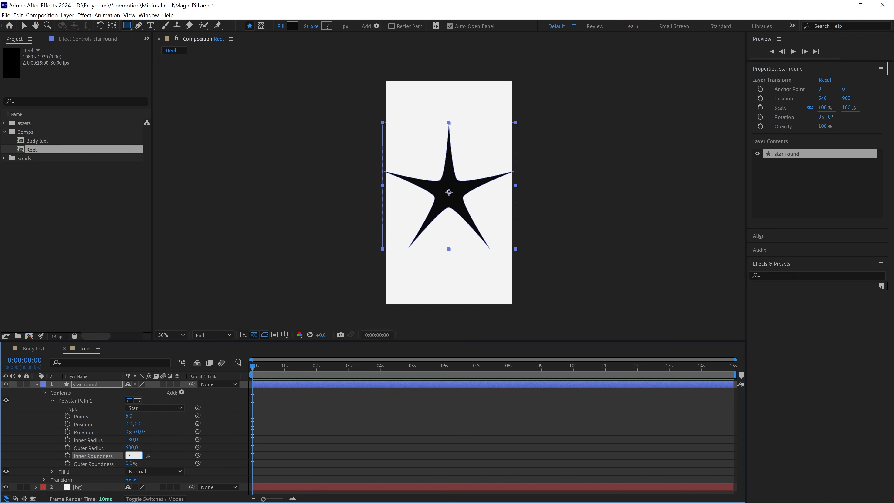
{"action": "left_click", "coordinate": [156, 445]}
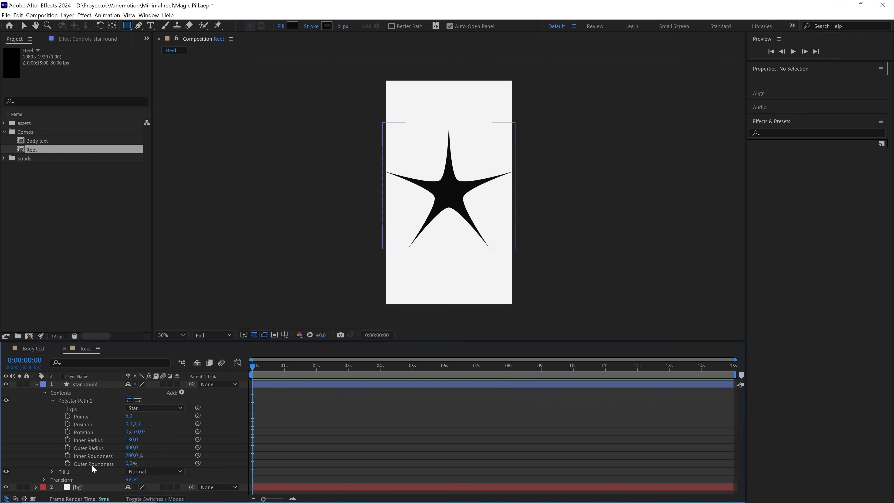
{"action": "left_click_drag", "start_coordinate": [129, 463], "coordinate": [158, 463]}
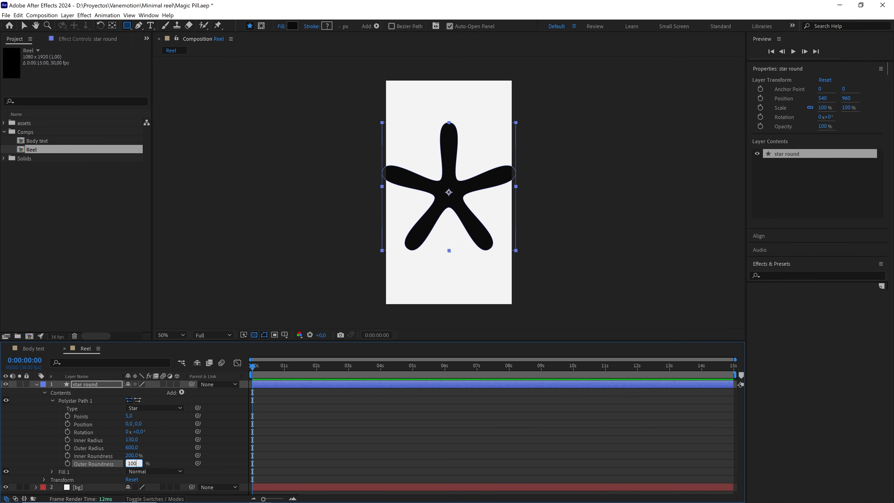
{"action": "left_click", "coordinate": [167, 444]}
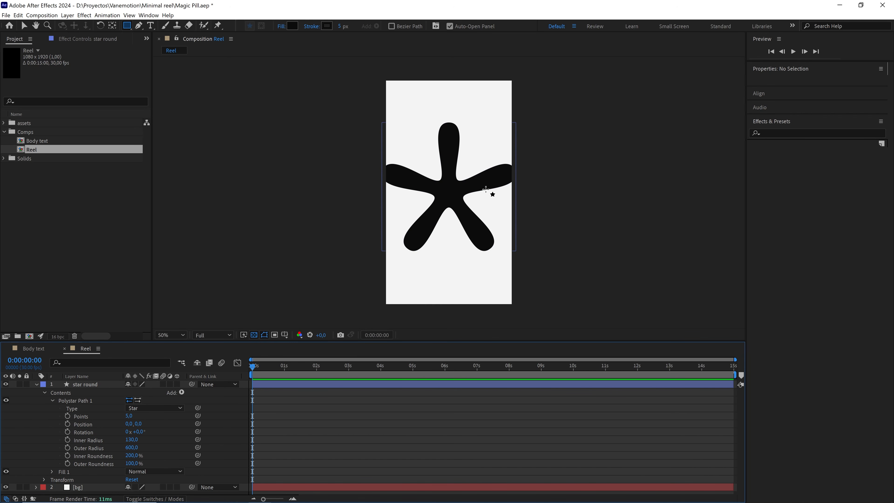
Move the star round layer to the lower-left corner of the frame, at about 68, 1854, and collapse its properties.
{"action": "left_click", "coordinate": [362, 385]}
{"action": "key", "text": "v"}
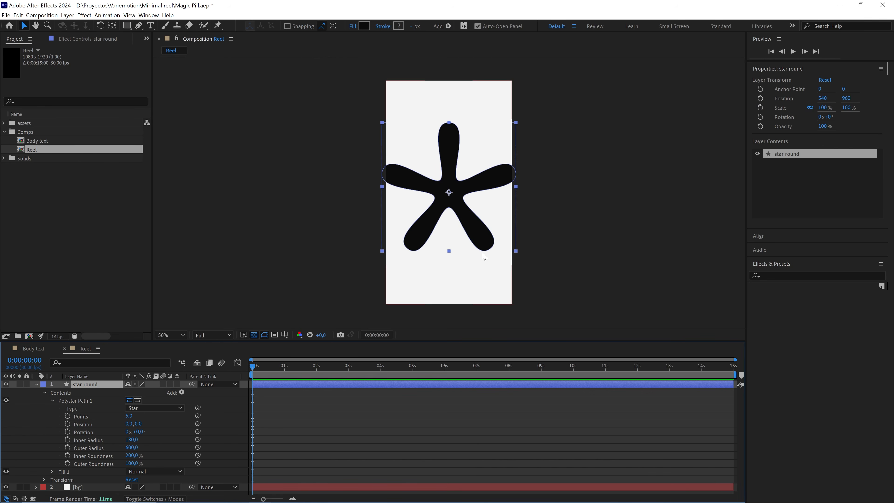
{"action": "left_click_drag", "start_coordinate": [458, 194], "coordinate": [403, 298]}
{"action": "left_click", "coordinate": [36, 384]}
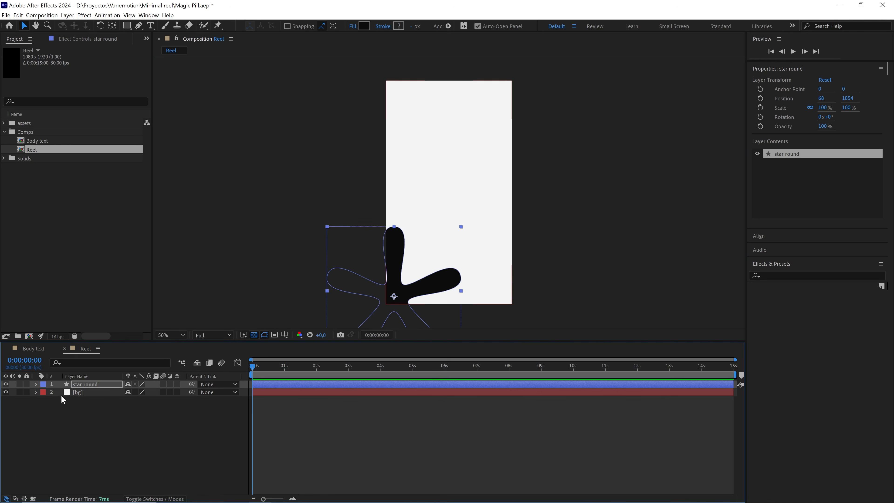
Add a two-line text layer reading "Everyone is chasing SHORTCUTS" in the upper part of the frame.
{"action": "left_click", "coordinate": [63, 405]}
{"action": "key", "text": "ctrl+t"}
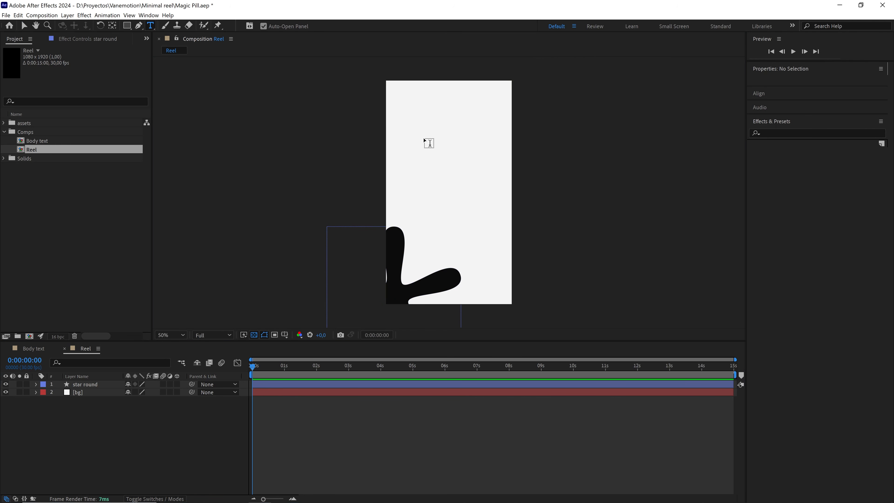
{"action": "left_click", "coordinate": [424, 139]}
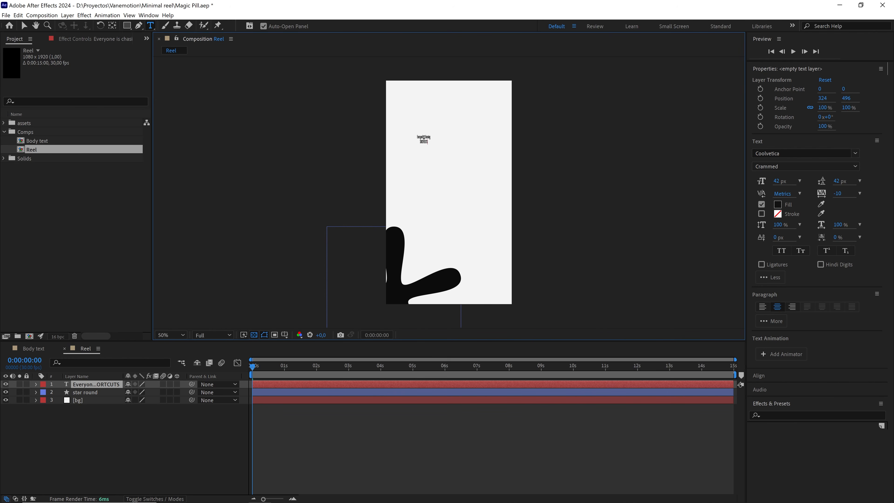
Center the anchor point of the "Everyone is chasing SHORTCUTS" text layer.
{"action": "left_click", "coordinate": [110, 386]}
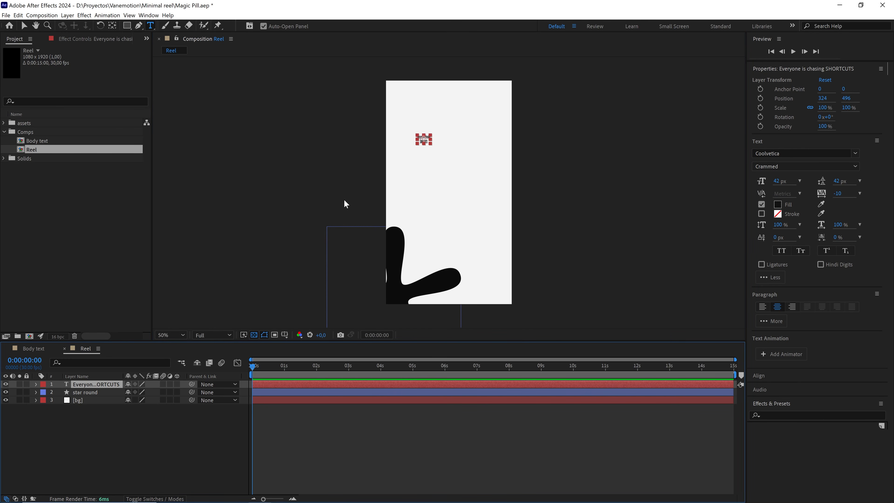
{"action": "key", "text": "ctrl+alt+Home"}
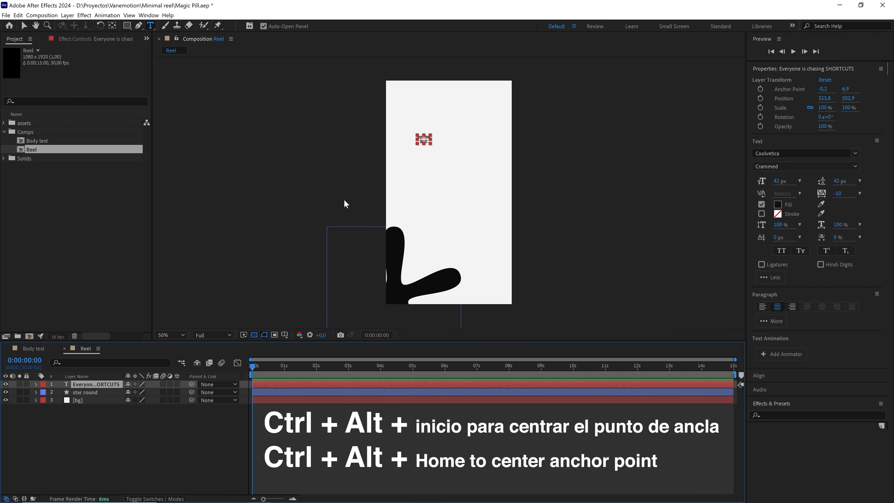
{"action": "key", "text": "Caps_Lock"}
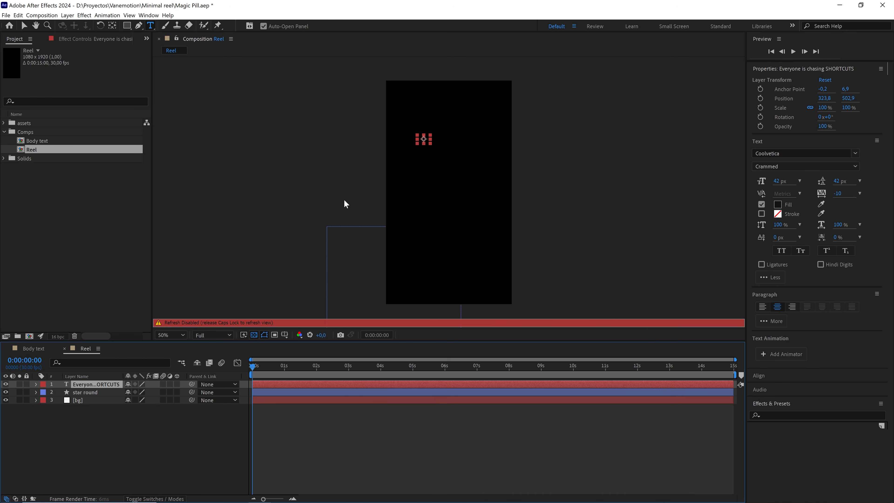
Center the text layer in the frame with view refresh turned back on, and scale it up to about 616%.
{"action": "key", "text": "ctrl+Home"}
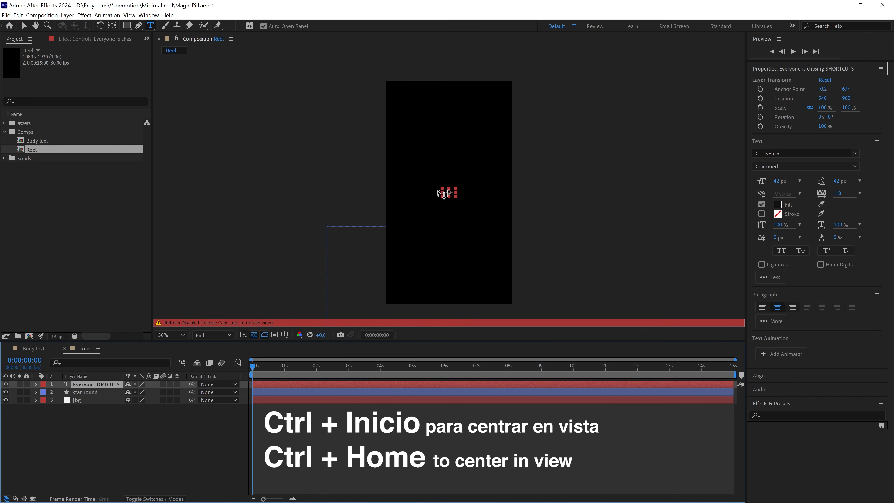
{"action": "key", "text": "Caps_Lock"}
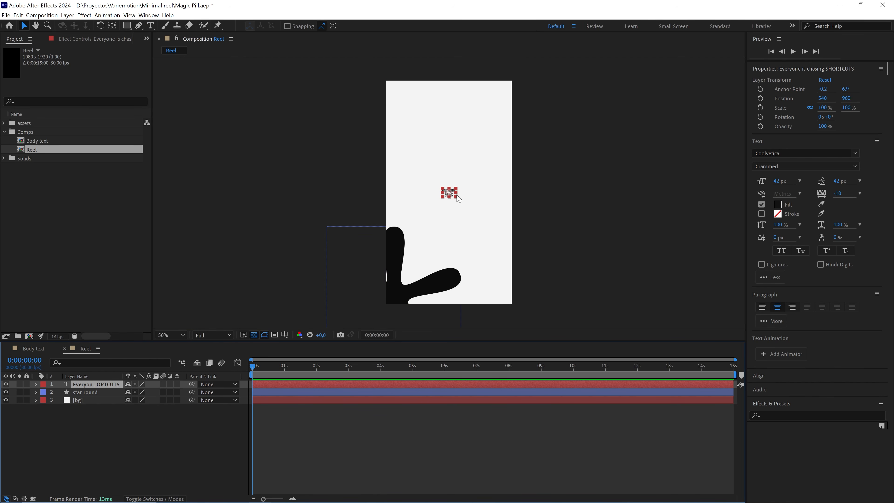
{"action": "left_click_drag", "start_coordinate": [458, 198], "coordinate": [485, 220]}
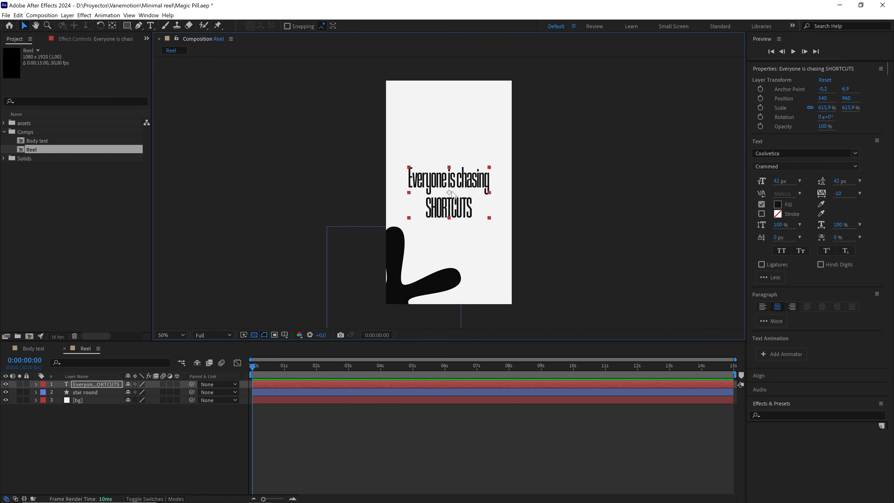
Set the text's font style to Coolvetica Bold and scale the layer down to about 188%.
{"action": "left_click", "coordinate": [795, 166]}
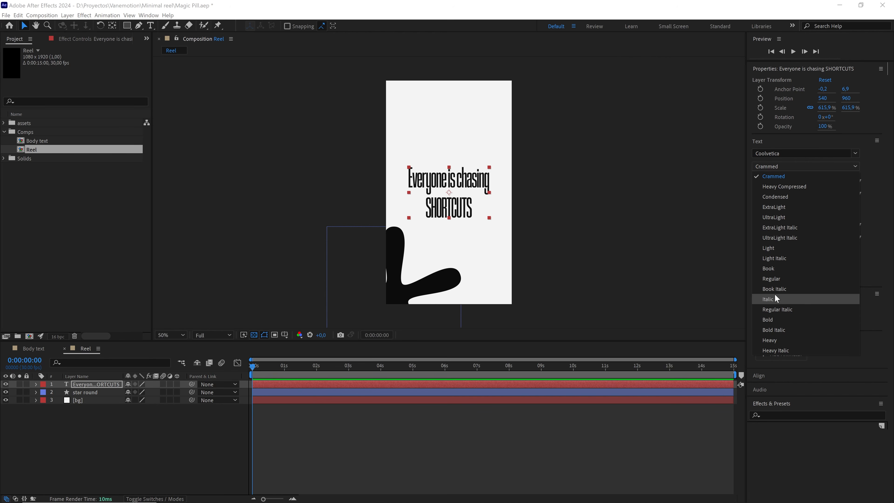
{"action": "left_click", "coordinate": [778, 316]}
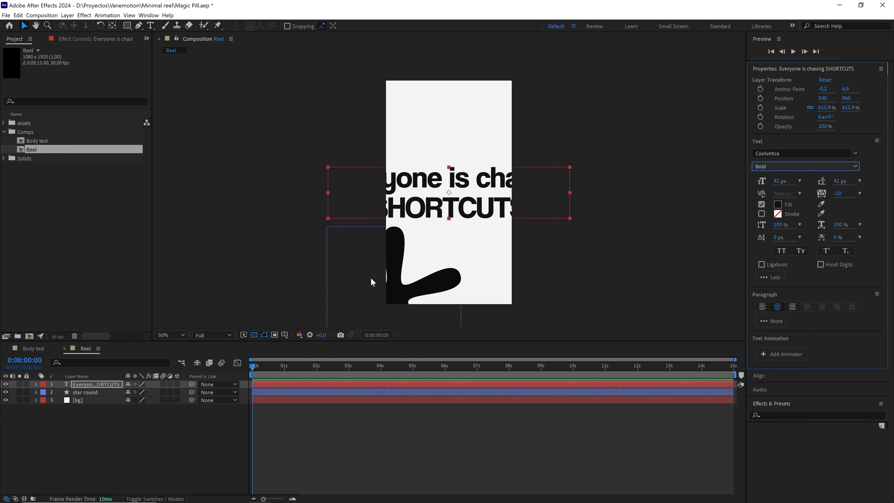
{"action": "left_click_drag", "start_coordinate": [572, 218], "coordinate": [489, 197]}
Set the "Everyone is chasing" line to the Light font style and scale the text layer to about 165%.
{"action": "key", "text": "slash"}
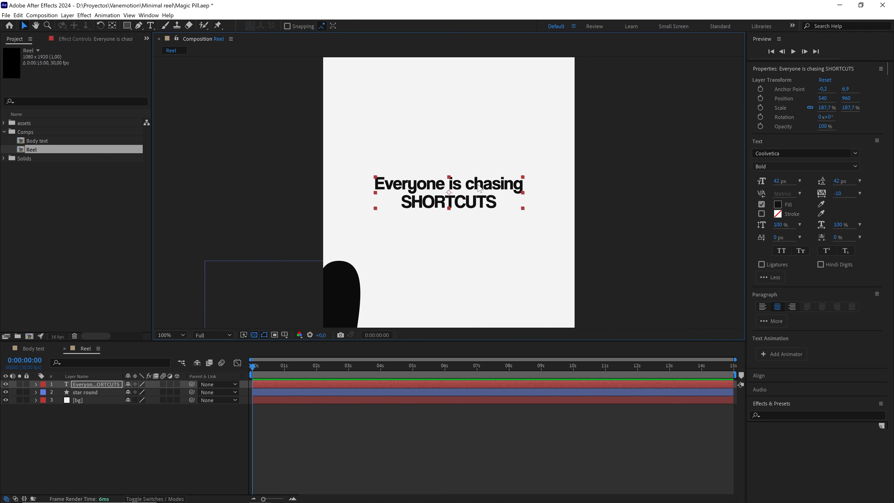
{"action": "triple_click", "coordinate": [478, 185]}
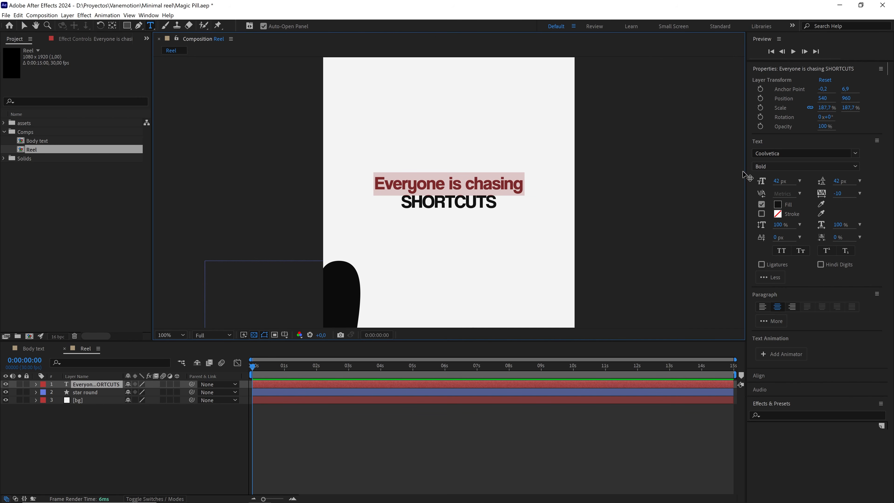
{"action": "left_click", "coordinate": [778, 167]}
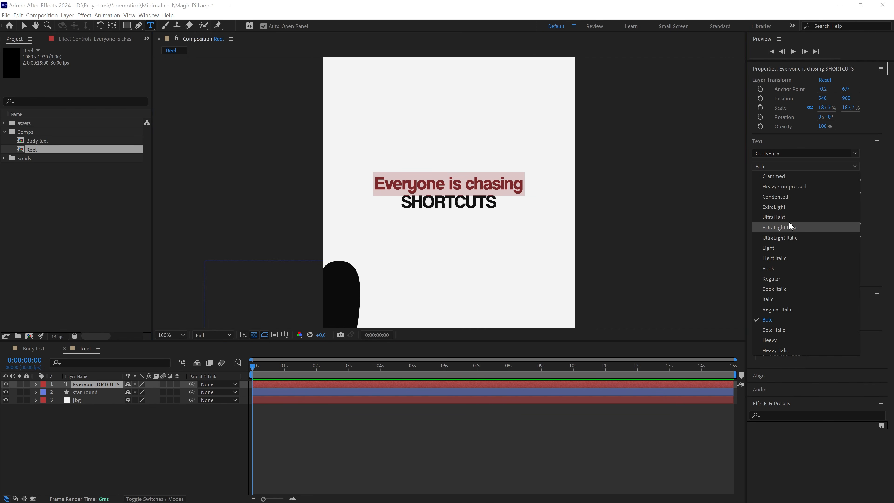
{"action": "left_click", "coordinate": [781, 248]}
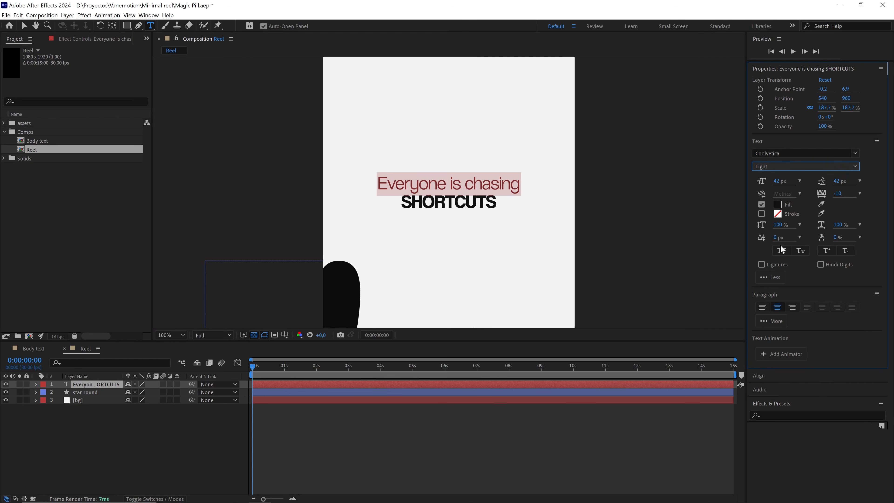
{"action": "left_click", "coordinate": [24, 26]}
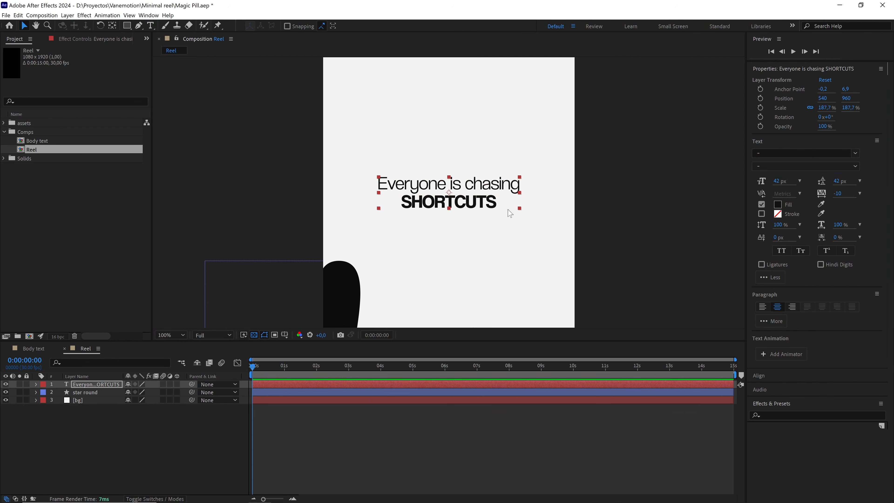
Draw a rectangle of about 716 x 183 px around the title text as a new shape layer.
{"action": "left_click", "coordinate": [125, 426]}
{"action": "left_click_drag", "start_coordinate": [414, 229], "coordinate": [407, 202]}
{"action": "scroll", "coordinate": [407, 215], "scroll_direction": "down", "scroll_amount": 1}
{"action": "key", "text": "q"}
{"action": "left_click", "coordinate": [127, 23]}
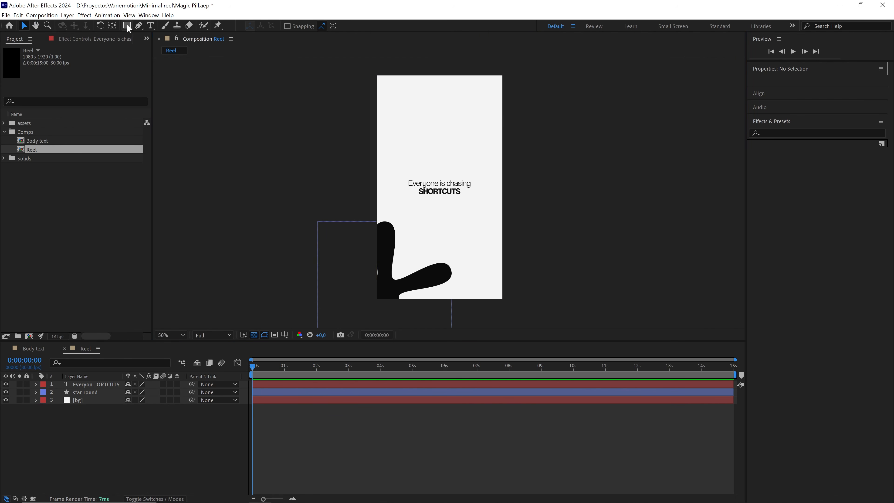
{"action": "key", "text": "slash"}
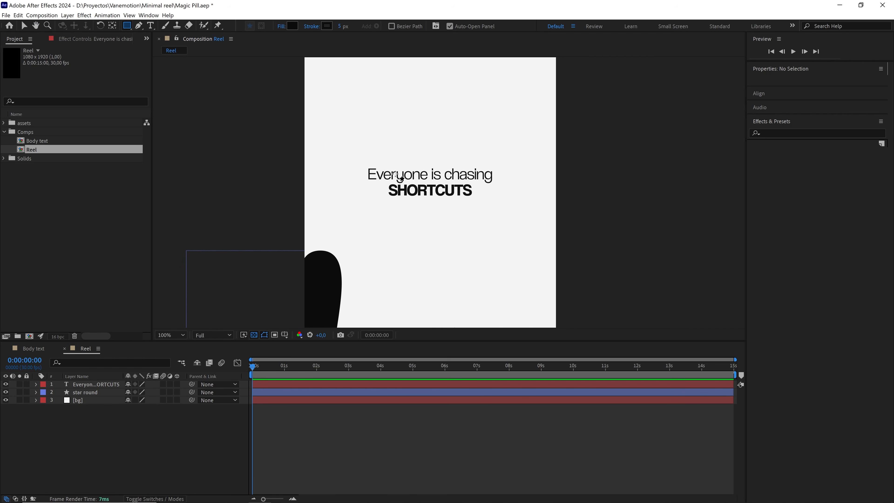
{"action": "mouse_move", "coordinate": [348, 160]}
{"action": "left_mouse_down"}
{"action": "mouse_move", "coordinate": [433, 201]}
{"action": "mouse_move", "coordinate": [515, 202]}
{"action": "left_mouse_up"}
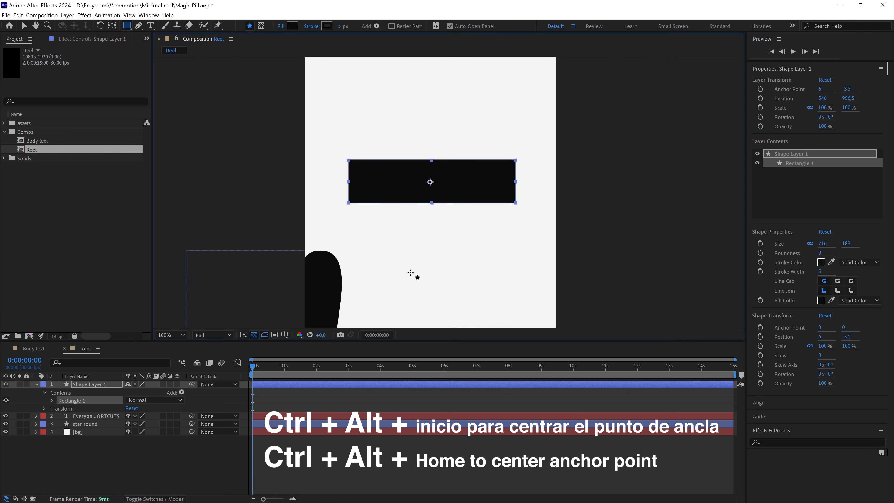
Center the rectangle's shape layer in the frame and rename it "box".
{"action": "left_click", "coordinate": [112, 382]}
{"action": "key", "text": "ctrl+Home"}
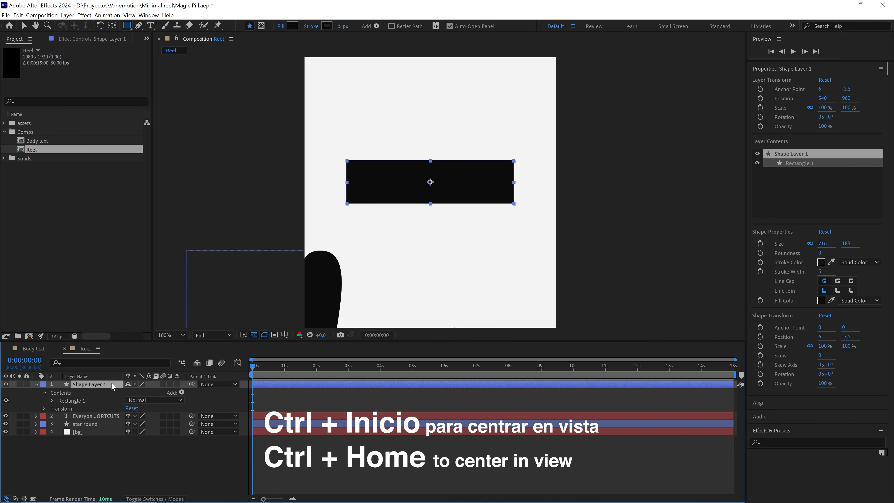
{"action": "key", "text": "Return"}
{"action": "type", "text": "b"}
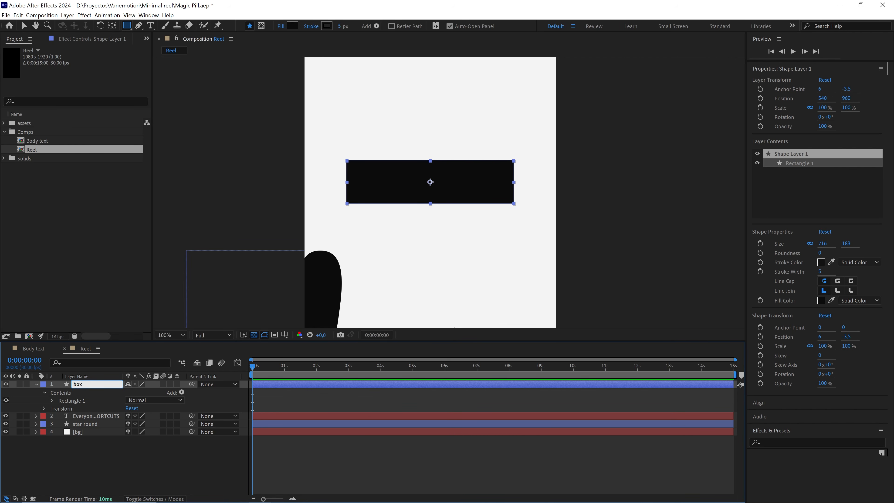
{"action": "type", "text": "ox"}
{"action": "key", "text": "Return"}
Set the box's fill to none and its stroke width to 5 px.
{"action": "left_click", "coordinate": [282, 26]}
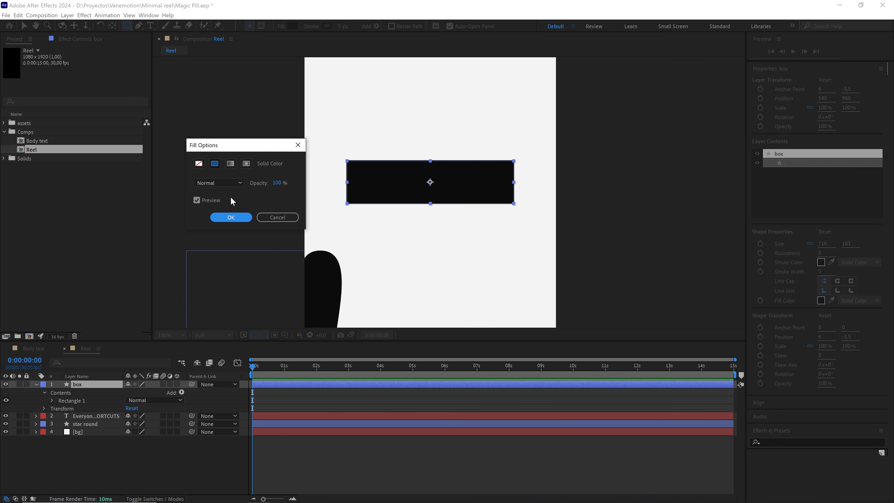
{"action": "left_click", "coordinate": [198, 164]}
{"action": "left_click", "coordinate": [230, 218]}
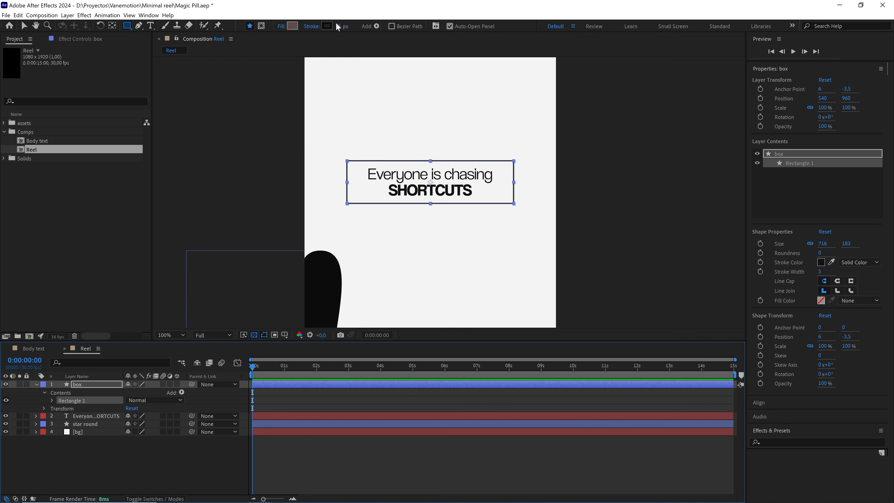
{"action": "left_click_drag", "start_coordinate": [339, 29], "coordinate": [344, 26]}
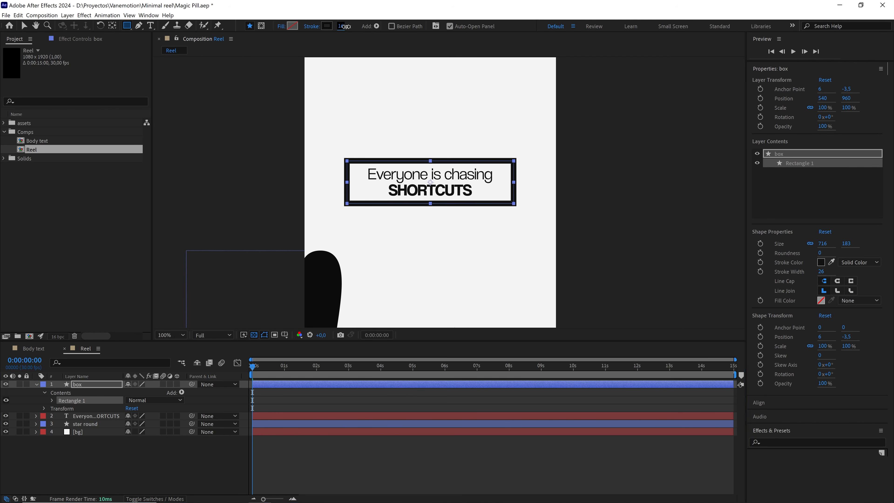
{"action": "left_click", "coordinate": [344, 25]}
{"action": "type", "text": "5"}
{"action": "key", "text": "Return"}
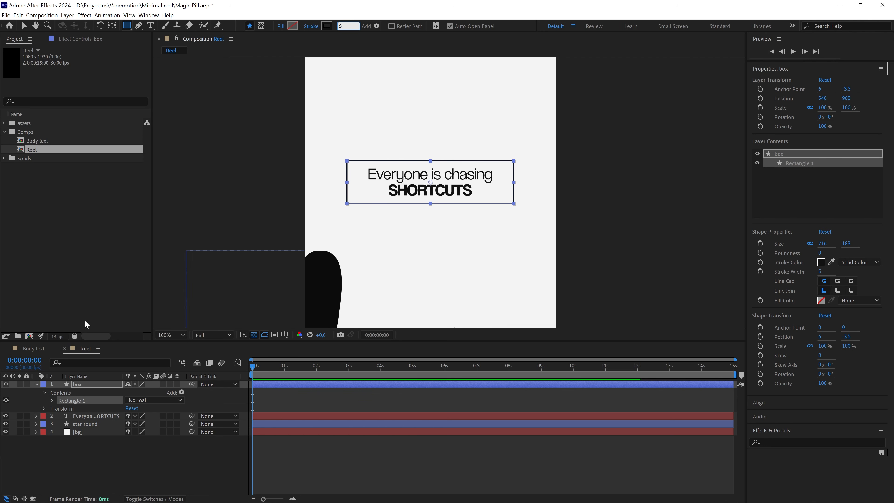
Add a dash of 10 to the stroke of the box's rectangle and collapse the layer's properties.
{"action": "left_click", "coordinate": [52, 400]}
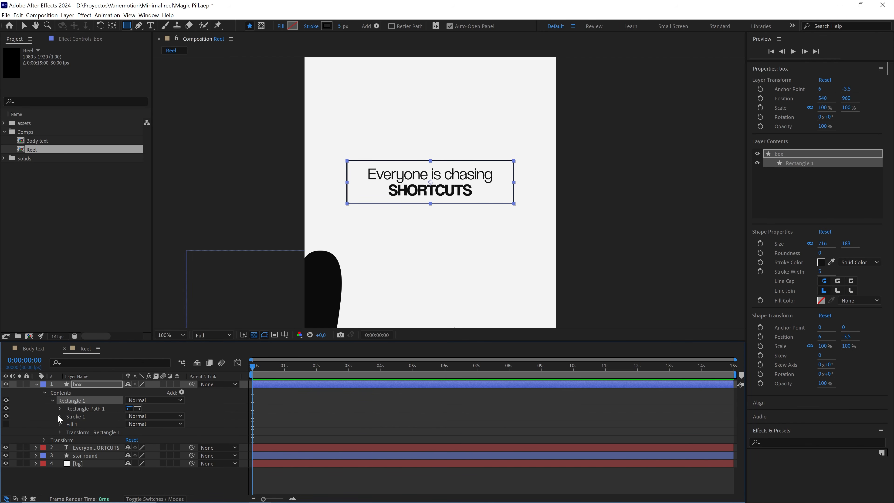
{"action": "left_click", "coordinate": [59, 416]}
{"action": "scroll", "coordinate": [122, 462], "scroll_direction": "down", "scroll_amount": 2}
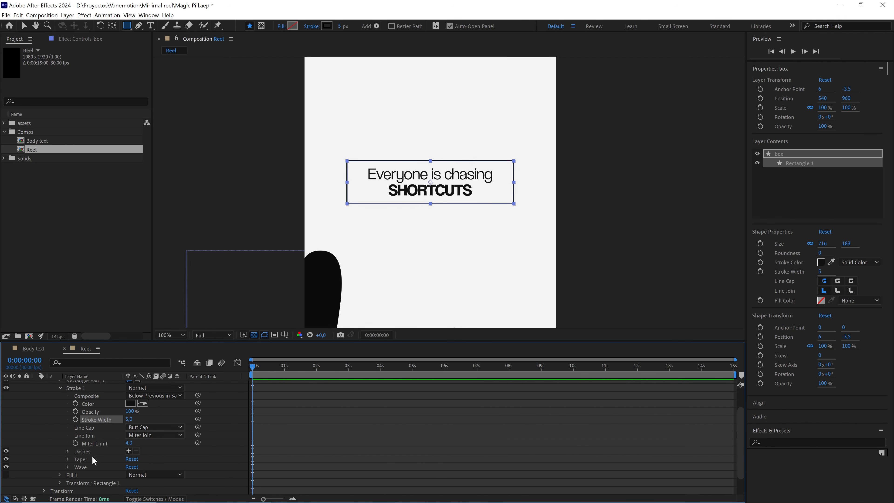
{"action": "left_click", "coordinate": [129, 451]}
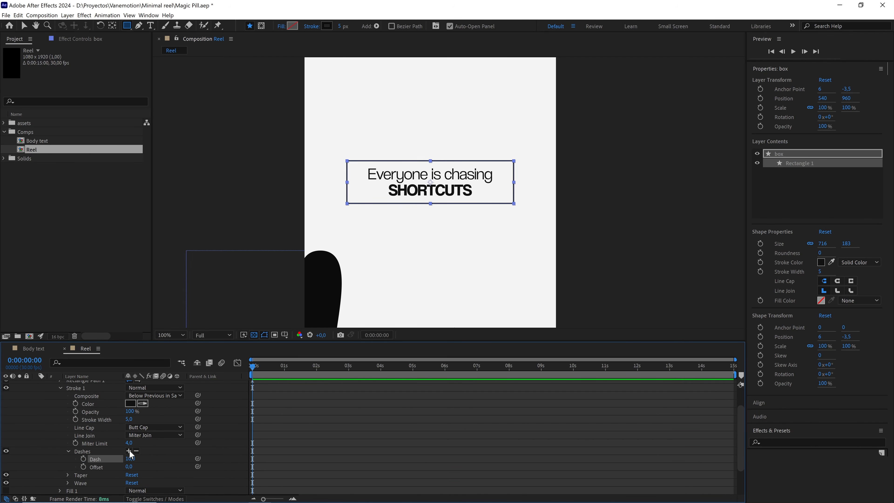
{"action": "scroll", "coordinate": [452, 155], "scroll_direction": "up", "scroll_amount": 2}
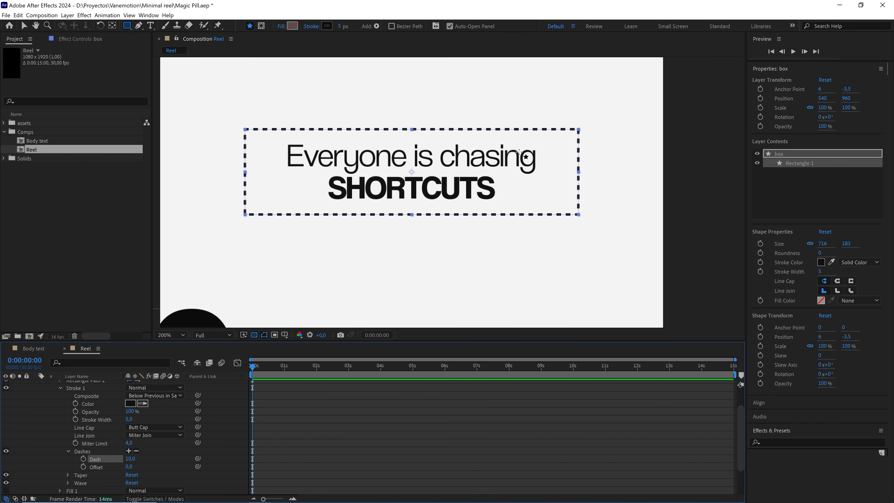
{"action": "key", "text": "comma"}
{"action": "scroll", "coordinate": [130, 381], "scroll_direction": "up", "scroll_amount": 2}
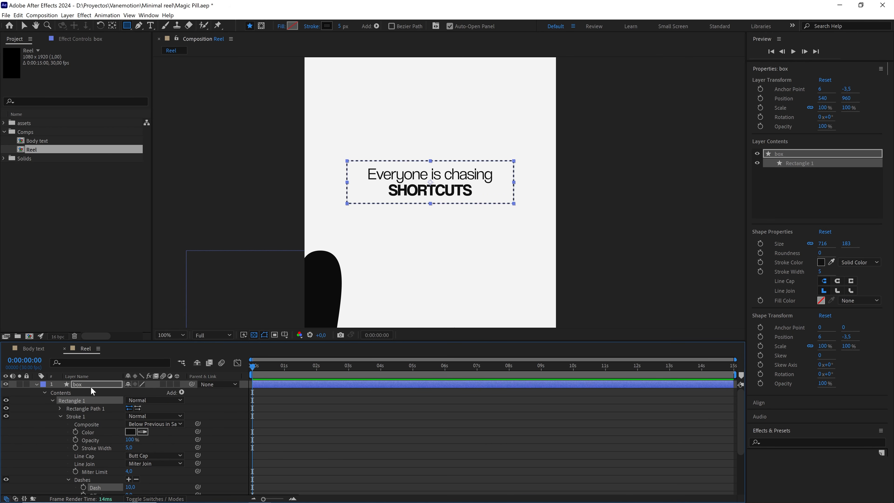
{"action": "left_click", "coordinate": [37, 386]}
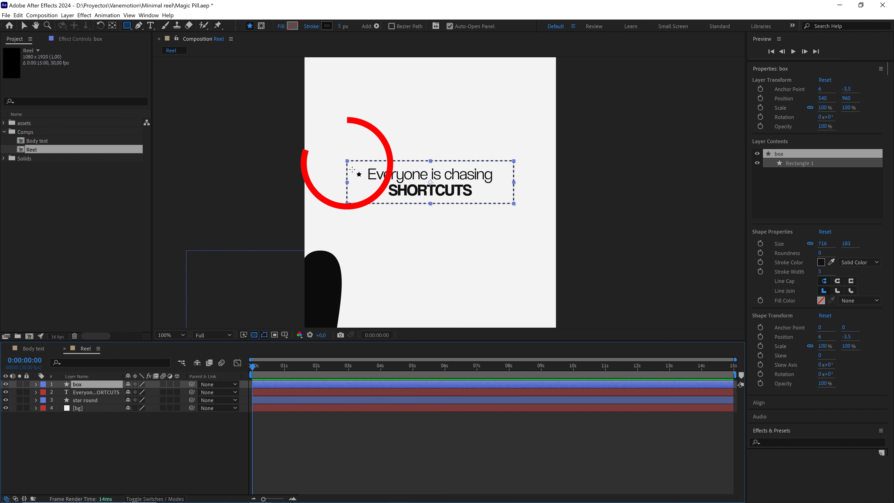
Move the box's anchor point to its upper-left corner and add a 100% Scale keyframe at 0:00:00:10.
{"action": "left_click", "coordinate": [113, 25]}
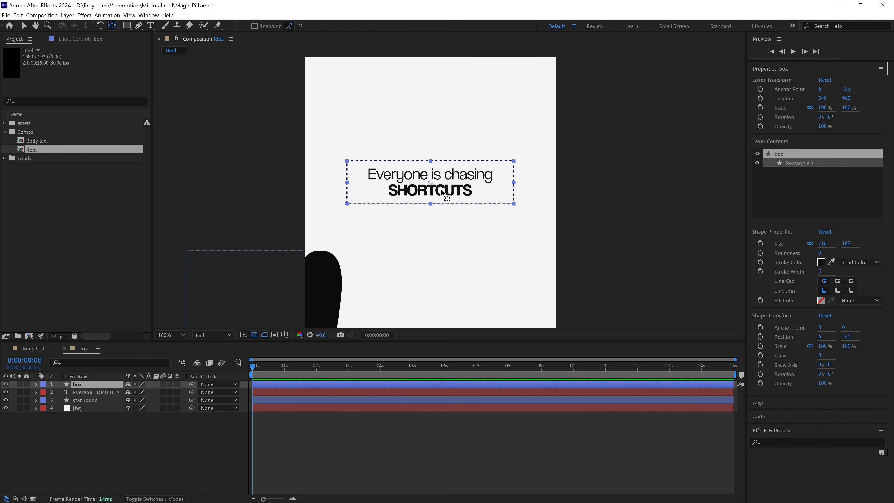
{"action": "left_click_drag", "start_coordinate": [427, 182], "coordinate": [347, 165]}
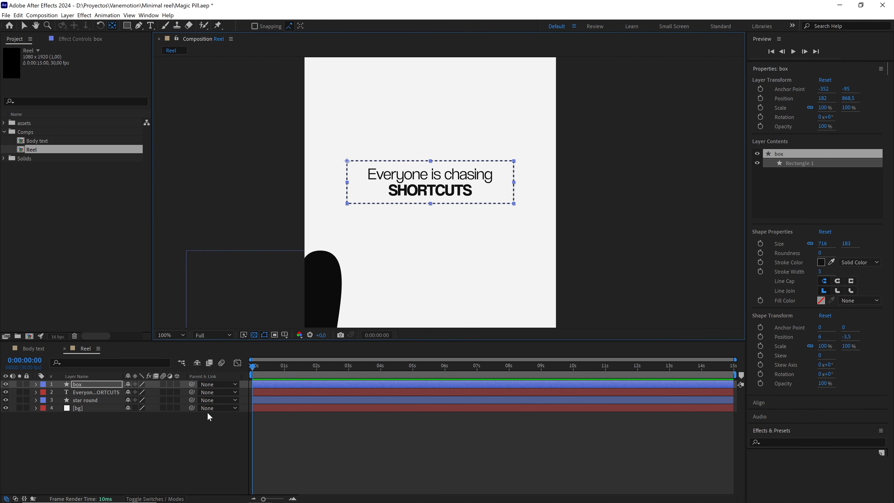
{"action": "key", "text": "ctrl+shift+Right"}
{"action": "key", "text": "s"}
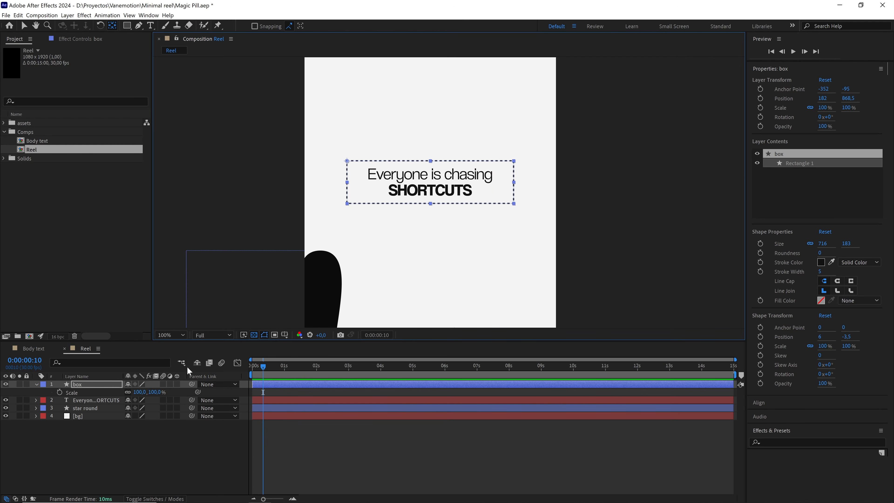
{"action": "left_click", "coordinate": [59, 393]}
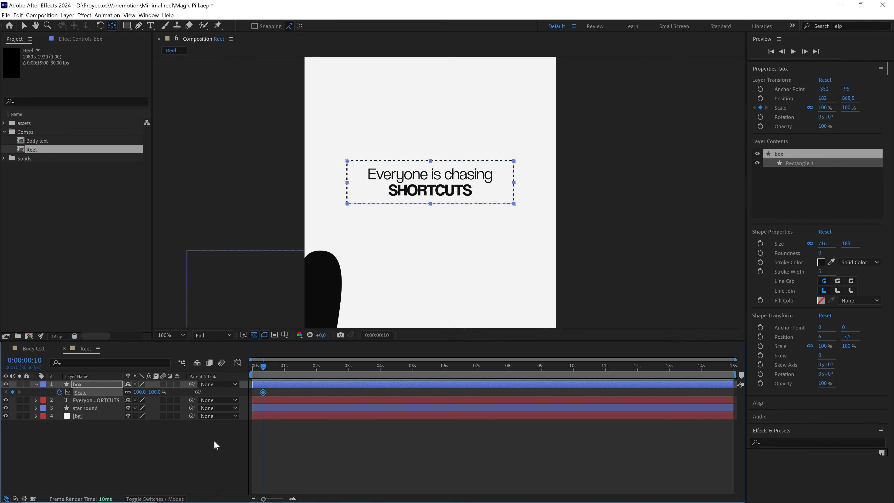
Add a second 100% Scale keyframe to the box layer at 0:00:01:15.
{"action": "key", "text": "shift+Page_Down"}
{"action": "key", "text": "shift+Page_Down"}
{"action": "key", "text": "shift+Page_Down"}
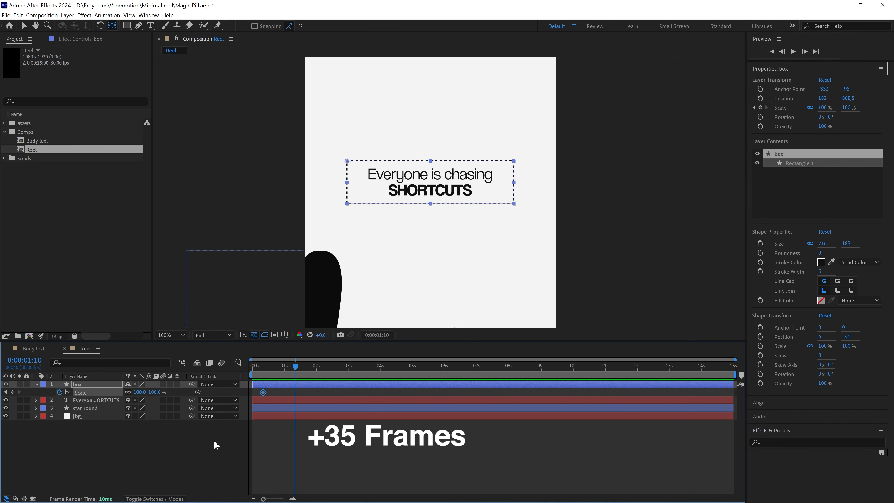
{"action": "key", "text": "Page_Down"}
{"action": "key", "text": "Page_Down"}
{"action": "key", "text": "Page_Down"}
{"action": "key", "text": "Page_Down"}
{"action": "key", "text": "Page_Down"}
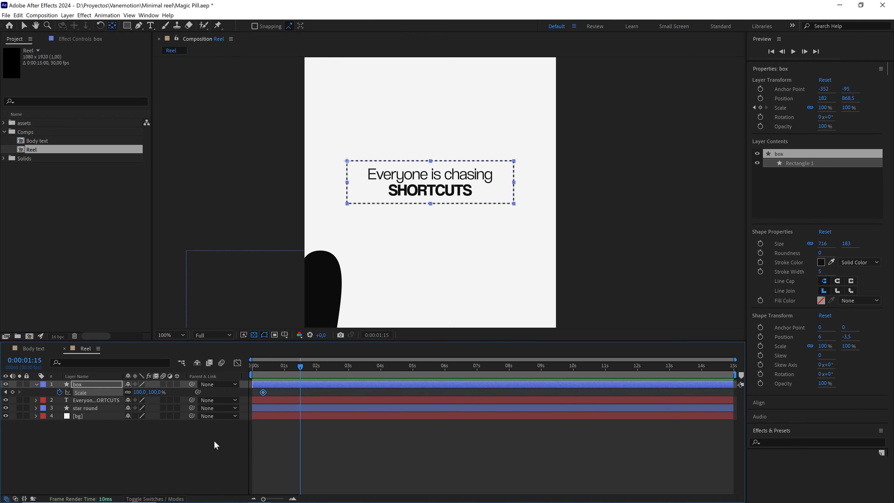
{"action": "left_click", "coordinate": [12, 392]}
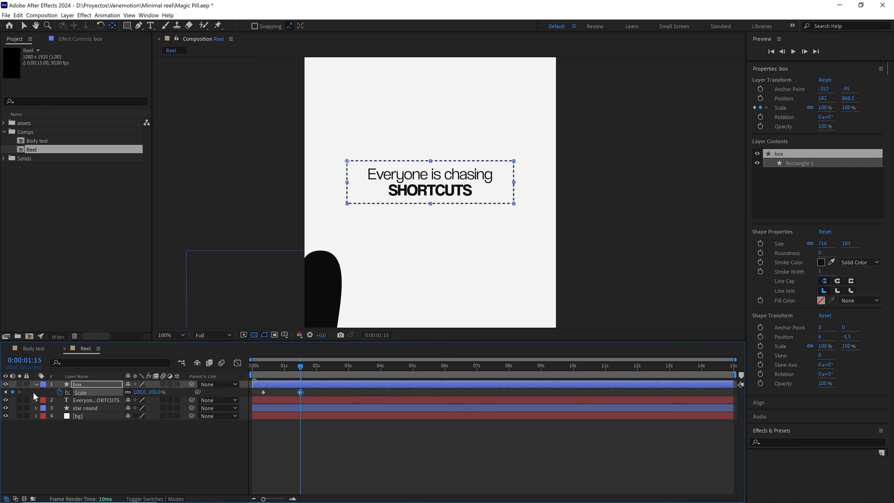
Set the box's Scale to 0% on the keyframe at 0:00:00:10.
{"action": "left_click_drag", "start_coordinate": [285, 367], "coordinate": [270, 372]}
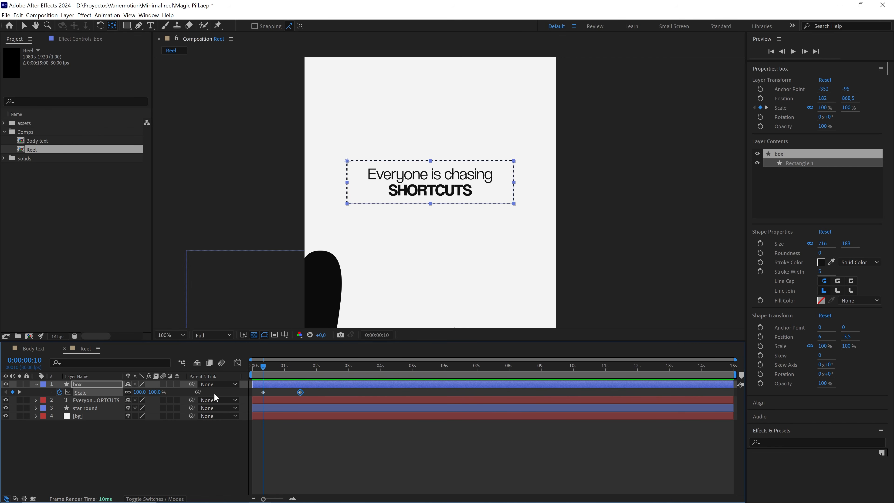
{"action": "left_click", "coordinate": [159, 391]}
{"action": "type", "text": "0"}
{"action": "left_click", "coordinate": [181, 431]}
Apply Easy Ease to both of the box's Scale keyframes and show their curve in the Graph Editor.
{"action": "left_click_drag", "start_coordinate": [317, 392], "coordinate": [249, 398]}
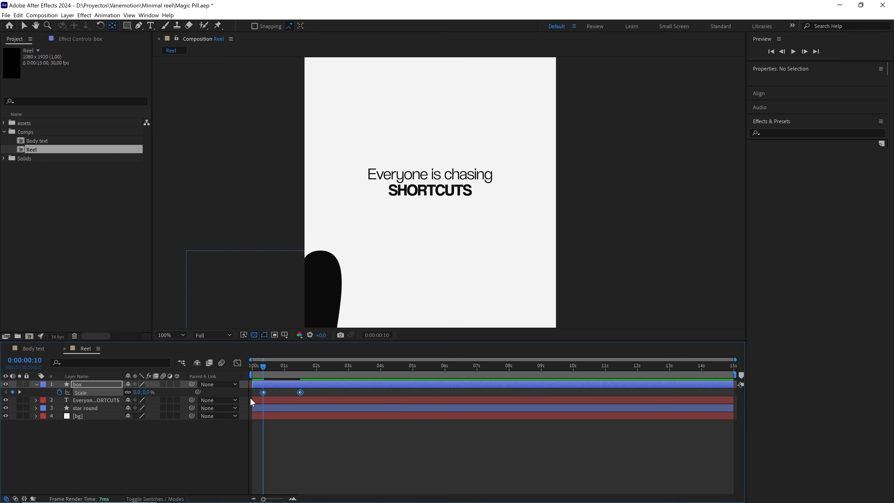
{"action": "key", "text": "F9"}
{"action": "left_click", "coordinate": [237, 363]}
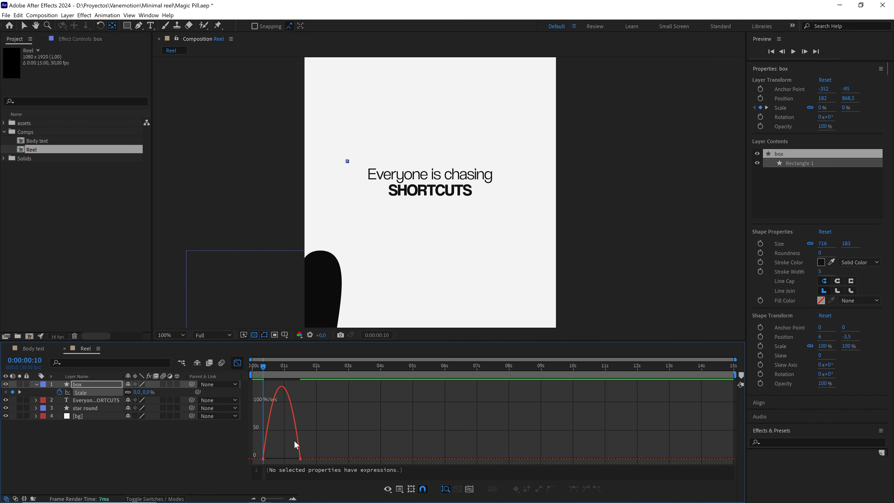
Reshape the box's Scale speed curve so it peaks early and slows gradually into the second keyframe, and preview it from the start.
{"action": "scroll", "coordinate": [380, 440], "scroll_direction": "up", "scroll_amount": 2}
{"action": "left_click_drag", "start_coordinate": [401, 439], "coordinate": [299, 460]}
{"action": "key", "text": "space"}
{"action": "left_click", "coordinate": [351, 395]}
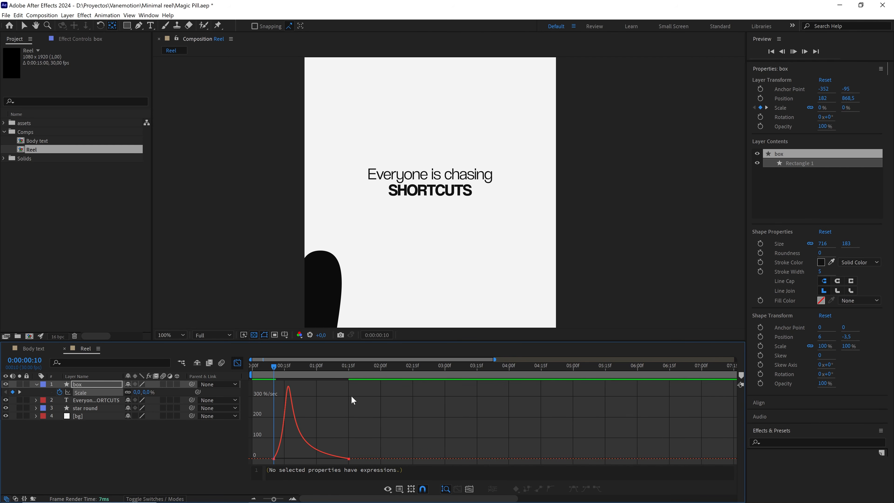
{"action": "left_click", "coordinate": [252, 370]}
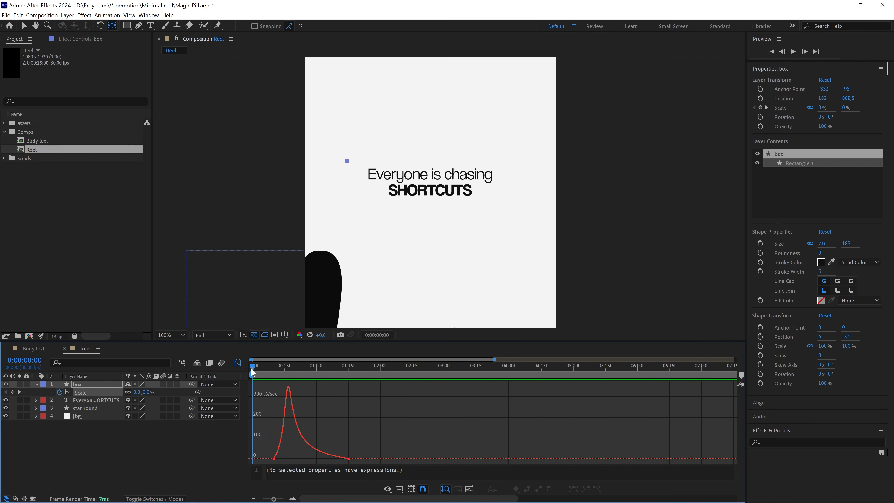
{"action": "left_click", "coordinate": [238, 362]}
{"action": "left_click", "coordinate": [278, 367]}
{"action": "key", "text": "space"}
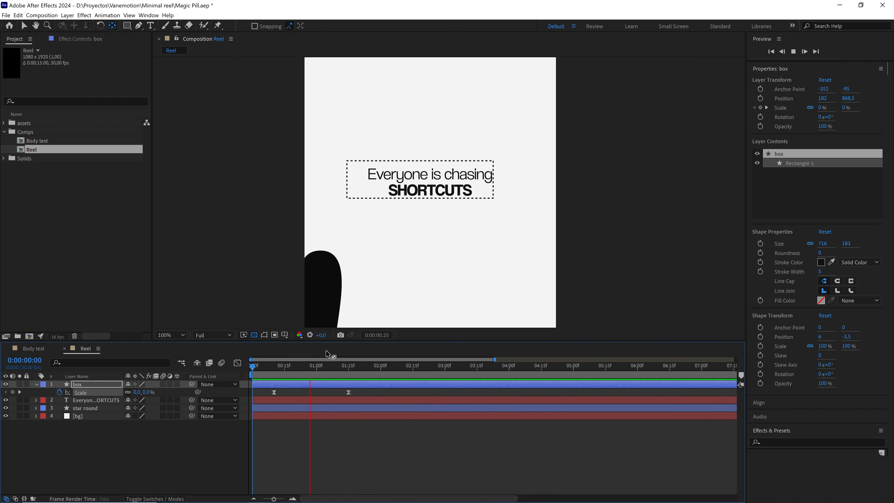
Add cursor.png from the assets folder as a new layer above the box, with the current time at 0:00:01:15.
{"action": "left_click_drag", "start_coordinate": [363, 367], "coordinate": [354, 367]}
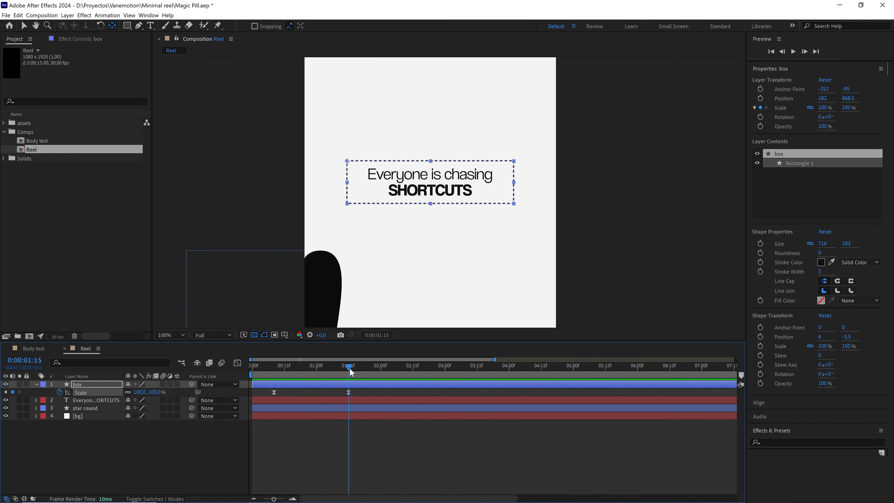
{"action": "left_click", "coordinate": [307, 392]}
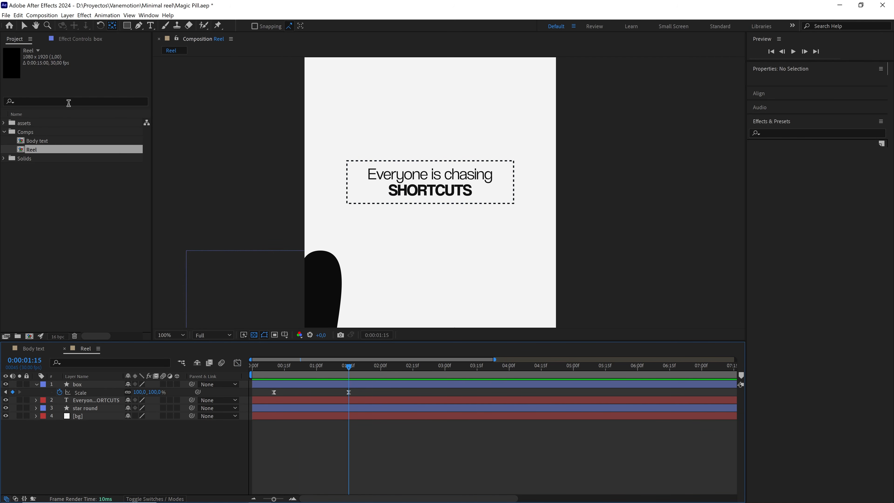
{"action": "left_click", "coordinate": [3, 124]}
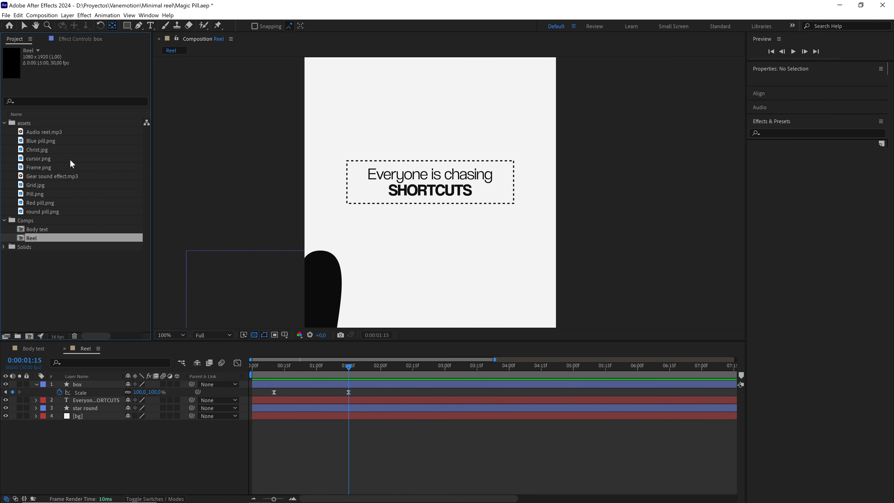
{"action": "left_click_drag", "start_coordinate": [41, 162], "coordinate": [103, 387]}
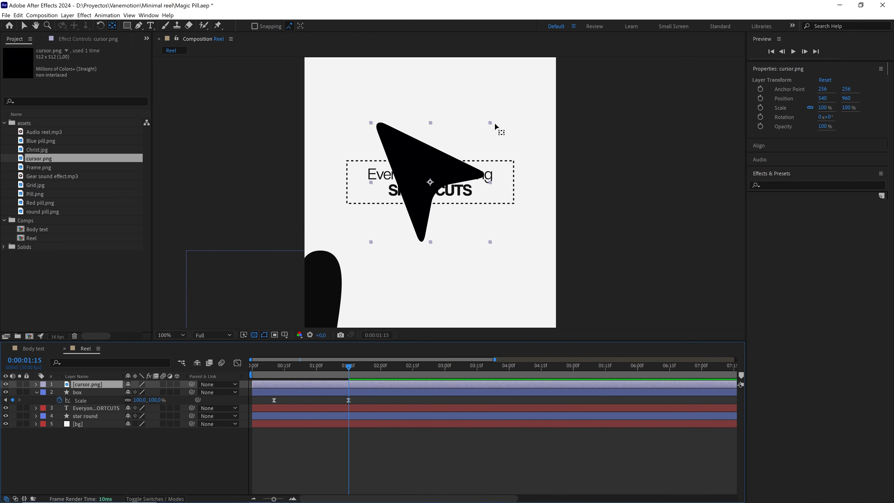
Scale the cursor image down to about 17.2% and place its tip on the upper-left corner of the dashed box.
{"action": "key", "text": "v"}
{"action": "left_click_drag", "start_coordinate": [491, 126], "coordinate": [351, 185]}
{"action": "key", "text": "period"}
{"action": "key", "text": "period"}
{"action": "left_click_drag", "start_coordinate": [293, 163], "coordinate": [372, 185]}
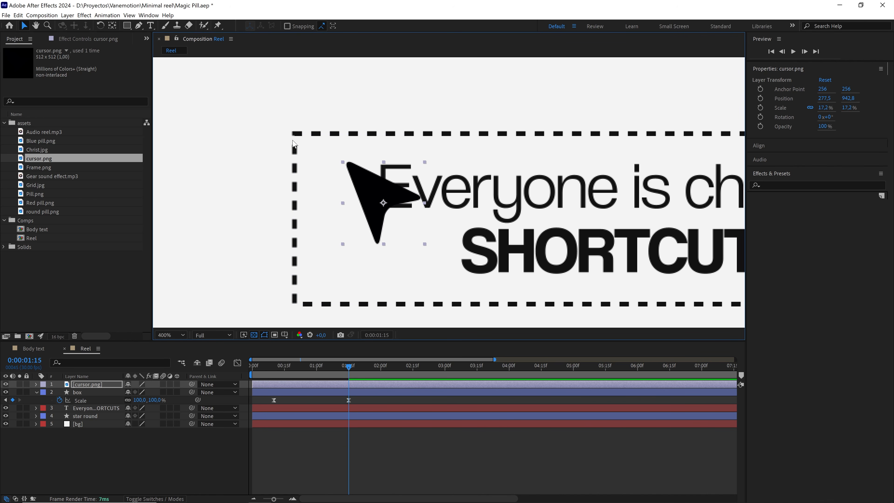
{"action": "left_click_drag", "start_coordinate": [357, 179], "coordinate": [310, 148]}
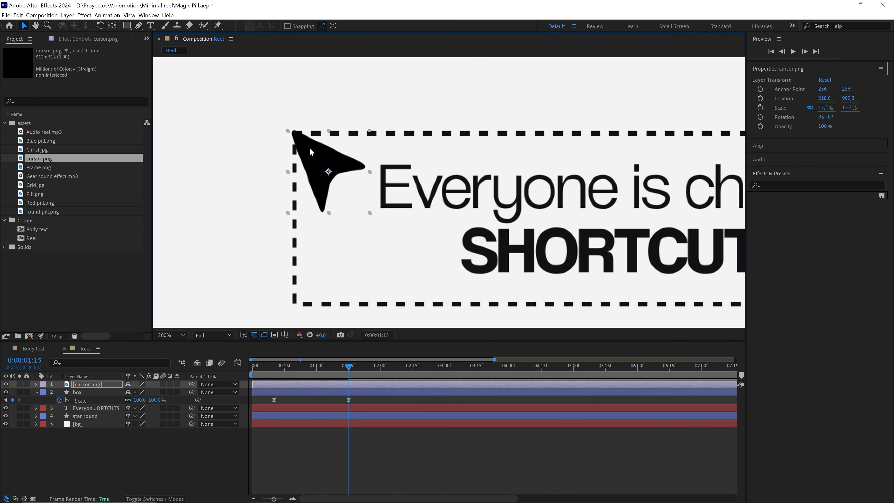
{"action": "scroll", "coordinate": [309, 148], "scroll_direction": "down", "scroll_amount": 1}
{"action": "left_click_drag", "start_coordinate": [434, 156], "coordinate": [398, 145]}
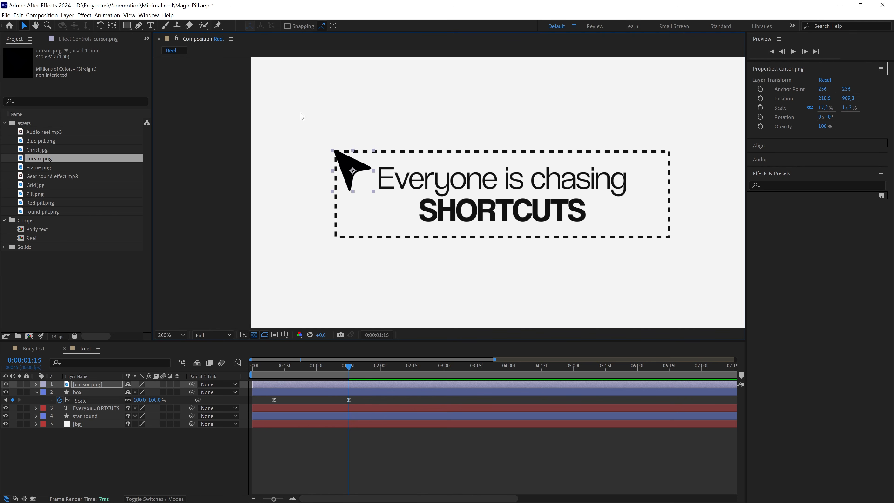
Add a Position keyframe to the cursor layer and move it to 0:00:00:10, in line with the box's first Scale keyframe.
{"action": "left_click", "coordinate": [149, 15]}
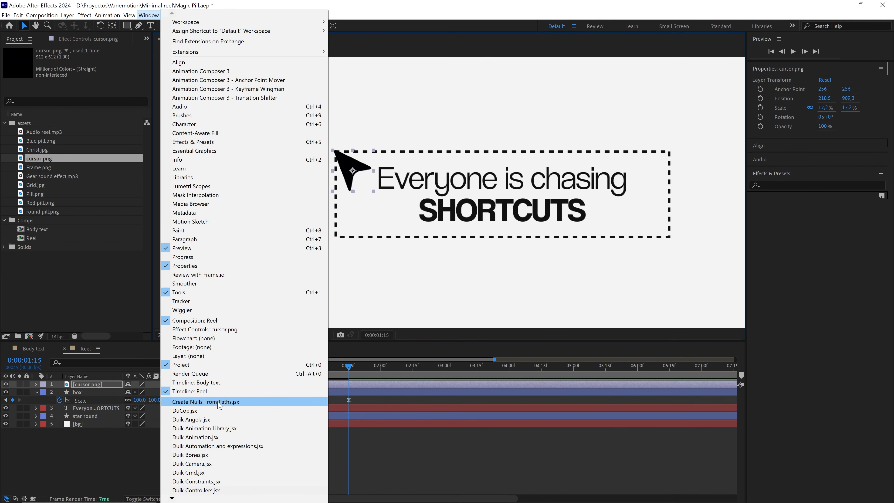
{"action": "left_click", "coordinate": [116, 386]}
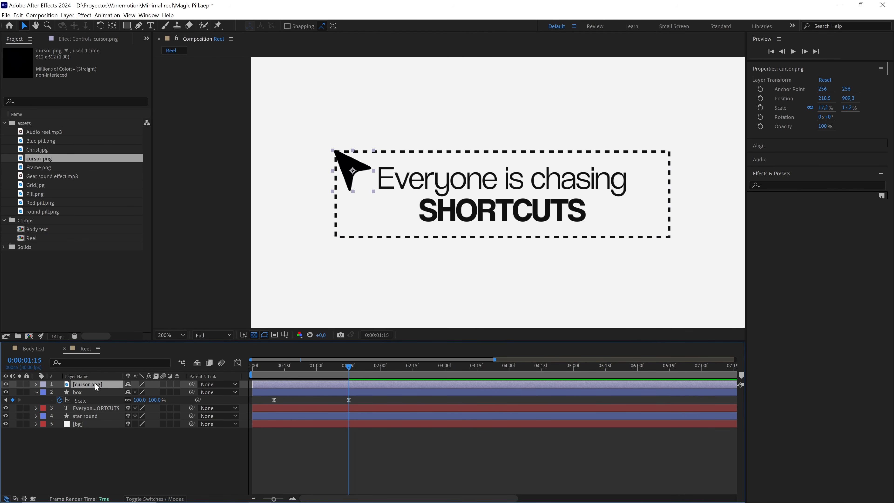
{"action": "key", "text": "p"}
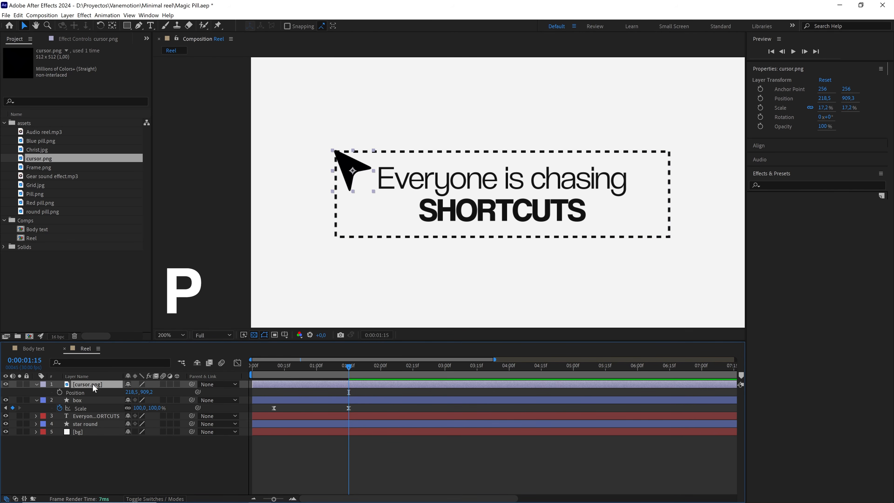
{"action": "left_click", "coordinate": [60, 392]}
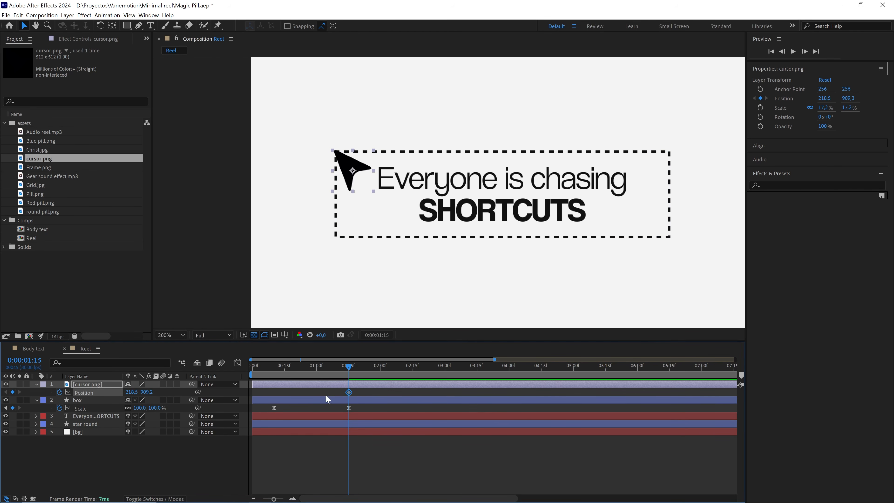
{"action": "left_click_drag", "start_coordinate": [349, 392], "coordinate": [273, 392]}
Move the cursor's tip to the dashed box's lower-right corner at 0:00:01:15, at about position 933, 1092.
{"action": "left_click_drag", "start_coordinate": [500, 212], "coordinate": [423, 208]}
{"action": "left_click_drag", "start_coordinate": [275, 161], "coordinate": [342, 162]}
{"action": "scroll", "coordinate": [585, 239], "scroll_direction": "up", "scroll_amount": 1}
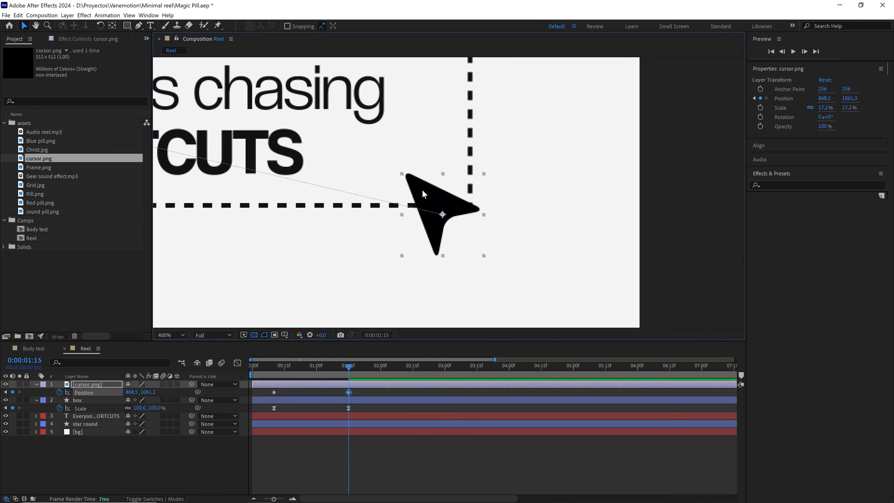
{"action": "left_click_drag", "start_coordinate": [423, 193], "coordinate": [483, 220]}
{"action": "scroll", "coordinate": [483, 221], "scroll_direction": "down", "scroll_amount": 1}
{"action": "left_click_drag", "start_coordinate": [423, 207], "coordinate": [571, 189]}
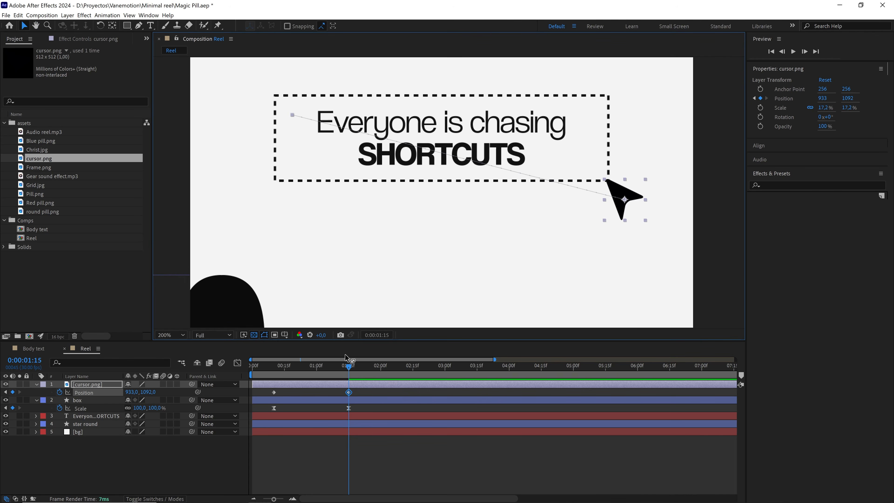
Apply Easy Ease to both cursor Position keyframes and reshape their speed curve to peak early and slow gradually, like the box's.
{"action": "left_click_drag", "start_coordinate": [370, 393], "coordinate": [263, 393]}
{"action": "key", "text": "F9"}
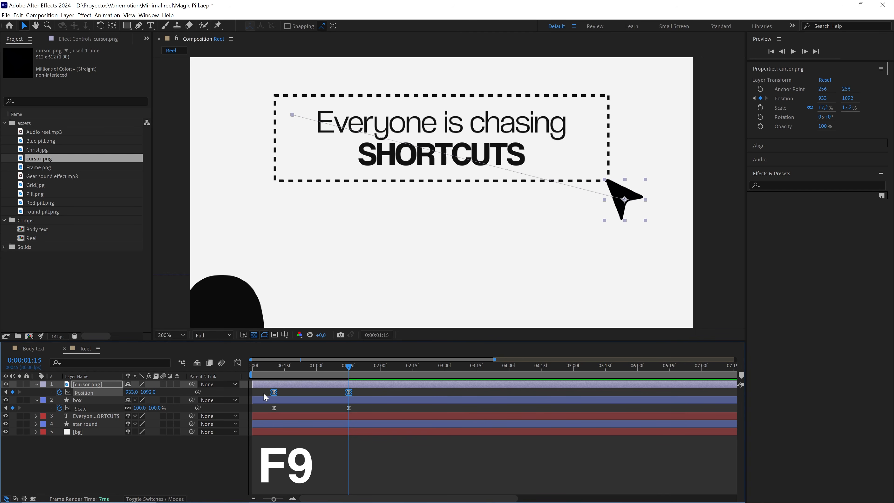
{"action": "left_click", "coordinate": [237, 363]}
{"action": "left_click_drag", "start_coordinate": [393, 434], "coordinate": [311, 458]}
{"action": "scroll", "coordinate": [414, 285], "scroll_direction": "down", "scroll_amount": 1}
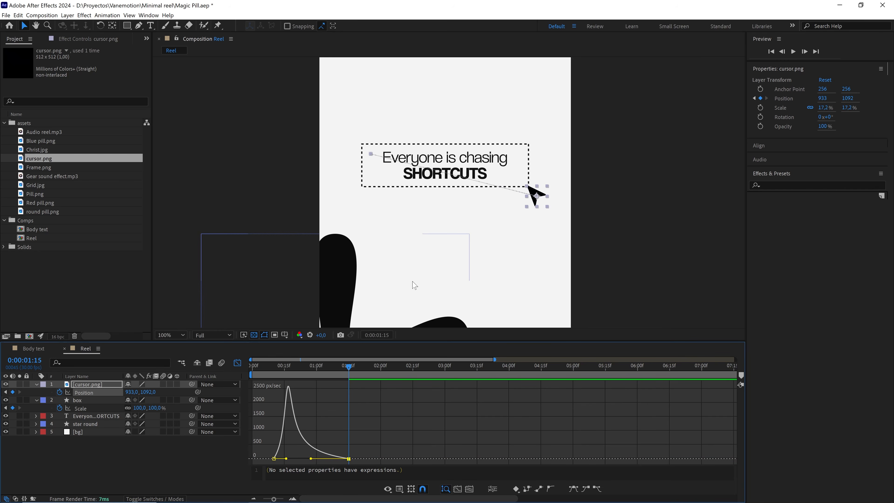
{"action": "left_click_drag", "start_coordinate": [400, 244], "coordinate": [422, 251]}
Preview the opening seconds to check that the cursor follows the box's lower-right corner as it scales up.
{"action": "left_click_drag", "start_coordinate": [350, 368], "coordinate": [280, 374]}
{"action": "left_click", "coordinate": [332, 389]}
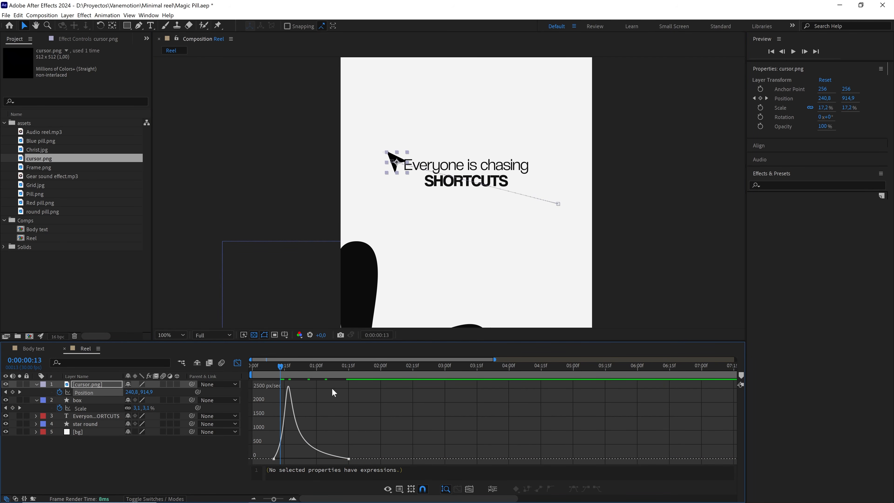
{"action": "key", "text": "space"}
{"action": "key", "text": "space"}
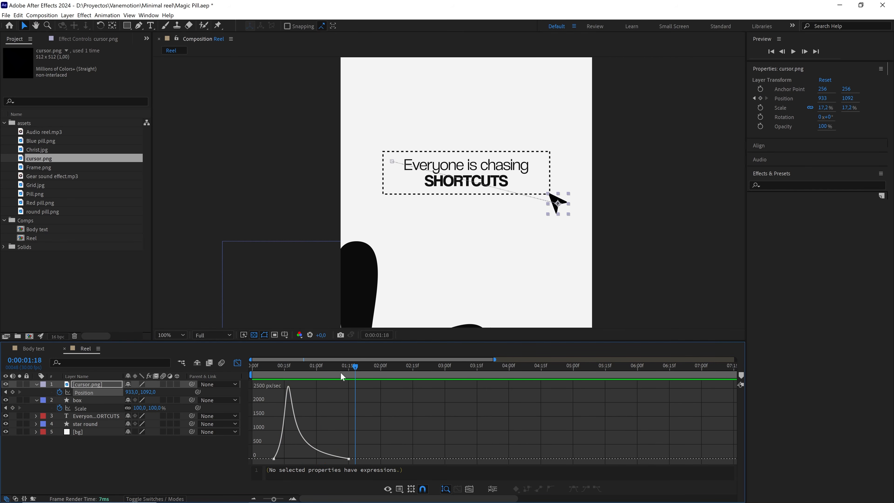
{"action": "key", "text": "space"}
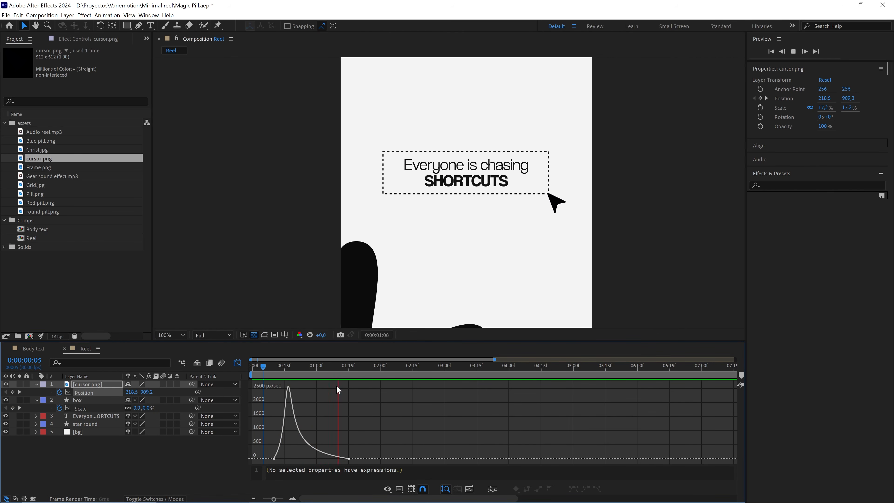
{"action": "key", "text": "space"}
{"action": "left_click", "coordinate": [259, 368]}
{"action": "key", "text": "space"}
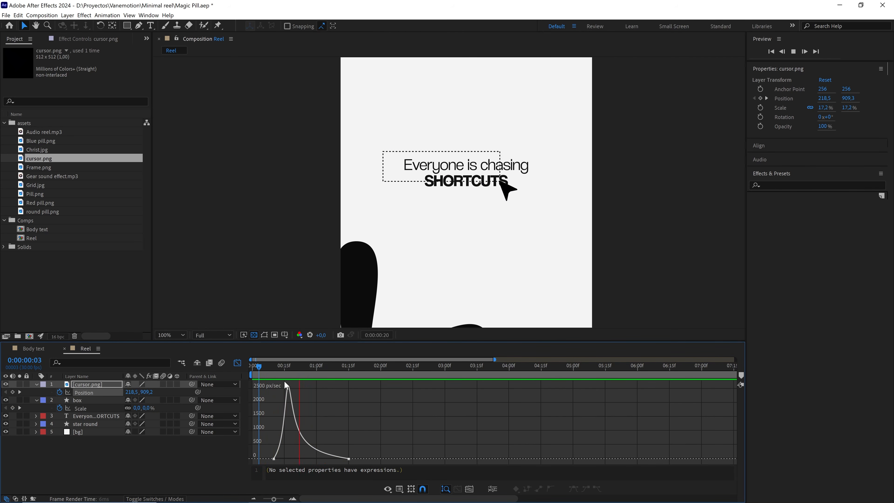
{"action": "key", "text": "space"}
Move the cursor above the right end of the title at 0:00:00:00, to about position 914.5, 784.3, as its starting Position keyframe.
{"action": "left_click", "coordinate": [237, 363]}
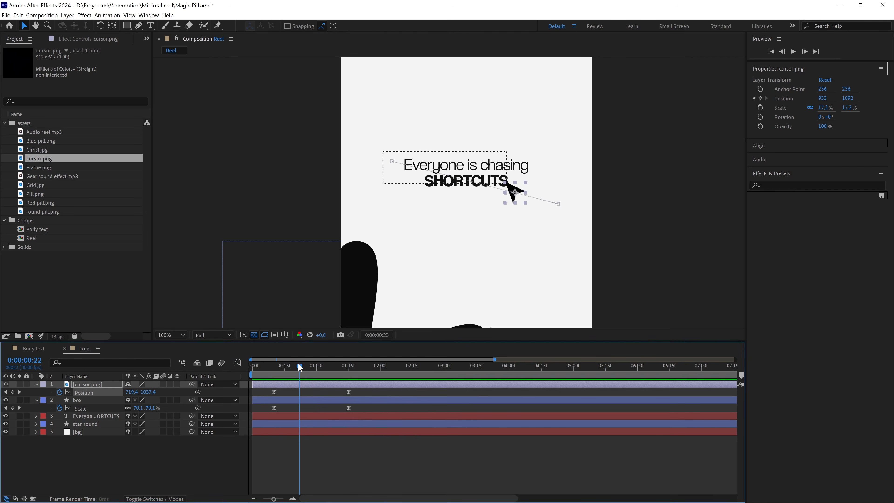
{"action": "left_click_drag", "start_coordinate": [299, 368], "coordinate": [241, 368]}
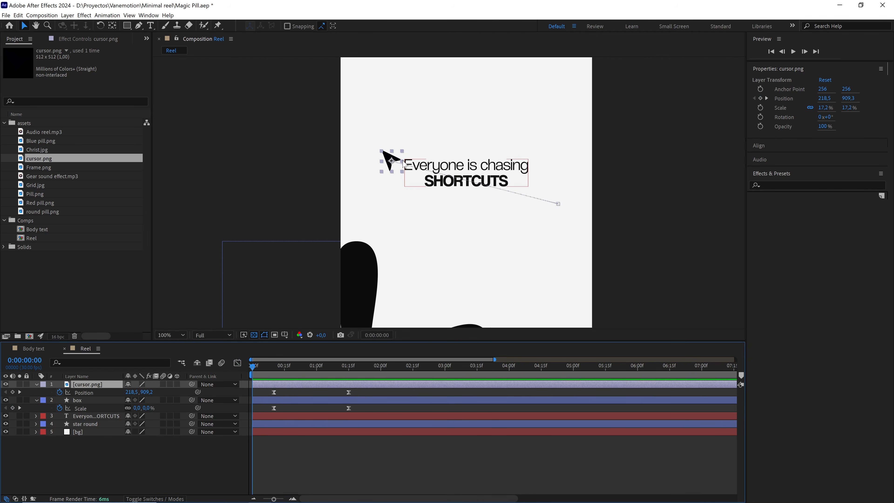
{"action": "left_click_drag", "start_coordinate": [398, 162], "coordinate": [557, 131]}
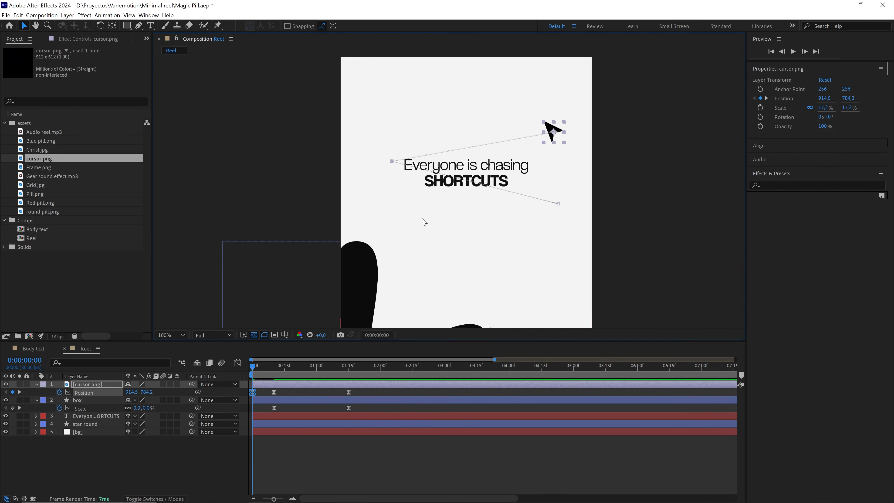
Animate the cursor's Scale from 0% at 0:00:00:00 to 17.2% at 0:00:00:10.
{"action": "key", "text": "shift+s"}
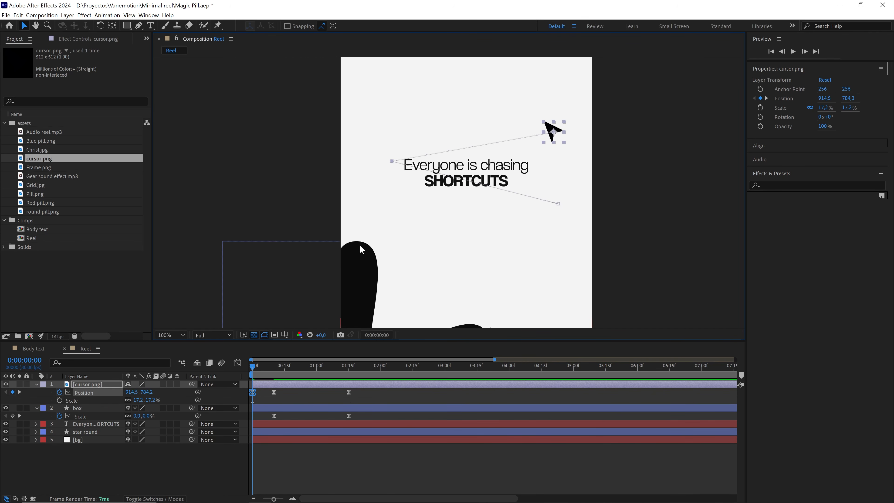
{"action": "left_click", "coordinate": [59, 400]}
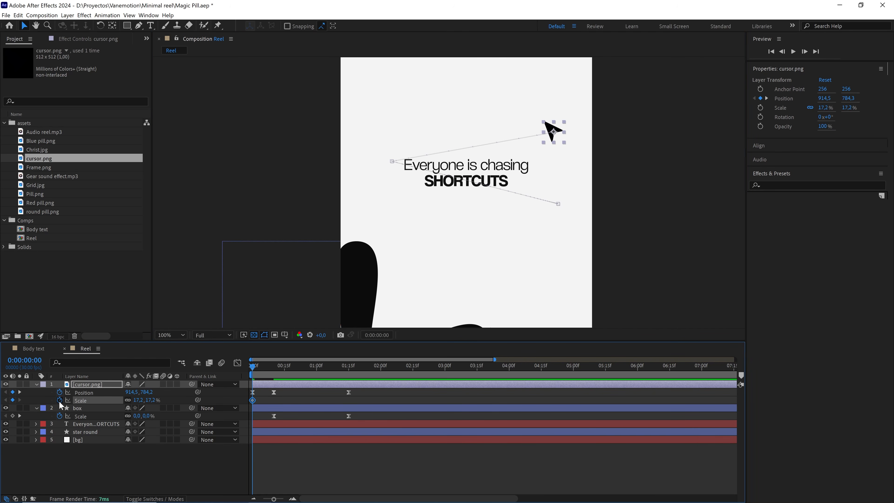
{"action": "left_click_drag", "start_coordinate": [253, 401], "coordinate": [267, 404]}
{"action": "left_click_drag", "start_coordinate": [275, 400], "coordinate": [274, 401]}
{"action": "left_click", "coordinate": [154, 400]}
{"action": "type", "text": "0"}
{"action": "left_click", "coordinate": [183, 400]}
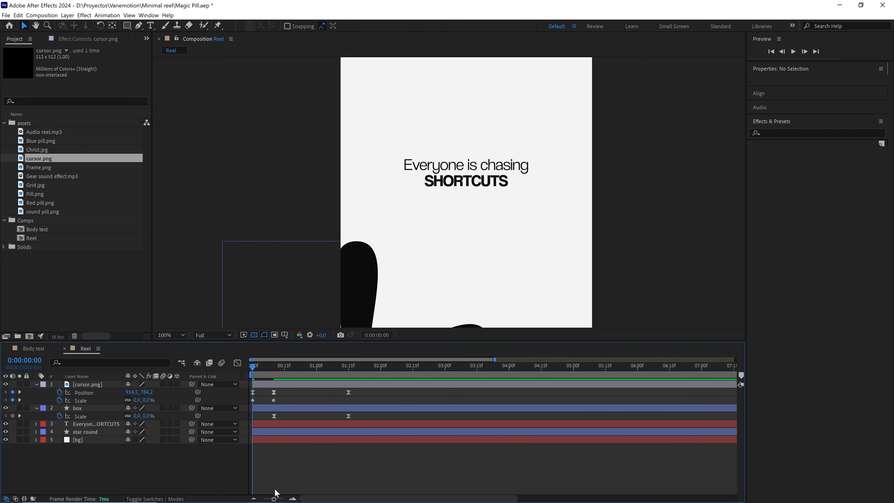
Reshape the cursor's Position speed curve before 0:00:00:10 so it peaks earlier and slows into that keyframe, and preview the animation.
{"action": "left_click_drag", "start_coordinate": [274, 499], "coordinate": [282, 498]}
{"action": "left_click", "coordinate": [332, 392]}
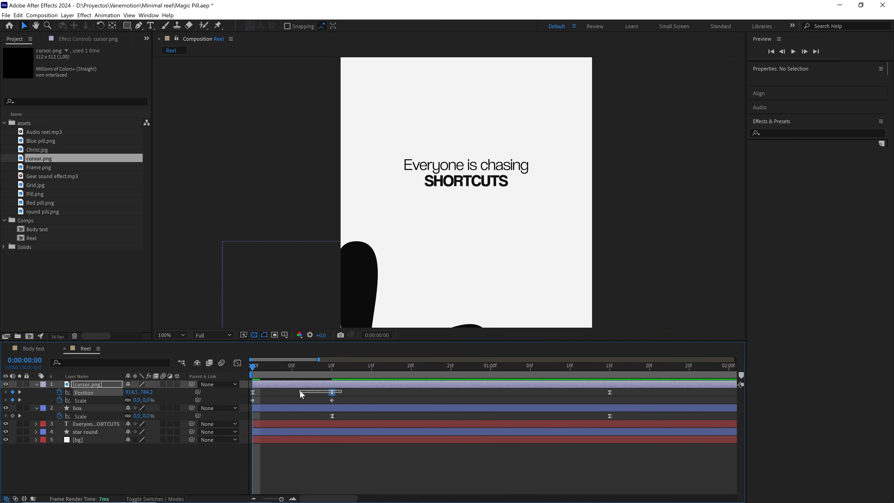
{"action": "left_click", "coordinate": [237, 363]}
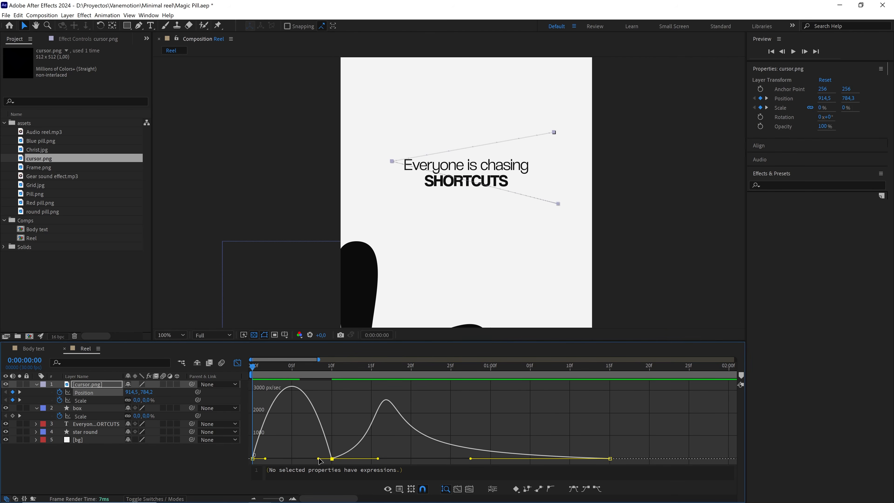
{"action": "left_click_drag", "start_coordinate": [318, 459], "coordinate": [307, 459]}
{"action": "left_click_drag", "start_coordinate": [307, 459], "coordinate": [305, 459]}
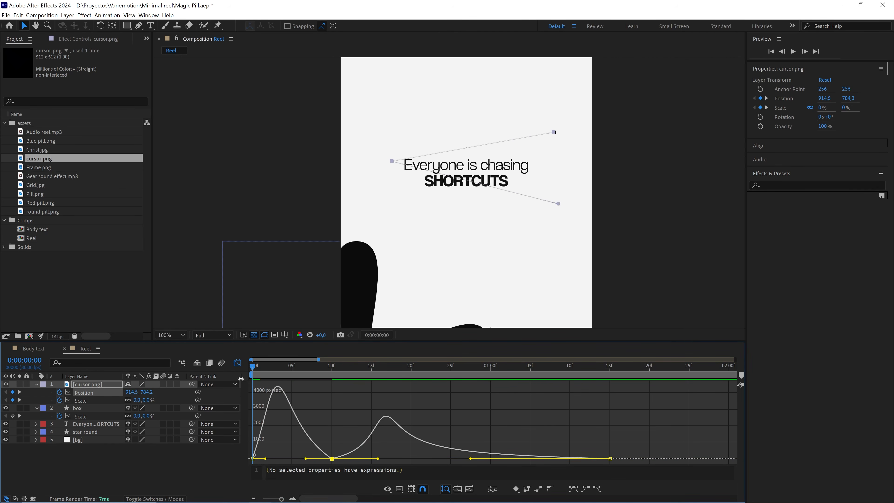
{"action": "left_click", "coordinate": [237, 363]}
{"action": "scroll", "coordinate": [488, 252], "scroll_direction": "down", "scroll_amount": 2}
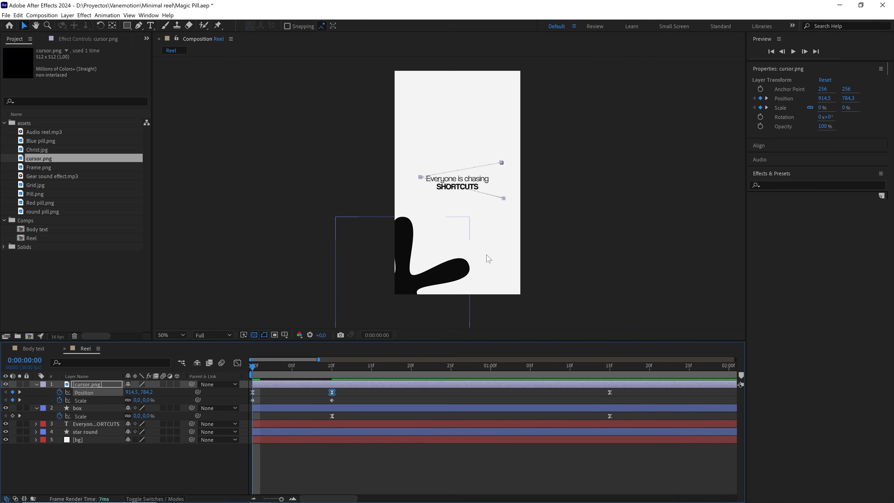
{"action": "key", "text": "space"}
{"action": "left_click", "coordinate": [400, 394]}
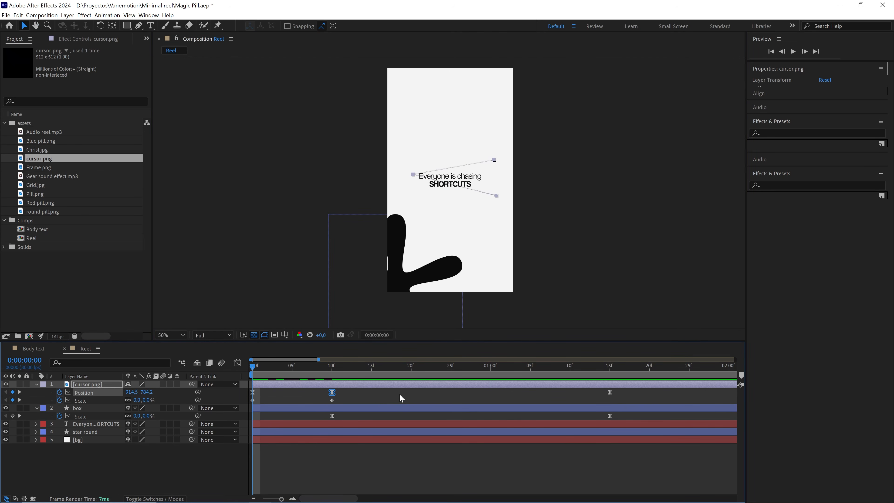
{"action": "key", "text": "space"}
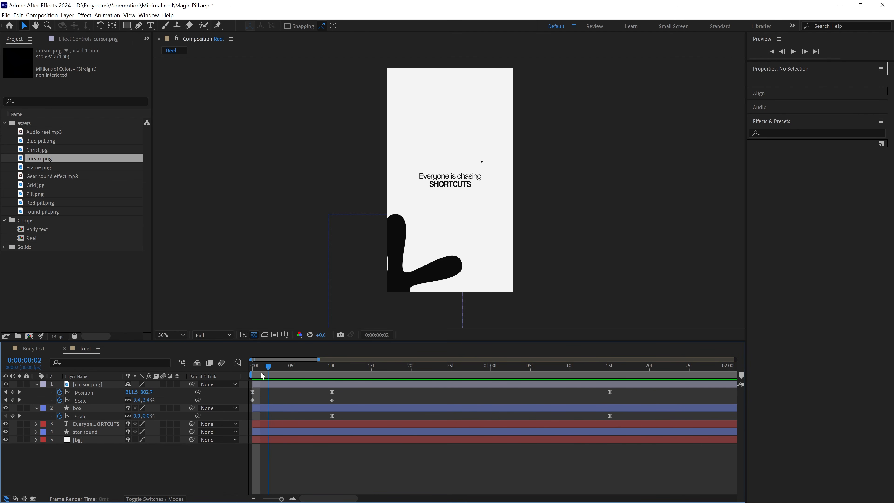
{"action": "key", "text": "space"}
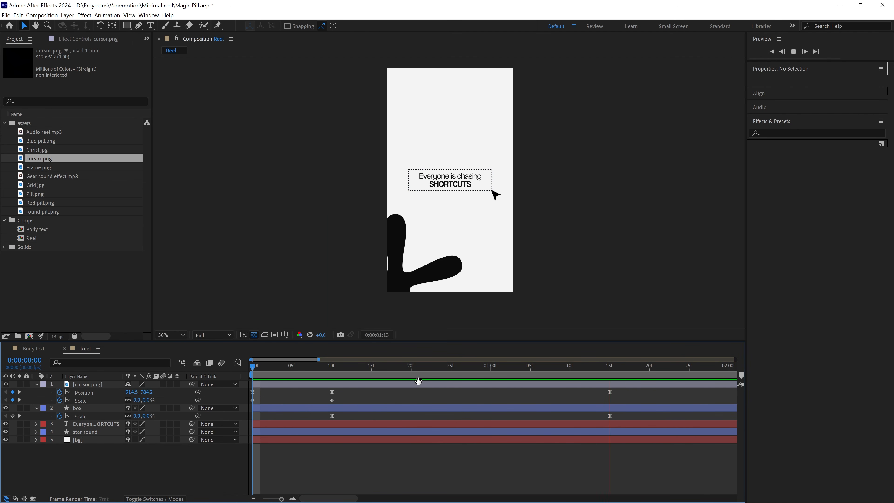
Duplicate the dashed box layer and rename the copy "box matte".
{"action": "key", "text": "space"}
{"action": "left_click_drag", "start_coordinate": [282, 499], "coordinate": [266, 499]}
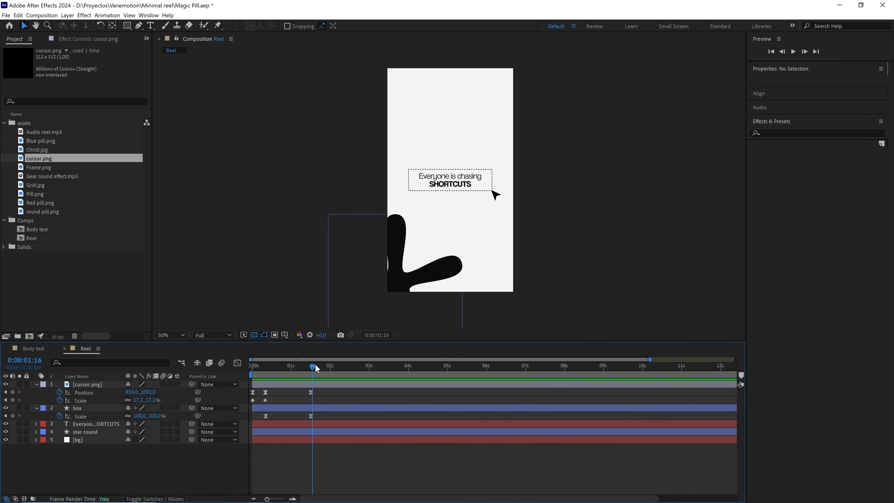
{"action": "left_click_drag", "start_coordinate": [315, 365], "coordinate": [309, 365]}
{"action": "scroll", "coordinate": [492, 212], "scroll_direction": "up", "scroll_amount": 1}
{"action": "left_click_drag", "start_coordinate": [462, 238], "coordinate": [468, 209]}
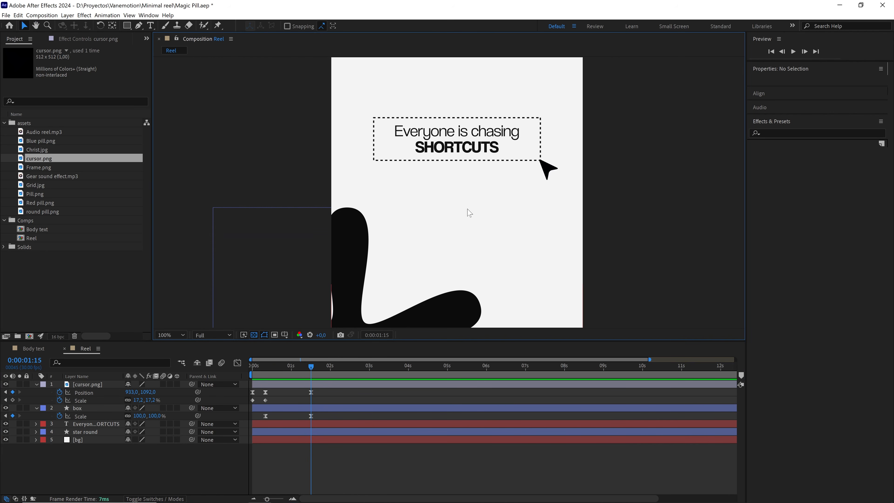
{"action": "left_click_drag", "start_coordinate": [302, 366], "coordinate": [280, 365]}
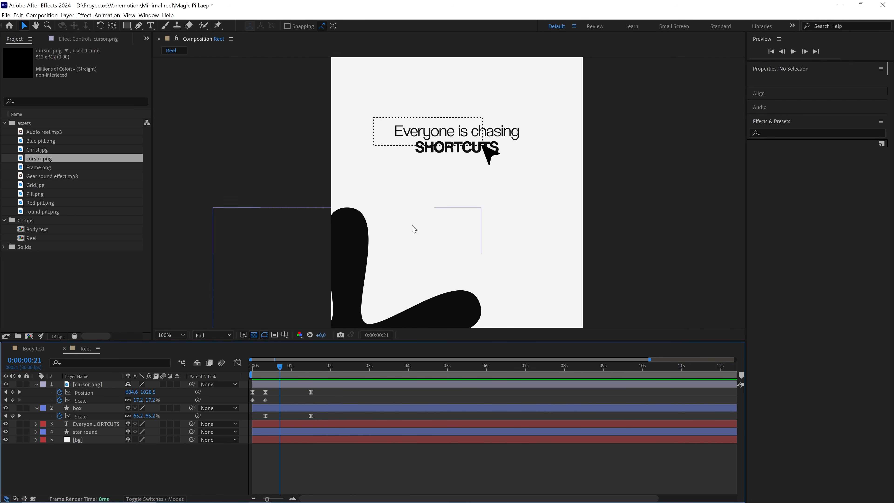
{"action": "left_click", "coordinate": [77, 409]}
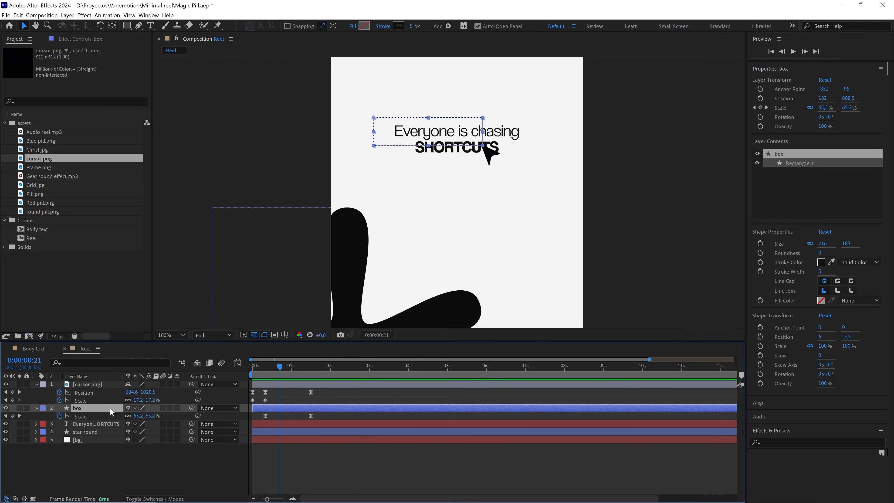
{"action": "key", "text": "ctrl+d"}
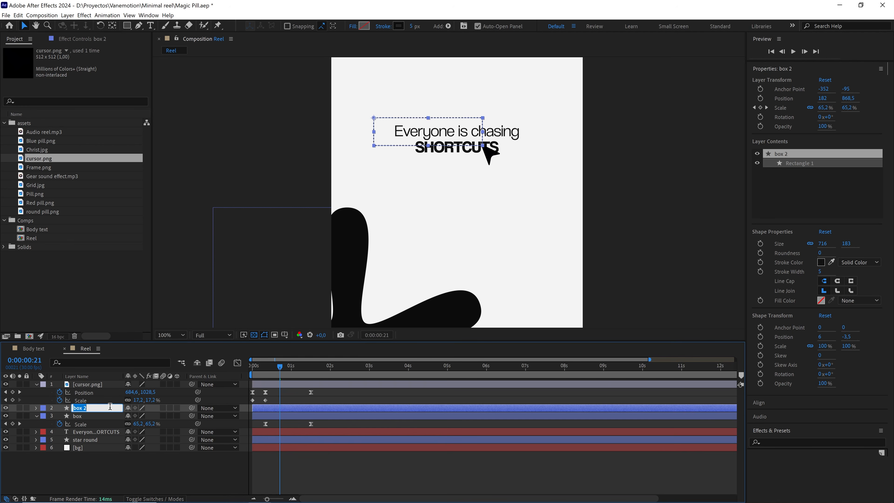
{"action": "key", "text": "Return"}
{"action": "type", "text": "box"}
{"action": "key", "text": "Return"}
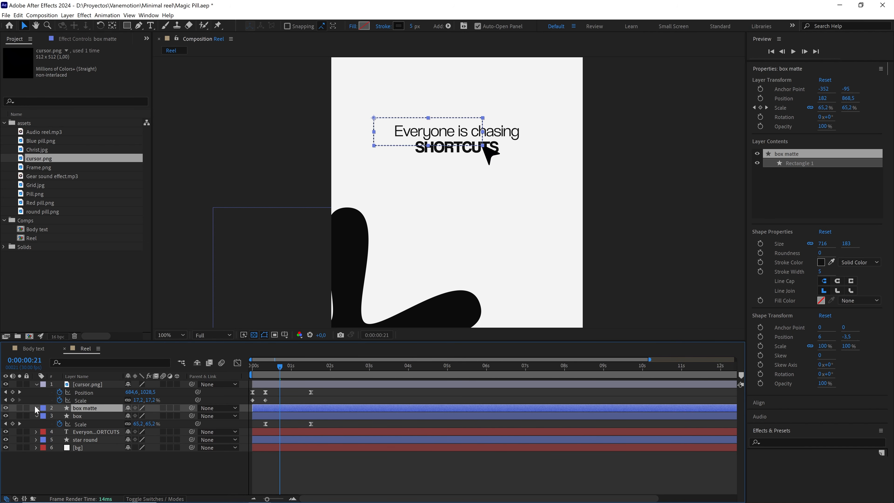
Enable the fill and hide the stroke of Rectangle 1 in the box matte layer.
{"action": "left_click", "coordinate": [36, 407]}
{"action": "left_click", "coordinate": [45, 416]}
{"action": "left_click", "coordinate": [52, 425]}
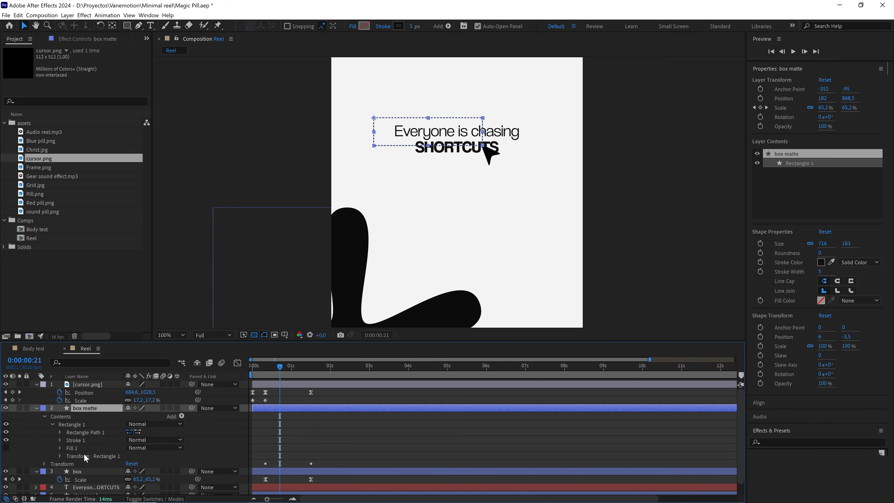
{"action": "left_click", "coordinate": [78, 448]}
{"action": "left_click", "coordinate": [6, 448]}
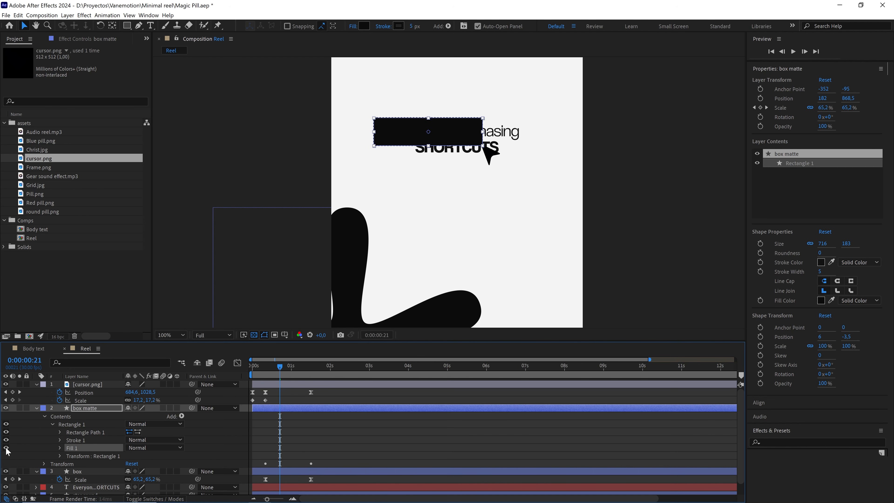
{"action": "left_click", "coordinate": [83, 441]}
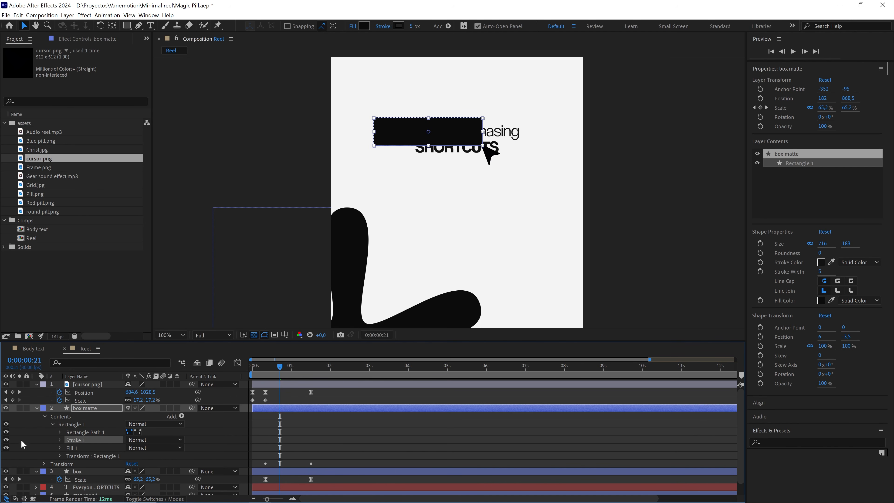
{"action": "left_click", "coordinate": [6, 439]}
Change the box matte's fill colour to pure red (FF0000) and collapse the layer.
{"action": "left_click", "coordinate": [364, 26]}
{"action": "left_click", "coordinate": [259, 336]}
{"action": "left_click_drag", "start_coordinate": [259, 335], "coordinate": [322, 297]}
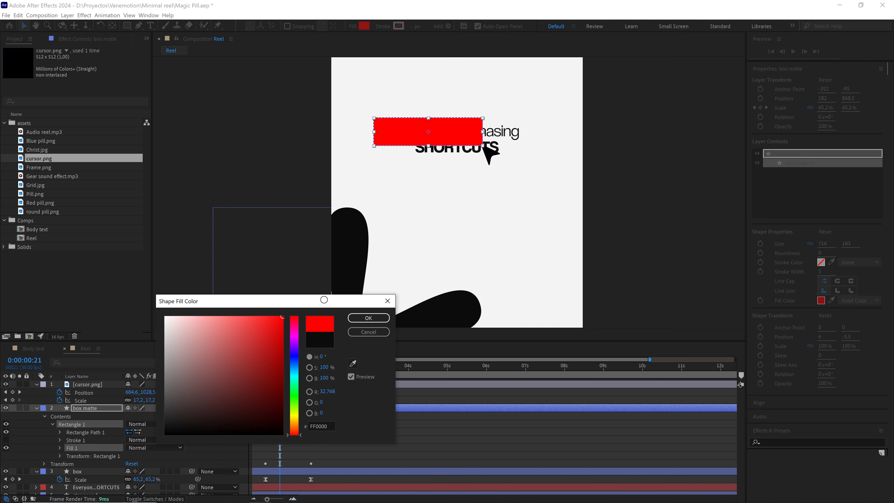
{"action": "left_click", "coordinate": [368, 318]}
{"action": "left_click", "coordinate": [37, 409]}
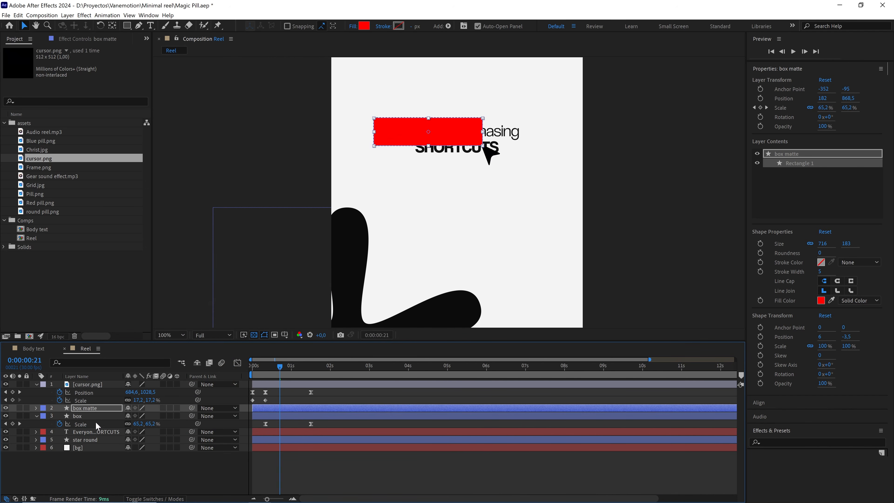
Set the box matte layer as the track matte of the "Everyone is chasing SHORTCUTS" title.
{"action": "left_click", "coordinate": [95, 431]}
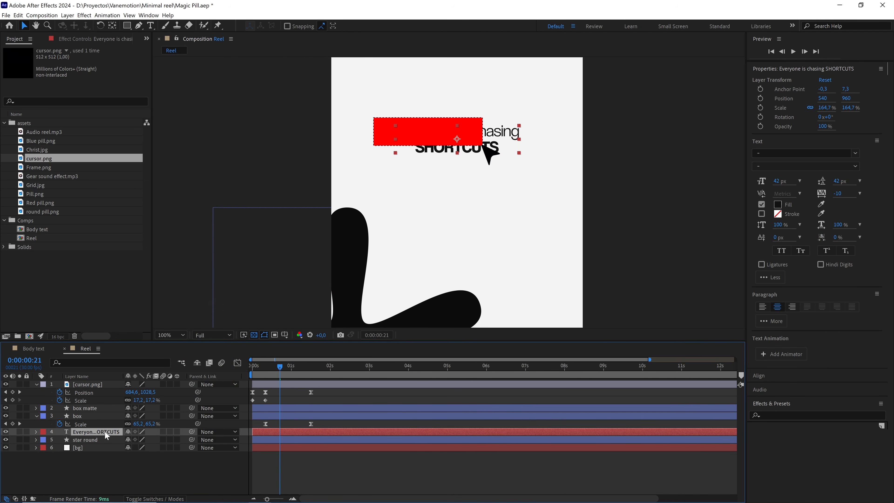
{"action": "key", "text": "F4"}
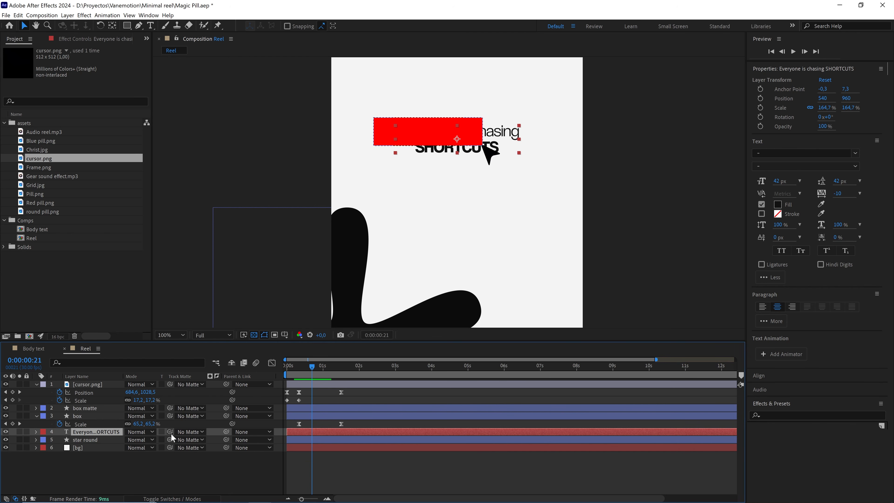
{"action": "key", "text": "F4"}
{"action": "key", "text": "F4"}
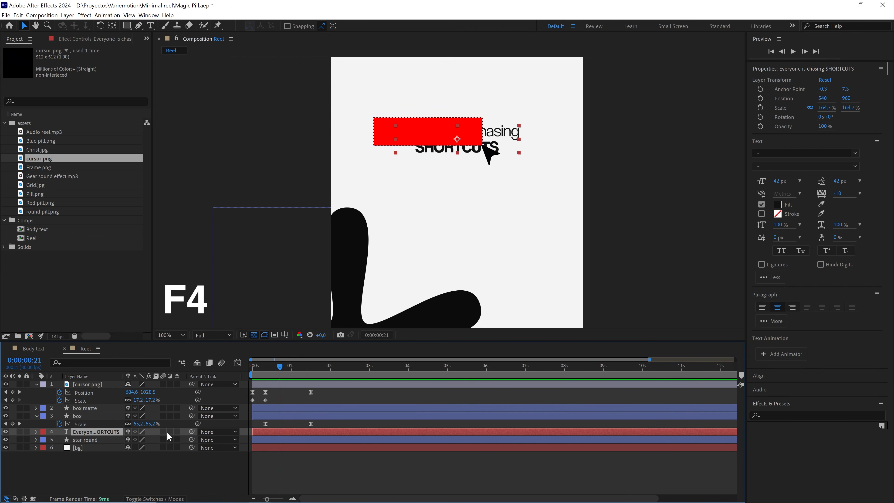
{"action": "left_click_drag", "start_coordinate": [170, 432], "coordinate": [86, 415]}
Preview the opening seconds to check how the growing box reveals the title.
{"action": "key", "text": "Home"}
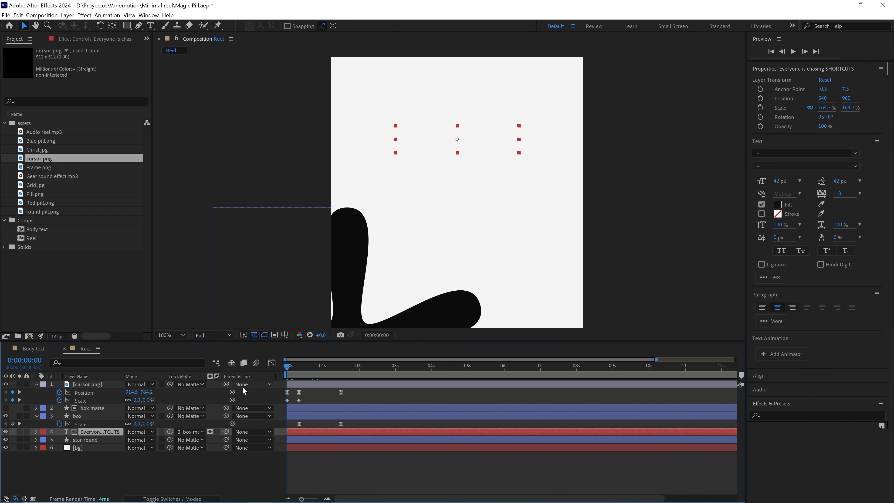
{"action": "left_click", "coordinate": [315, 395]}
{"action": "key", "text": "space"}
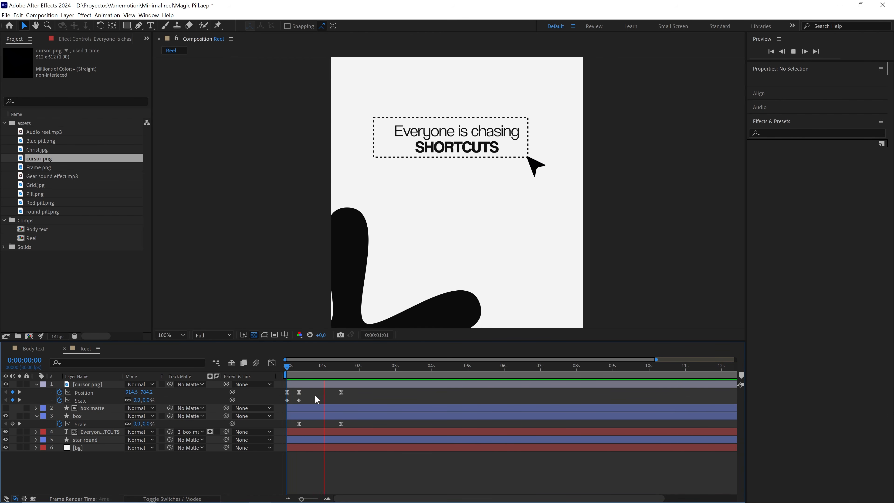
{"action": "left_click_drag", "start_coordinate": [335, 367], "coordinate": [278, 371]}
{"action": "key", "text": "space"}
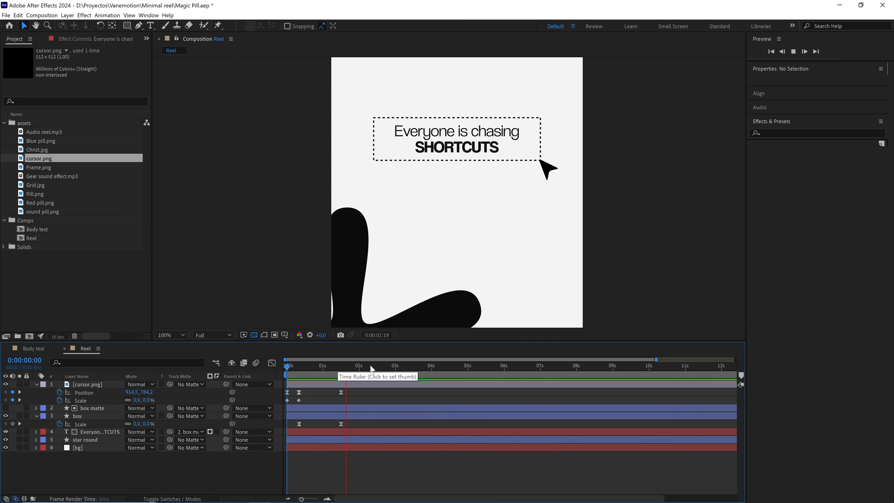
{"action": "left_click_drag", "start_coordinate": [338, 370], "coordinate": [287, 373]}
{"action": "key", "text": "space"}
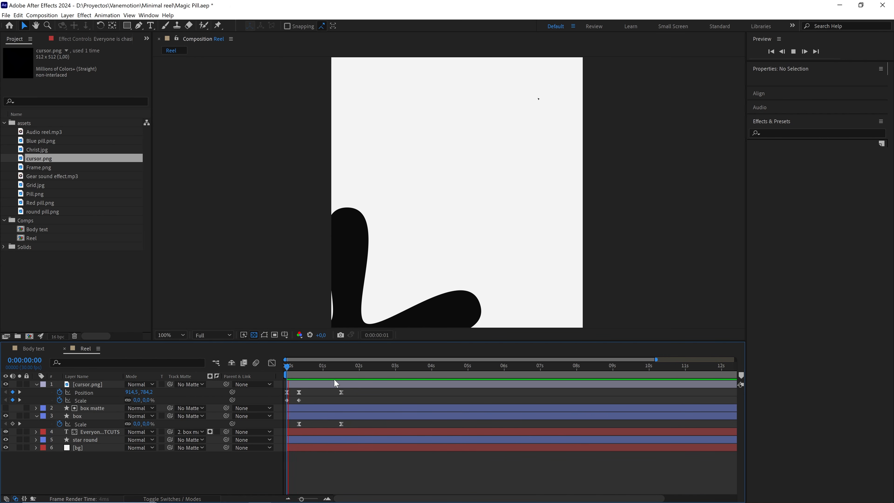
{"action": "key", "text": "space"}
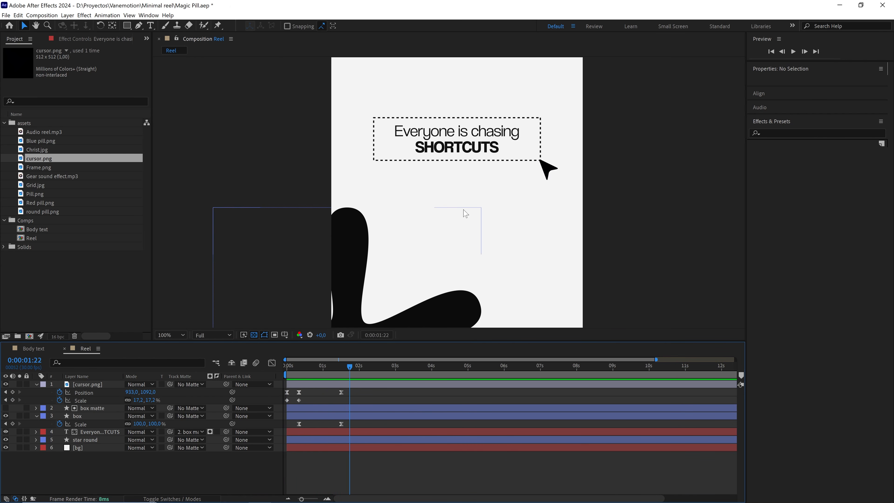
Move the rounded star so its centre sits on the composition's lower-left corner at position 0, 1920.
{"action": "scroll", "coordinate": [409, 211], "scroll_direction": "down", "scroll_amount": 2}
{"action": "left_click_drag", "start_coordinate": [411, 274], "coordinate": [418, 226]}
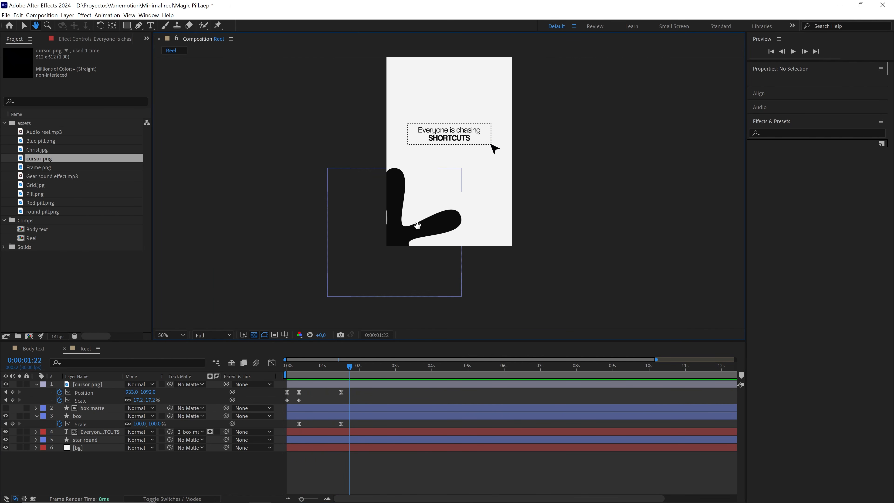
{"action": "left_click", "coordinate": [403, 223]}
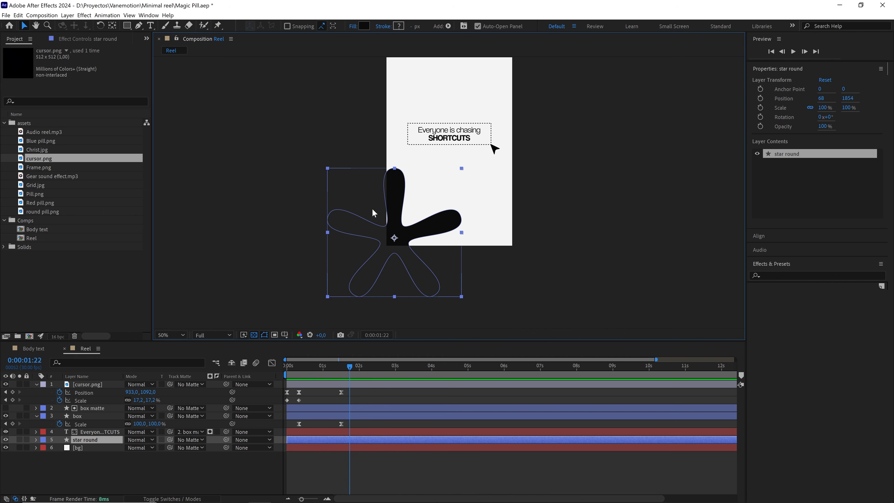
{"action": "scroll", "coordinate": [450, 206], "scroll_direction": "up", "scroll_amount": 2}
{"action": "left_click_drag", "start_coordinate": [455, 194], "coordinate": [579, 88]}
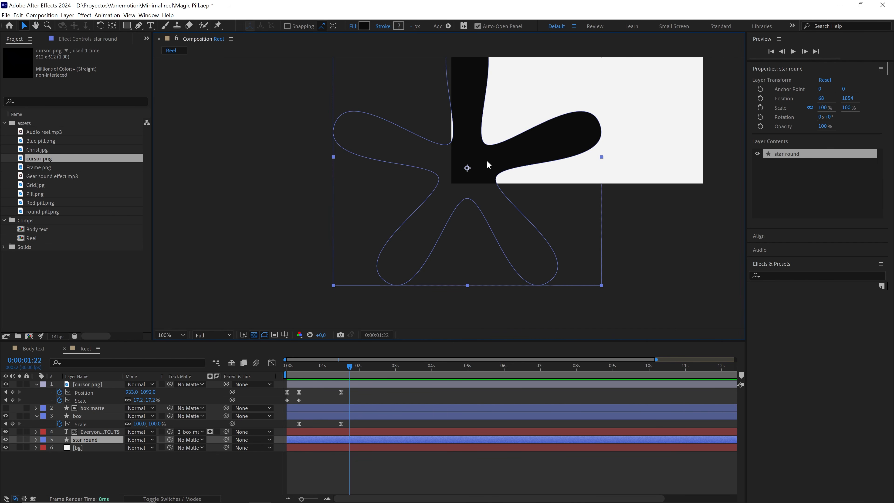
{"action": "left_click_drag", "start_coordinate": [468, 169], "coordinate": [454, 183]}
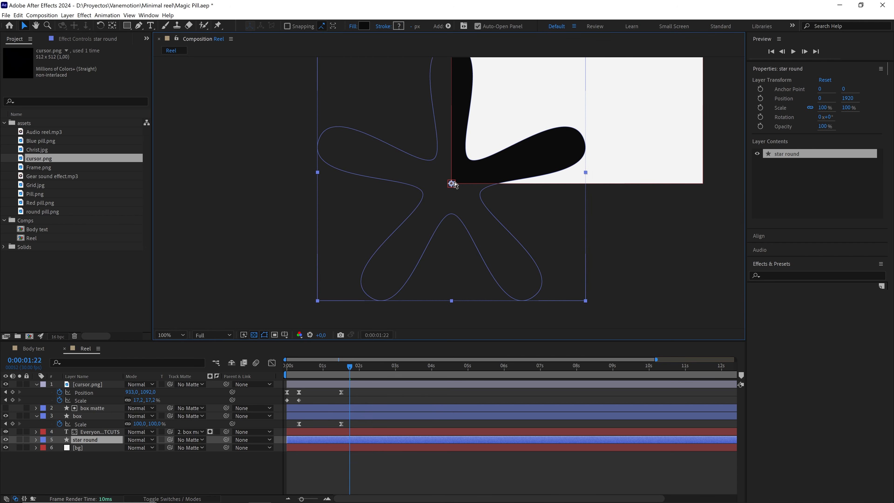
{"action": "scroll", "coordinate": [452, 184], "scroll_direction": "down", "scroll_amount": 2}
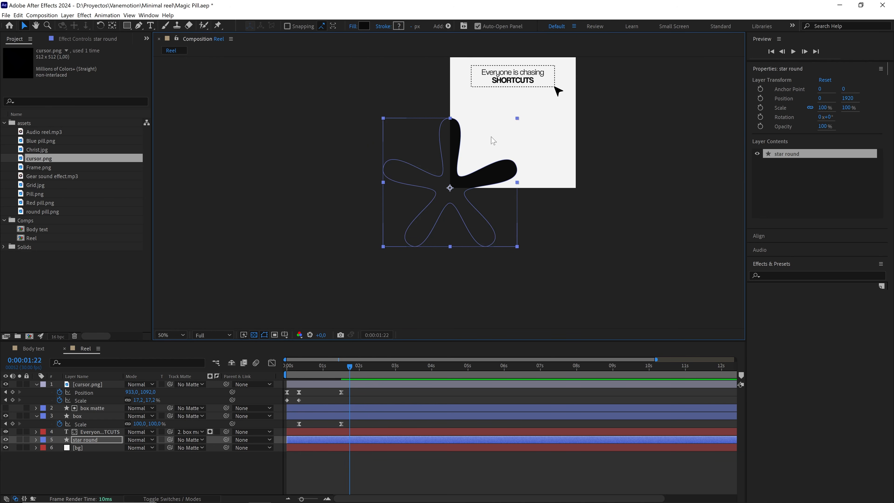
Place a duplicate of the star with its centre on the composition's upper-right corner (1080, 0), scaled to 60.4%.
{"action": "left_click_drag", "start_coordinate": [494, 141], "coordinate": [353, 205]}
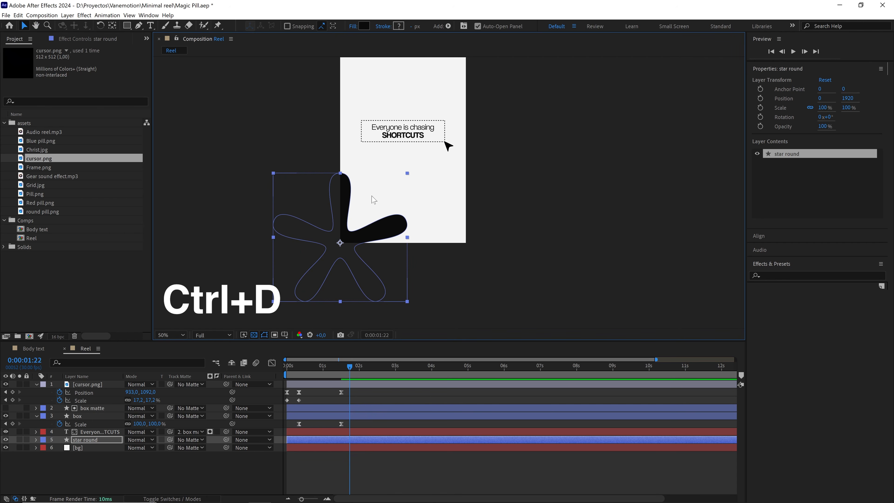
{"action": "key", "text": "ctrl+d"}
{"action": "left_click_drag", "start_coordinate": [340, 244], "coordinate": [440, 101]}
{"action": "key", "text": "v"}
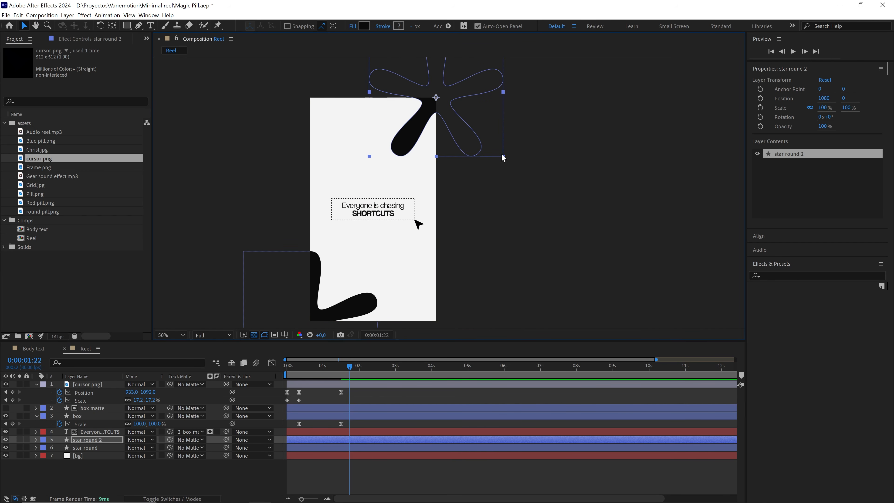
{"action": "left_click_drag", "start_coordinate": [503, 157], "coordinate": [477, 125]}
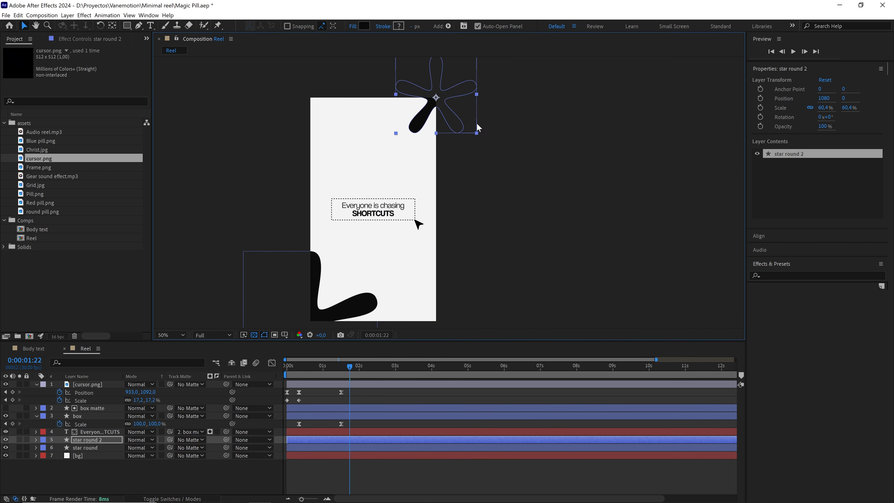
Turn all six layers above the bg background into 3D layers.
{"action": "left_click_drag", "start_coordinate": [394, 223], "coordinate": [512, 167]}
{"action": "left_click_drag", "start_coordinate": [452, 235], "coordinate": [442, 217]}
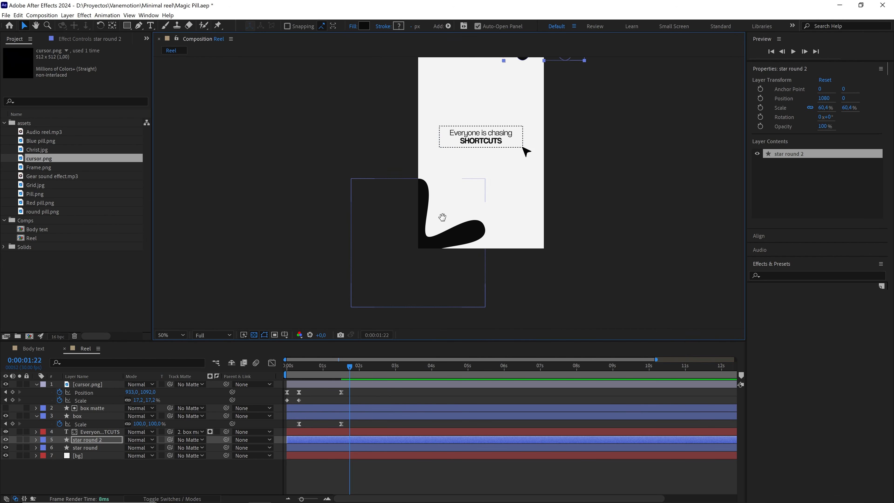
{"action": "left_click", "coordinate": [412, 224]}
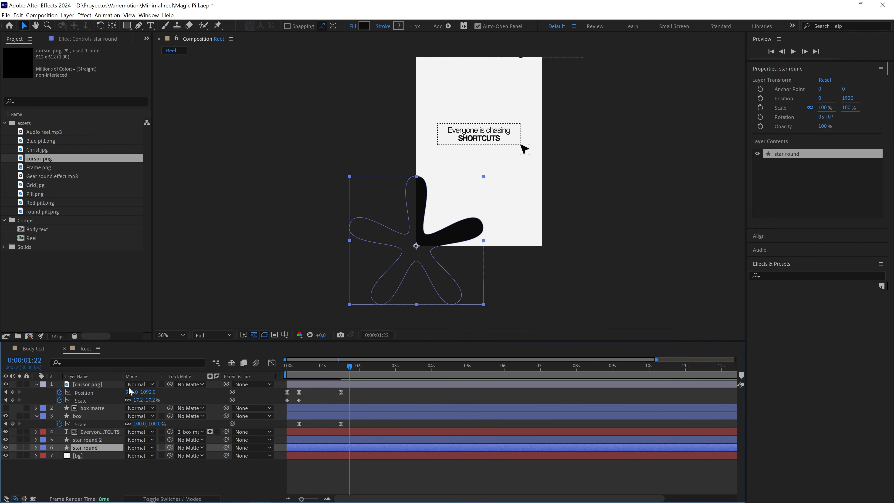
{"action": "left_click", "coordinate": [94, 384], "text": "shift"}
{"action": "key", "text": "F4"}
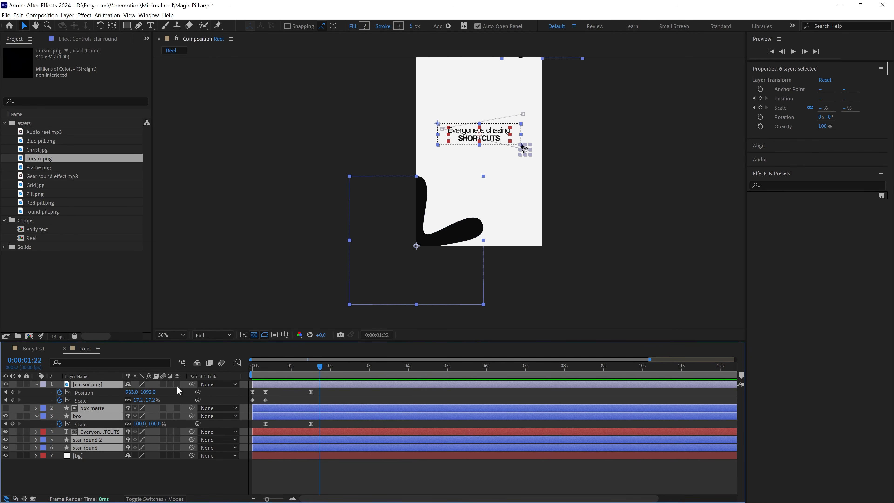
{"action": "left_click", "coordinate": [178, 384]}
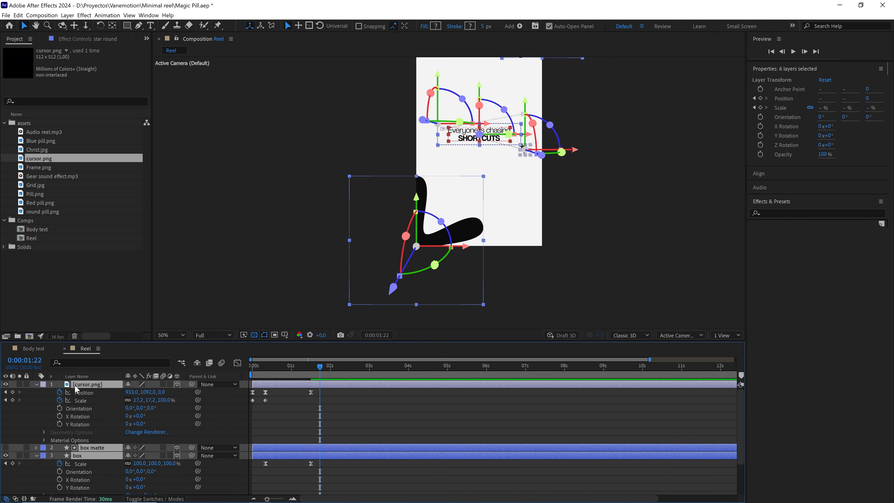
Collapse the six selected layers and give them all a blue label colour.
{"action": "left_click", "coordinate": [36, 384]}
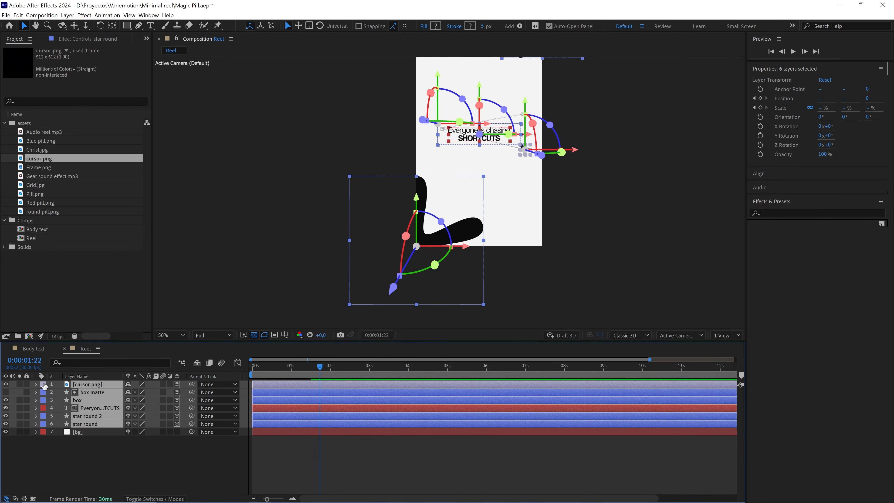
{"action": "left_click", "coordinate": [43, 385]}
{"action": "left_click", "coordinate": [70, 309]}
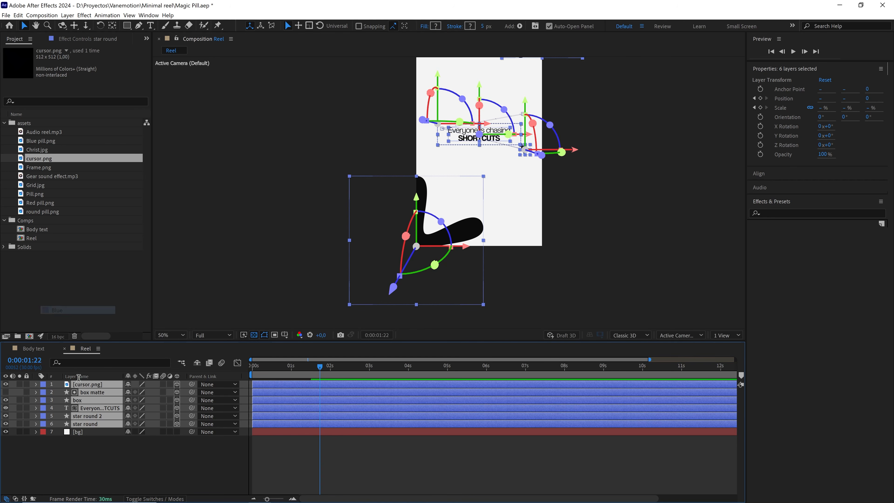
Drive the star round layer's Z Rotation with the expression time*50 and check the spin along the timeline.
{"action": "left_click", "coordinate": [91, 423]}
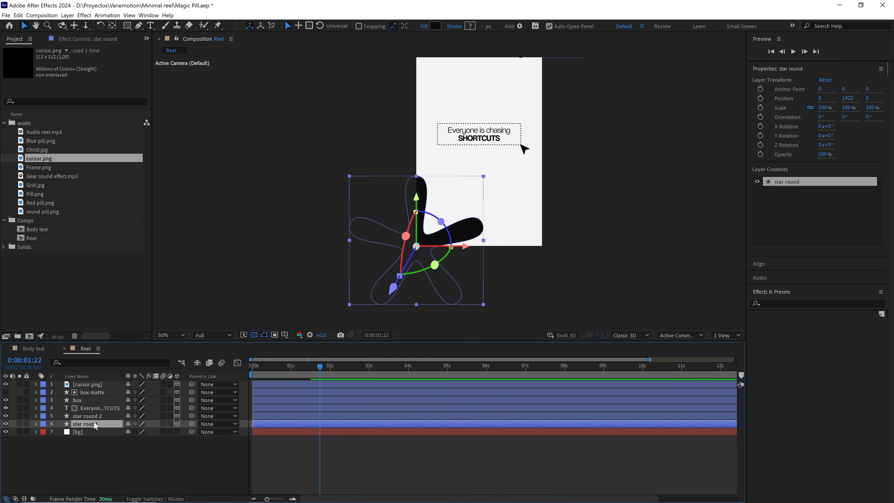
{"action": "key", "text": "r"}
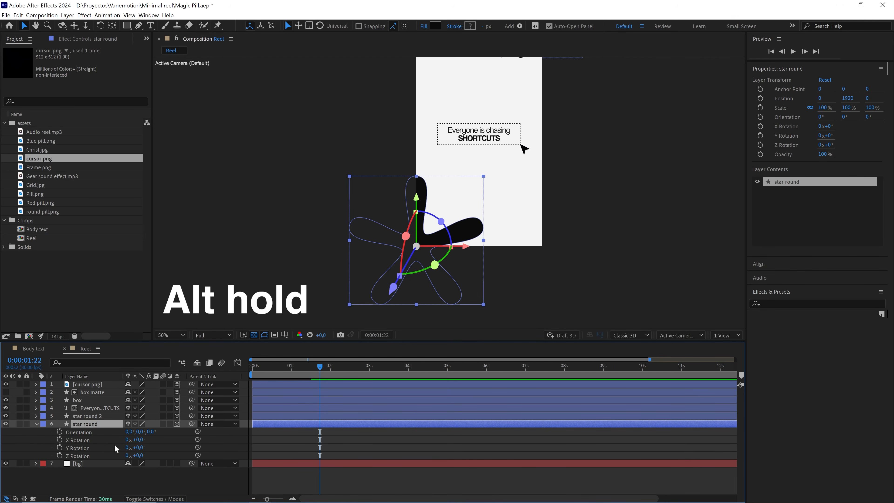
{"action": "left_click", "coordinate": [60, 455], "text": "alt"}
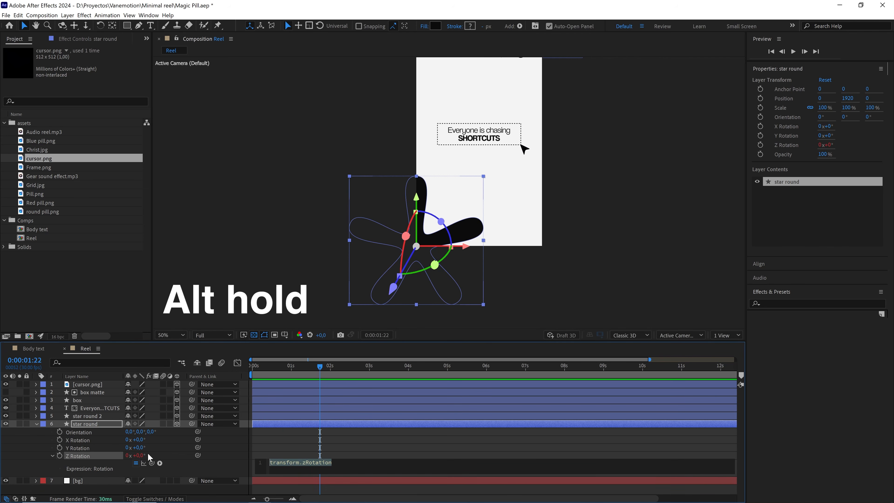
{"action": "type", "text": "time"}
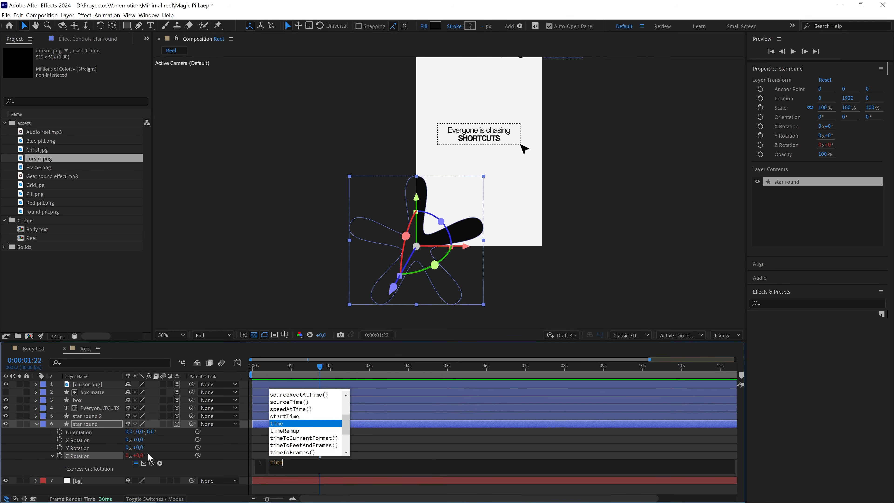
{"action": "type", "text": "*50"}
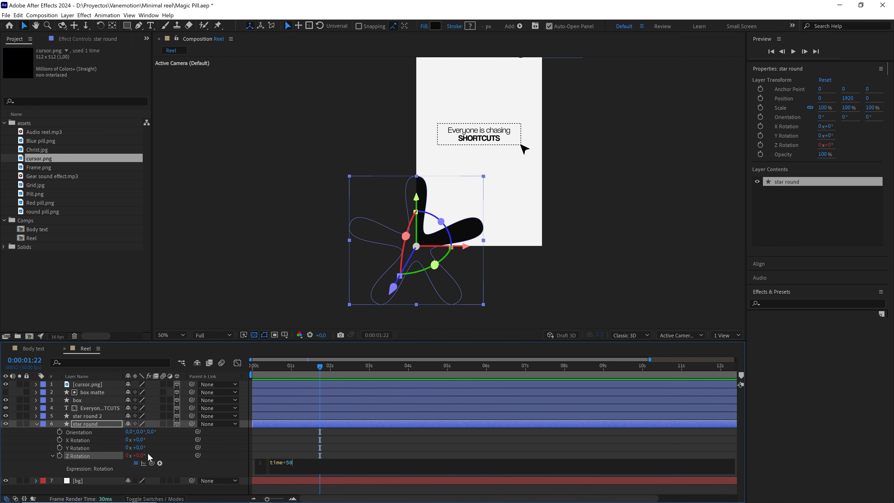
{"action": "left_click", "coordinate": [288, 441]}
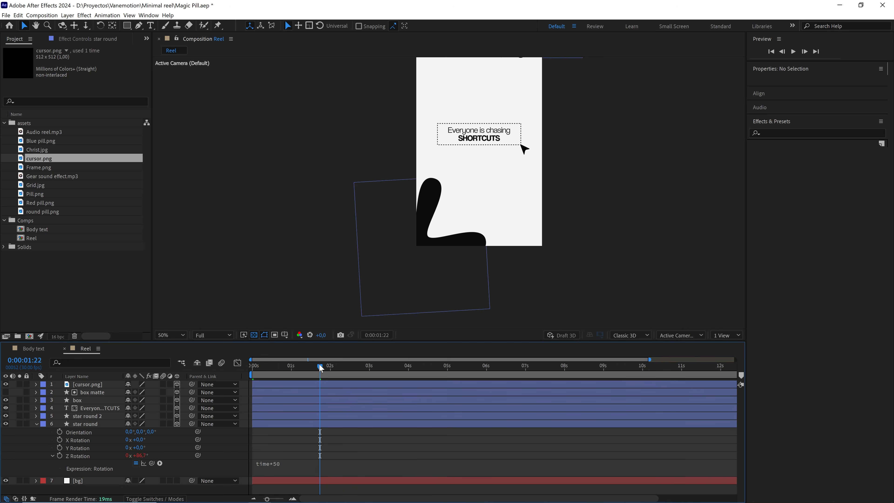
{"action": "left_click_drag", "start_coordinate": [320, 365], "coordinate": [292, 368]}
{"action": "left_click", "coordinate": [285, 463]}
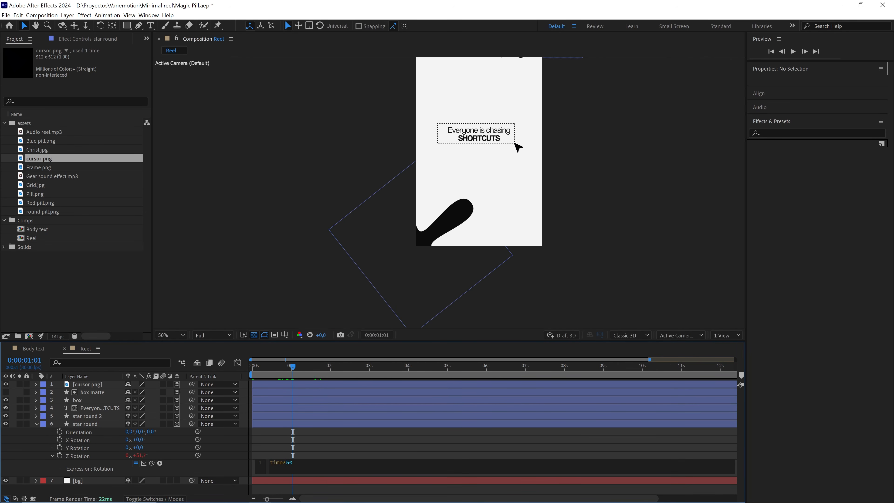
{"action": "left_click_drag", "start_coordinate": [292, 368], "coordinate": [255, 379]}
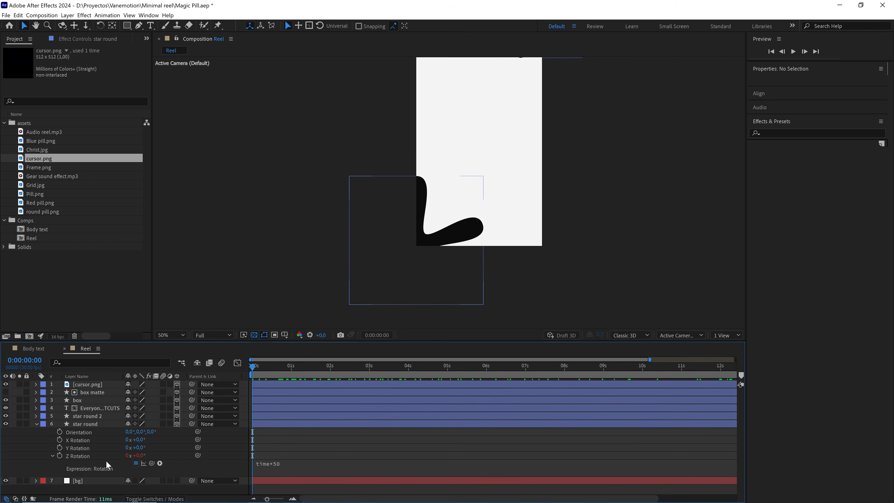
Copy only the Z Rotation expression from star round onto the star round 2 layer and preview both rotating stars.
{"action": "right_click", "coordinate": [79, 458]}
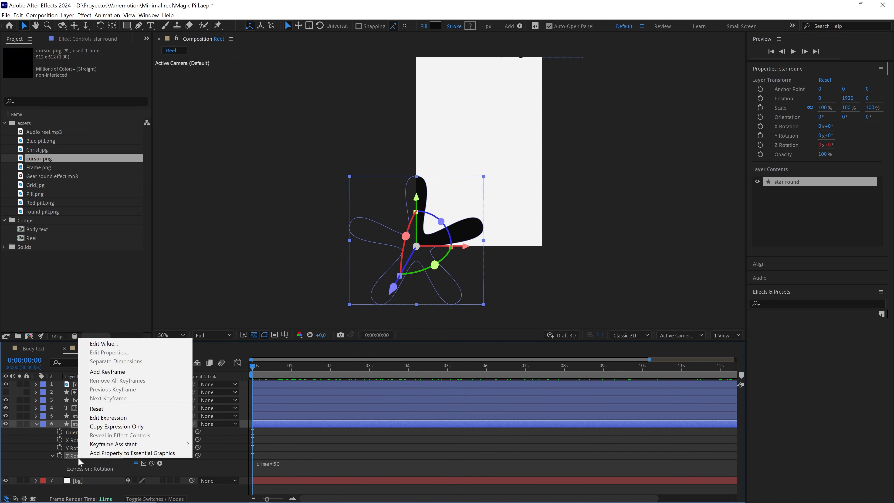
{"action": "left_click", "coordinate": [116, 427]}
{"action": "left_click", "coordinate": [107, 416]}
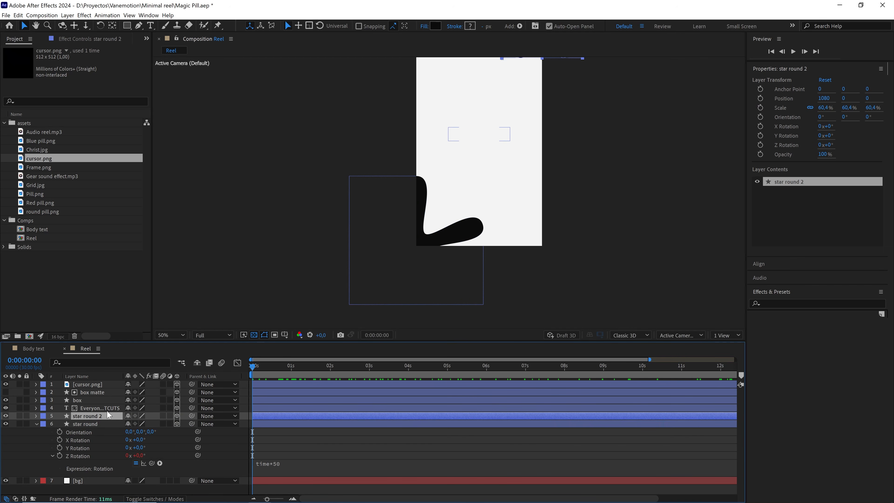
{"action": "left_click_drag", "start_coordinate": [455, 176], "coordinate": [435, 213]}
{"action": "key", "text": "ctrl+v"}
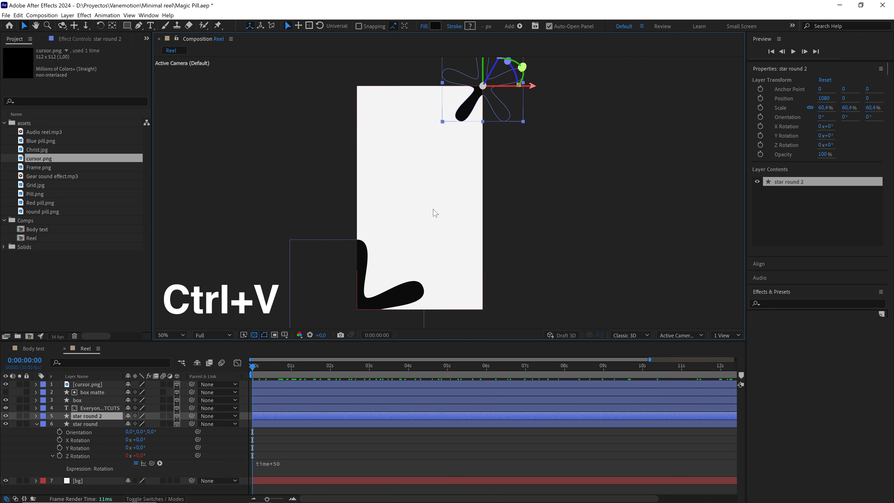
{"action": "left_click", "coordinate": [321, 430]}
{"action": "key", "text": "space"}
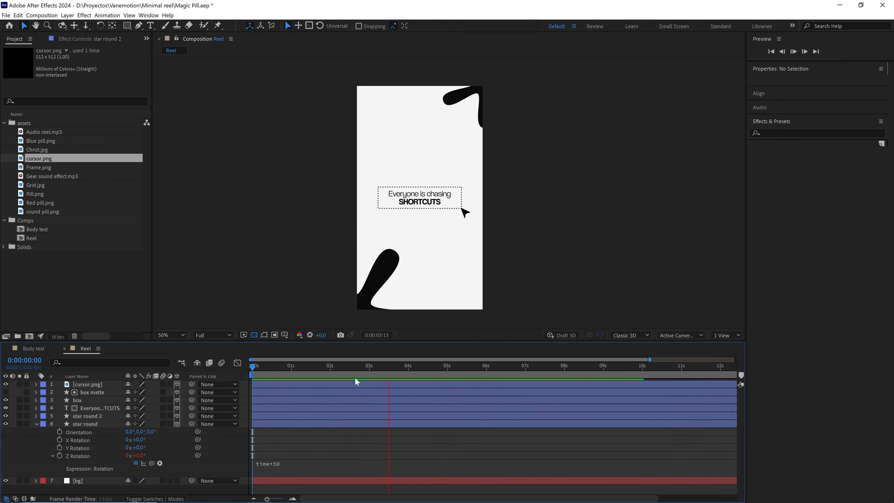
{"action": "left_click", "coordinate": [269, 374]}
{"action": "key", "text": "space"}
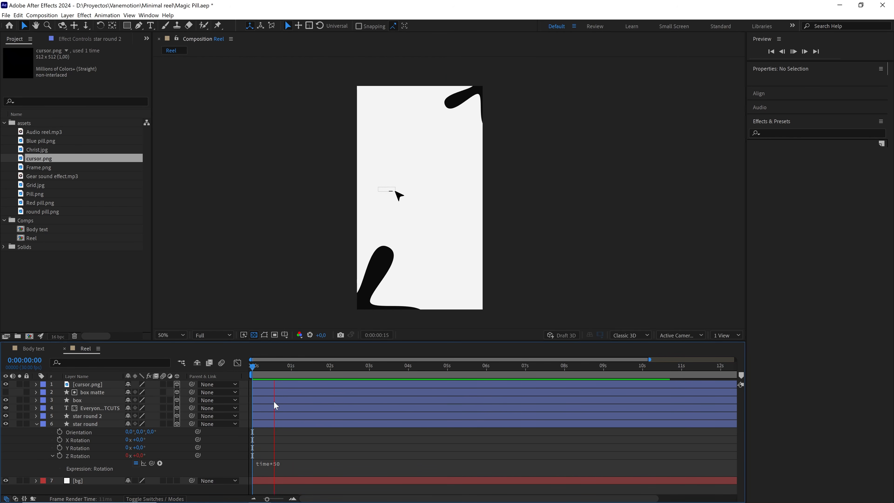
{"action": "key", "text": "space"}
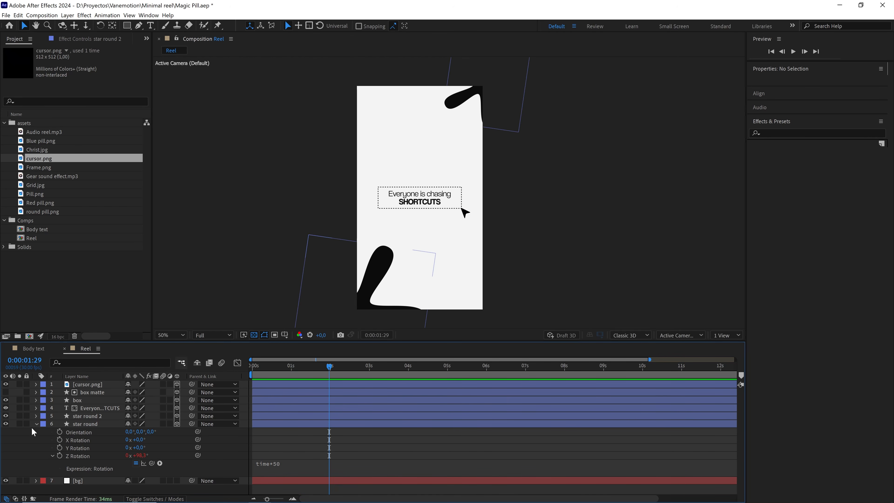
Collapse the star round layer's properties and the assets and Comps folders, with the playhead back at the start.
{"action": "left_click", "coordinate": [36, 424]}
{"action": "key", "text": "Home"}
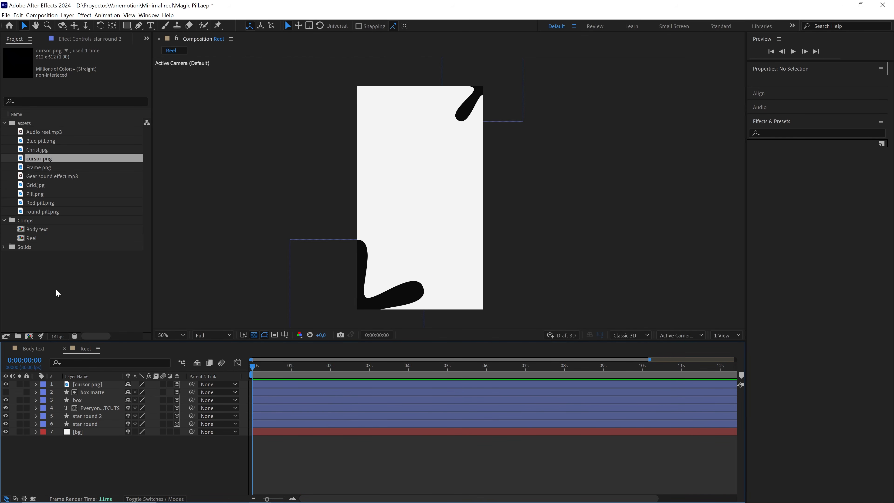
{"action": "left_click", "coordinate": [56, 289]}
{"action": "left_click", "coordinate": [4, 123]}
{"action": "left_click", "coordinate": [3, 132]}
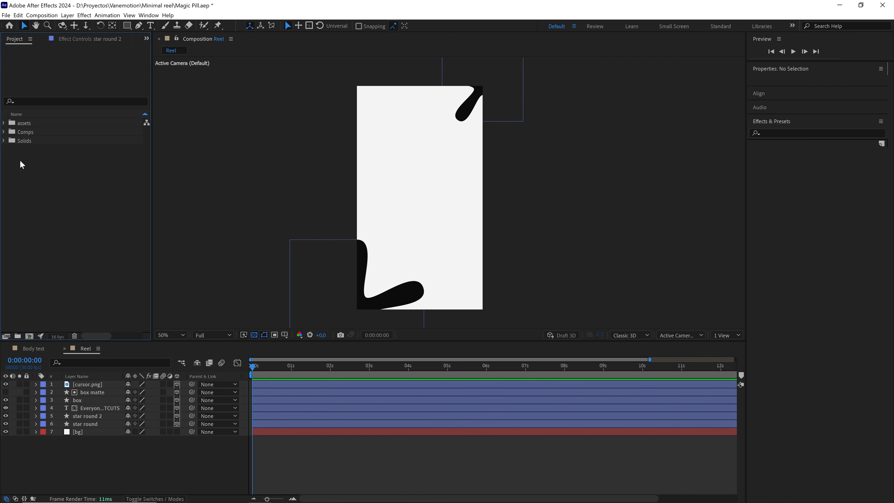
Add a one-node camera with the 50mm preset to the Reel composition.
{"action": "left_click", "coordinate": [171, 335]}
{"action": "left_click", "coordinate": [169, 171]}
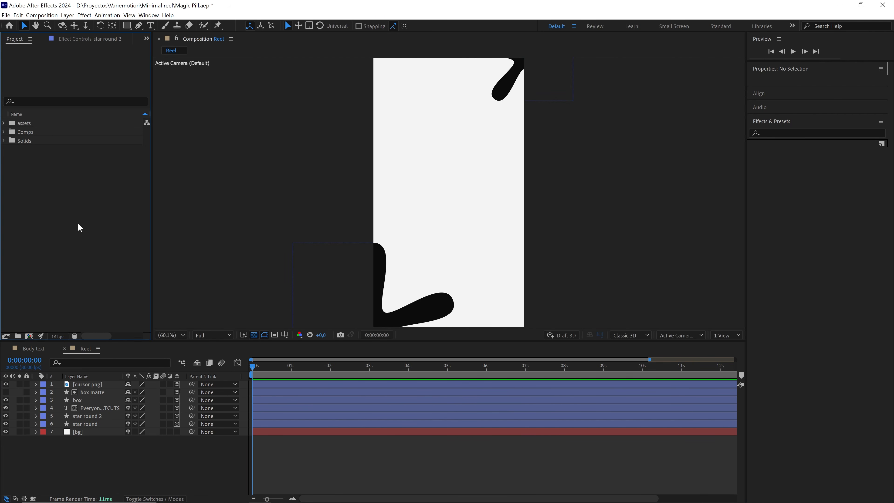
{"action": "right_click", "coordinate": [165, 457]}
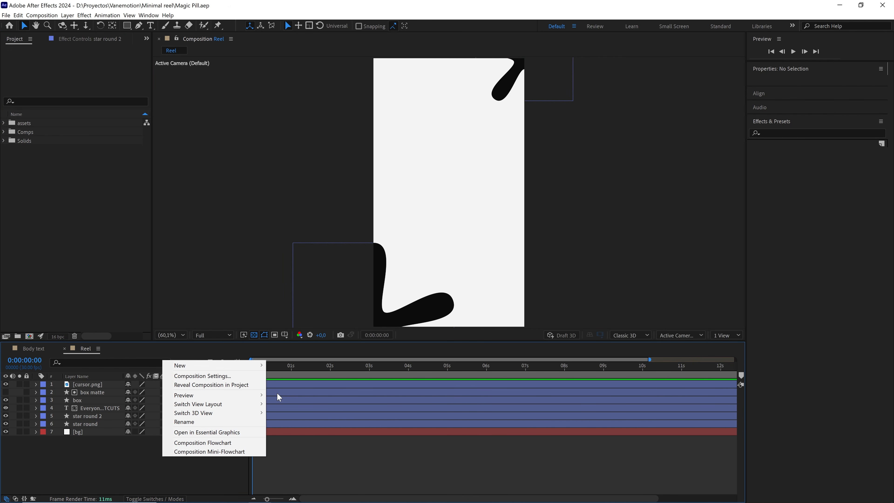
{"action": "mouse_move", "coordinate": [262, 367]}
{"action": "left_click", "coordinate": [293, 402]}
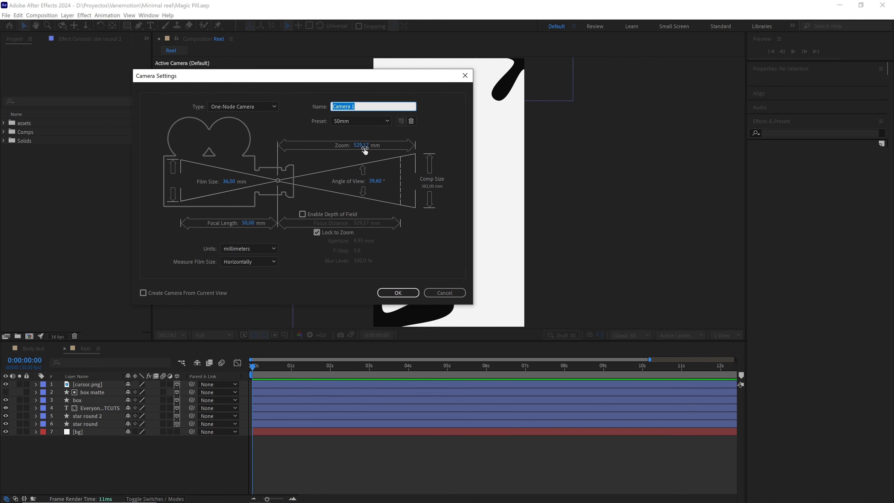
{"action": "left_click", "coordinate": [367, 121]}
{"action": "left_click", "coordinate": [351, 192]}
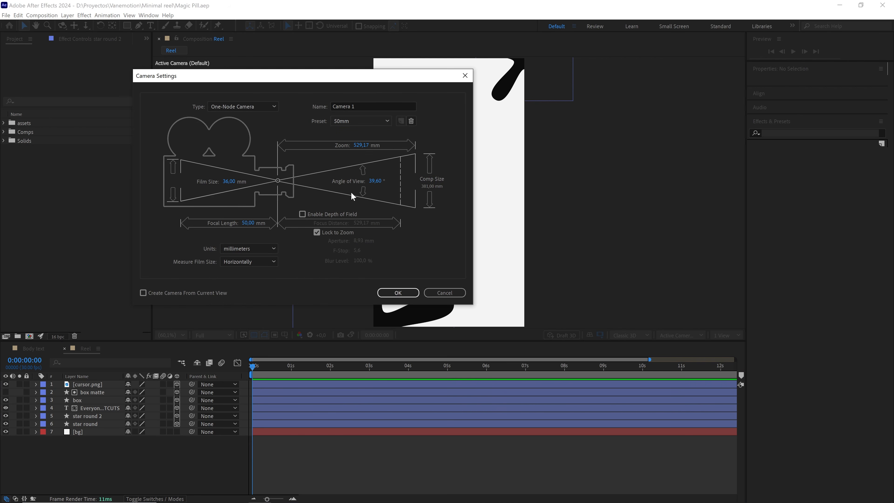
{"action": "left_click", "coordinate": [253, 106]}
{"action": "left_click", "coordinate": [240, 116]}
{"action": "left_click", "coordinate": [398, 293]}
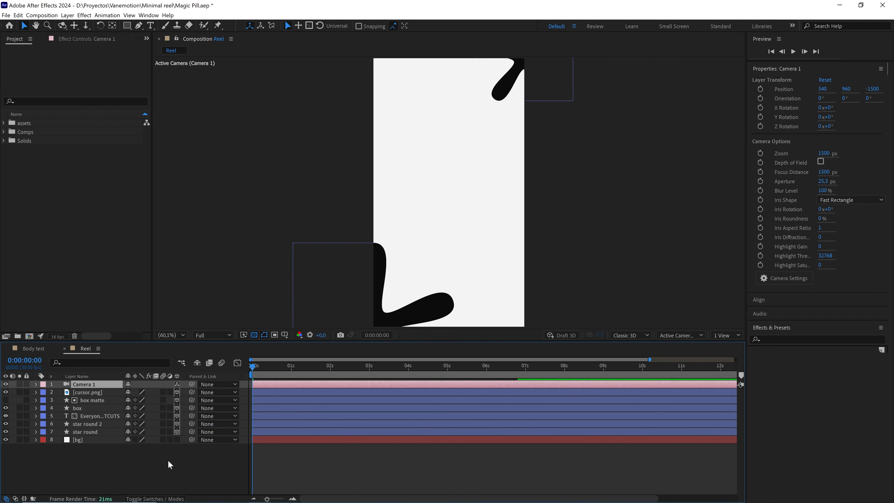
Add a null object, make it a 3D layer and parent the camera to it.
{"action": "right_click", "coordinate": [162, 467]}
{"action": "mouse_move", "coordinate": [211, 373]}
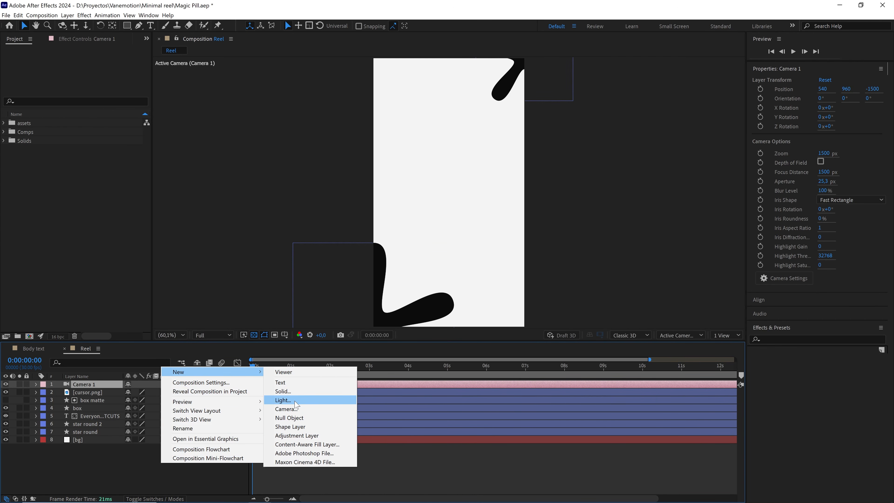
{"action": "left_click", "coordinate": [292, 418]}
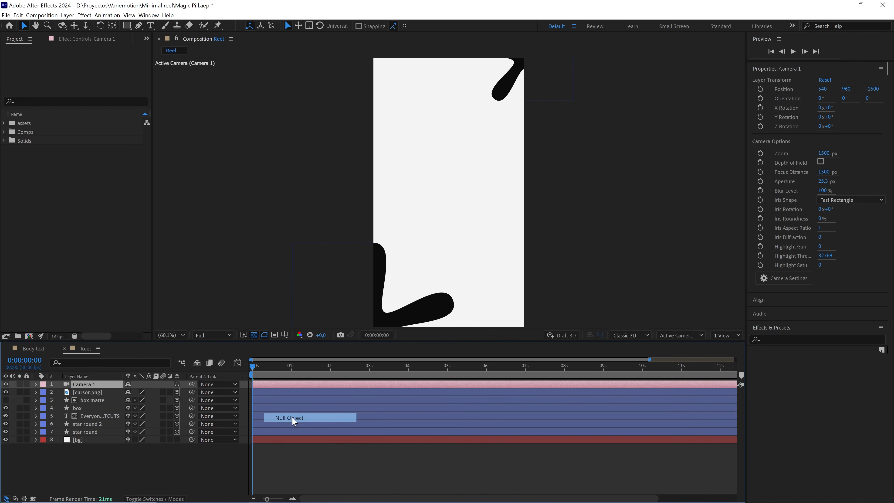
{"action": "left_click", "coordinate": [177, 384]}
{"action": "left_click", "coordinate": [99, 393]}
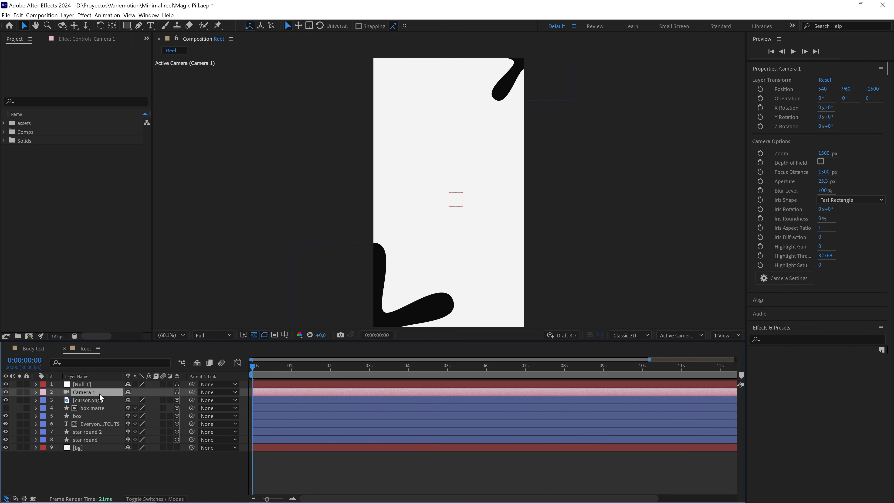
{"action": "left_click_drag", "start_coordinate": [191, 391], "coordinate": [99, 383]}
Add Position keyframes to the null at 0:00:00:00 and 0:00:02:15.
{"action": "left_click", "coordinate": [259, 383]}
{"action": "key", "text": "p"}
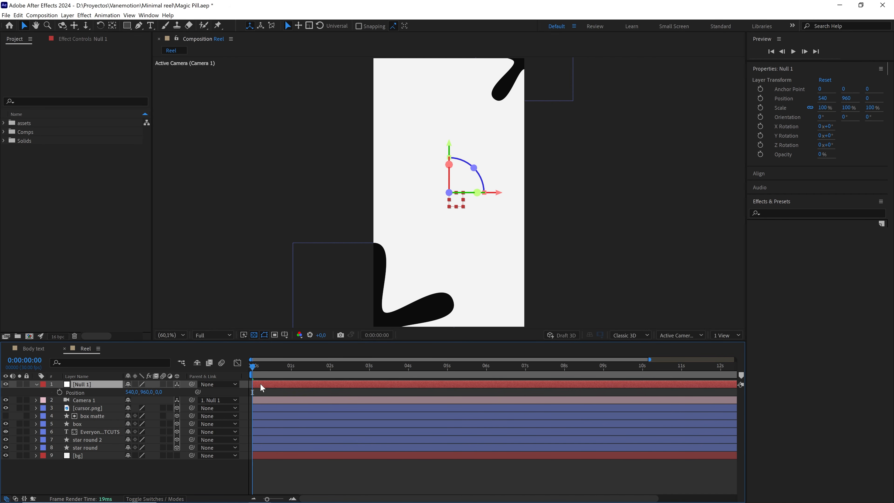
{"action": "left_click", "coordinate": [59, 392]}
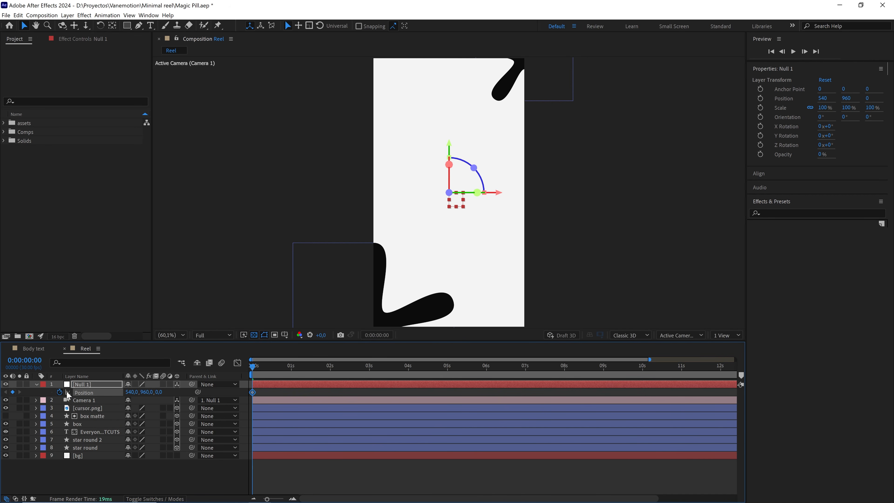
{"action": "left_click", "coordinate": [264, 393]}
{"action": "left_click_drag", "start_coordinate": [250, 370], "coordinate": [349, 376]}
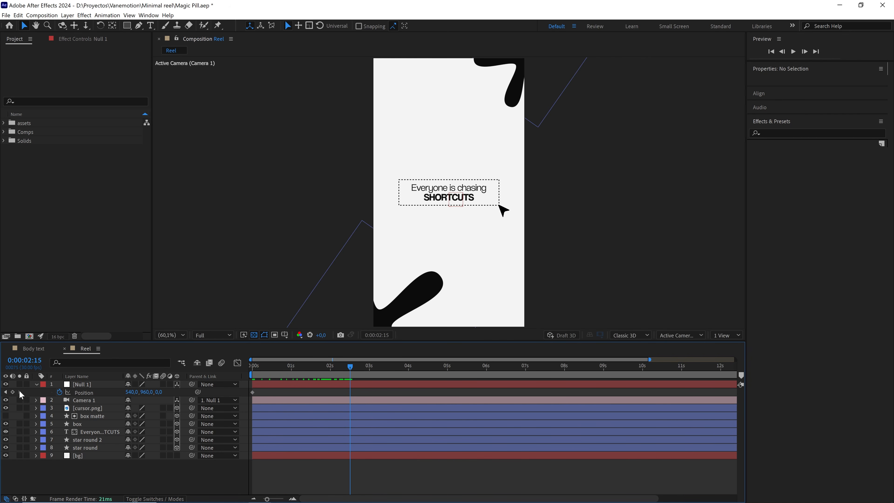
{"action": "left_click", "coordinate": [12, 393]}
Set the Z value of the null's first Position keyframe to 900.
{"action": "key", "text": "Home"}
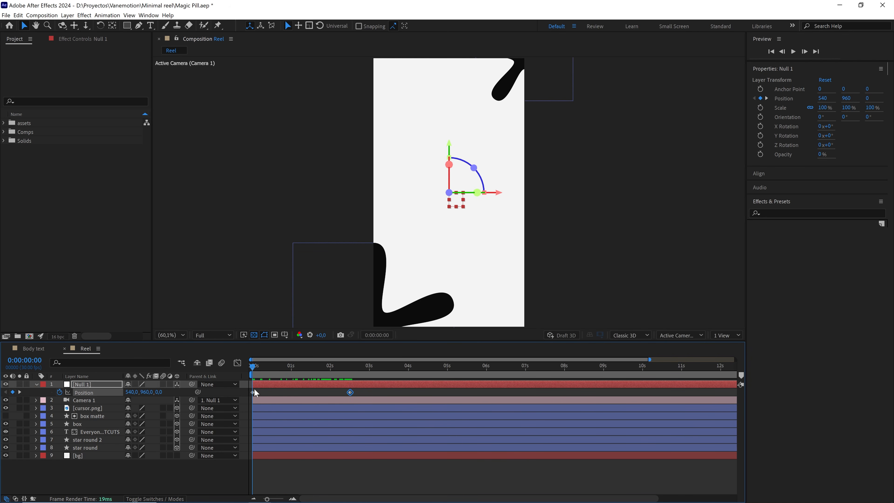
{"action": "left_click_drag", "start_coordinate": [162, 392], "coordinate": [199, 391]}
{"action": "left_click", "coordinate": [160, 392]}
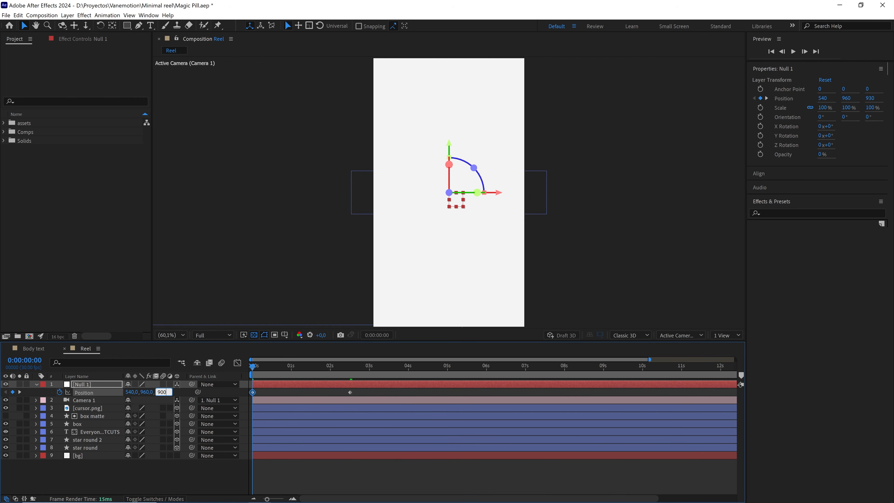
{"action": "type", "text": "900"}
Easy ease the null's two Position keyframes, reshape the speed graph to start fast and slow gradually, and preview the camera move.
{"action": "left_click_drag", "start_coordinate": [368, 391], "coordinate": [249, 405]}
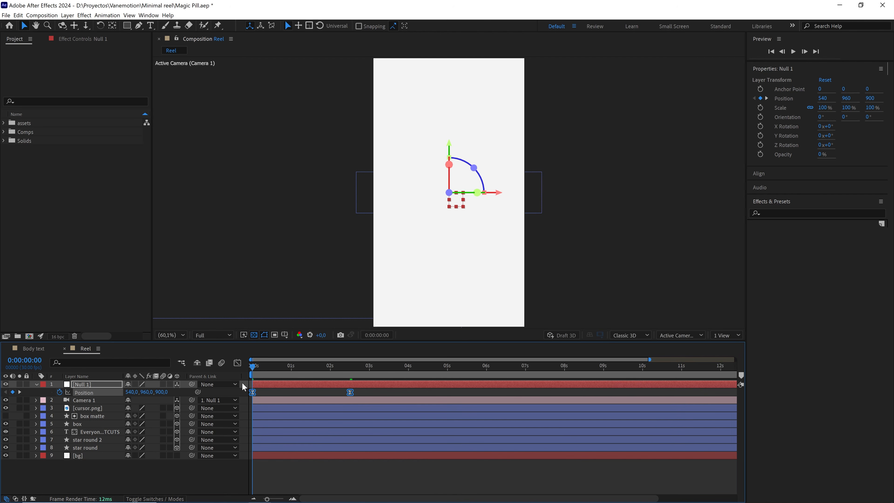
{"action": "scroll", "coordinate": [320, 433], "scroll_direction": "up", "scroll_amount": 1}
{"action": "left_click_drag", "start_coordinate": [319, 434], "coordinate": [453, 427]}
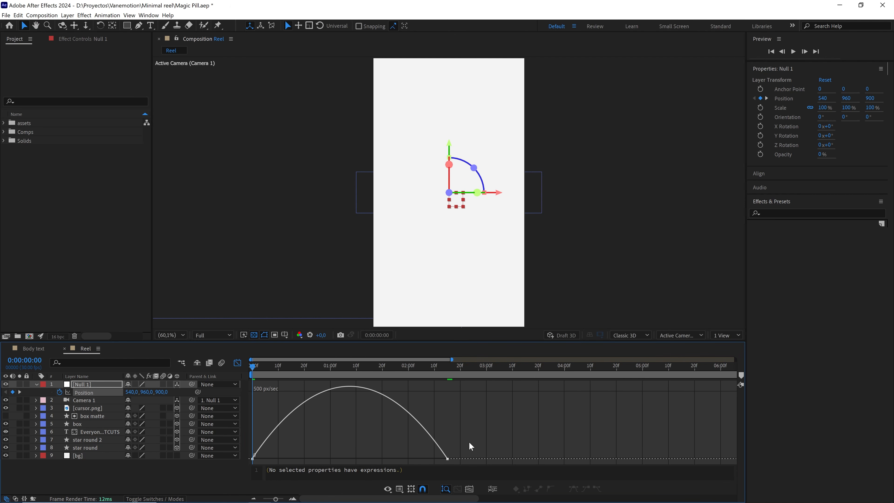
{"action": "left_click_drag", "start_coordinate": [419, 457], "coordinate": [249, 461]}
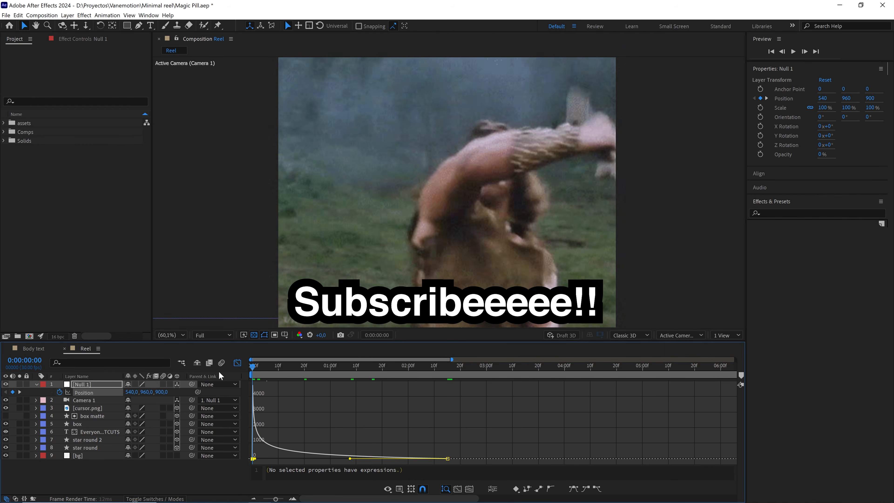
{"action": "left_click", "coordinate": [196, 472]}
{"action": "key", "text": "space"}
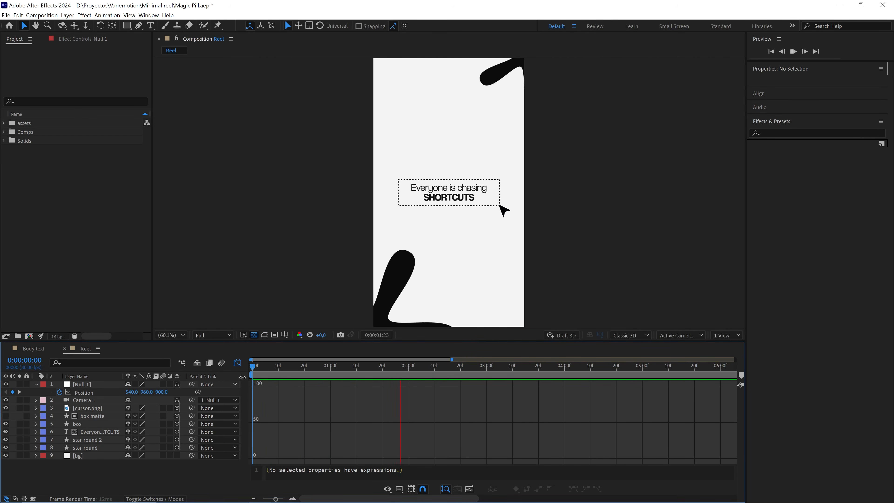
{"action": "key", "text": "space"}
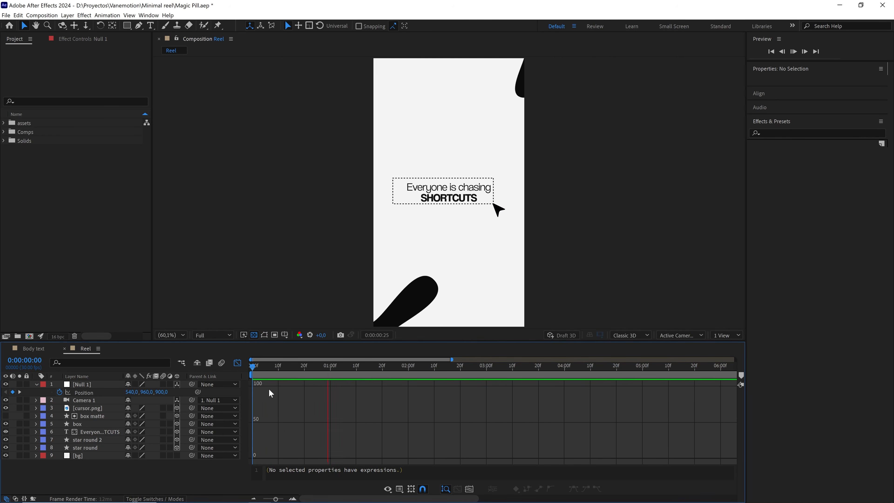
{"action": "key", "text": "space"}
Leave the null's speed graph for the layer-bar view and duplicate the null at 0:00:02:15.
{"action": "key", "text": "space"}
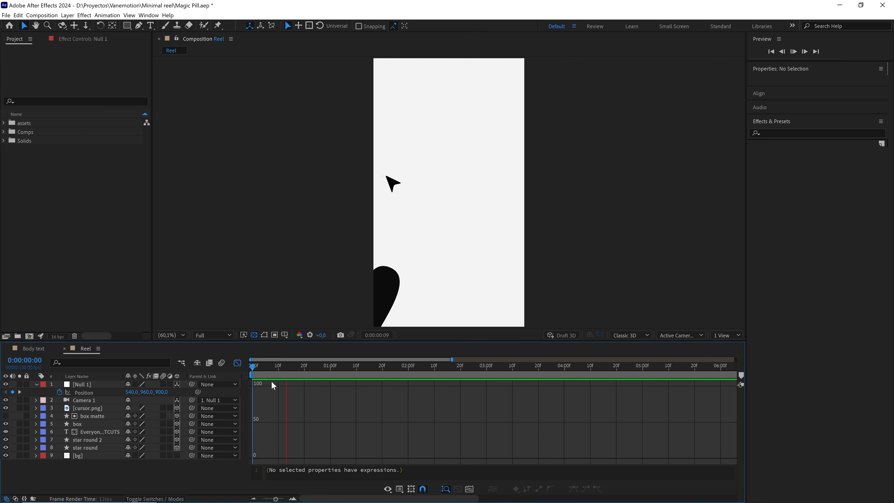
{"action": "key", "text": "space"}
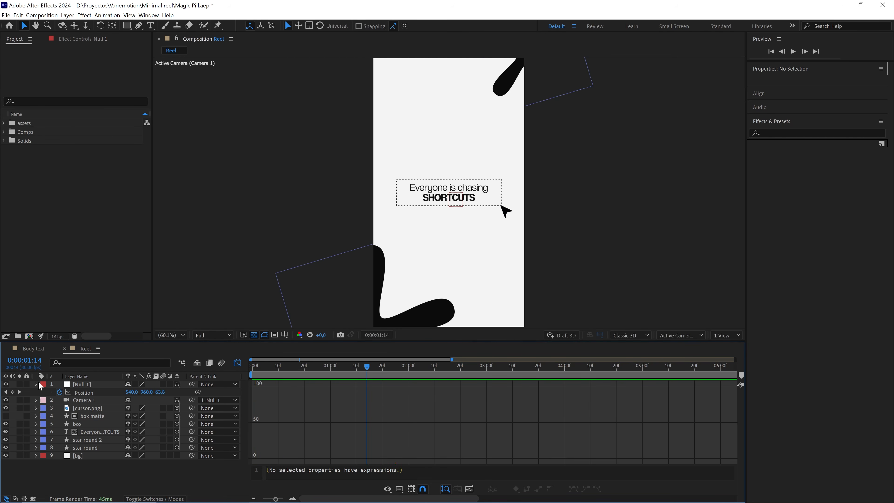
{"action": "left_click", "coordinate": [36, 384]}
{"action": "left_click_drag", "start_coordinate": [265, 364], "coordinate": [328, 377]}
{"action": "key", "text": "shift+F3"}
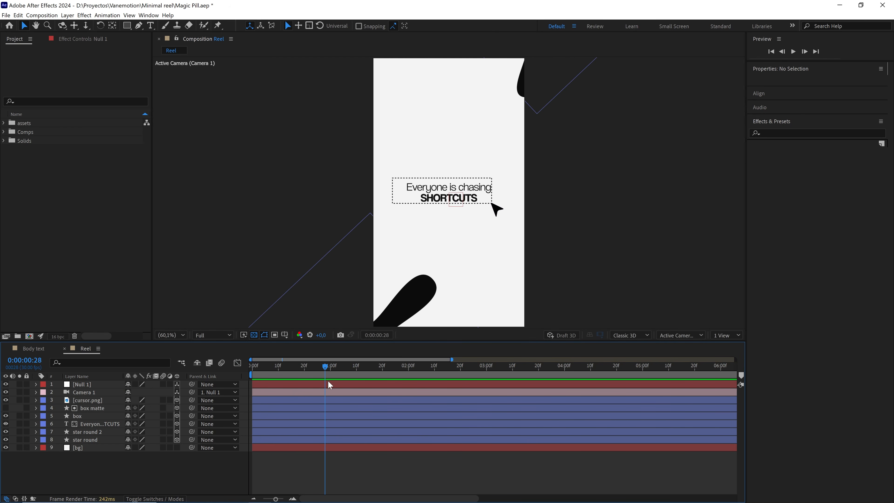
{"action": "left_click", "coordinate": [327, 384]}
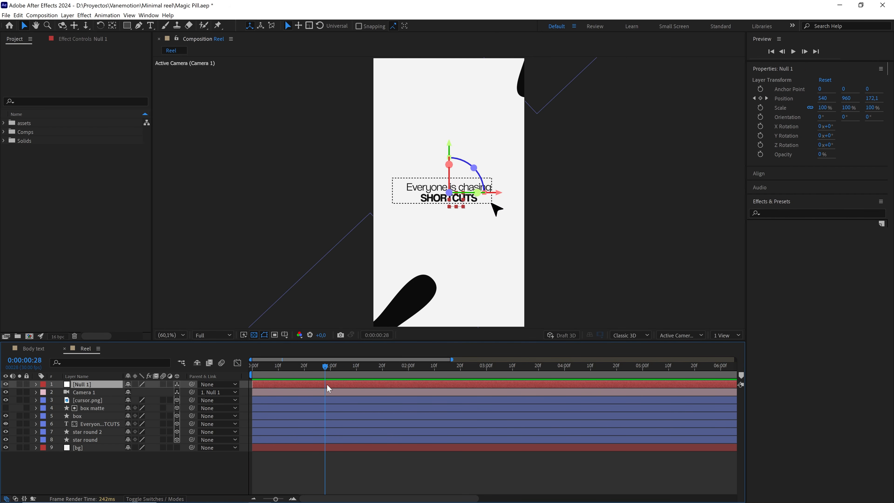
{"action": "key", "text": "p"}
{"action": "left_click_drag", "start_coordinate": [368, 365], "coordinate": [442, 374]}
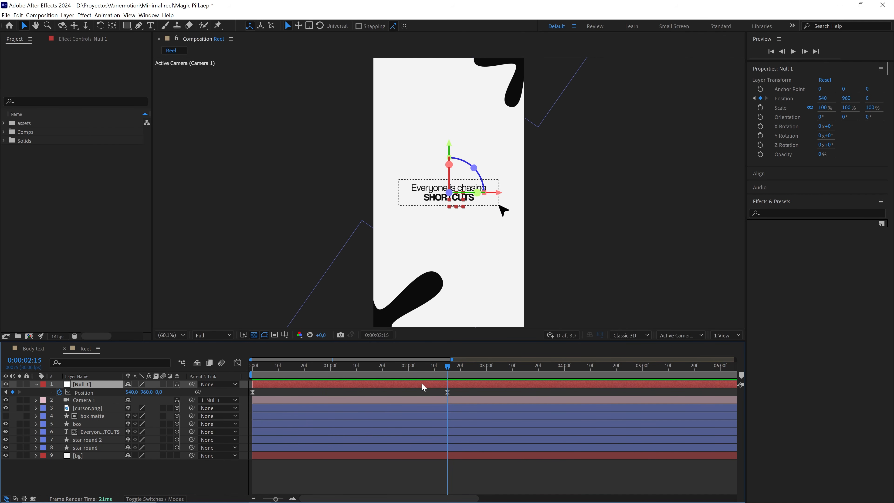
{"action": "key", "text": "ctrl+d"}
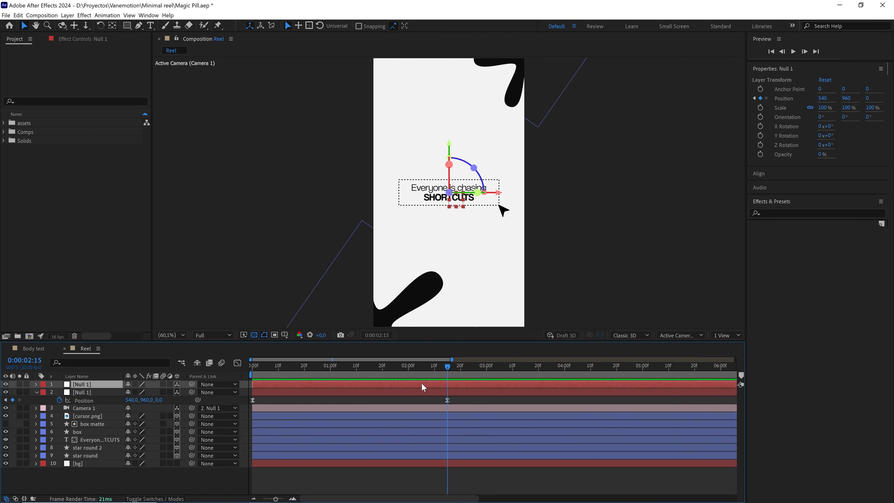
Replace the duplicate null's Position keyframes with a single one at 0:00:01:15, and parent the original null to the duplicate.
{"action": "key", "text": "p"}
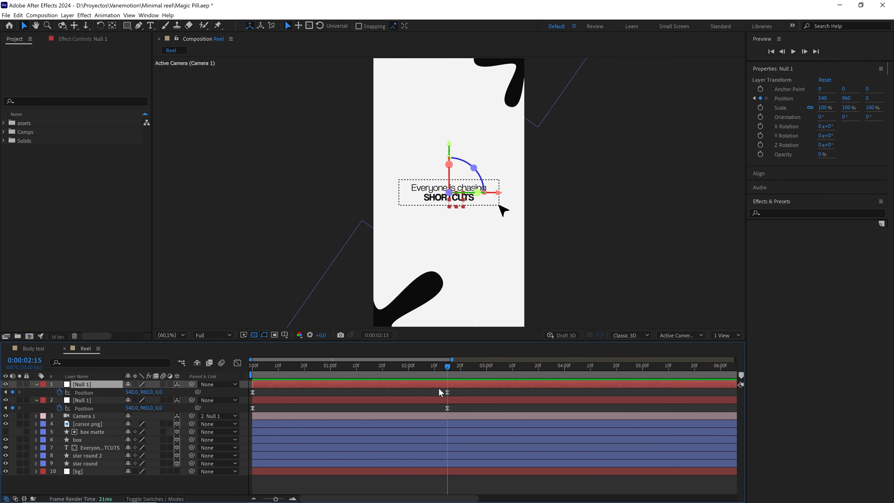
{"action": "left_click", "coordinate": [60, 392]}
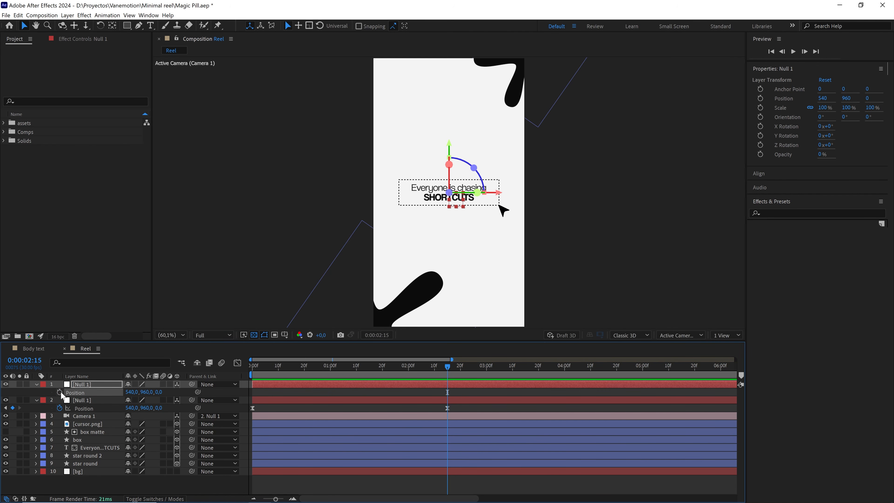
{"action": "left_click", "coordinate": [60, 392]}
{"action": "left_click_drag", "start_coordinate": [442, 366], "coordinate": [369, 373]}
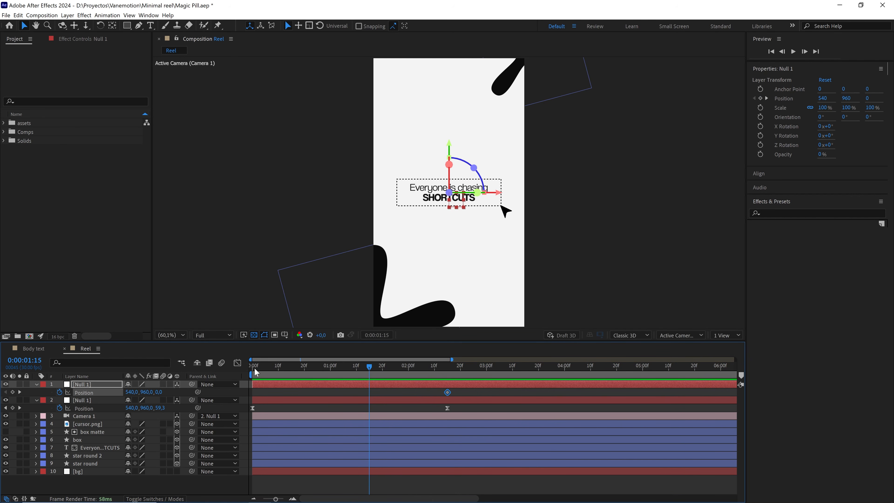
{"action": "left_click", "coordinate": [41, 366]}
{"action": "left_click_drag", "start_coordinate": [446, 394], "coordinate": [369, 393]}
{"action": "left_click_drag", "start_coordinate": [484, 262], "coordinate": [459, 254]}
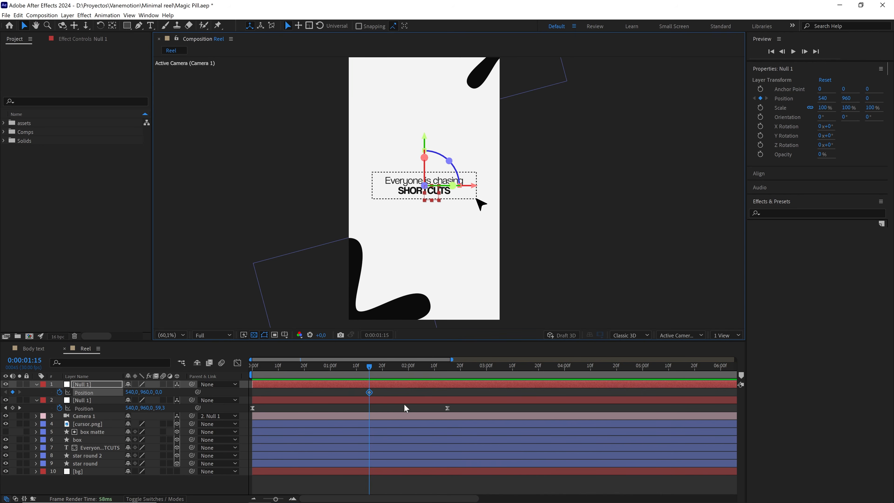
{"action": "left_click_drag", "start_coordinate": [404, 405], "coordinate": [464, 411]}
{"action": "left_click_drag", "start_coordinate": [387, 393], "coordinate": [346, 394]}
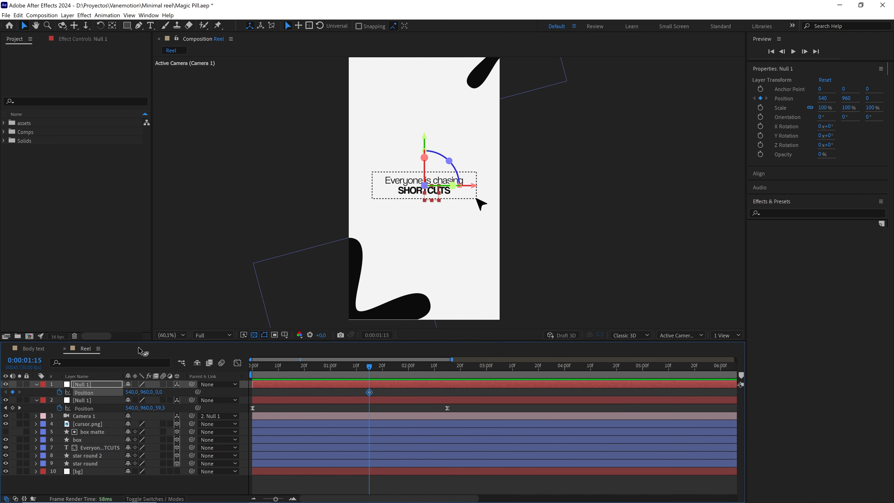
{"action": "left_click", "coordinate": [77, 400]}
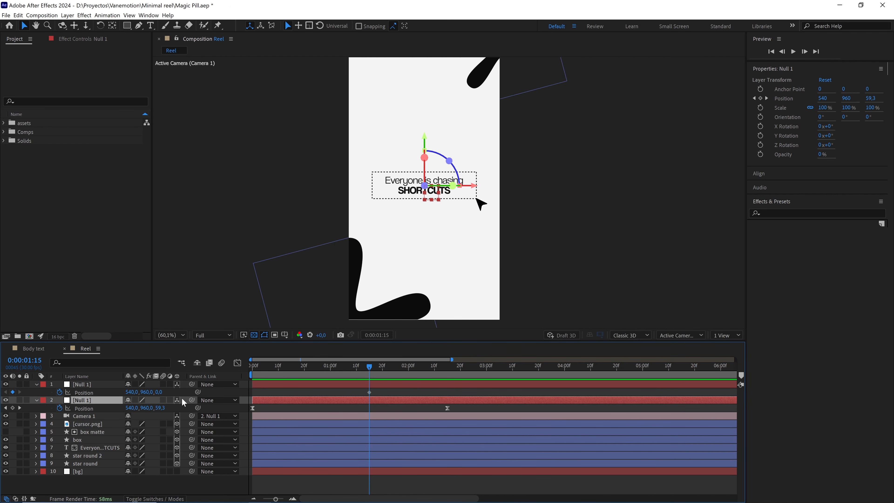
{"action": "left_click_drag", "start_coordinate": [191, 400], "coordinate": [111, 385]}
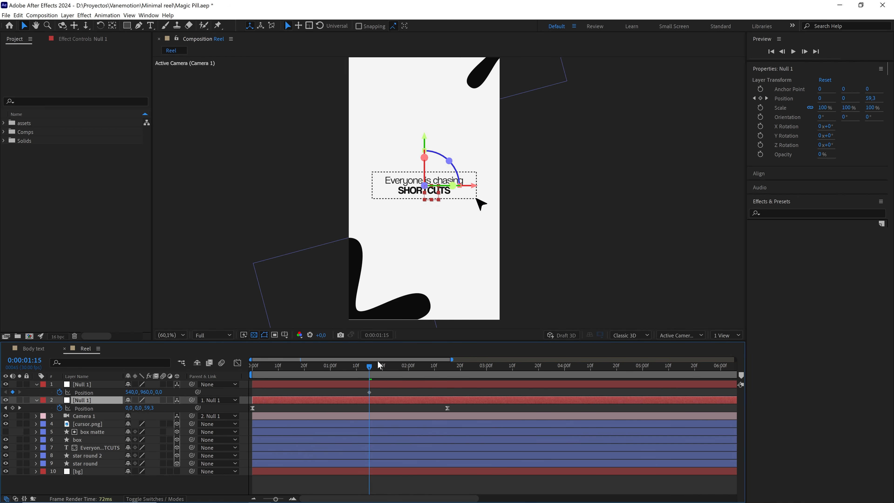
Add a Position keyframe to the parent null at 0:00:02:15 with Y set to 2800, and easy ease both its keyframes.
{"action": "left_click_drag", "start_coordinate": [378, 363], "coordinate": [445, 374]}
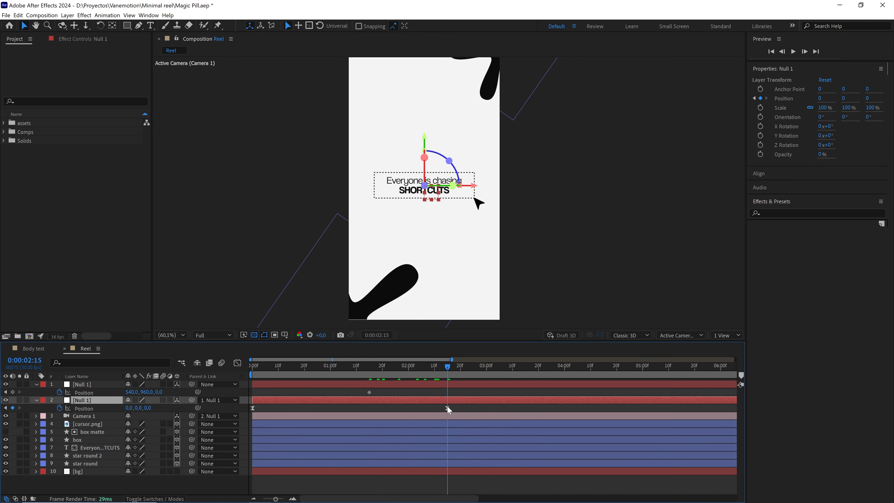
{"action": "scroll", "coordinate": [432, 300], "scroll_direction": "up", "scroll_amount": 2}
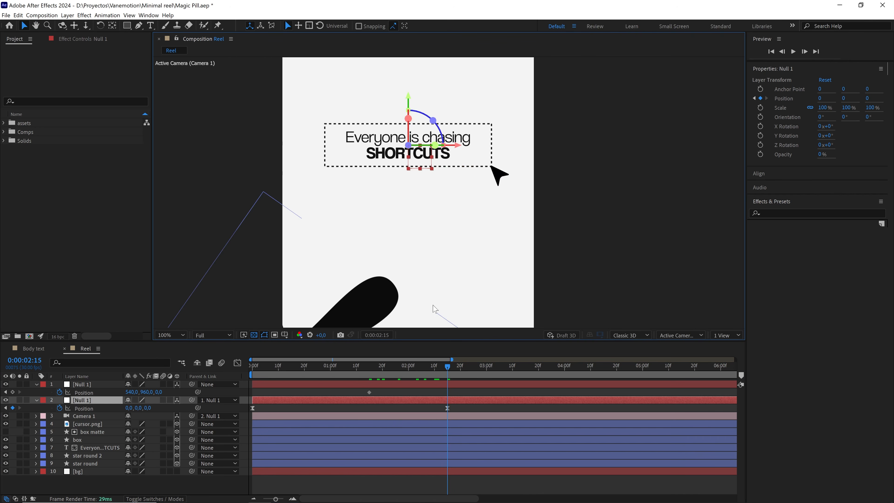
{"action": "left_click_drag", "start_coordinate": [425, 242], "coordinate": [473, 137]}
{"action": "left_click_drag", "start_coordinate": [445, 187], "coordinate": [436, 226]}
{"action": "scroll", "coordinate": [428, 244], "scroll_direction": "down", "scroll_amount": 1}
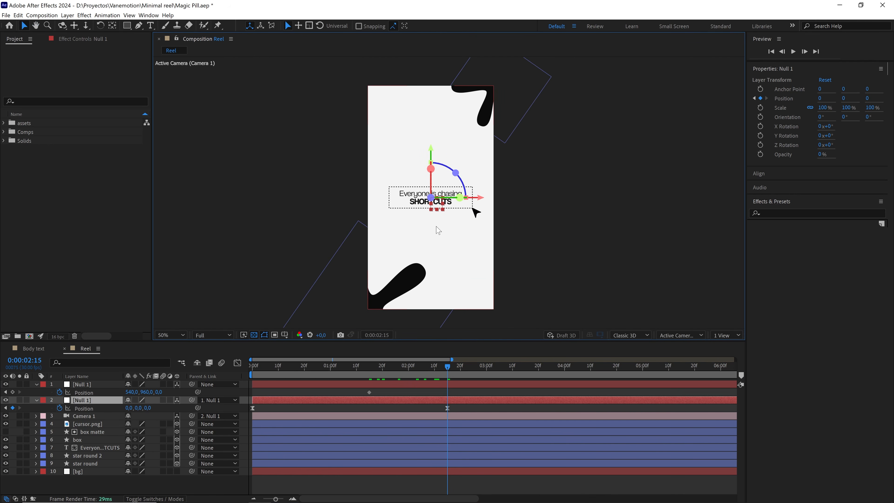
{"action": "left_click_drag", "start_coordinate": [144, 392], "coordinate": [190, 389]}
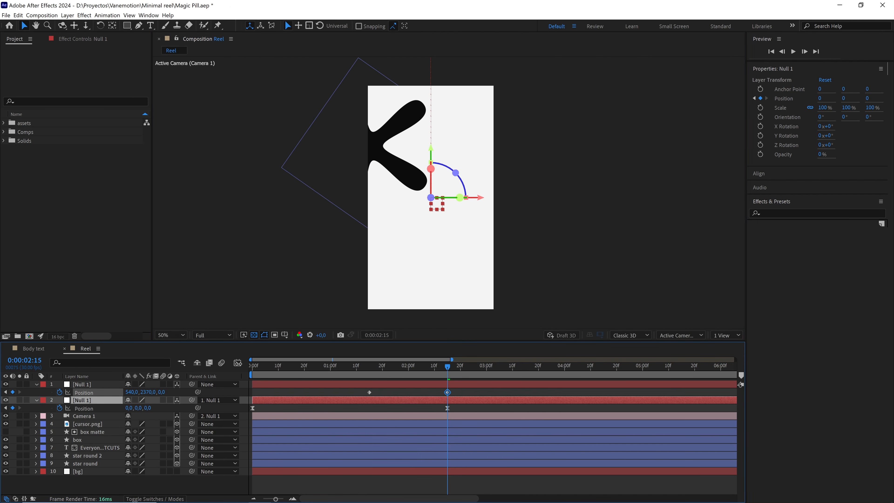
{"action": "left_click_drag", "start_coordinate": [238, 363], "coordinate": [239, 363]}
{"action": "left_click_drag", "start_coordinate": [378, 138], "coordinate": [393, 175]}
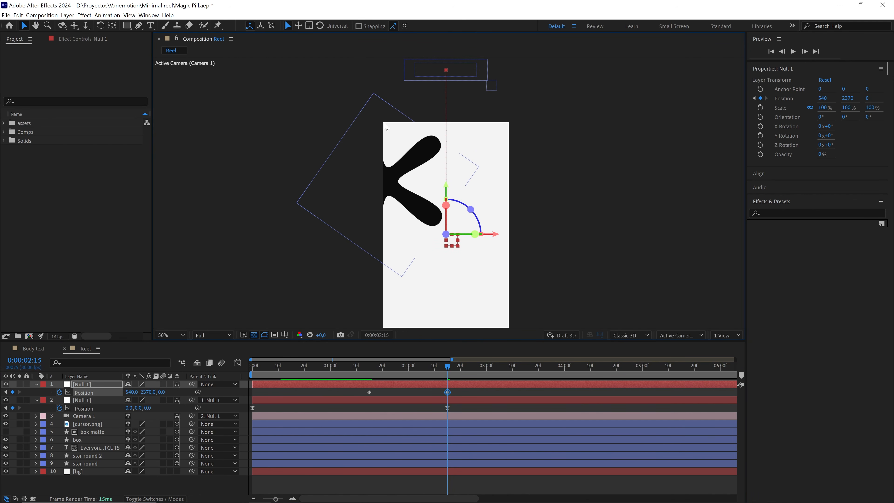
{"action": "left_click_drag", "start_coordinate": [151, 394], "coordinate": [392, 340]}
{"action": "left_click", "coordinate": [148, 392]}
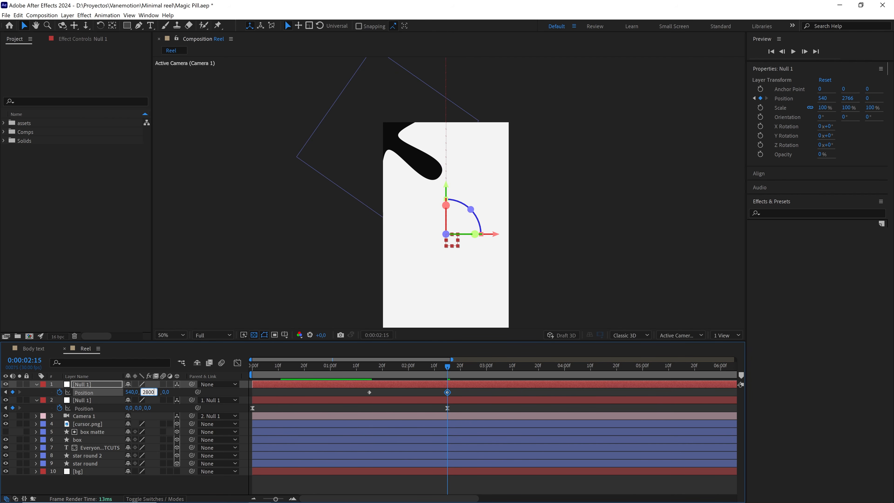
{"action": "left_click_drag", "start_coordinate": [459, 390], "coordinate": [364, 398]}
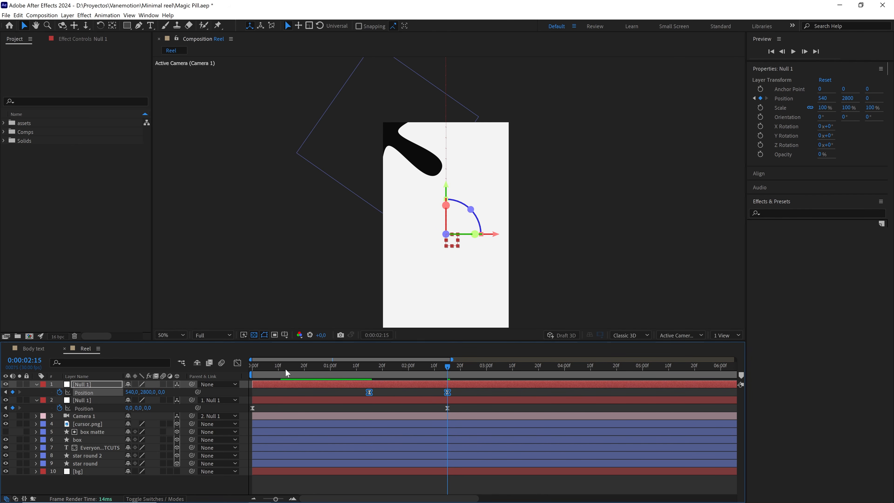
Reshape the parent null's Position speed graph to peak early and slow down gradually, and preview the vertical camera move.
{"action": "left_click", "coordinate": [237, 363]}
{"action": "left_click_drag", "start_coordinate": [482, 446], "coordinate": [397, 459]}
{"action": "left_click", "coordinate": [356, 374]}
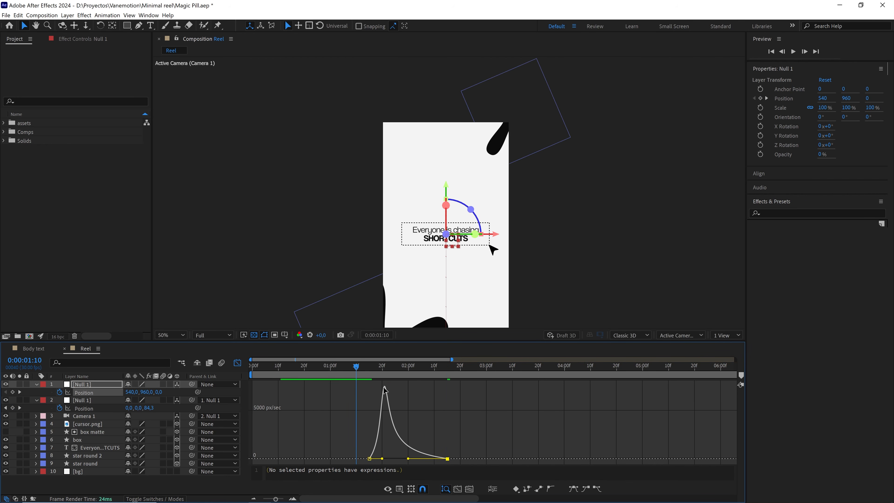
{"action": "key", "text": "space"}
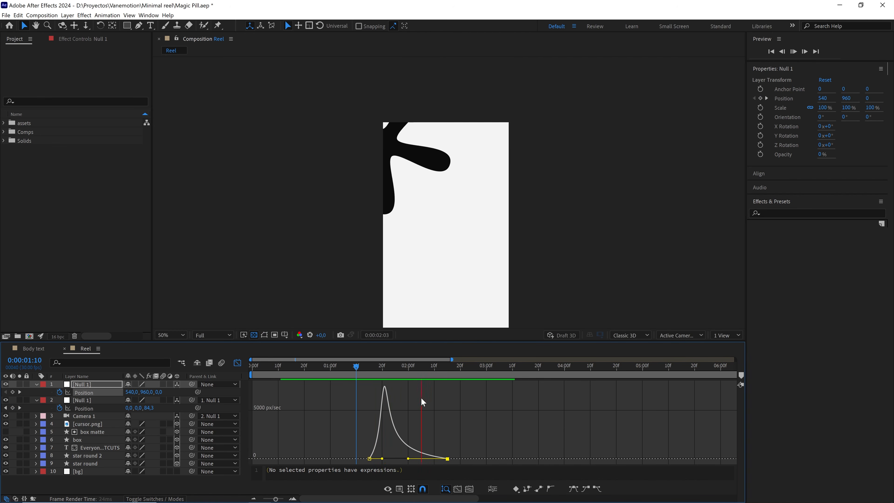
{"action": "left_click", "coordinate": [361, 368]}
{"action": "key", "text": "space"}
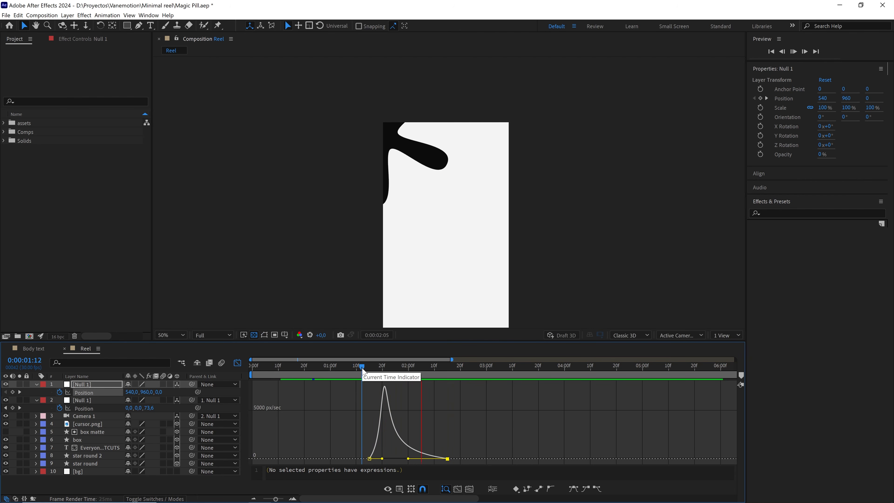
{"action": "key", "text": "space"}
{"action": "key", "text": "space"}
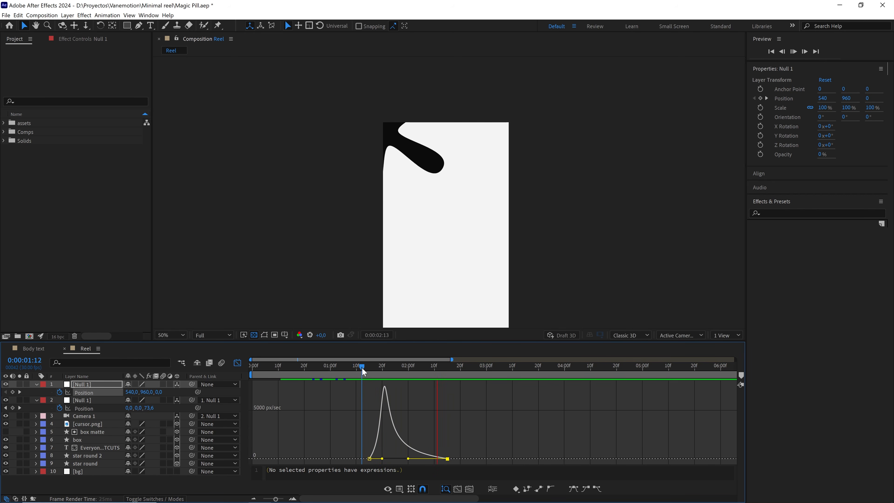
Undo the speed graph reshaping, return to the layer-bar view and select the parent null's last Position keyframe.
{"action": "key", "text": "ctrl+z"}
{"action": "key", "text": "ctrl+z"}
{"action": "left_click", "coordinate": [237, 363]}
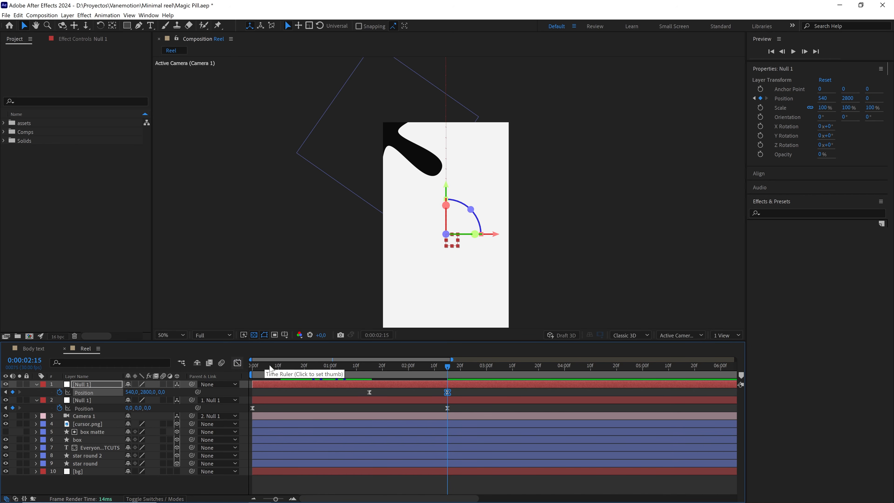
{"action": "left_click", "coordinate": [462, 390]}
{"action": "left_click", "coordinate": [447, 392]}
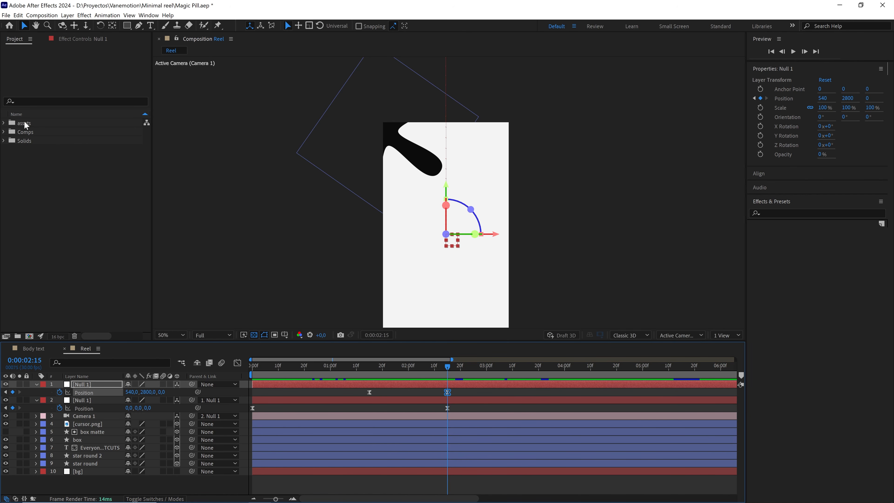
Add Red pill.png from the assets folder to the Reel timeline just below Camera 1 and make it a 3D layer.
{"action": "left_click", "coordinate": [5, 123]}
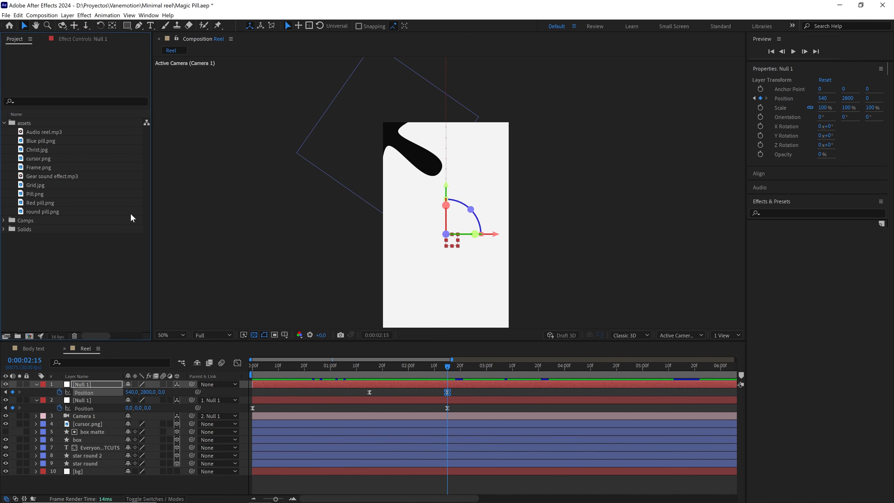
{"action": "left_click", "coordinate": [40, 203]}
{"action": "left_click_drag", "start_coordinate": [47, 202], "coordinate": [93, 424]}
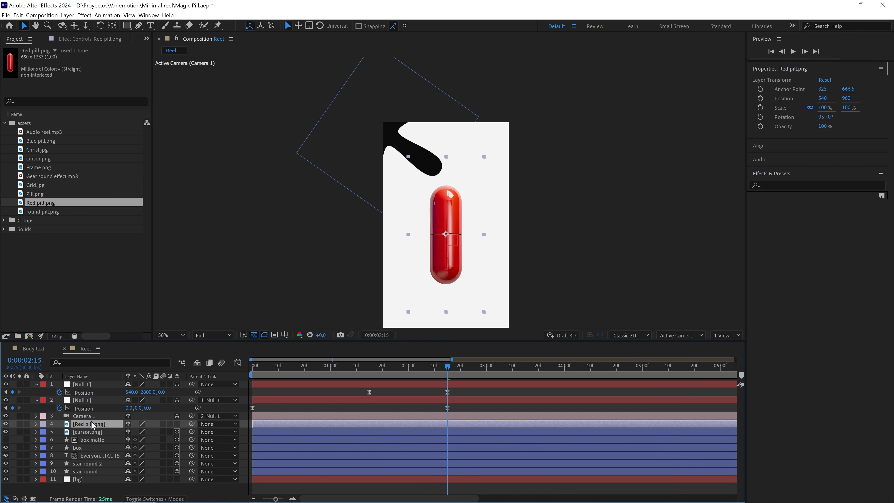
{"action": "left_click", "coordinate": [177, 424]}
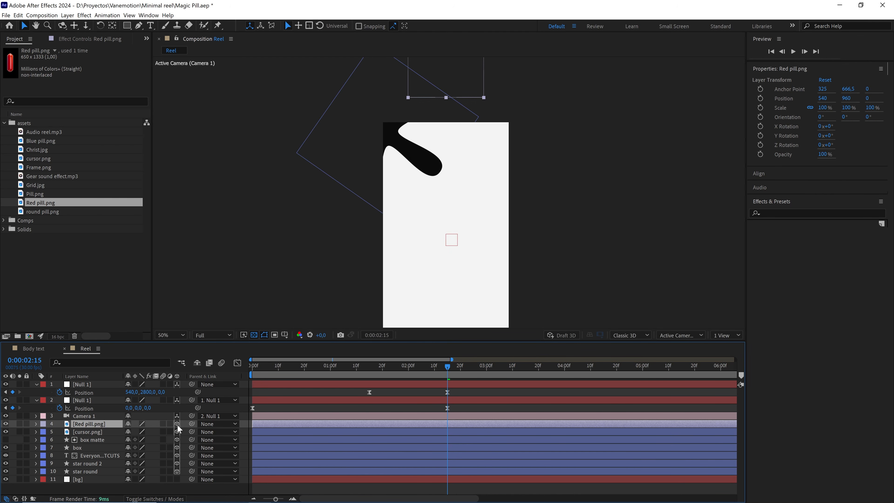
Center the red pill in the camera view and check its placement from the left in a two-view layout.
{"action": "key", "text": "ctrl+Home"}
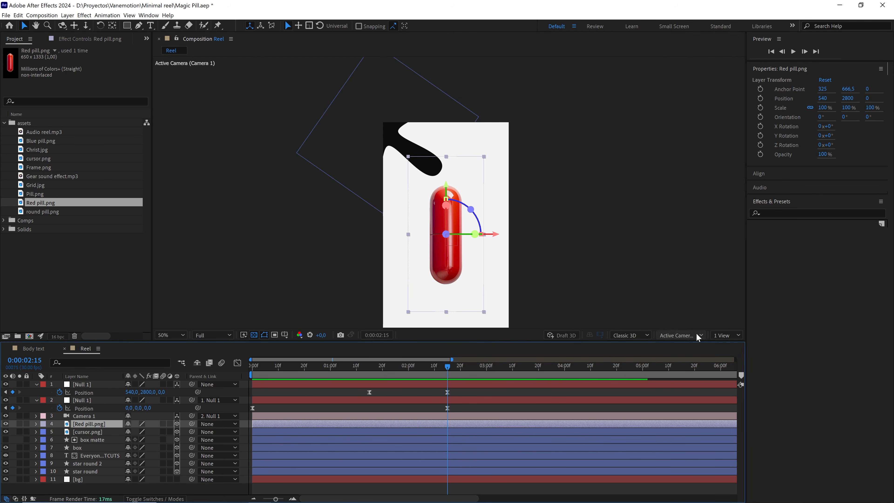
{"action": "left_click", "coordinate": [724, 335]}
{"action": "left_click", "coordinate": [716, 347]}
{"action": "left_click_drag", "start_coordinate": [316, 276], "coordinate": [314, 206]}
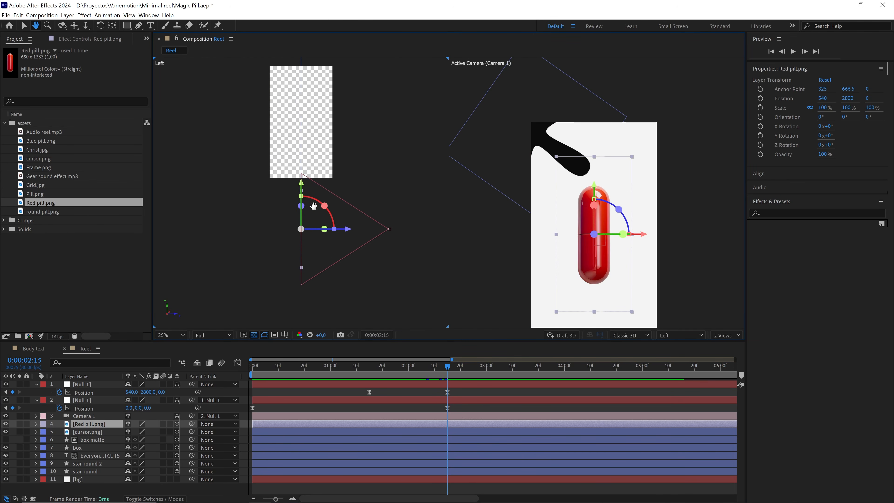
{"action": "left_click_drag", "start_coordinate": [309, 255], "coordinate": [305, 263]}
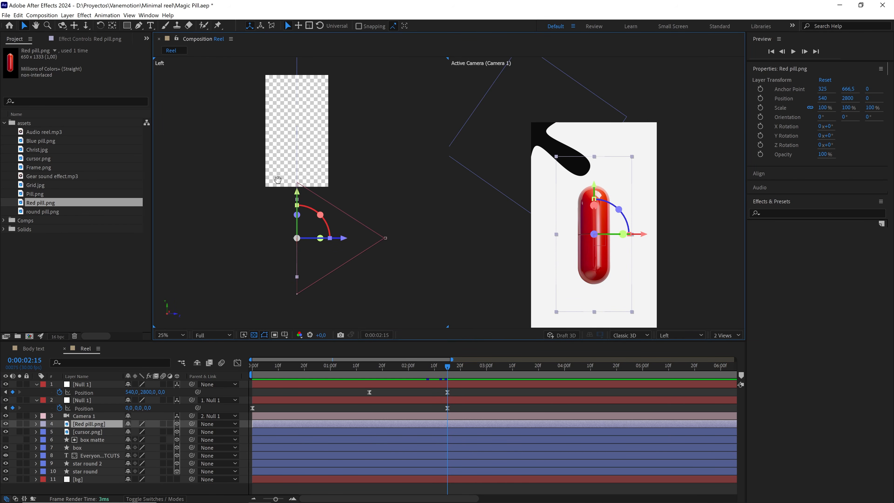
{"action": "left_click_drag", "start_coordinate": [278, 179], "coordinate": [278, 195]}
Undo the red pill's centering, compare its position with the camera's, and restore the single Active Camera view.
{"action": "key", "text": "ctrl+z"}
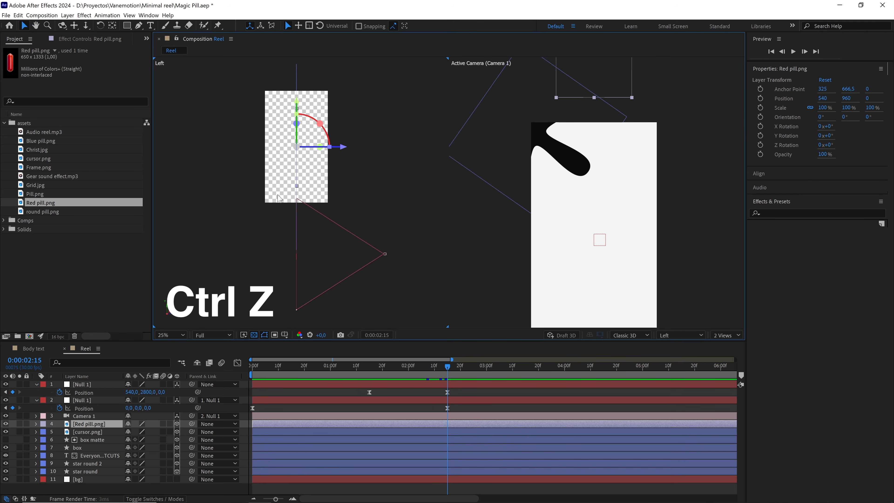
{"action": "scroll", "coordinate": [296, 190], "scroll_direction": "up", "scroll_amount": 2}
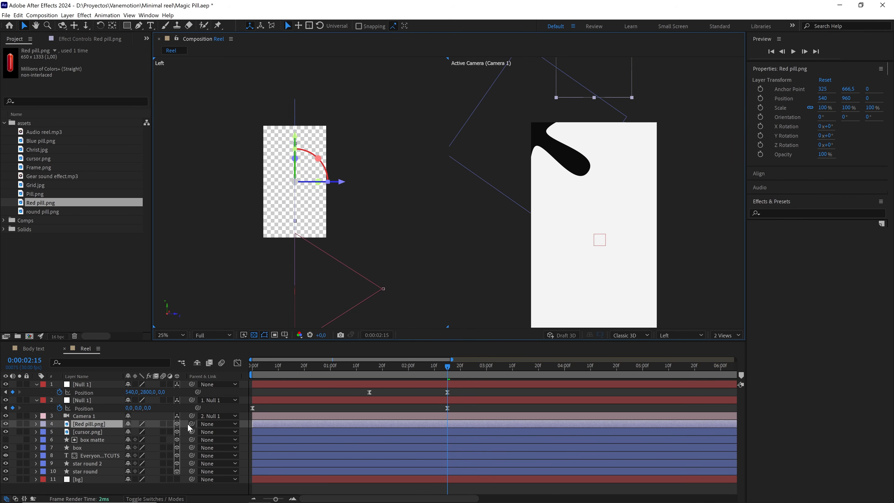
{"action": "left_click", "coordinate": [178, 423]}
{"action": "left_click", "coordinate": [178, 423]}
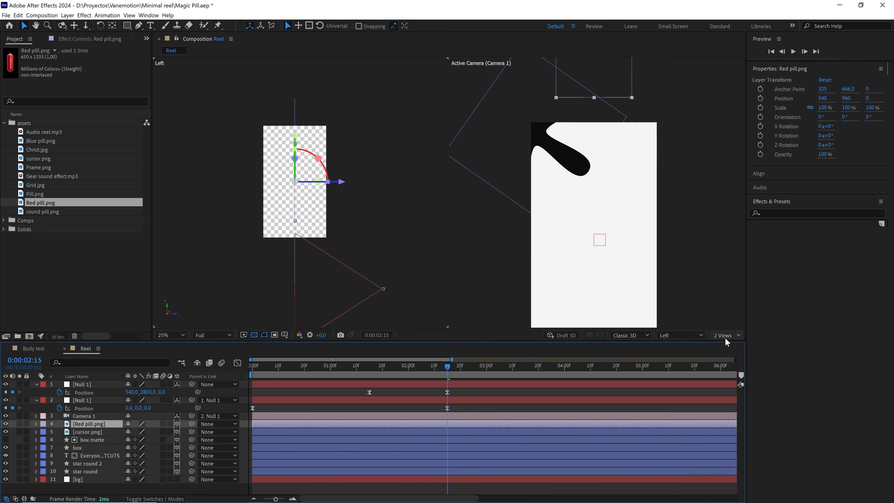
{"action": "left_click_drag", "start_coordinate": [417, 263], "coordinate": [363, 304]}
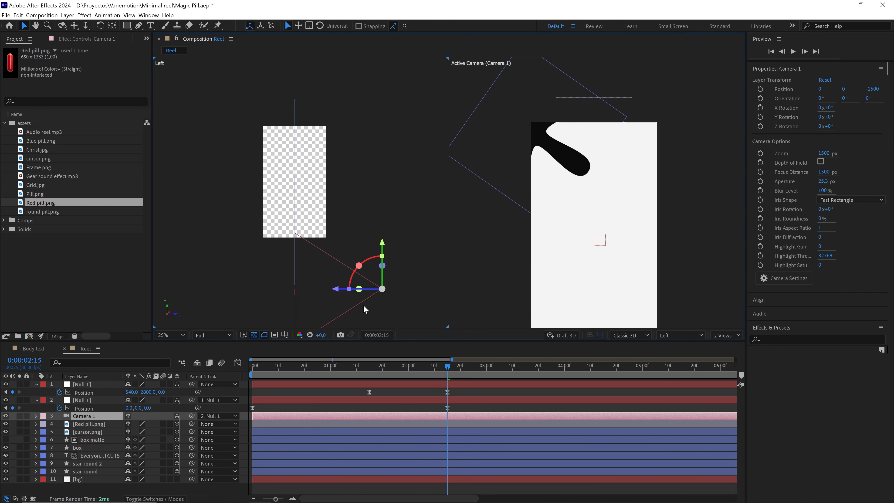
{"action": "left_click", "coordinate": [725, 335]}
{"action": "left_click", "coordinate": [726, 347]}
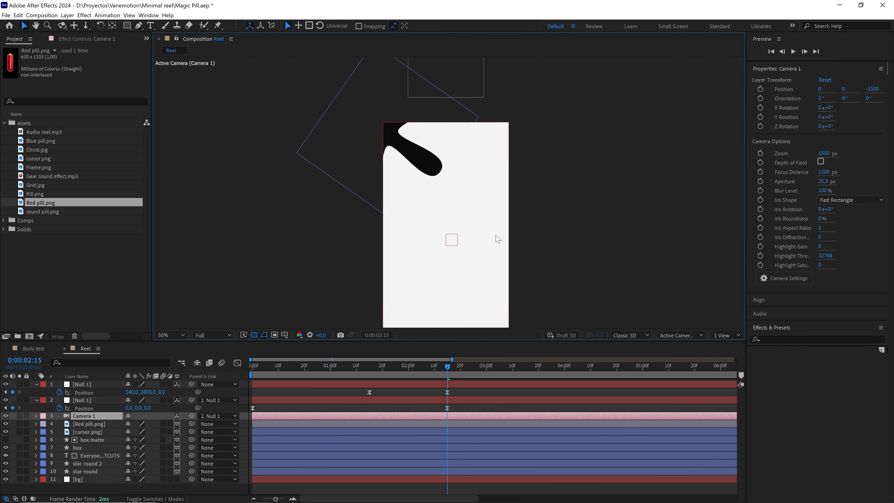
Center the red pill in the camera view, check its placement from the left in a two-view layout, and restore the single view.
{"action": "left_click", "coordinate": [88, 425]}
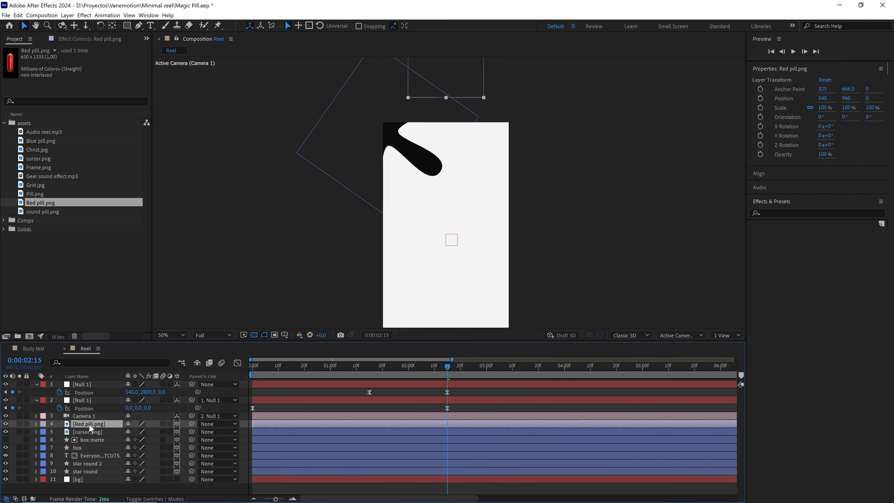
{"action": "left_click", "coordinate": [722, 335]}
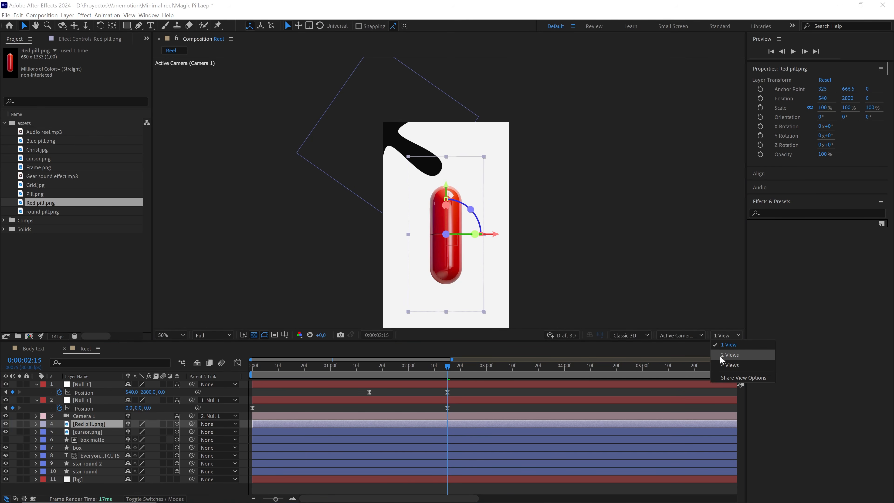
{"action": "left_click", "coordinate": [720, 355]}
{"action": "scroll", "coordinate": [306, 225], "scroll_direction": "down", "scroll_amount": 3}
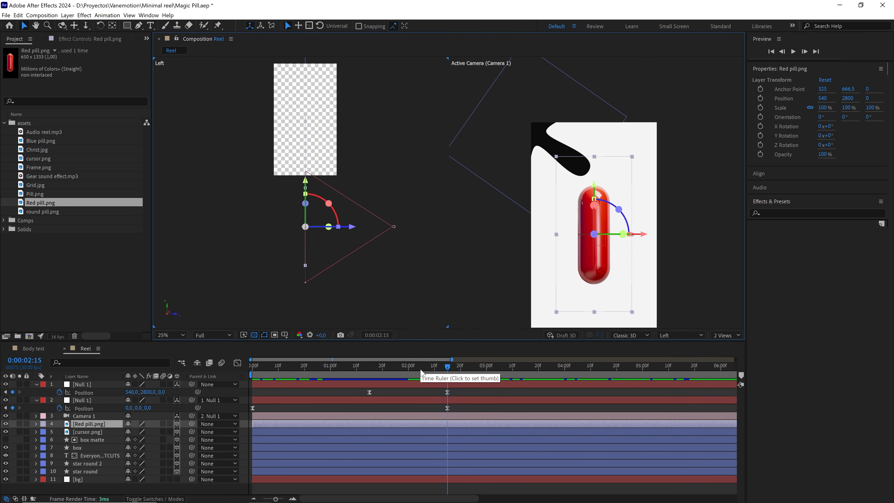
{"action": "left_click", "coordinate": [725, 335]}
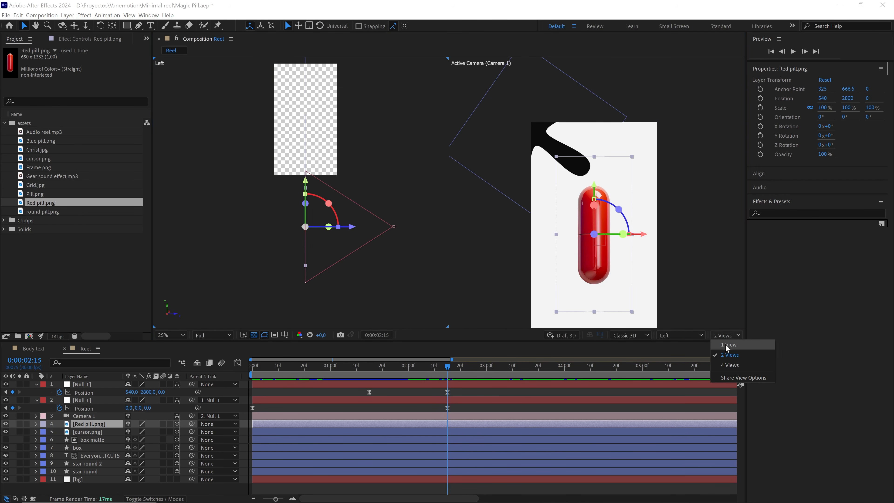
{"action": "left_click", "coordinate": [726, 348]}
{"action": "mouse_move", "coordinate": [449, 370]}
{"action": "left_mouse_down"}
{"action": "mouse_move", "coordinate": [417, 369]}
{"action": "mouse_move", "coordinate": [445, 369]}
{"action": "left_mouse_up"}
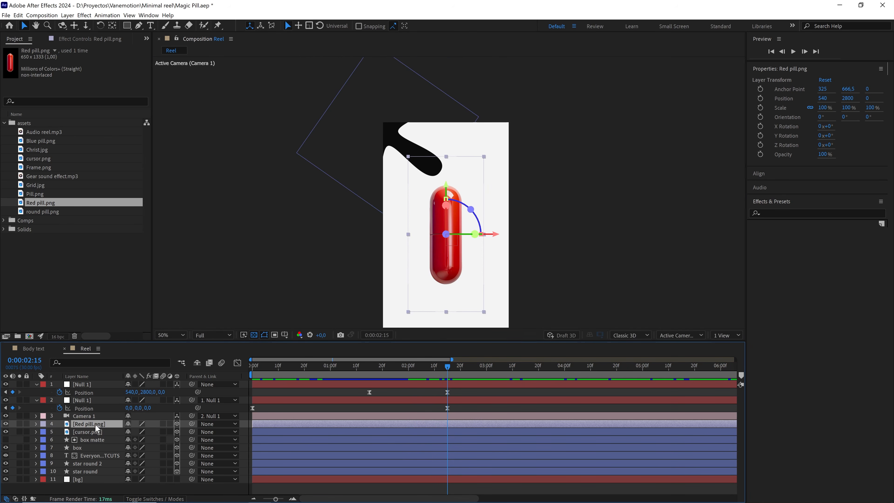
Scale the red pill layer down to 65%.
{"action": "key", "text": "s"}
{"action": "left_click_drag", "start_coordinate": [162, 431], "coordinate": [163, 437]}
{"action": "left_click", "coordinate": [159, 432]}
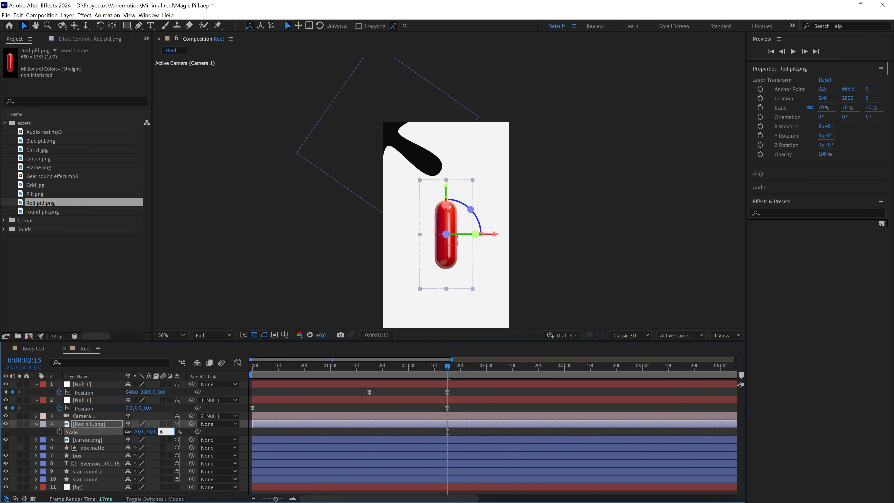
{"action": "key", "text": "Return"}
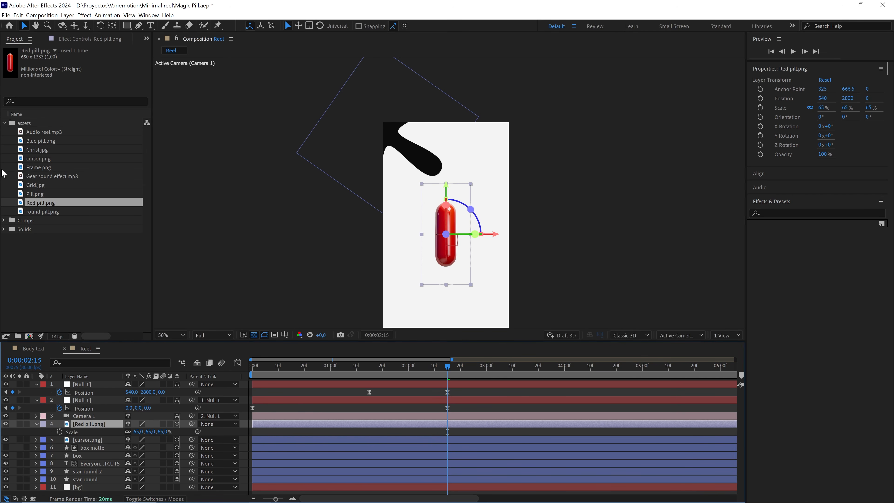
Add Grid.jpg from the assets folder to the Reel timeline just below the red pill and scale it down to about 46%.
{"action": "left_click", "coordinate": [32, 185]}
{"action": "left_click_drag", "start_coordinate": [57, 194], "coordinate": [90, 433]}
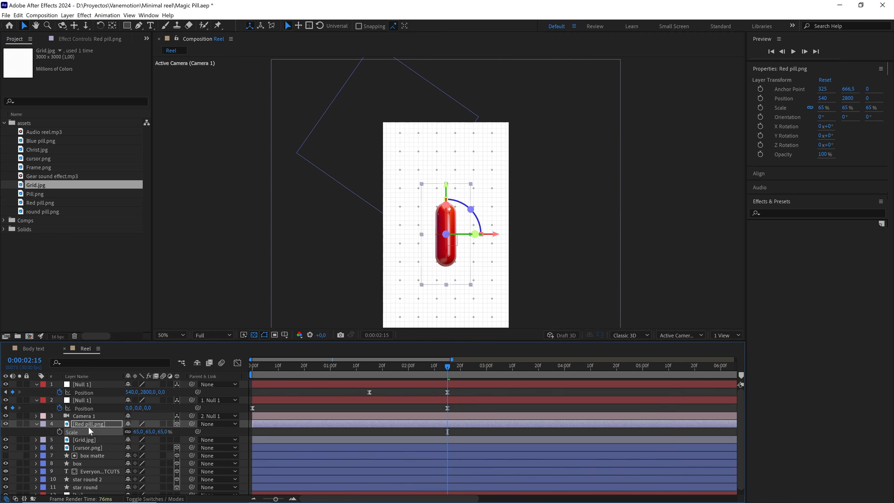
{"action": "left_click", "coordinate": [494, 319]}
{"action": "left_click_drag", "start_coordinate": [620, 234], "coordinate": [527, 237]}
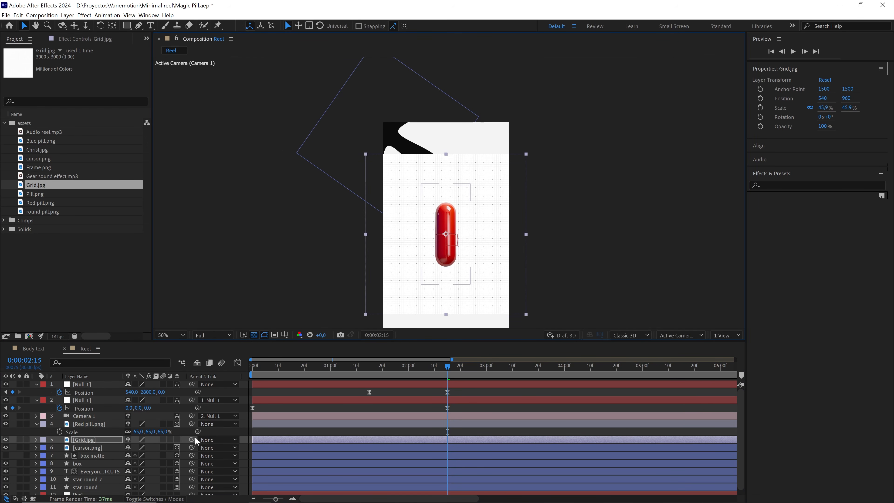
Make the grid a 3D layer centered in the camera view and enlarge it to about 48%.
{"action": "left_click", "coordinate": [176, 440]}
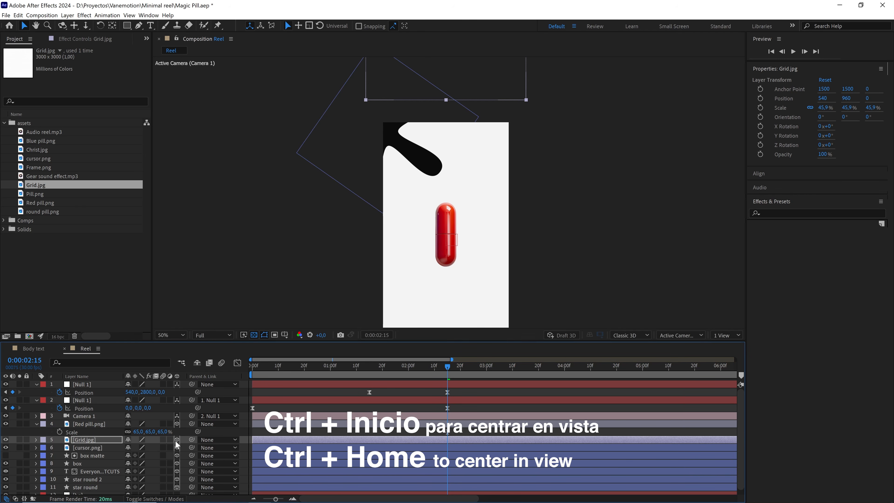
{"action": "key", "text": "ctrl+Home"}
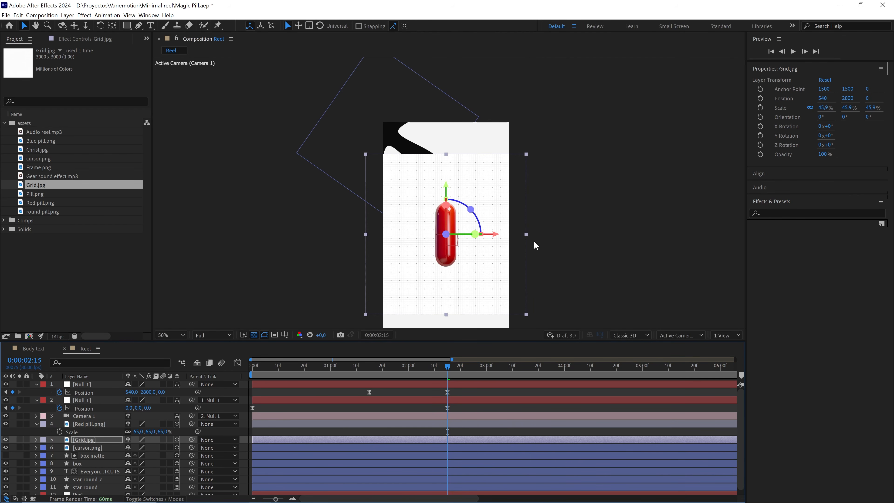
{"action": "left_click_drag", "start_coordinate": [527, 233], "coordinate": [533, 236]}
{"action": "key", "text": "slash"}
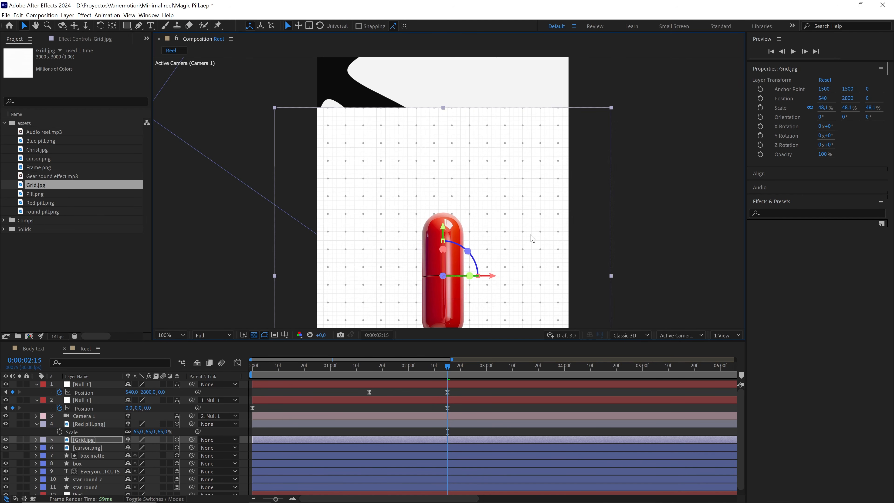
Draw a circular mask on the grid layer, centered on the red pill and slightly taller than it, with the Ellipse tool.
{"action": "left_click_drag", "start_coordinate": [129, 25], "coordinate": [148, 35]}
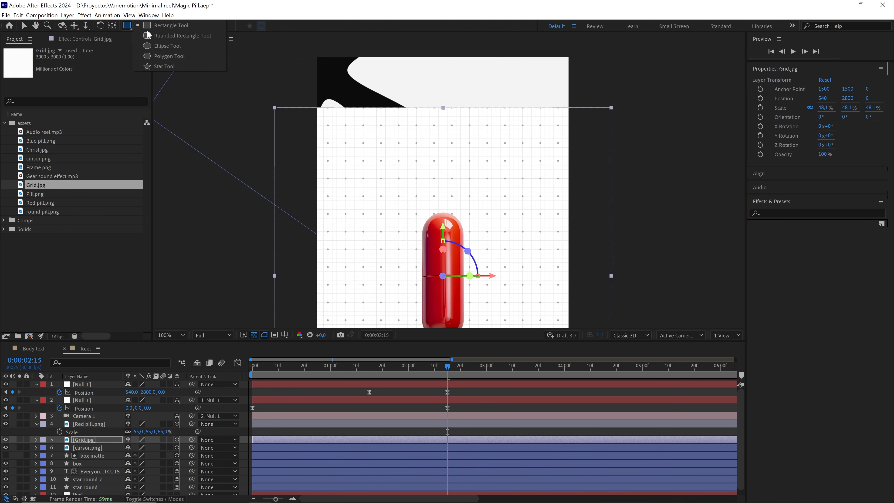
{"action": "left_click", "coordinate": [162, 46]}
{"action": "left_click_drag", "start_coordinate": [484, 224], "coordinate": [457, 148]}
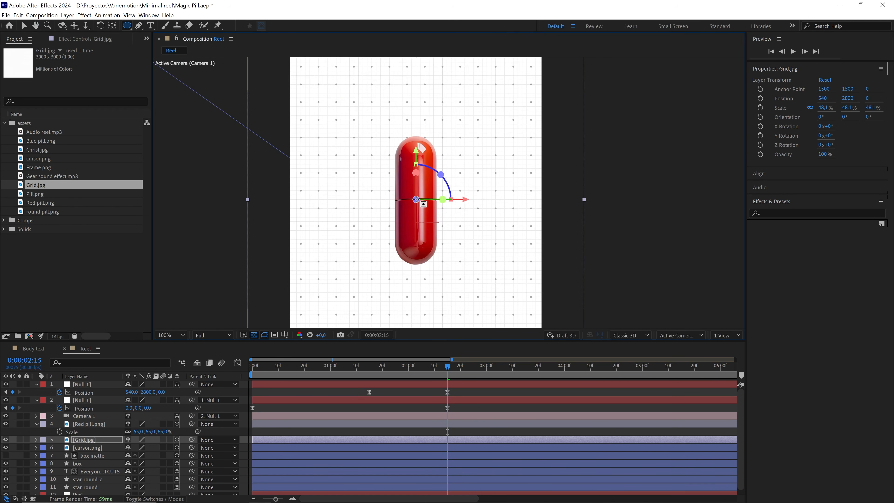
{"action": "mouse_move", "coordinate": [415, 199]}
{"action": "left_mouse_down"}
{"action": "mouse_move", "coordinate": [503, 287]}
{"action": "mouse_move", "coordinate": [473, 262]}
{"action": "mouse_move", "coordinate": [491, 288]}
{"action": "left_mouse_up"}
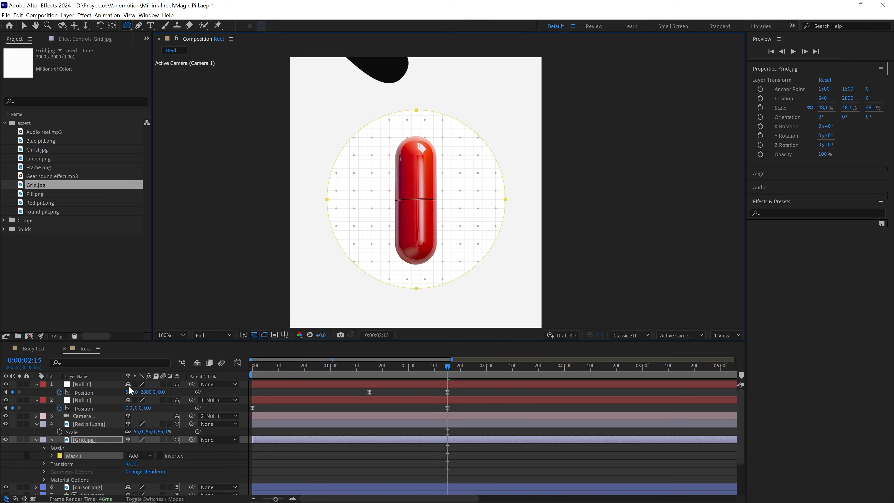
Feather the grid layer's circular mask by 200 pixels.
{"action": "left_click", "coordinate": [52, 456]}
{"action": "left_click", "coordinate": [148, 471]}
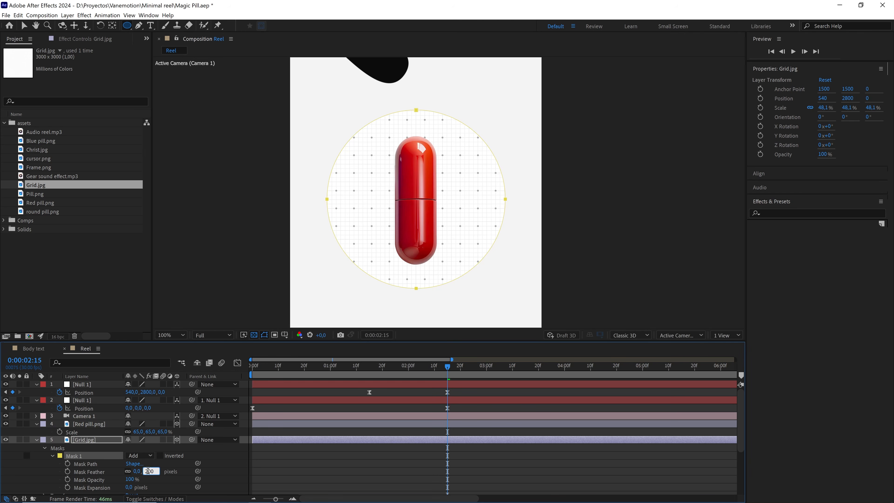
{"action": "left_click", "coordinate": [215, 455]}
Set the grid layer's blending mode to Multiply.
{"action": "left_click", "coordinate": [105, 439]}
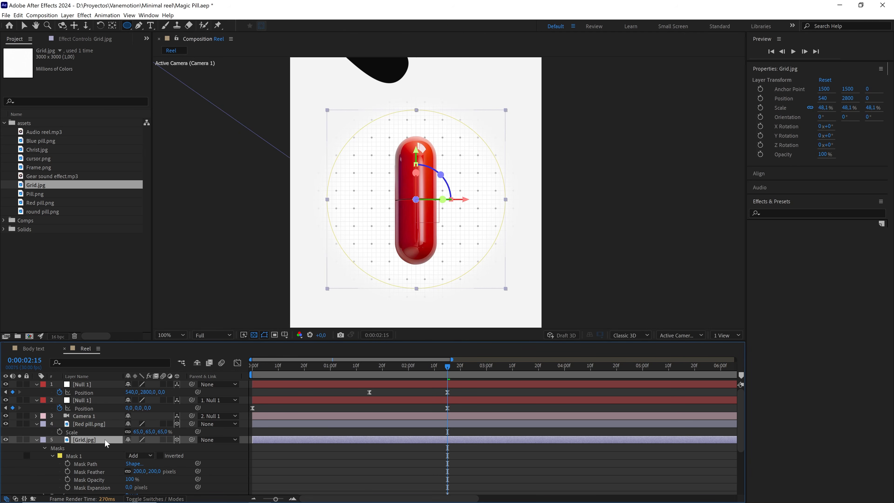
{"action": "key", "text": "F4"}
{"action": "left_click", "coordinate": [140, 439]}
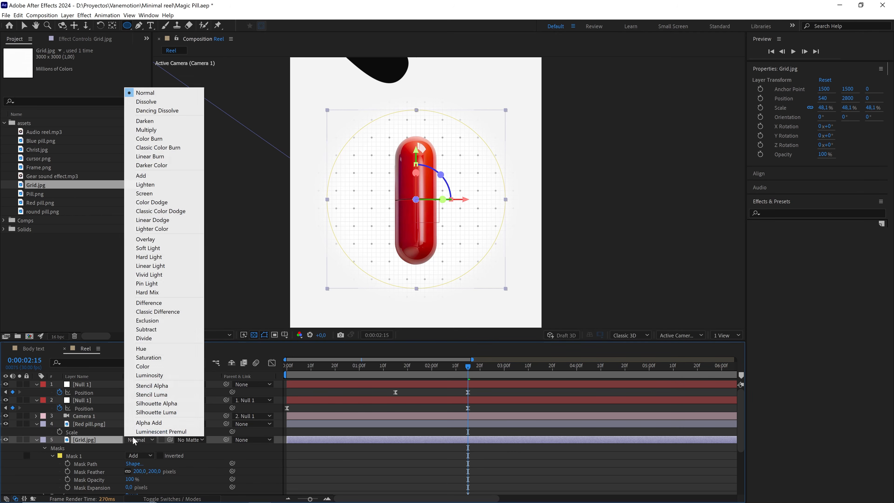
{"action": "left_click", "coordinate": [143, 130]}
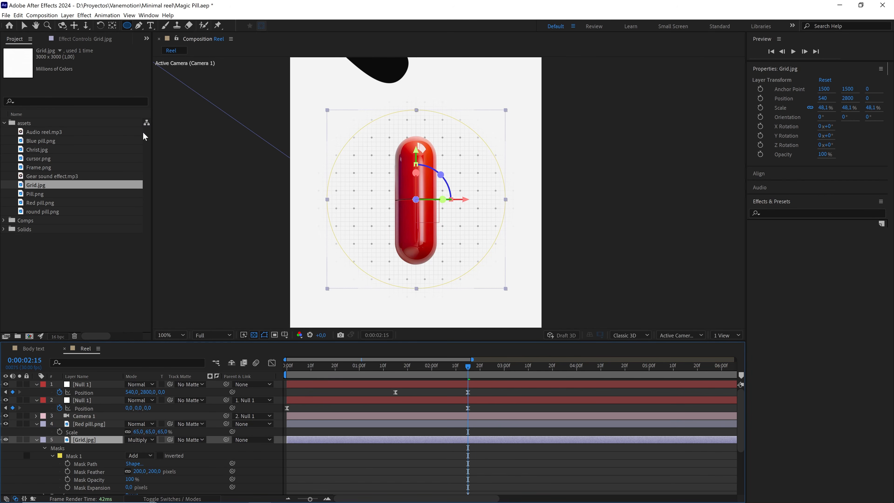
Scale the masked grid layer up to 54.1% and deselect it.
{"action": "key", "text": "v"}
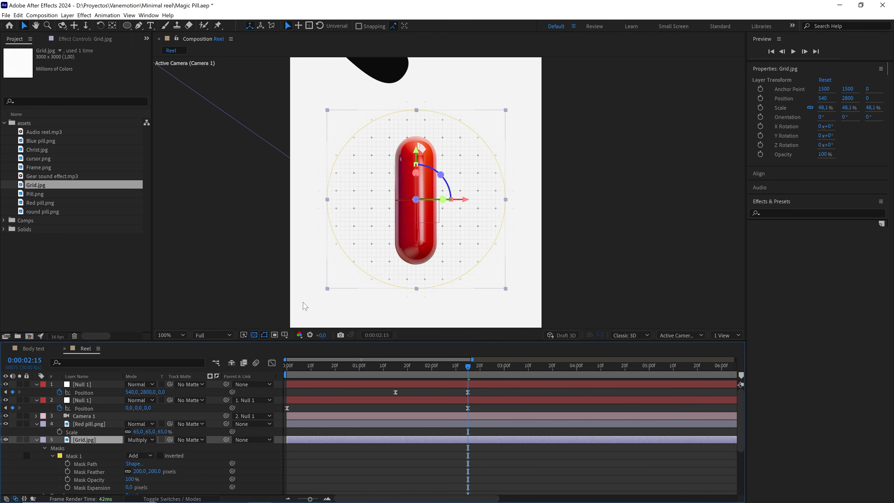
{"action": "key", "text": "s"}
{"action": "left_click_drag", "start_coordinate": [162, 448], "coordinate": [165, 447]}
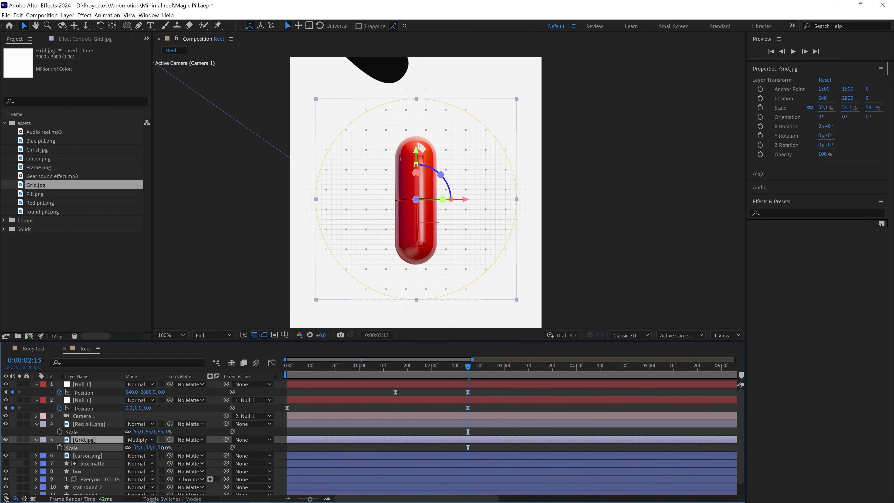
{"action": "left_click", "coordinate": [412, 391]}
Preview the camera move from the boxed title to the red pill, starting around 0:00:01:13, and return to 0:00:02:15.
{"action": "scroll", "coordinate": [438, 274], "scroll_direction": "down", "scroll_amount": 1}
{"action": "left_click_drag", "start_coordinate": [458, 281], "coordinate": [455, 270]}
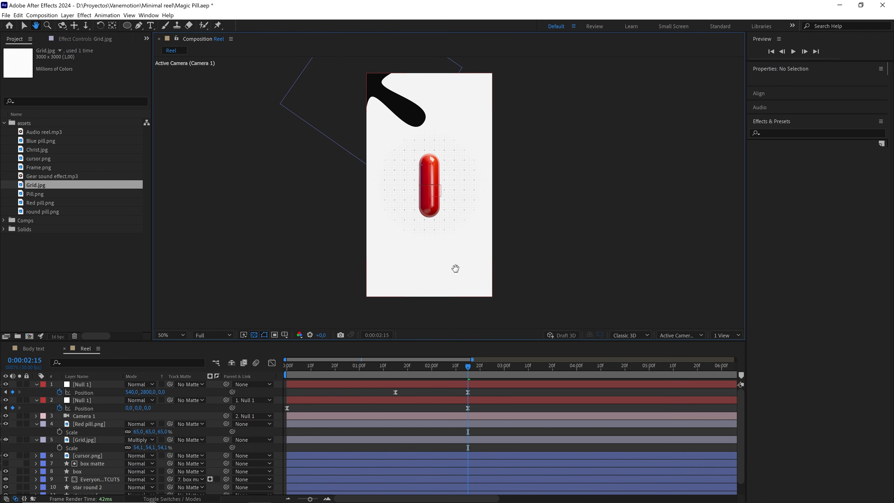
{"action": "left_click_drag", "start_coordinate": [464, 370], "coordinate": [390, 372]}
{"action": "key", "text": "space"}
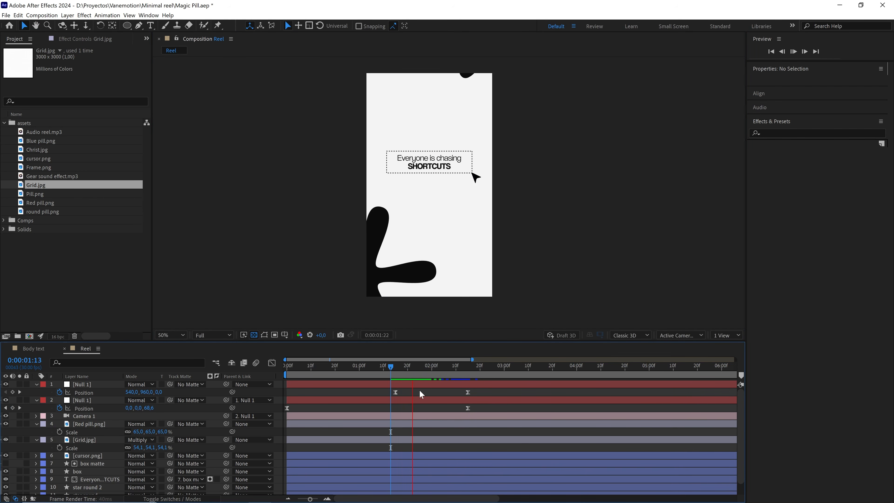
{"action": "left_click", "coordinate": [466, 365]}
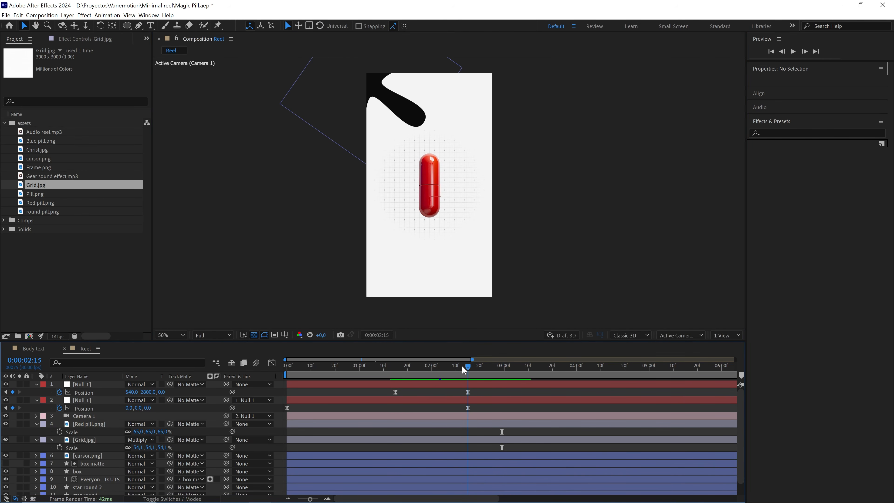
Collapse the red pill layer's Scale property and parent the red pill to the Grid.jpg layer.
{"action": "left_click", "coordinate": [38, 426]}
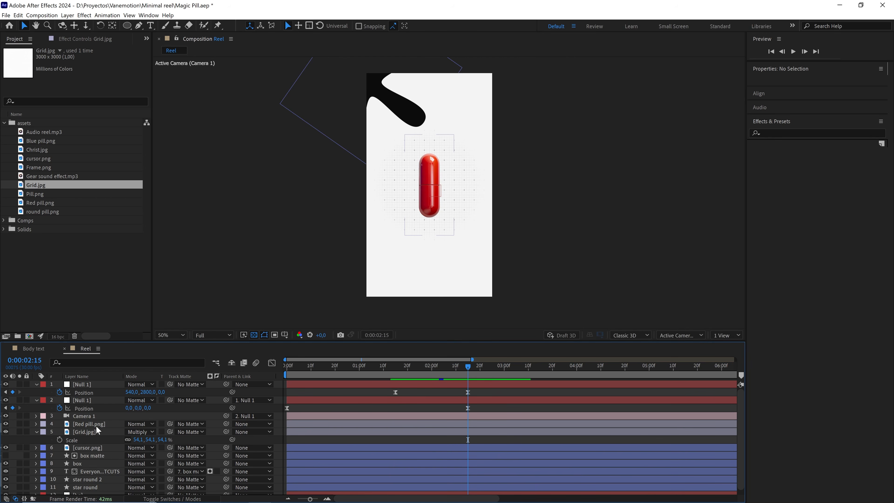
{"action": "left_click", "coordinate": [89, 425]}
{"action": "left_click_drag", "start_coordinate": [226, 424], "coordinate": [85, 434]}
Scrub through the camera's arrival at the red pill and select the parent null's last Position keyframe at 0:00:02:15.
{"action": "left_click", "coordinate": [464, 372]}
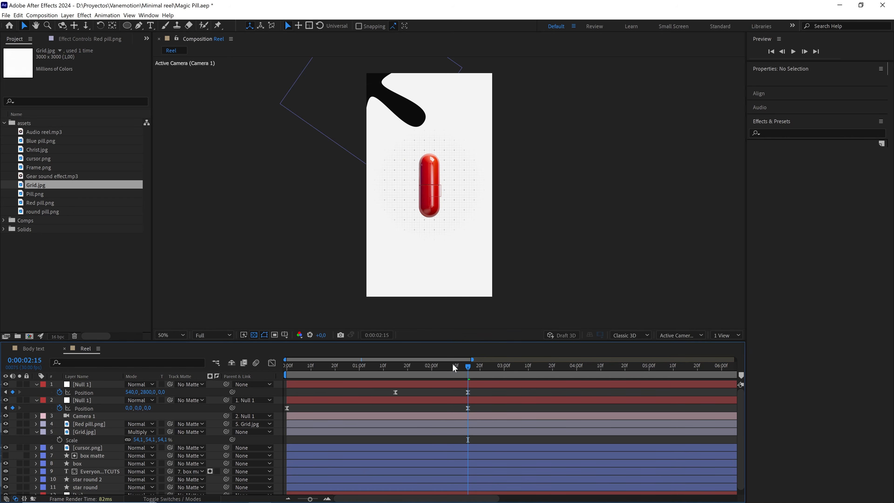
{"action": "mouse_move", "coordinate": [454, 368]}
{"action": "left_mouse_down"}
{"action": "mouse_move", "coordinate": [415, 373]}
{"action": "mouse_move", "coordinate": [468, 374]}
{"action": "left_mouse_up"}
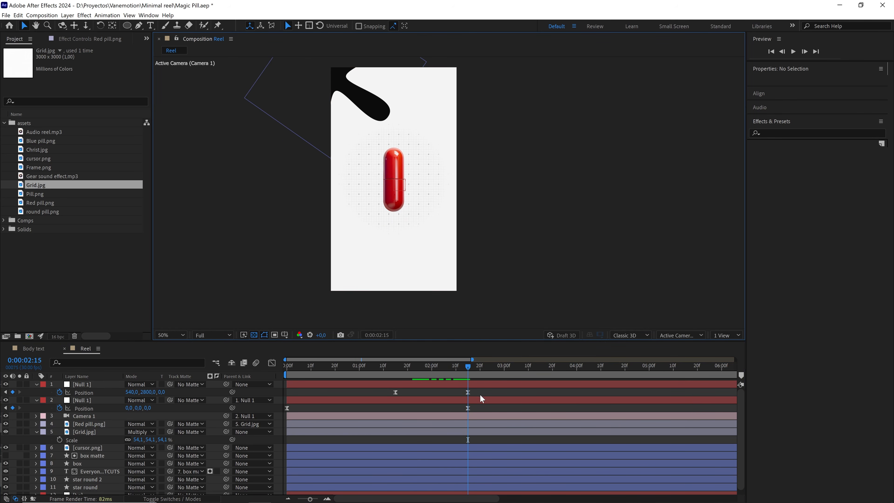
{"action": "left_click", "coordinate": [468, 392]}
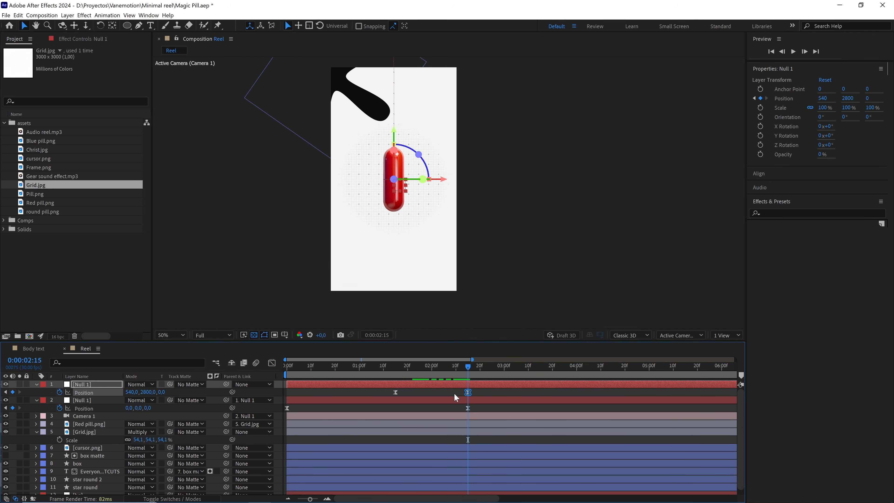
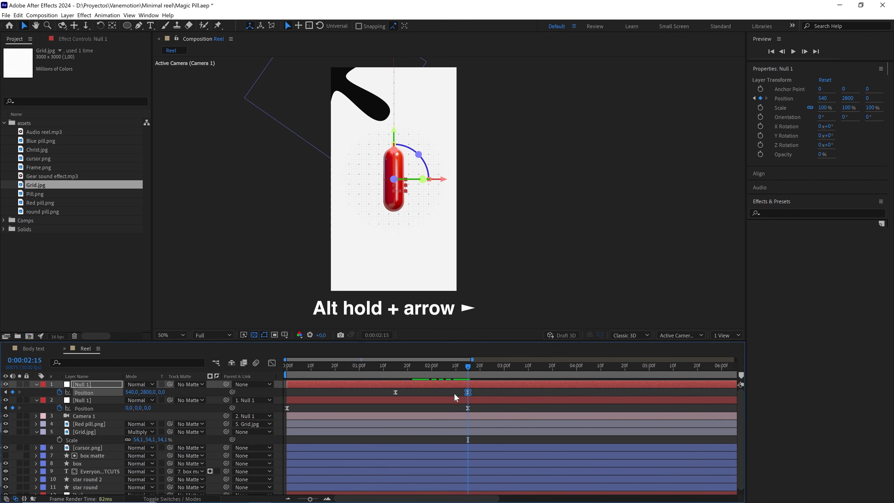
Add a parent null Position keyframe at 0:00:02:15 and move the final Position keyframe out to 0:00:02:23.
{"action": "key", "text": "alt+Right"}
{"action": "key", "text": "alt+Right"}
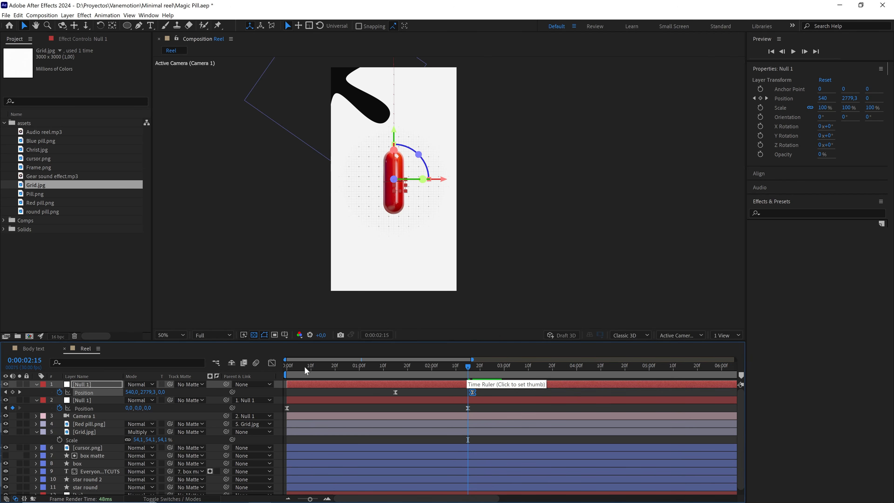
{"action": "left_click", "coordinate": [12, 392]}
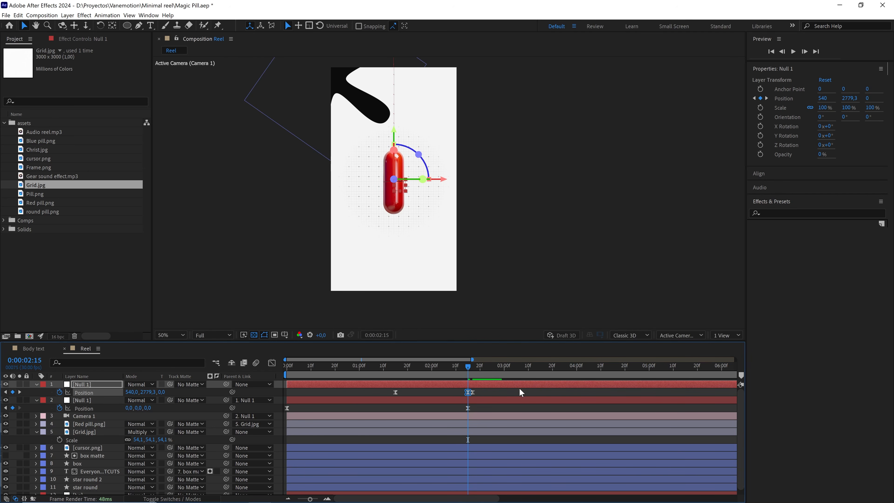
{"action": "scroll", "coordinate": [489, 395], "scroll_direction": "up", "scroll_amount": 2}
{"action": "left_click_drag", "start_coordinate": [448, 368], "coordinate": [485, 392]}
{"action": "left_click", "coordinate": [31, 357]}
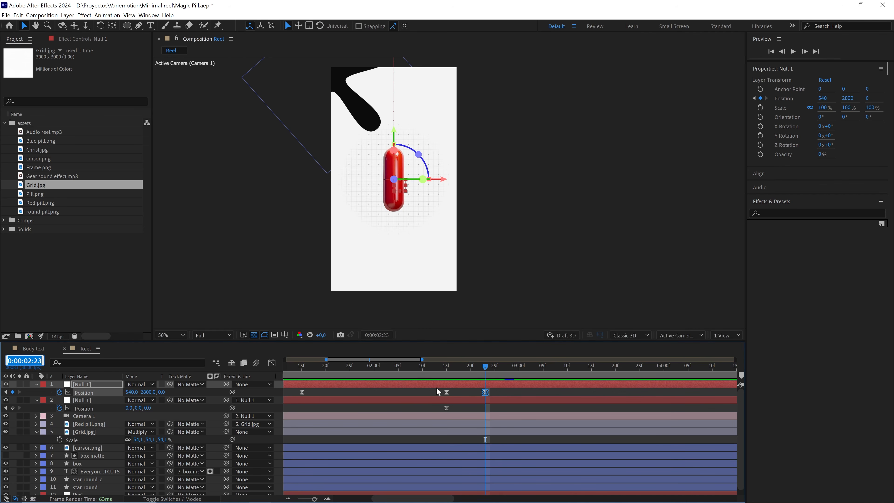
Apply Easy Ease to the parent null's three Position keyframes and show their speed graph.
{"action": "left_click_drag", "start_coordinate": [493, 393], "coordinate": [295, 401]}
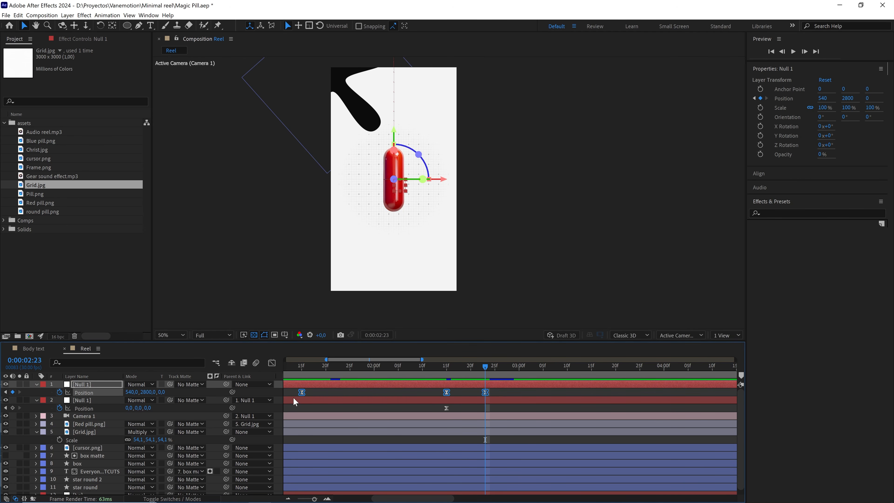
{"action": "key", "text": "F9"}
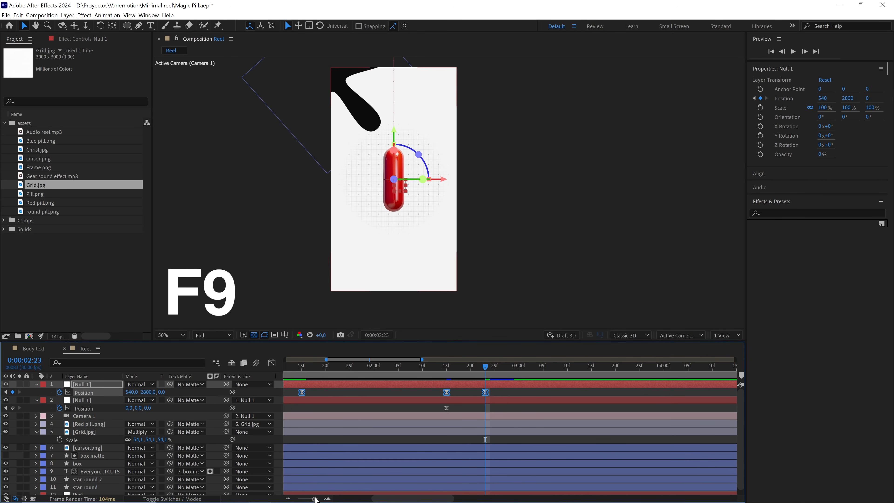
{"action": "key", "text": "minus"}
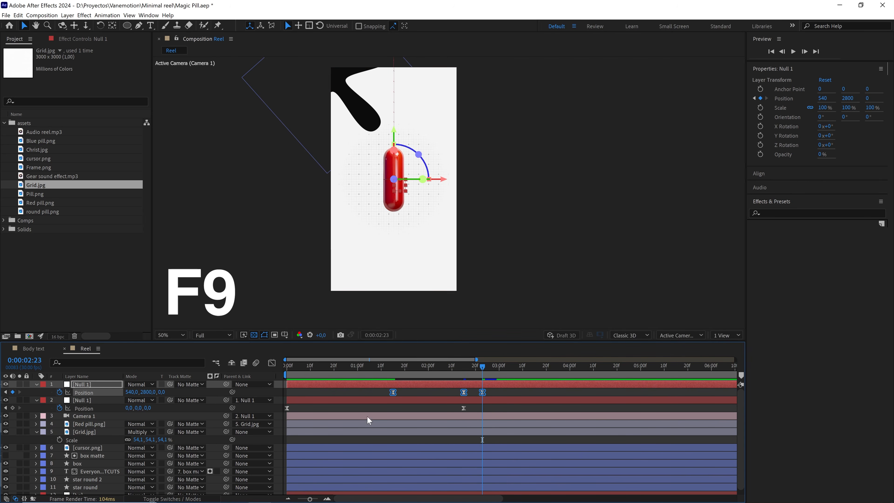
{"action": "left_click", "coordinate": [271, 363]}
{"action": "key", "text": "equal"}
{"action": "key", "text": "equal"}
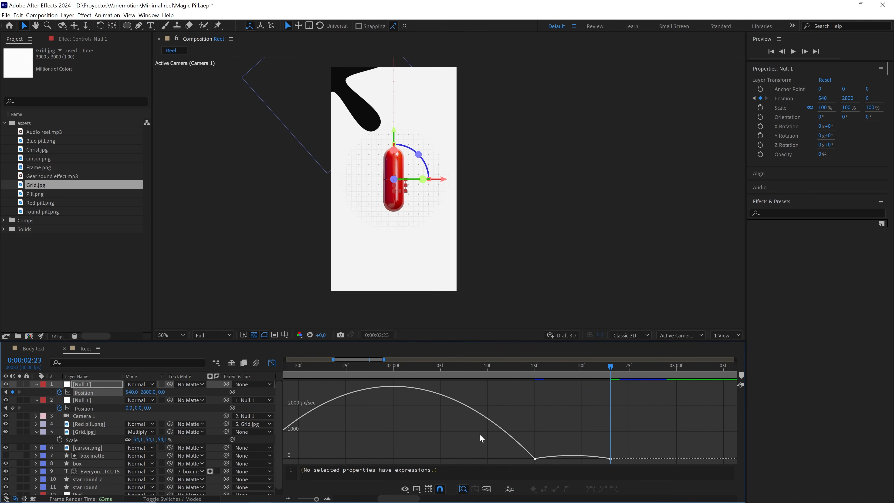
Make the 0:00:02:15 Position keyframe's velocity continuous and set its incoming influence to 90%.
{"action": "left_click_drag", "start_coordinate": [500, 433], "coordinate": [456, 427]}
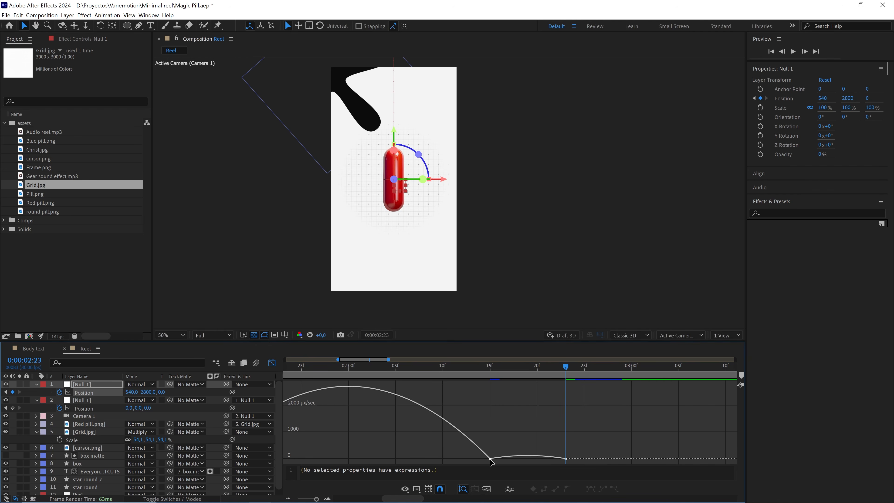
{"action": "double_click", "coordinate": [490, 458]}
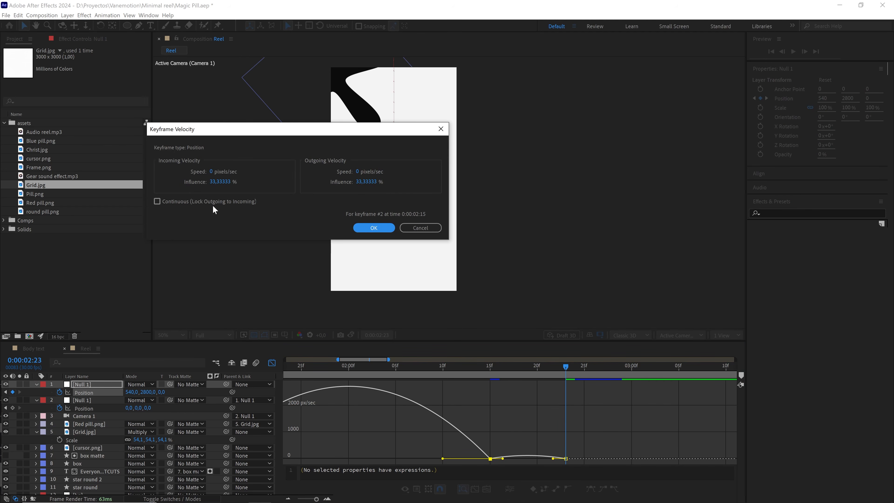
{"action": "left_click", "coordinate": [173, 203]}
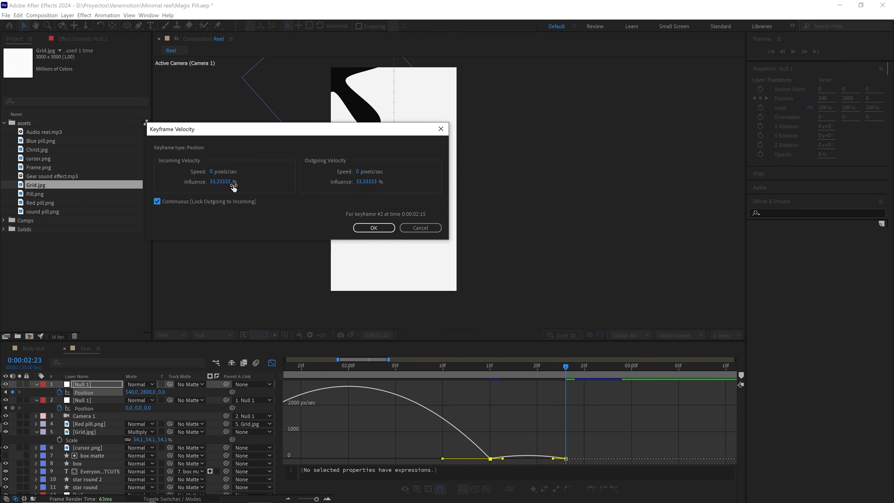
{"action": "left_click", "coordinate": [223, 182]}
{"action": "type", "text": "90"}
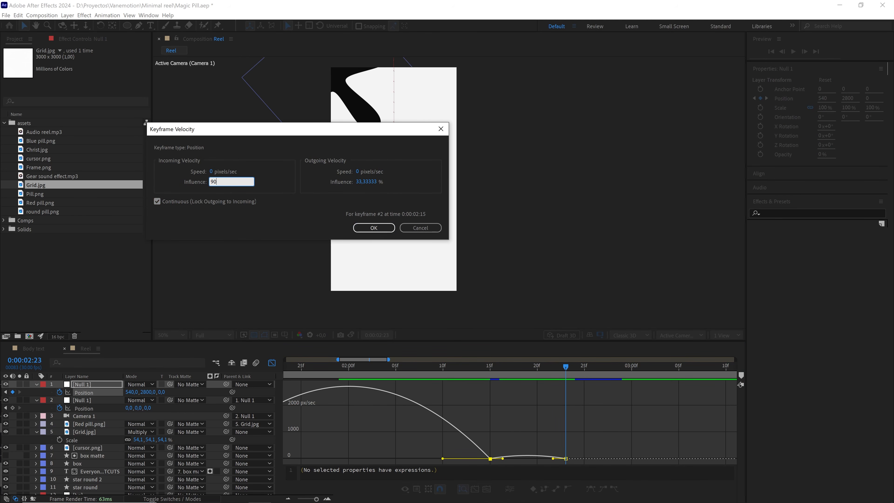
{"action": "left_click", "coordinate": [374, 227]}
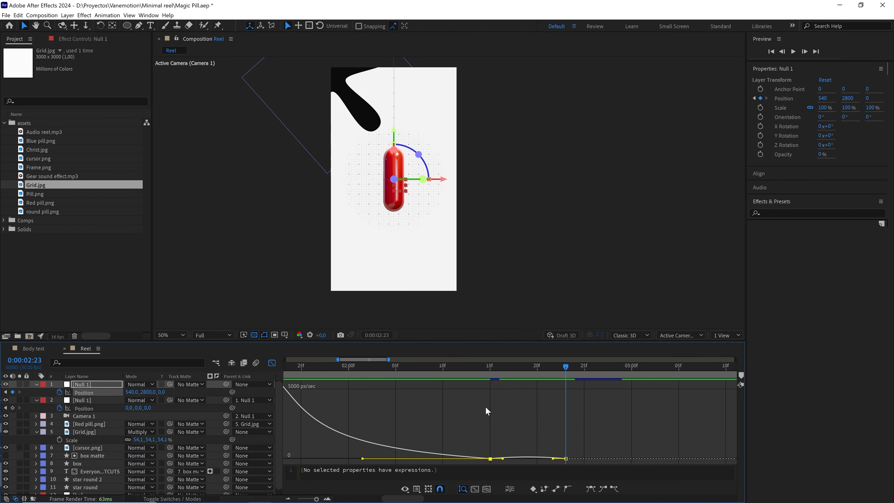
Raise the middle Position keyframe's speed above zero so the curve slopes smoothly down to the final keyframe, and deselect it.
{"action": "scroll", "coordinate": [496, 430], "scroll_direction": "up", "scroll_amount": 4}
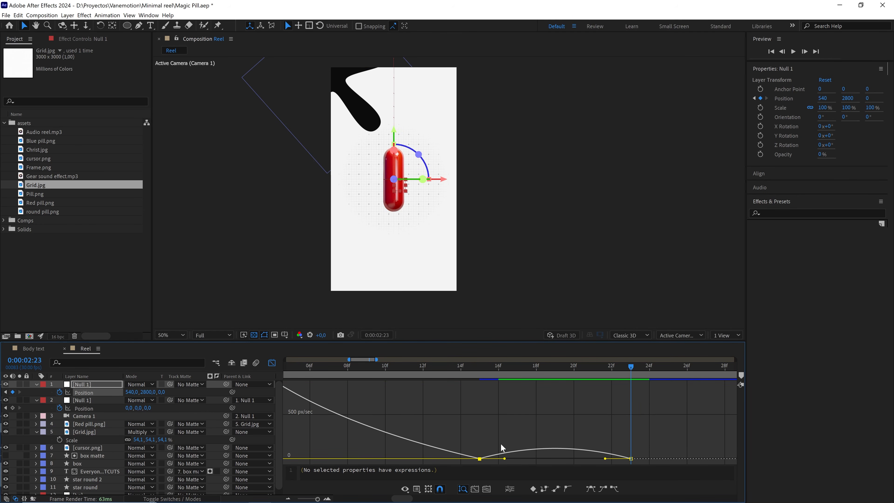
{"action": "scroll", "coordinate": [501, 443], "scroll_direction": "up", "scroll_amount": 2}
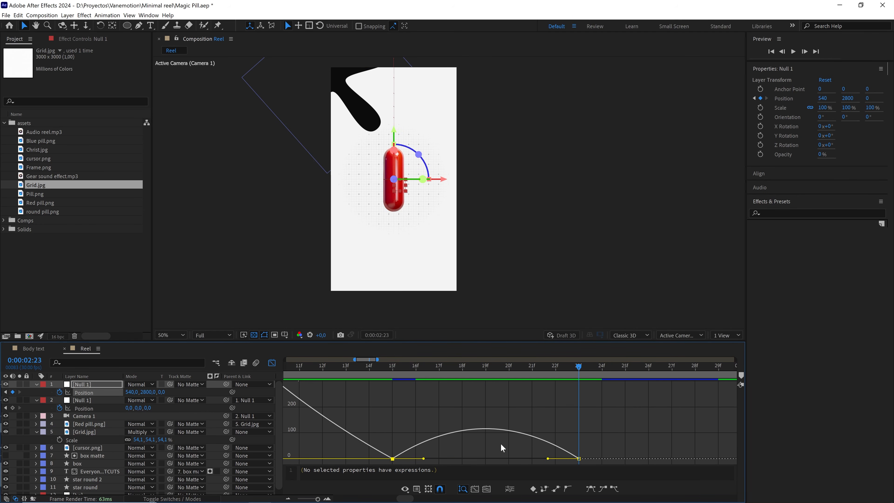
{"action": "scroll", "coordinate": [501, 443], "scroll_direction": "down", "scroll_amount": 2}
{"action": "scroll", "coordinate": [501, 443], "scroll_direction": "up", "scroll_amount": 2}
{"action": "left_click_drag", "start_coordinate": [422, 446], "coordinate": [508, 438]}
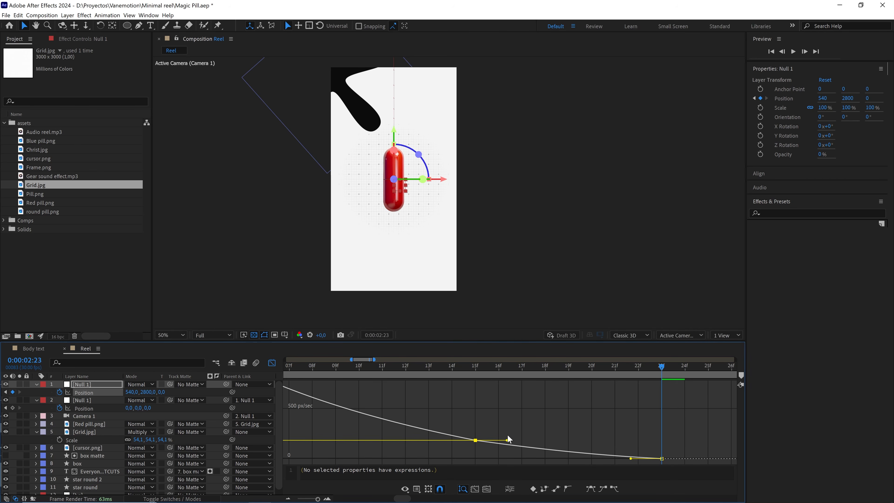
{"action": "scroll", "coordinate": [509, 438], "scroll_direction": "down", "scroll_amount": 4}
{"action": "left_click", "coordinate": [479, 427]}
Set the outgoing influence of the first Position keyframe at 0:00:01:15 to 50%.
{"action": "scroll", "coordinate": [458, 434], "scroll_direction": "left", "scroll_amount": 3}
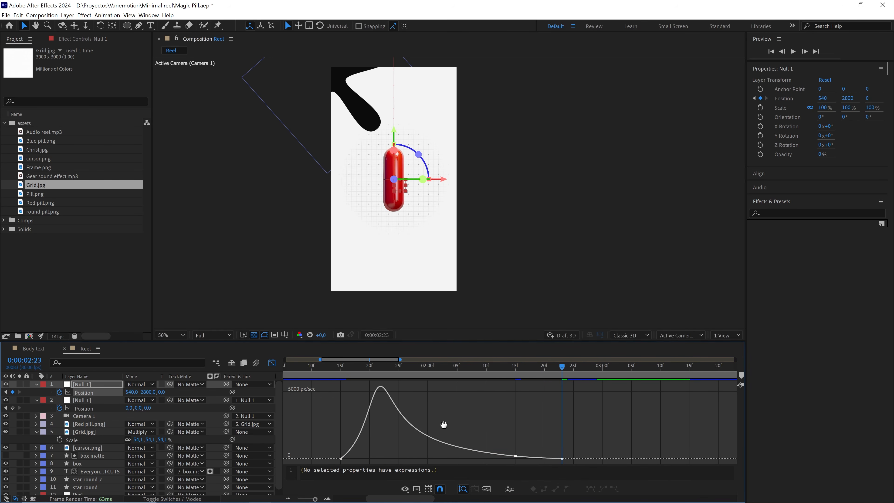
{"action": "double_click", "coordinate": [369, 459]}
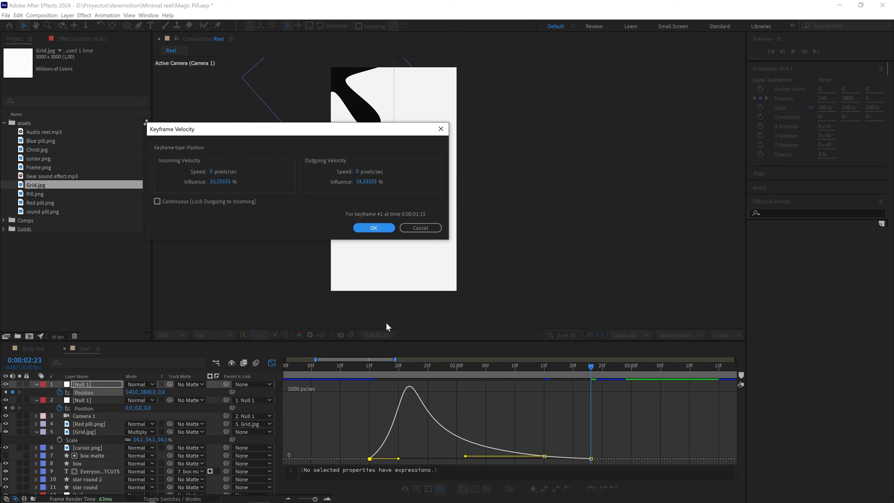
{"action": "left_click", "coordinate": [364, 182]}
{"action": "type", "text": "50"}
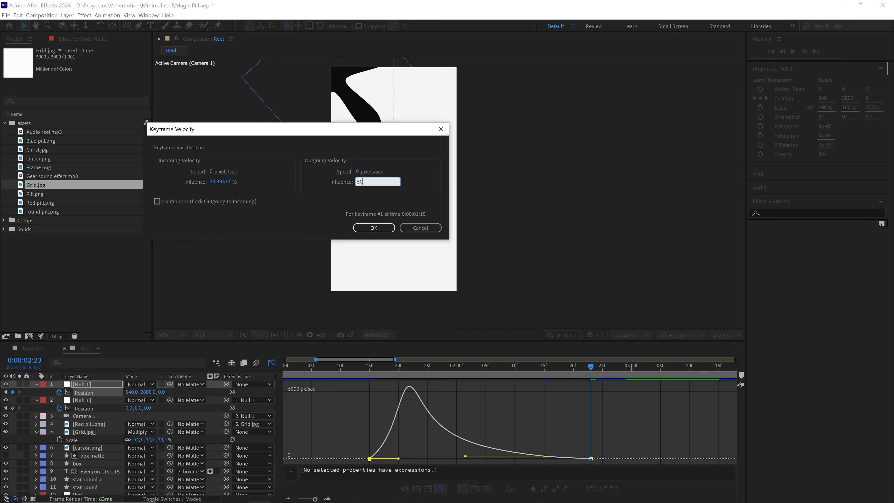
{"action": "left_click", "coordinate": [370, 225]}
{"action": "left_click", "coordinate": [520, 399]}
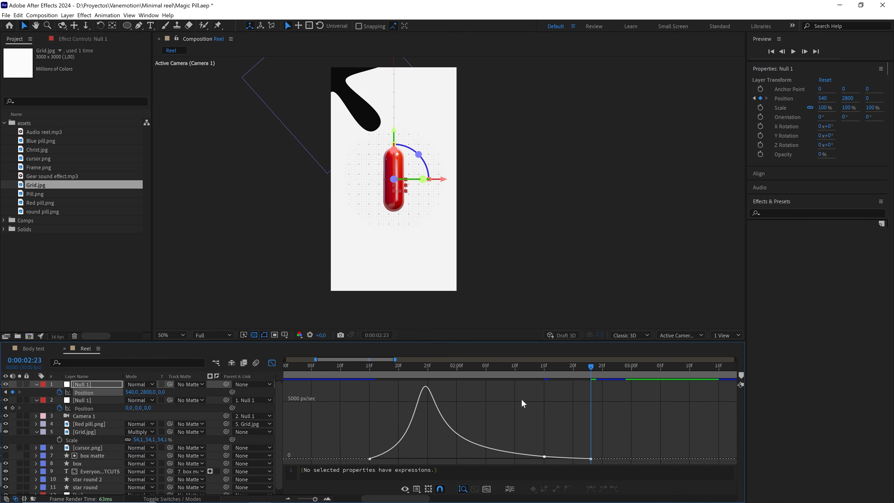
Check the camera's motion and speed curve around 0:00:02:15, return to that frame and close the Graph Editor.
{"action": "key", "text": "space"}
{"action": "left_click_drag", "start_coordinate": [546, 398], "coordinate": [463, 365]}
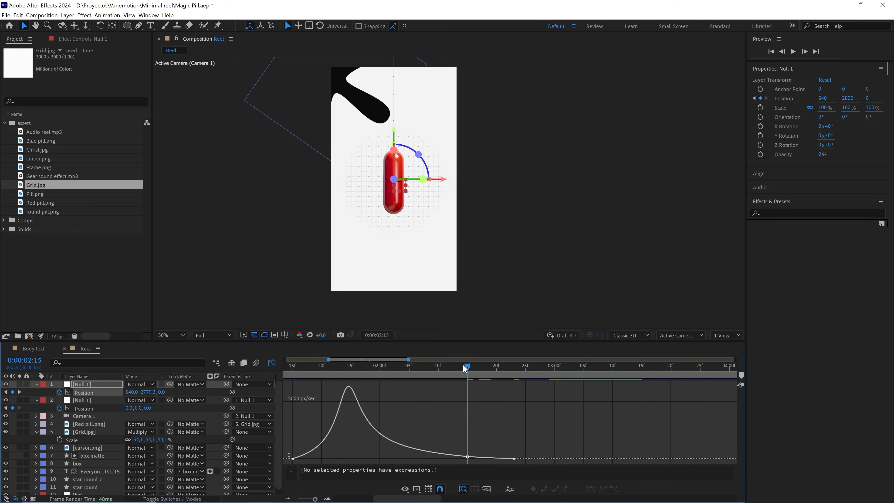
{"action": "left_click_drag", "start_coordinate": [476, 449], "coordinate": [452, 460]}
{"action": "left_click_drag", "start_coordinate": [467, 370], "coordinate": [480, 368]}
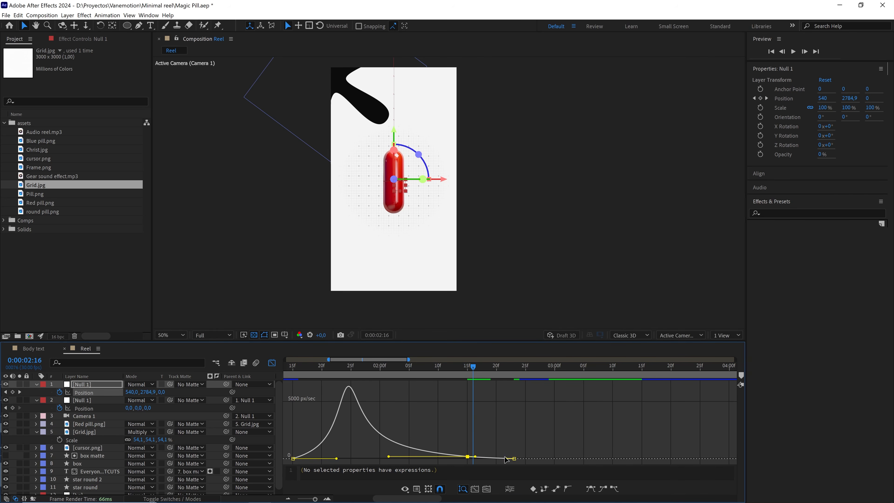
{"action": "mouse_move", "coordinate": [477, 366]}
{"action": "left_mouse_down"}
{"action": "mouse_move", "coordinate": [505, 376]}
{"action": "mouse_move", "coordinate": [469, 379]}
{"action": "left_mouse_up"}
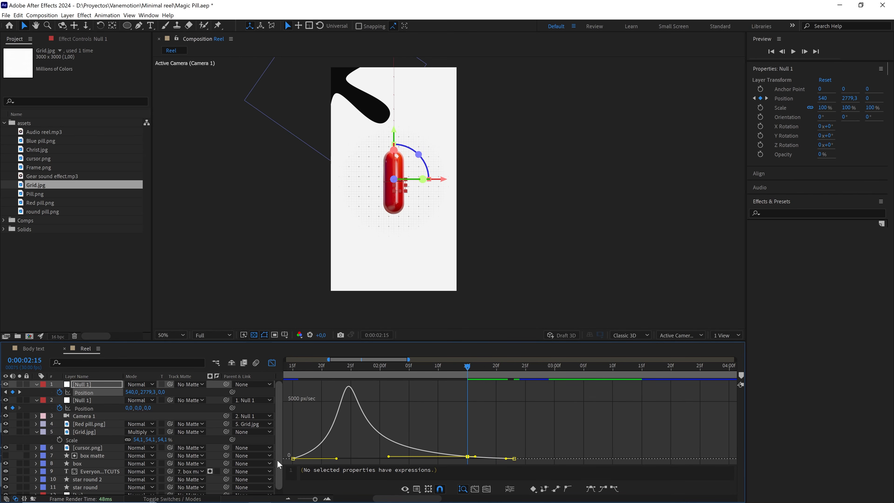
{"action": "left_click_drag", "start_coordinate": [315, 499], "coordinate": [306, 499]}
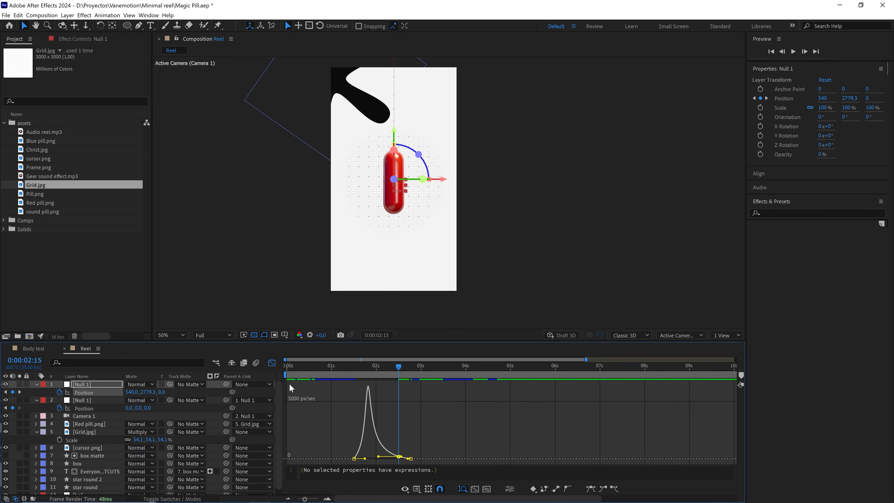
{"action": "left_click", "coordinate": [272, 363]}
{"action": "left_click", "coordinate": [360, 393]}
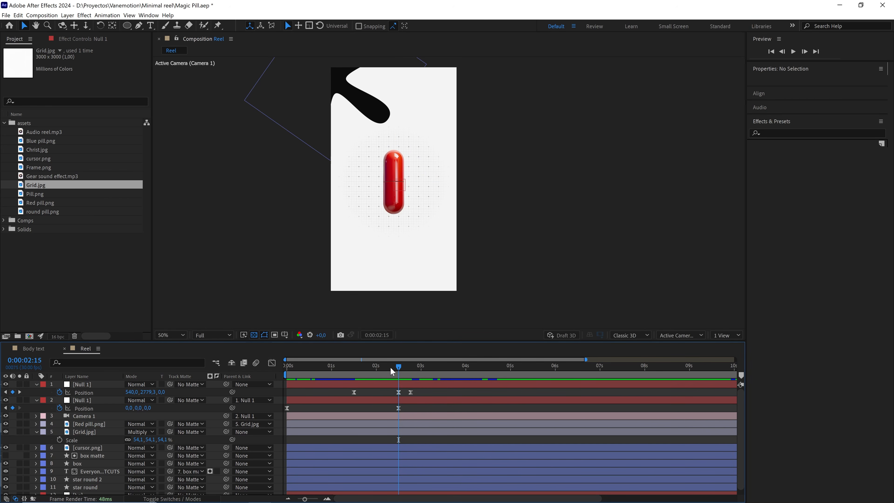
Preview the eased camera move to the red pill from 0:00:01:14, from 0:00:01:03 and from the composition's start.
{"action": "left_click", "coordinate": [355, 366]}
{"action": "key", "text": "space"}
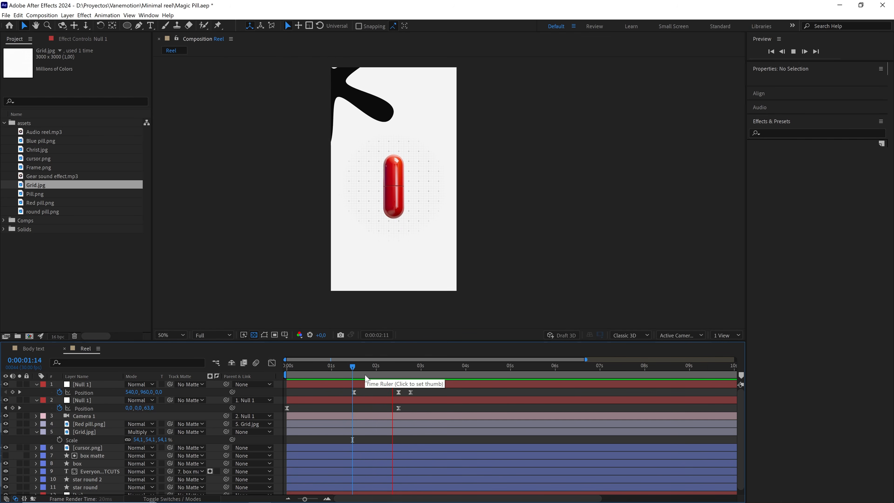
{"action": "left_click", "coordinate": [336, 366]}
{"action": "key", "text": "space"}
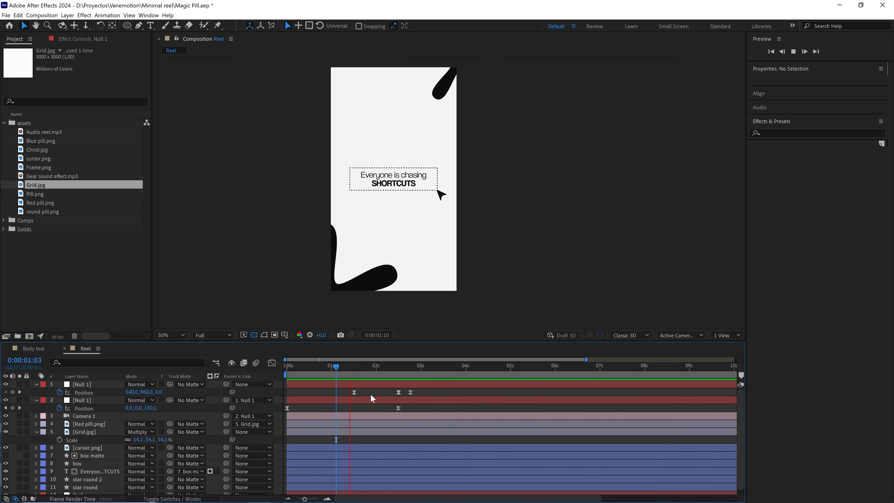
{"action": "key", "text": "space"}
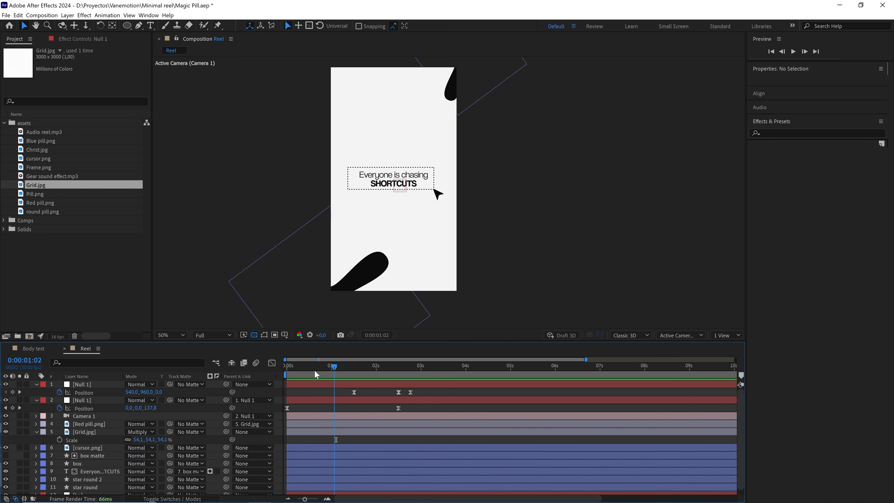
{"action": "key", "text": "Home"}
{"action": "key", "text": "space"}
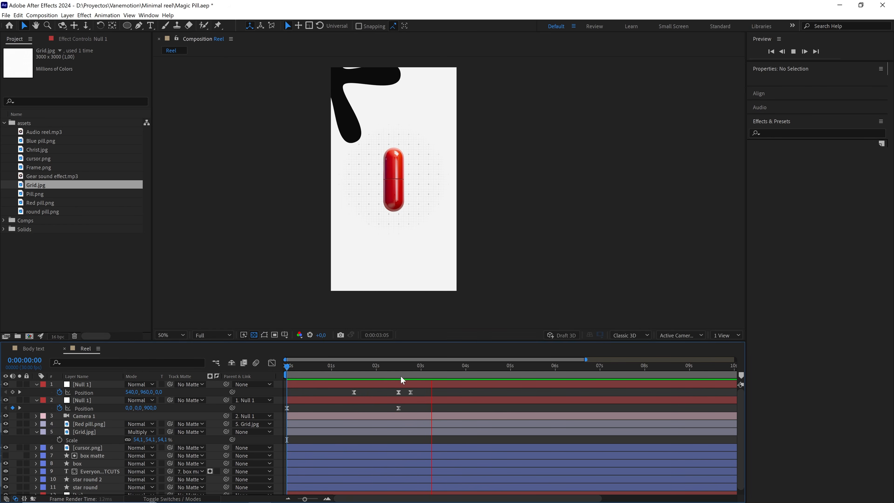
Add a Position keyframe to the parent null at 0:00:03:01 to hold the camera on the red pill.
{"action": "left_click", "coordinate": [411, 368]}
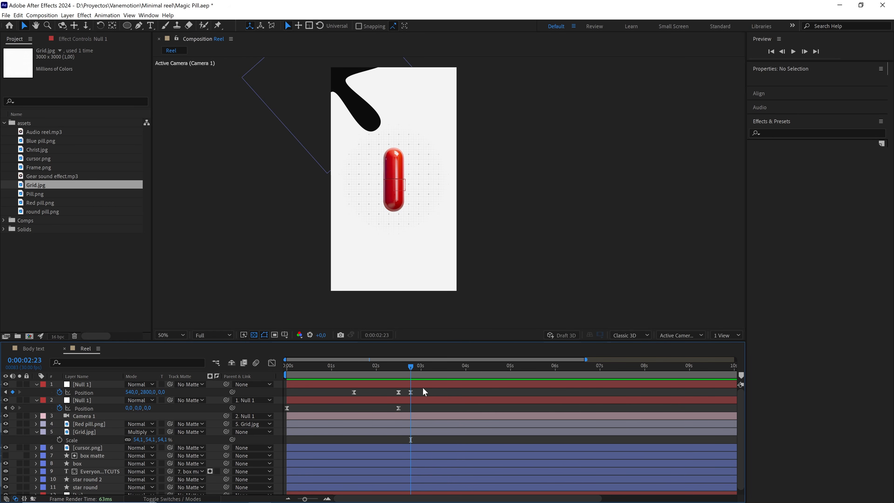
{"action": "left_click_drag", "start_coordinate": [410, 368], "coordinate": [421, 371]}
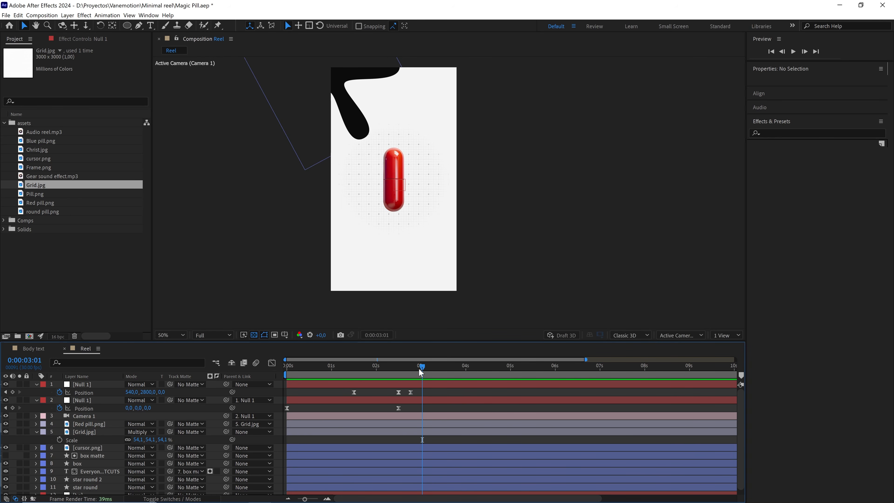
{"action": "left_click", "coordinate": [13, 392]}
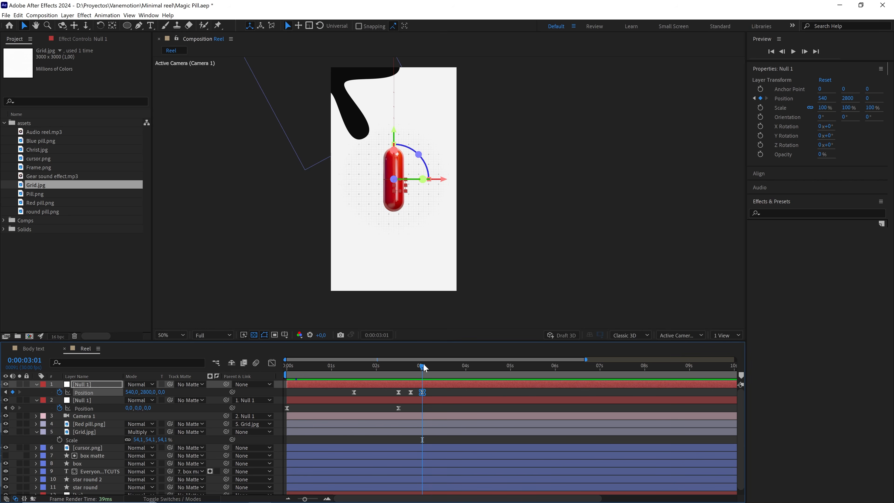
At 0:00:05:05, set the parent null's Y position to 2200 to move the camera back up from the pill.
{"action": "left_click_drag", "start_coordinate": [423, 363], "coordinate": [519, 383]}
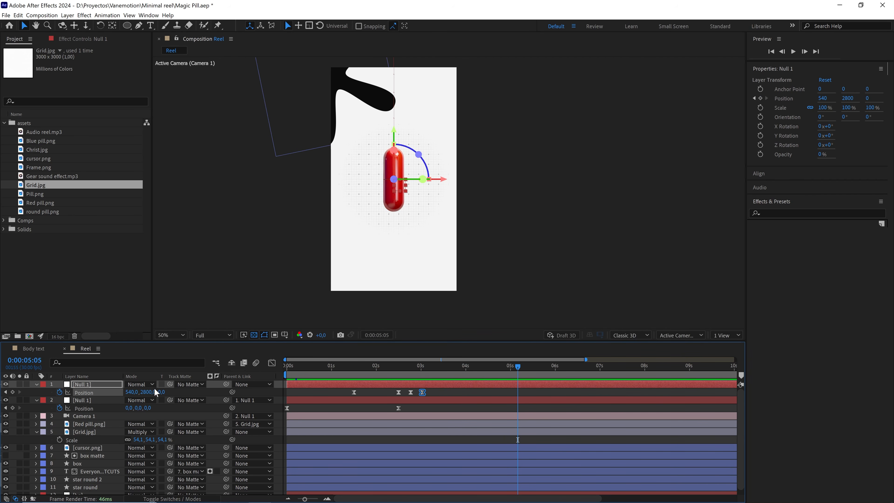
{"action": "left_click_drag", "start_coordinate": [147, 393], "coordinate": [123, 393]}
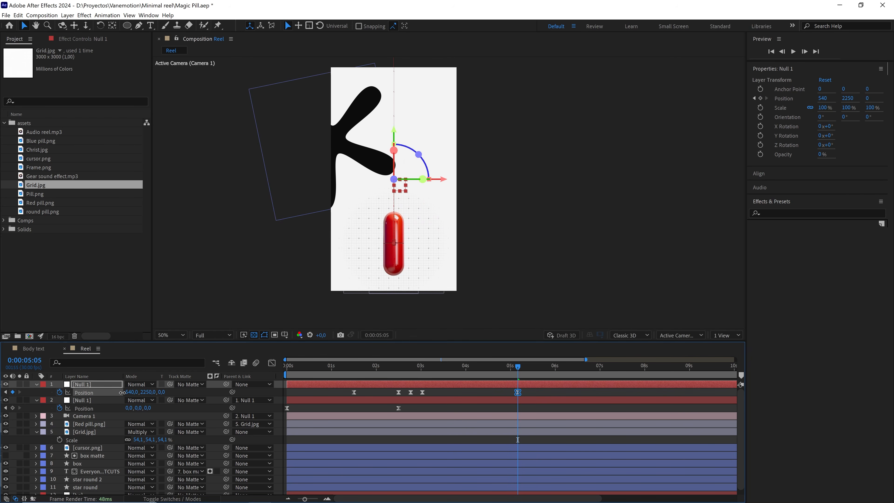
{"action": "left_click", "coordinate": [145, 392]}
{"action": "type", "text": "2200"}
Raise the incoming influence of the parent null's Position keyframe at 0:00:05:05 to 100% in the speed graph.
{"action": "left_click_drag", "start_coordinate": [535, 389], "coordinate": [420, 398]}
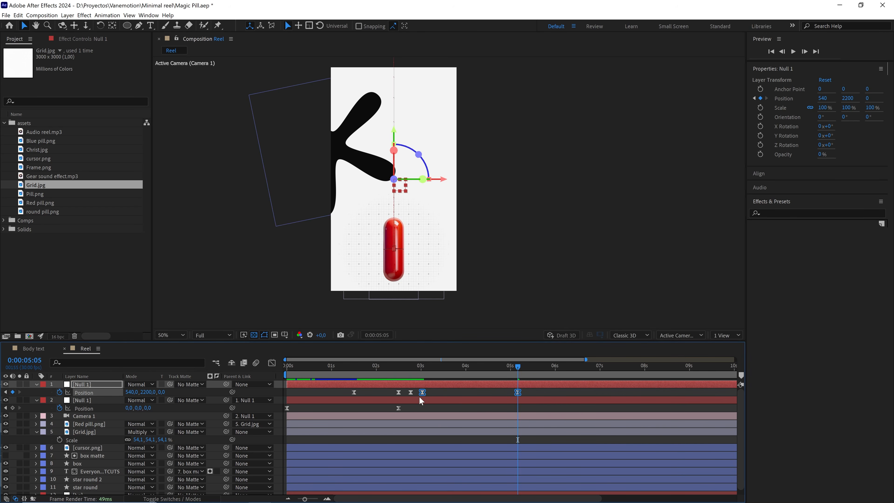
{"action": "left_click", "coordinate": [272, 362]}
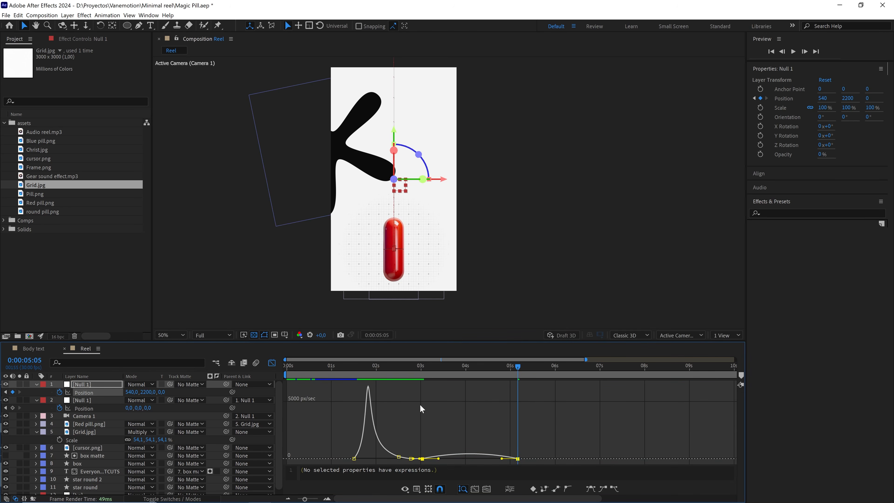
{"action": "left_click", "coordinate": [532, 455]}
{"action": "left_click_drag", "start_coordinate": [524, 453], "coordinate": [460, 462]}
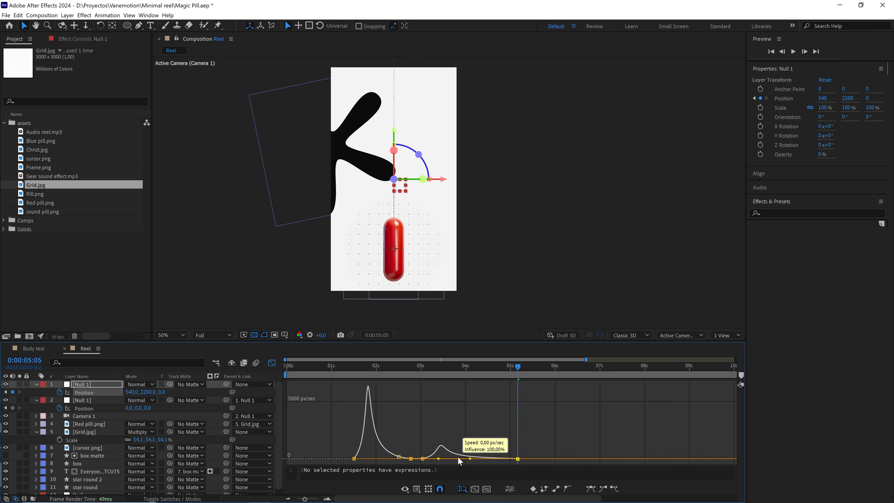
{"action": "left_click", "coordinate": [271, 363]}
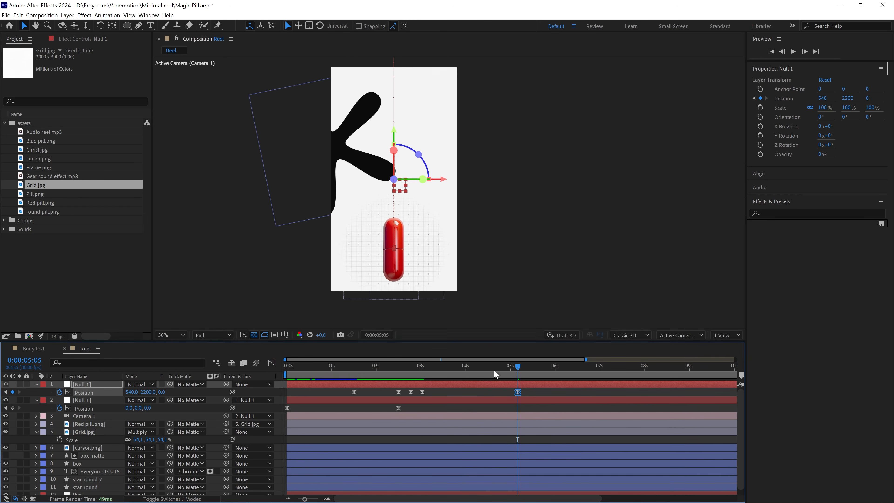
Extend the outgoing influence of the parent null's Position keyframe at 0:00:03:01 so the speed curve peaks sharply around 0:00:03:26.
{"action": "left_click_drag", "start_coordinate": [494, 371], "coordinate": [461, 373]}
{"action": "left_click", "coordinate": [422, 392]}
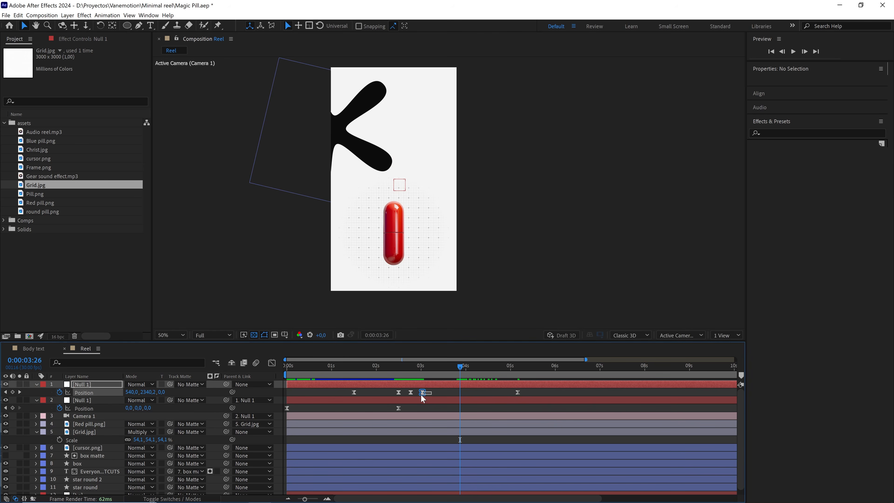
{"action": "left_click", "coordinate": [272, 363]}
{"action": "scroll", "coordinate": [429, 445], "scroll_direction": "up", "scroll_amount": 2}
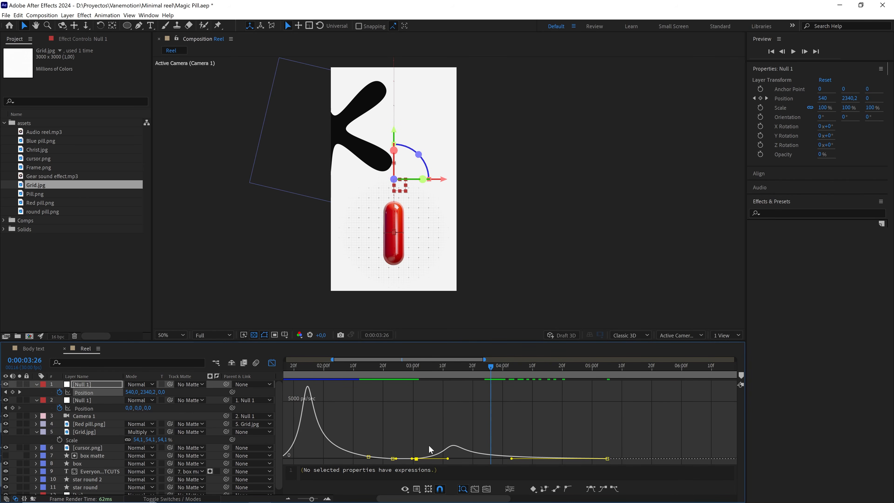
{"action": "scroll", "coordinate": [428, 445], "scroll_direction": "up", "scroll_amount": 2}
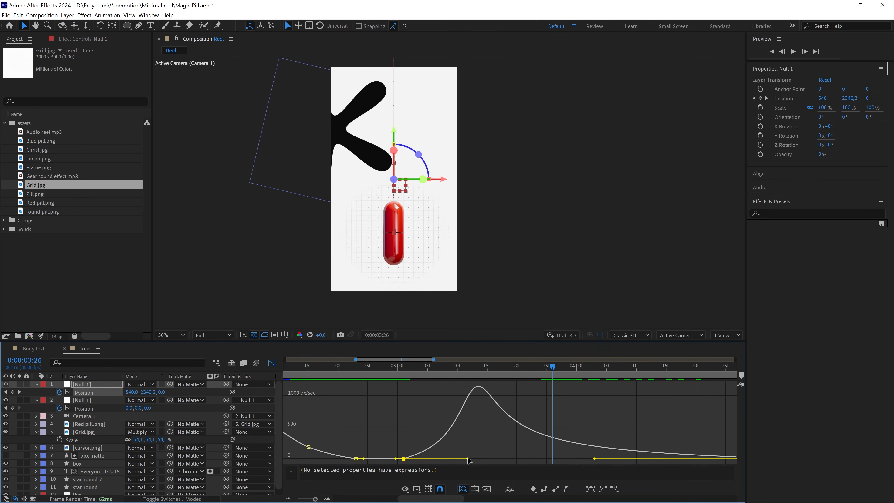
{"action": "left_click_drag", "start_coordinate": [468, 459], "coordinate": [542, 463]}
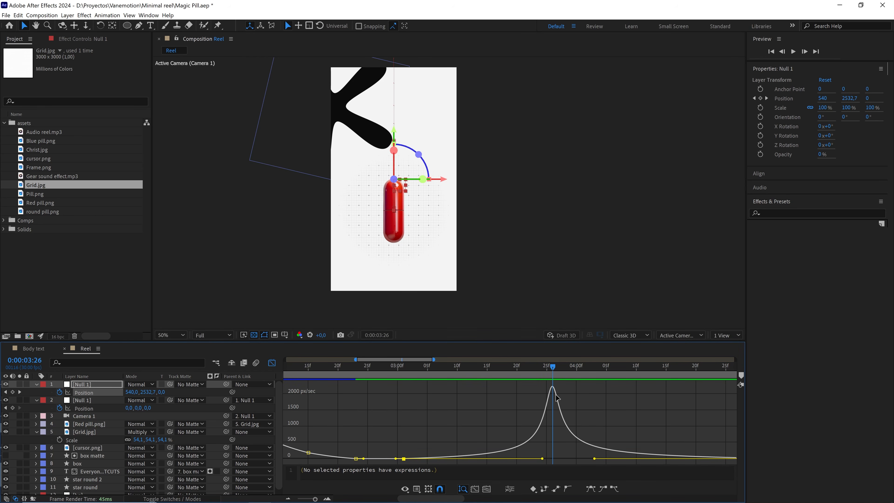
Inspect the speed peak's timing around 0:00:03:26 and preview the camera moves from the composition's start.
{"action": "scroll", "coordinate": [556, 394], "scroll_direction": "up", "scroll_amount": 3}
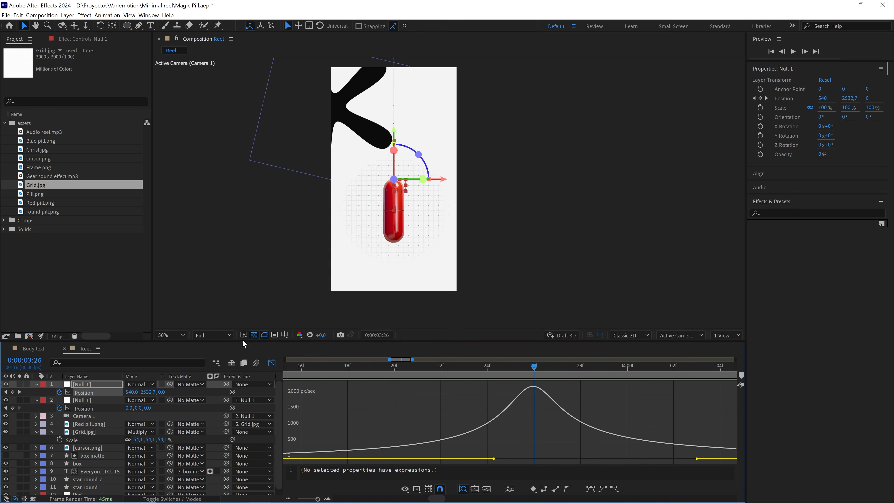
{"action": "left_click", "coordinate": [37, 360]}
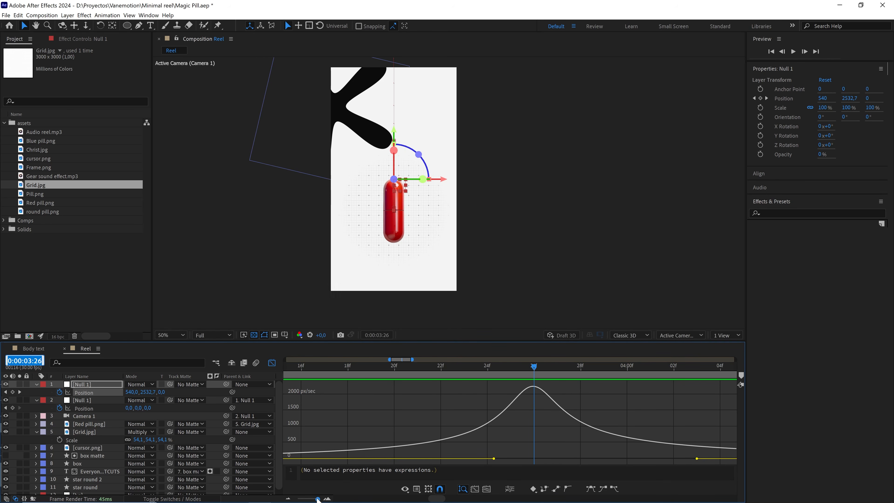
{"action": "left_click_drag", "start_coordinate": [317, 498], "coordinate": [317, 500]}
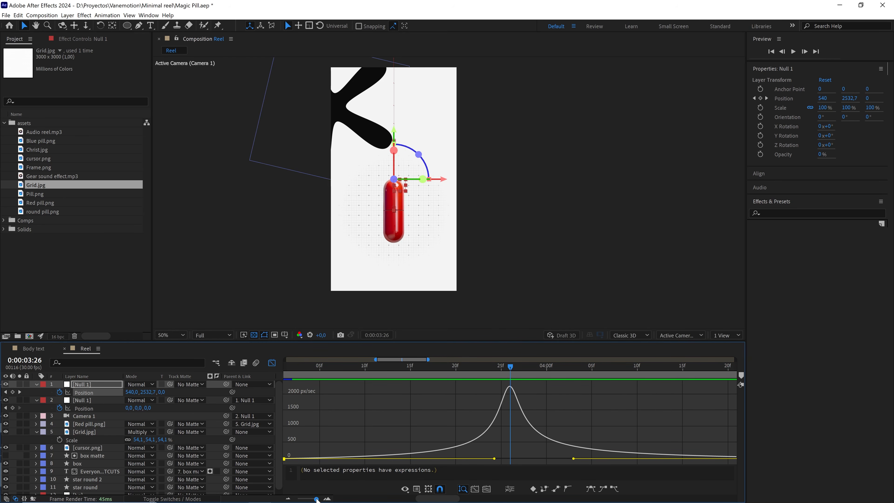
{"action": "left_click_drag", "start_coordinate": [316, 500], "coordinate": [306, 499]}
{"action": "left_click", "coordinate": [450, 367]}
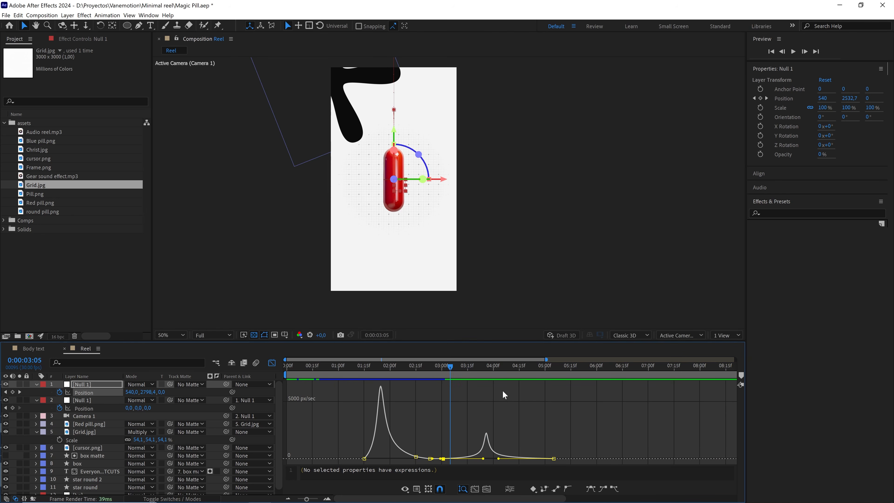
{"action": "key", "text": "space"}
{"action": "left_click_drag", "start_coordinate": [509, 366], "coordinate": [287, 364]}
{"action": "key", "text": "space"}
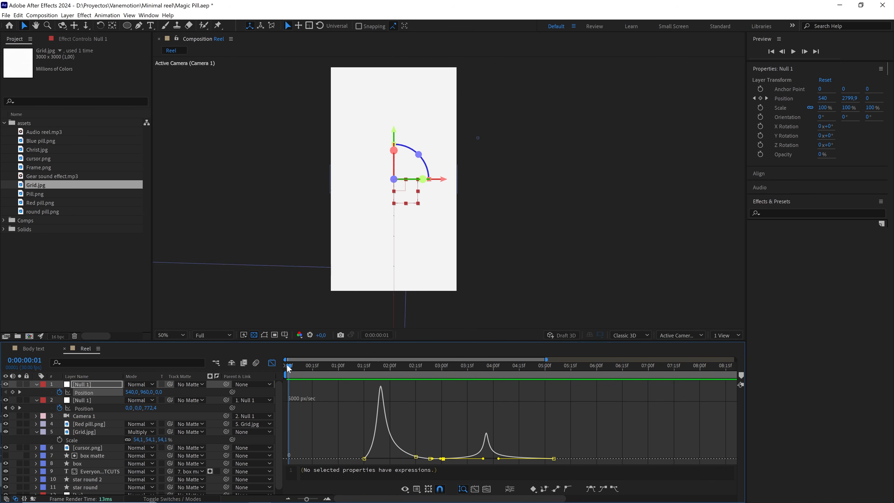
{"action": "key", "text": "space"}
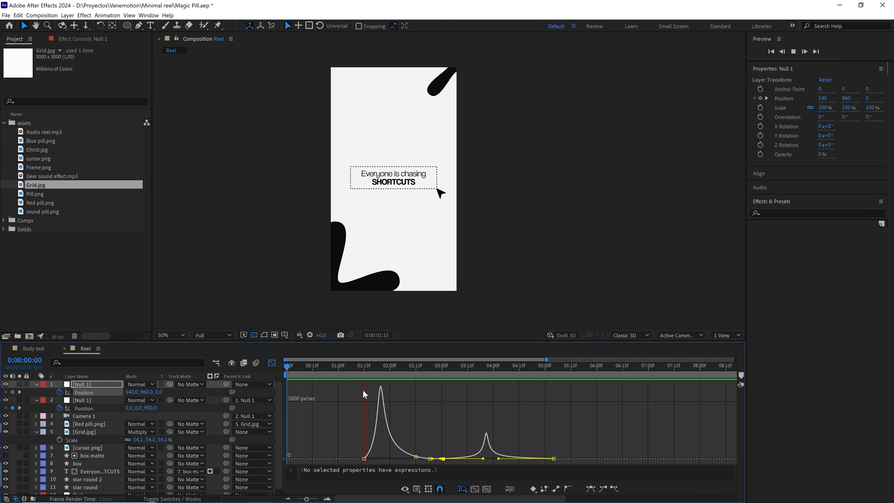
{"action": "key", "text": "space"}
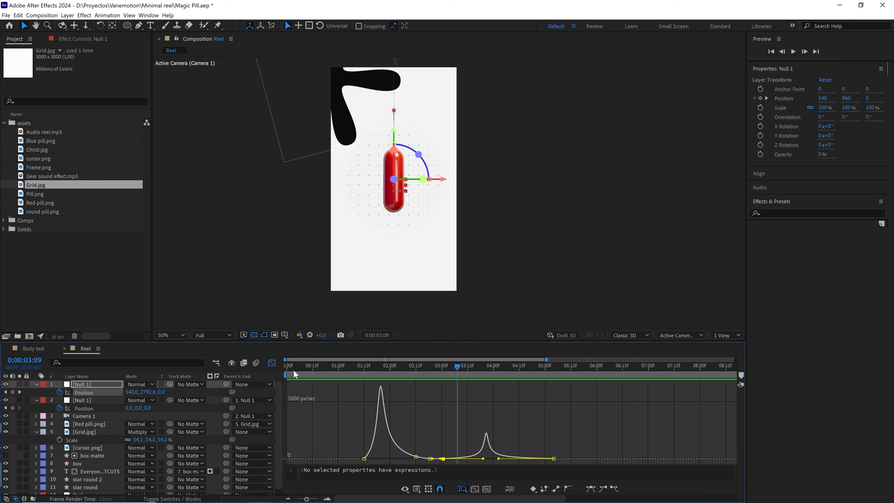
Close the speed graph and add a Position keyframe to the Grid.jpg layer at 0:00:01:15.
{"action": "left_click", "coordinate": [271, 362]}
{"action": "left_click_drag", "start_coordinate": [370, 365], "coordinate": [364, 366]}
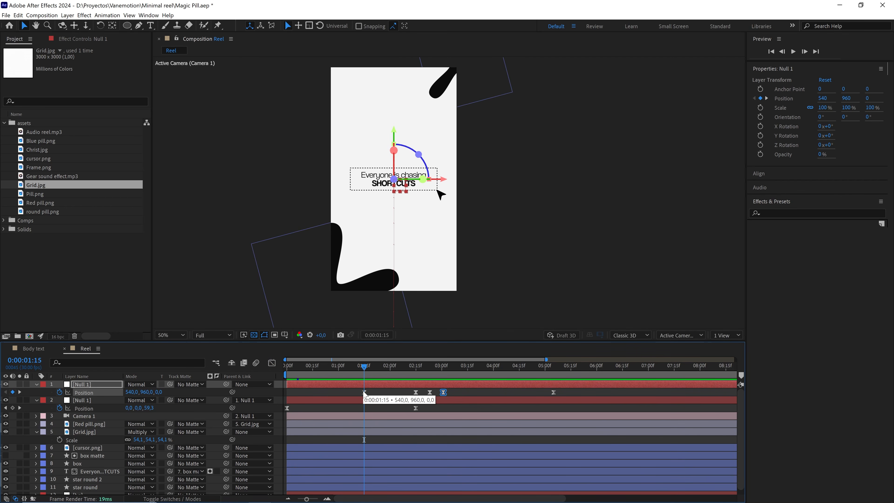
{"action": "left_click", "coordinate": [96, 432]}
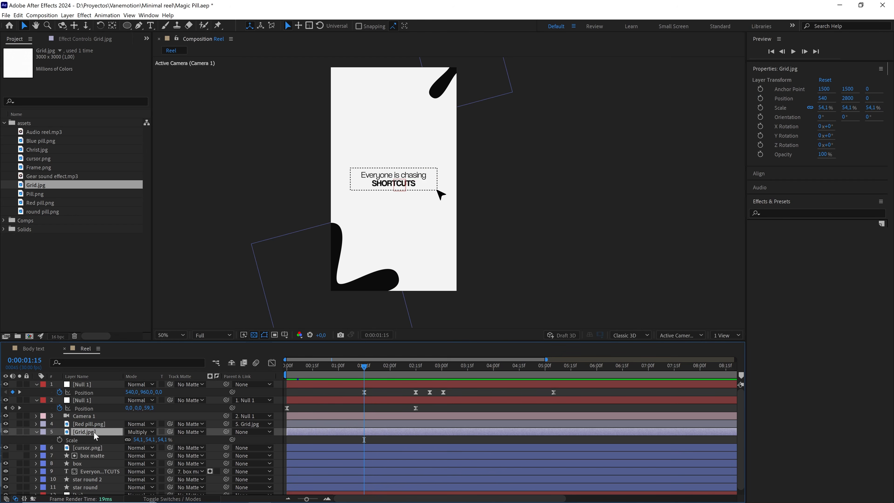
{"action": "key", "text": "p"}
{"action": "left_click", "coordinate": [59, 440]}
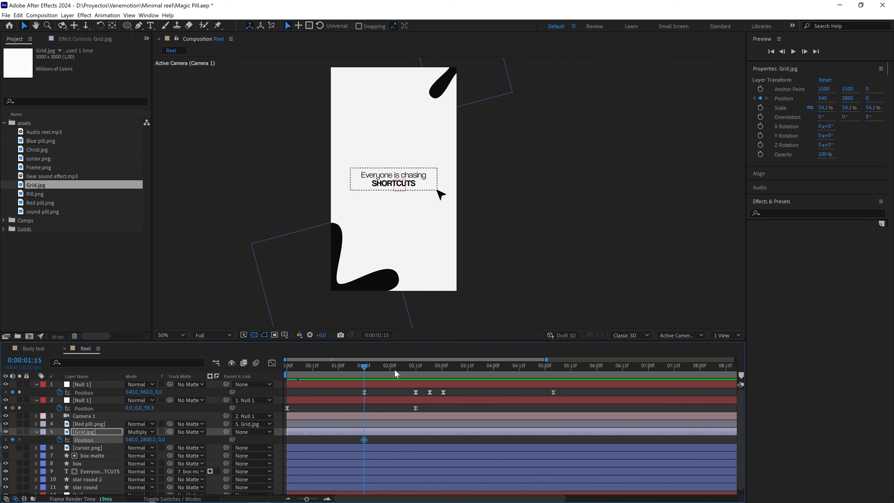
At 0:00:03:08, set the Grid.jpg layer's Z position to 500 and apply Easy Ease to that keyframe.
{"action": "left_click_drag", "start_coordinate": [395, 368], "coordinate": [456, 375]}
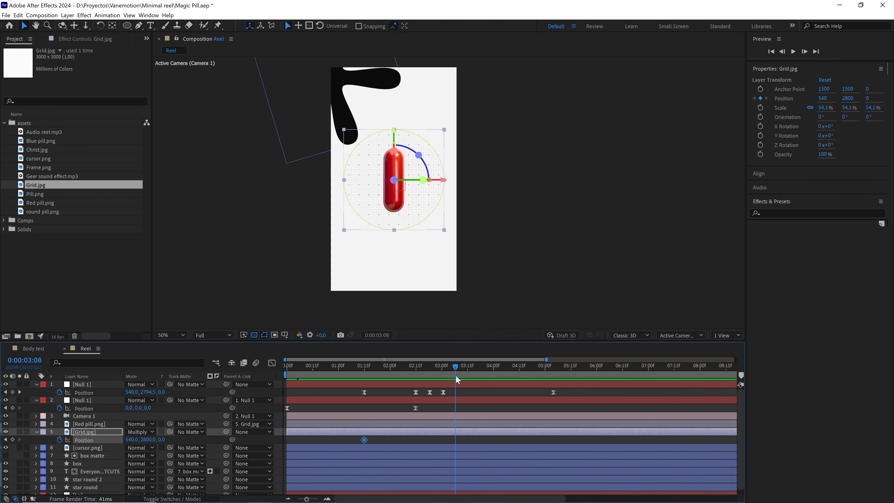
{"action": "left_click_drag", "start_coordinate": [162, 440], "coordinate": [253, 437]}
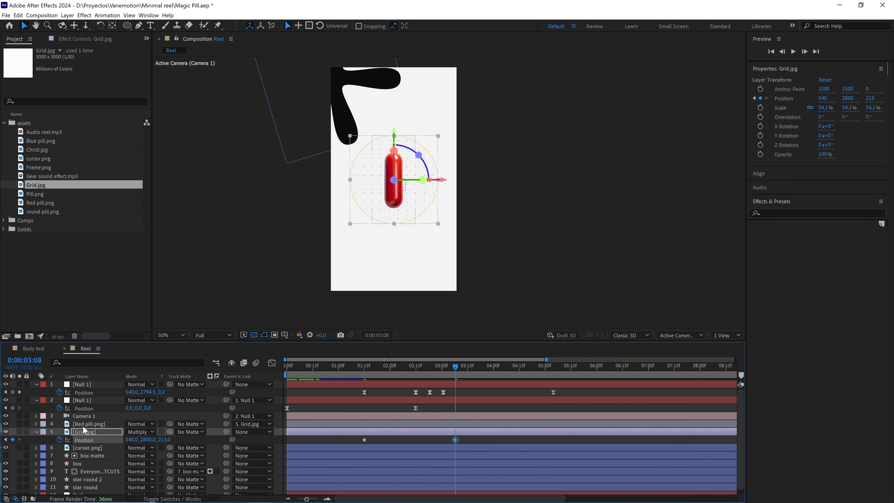
{"action": "left_click", "coordinate": [164, 439]}
{"action": "key", "text": "Return"}
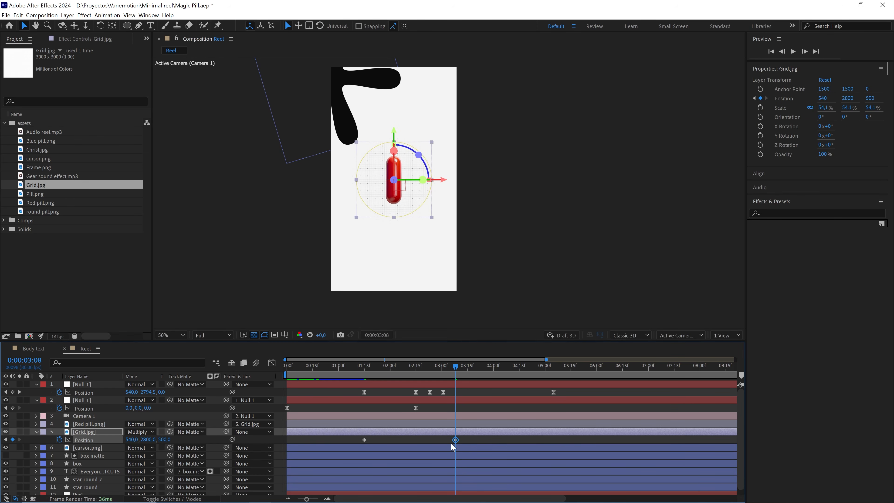
{"action": "left_click_drag", "start_coordinate": [384, 368], "coordinate": [420, 372]}
{"action": "left_click", "coordinate": [381, 387]}
{"action": "left_click", "coordinate": [383, 391]}
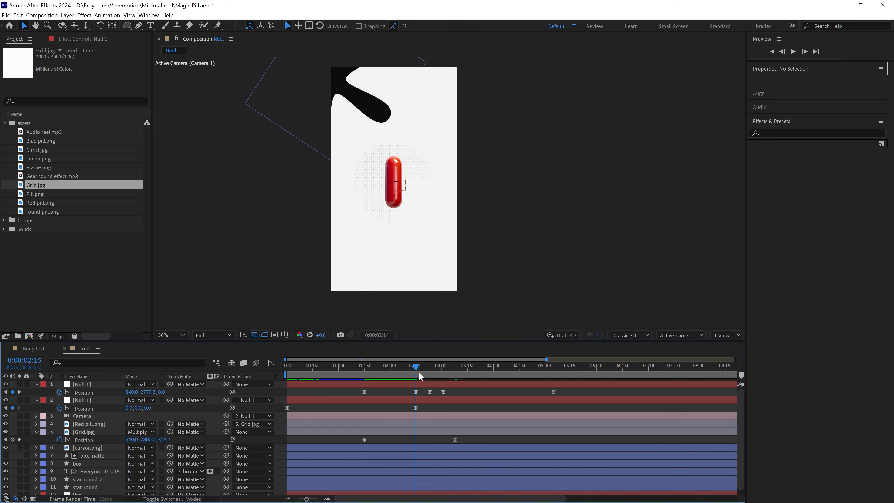
Inspect the red pill and grid up close and preview their backward drift from 0:00:01:17.
{"action": "scroll", "coordinate": [410, 292], "scroll_direction": "up", "scroll_amount": 2}
{"action": "key", "text": "v"}
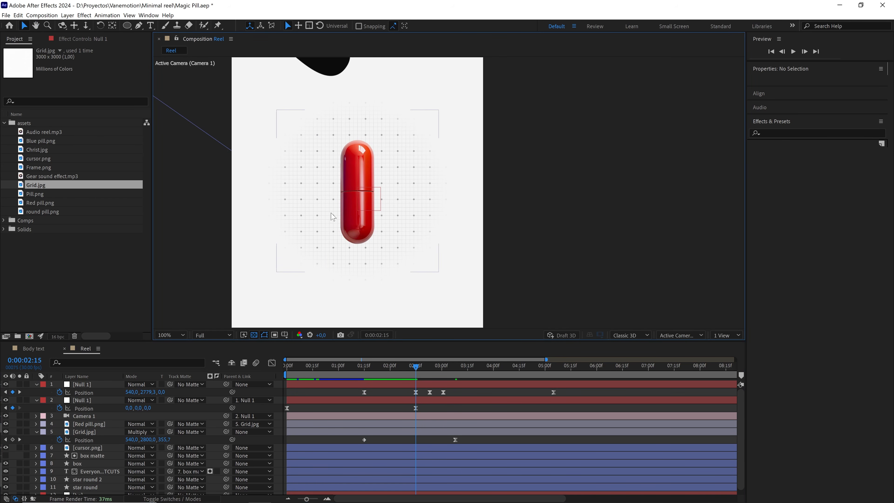
{"action": "left_click_drag", "start_coordinate": [417, 367], "coordinate": [368, 368]}
{"action": "key", "text": "space"}
{"action": "key", "text": "space"}
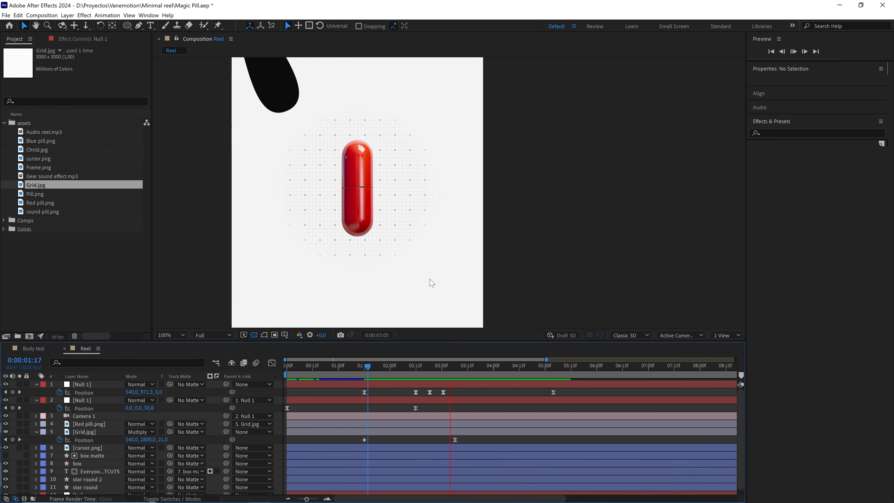
Nudge the timing of the Grid.jpg layer's last Position keyframe near 0:00:03:08.
{"action": "scroll", "coordinate": [430, 282], "scroll_direction": "down", "scroll_amount": 1}
{"action": "left_click_drag", "start_coordinate": [415, 366], "coordinate": [385, 367]}
{"action": "mouse_move", "coordinate": [480, 437]}
{"action": "left_mouse_down"}
{"action": "mouse_move", "coordinate": [447, 443]}
{"action": "mouse_move", "coordinate": [455, 439]}
{"action": "left_mouse_up"}
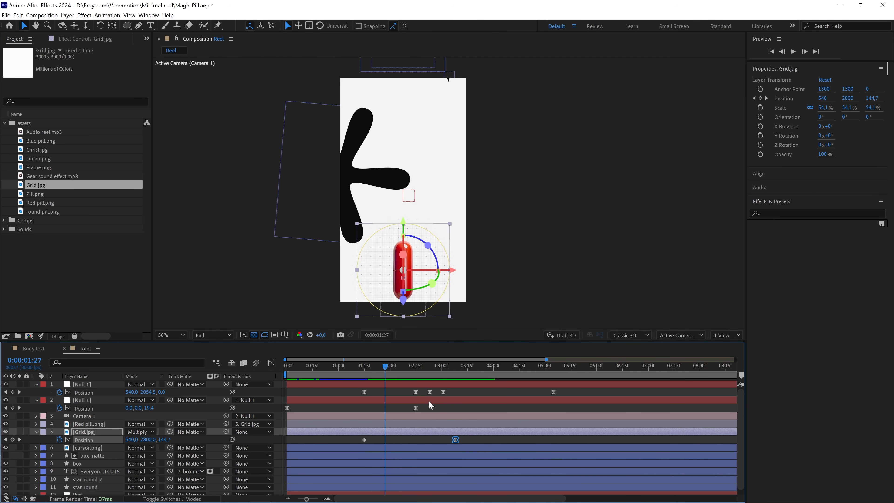
{"action": "left_click", "coordinate": [410, 371]}
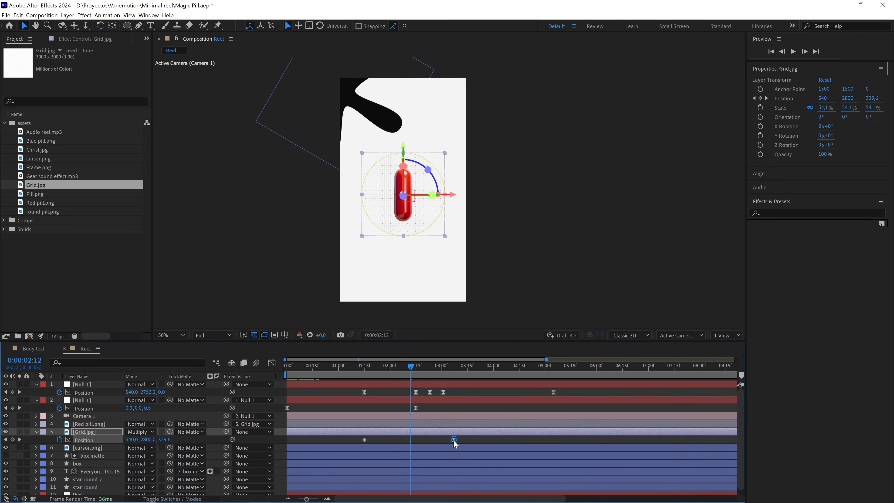
{"action": "key", "text": "alt+Right"}
Place the current time at 0:00:03:26, on the peak of the parent null's speed curve, and return to the layer bars.
{"action": "left_click_drag", "start_coordinate": [472, 391], "coordinate": [480, 372]}
{"action": "left_click", "coordinate": [272, 363]}
{"action": "scroll", "coordinate": [488, 412], "scroll_direction": "up", "scroll_amount": 2}
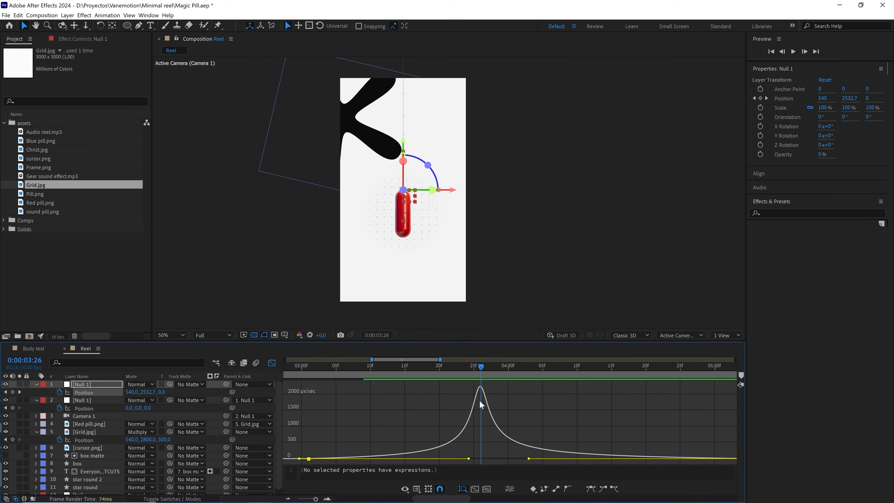
{"action": "scroll", "coordinate": [480, 398], "scroll_direction": "up", "scroll_amount": 3}
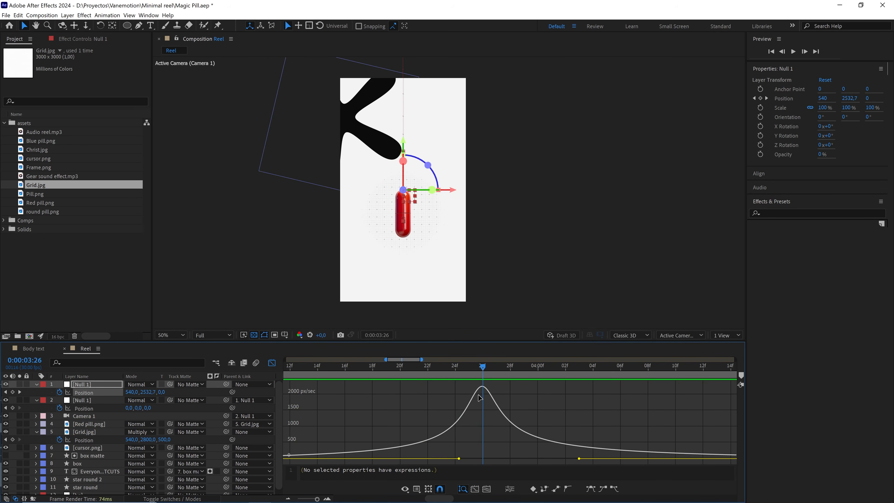
{"action": "left_click", "coordinate": [39, 360]}
{"action": "key", "text": "Escape"}
{"action": "key", "text": "shift+F3"}
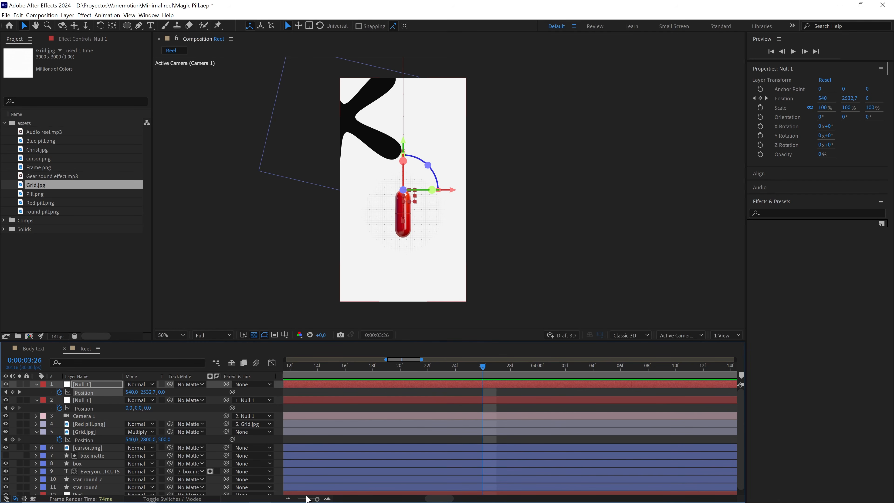
{"action": "left_click_drag", "start_coordinate": [317, 499], "coordinate": [299, 499]}
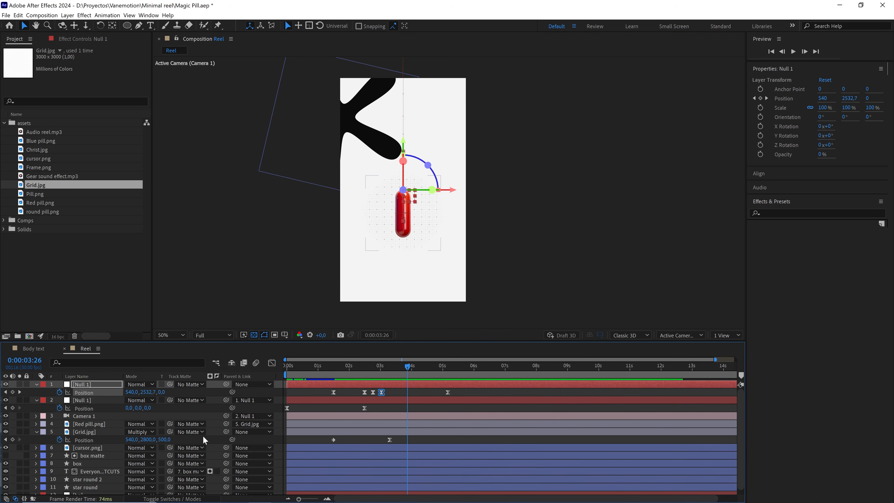
Split off and delete everything after 0:00:03:26 on the layers from Red pill.png to star round, and move Grid.jpg's last Position keyframe to that frame.
{"action": "left_click", "coordinate": [103, 424]}
{"action": "left_click", "coordinate": [98, 488], "text": "shift"}
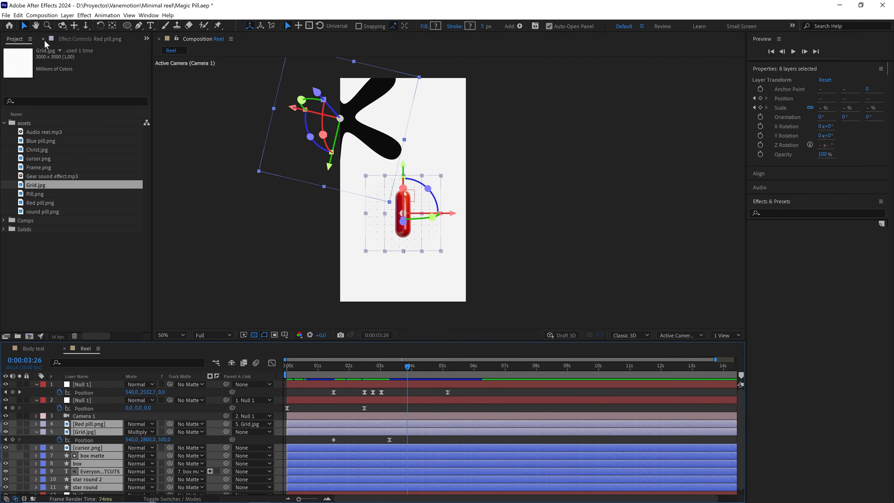
{"action": "left_click", "coordinate": [18, 15]}
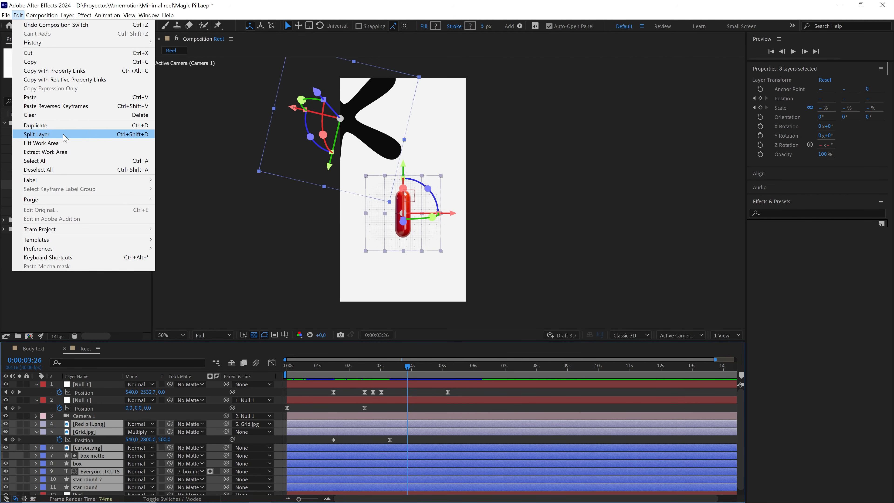
{"action": "left_click", "coordinate": [134, 136]}
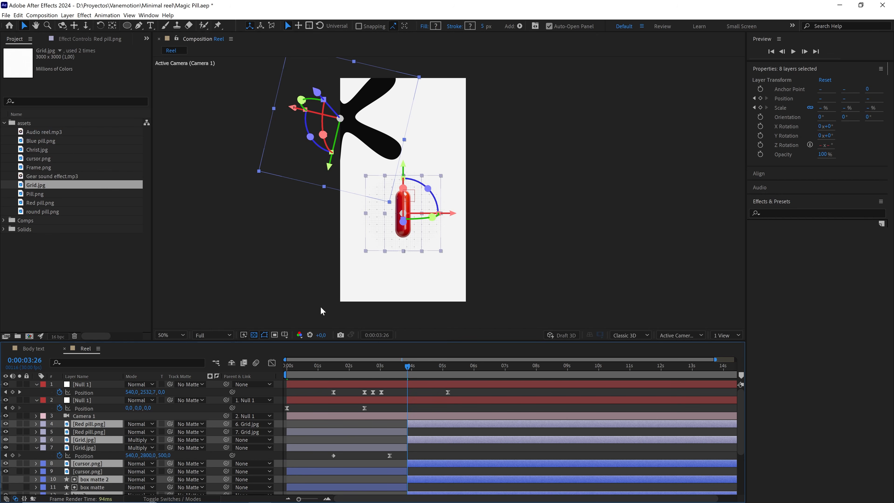
{"action": "key", "text": "Delete"}
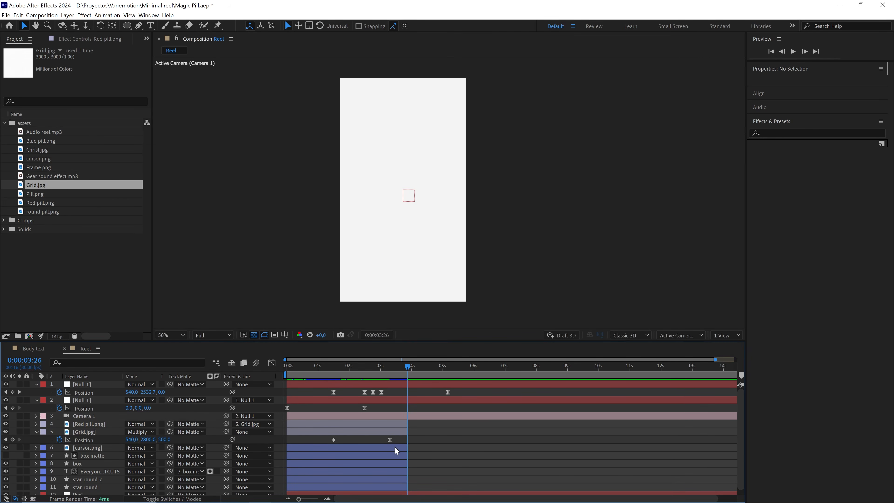
{"action": "left_click_drag", "start_coordinate": [389, 441], "coordinate": [406, 450]}
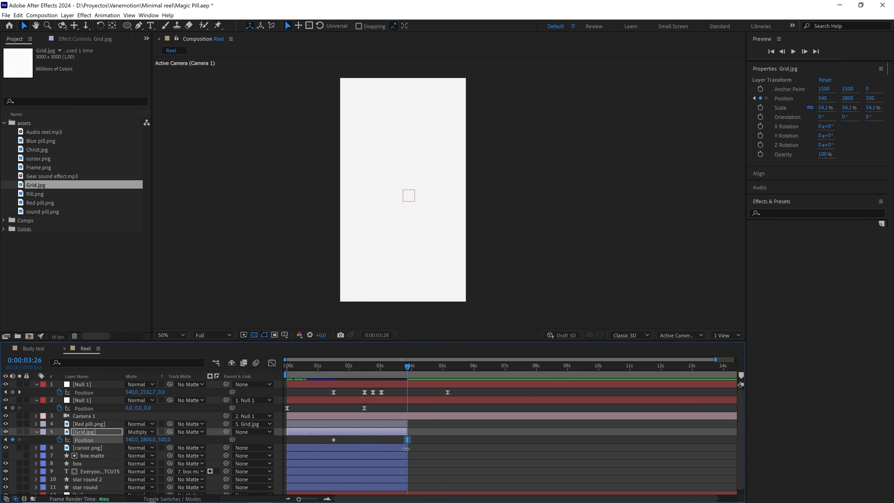
Check the trimmed layer ends near 0:00:03:26 and preview the pill animation from 0:00:01:18.
{"action": "scroll", "coordinate": [405, 449], "scroll_direction": "up", "scroll_amount": 2}
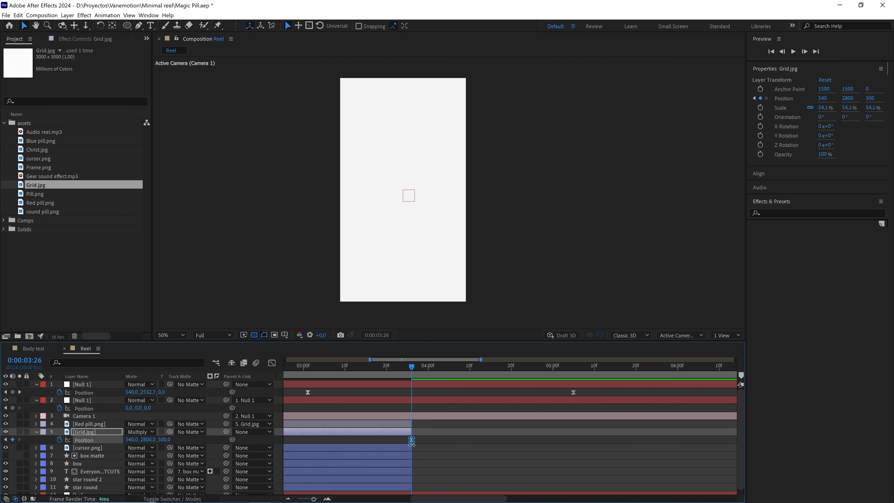
{"action": "scroll", "coordinate": [411, 443], "scroll_direction": "down", "scroll_amount": 2}
{"action": "left_click_drag", "start_coordinate": [407, 368], "coordinate": [337, 373]}
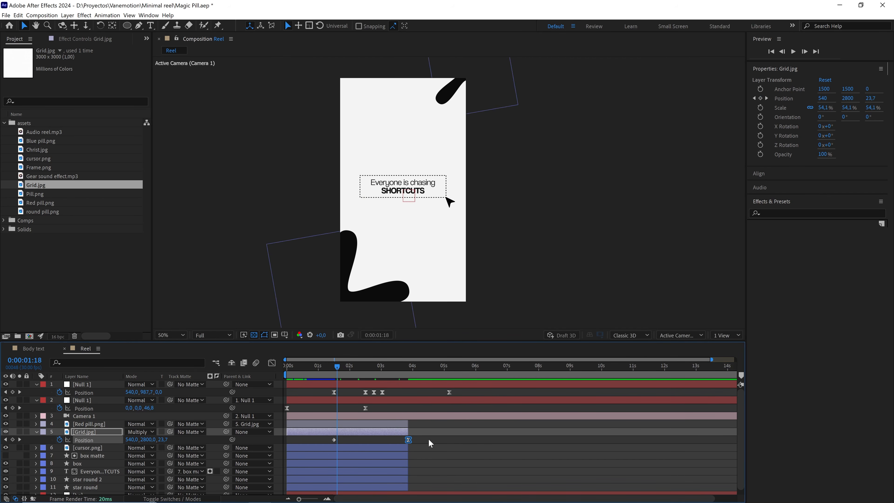
{"action": "left_click", "coordinate": [439, 446]}
{"action": "key", "text": "space"}
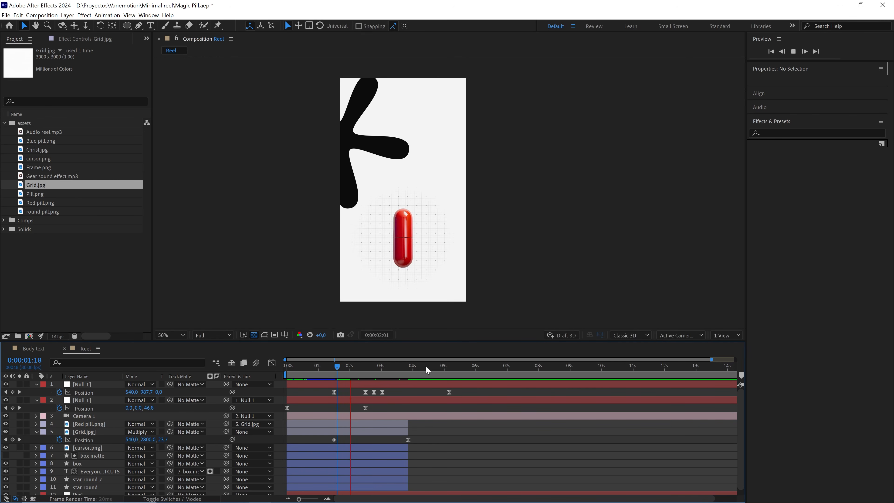
End the work area just past the parent null's last Position keyframe at 0:00:05:05 and preview it from the start.
{"action": "left_click_drag", "start_coordinate": [427, 367], "coordinate": [275, 369]}
{"action": "key", "text": "n"}
{"action": "key", "text": "space"}
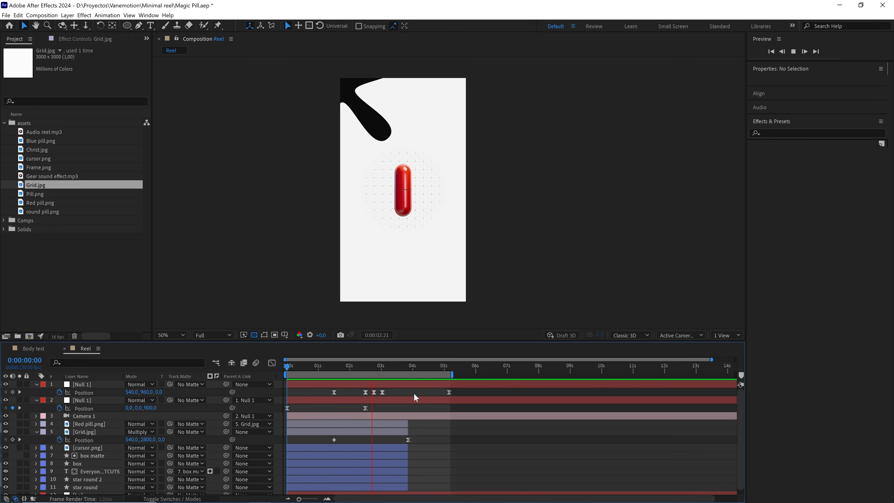
{"action": "key", "text": "space"}
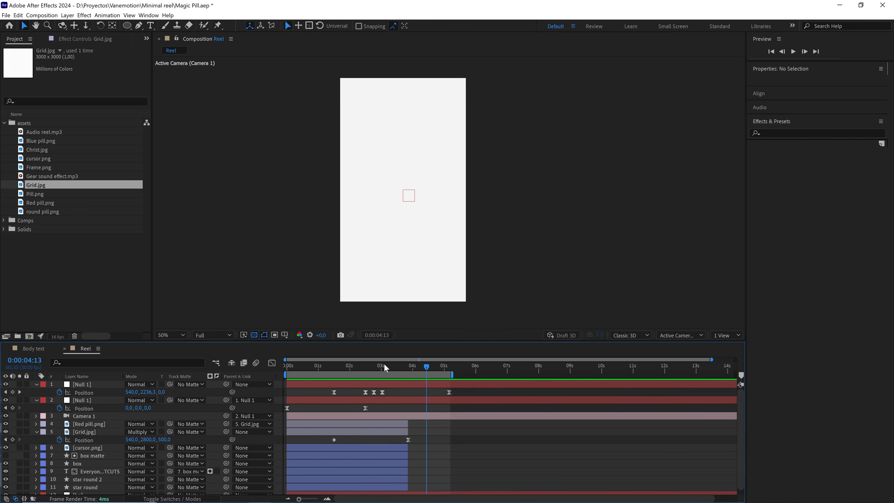
{"action": "key", "text": "space"}
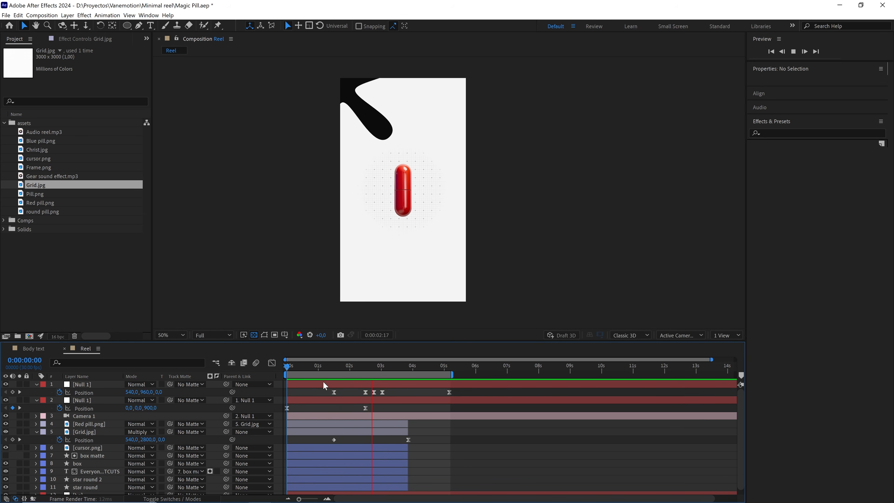
{"action": "key", "text": "space"}
At 0:00:03:01, duplicate the star round 2 shape layer.
{"action": "scroll", "coordinate": [425, 213], "scroll_direction": "down", "scroll_amount": 2}
{"action": "left_click_drag", "start_coordinate": [376, 366], "coordinate": [378, 366]}
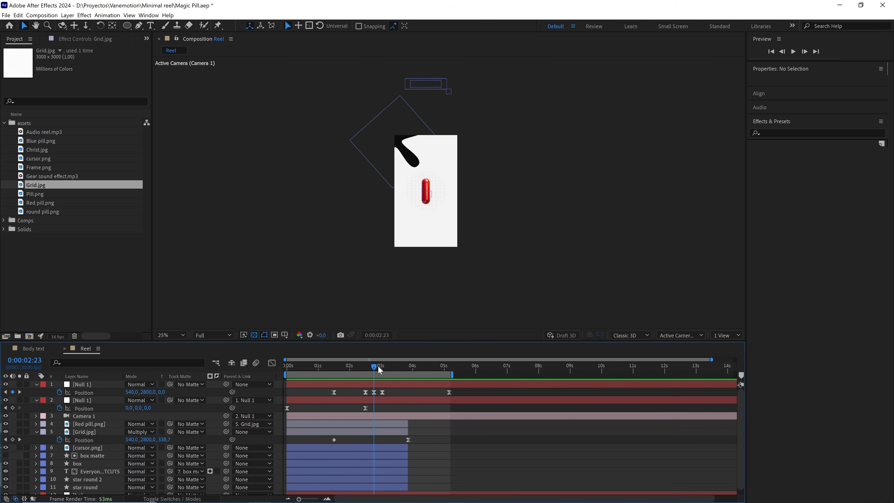
{"action": "left_click", "coordinate": [377, 365]}
{"action": "mouse_move", "coordinate": [380, 367]}
{"action": "left_mouse_down"}
{"action": "mouse_move", "coordinate": [409, 367]}
{"action": "mouse_move", "coordinate": [382, 367]}
{"action": "left_mouse_up"}
{"action": "left_click", "coordinate": [438, 77]}
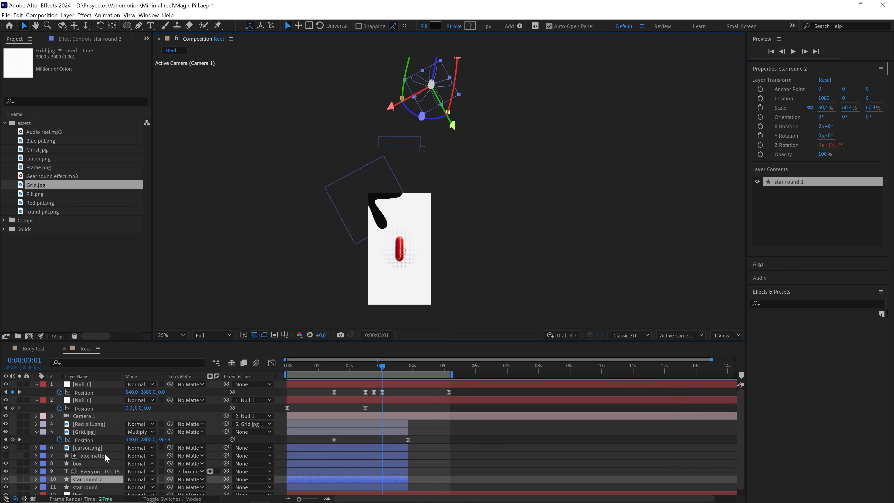
{"action": "key", "text": "ctrl+d"}
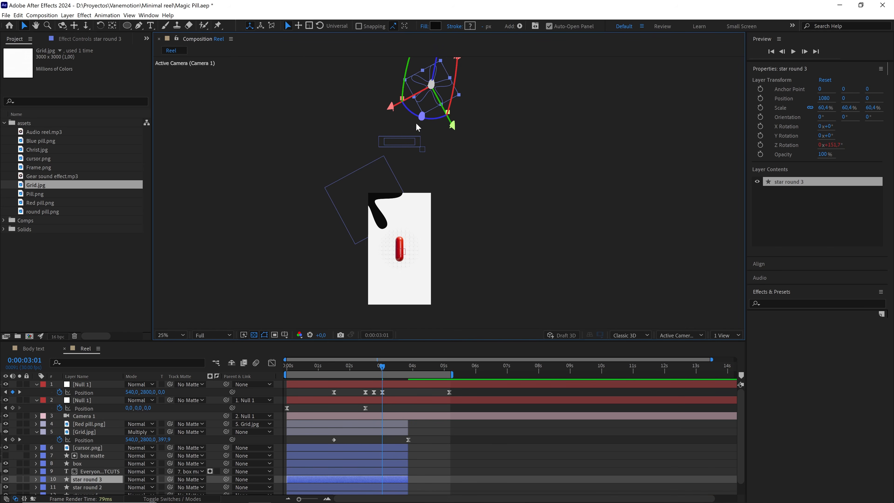
Move the duplicated star straight down to Position Y 3758, at the lower corner of the frame diagonally below the red pill.
{"action": "left_click_drag", "start_coordinate": [425, 102], "coordinate": [459, 92]}
{"action": "scroll", "coordinate": [417, 296], "scroll_direction": "up", "scroll_amount": 2}
{"action": "left_click_drag", "start_coordinate": [460, 221], "coordinate": [458, 175]}
{"action": "scroll", "coordinate": [465, 178], "scroll_direction": "up", "scroll_amount": 2}
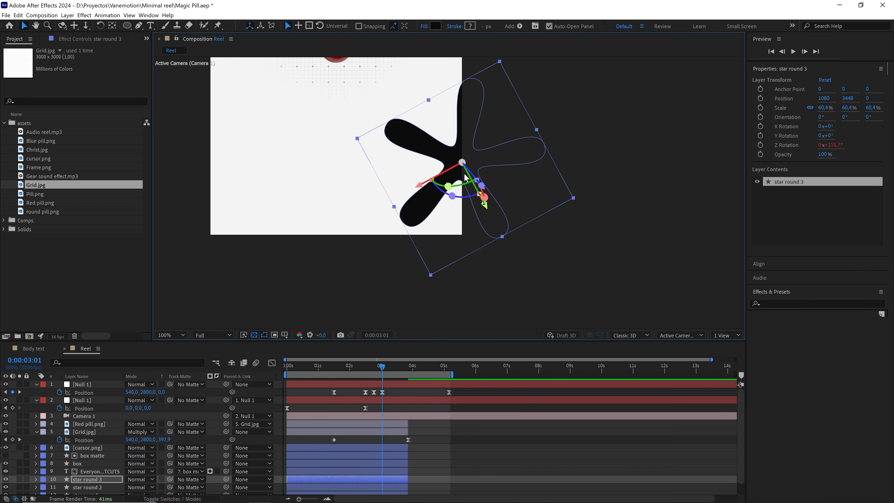
{"action": "left_click_drag", "start_coordinate": [468, 142], "coordinate": [478, 242]}
{"action": "scroll", "coordinate": [472, 214], "scroll_direction": "down", "scroll_amount": 1}
Preview the new star's motion from the start and again from 0:00:01:25.
{"action": "left_click_drag", "start_coordinate": [377, 368], "coordinate": [286, 378]}
{"action": "key", "text": "space"}
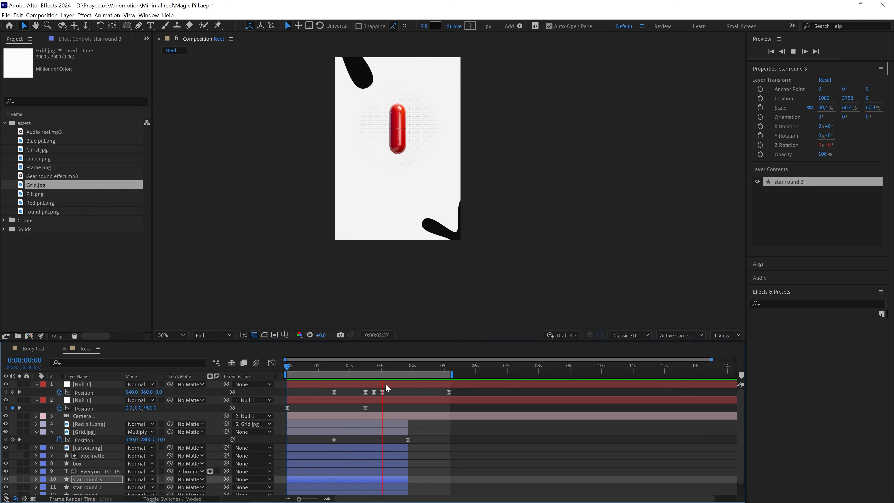
{"action": "left_click", "coordinate": [345, 367]}
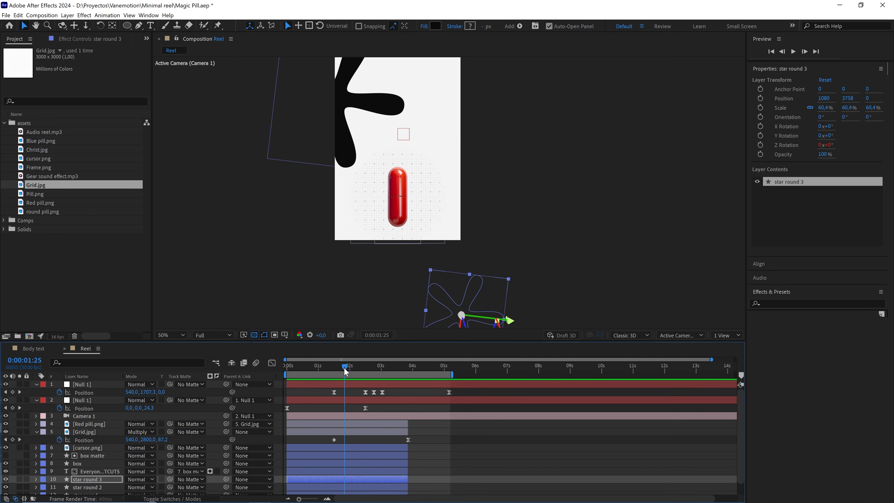
{"action": "key", "text": "space"}
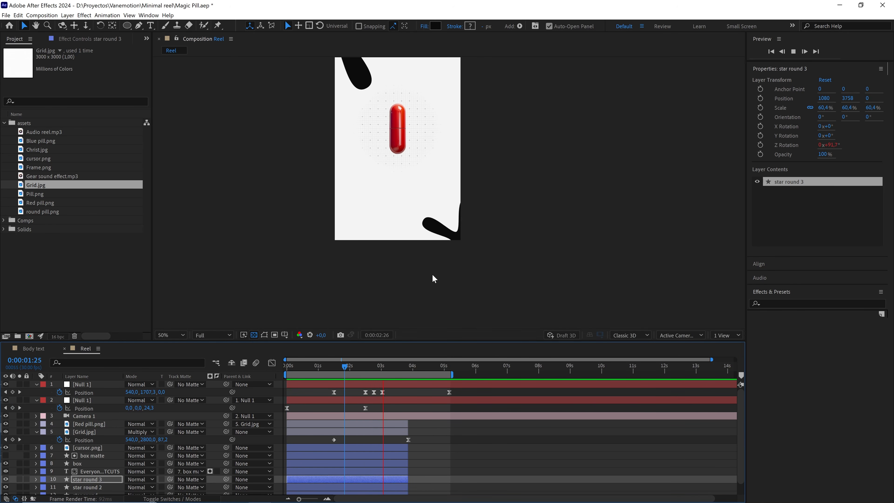
Enlarge the star round 3 layer to 76.5% scale and preview it beside the red pill.
{"action": "key", "text": "space"}
{"action": "left_click_drag", "start_coordinate": [486, 191], "coordinate": [492, 180]}
{"action": "key", "text": "space"}
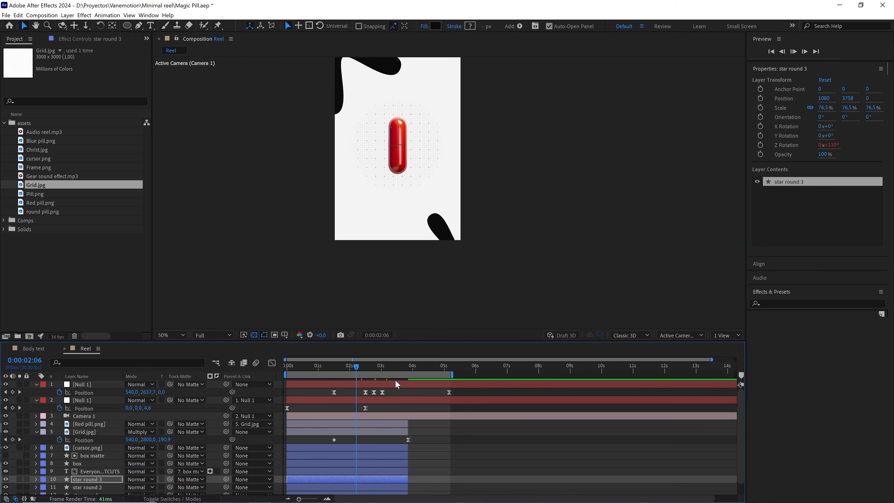
{"action": "key", "text": "space"}
{"action": "left_click_drag", "start_coordinate": [398, 144], "coordinate": [411, 194]}
{"action": "key", "text": "space"}
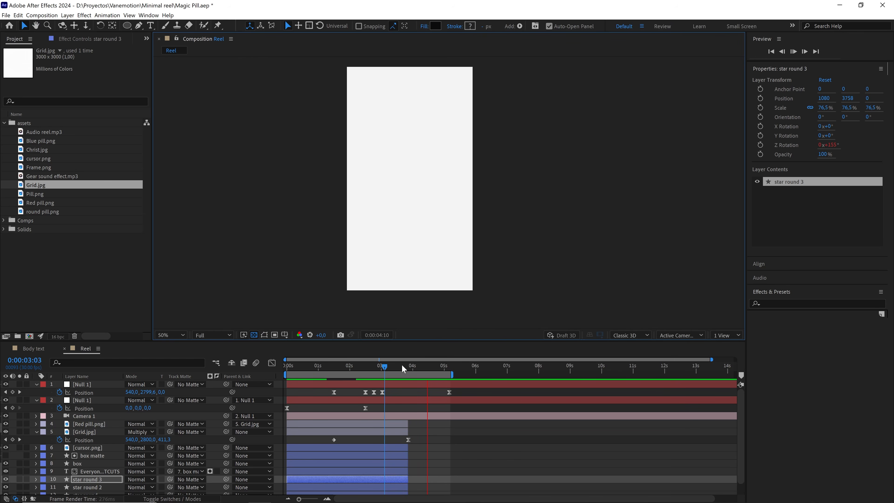
{"action": "left_click", "coordinate": [363, 369]}
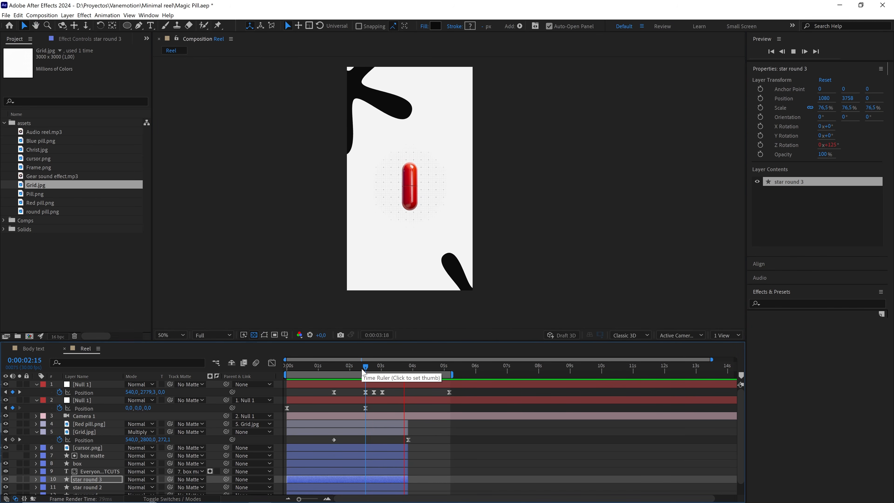
{"action": "key", "text": "space"}
Extend the work area to the composition's end and place the current time on the parent null's Position keyframe at 0:00:05:05.
{"action": "left_click_drag", "start_coordinate": [451, 375], "coordinate": [740, 374]}
{"action": "left_click", "coordinate": [441, 367]}
{"action": "key", "text": "j"}
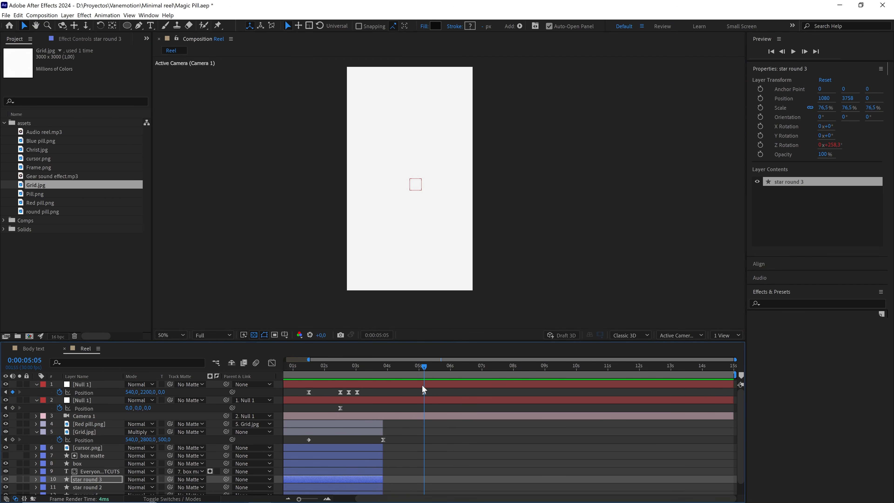
Create a new composition from Frame.png and file it in the Comps folder.
{"action": "left_click", "coordinate": [69, 272]}
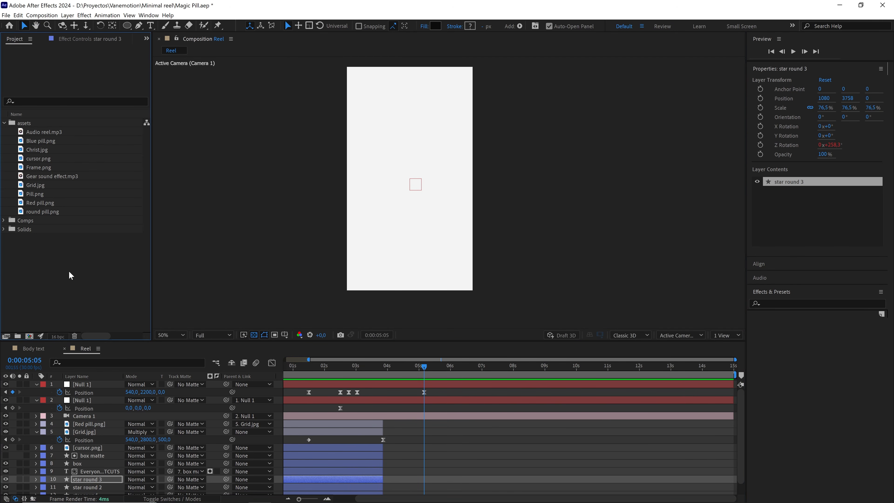
{"action": "left_click", "coordinate": [42, 167]}
{"action": "left_click_drag", "start_coordinate": [49, 169], "coordinate": [30, 338]}
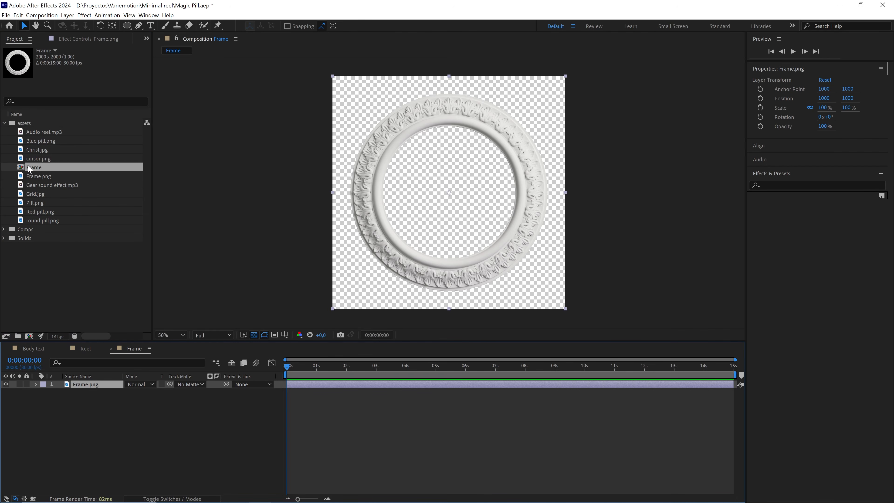
{"action": "left_click_drag", "start_coordinate": [33, 170], "coordinate": [39, 235]}
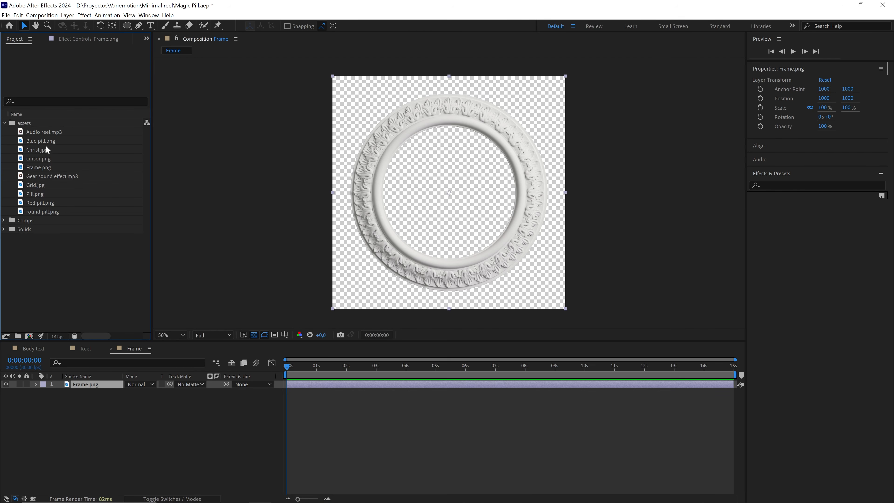
Add Christ.jpg beneath Frame.png and scale it to 18.1% so it fits inside the round frame.
{"action": "left_click_drag", "start_coordinate": [46, 146], "coordinate": [123, 404]}
{"action": "key", "text": "s"}
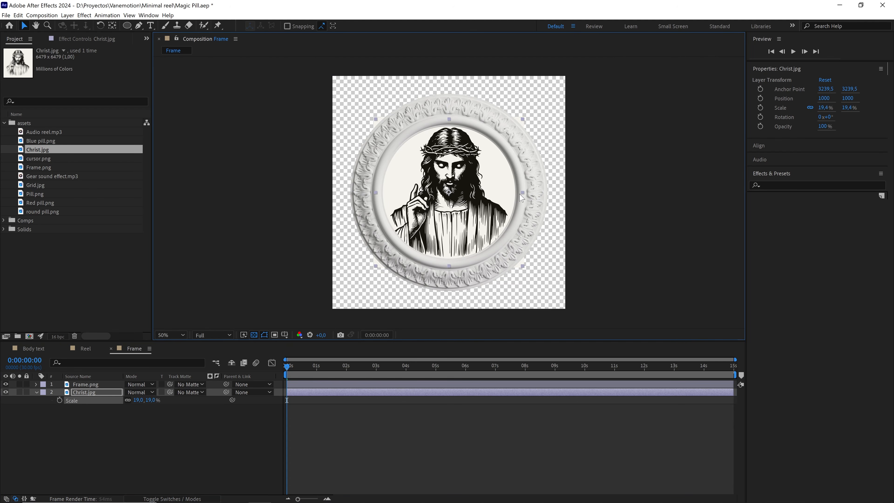
{"action": "left_click_drag", "start_coordinate": [521, 197], "coordinate": [517, 198]}
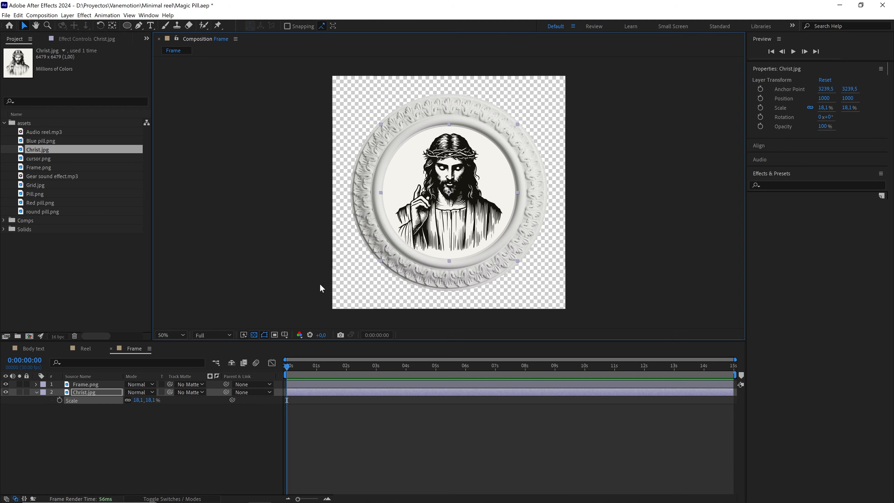
Hide the transparency grid, shift Christ.jpg sideways to Position X 1156 as a test, and undo the shift.
{"action": "left_click", "coordinate": [253, 335]}
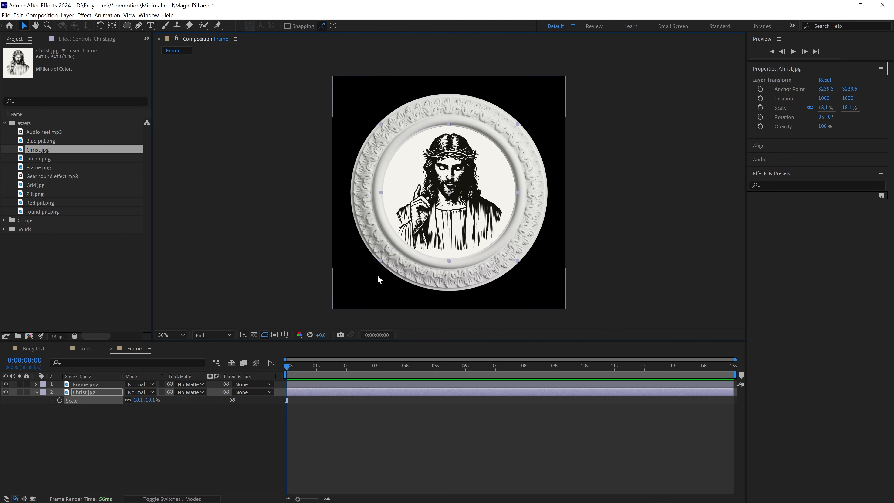
{"action": "left_click_drag", "start_coordinate": [437, 194], "coordinate": [455, 193]}
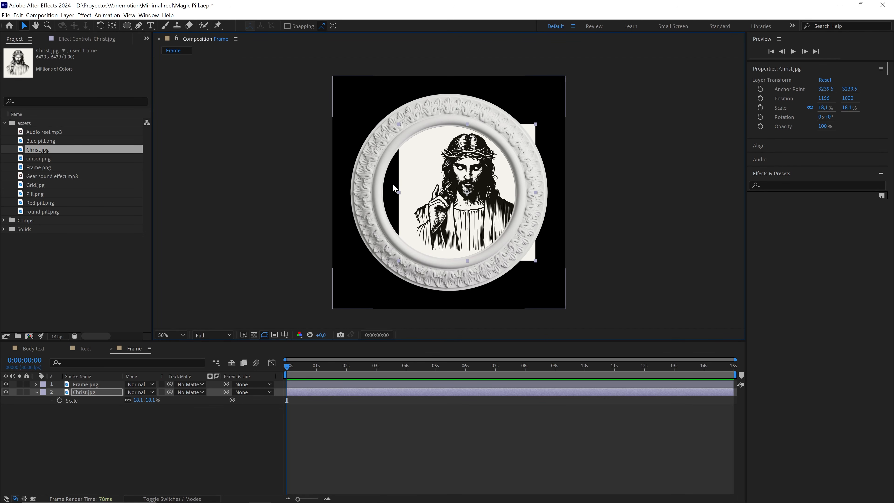
{"action": "key", "text": "ctrl+z"}
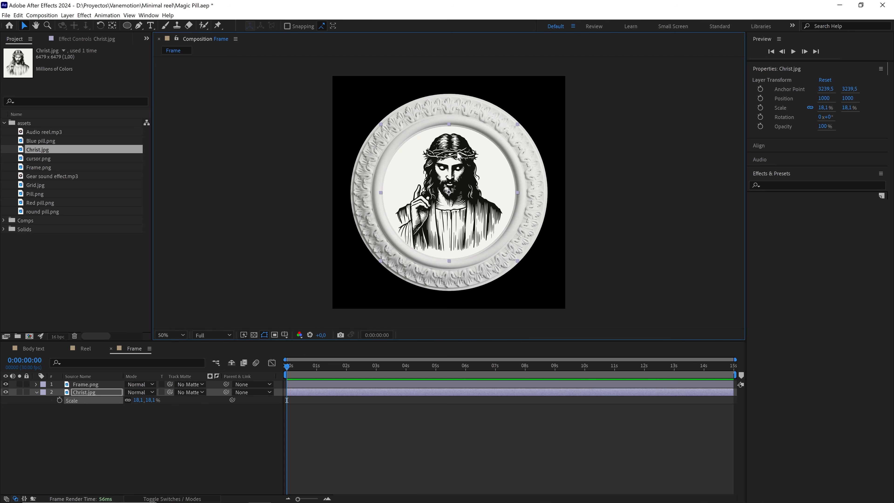
Return to the Reel composition and expand the Comps folder.
{"action": "left_click", "coordinate": [87, 348]}
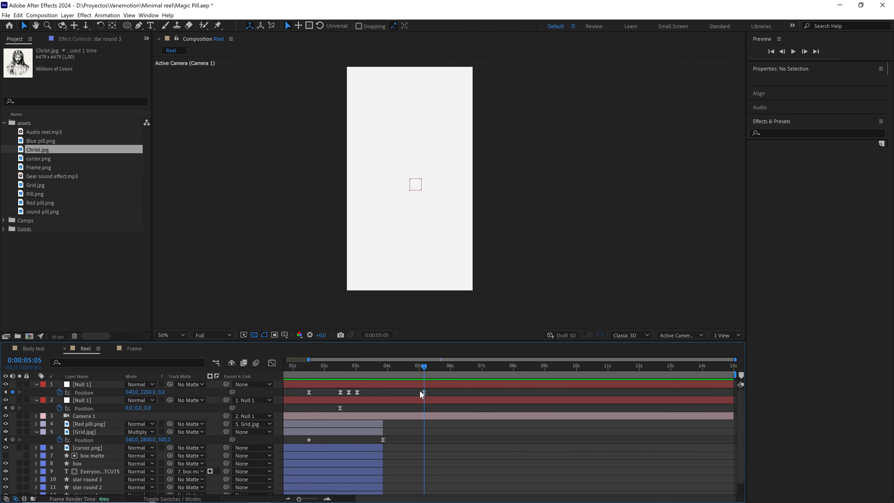
{"action": "left_click", "coordinate": [5, 221]}
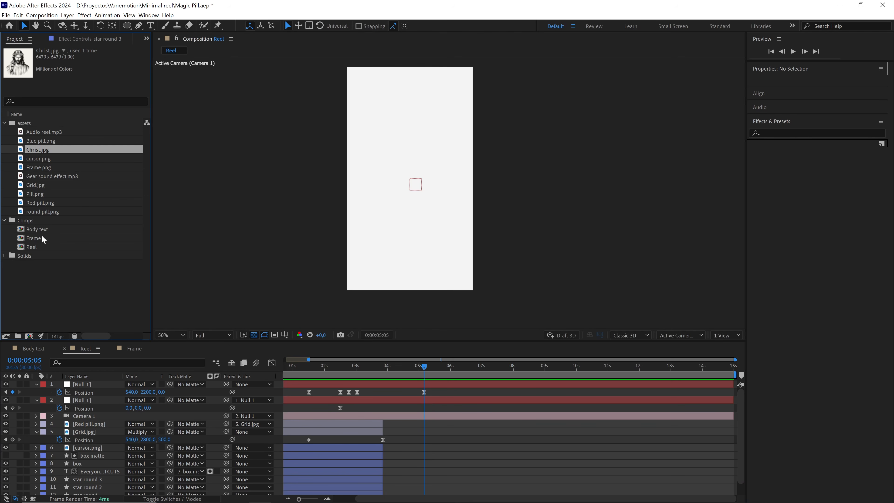
{"action": "left_click_drag", "start_coordinate": [41, 233], "coordinate": [97, 421]}
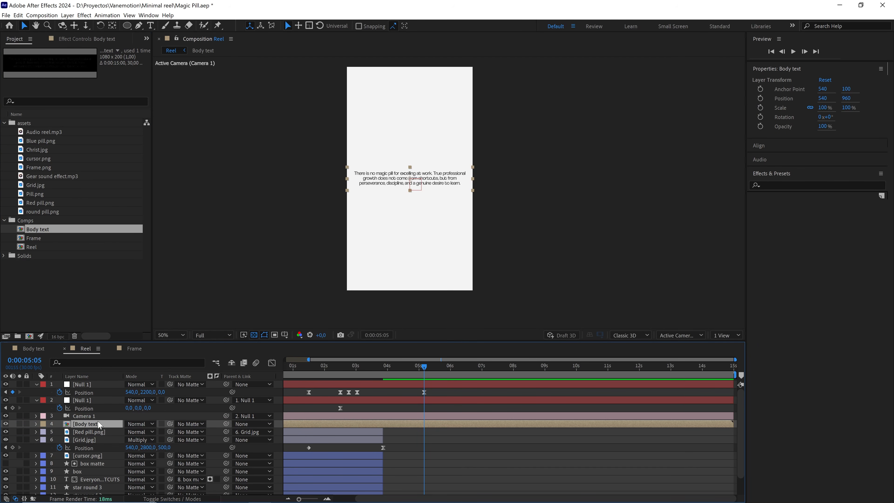
{"action": "key", "text": "F4"}
{"action": "left_click", "coordinate": [177, 424]}
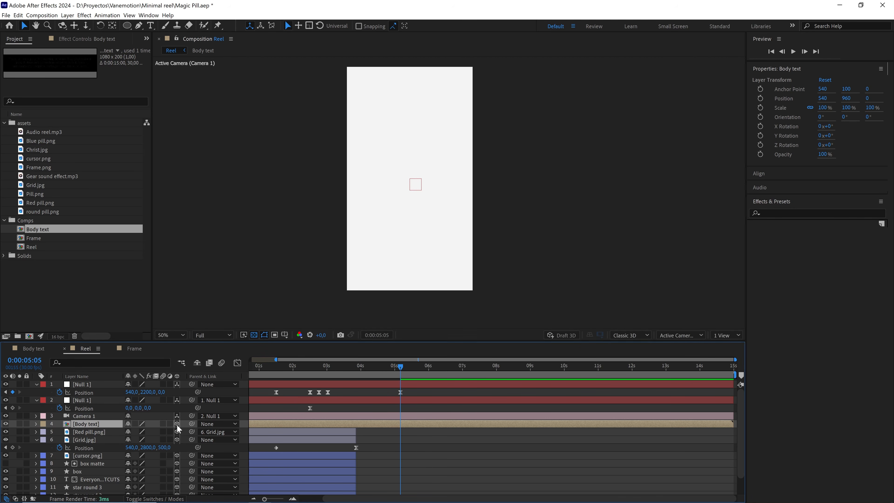
{"action": "key", "text": "ctrl+Home"}
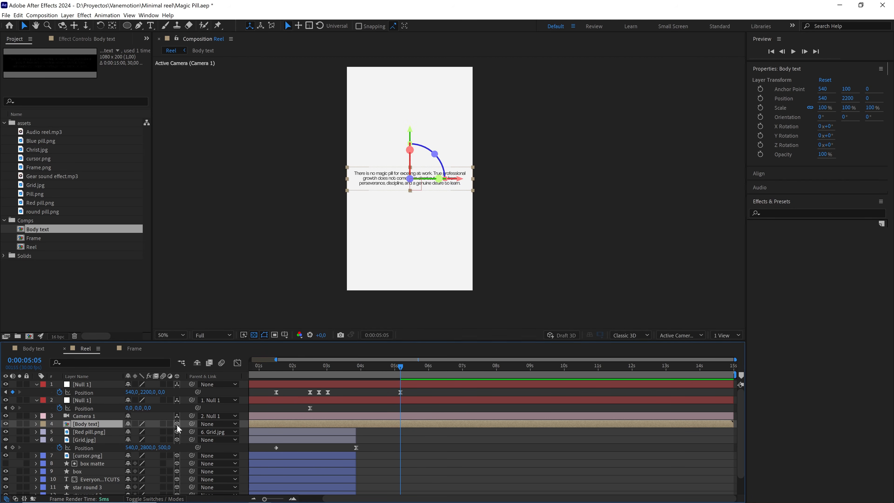
{"action": "key", "text": "ctrl+z"}
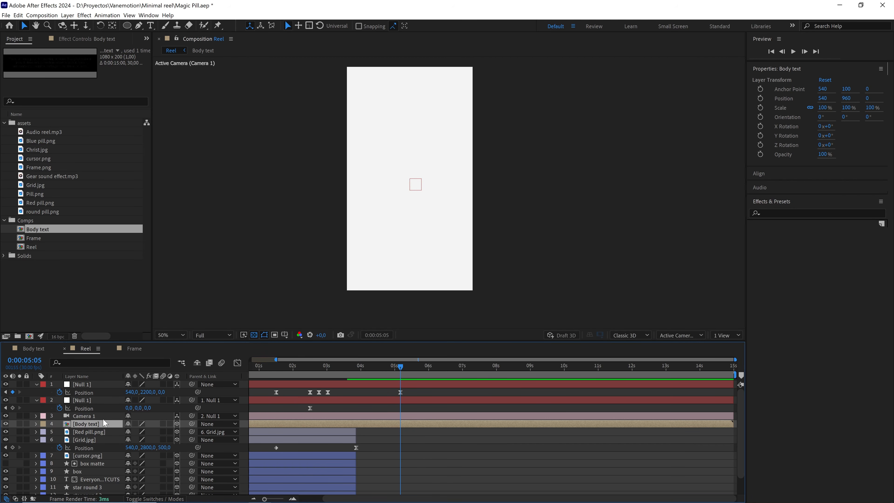
{"action": "key", "text": "ctrl+shift+z"}
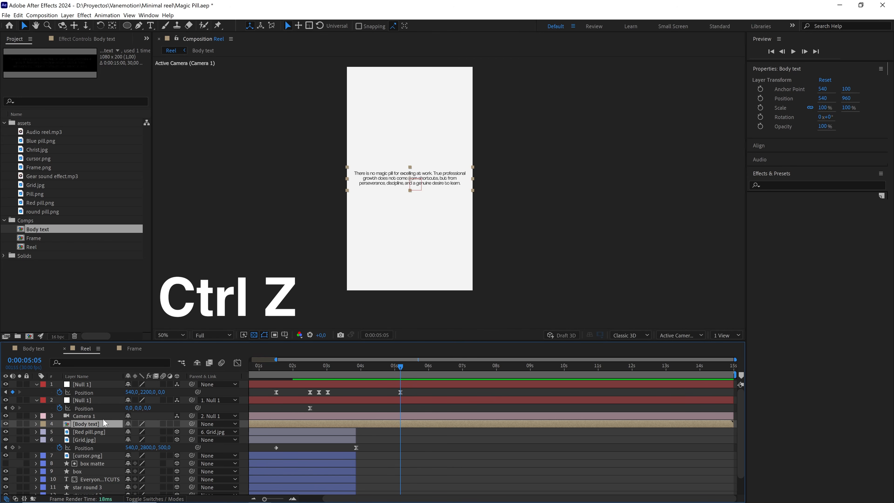
{"action": "key", "text": "Delete"}
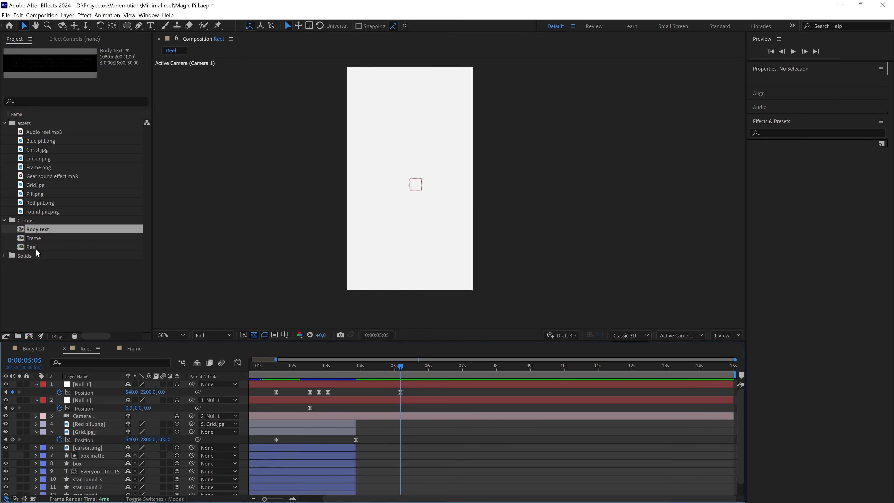
Add the Frame composition to Reel below Camera 1, make it a 3D layer, and center it in the view at Position Y 2200.
{"action": "left_click", "coordinate": [31, 238]}
{"action": "left_click_drag", "start_coordinate": [45, 237], "coordinate": [101, 420]}
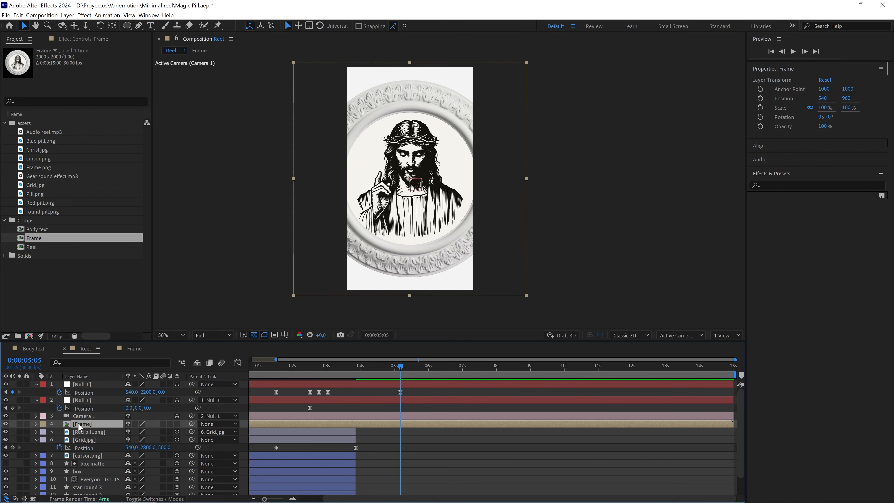
{"action": "left_click", "coordinate": [177, 424]}
{"action": "key", "text": "ctrl+Home"}
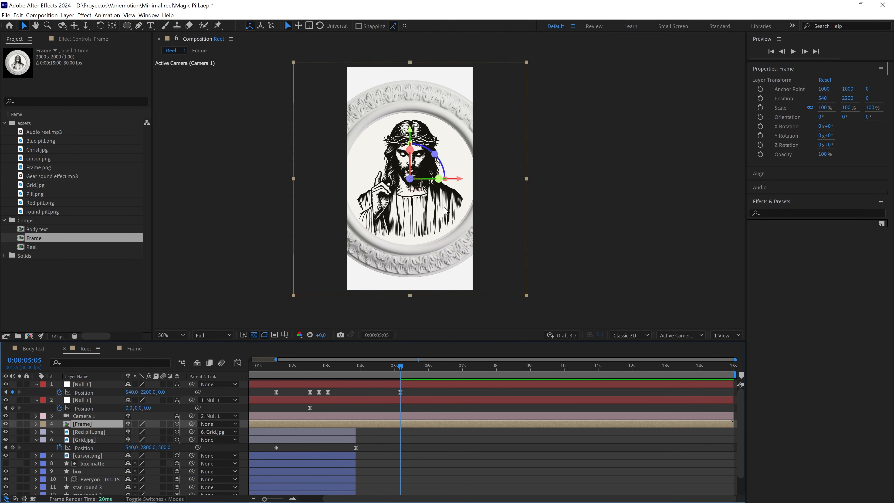
Scale the Frame layer uniformly to 45%.
{"action": "key", "text": "s"}
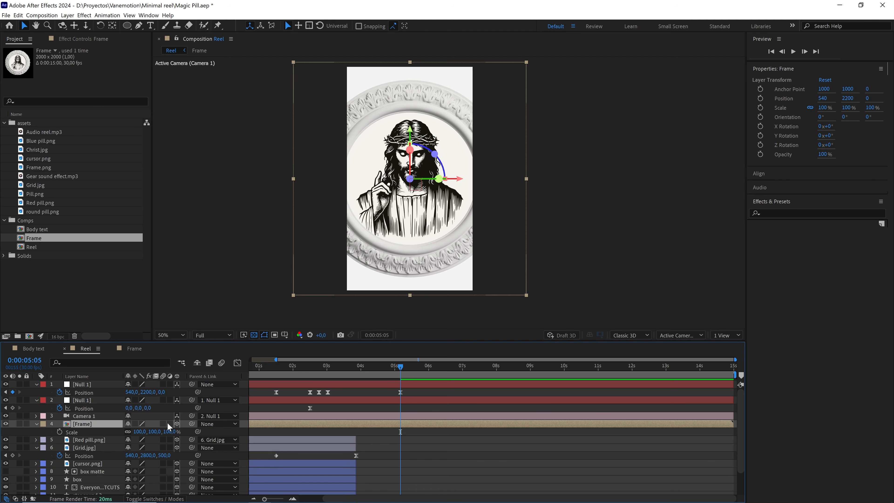
{"action": "left_click_drag", "start_coordinate": [164, 433], "coordinate": [160, 432]}
{"action": "left_click", "coordinate": [160, 432]}
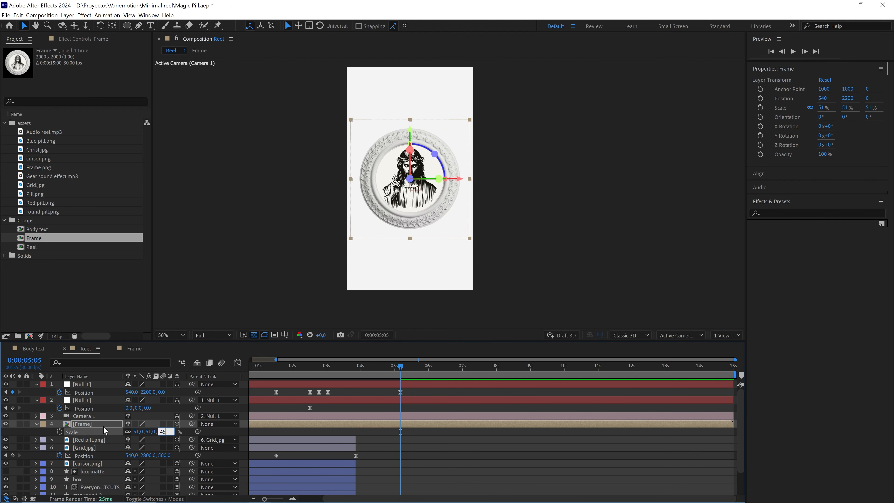
{"action": "type", "text": "45"}
{"action": "key", "text": "Return"}
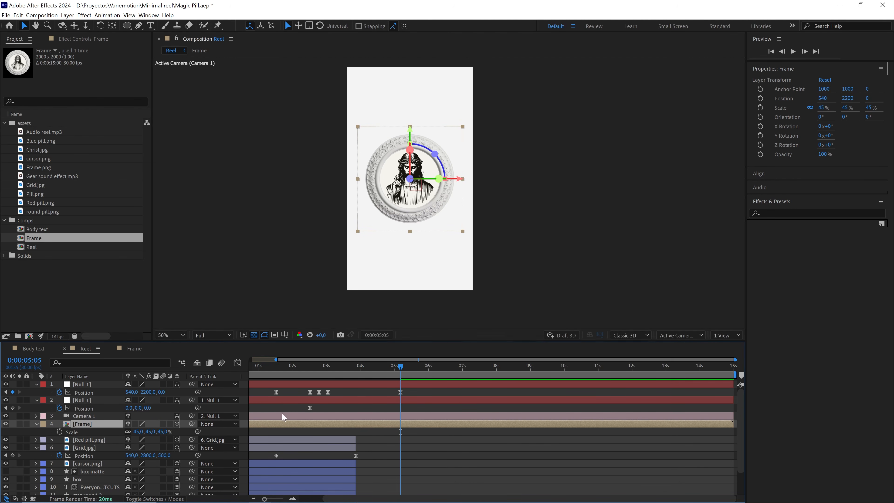
Preview the camera move from the red pill to the framed illustration, starting at about three seconds.
{"action": "left_click_drag", "start_coordinate": [379, 369], "coordinate": [334, 371]}
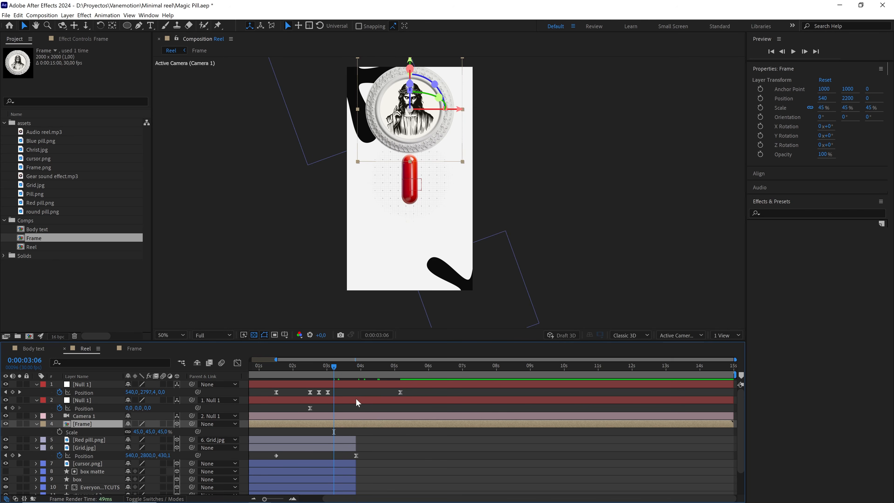
{"action": "key", "text": "space"}
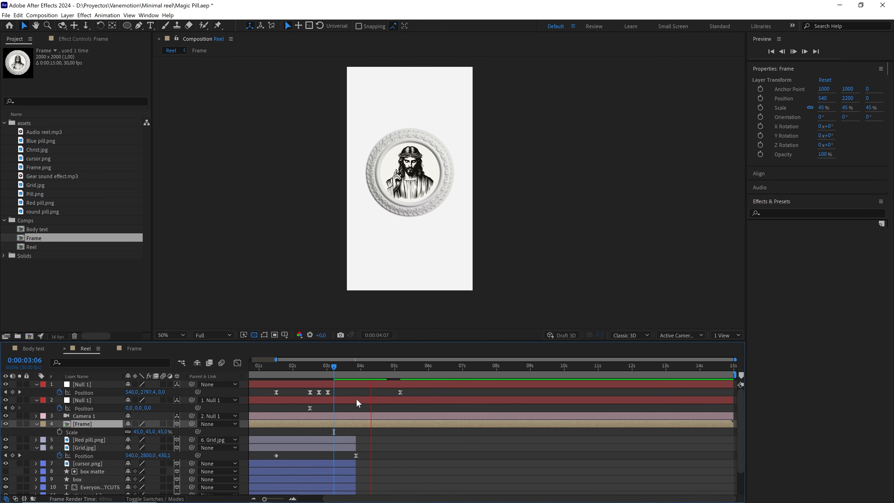
{"action": "left_click", "coordinate": [344, 368]}
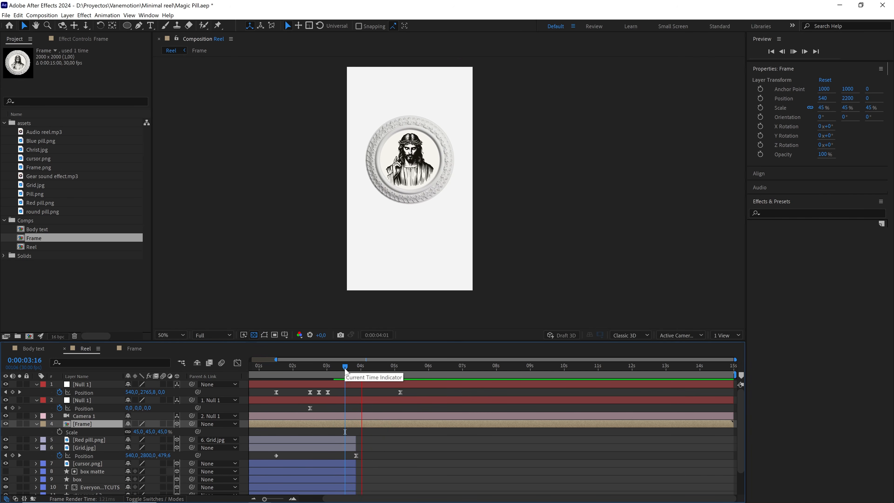
{"action": "key", "text": "space"}
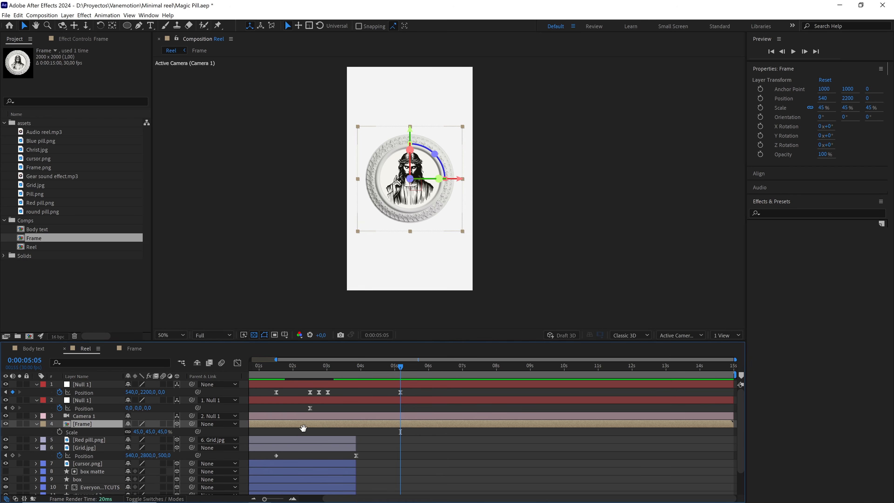
Trim the Frame layer's start to where the Red pill.png and Grid.jpg layers end, and preview the transition from 0:00:03:06.
{"action": "left_click_drag", "start_coordinate": [304, 428], "coordinate": [395, 419]}
{"action": "key", "text": "v"}
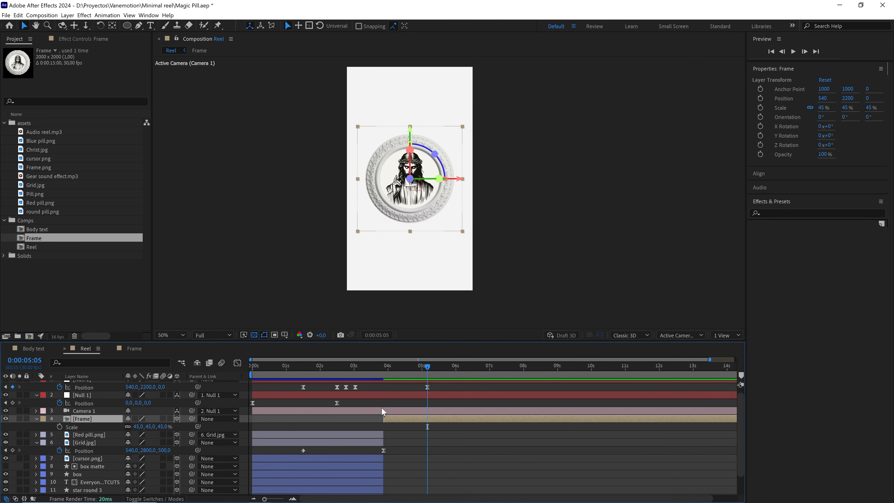
{"action": "left_click", "coordinate": [360, 369]}
{"action": "key", "text": "space"}
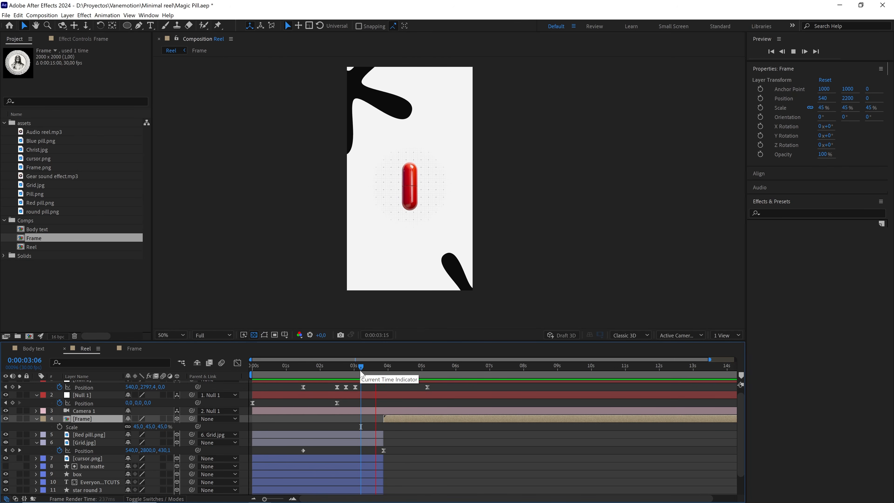
{"action": "left_click_drag", "start_coordinate": [383, 367], "coordinate": [427, 368]}
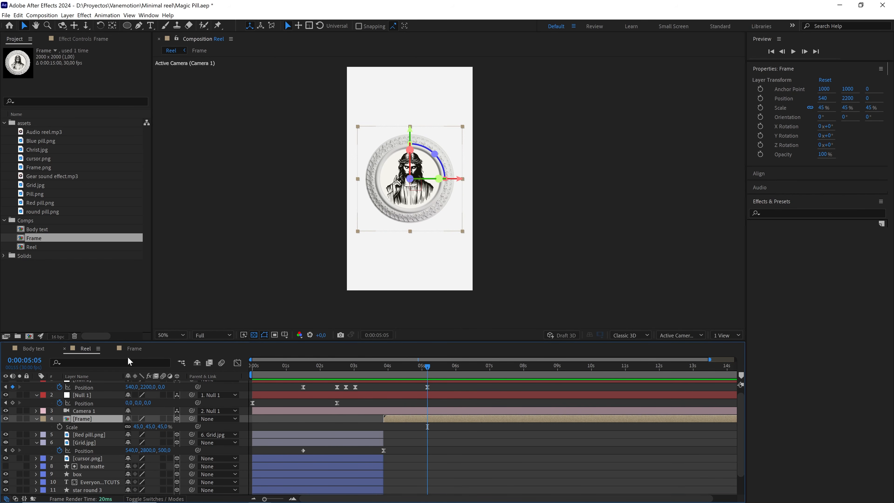
Set the Frame layer's label color to orange, replay the transition, and return to 0:00:05:05 with nothing selected.
{"action": "left_click", "coordinate": [44, 419]}
{"action": "left_click", "coordinate": [61, 369]}
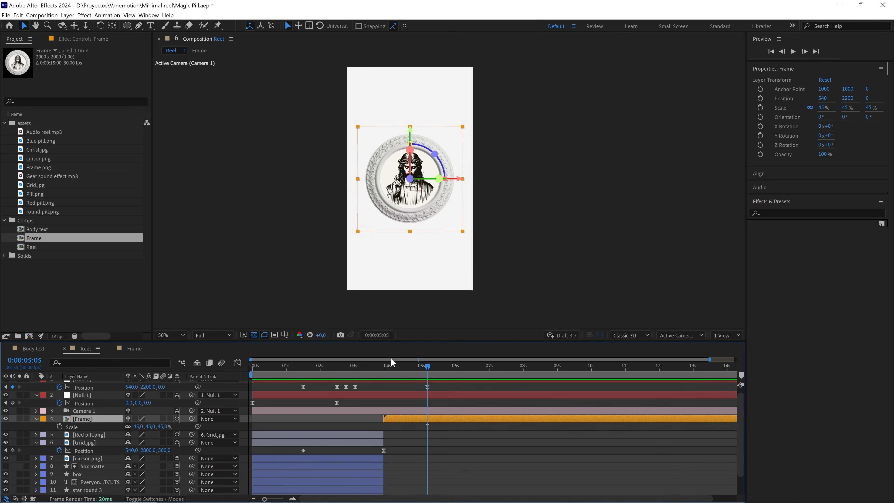
{"action": "left_click", "coordinate": [374, 365]}
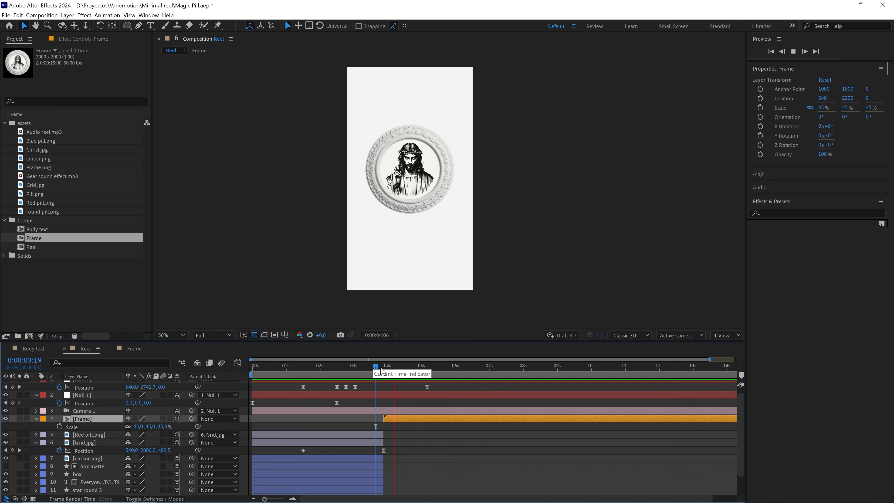
{"action": "left_click", "coordinate": [427, 372]}
{"action": "left_click", "coordinate": [438, 386]}
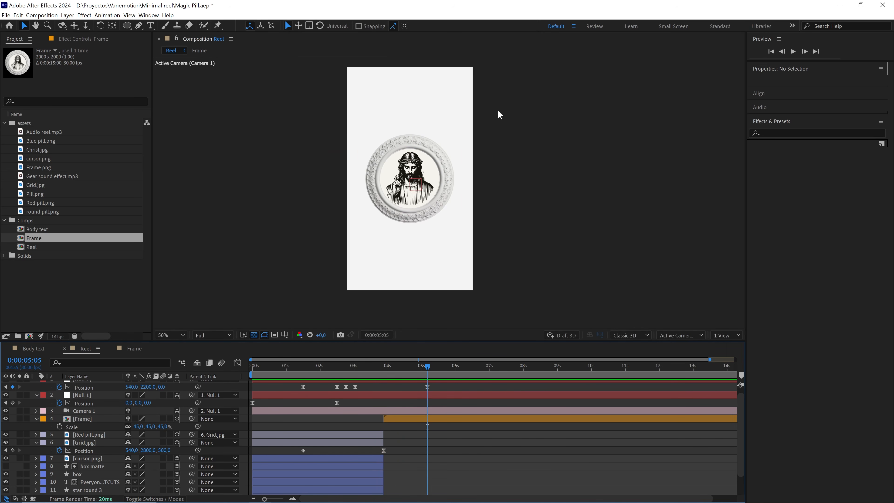
Draw an open curve with the Pen tool, descending from beyond the canvas's upper-left corner across the round frame to its other side.
{"action": "left_click", "coordinate": [142, 26]}
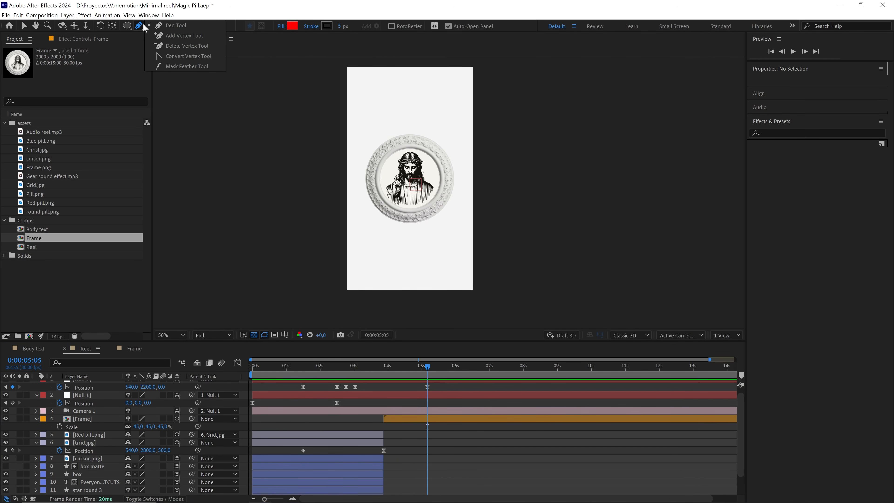
{"action": "left_click", "coordinate": [155, 27]}
{"action": "left_click", "coordinate": [276, 84]}
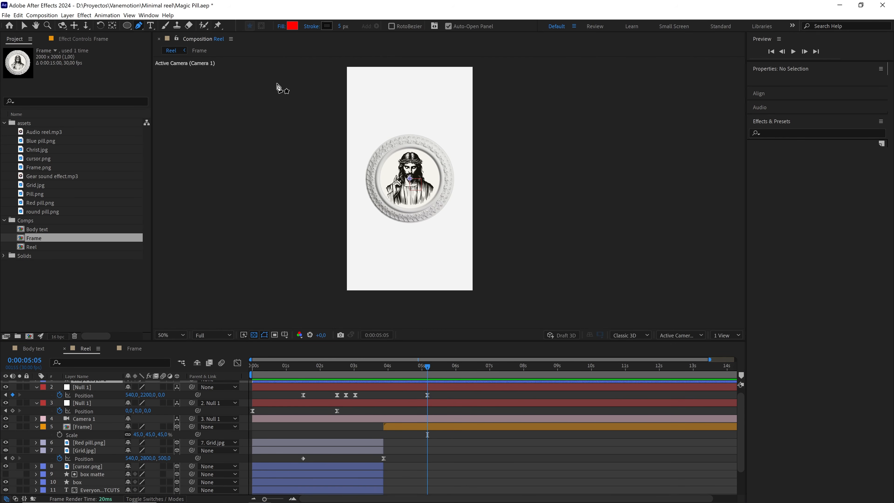
{"action": "left_click_drag", "start_coordinate": [495, 194], "coordinate": [669, 206]}
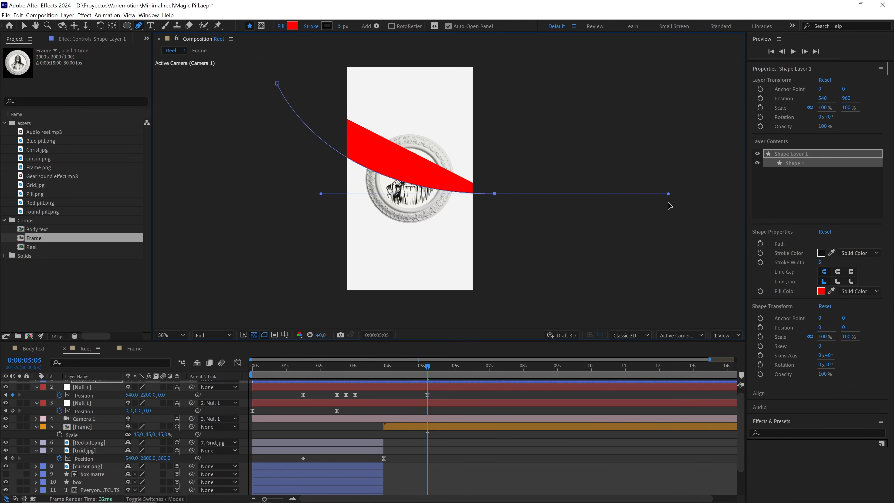
Remove the curve's fill and set its stroke width to 700 px.
{"action": "left_click", "coordinate": [281, 27]}
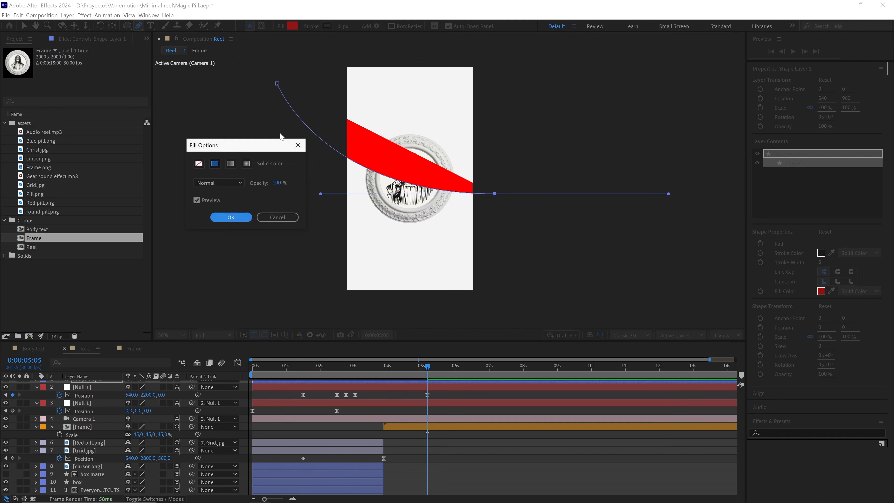
{"action": "left_click", "coordinate": [199, 163]}
{"action": "left_click", "coordinate": [231, 217]}
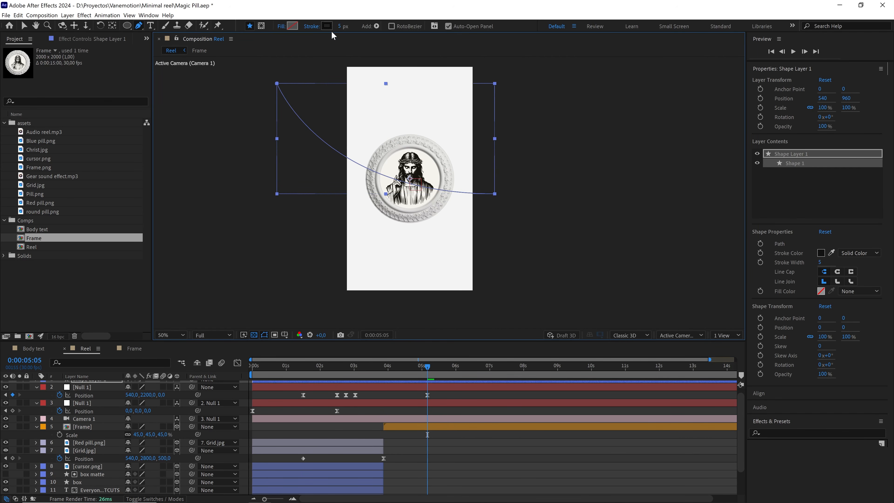
{"action": "left_click_drag", "start_coordinate": [340, 26], "coordinate": [374, 27]}
Tilt the direction handles of the curve's end point and move that point farther out beyond the canvas's right edge.
{"action": "left_click_drag", "start_coordinate": [496, 195], "coordinate": [378, 233]}
{"action": "left_click_drag", "start_coordinate": [567, 196], "coordinate": [571, 188]}
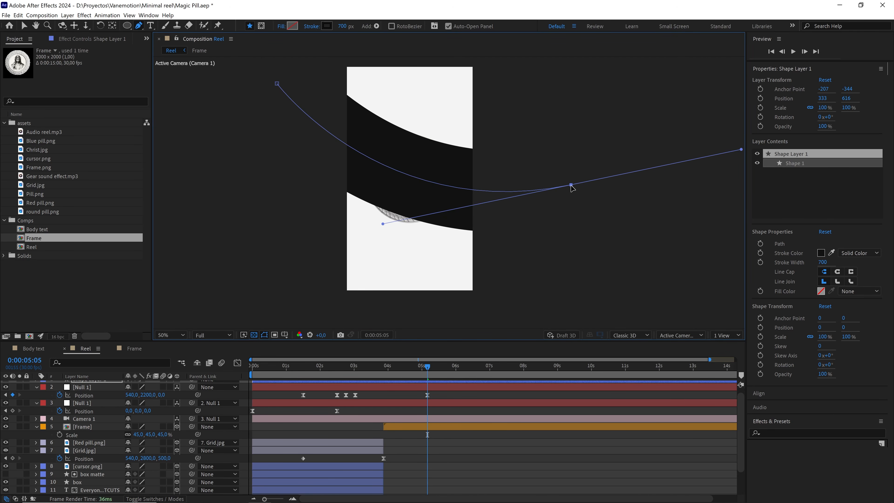
Rename the new shape layer as stroke and move it directly below Camera 1.
{"action": "scroll", "coordinate": [105, 384], "scroll_direction": "up", "scroll_amount": 1}
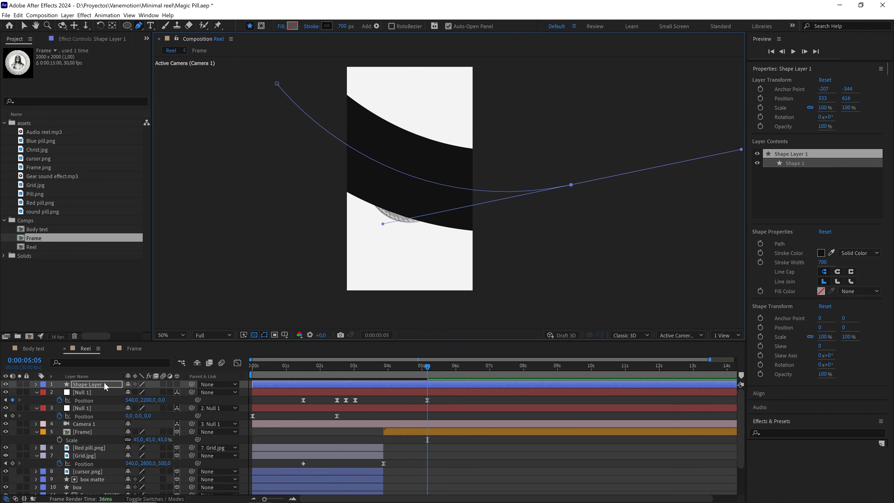
{"action": "left_click", "coordinate": [88, 384]}
{"action": "key", "text": "Return"}
{"action": "type", "text": "str"}
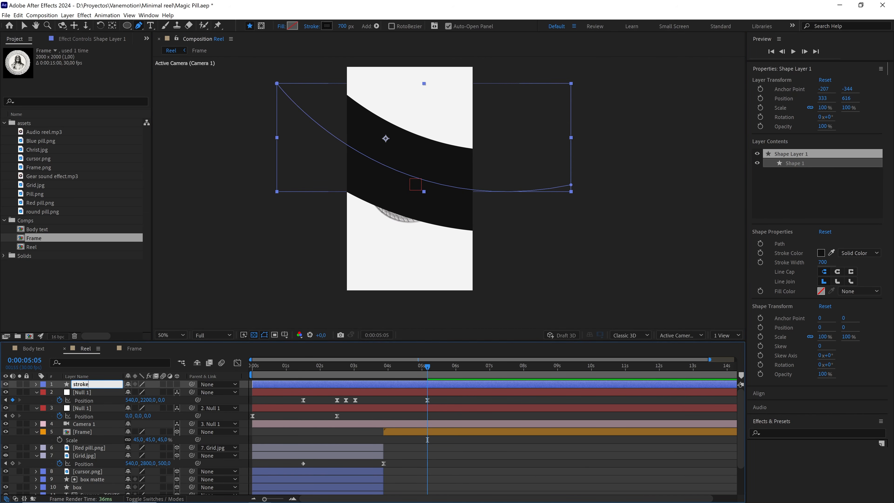
{"action": "type", "text": "oke"}
{"action": "left_click", "coordinate": [116, 393]}
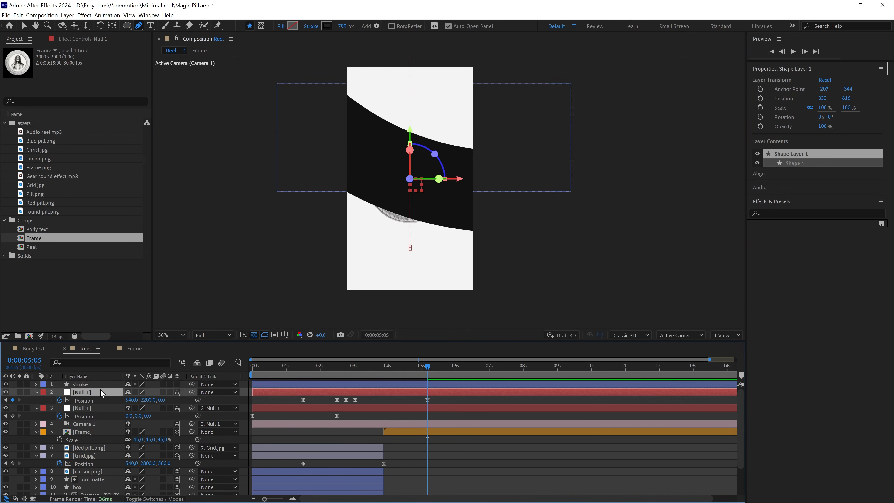
{"action": "left_click", "coordinate": [90, 384]}
{"action": "mouse_move", "coordinate": [86, 387]}
{"action": "left_mouse_down"}
{"action": "mouse_move", "coordinate": [106, 442]}
{"action": "mouse_move", "coordinate": [357, 438]}
{"action": "left_mouse_up"}
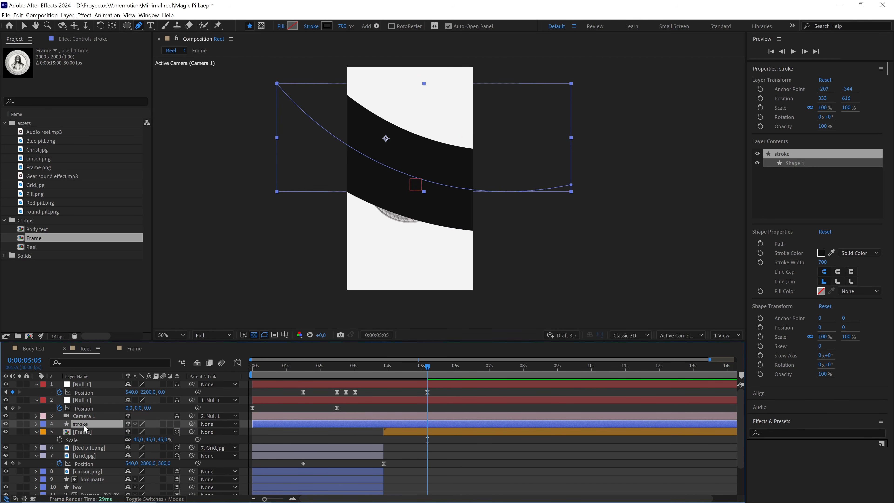
Set the stroke layer's label color to orange and trim its start to match the Frame layer.
{"action": "left_click", "coordinate": [43, 424]}
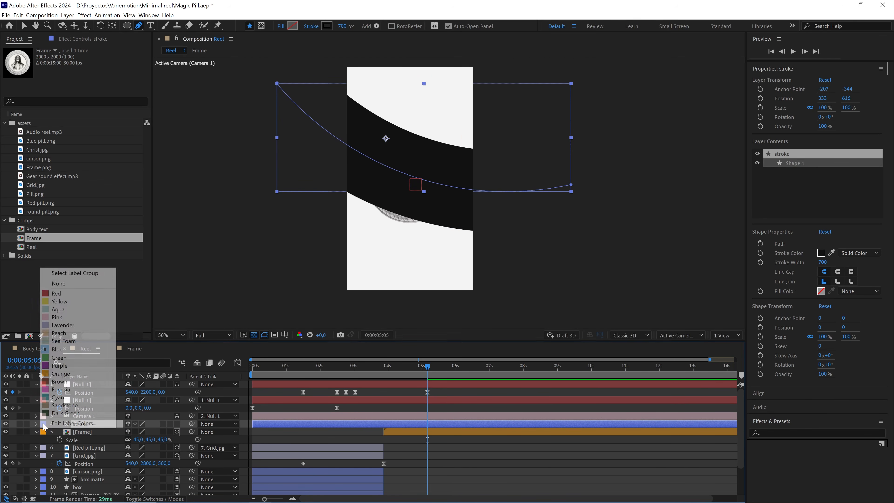
{"action": "left_click", "coordinate": [73, 374]}
{"action": "left_click_drag", "start_coordinate": [256, 426], "coordinate": [382, 423]}
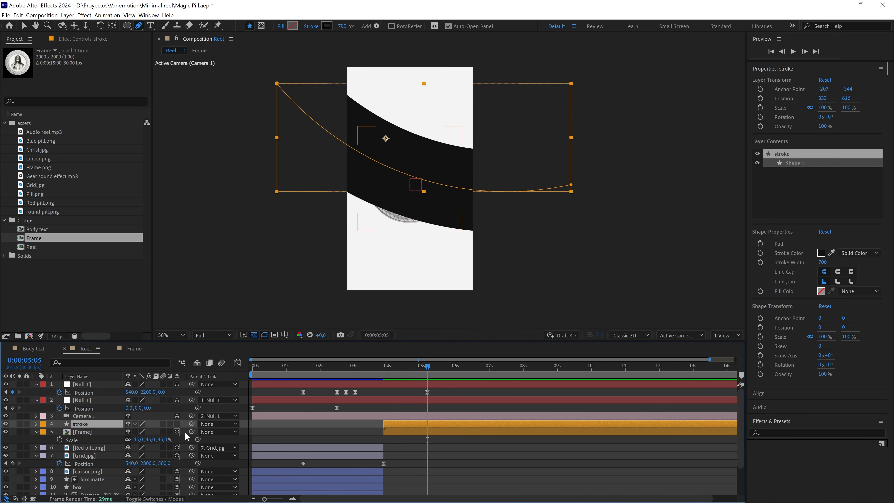
Make the stroke layer 3D, center it in the view and raise it to Position Y 2060, and place it beneath the Frame layer.
{"action": "left_click", "coordinate": [177, 424]}
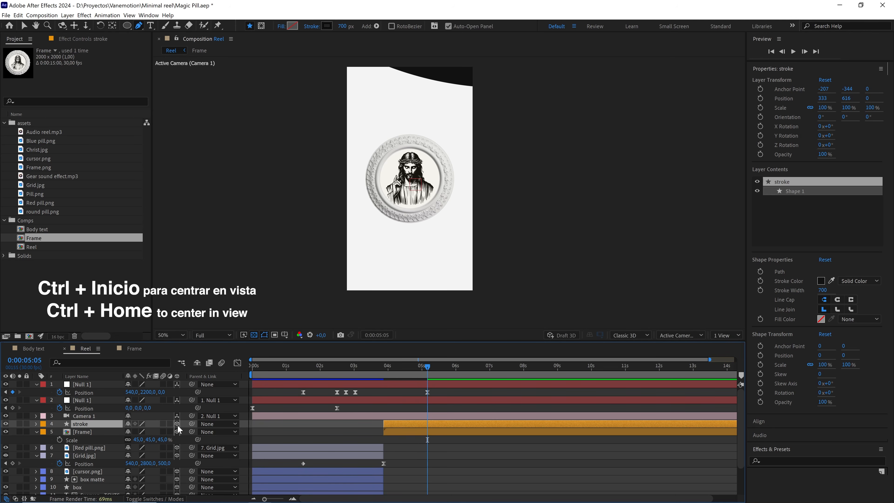
{"action": "key", "text": "ctrl+Home"}
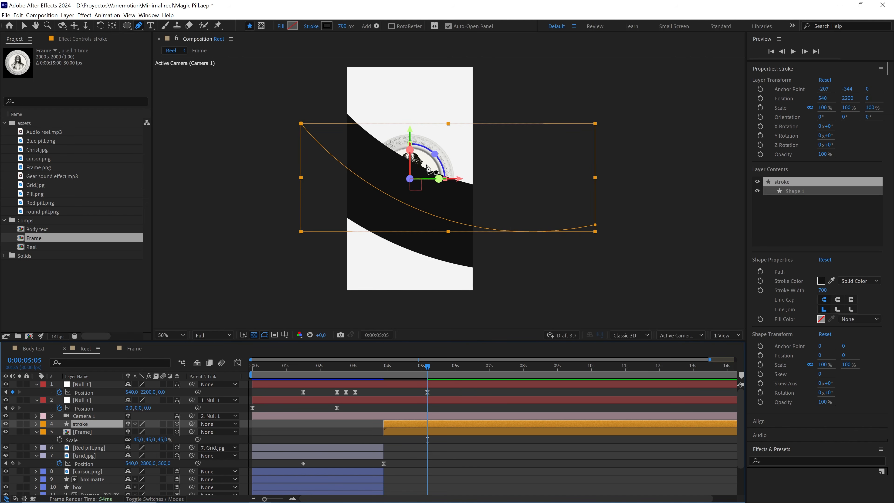
{"action": "key", "text": "v"}
{"action": "left_click_drag", "start_coordinate": [410, 131], "coordinate": [410, 115]}
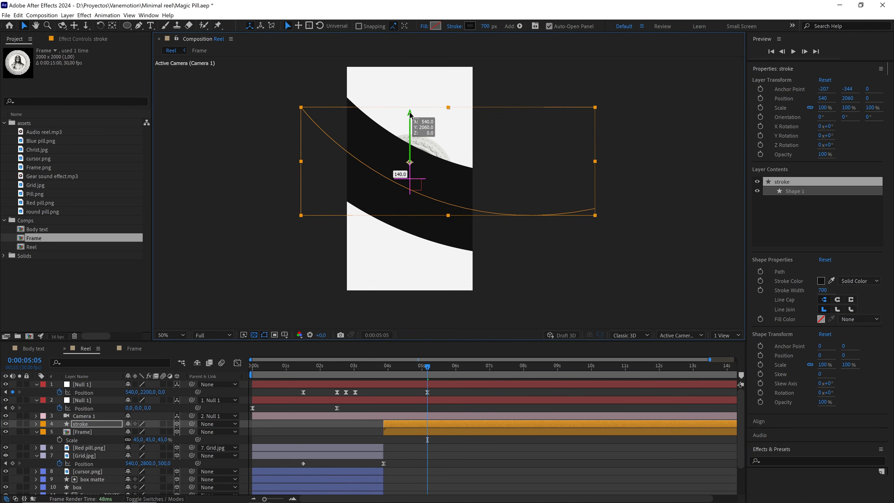
{"action": "left_click_drag", "start_coordinate": [92, 424], "coordinate": [94, 439]}
Set the Taper Start Length of Stroke 1 in the stroke layer to 100%.
{"action": "left_click", "coordinate": [37, 440]}
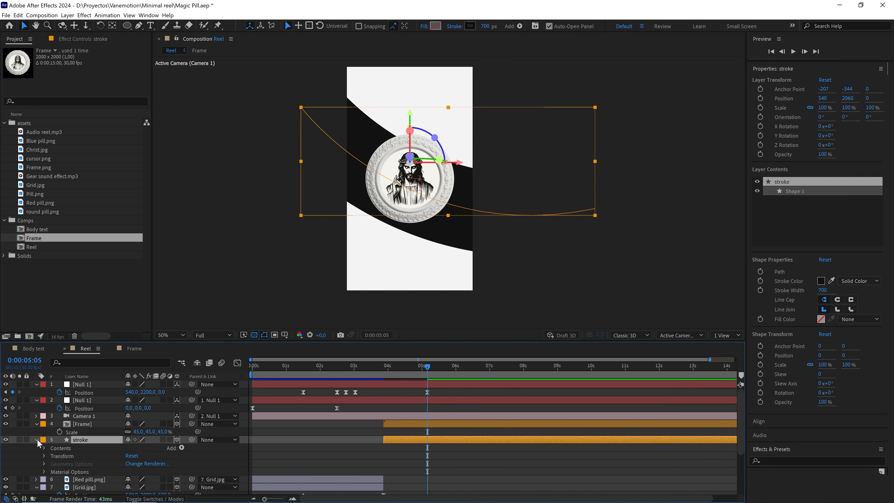
{"action": "left_click", "coordinate": [44, 449]}
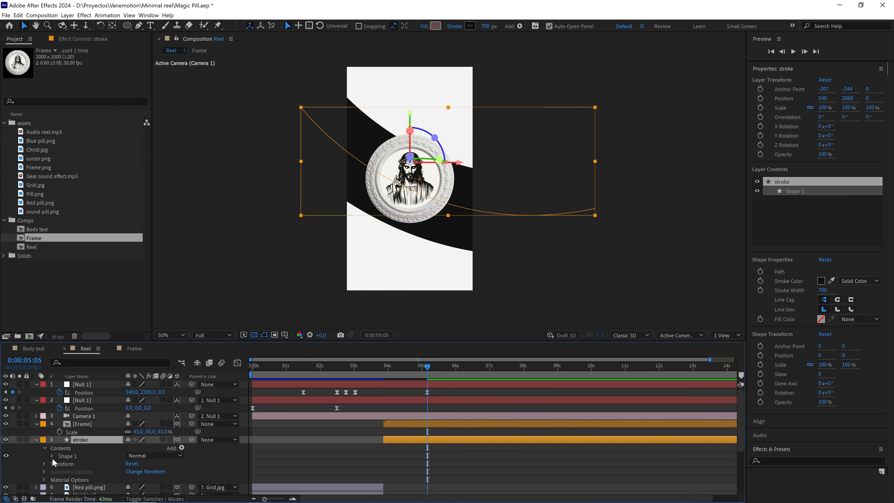
{"action": "left_click", "coordinate": [52, 456]}
{"action": "scroll", "coordinate": [80, 480], "scroll_direction": "down", "scroll_amount": 3}
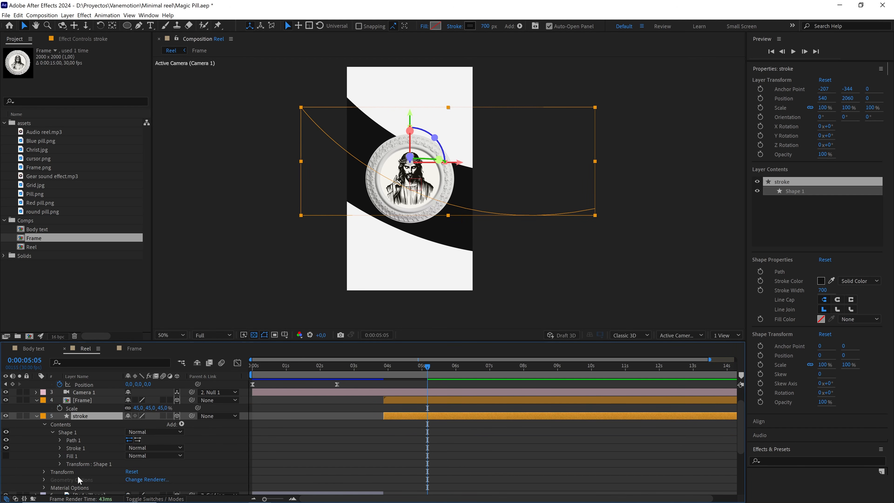
{"action": "left_click", "coordinate": [60, 448]}
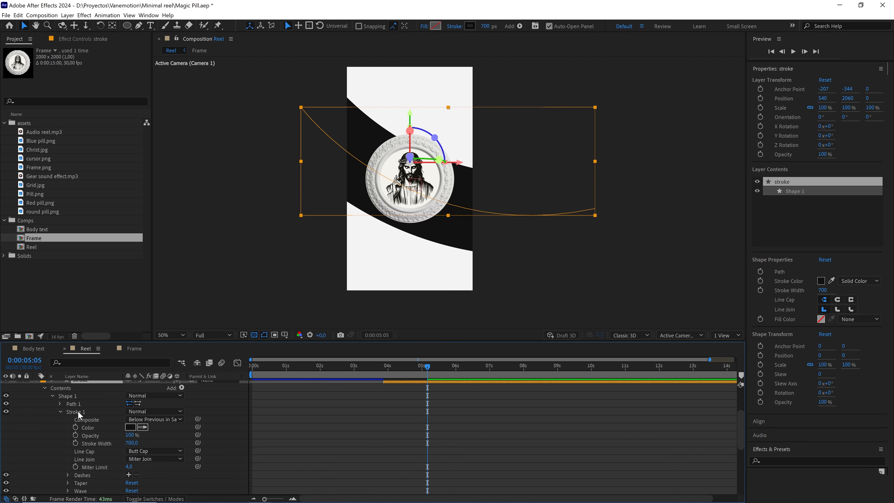
{"action": "scroll", "coordinate": [114, 462], "scroll_direction": "down", "scroll_amount": 3}
{"action": "left_click", "coordinate": [67, 458]}
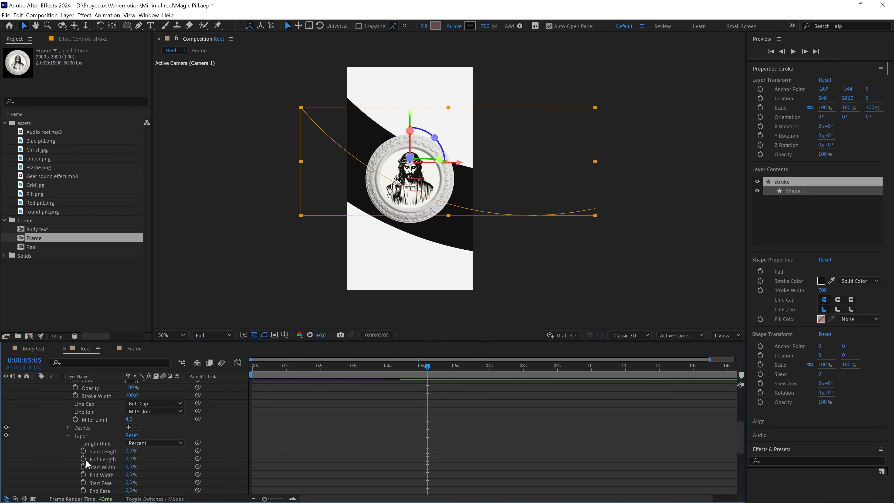
{"action": "left_click_drag", "start_coordinate": [132, 454], "coordinate": [141, 452]}
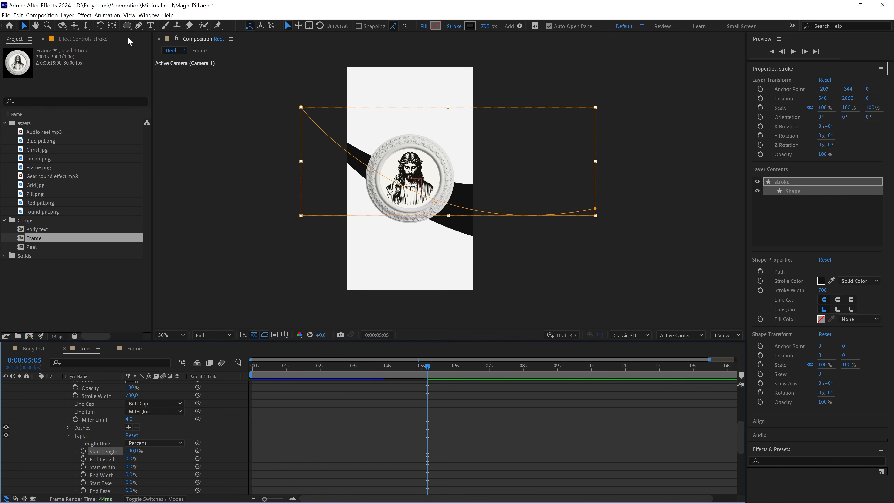
Move the stroke path's start point farther up and outward, and pull the end point's inner handle downward to deepen the curve.
{"action": "left_click", "coordinate": [139, 25]}
{"action": "left_click_drag", "start_coordinate": [302, 108], "coordinate": [288, 87]}
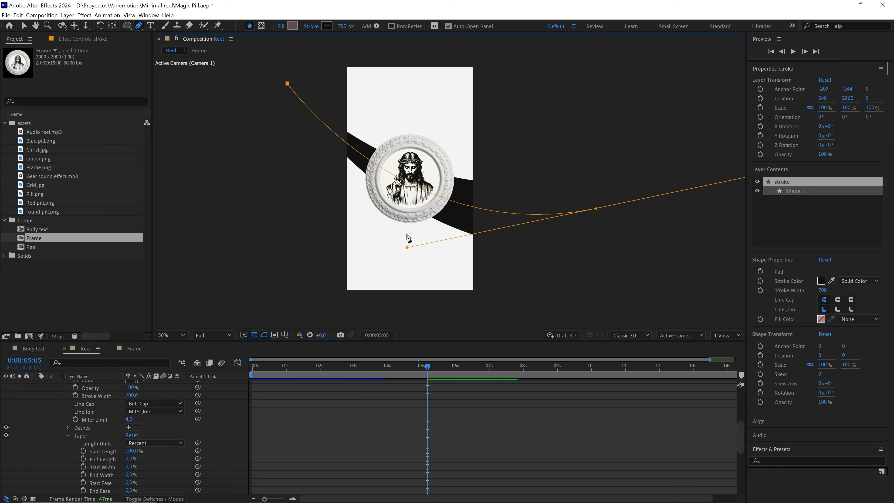
{"action": "left_click_drag", "start_coordinate": [407, 248], "coordinate": [397, 275]}
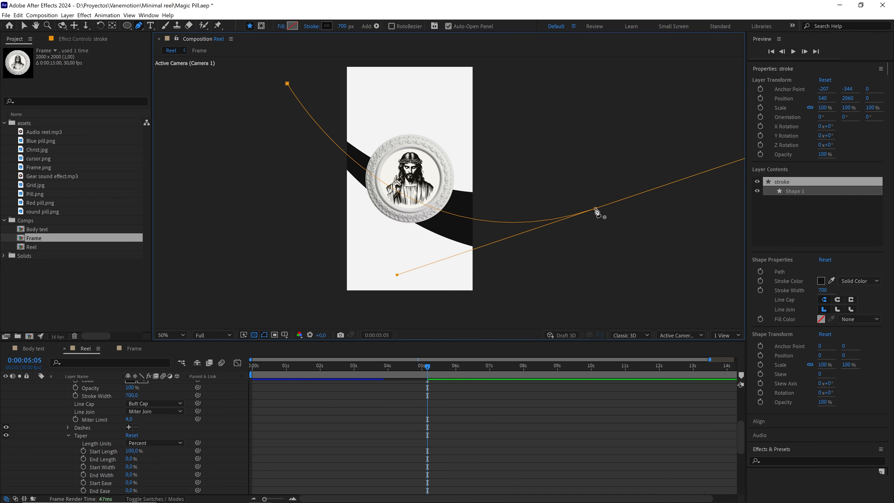
Move the stroke path's end point up and inward, nudge its start point slightly, and preview the transition to the framed illustration.
{"action": "mouse_move", "coordinate": [595, 209]}
{"action": "left_mouse_down"}
{"action": "mouse_move", "coordinate": [594, 189]}
{"action": "mouse_move", "coordinate": [569, 188]}
{"action": "left_mouse_up"}
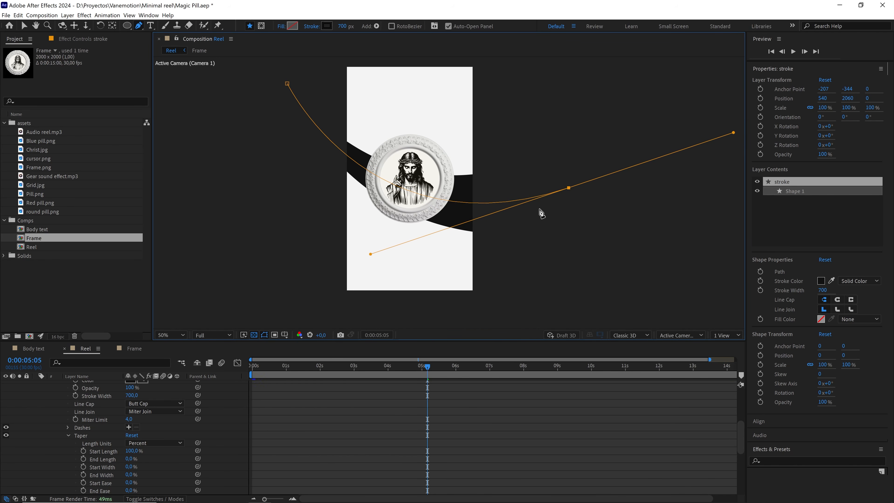
{"action": "left_click", "coordinate": [288, 83]}
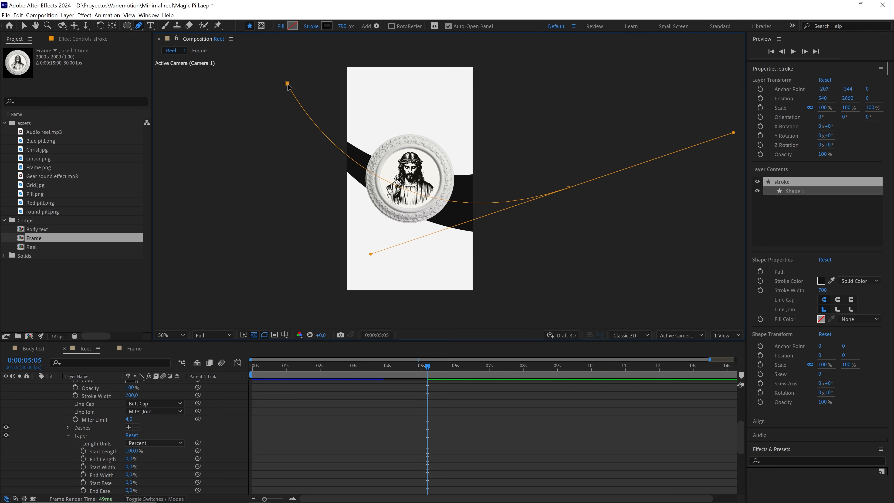
{"action": "left_click_drag", "start_coordinate": [288, 85], "coordinate": [290, 87]}
{"action": "scroll", "coordinate": [116, 402], "scroll_direction": "up", "scroll_amount": 3}
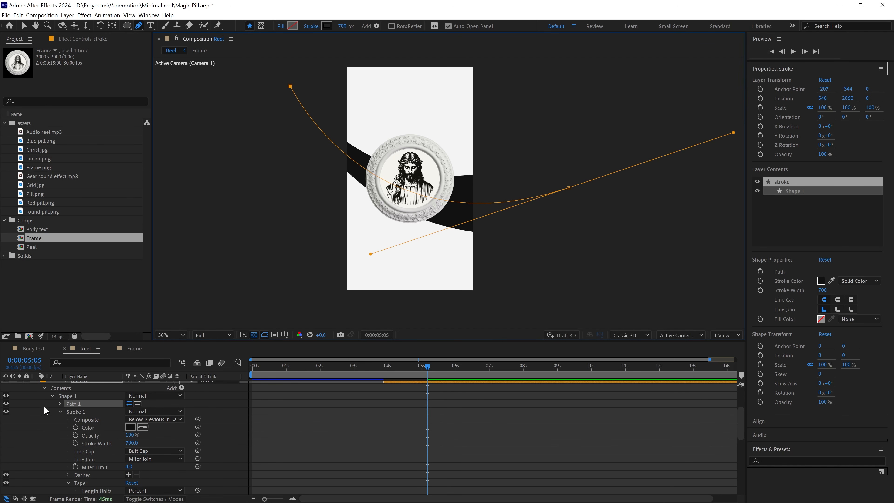
{"action": "scroll", "coordinate": [44, 411], "scroll_direction": "up", "scroll_amount": 3}
{"action": "left_click", "coordinate": [35, 427]}
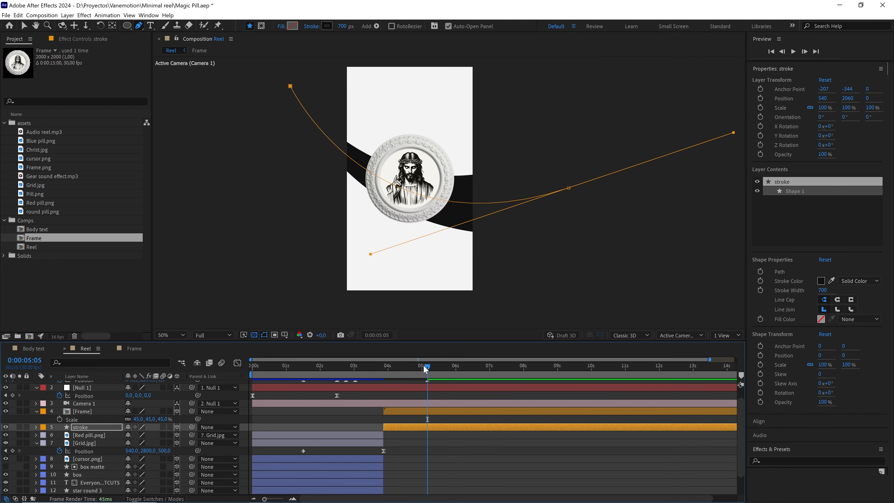
{"action": "left_click_drag", "start_coordinate": [428, 372], "coordinate": [365, 371]}
{"action": "left_click", "coordinate": [388, 394]}
{"action": "key", "text": "space"}
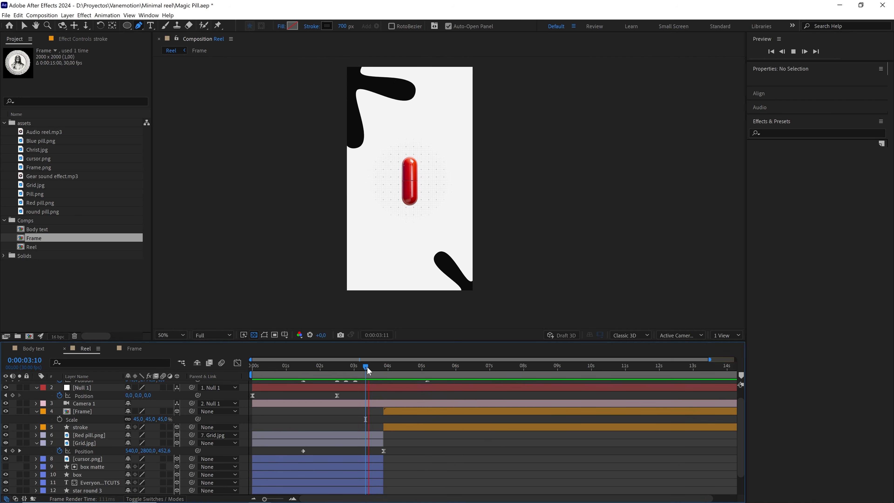
{"action": "key", "text": "space"}
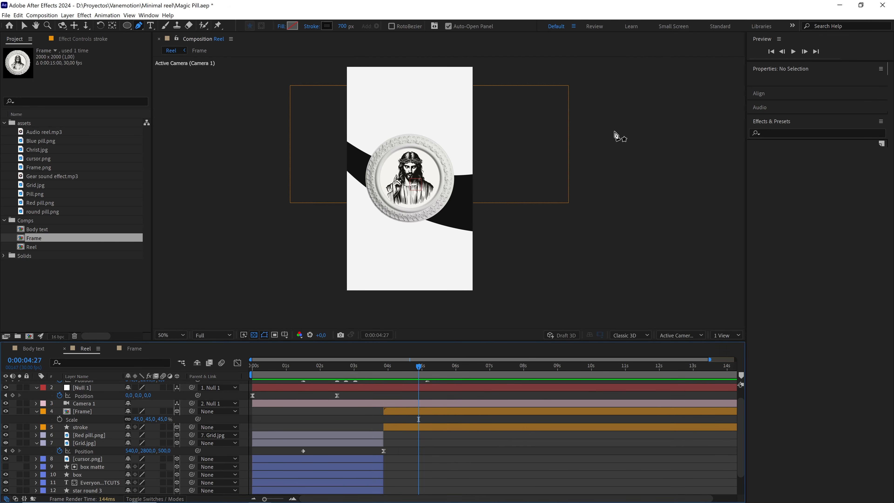
Raise the stroke path's end point a little further, replay the transition, and return to 0:00:05:05.
{"action": "left_click", "coordinate": [401, 428]}
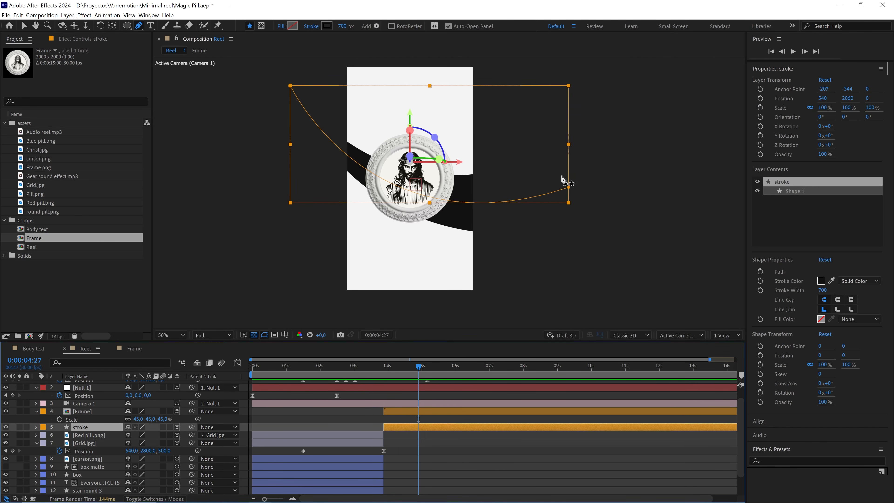
{"action": "key", "text": "v"}
{"action": "left_click", "coordinate": [569, 187]}
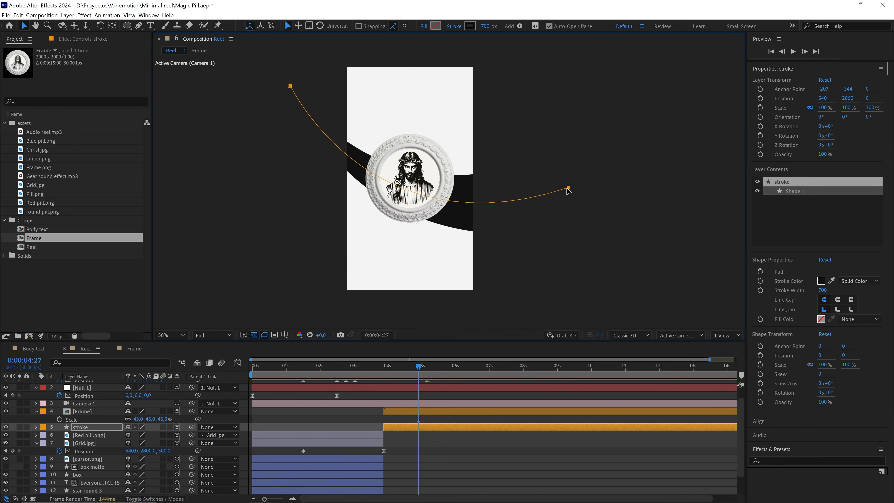
{"action": "left_click", "coordinate": [568, 187], "text": "alt"}
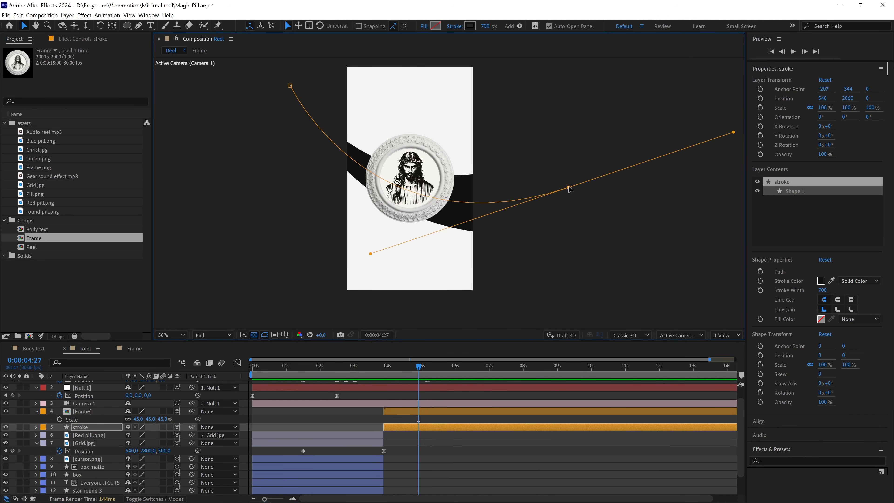
{"action": "left_click_drag", "start_coordinate": [569, 189], "coordinate": [572, 178]}
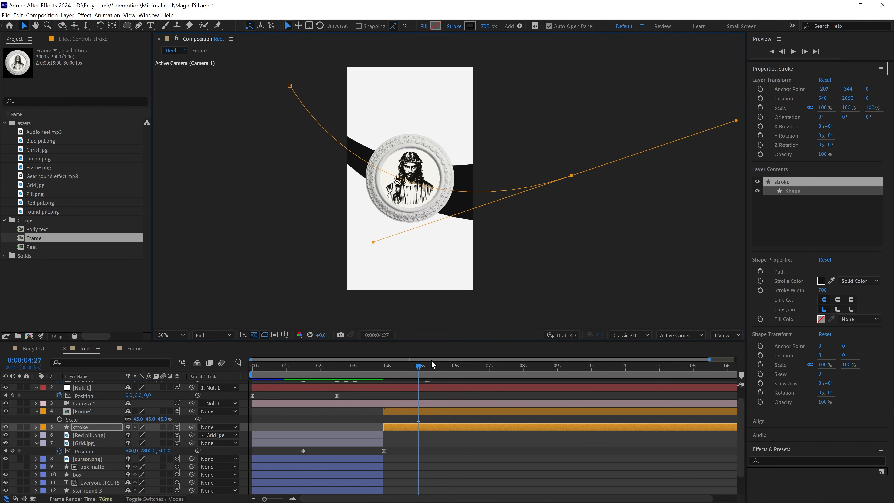
{"action": "left_click_drag", "start_coordinate": [409, 369], "coordinate": [374, 373]}
{"action": "left_click", "coordinate": [418, 395]}
{"action": "key", "text": "space"}
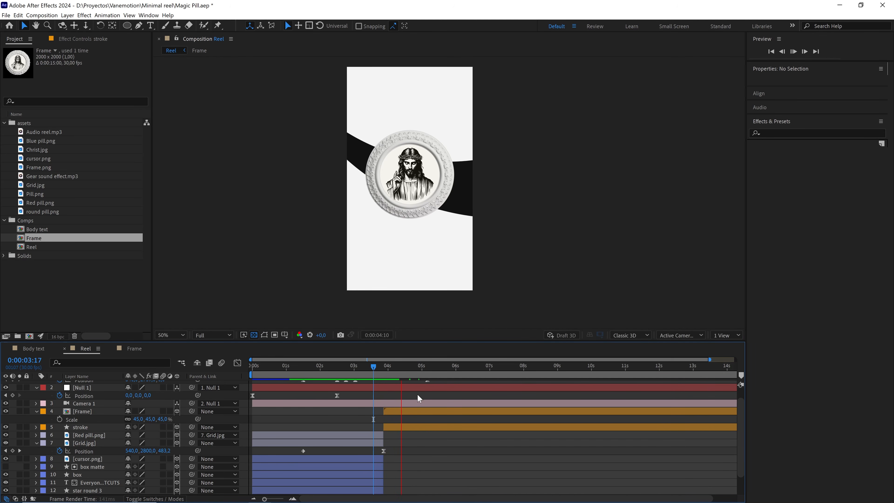
{"action": "left_click_drag", "start_coordinate": [413, 366], "coordinate": [424, 369]}
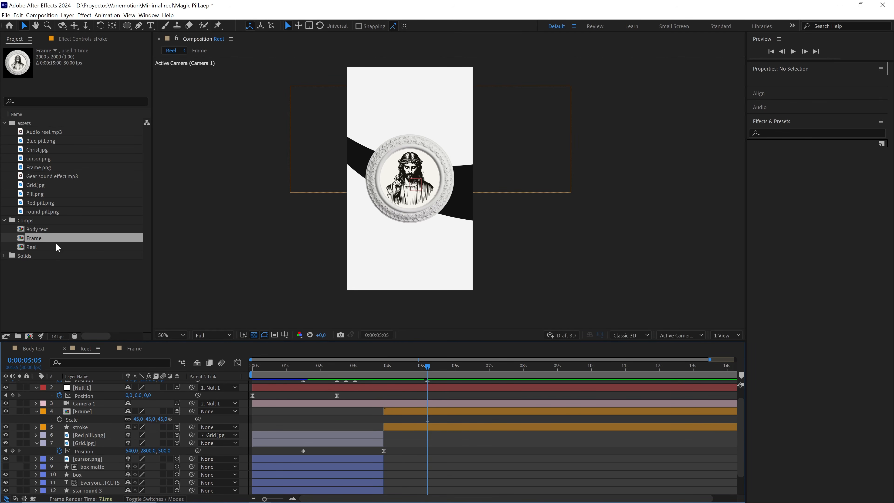
Copy the paragraph text from the Body text composition and return to the Reel composition.
{"action": "left_click", "coordinate": [40, 231]}
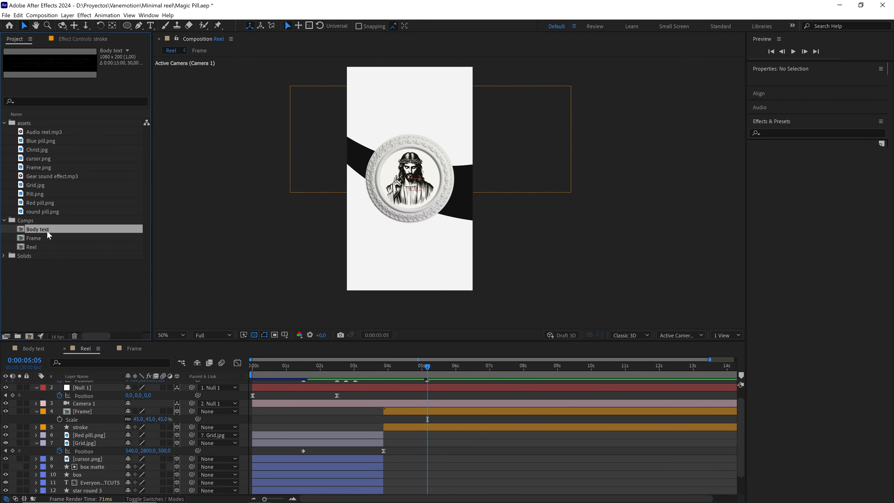
{"action": "double_click", "coordinate": [46, 228]}
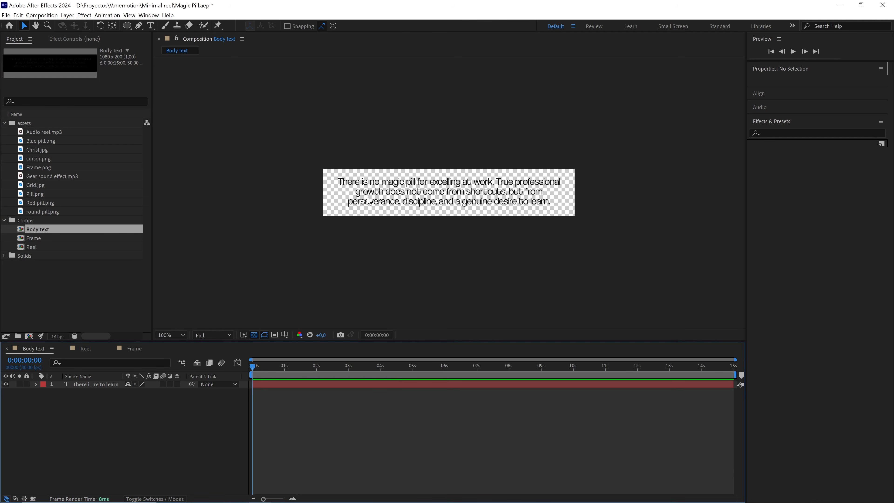
{"action": "double_click", "coordinate": [392, 197]}
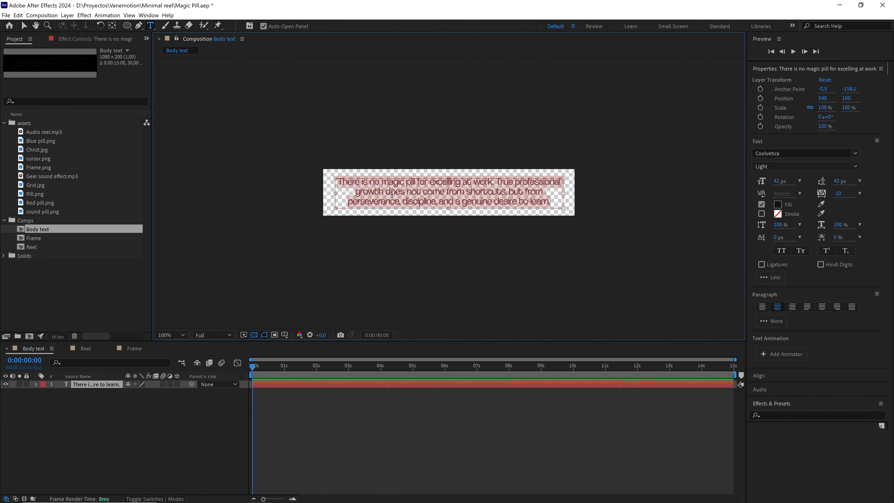
{"action": "key", "text": "ctrl+c"}
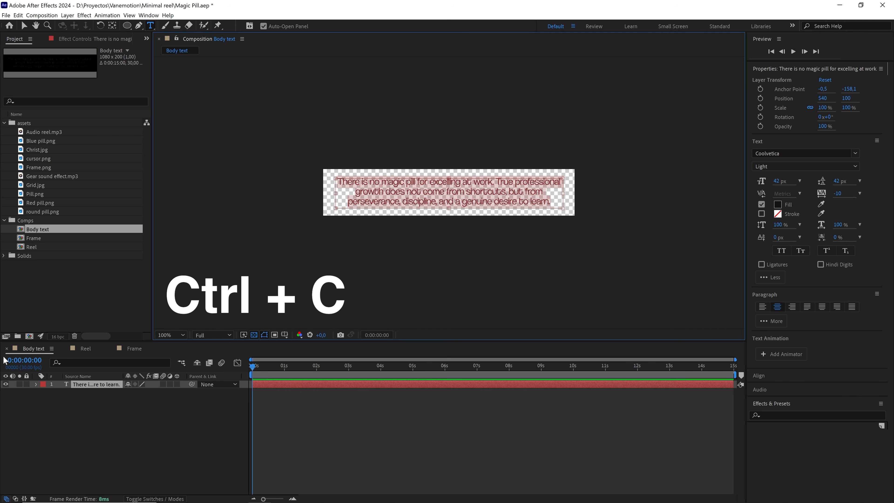
{"action": "left_click", "coordinate": [86, 348]}
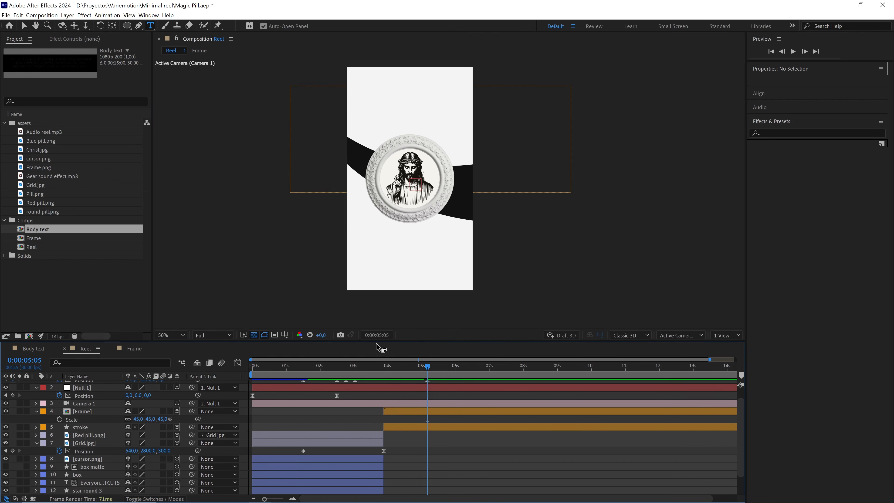
Show the Title/Action Safe guides and paste the paragraph into a text box spanning the title-safe width just below the frame, fitting its height.
{"action": "left_click", "coordinate": [152, 29]}
{"action": "left_click", "coordinate": [166, 26]}
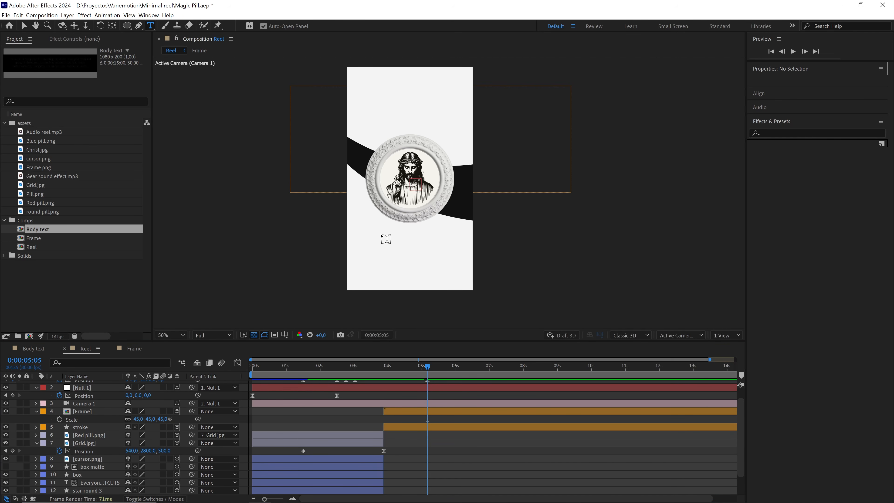
{"action": "left_click", "coordinate": [285, 335]}
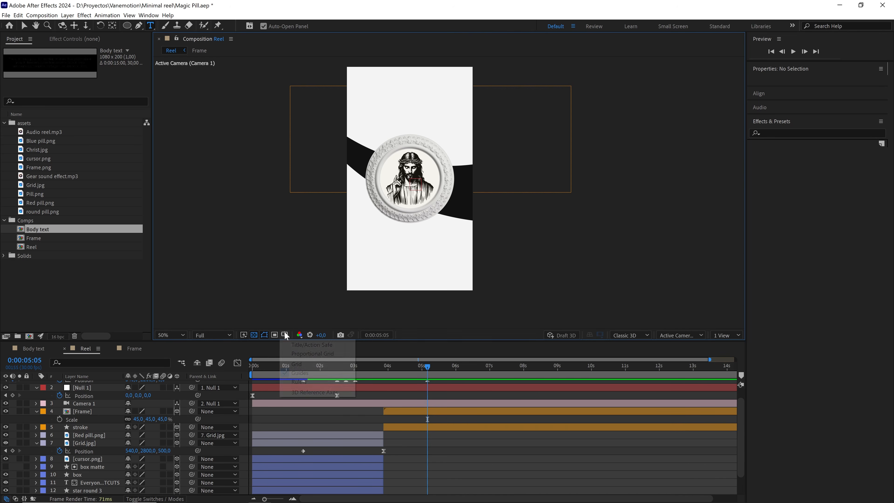
{"action": "left_click", "coordinate": [310, 344]}
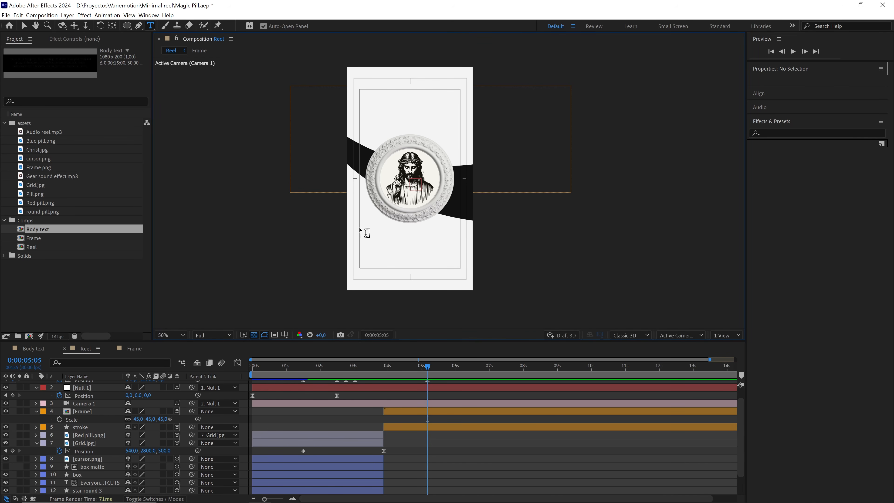
{"action": "left_click_drag", "start_coordinate": [360, 229], "coordinate": [460, 257]}
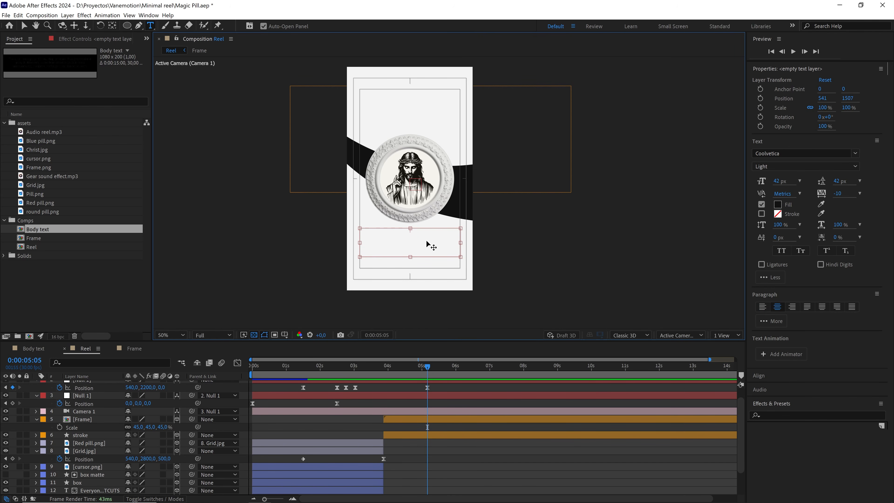
{"action": "key", "text": "ctrl+v"}
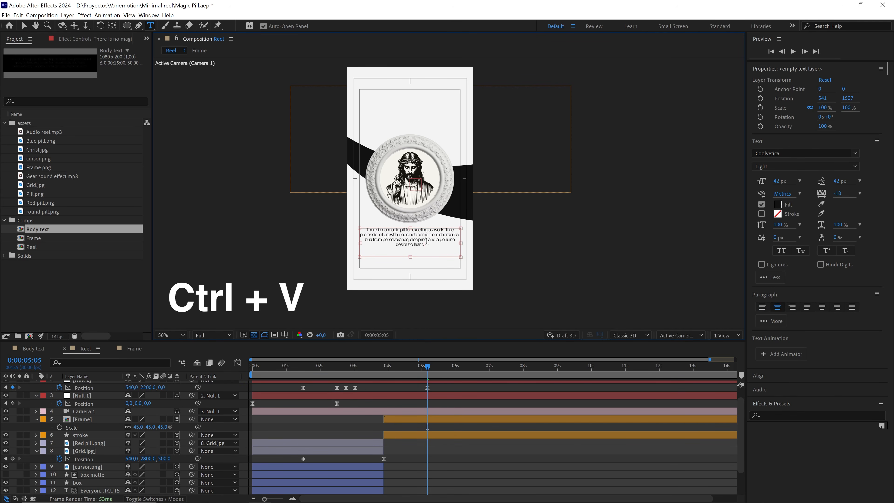
{"action": "left_click_drag", "start_coordinate": [411, 257], "coordinate": [413, 248]}
{"action": "scroll", "coordinate": [414, 247], "scroll_direction": "up", "scroll_amount": 1}
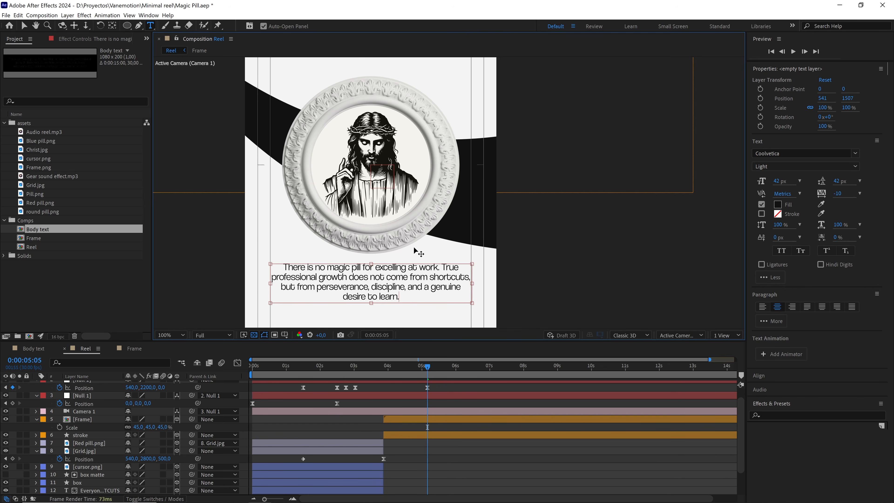
{"action": "left_click", "coordinate": [24, 25]}
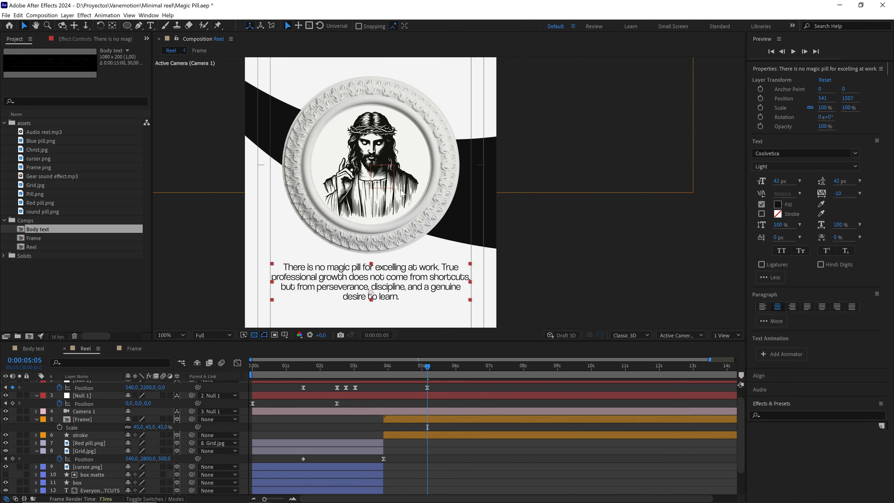
Make the paragraph layer 3D, center it in the view, lower it to Position Y 2786, and place it directly above the Frame layer.
{"action": "scroll", "coordinate": [404, 192], "scroll_direction": "down", "scroll_amount": 1}
{"action": "scroll", "coordinate": [145, 405], "scroll_direction": "up", "scroll_amount": 2}
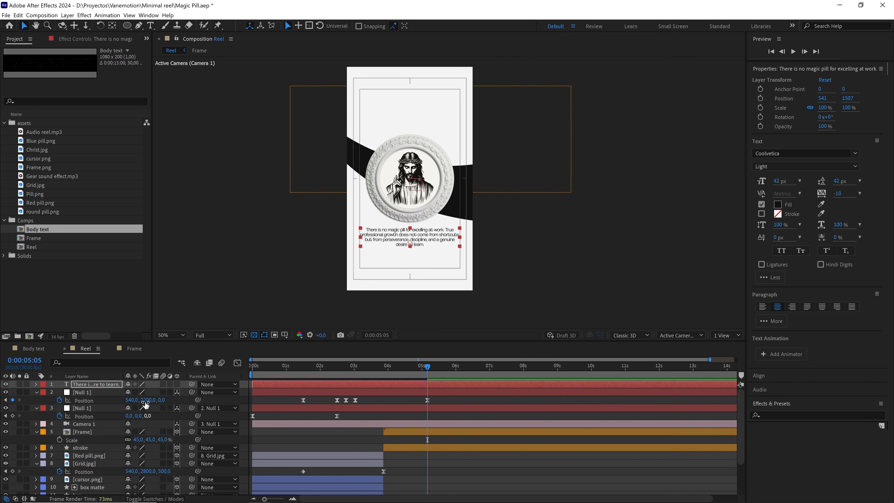
{"action": "left_click", "coordinate": [179, 384]}
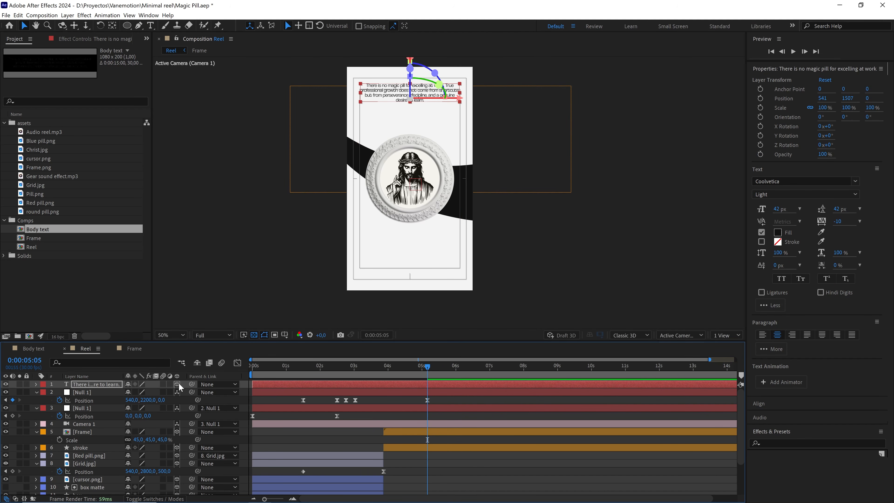
{"action": "key", "text": "ctrl+Home"}
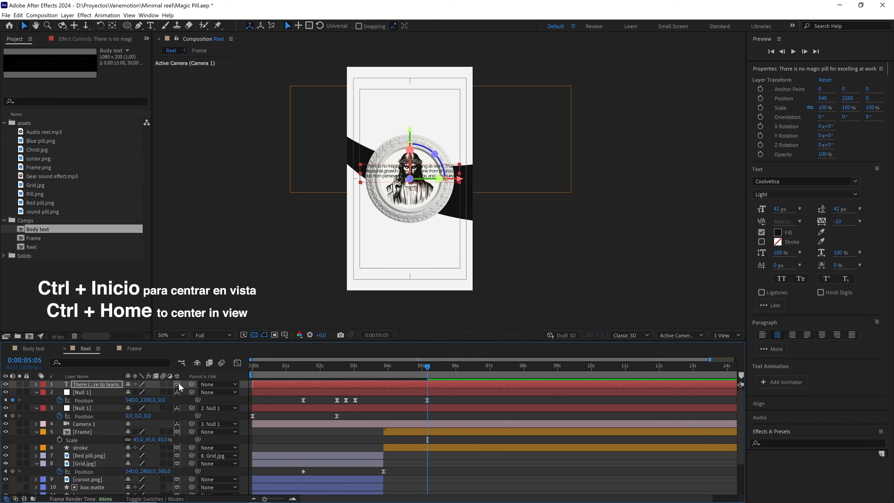
{"action": "left_click_drag", "start_coordinate": [410, 146], "coordinate": [415, 201]}
{"action": "left_click_drag", "start_coordinate": [88, 384], "coordinate": [94, 433]}
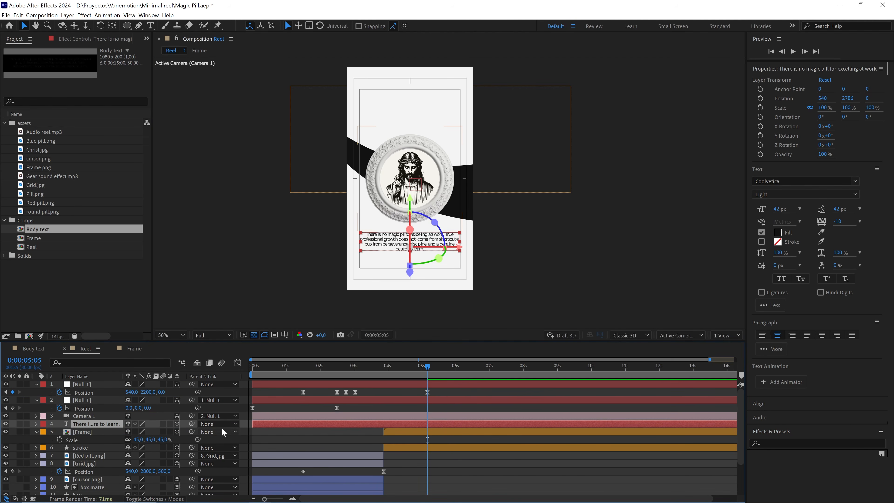
Set the paragraph layer's label color to orange, trim its start to match the Frame layer, and preview the transition.
{"action": "left_click", "coordinate": [43, 424]}
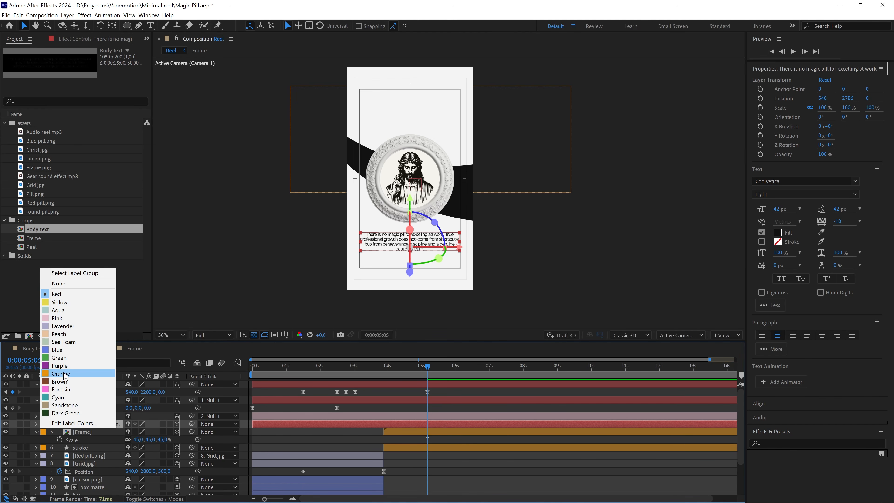
{"action": "left_click", "coordinate": [56, 377]}
{"action": "left_click_drag", "start_coordinate": [253, 424], "coordinate": [363, 431]}
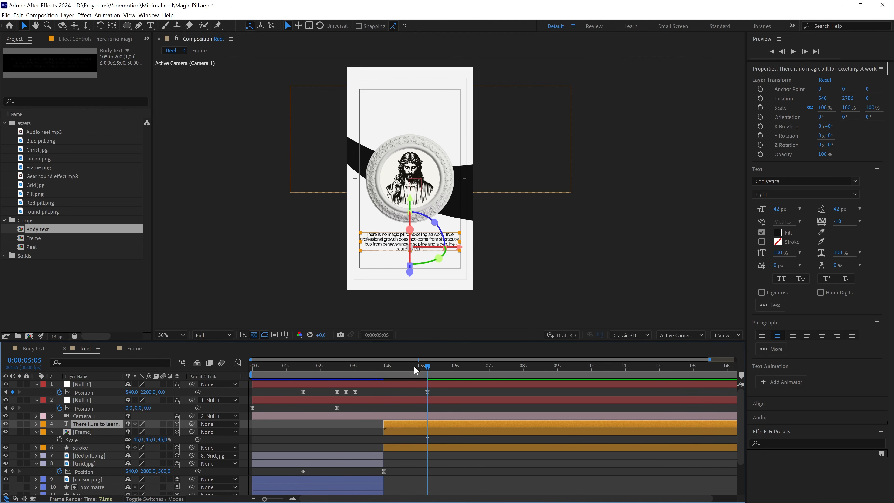
{"action": "left_click", "coordinate": [353, 367]}
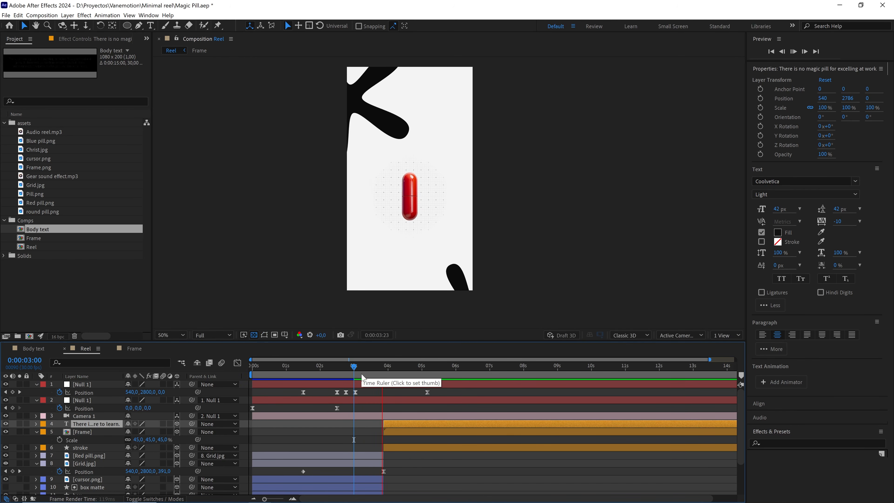
{"action": "left_click", "coordinate": [359, 370]}
{"action": "key", "text": "space"}
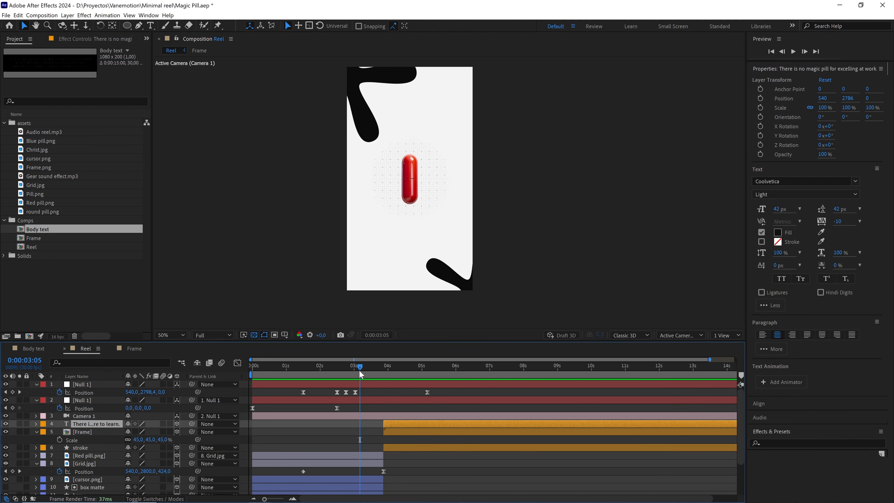
At 0:00:05:05, add the two-line title "here is the TRUTH" in the empty area above the frame.
{"action": "left_click_drag", "start_coordinate": [360, 368], "coordinate": [432, 382]}
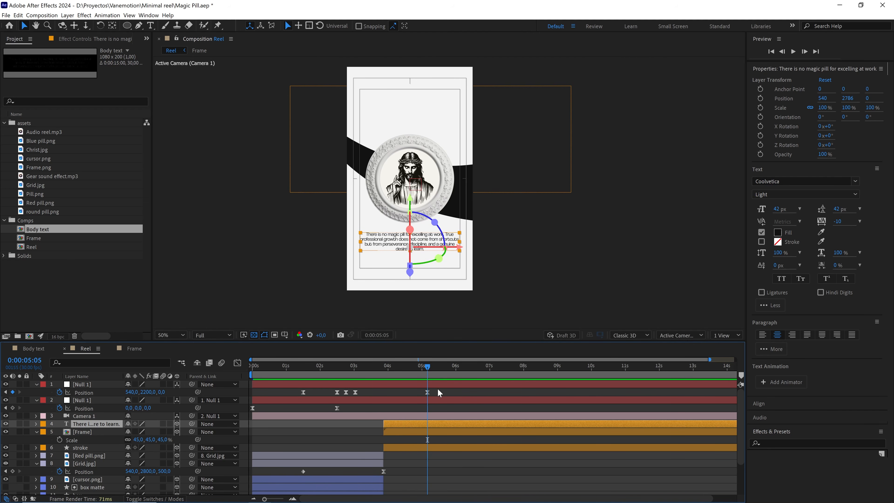
{"action": "left_click", "coordinate": [437, 389]}
{"action": "scroll", "coordinate": [374, 135], "scroll_direction": "up", "scroll_amount": 1}
{"action": "left_click_drag", "start_coordinate": [377, 129], "coordinate": [421, 213]}
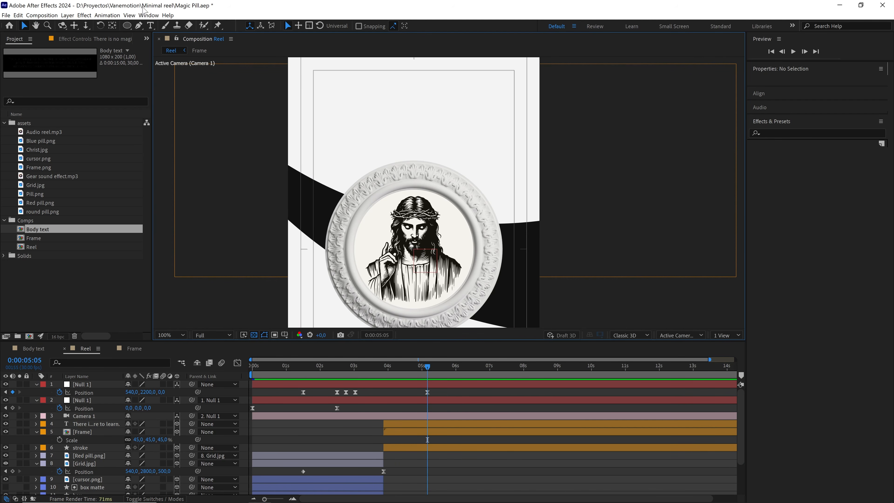
{"action": "left_click", "coordinate": [150, 25]}
{"action": "left_click", "coordinate": [385, 110]}
{"action": "type", "text": "here is the TRUTH"}
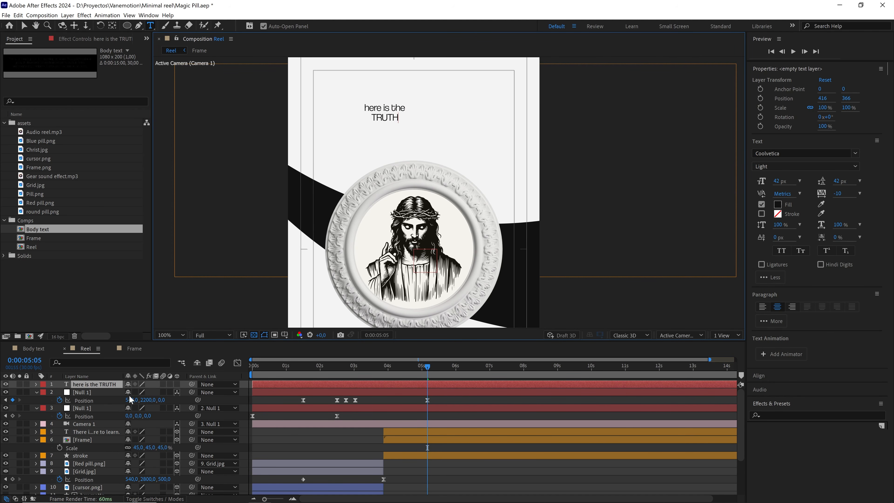
Center the title layer's anchor point, make the layer 3D, and center it in the view.
{"action": "left_click", "coordinate": [112, 387]}
{"action": "key", "text": "ctrl+alt+Home"}
{"action": "key", "text": "ctrl+Home"}
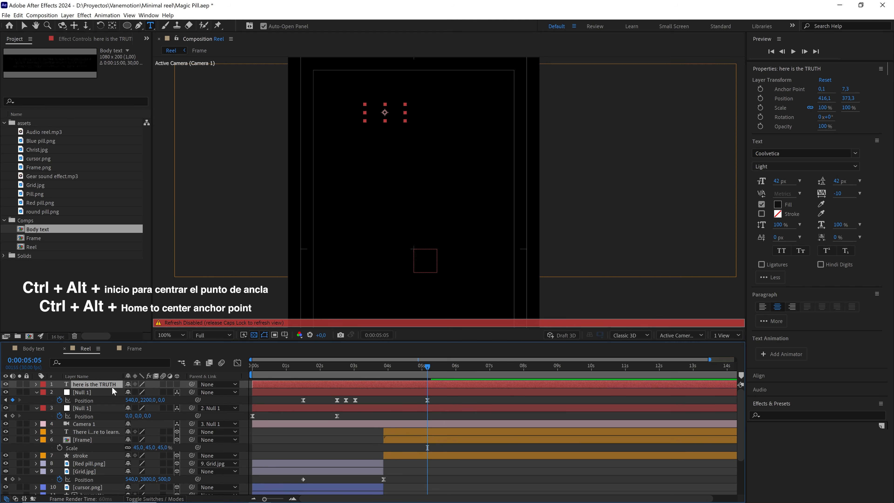
{"action": "key", "text": "Caps_Lock"}
{"action": "key", "text": "Caps_Lock"}
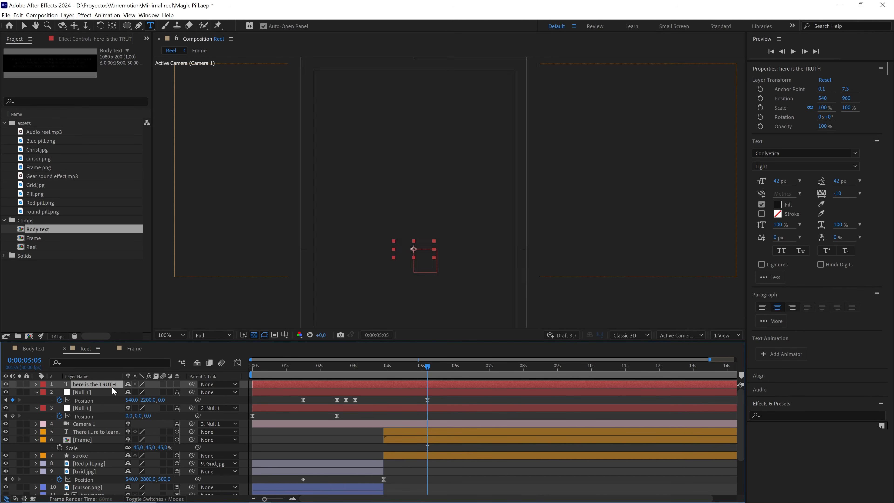
{"action": "left_click", "coordinate": [177, 384]}
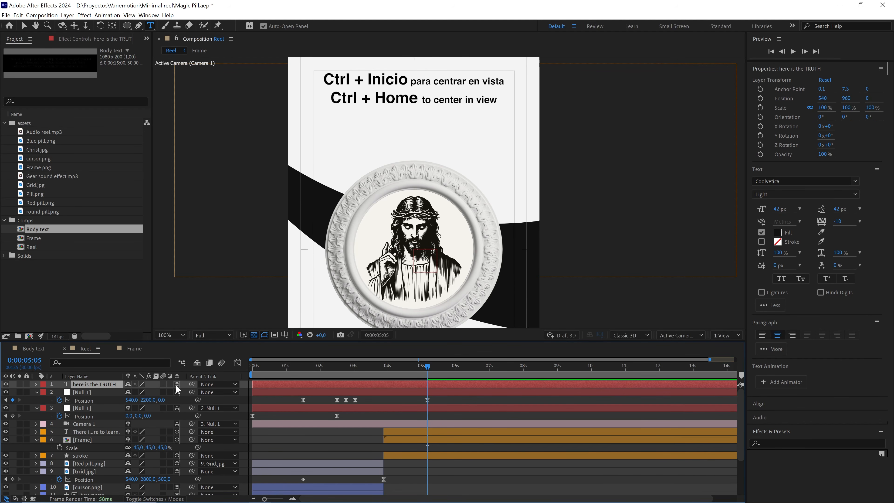
{"action": "key", "text": "ctrl+Home"}
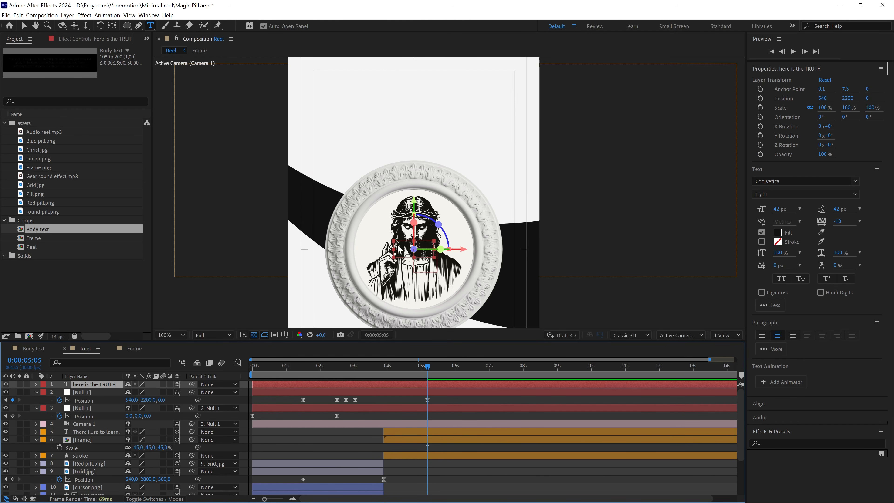
Raise the title above the frame to Position Y 1675 and scale it up to 186.8%.
{"action": "key", "text": "v"}
{"action": "left_click_drag", "start_coordinate": [414, 203], "coordinate": [414, 76]}
{"action": "left_click_drag", "start_coordinate": [435, 136], "coordinate": [447, 142]}
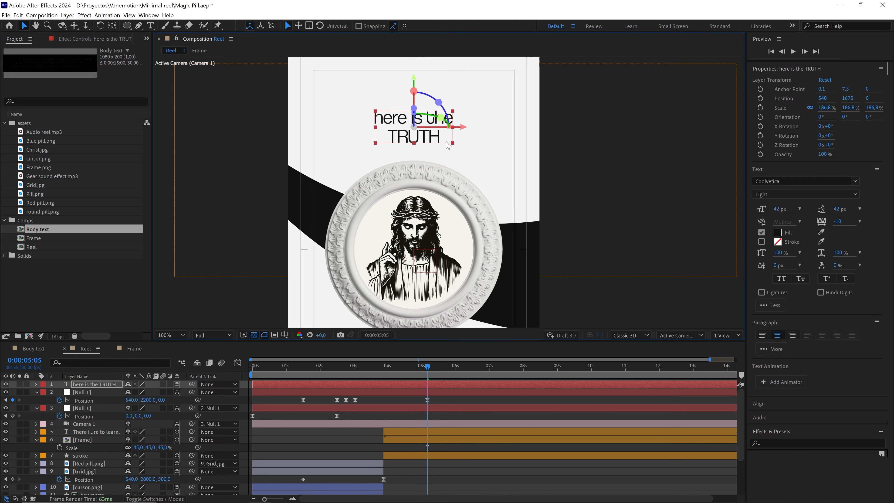
Set the word TRUTH to Bold with an 82 px font size and 64 px leading.
{"action": "double_click", "coordinate": [424, 138]}
{"action": "double_click", "coordinate": [424, 137]}
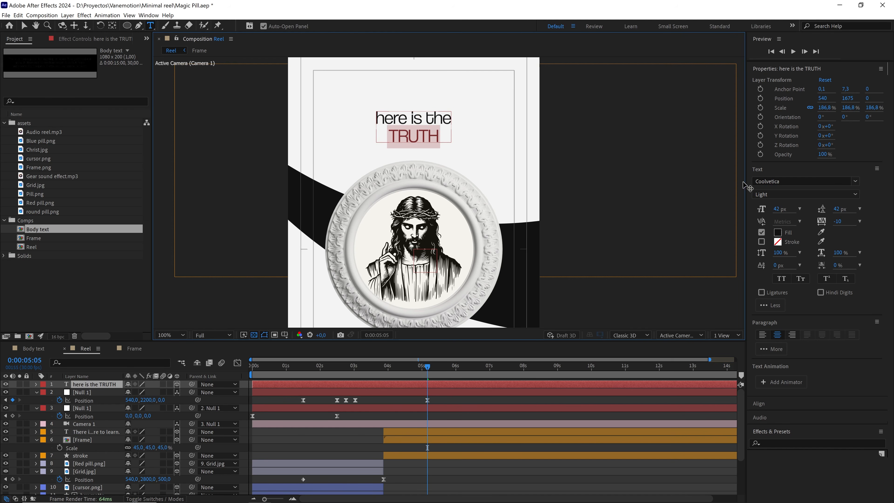
{"action": "left_click", "coordinate": [787, 196]}
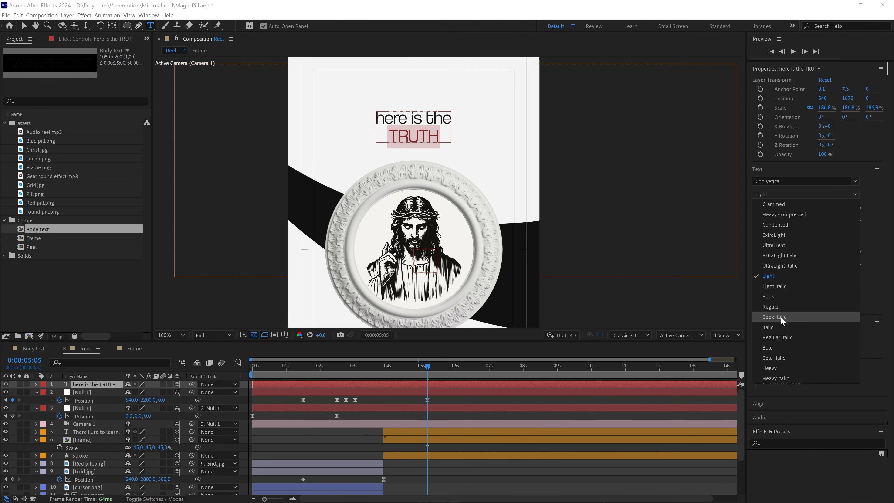
{"action": "left_click", "coordinate": [771, 347]}
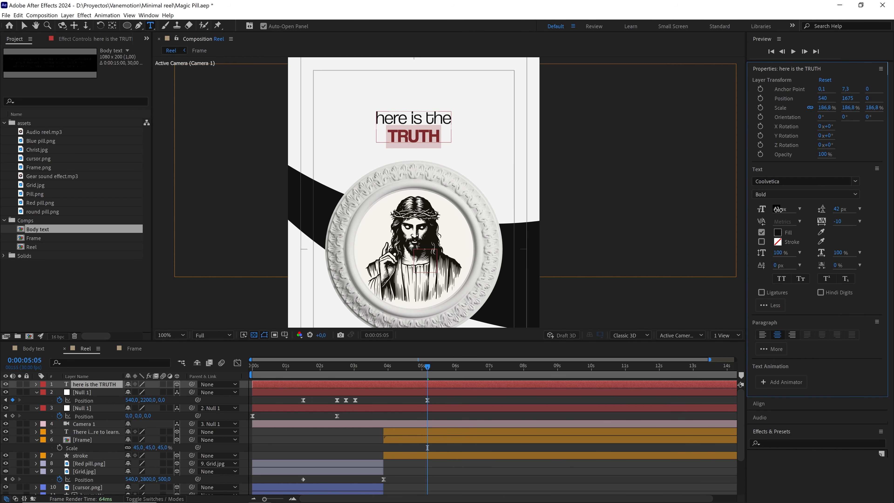
{"action": "left_click_drag", "start_coordinate": [778, 209], "coordinate": [847, 210]}
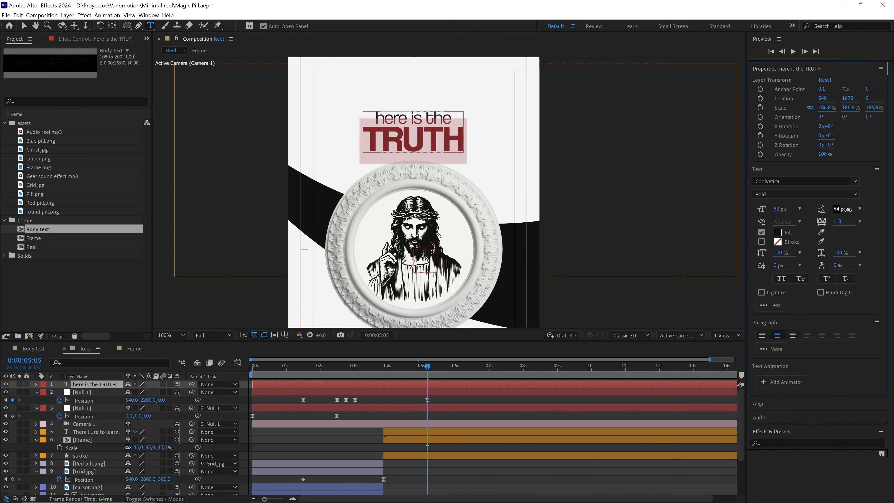
Recenter the title's anchor point and raise the title to Position Y 1667.4 above the frame.
{"action": "left_click", "coordinate": [107, 385]}
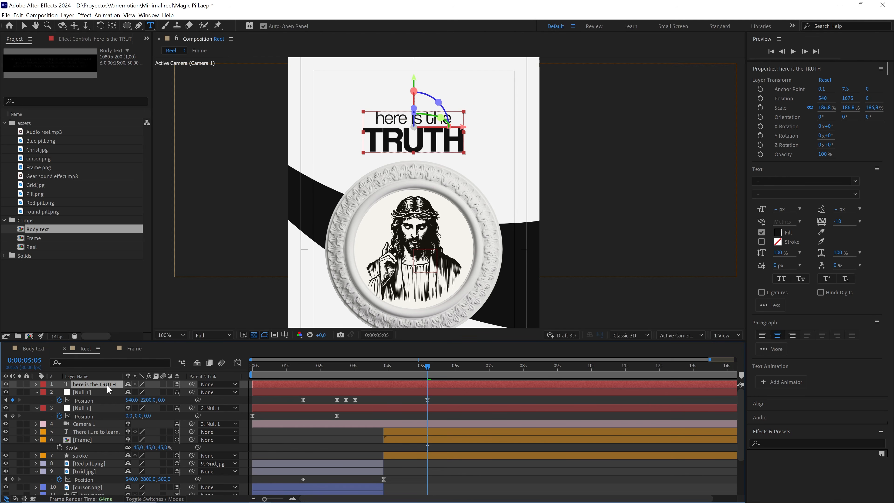
{"action": "key", "text": "ctrl+alt+Home"}
{"action": "key", "text": "v"}
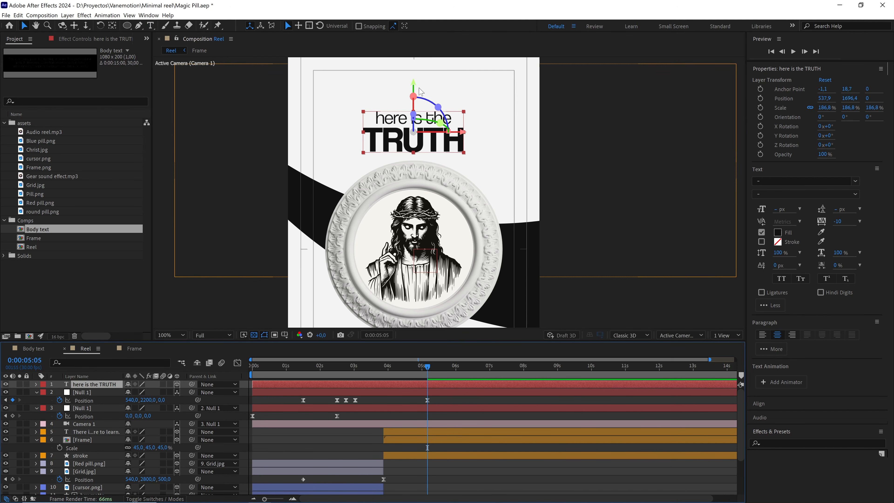
{"action": "left_click_drag", "start_coordinate": [414, 82], "coordinate": [413, 75]}
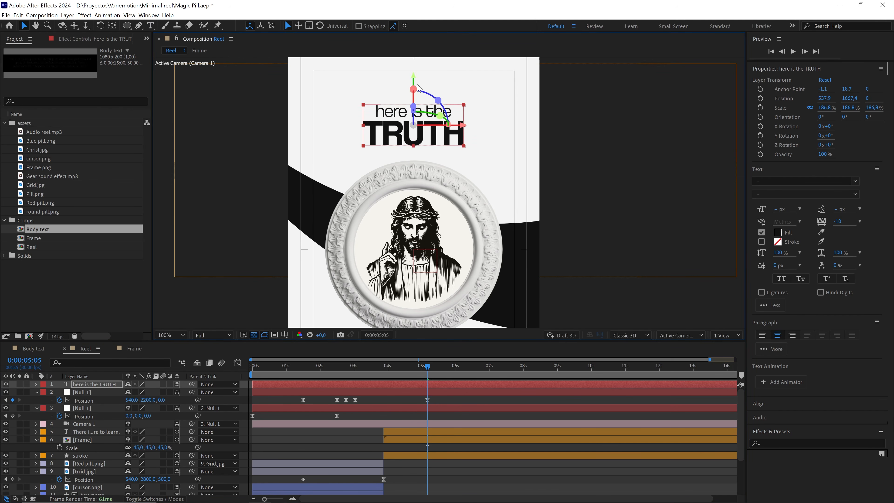
{"action": "scroll", "coordinate": [442, 209], "scroll_direction": "down", "scroll_amount": 2}
{"action": "scroll", "coordinate": [443, 209], "scroll_direction": "down", "scroll_amount": 1}
{"action": "left_click", "coordinate": [545, 103]}
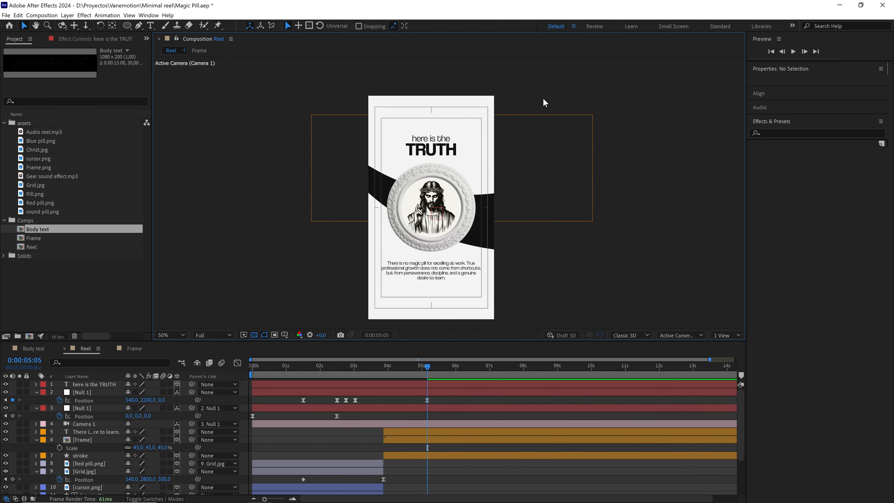
{"action": "scroll", "coordinate": [444, 164], "scroll_direction": "up", "scroll_amount": 2}
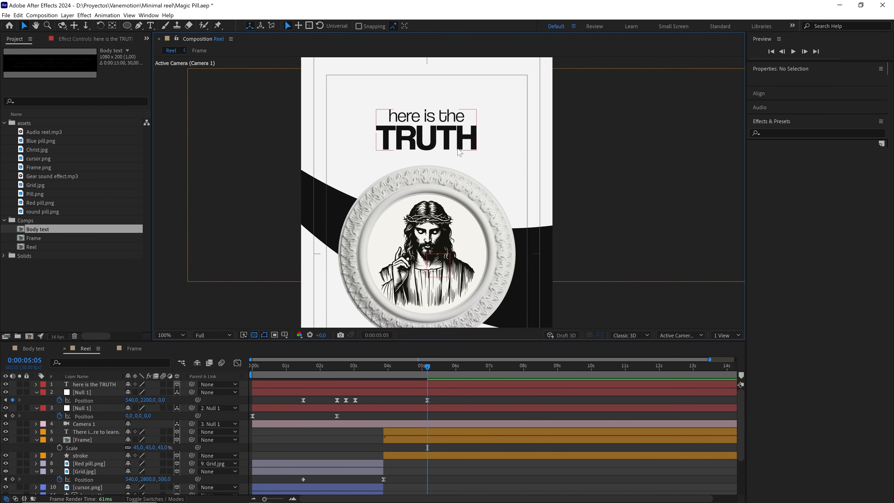
{"action": "scroll", "coordinate": [444, 165], "scroll_direction": "down", "scroll_amount": 2}
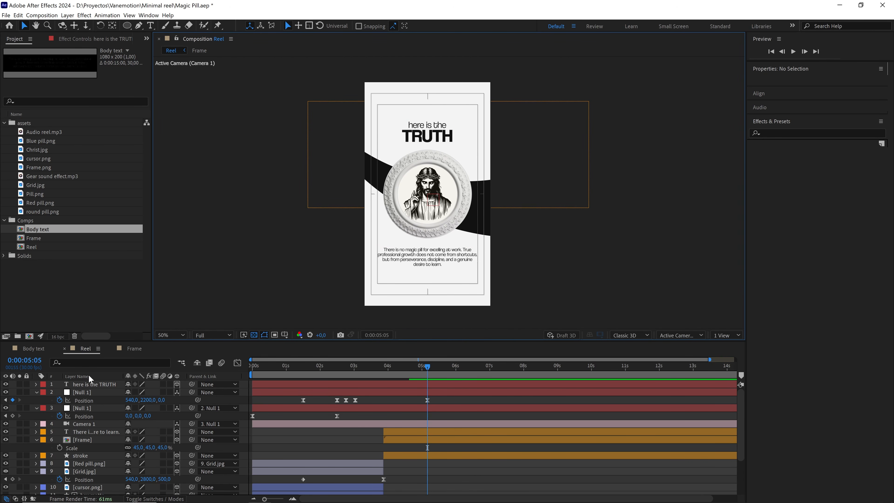
Place the title layer directly above the paragraph layer, label it orange, and trim its start to match the Frame layer.
{"action": "left_click_drag", "start_coordinate": [93, 384], "coordinate": [100, 435]}
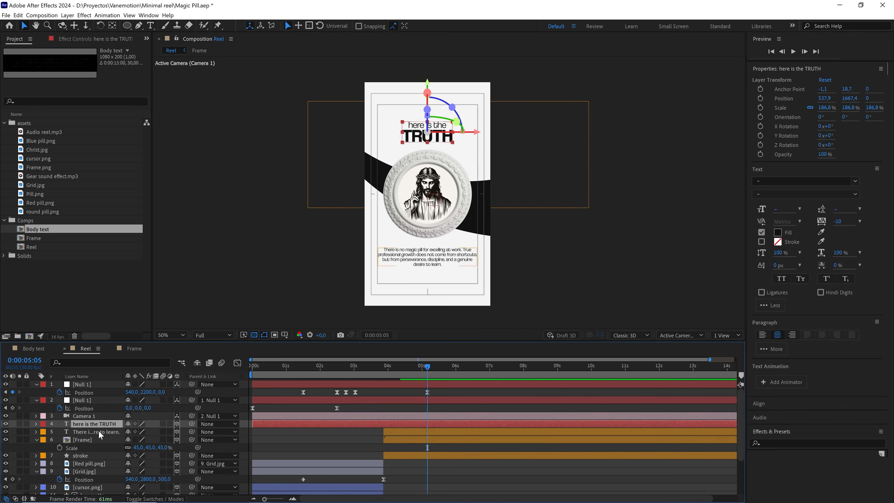
{"action": "left_click", "coordinate": [42, 424]}
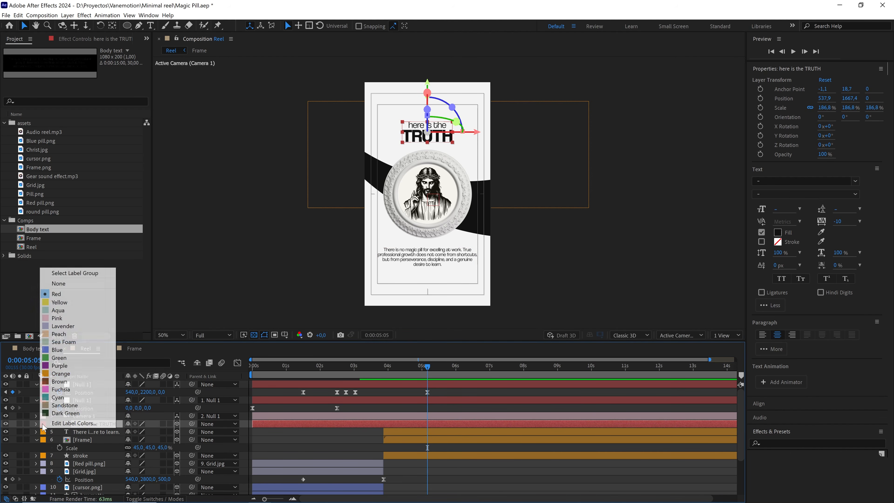
{"action": "left_click", "coordinate": [63, 374]}
{"action": "left_click_drag", "start_coordinate": [267, 427], "coordinate": [383, 434]}
Add a yellow composition marker at 0:00:03:26 with the comment "transition 01".
{"action": "left_click_drag", "start_coordinate": [409, 362], "coordinate": [390, 366]}
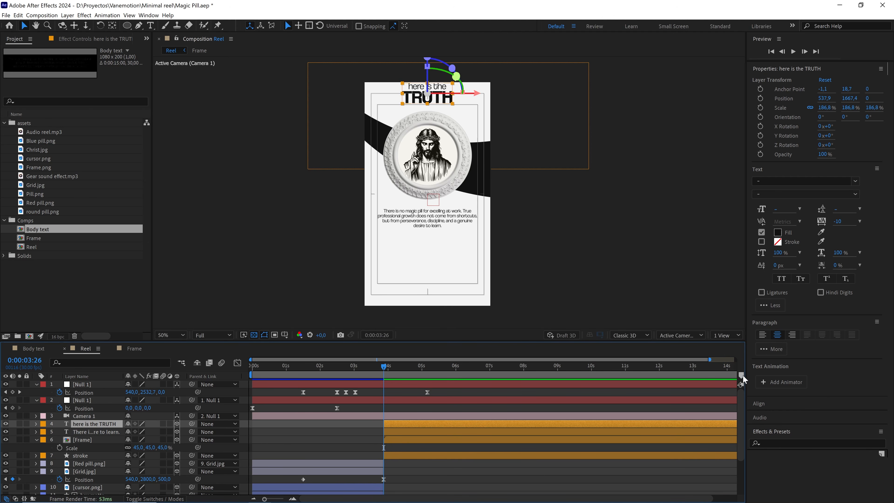
{"action": "double_click", "coordinate": [384, 376]}
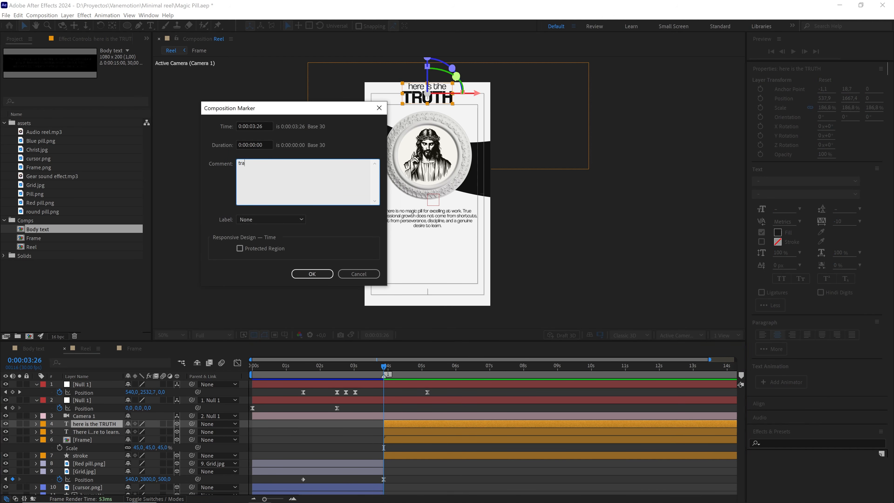
{"action": "left_click", "coordinate": [276, 219]}
{"action": "left_click", "coordinate": [264, 260]}
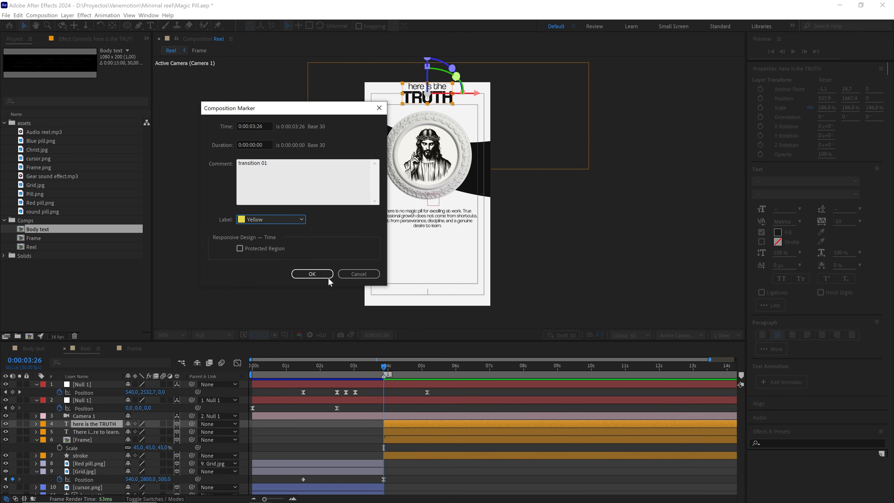
{"action": "left_click", "coordinate": [328, 278]}
{"action": "left_click", "coordinate": [395, 390]}
Preview the transition from the red pill to the framed illustration, starting at 0:00:02:22.
{"action": "left_click_drag", "start_coordinate": [385, 366], "coordinate": [345, 367]}
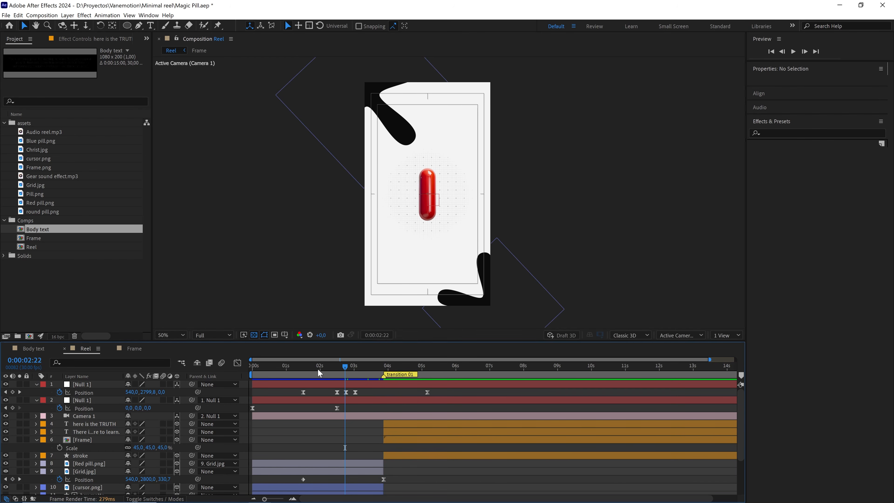
{"action": "key", "text": "space"}
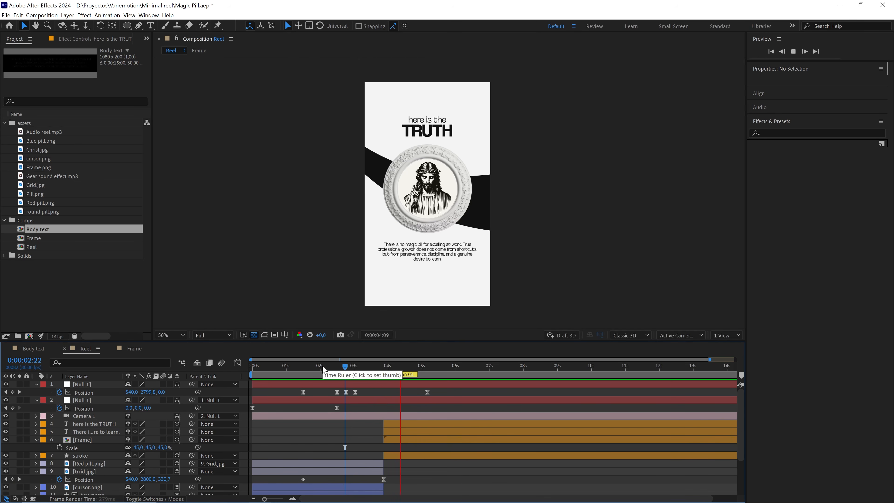
{"action": "key", "text": "space"}
{"action": "key", "text": "space"}
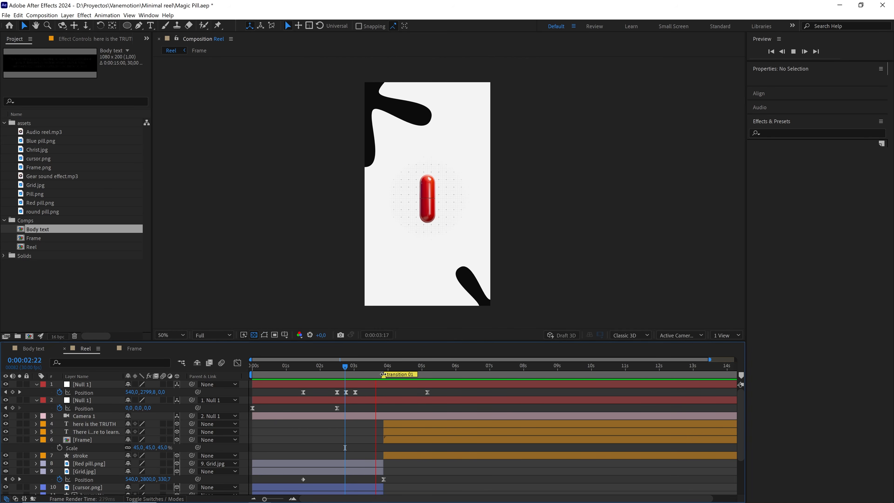
{"action": "key", "text": "space"}
At 0:00:05:05, add a text animator with Opacity and Position properties to the title layer.
{"action": "left_click", "coordinate": [384, 366]}
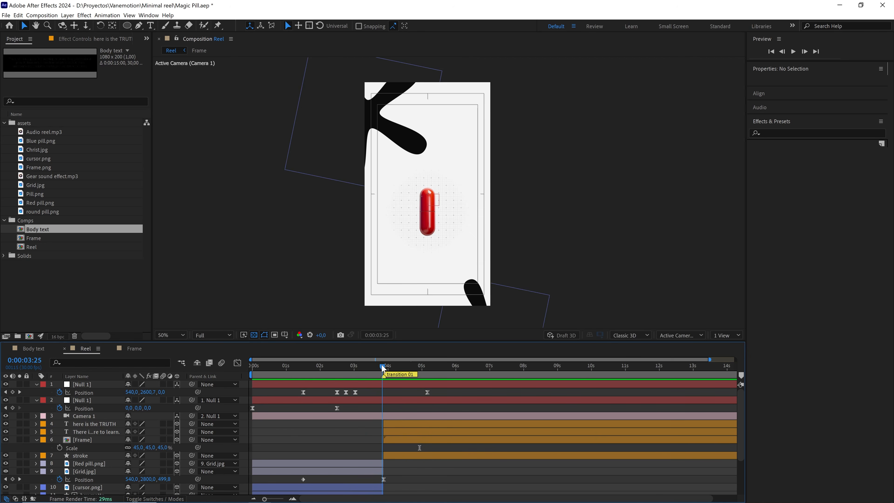
{"action": "left_click_drag", "start_coordinate": [383, 367], "coordinate": [427, 368]}
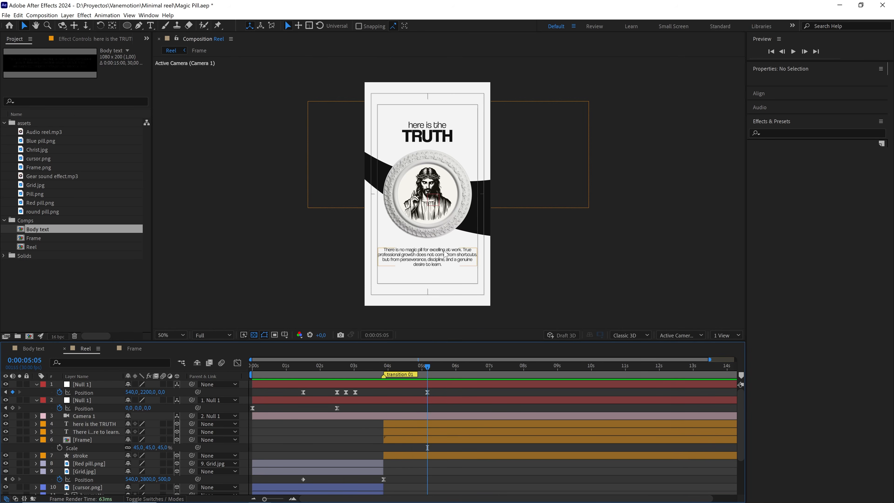
{"action": "scroll", "coordinate": [447, 188], "scroll_direction": "up", "scroll_amount": 2}
{"action": "left_click", "coordinate": [452, 151]}
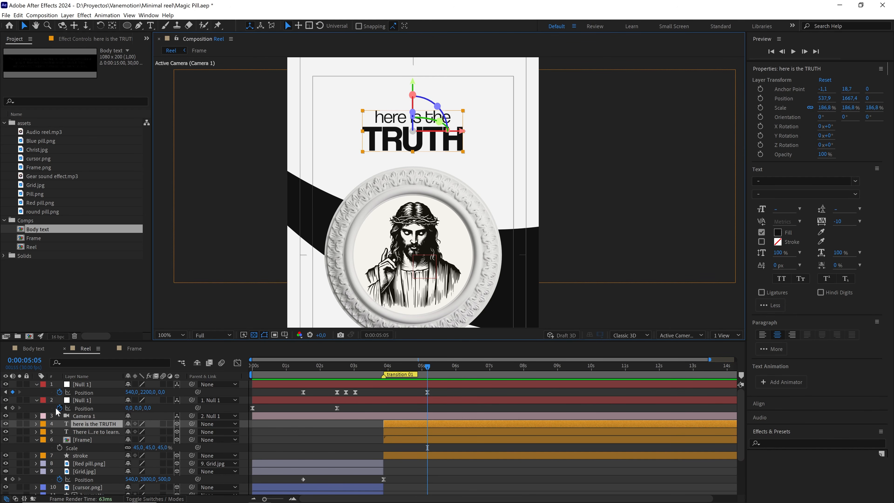
{"action": "left_click", "coordinate": [35, 423]}
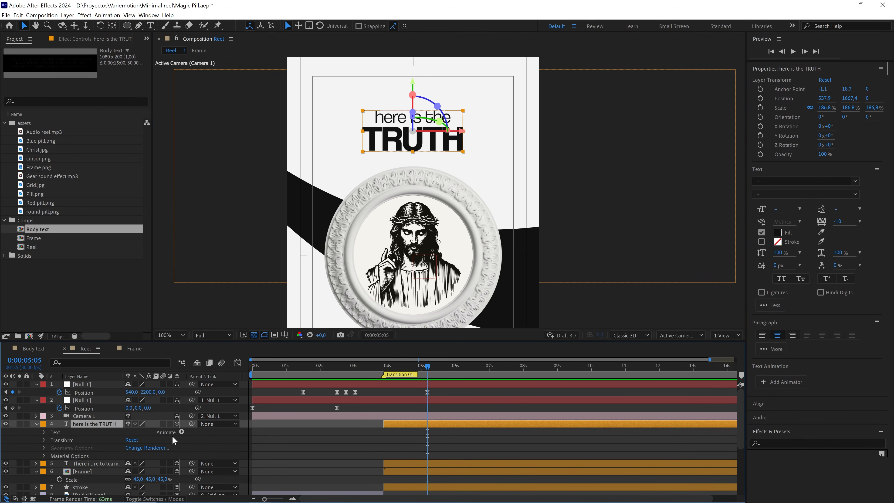
{"action": "left_click", "coordinate": [181, 433]}
{"action": "left_click", "coordinate": [235, 330]}
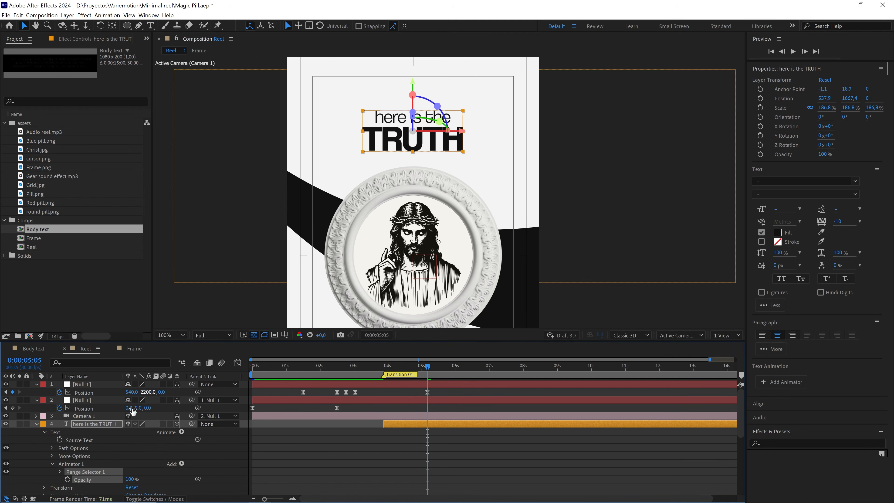
{"action": "left_click", "coordinate": [182, 464]}
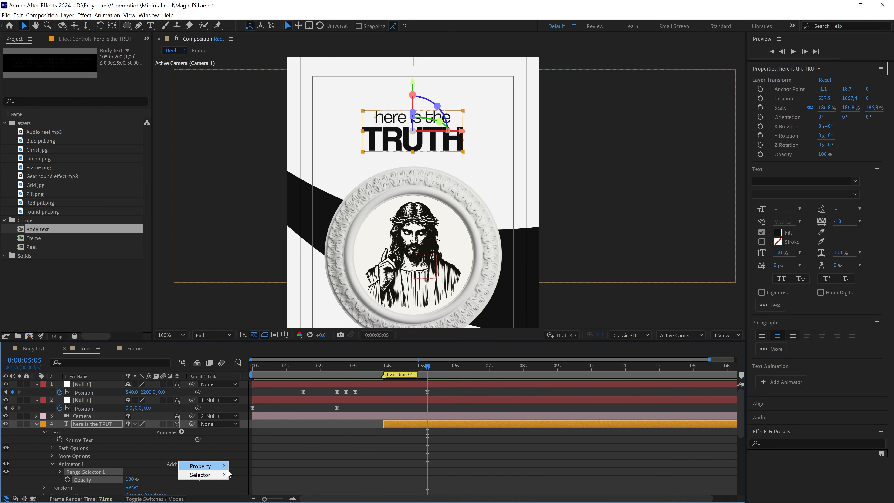
{"action": "mouse_move", "coordinate": [211, 466]}
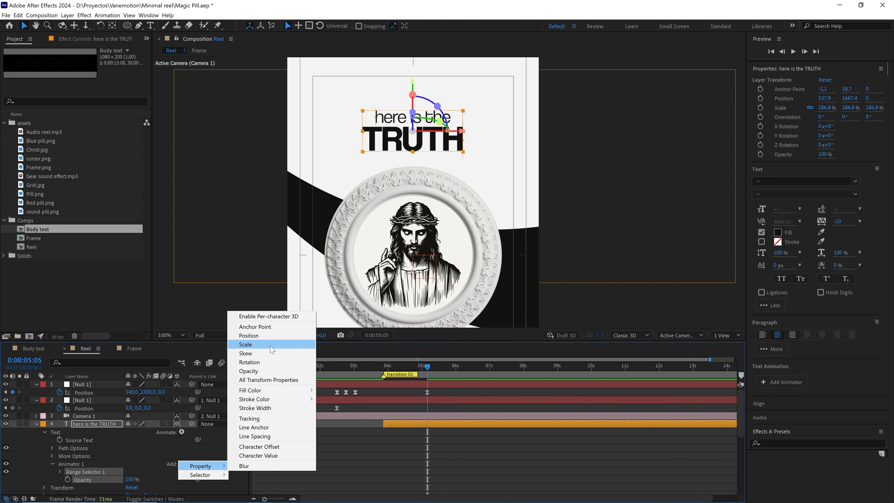
{"action": "left_click", "coordinate": [271, 335]}
Set the title animator's Position to 0, 50 and its Opacity to 0%.
{"action": "scroll", "coordinate": [170, 443], "scroll_direction": "down", "scroll_amount": 2}
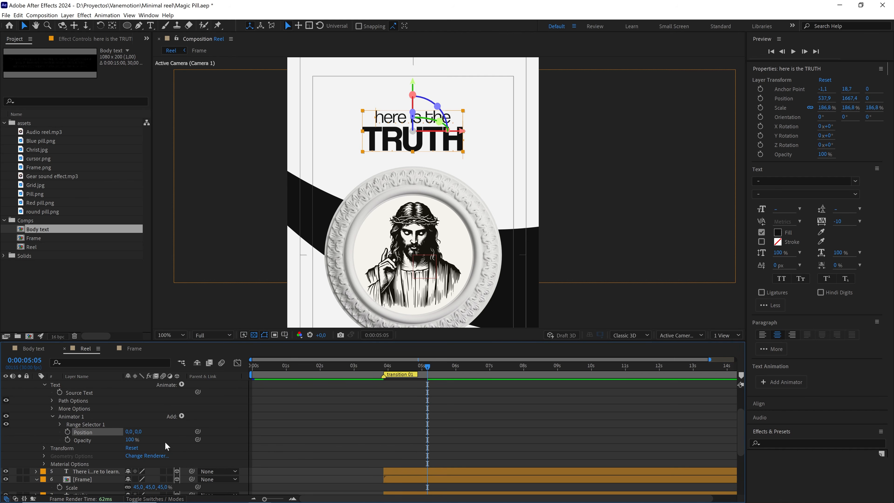
{"action": "left_click", "coordinate": [142, 432]}
{"action": "left_click_drag", "start_coordinate": [142, 431], "coordinate": [151, 436]}
{"action": "left_click", "coordinate": [142, 431]}
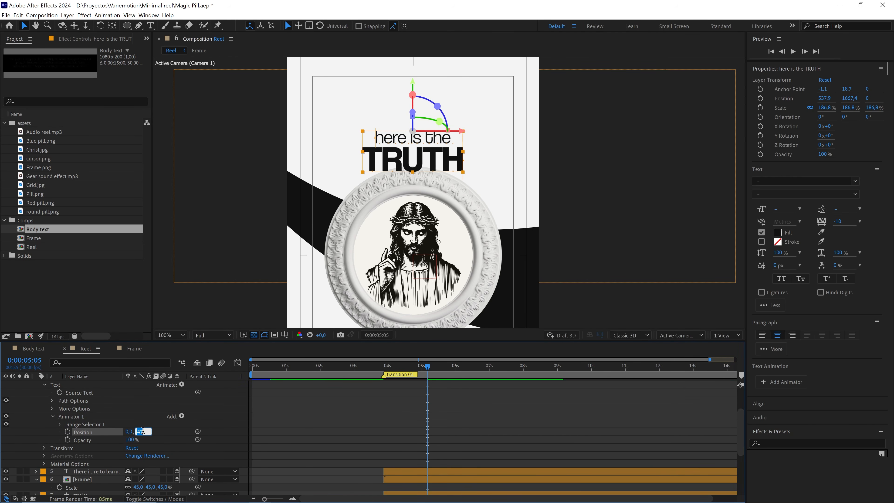
{"action": "left_click", "coordinate": [159, 437]}
{"action": "left_click_drag", "start_coordinate": [131, 441], "coordinate": [81, 441]}
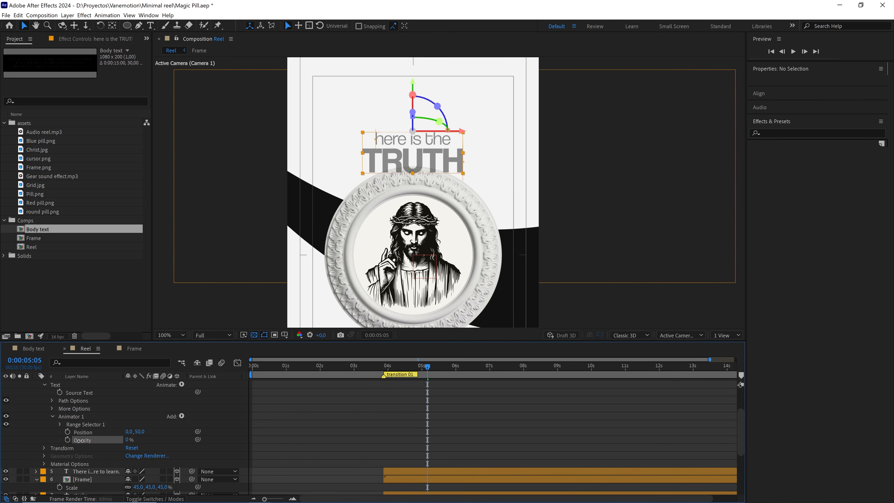
Keyframe the title's Range Selector Offset at -100% on 0:00:05:05 and 100% on 0:00:05:25.
{"action": "left_click", "coordinate": [59, 425]}
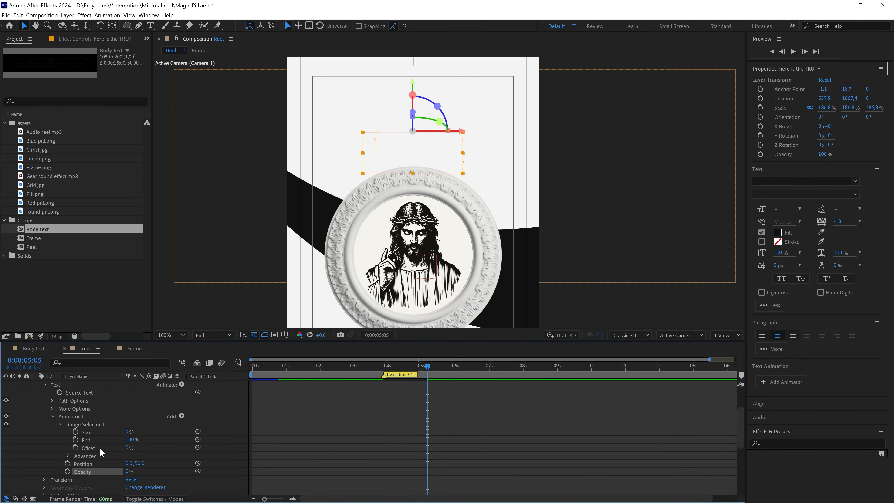
{"action": "left_click_drag", "start_coordinate": [127, 448], "coordinate": [30, 447]}
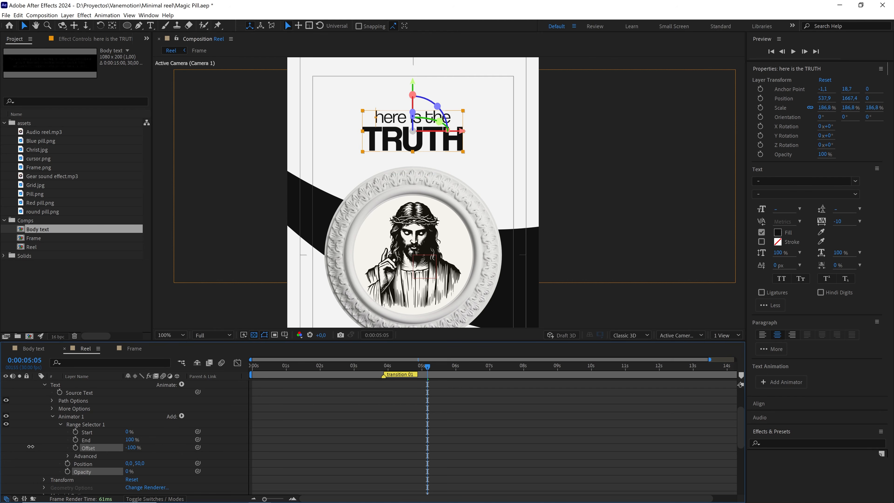
{"action": "left_click", "coordinate": [76, 448]}
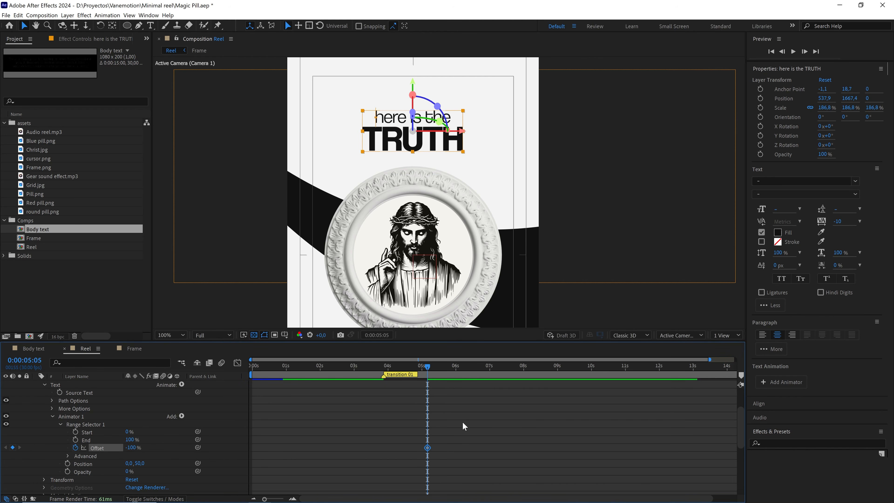
{"action": "key", "text": "shift+Page_Down"}
{"action": "key", "text": "shift+Page_Down"}
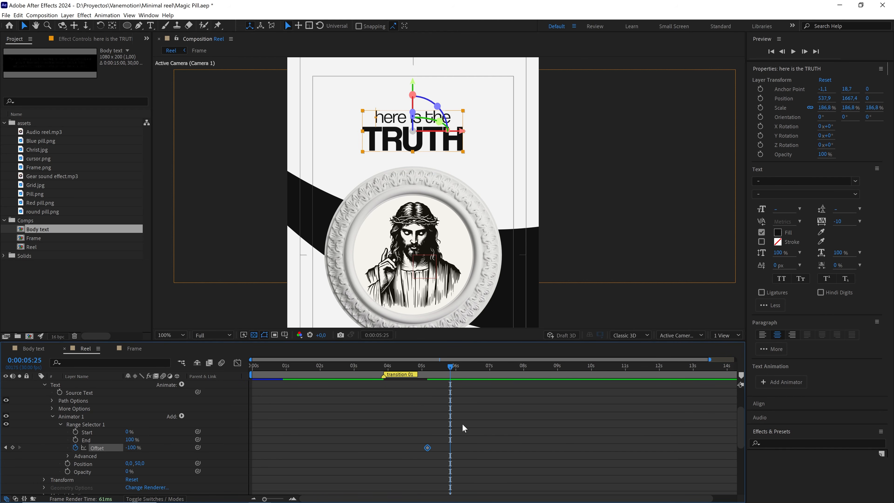
{"action": "left_click_drag", "start_coordinate": [137, 447], "coordinate": [262, 443]}
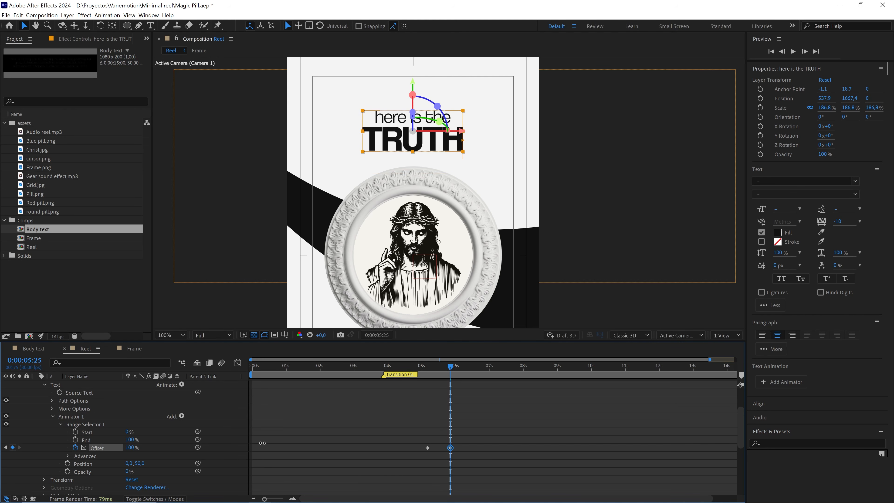
Preview the title's text animation from 0:00:05:05.
{"action": "left_click_drag", "start_coordinate": [450, 369], "coordinate": [427, 369]}
{"action": "key", "text": "space"}
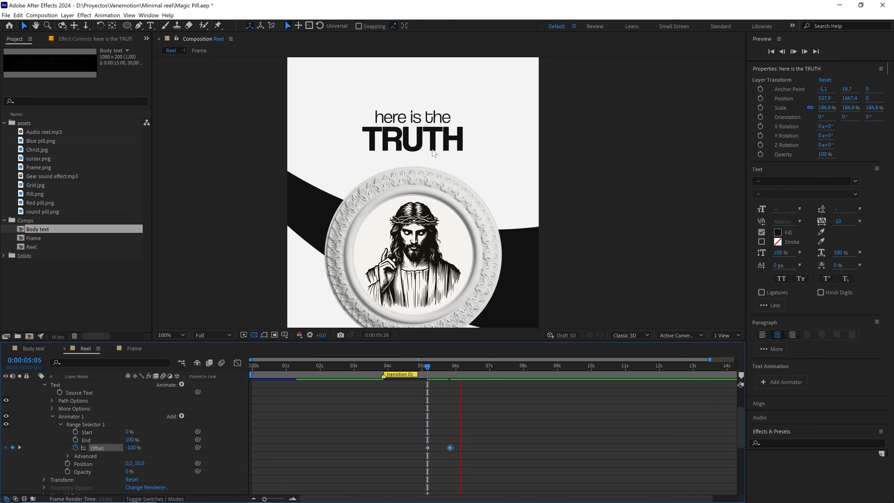
{"action": "key", "text": "space"}
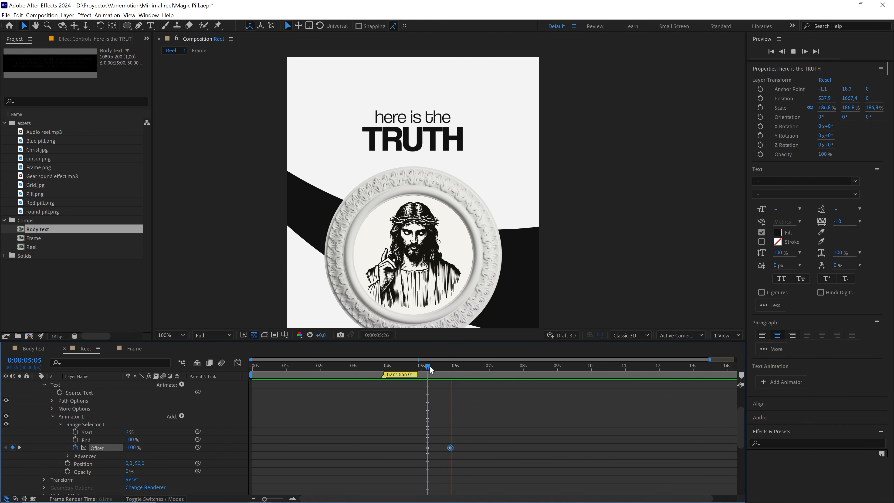
{"action": "key", "text": "space"}
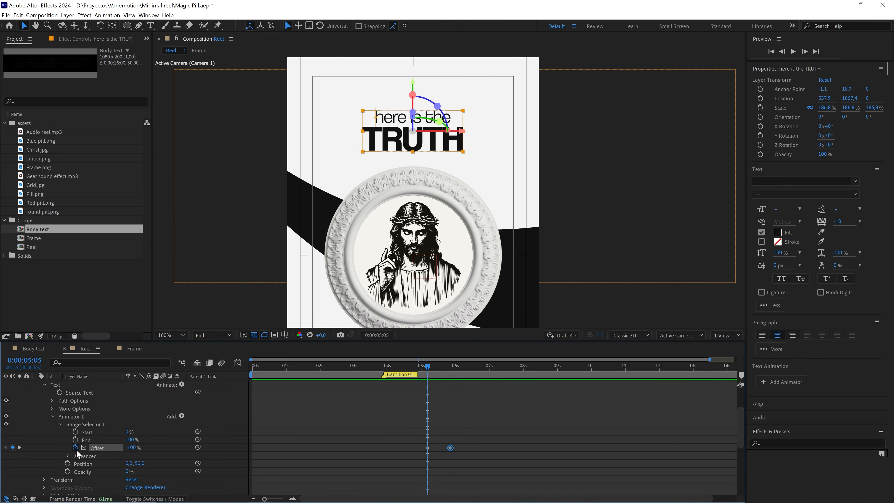
Base the title's range selector on Words with a Ramp Up shape, and preview the word-by-word reveal.
{"action": "left_click", "coordinate": [67, 455]}
{"action": "left_click", "coordinate": [150, 436]}
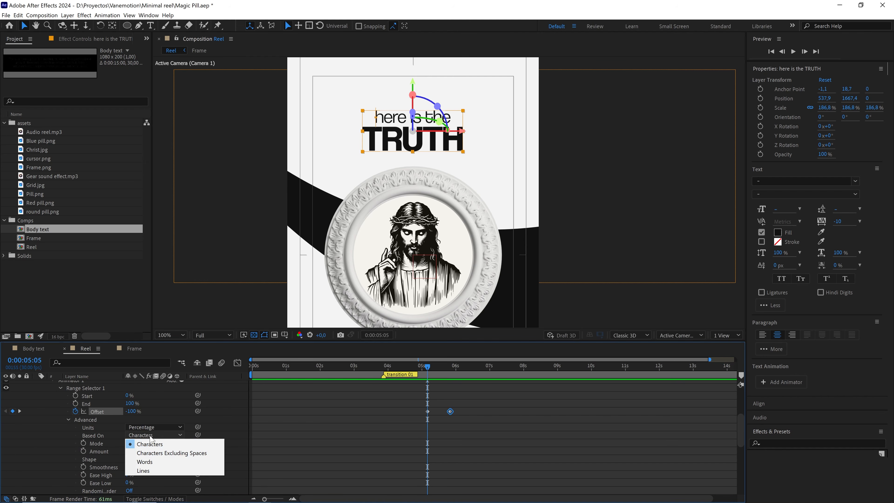
{"action": "left_click", "coordinate": [148, 463]}
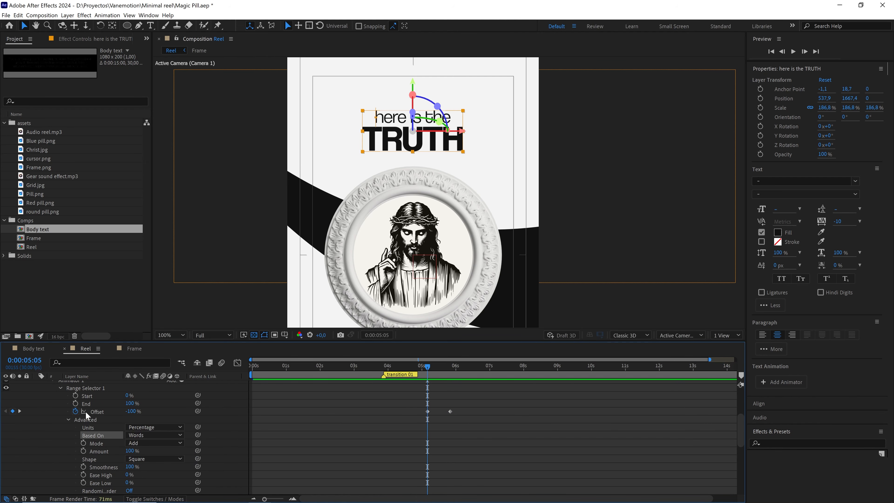
{"action": "left_click", "coordinate": [144, 459]}
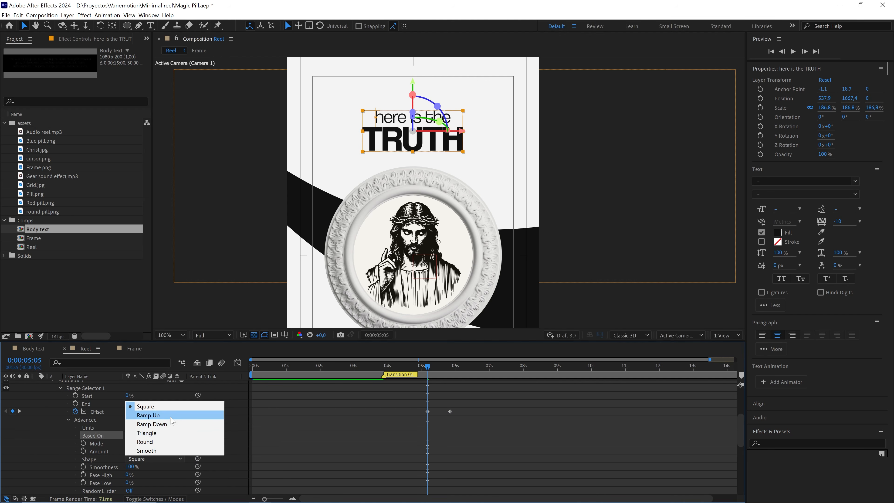
{"action": "left_click", "coordinate": [148, 415]}
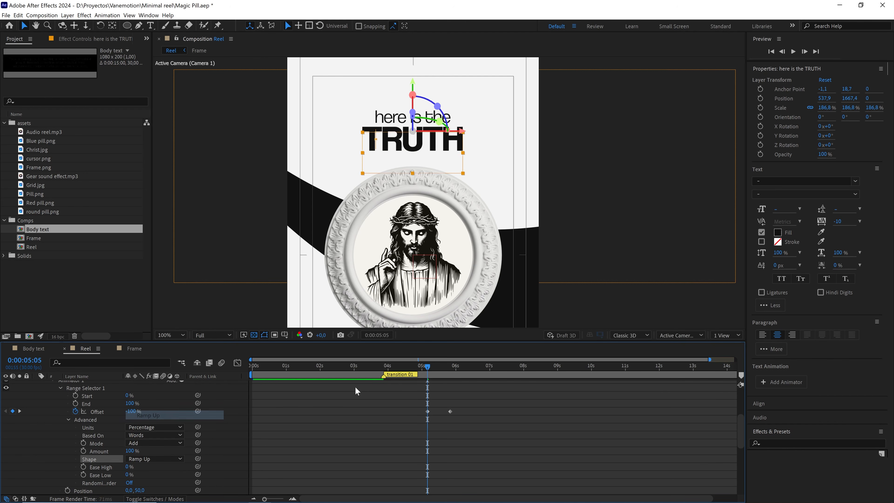
{"action": "key", "text": "space"}
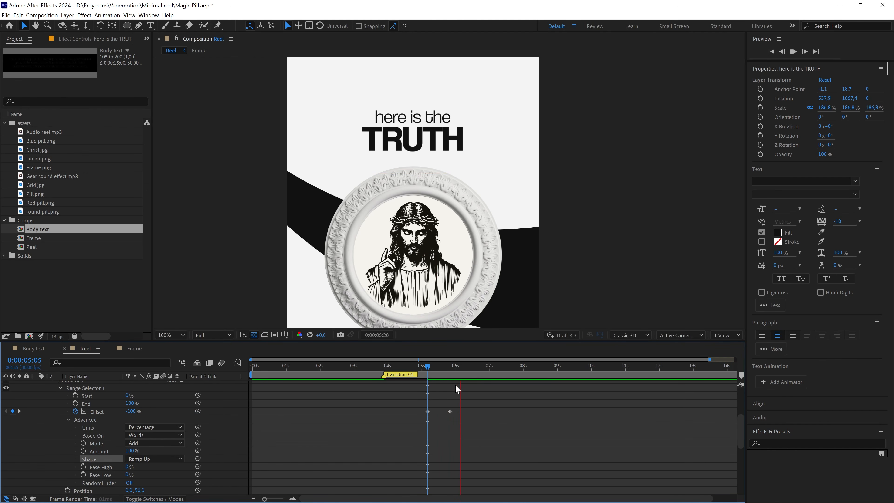
{"action": "left_click", "coordinate": [430, 366]}
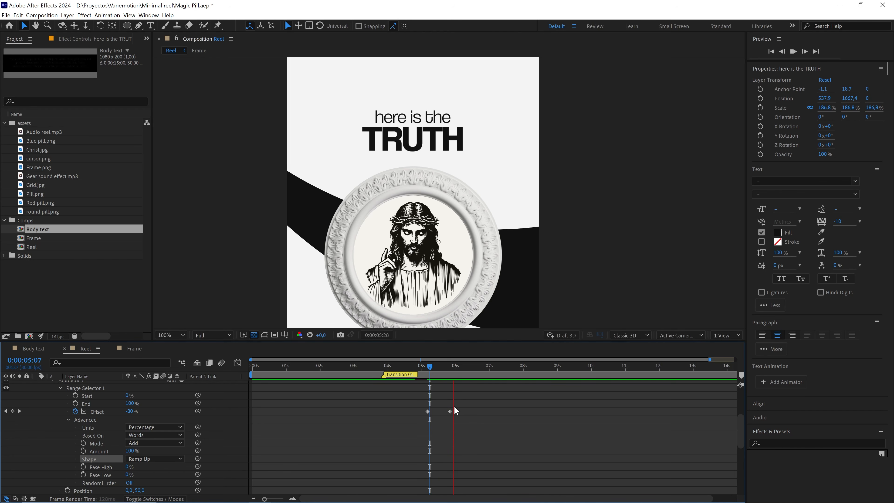
{"action": "key", "text": "space"}
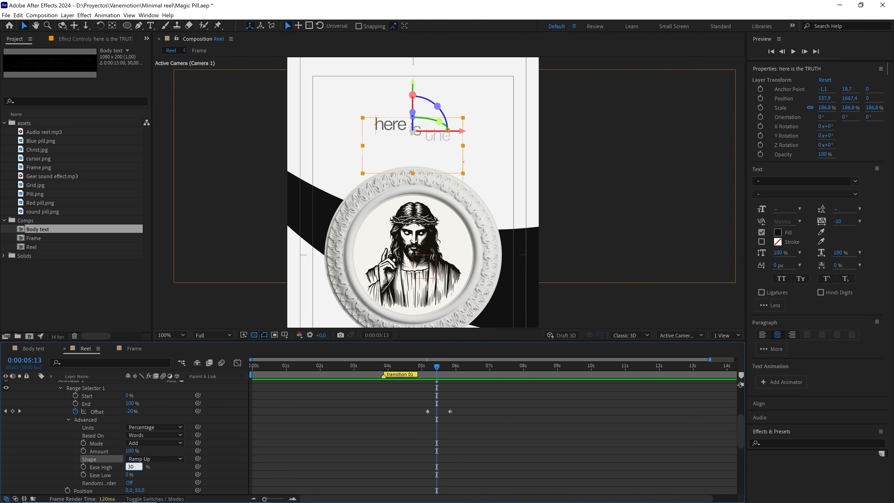
Set the range selector's Ease High to 30% and Ease Low to 70%.
{"action": "key", "text": "Return"}
{"action": "left_click", "coordinate": [128, 475]}
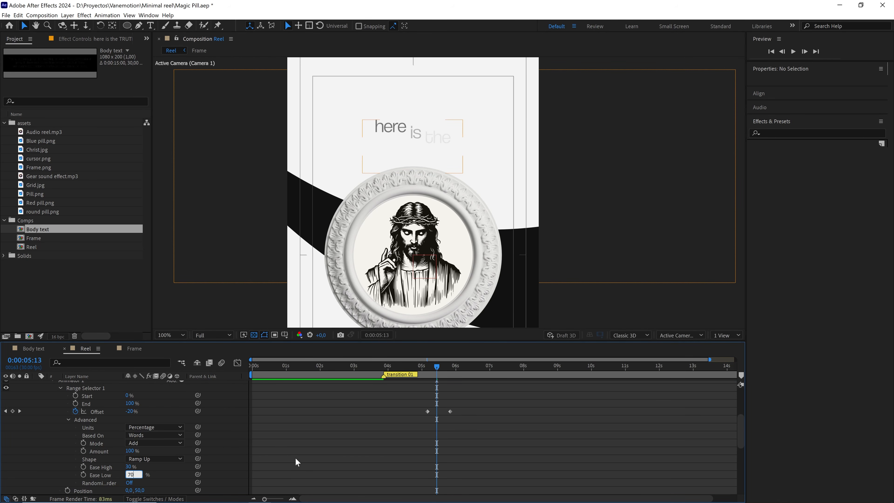
{"action": "key", "text": "Return"}
Replay the eased title reveal several times from 0:00:05:02 to check its timing.
{"action": "left_click", "coordinate": [424, 368]}
{"action": "key", "text": "space"}
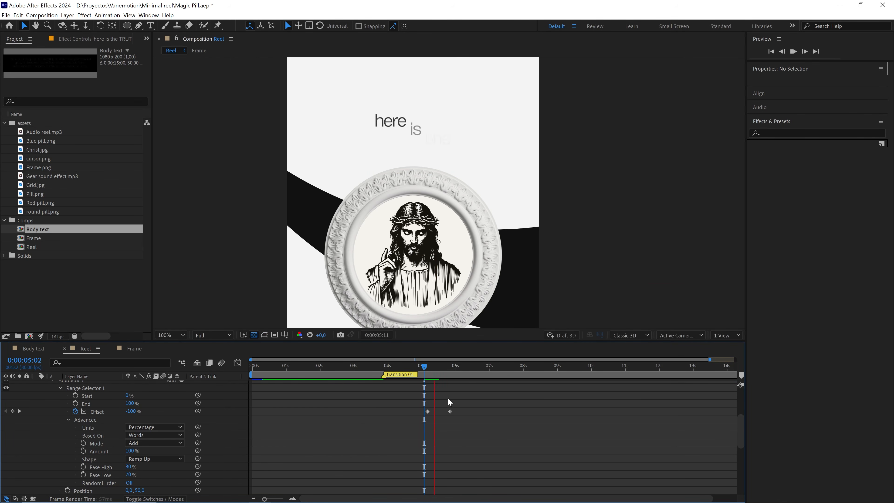
{"action": "left_click", "coordinate": [425, 365]}
{"action": "key", "text": "space"}
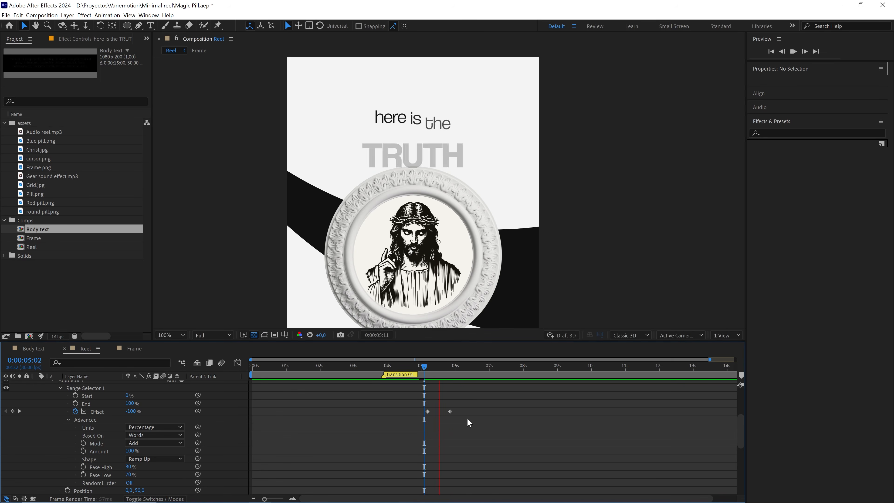
{"action": "left_click", "coordinate": [425, 369]}
{"action": "key", "text": "space"}
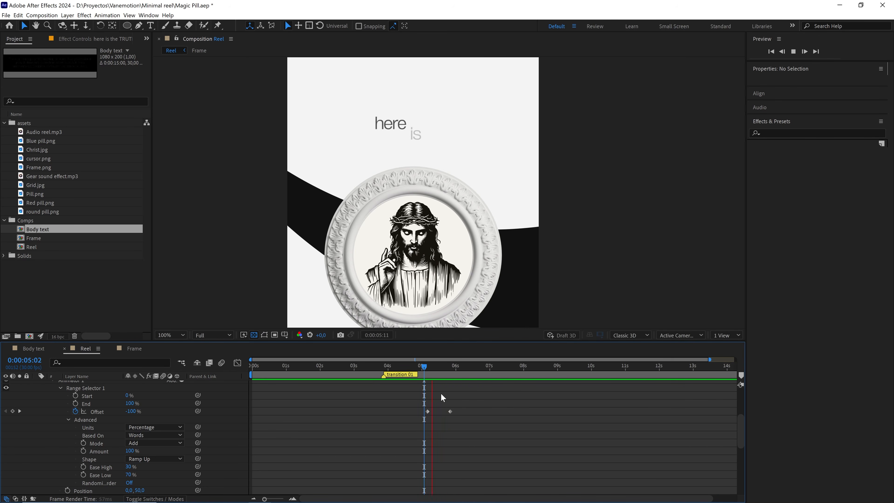
{"action": "key", "text": "space"}
Collapse the title layer's properties and reveal only its keyframed Offset property.
{"action": "scroll", "coordinate": [83, 436], "scroll_direction": "up", "scroll_amount": 3}
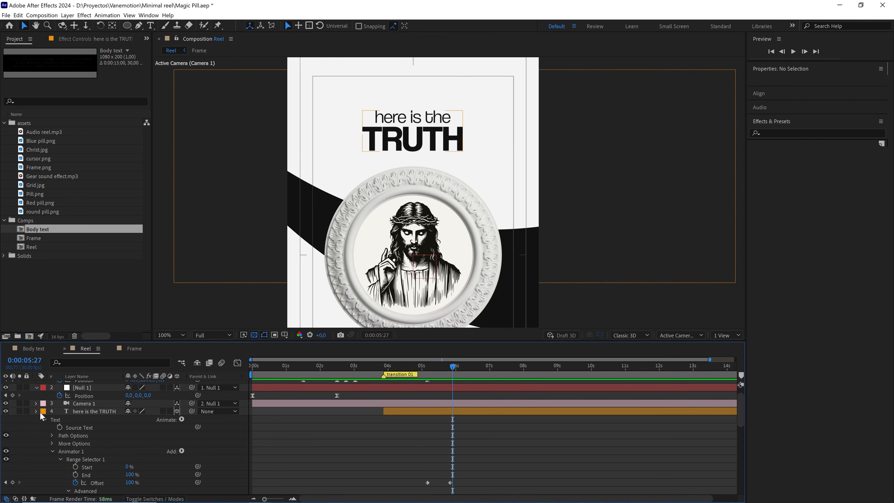
{"action": "left_click", "coordinate": [36, 411]}
{"action": "left_click", "coordinate": [428, 426]}
{"action": "left_click", "coordinate": [416, 412]}
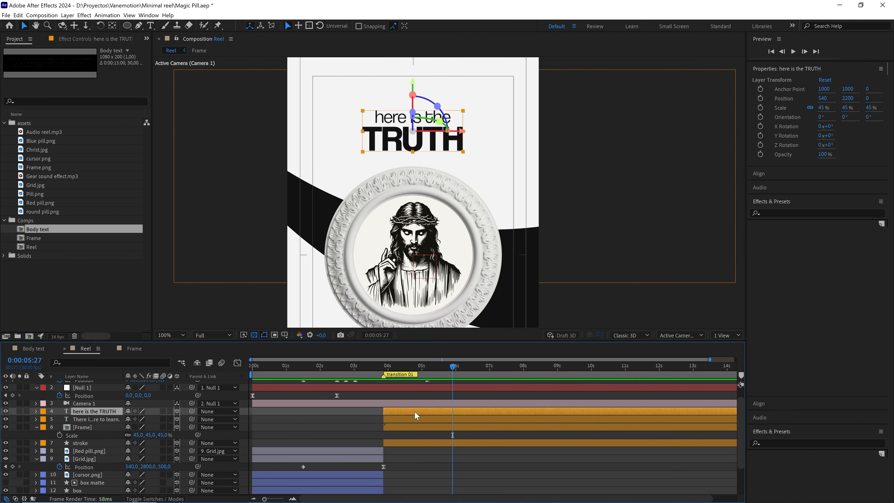
{"action": "key", "text": "u"}
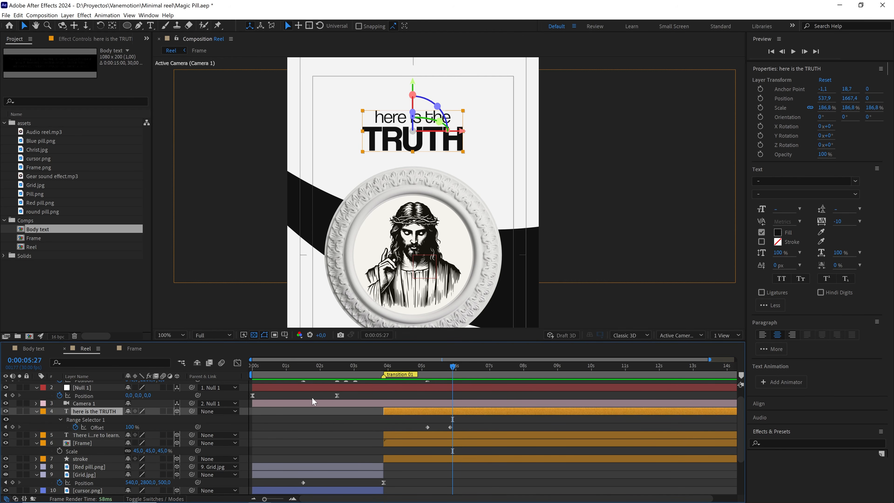
{"action": "left_click", "coordinate": [289, 417]}
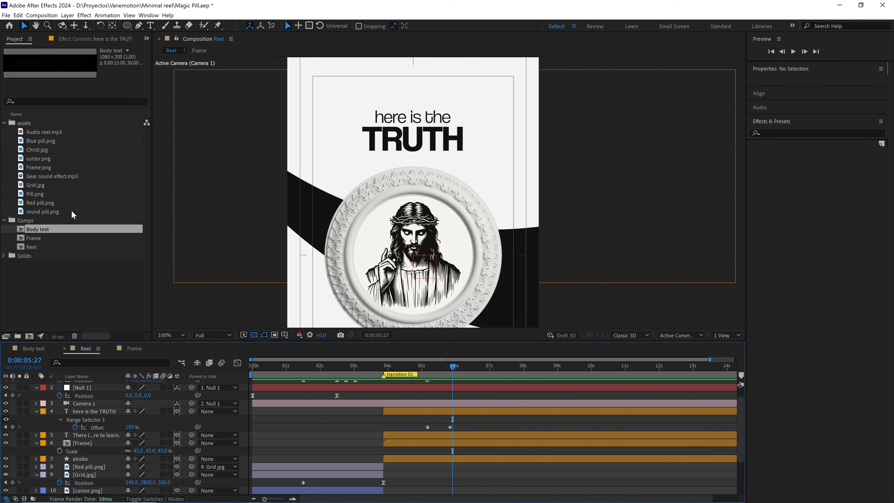
Add Audio reel.mp3 as the top layer of the Reel composition and start it at 0:00:00:05.
{"action": "left_click_drag", "start_coordinate": [62, 134], "coordinate": [104, 385]}
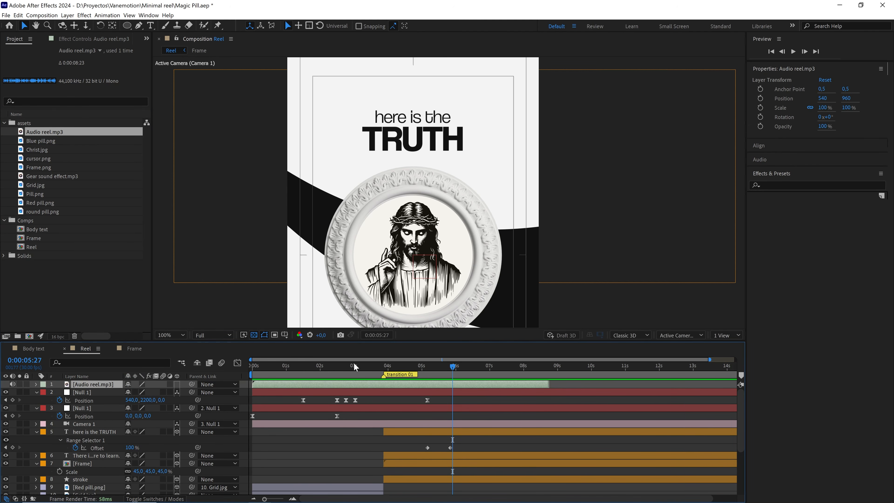
{"action": "left_click_drag", "start_coordinate": [354, 363], "coordinate": [242, 377]}
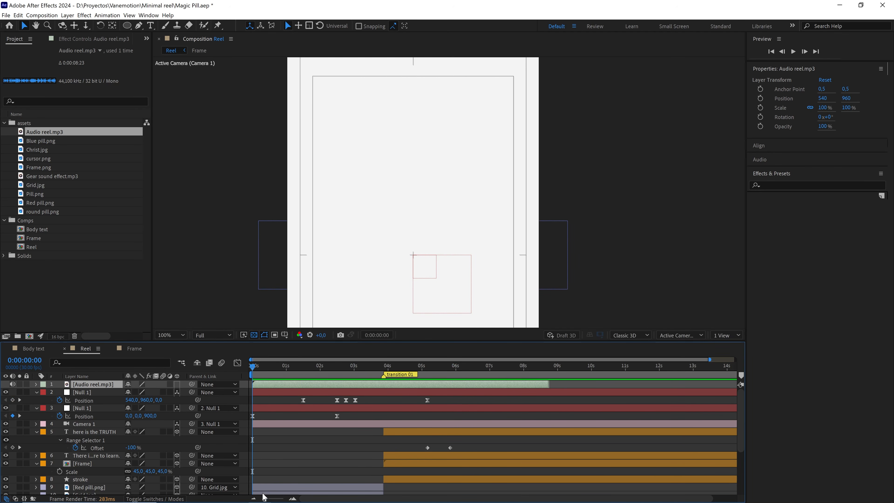
{"action": "left_click_drag", "start_coordinate": [265, 499], "coordinate": [275, 498]}
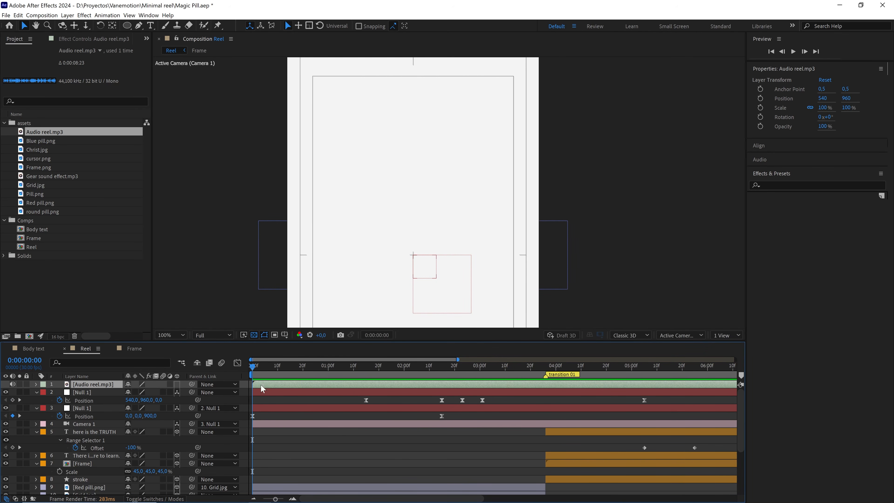
{"action": "left_click_drag", "start_coordinate": [254, 371], "coordinate": [276, 385]}
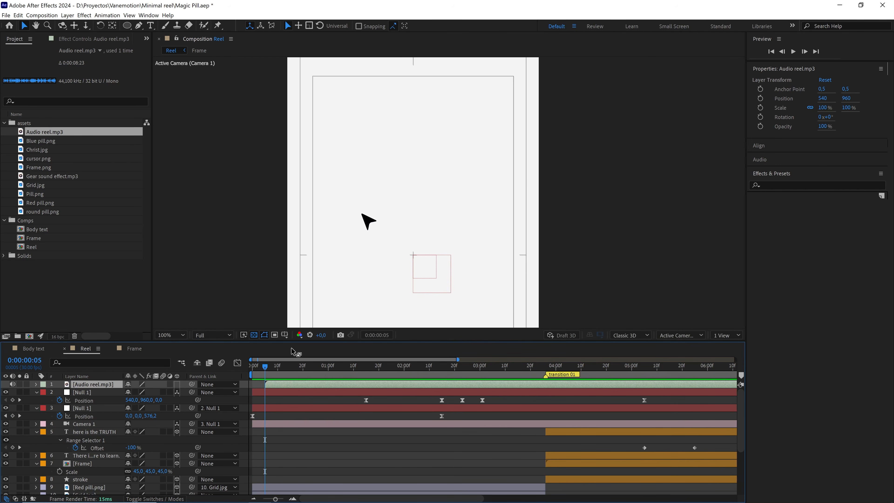
Fit the composition view up to 100% and preview the whole reel with its audio from 0:00:00:00.
{"action": "left_click", "coordinate": [173, 333]}
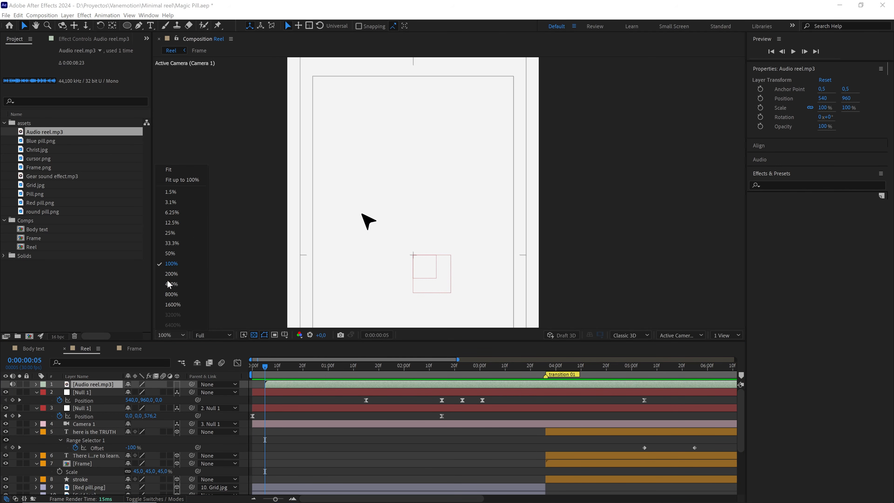
{"action": "left_click", "coordinate": [175, 177]}
{"action": "left_click", "coordinate": [300, 445]}
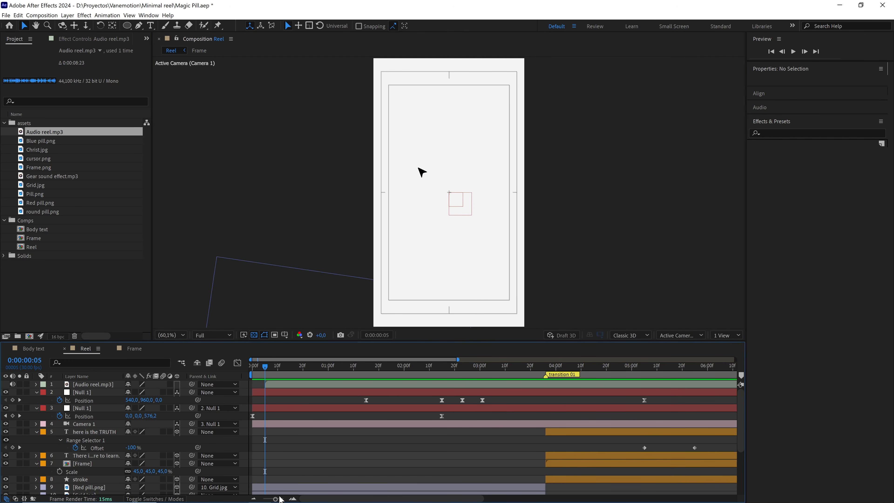
{"action": "left_click_drag", "start_coordinate": [275, 498], "coordinate": [262, 499]}
{"action": "left_click", "coordinate": [249, 367]}
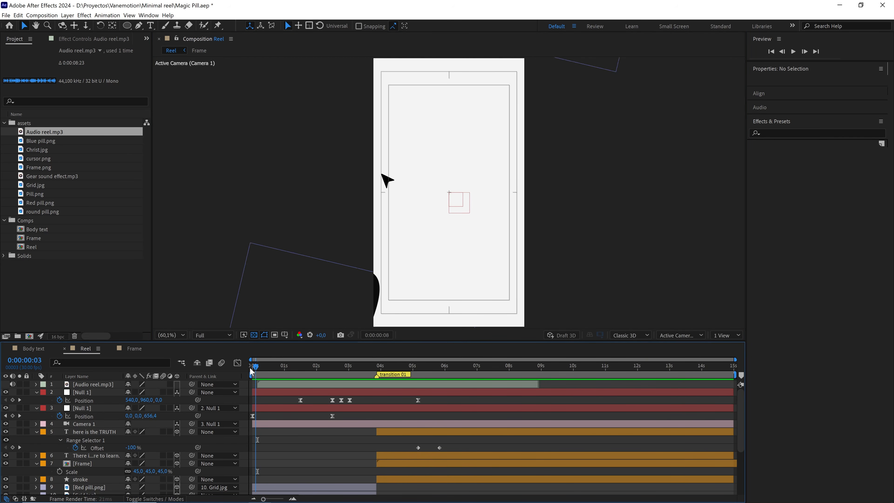
{"action": "key", "text": "space"}
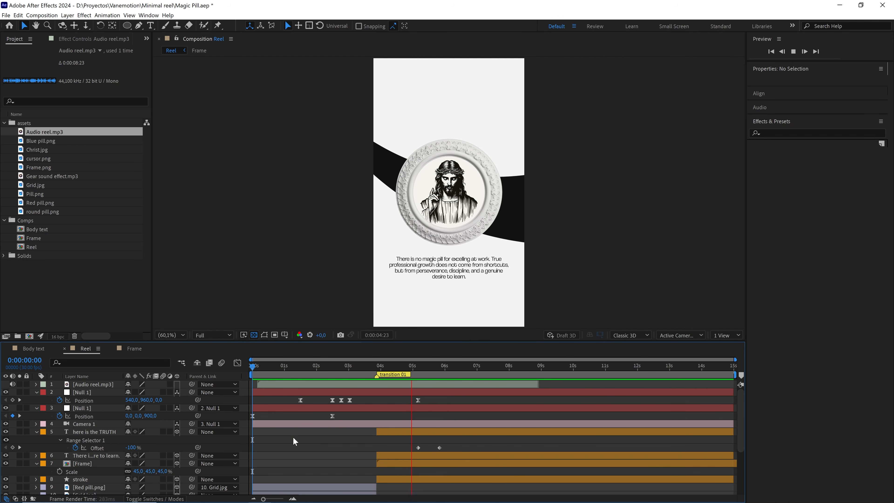
Shift the title's two Offset keyframes earlier so the first one aligns with the "transition 01" marker.
{"action": "left_click", "coordinate": [366, 365]}
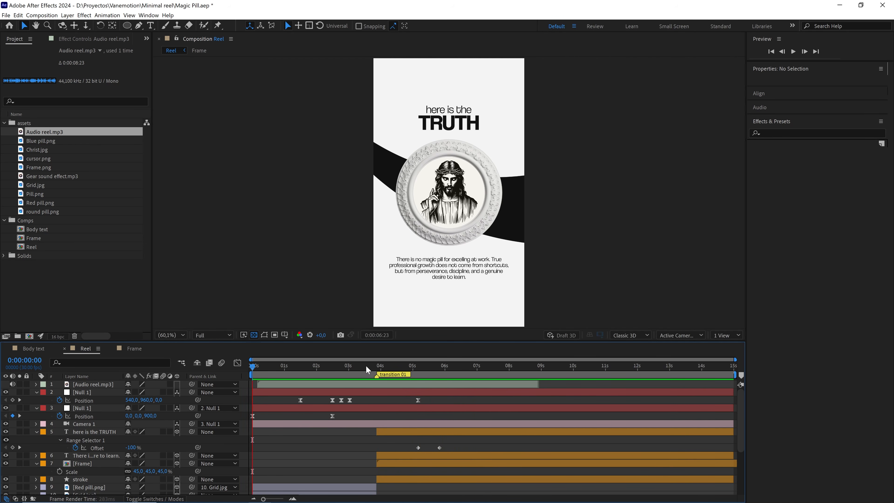
{"action": "key", "text": "space"}
{"action": "left_click_drag", "start_coordinate": [459, 443], "coordinate": [372, 448]}
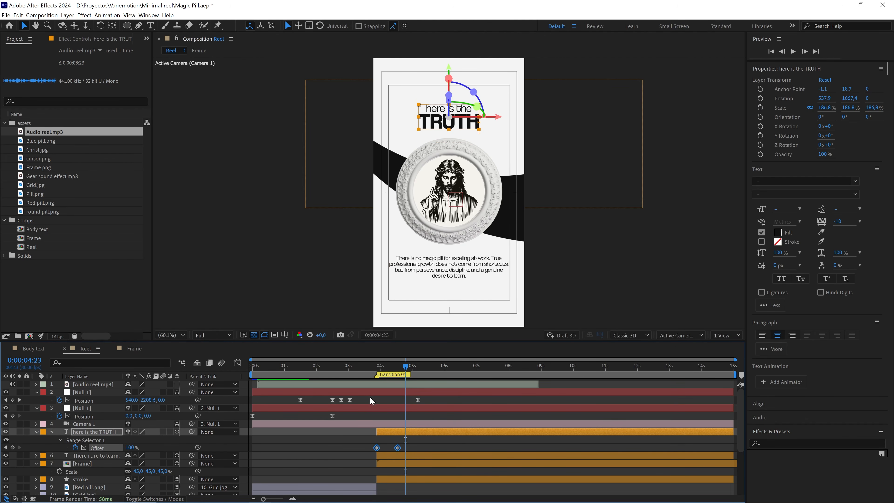
Preview the title's text reveal around the "transition 01" marker, starting from about 0:00:03:17.
{"action": "left_click", "coordinate": [366, 367]}
{"action": "key", "text": "space"}
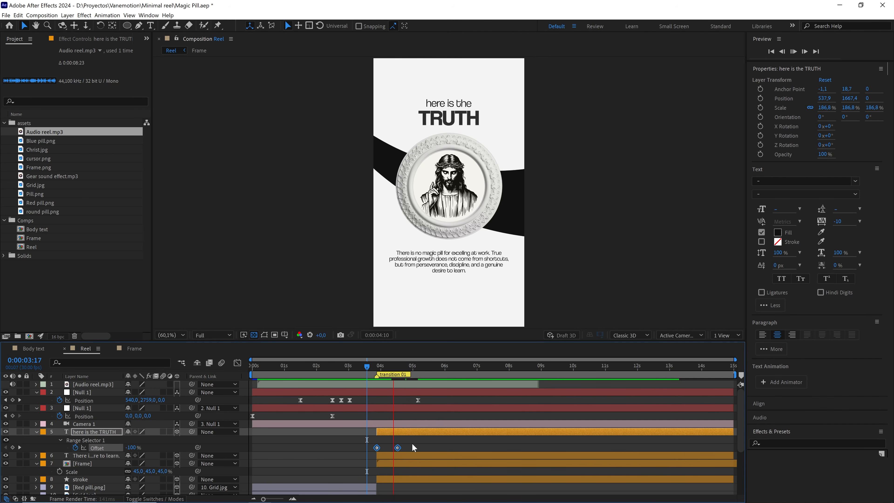
{"action": "key", "text": "space"}
{"action": "key", "text": "space"}
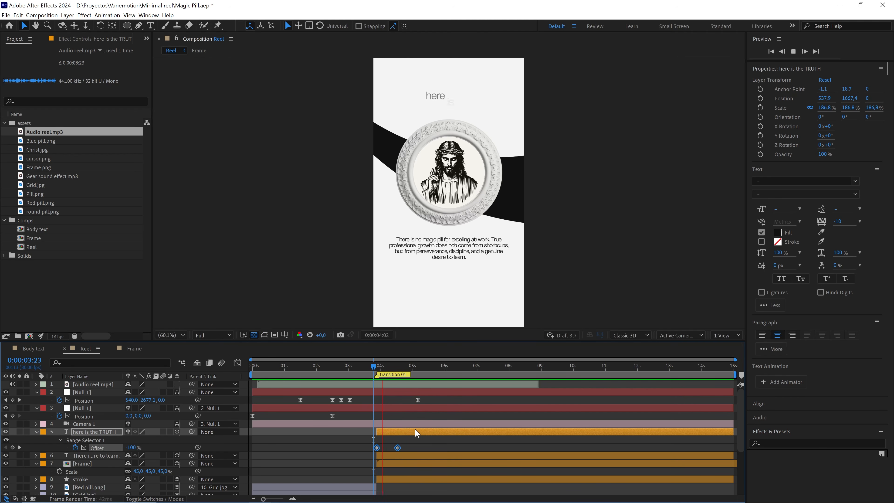
{"action": "left_click", "coordinate": [387, 367]}
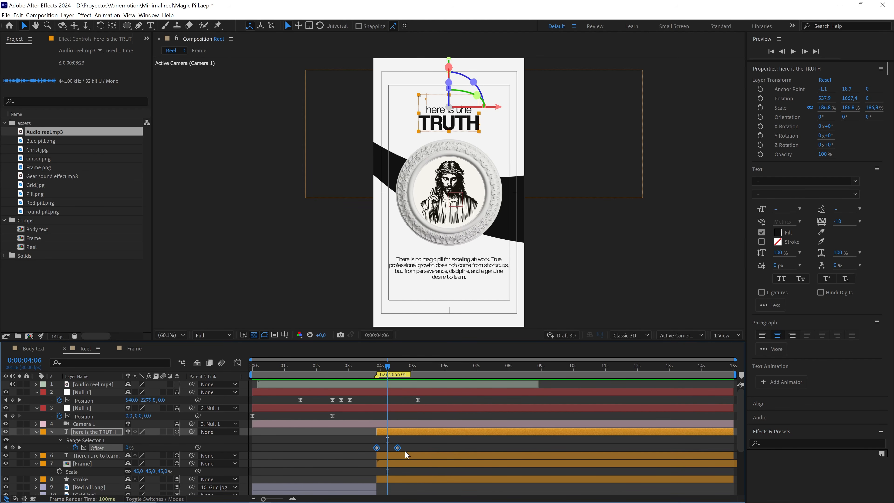
Delay the title's second Offset keyframe to about 0:00:05:00, keep the first one on the "transition 01" marker, and preview the reveal.
{"action": "left_click_drag", "start_coordinate": [398, 448], "coordinate": [411, 448]}
{"action": "left_click", "coordinate": [409, 447]}
{"action": "left_click_drag", "start_coordinate": [396, 368], "coordinate": [376, 375]}
{"action": "key", "text": "space"}
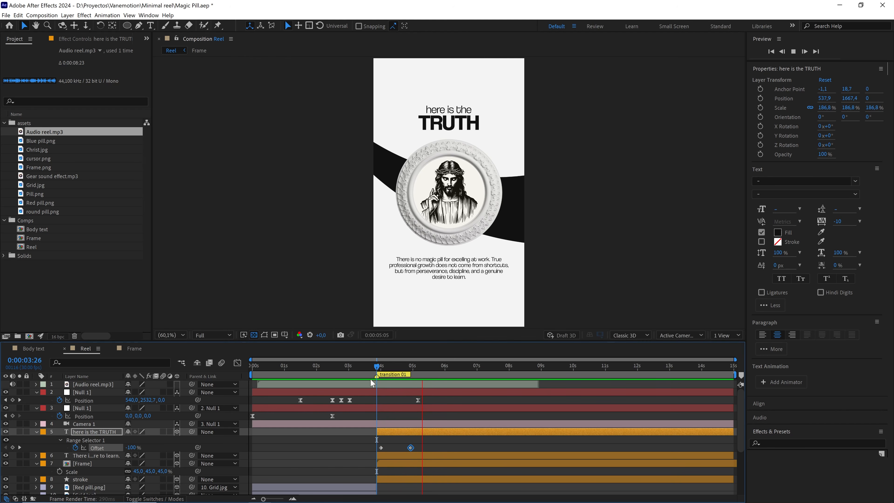
{"action": "left_click", "coordinate": [371, 366]}
{"action": "left_click", "coordinate": [377, 448]}
{"action": "key", "text": "space"}
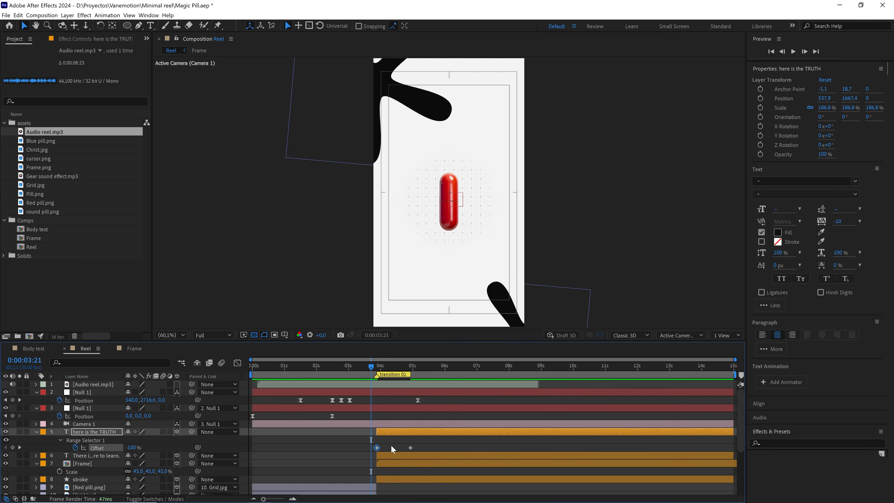
{"action": "key", "text": "space"}
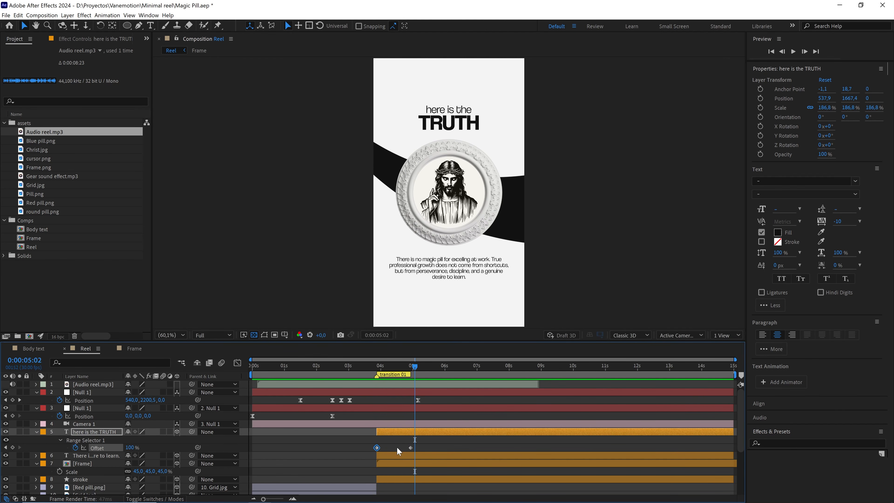
Place the title's second Offset keyframe at about 0:00:04:21 and replay the transition from 0:00:03:24.
{"action": "left_click_drag", "start_coordinate": [411, 448], "coordinate": [403, 449]}
{"action": "left_click", "coordinate": [374, 366]}
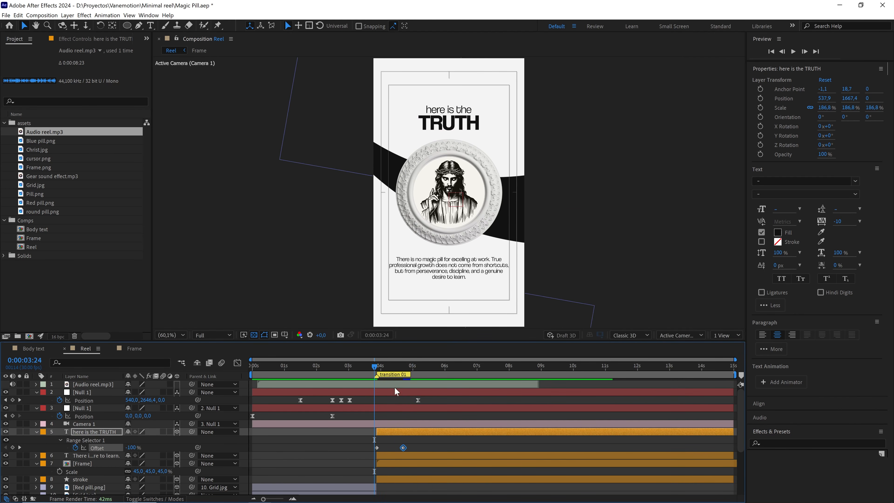
{"action": "key", "text": "space"}
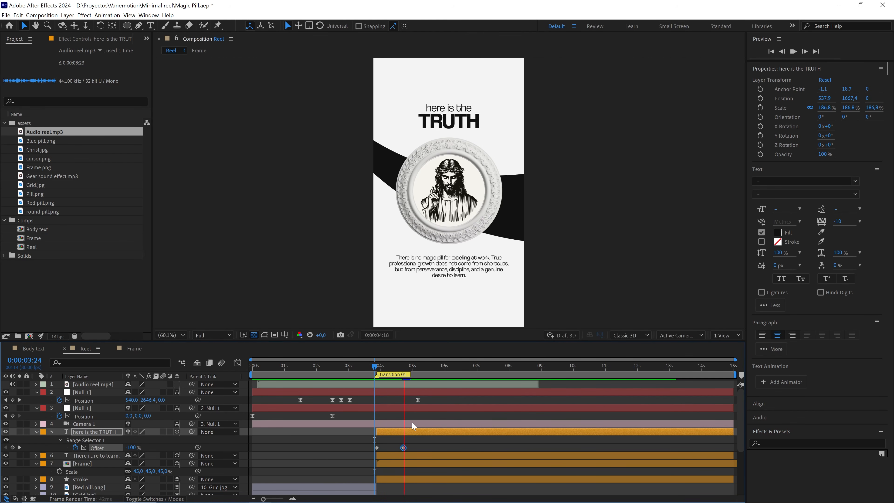
{"action": "left_click", "coordinate": [376, 365]}
{"action": "key", "text": "space"}
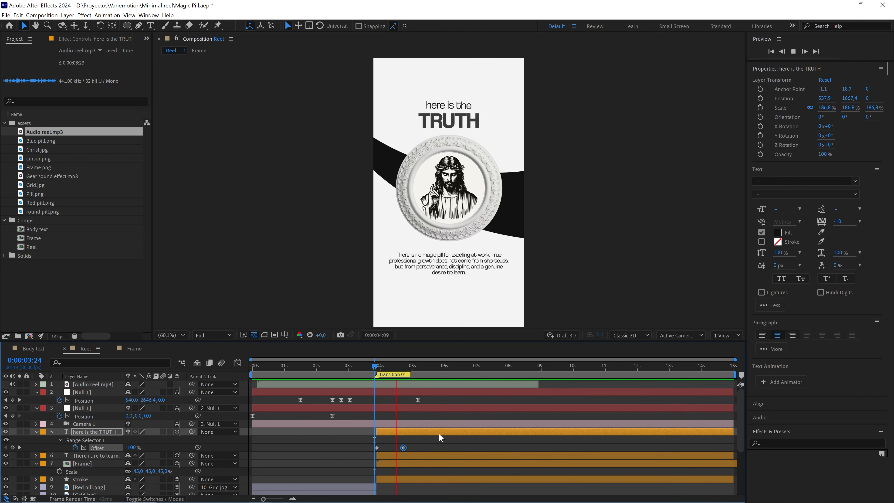
{"action": "key", "text": "space"}
Collapse the assets and Comps folders and the expanded properties of all layers in the Reel composition.
{"action": "left_click", "coordinate": [66, 254]}
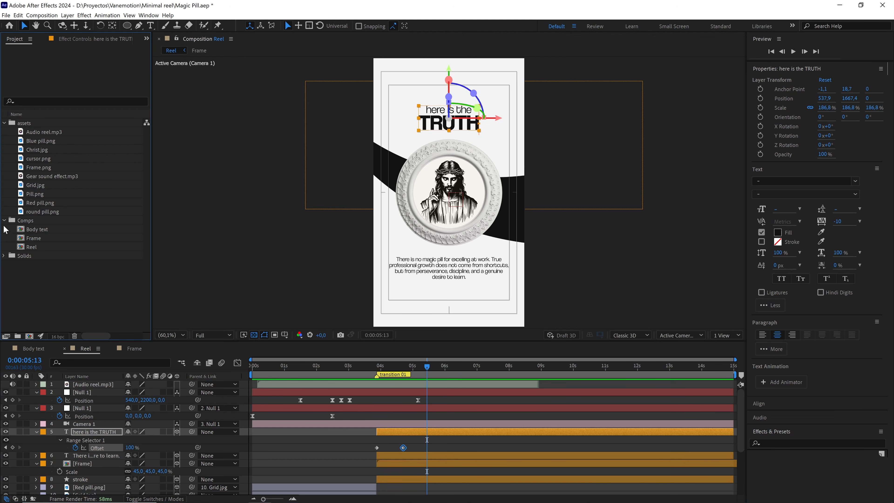
{"action": "left_click", "coordinate": [4, 220]}
{"action": "left_click", "coordinate": [4, 123]}
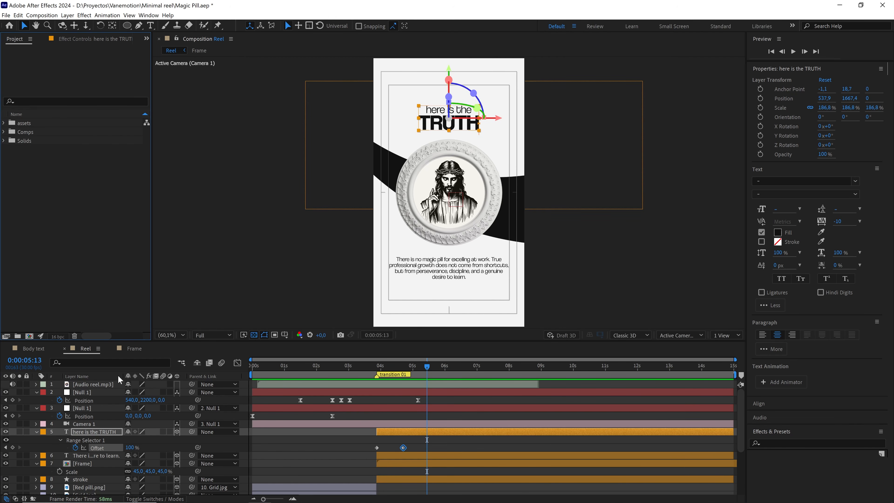
{"action": "left_click", "coordinate": [118, 384]}
{"action": "key", "text": "ctrl+a"}
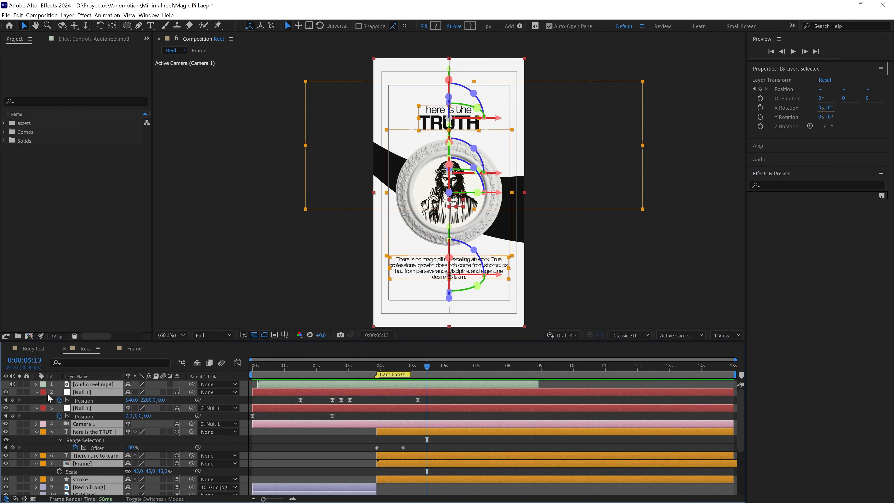
{"action": "left_click", "coordinate": [35, 393]}
{"action": "left_click", "coordinate": [304, 425]}
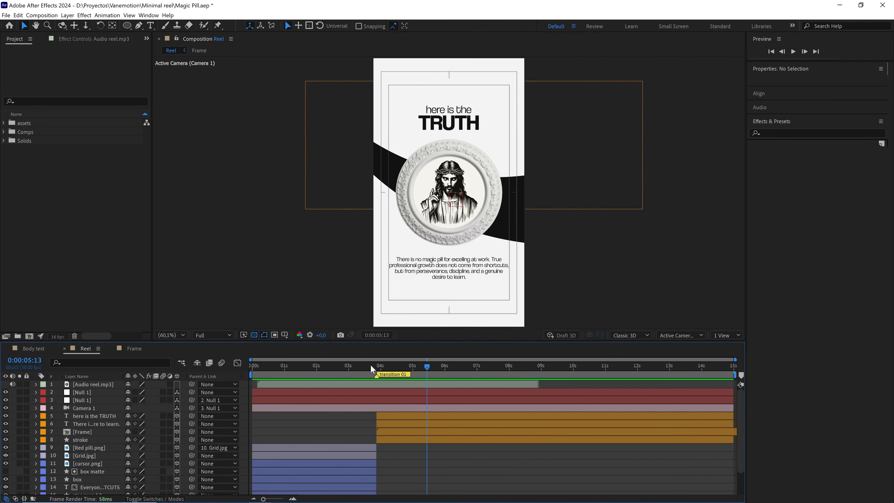
Fit the composition view and make the timeline taller to show all layers, with the current time at 0:00:00:00.
{"action": "left_click", "coordinate": [176, 335]}
{"action": "left_click", "coordinate": [178, 170]}
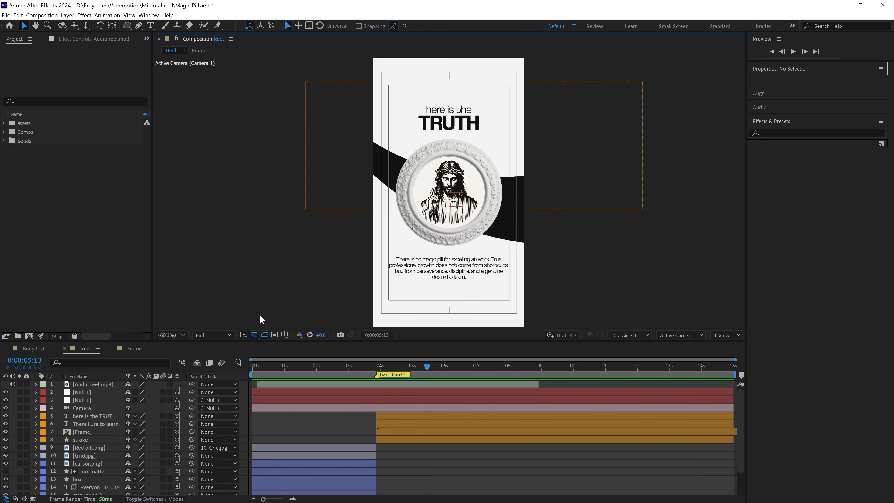
{"action": "key", "text": "Home"}
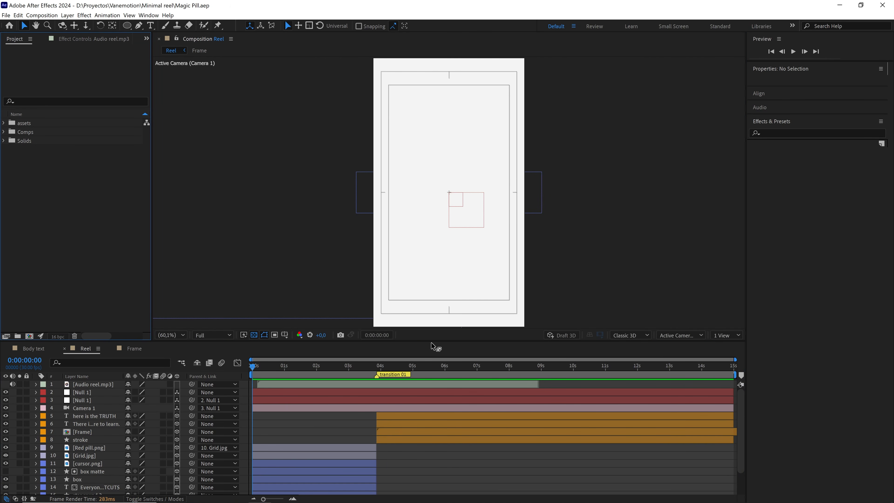
{"action": "left_click_drag", "start_coordinate": [432, 347], "coordinate": [419, 306]}
Duplicate the upper Null 1 layer with the current time at 0:00:05:05 and reveal the copy's Position property.
{"action": "left_click", "coordinate": [382, 355]}
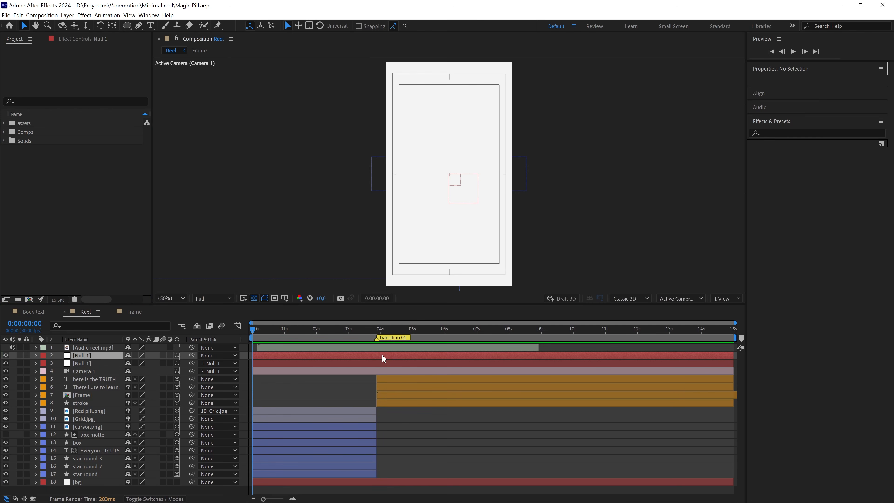
{"action": "key", "text": "p"}
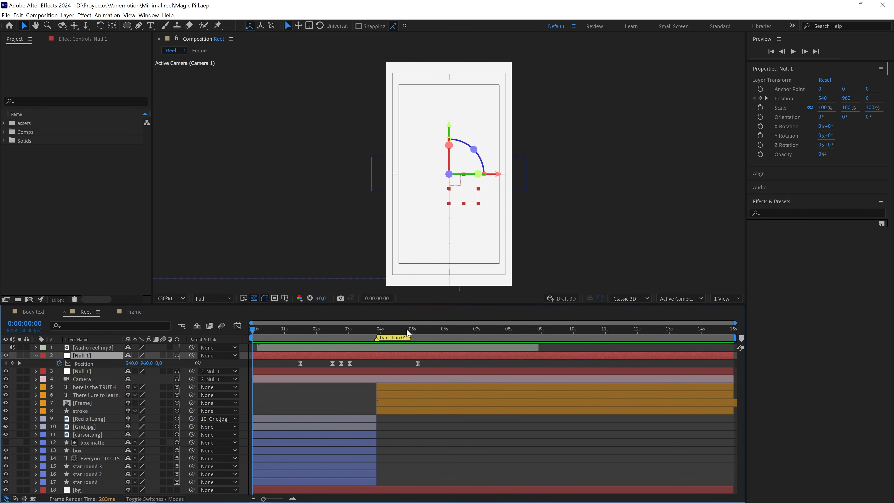
{"action": "left_click_drag", "start_coordinate": [407, 328], "coordinate": [418, 330]}
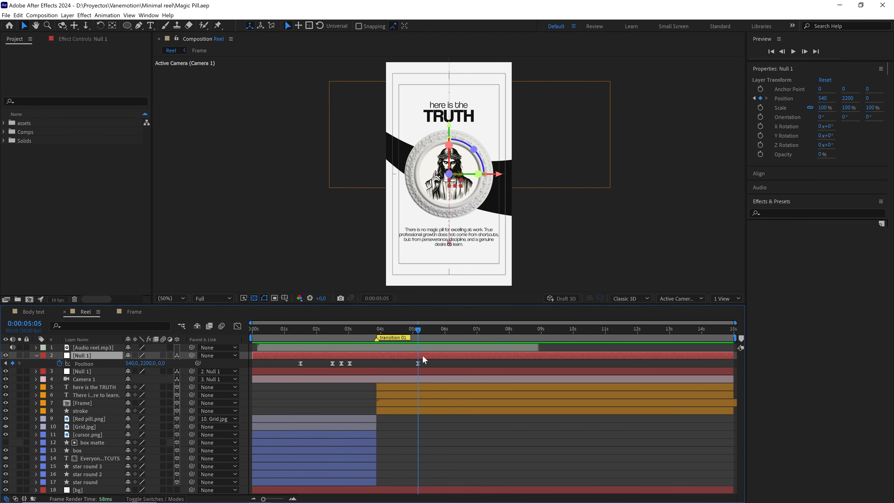
{"action": "key", "text": "ctrl+d"}
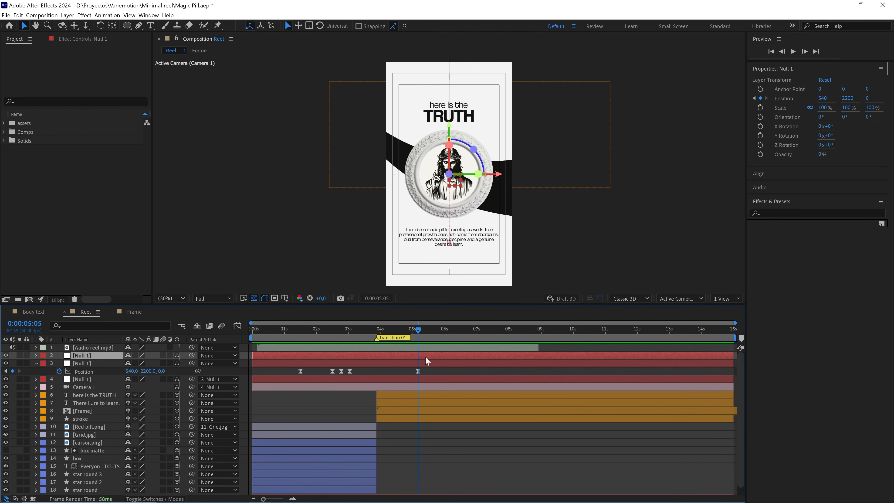
{"action": "key", "text": "p"}
Replace all Position keyframes of the duplicated null with a single keyframe of 540, 2200, 0 placed at 0:00:04:10.
{"action": "left_click_drag", "start_coordinate": [434, 363], "coordinate": [278, 364]}
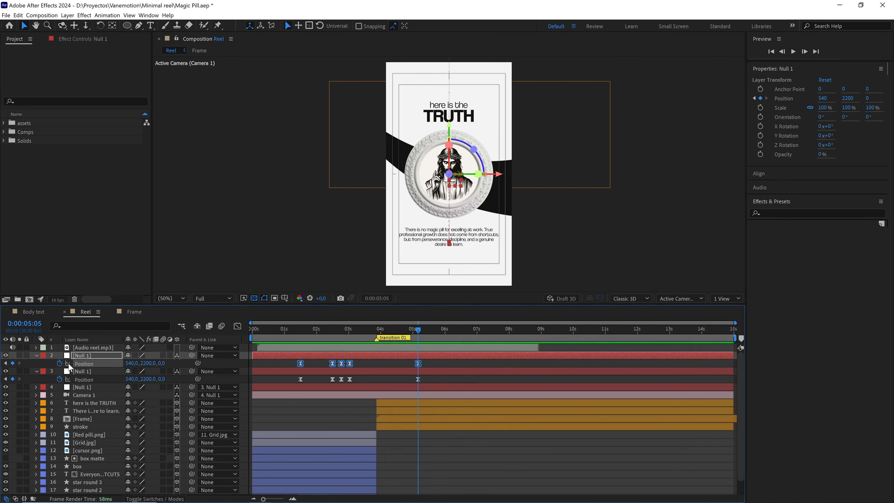
{"action": "left_click", "coordinate": [59, 364]}
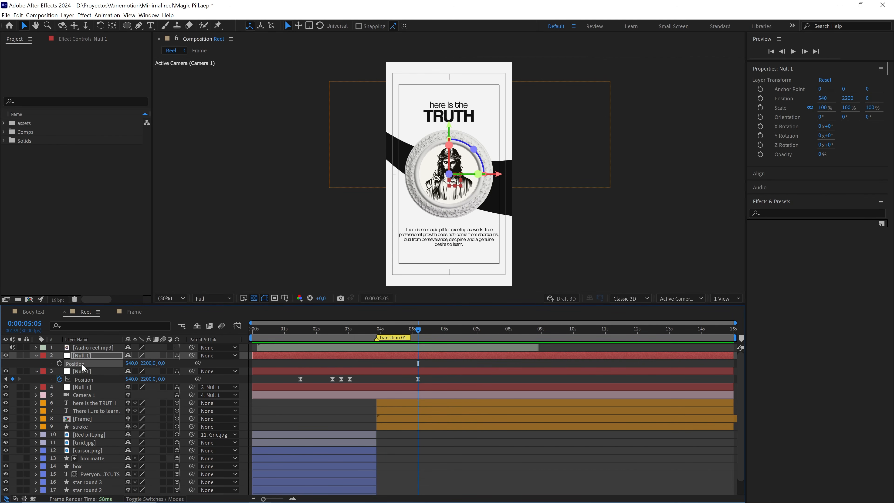
{"action": "left_click", "coordinate": [59, 364]}
{"action": "left_click_drag", "start_coordinate": [419, 331], "coordinate": [392, 333]}
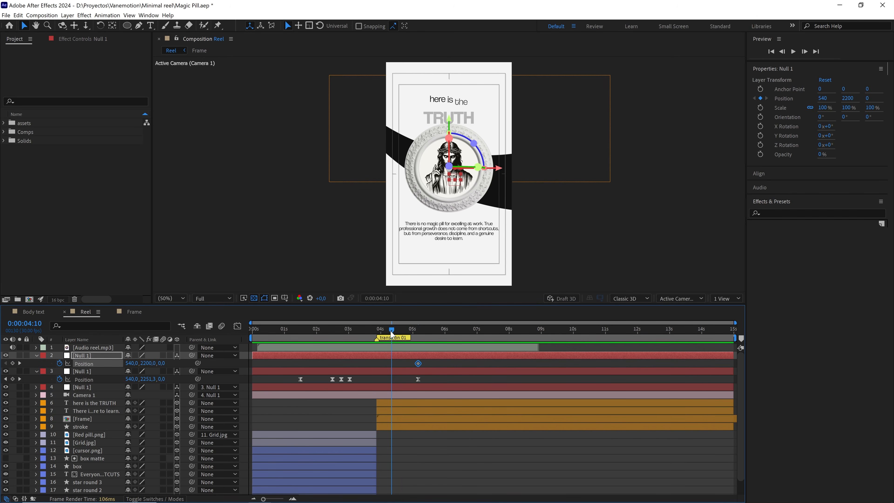
{"action": "left_click_drag", "start_coordinate": [418, 363], "coordinate": [394, 363]}
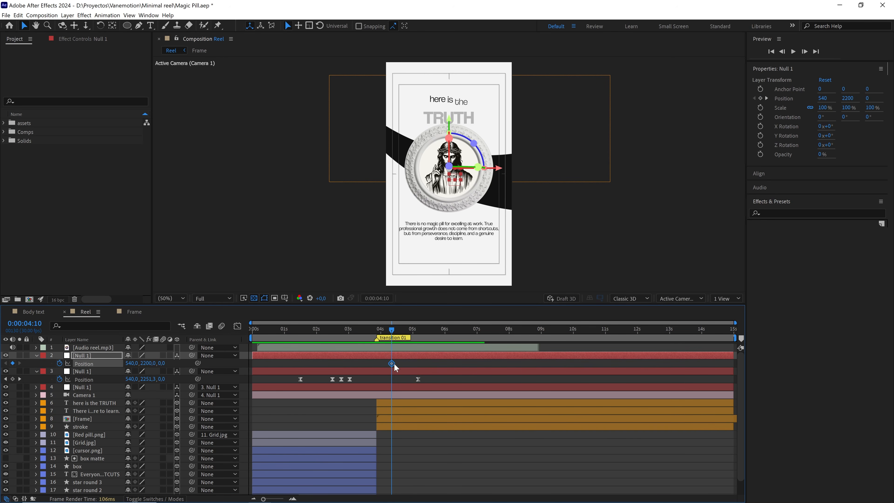
Parent the original Null 1 in layer 3 to the duplicated null above it.
{"action": "left_click", "coordinate": [76, 373]}
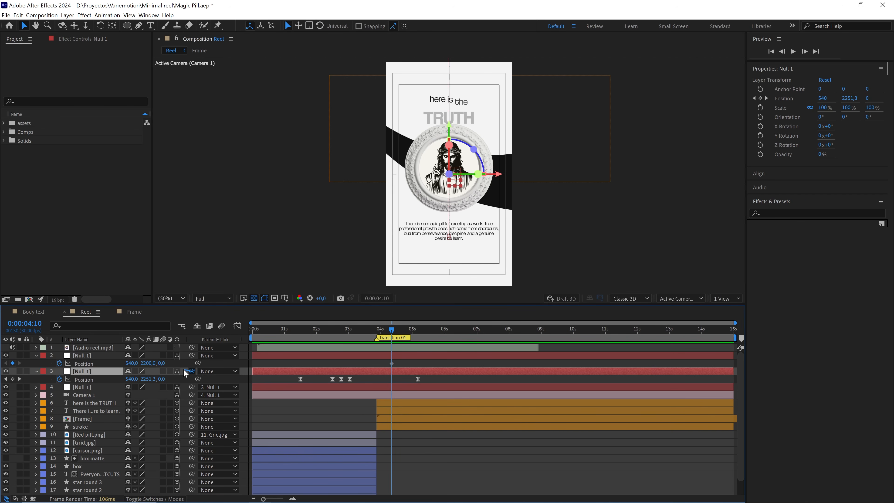
{"action": "left_click_drag", "start_coordinate": [129, 363], "coordinate": [118, 356]}
Add a Position keyframe at 0:00:06:10 on the duplicated null with its Z value set to -1500.
{"action": "left_click", "coordinate": [395, 330]}
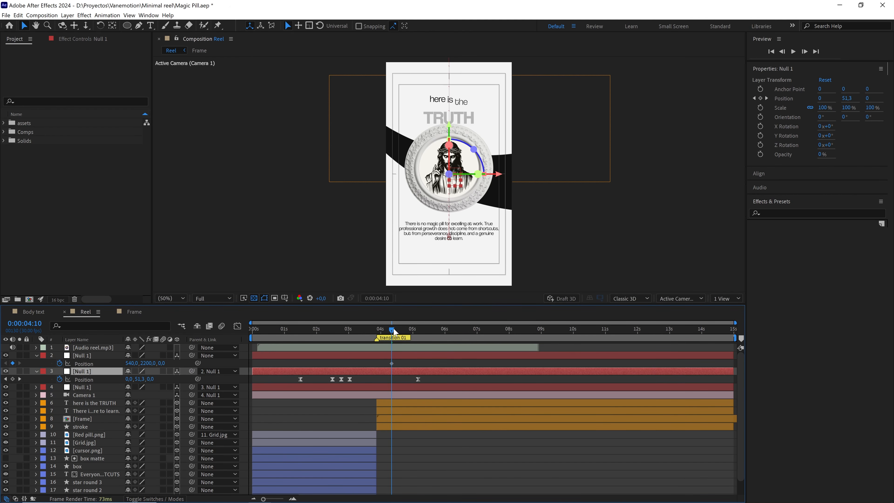
{"action": "left_click_drag", "start_coordinate": [401, 331], "coordinate": [458, 339]}
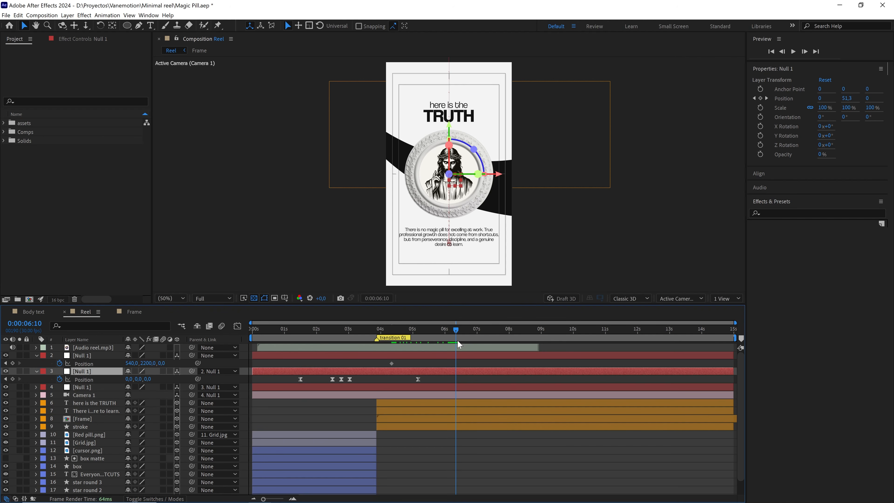
{"action": "left_click_drag", "start_coordinate": [163, 363], "coordinate": [122, 365]}
{"action": "left_click", "coordinate": [167, 363]}
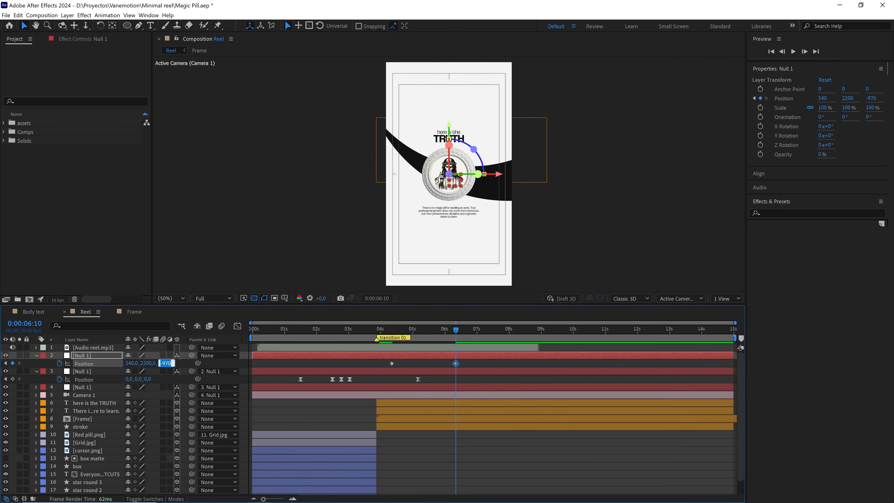
{"action": "type", "text": "-1500"}
Apply Easy Ease to the duplicated null's two Position keyframes and set their velocity influence to 70% incoming and 50% outgoing.
{"action": "left_click_drag", "start_coordinate": [462, 366], "coordinate": [381, 369]}
{"action": "key", "text": "F9"}
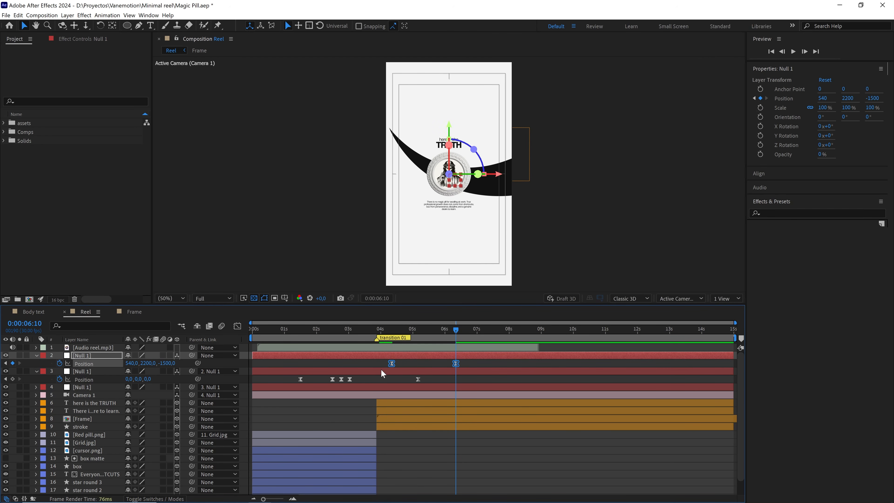
{"action": "right_click", "coordinate": [392, 363]}
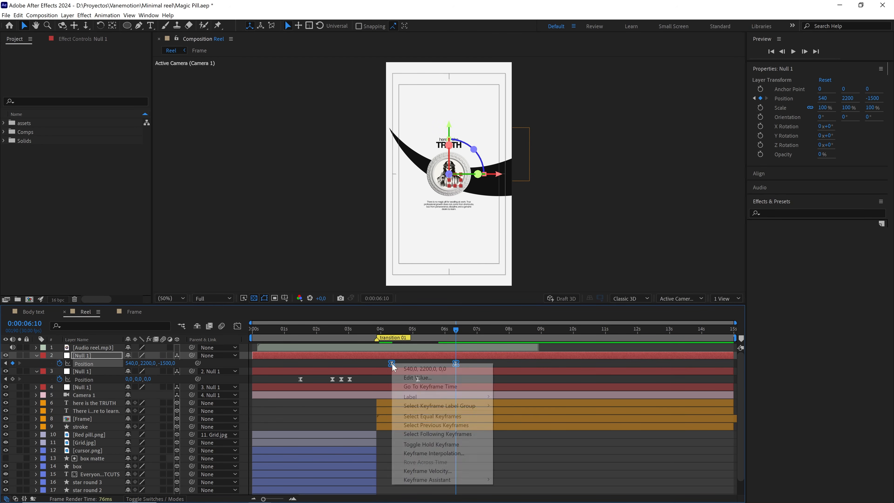
{"action": "left_click", "coordinate": [433, 472]}
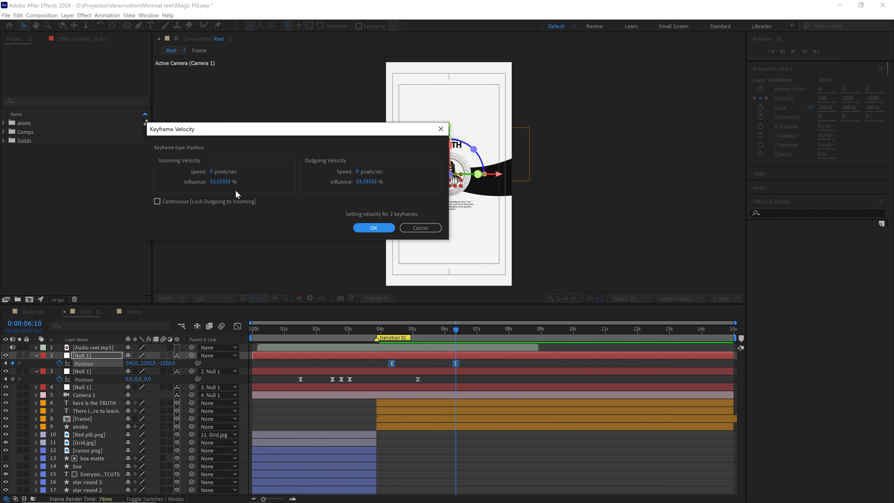
{"action": "left_click", "coordinate": [229, 186]}
{"action": "type", "text": "70"}
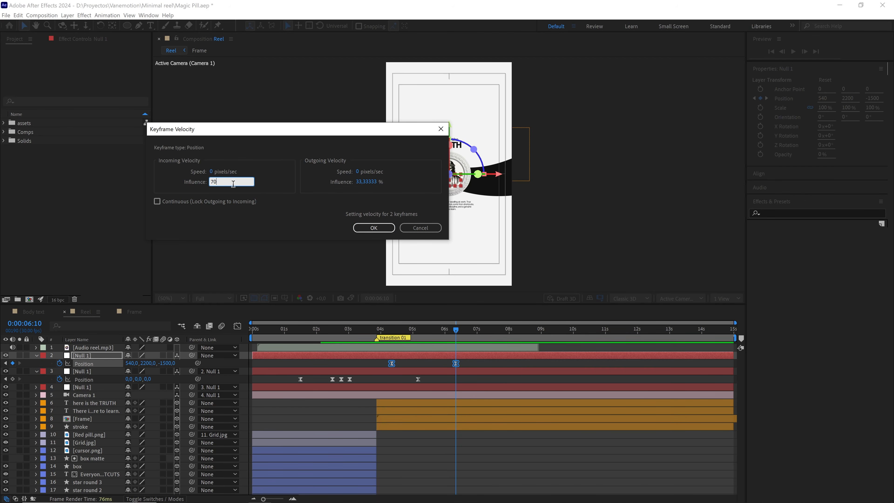
{"action": "left_click", "coordinate": [372, 182]}
{"action": "type", "text": "50"}
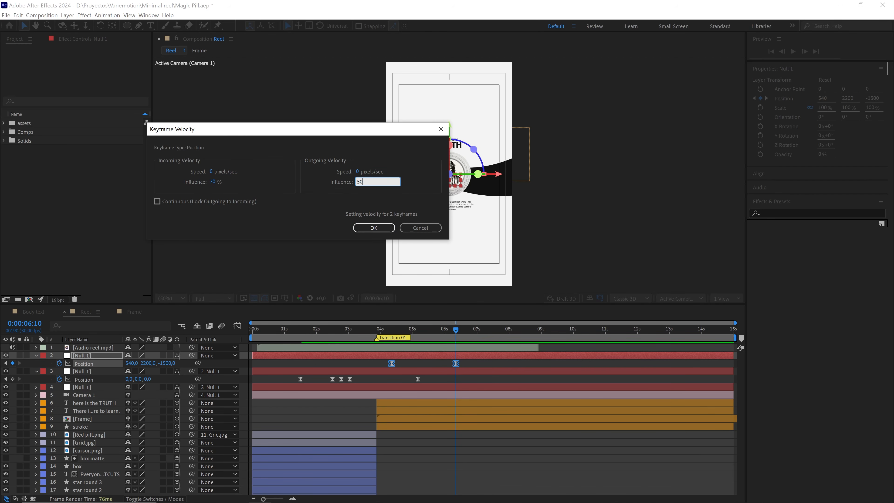
{"action": "left_click", "coordinate": [373, 227]}
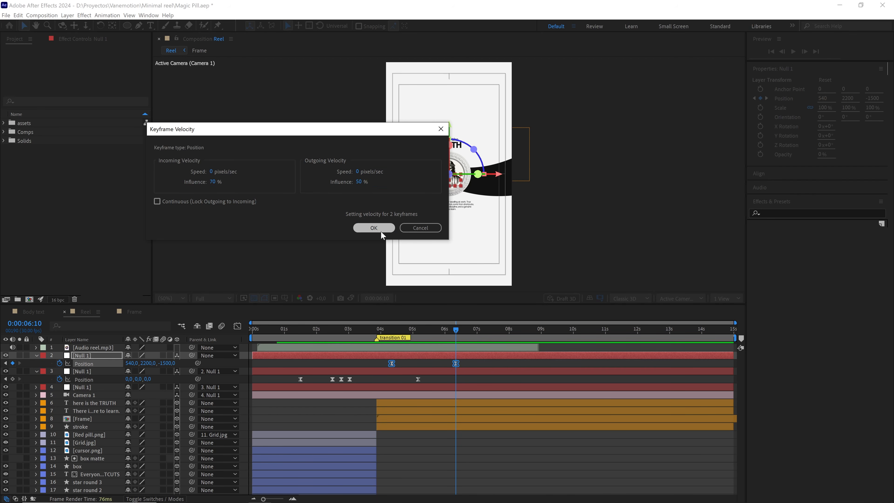
Examine the speed curve of the duplicated null's Position keyframes, return to the layer bars, and scrub back to 0:00:03:19.
{"action": "left_click", "coordinate": [237, 327]}
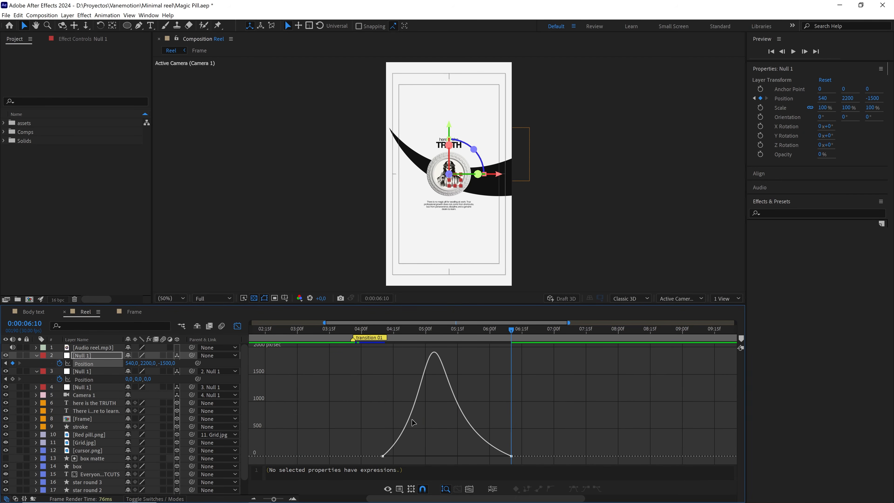
{"action": "left_click_drag", "start_coordinate": [353, 438], "coordinate": [534, 470]}
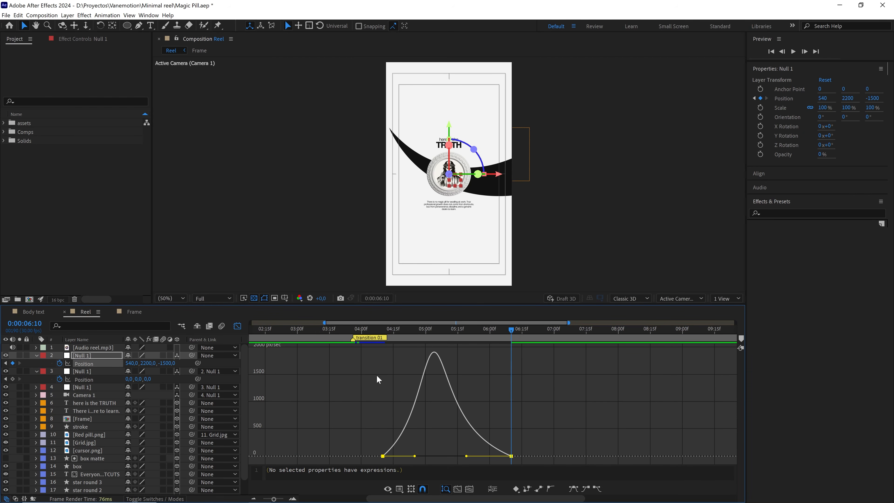
{"action": "left_click", "coordinate": [240, 326]}
{"action": "left_click_drag", "start_coordinate": [477, 331], "coordinate": [338, 331]}
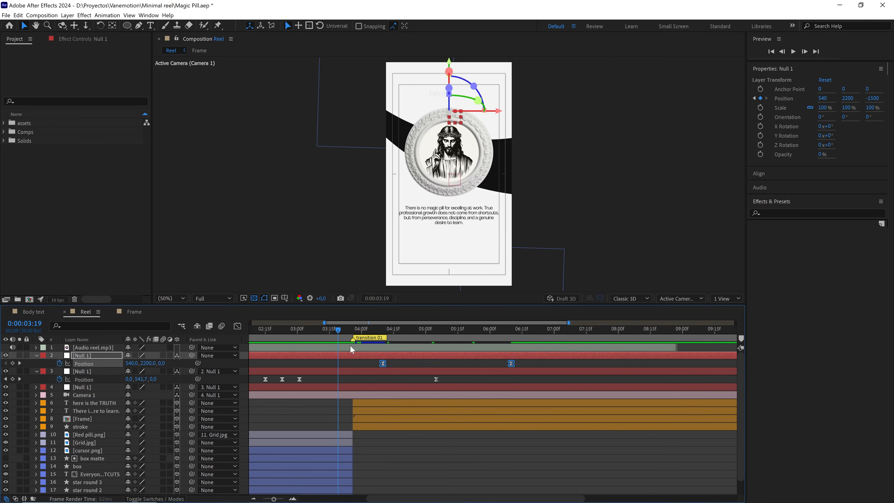
Set the composition preview resolution to Third and play back the camera pull-back around the transition 01 marker.
{"action": "left_click", "coordinate": [361, 362]}
{"action": "left_click", "coordinate": [230, 301]}
{"action": "left_click", "coordinate": [221, 341]}
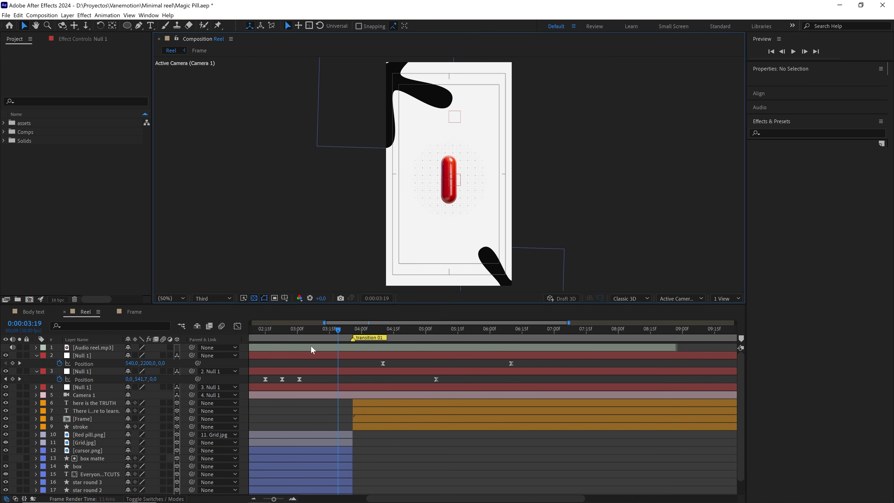
{"action": "key", "text": "space"}
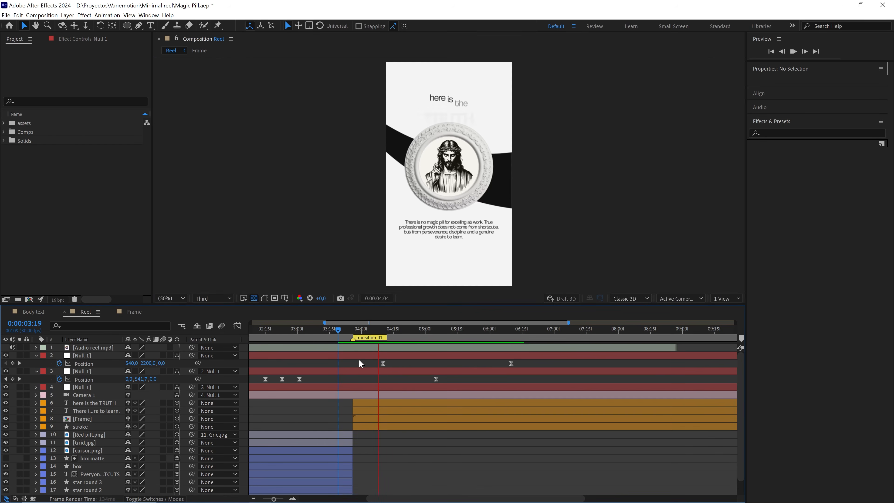
{"action": "left_click", "coordinate": [346, 329]}
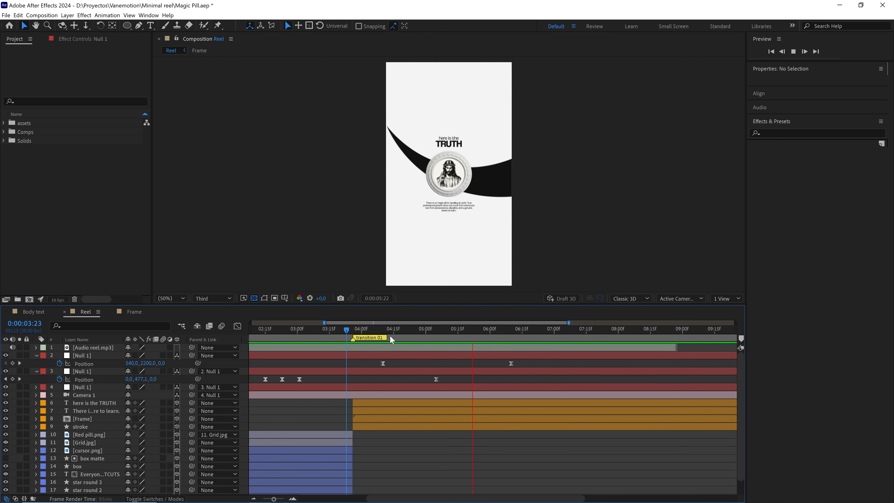
{"action": "left_click", "coordinate": [364, 331]}
{"action": "left_click", "coordinate": [363, 331]}
{"action": "key", "text": "space"}
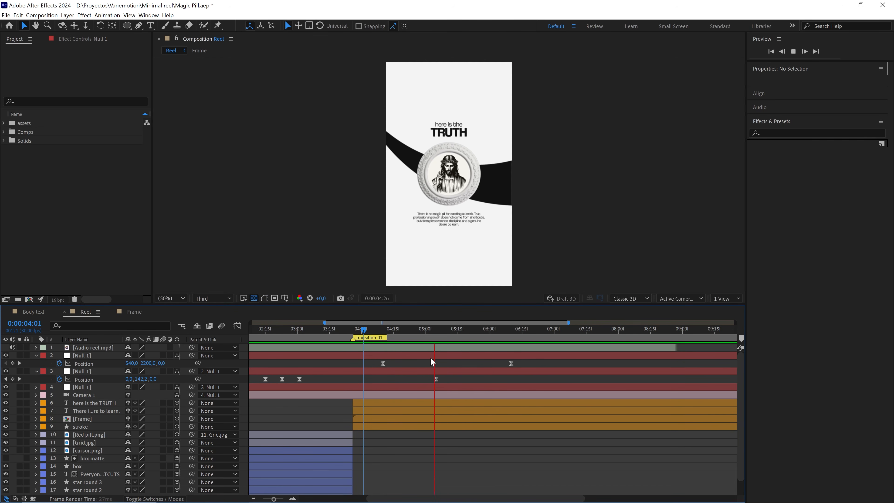
Move the current time to 0:00:06:10 and add an empty shape layer to the Reel composition.
{"action": "left_click_drag", "start_coordinate": [465, 332], "coordinate": [506, 330]}
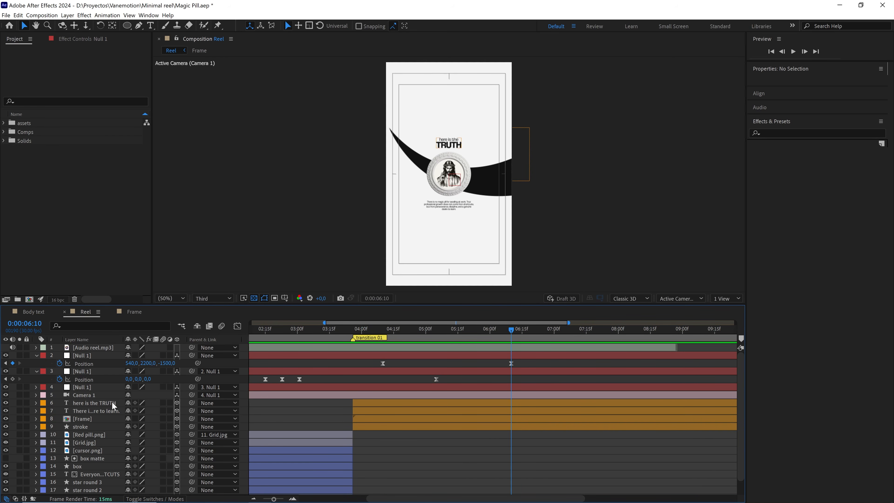
{"action": "right_click", "coordinate": [167, 379]}
{"action": "mouse_move", "coordinate": [186, 385]}
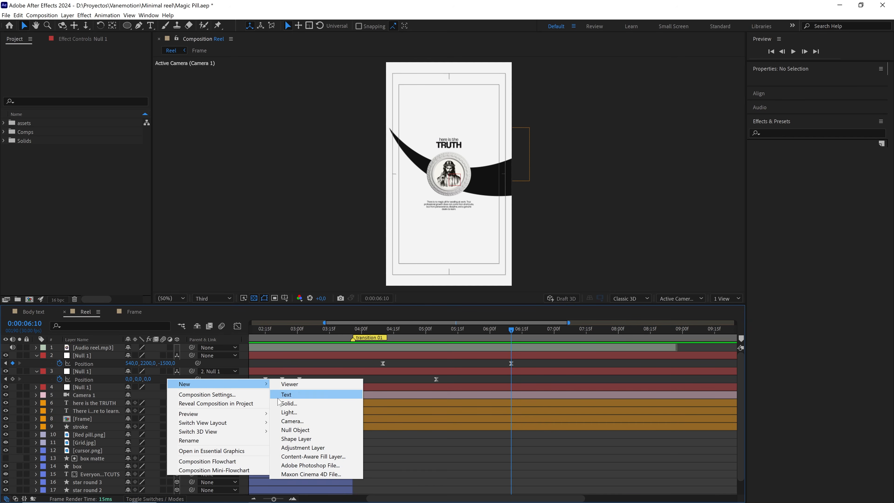
{"action": "left_click", "coordinate": [300, 439]}
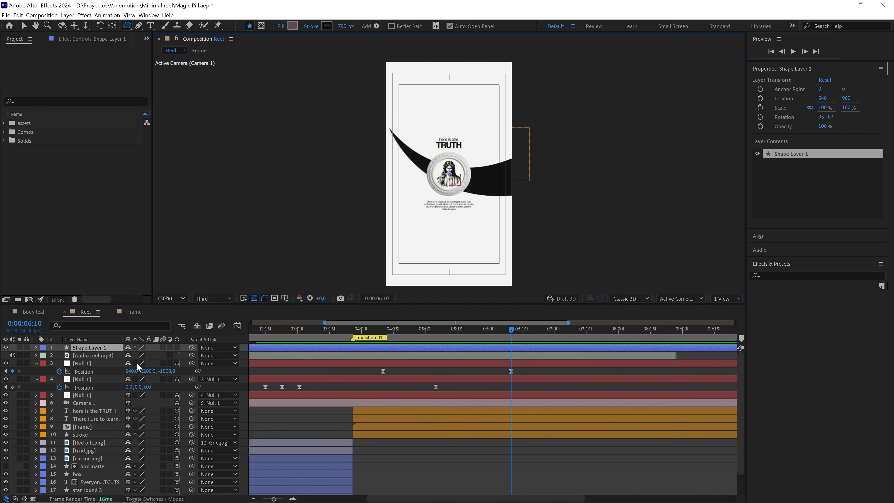
Rename the new shape layer above the audio layer.
{"action": "left_click", "coordinate": [112, 347]}
{"action": "key", "text": "Return"}
{"action": "type", "text": "circle matte"}
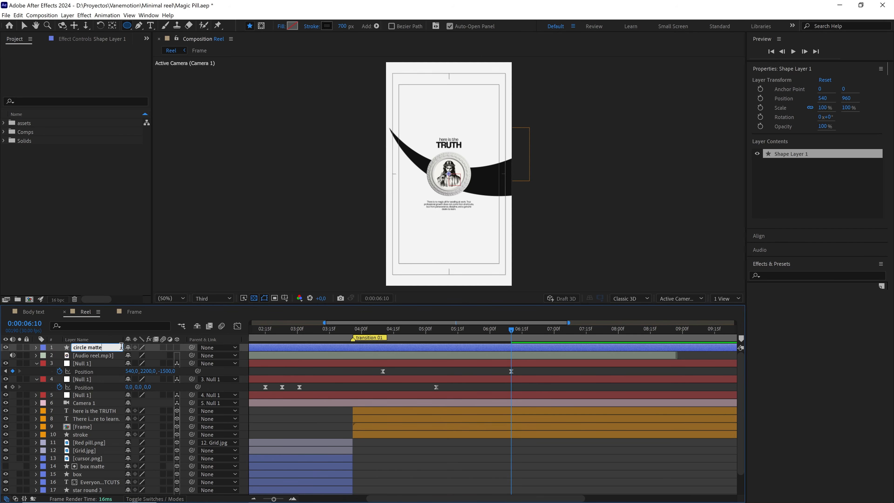
Confirm the shape layer's name as circle matte and move the layer directly below Camera 1.
{"action": "left_click", "coordinate": [187, 355]}
{"action": "left_click", "coordinate": [81, 348]}
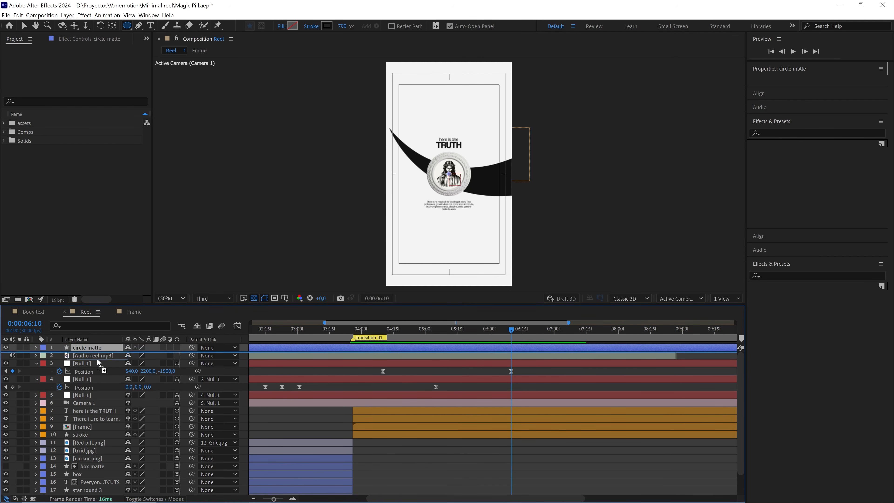
{"action": "left_click_drag", "start_coordinate": [101, 408], "coordinate": [101, 408]}
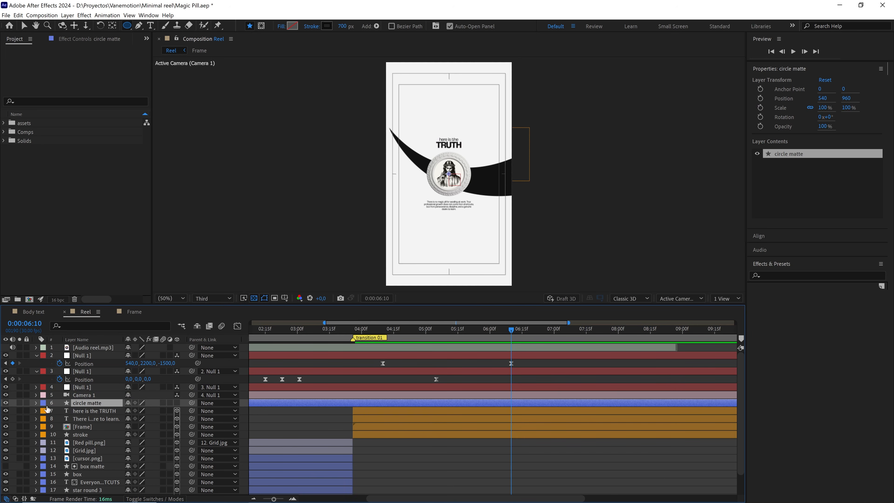
Add an ellipse path and a red fill to the contents of the circle matte layer.
{"action": "left_click_drag", "start_coordinate": [276, 498], "coordinate": [262, 498]}
{"action": "left_click", "coordinate": [35, 402]}
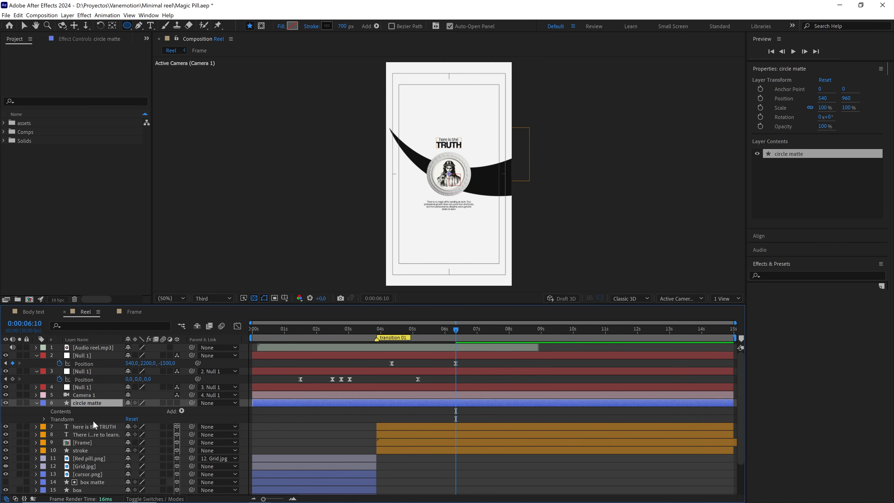
{"action": "left_click", "coordinate": [181, 410]}
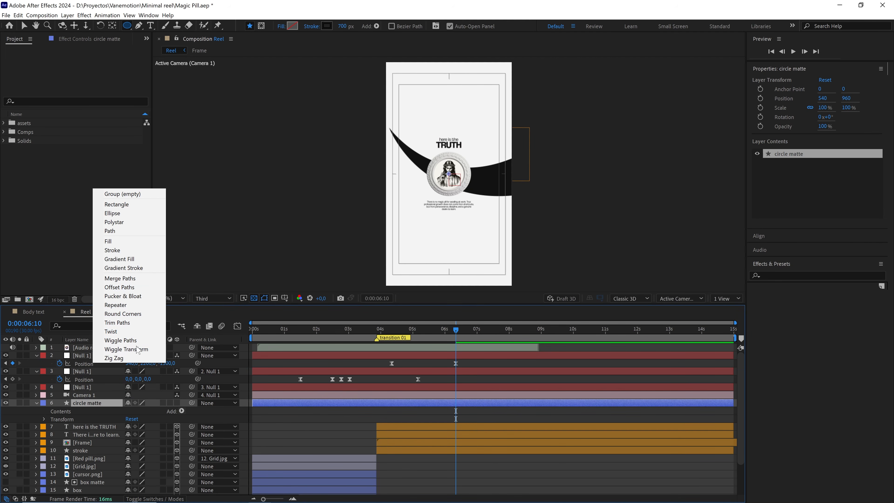
{"action": "left_click", "coordinate": [139, 213]}
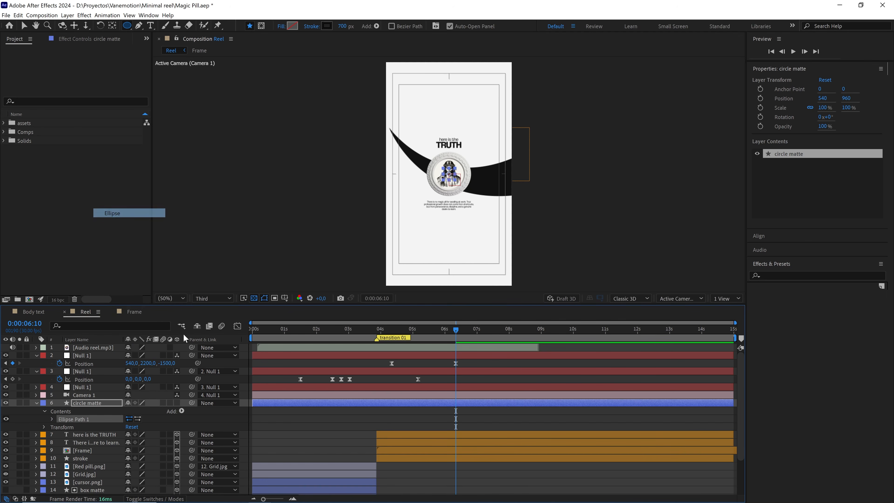
{"action": "left_click", "coordinate": [182, 411]}
{"action": "left_click", "coordinate": [108, 242]}
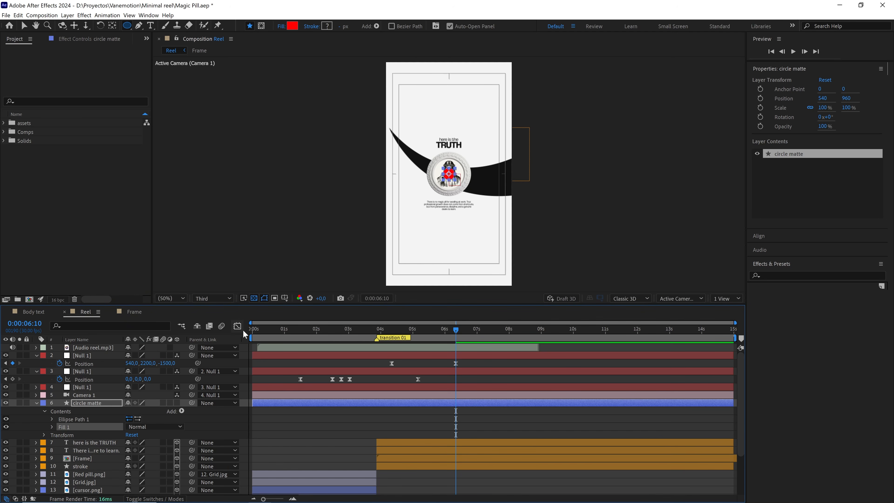
{"action": "scroll", "coordinate": [480, 162], "scroll_direction": "up", "scroll_amount": 1}
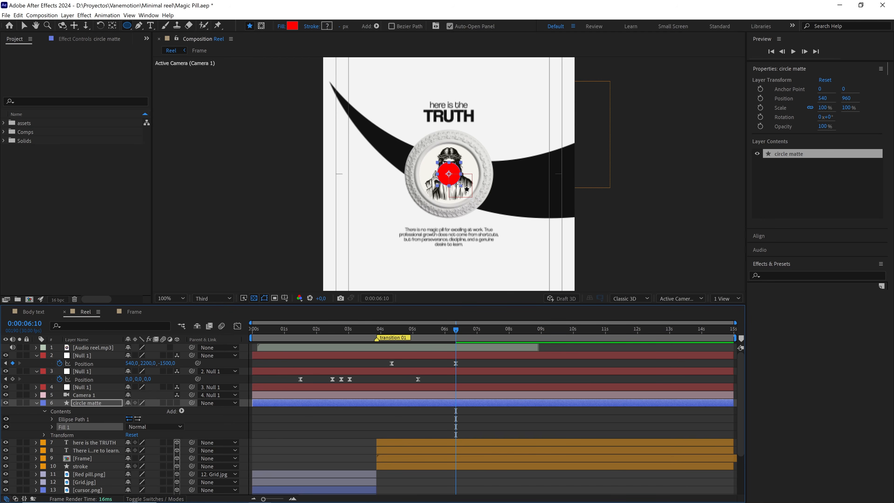
{"action": "scroll", "coordinate": [467, 189], "scroll_direction": "down", "scroll_amount": 1}
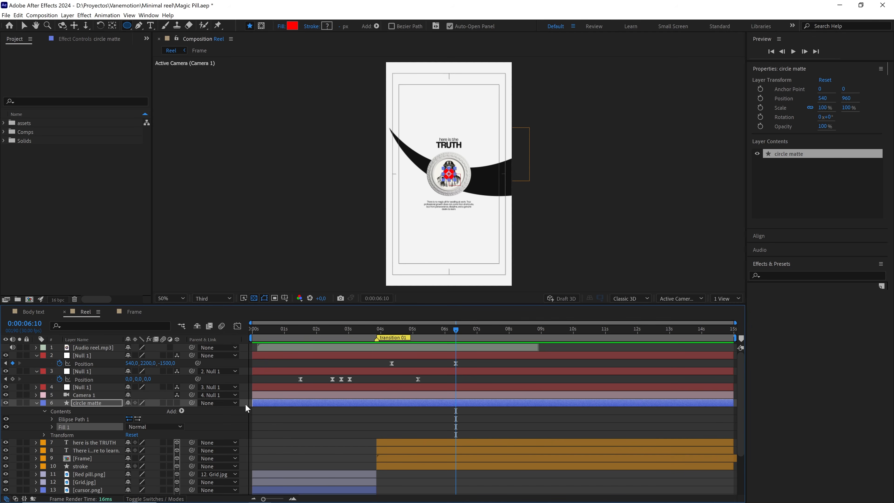
Trim the start of the circle matte layer to 0:00:04:10, matching the camera null's first Position keyframe.
{"action": "left_click_drag", "start_coordinate": [252, 403], "coordinate": [375, 406]}
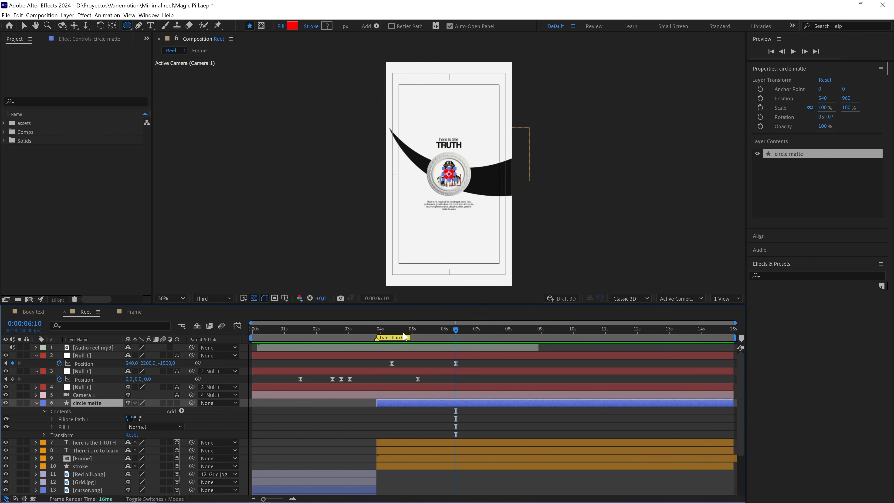
{"action": "left_click", "coordinate": [393, 337]}
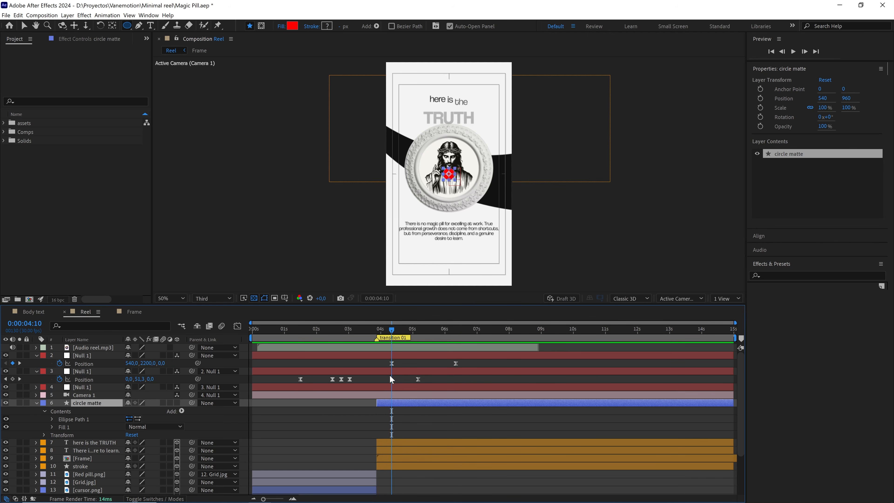
{"action": "left_click_drag", "start_coordinate": [377, 402], "coordinate": [387, 403]}
Keyframe the circle matte's Scale at 0:00:04:10 and set it to 2330% at 0:00:06:10 to cover the whole frame.
{"action": "key", "text": "s"}
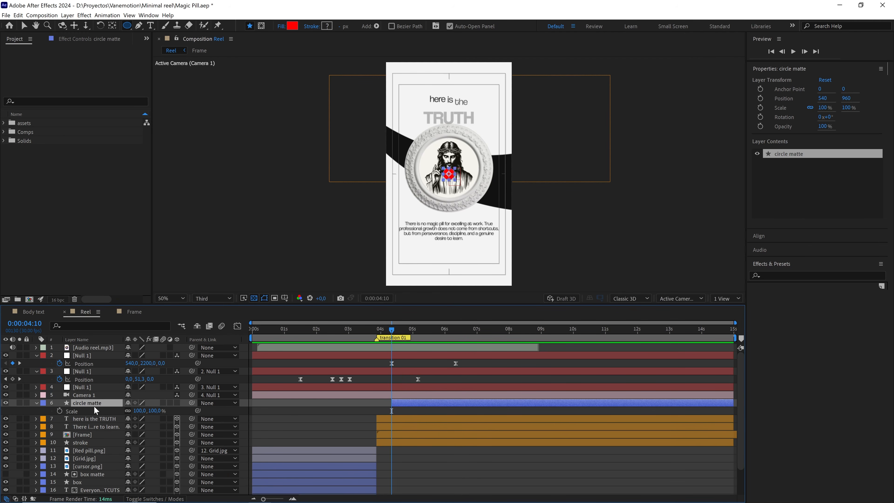
{"action": "left_click", "coordinate": [59, 410]}
{"action": "left_click_drag", "start_coordinate": [417, 333], "coordinate": [454, 334]}
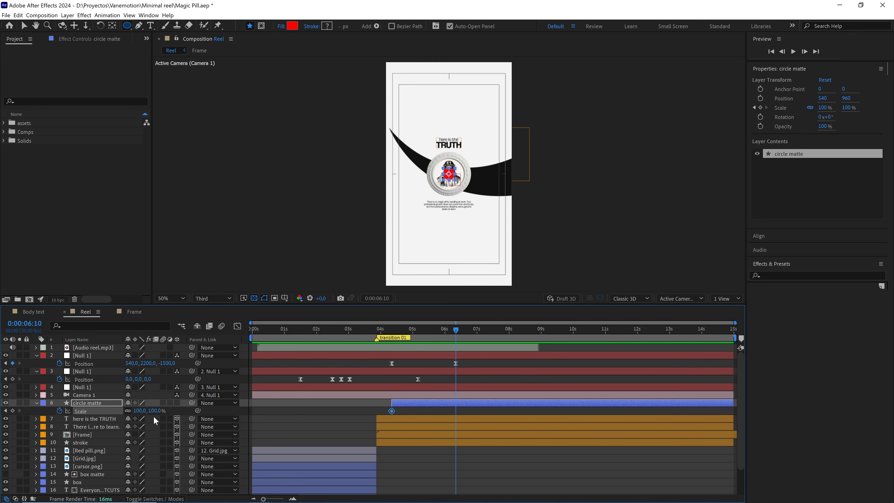
{"action": "left_click_drag", "start_coordinate": [138, 411], "coordinate": [220, 416]}
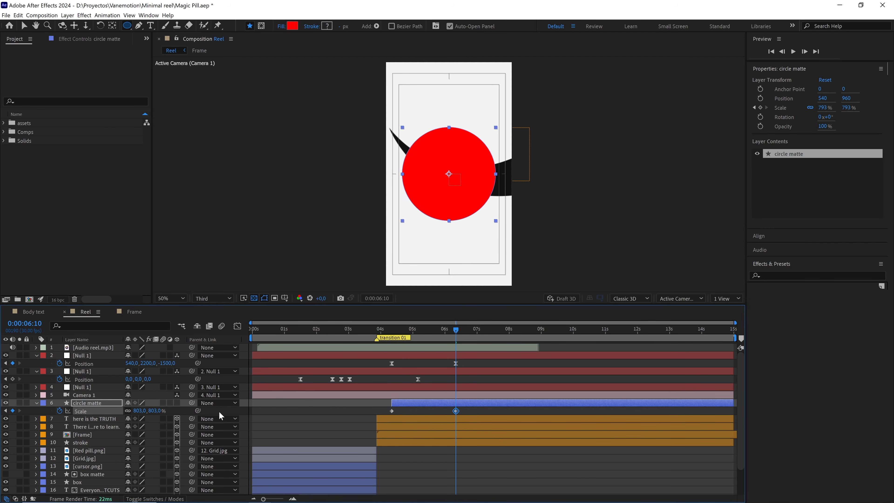
{"action": "key", "text": "comma"}
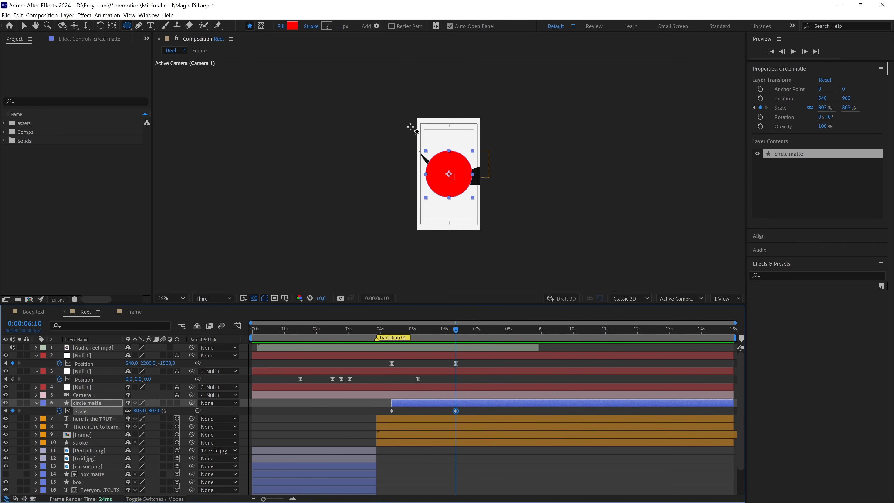
{"action": "left_click_drag", "start_coordinate": [154, 412], "coordinate": [430, 379]}
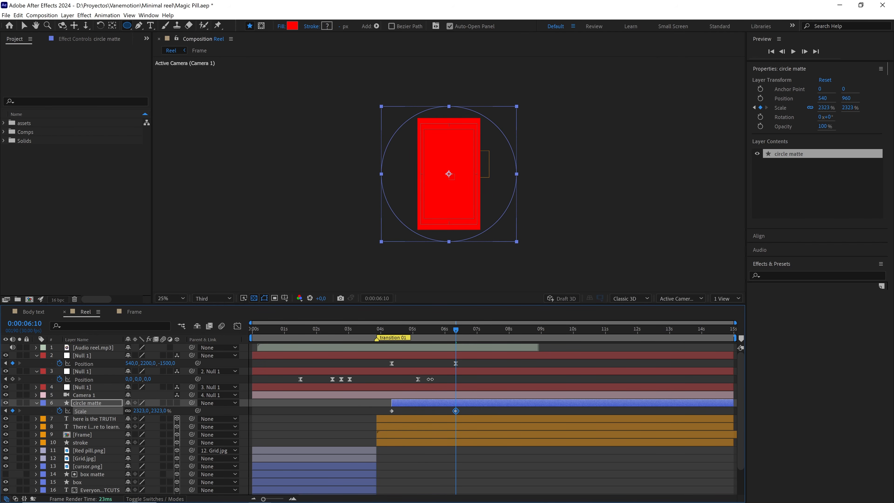
{"action": "left_click", "coordinate": [158, 410]}
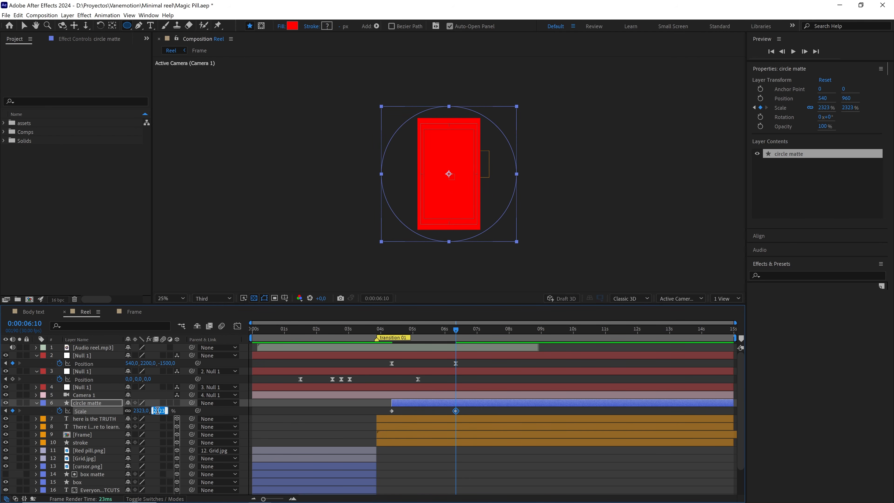
{"action": "type", "text": "2330"}
{"action": "key", "text": "Return"}
{"action": "left_click", "coordinate": [426, 410]}
Set the circle matte's Scale to 0% at 0:00:04:10 and apply Easy Ease to both Scale keyframes.
{"action": "left_click_drag", "start_coordinate": [434, 337], "coordinate": [400, 338]}
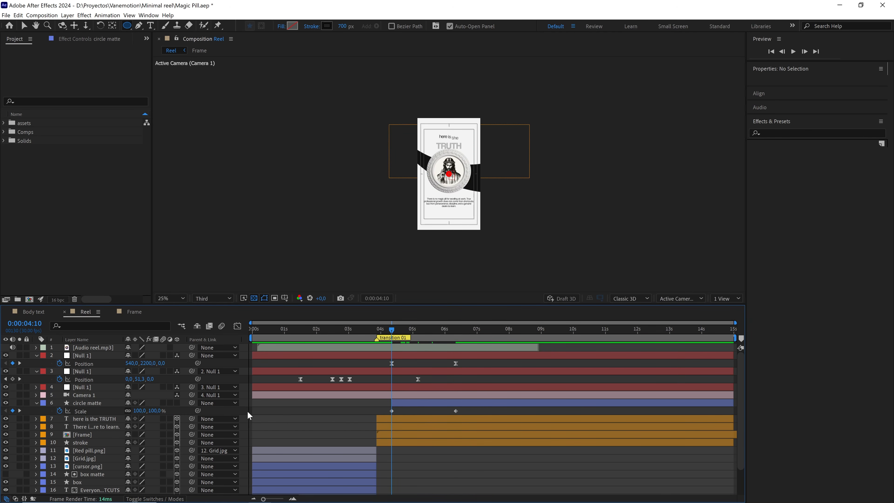
{"action": "left_click", "coordinate": [158, 411]}
{"action": "key", "text": "Return"}
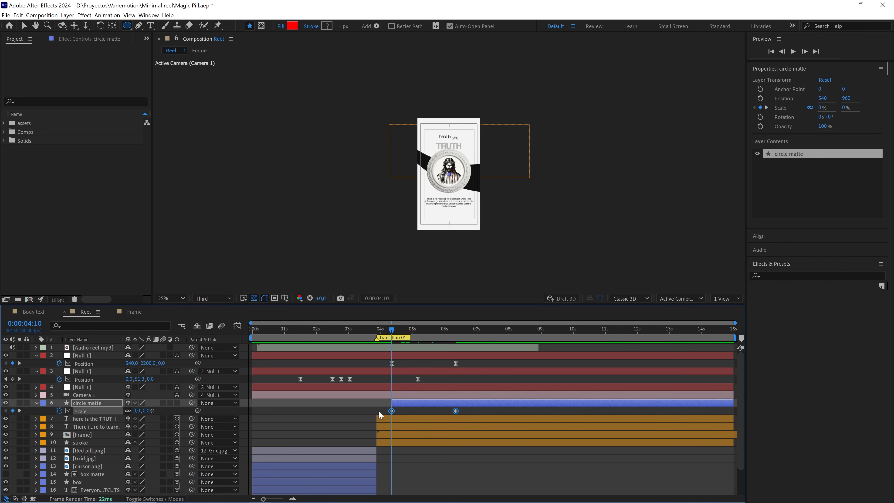
{"action": "key", "text": "F9"}
Set the keyframe velocity of both circle matte Scale keyframes to 70% incoming and 50% outgoing influence.
{"action": "left_click_drag", "start_coordinate": [472, 362], "coordinate": [376, 363]}
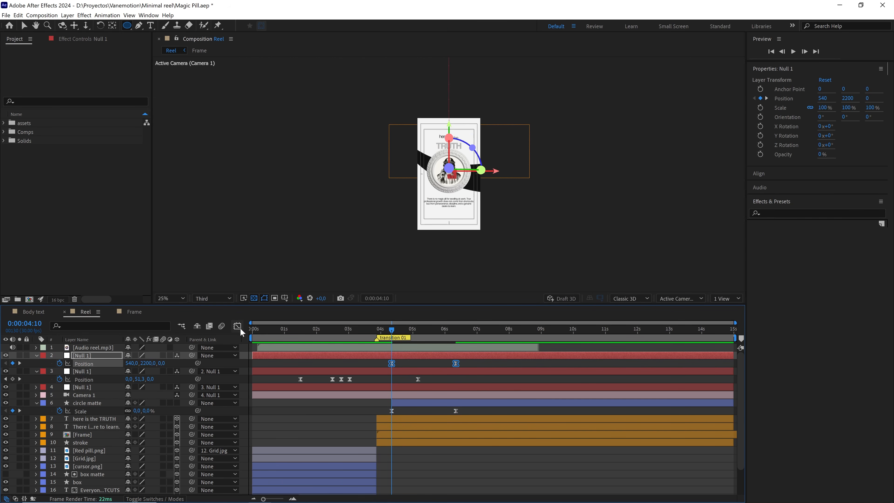
{"action": "left_click_drag", "start_coordinate": [475, 412], "coordinate": [372, 411]}
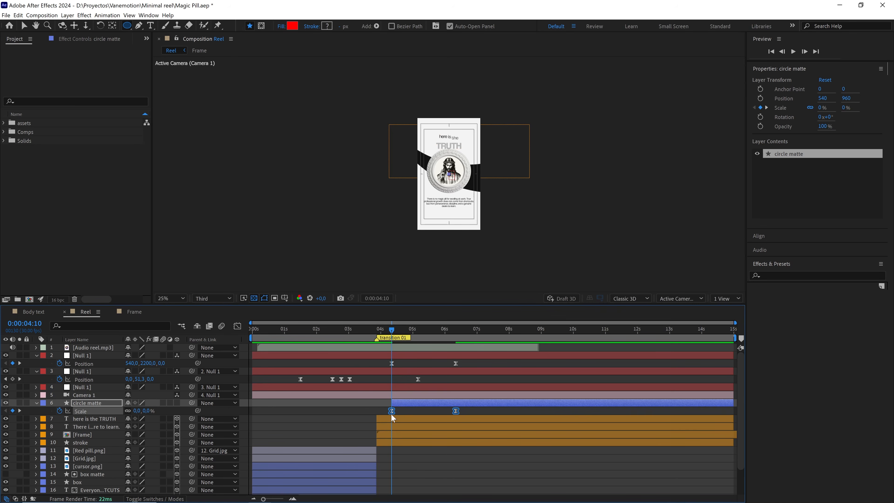
{"action": "right_click", "coordinate": [391, 411]}
{"action": "left_click", "coordinate": [421, 399]}
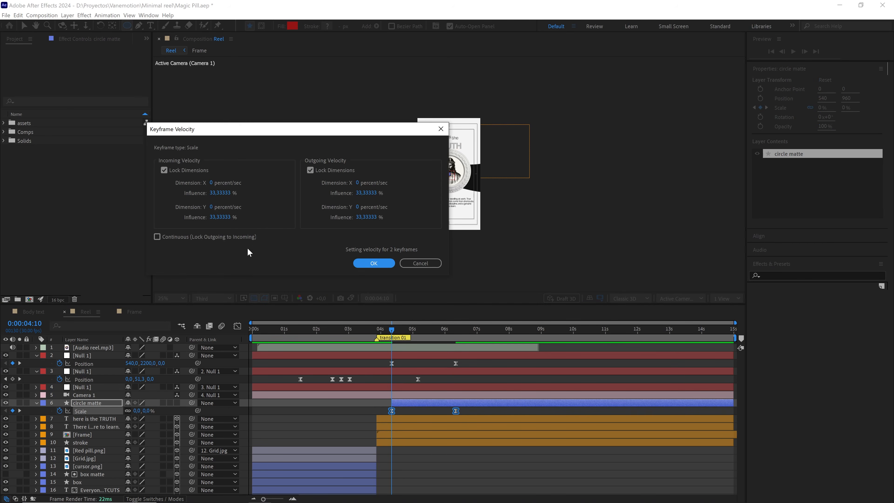
{"action": "left_click", "coordinate": [223, 217]}
{"action": "type", "text": "70"}
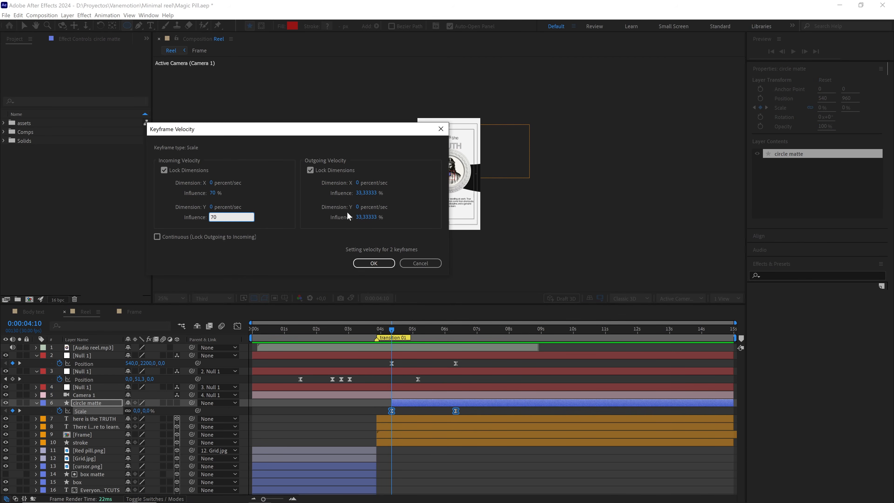
{"action": "left_click", "coordinate": [363, 216]}
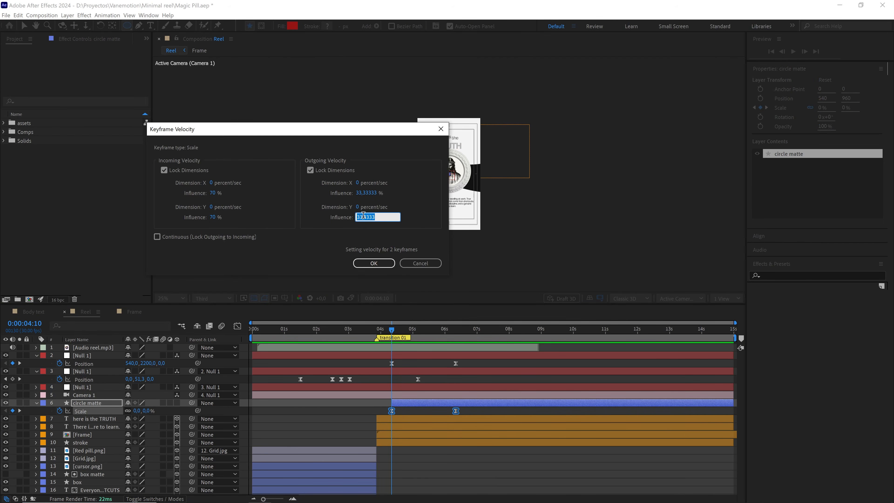
{"action": "type", "text": "50"}
{"action": "left_click", "coordinate": [374, 263]}
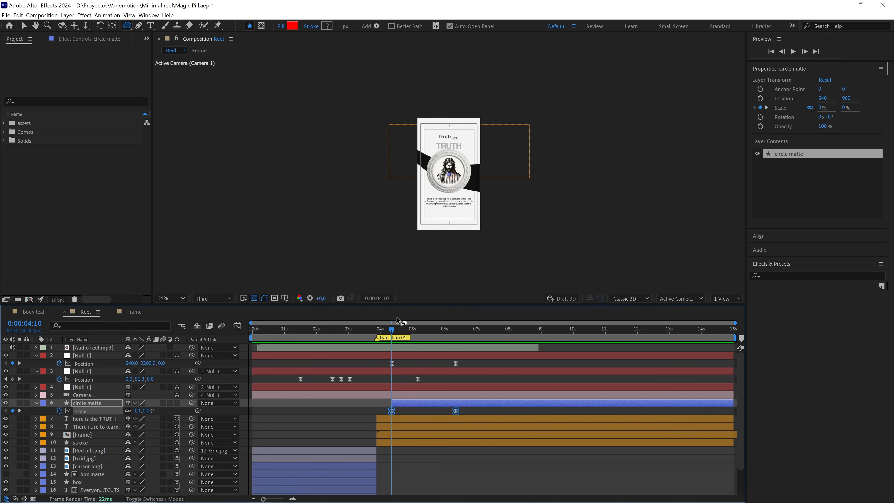
Play back the growing red circle transition from just before its first Scale keyframe at 50% view magnification.
{"action": "left_click_drag", "start_coordinate": [396, 329], "coordinate": [385, 329]}
{"action": "left_click", "coordinate": [428, 376]}
{"action": "key", "text": "space"}
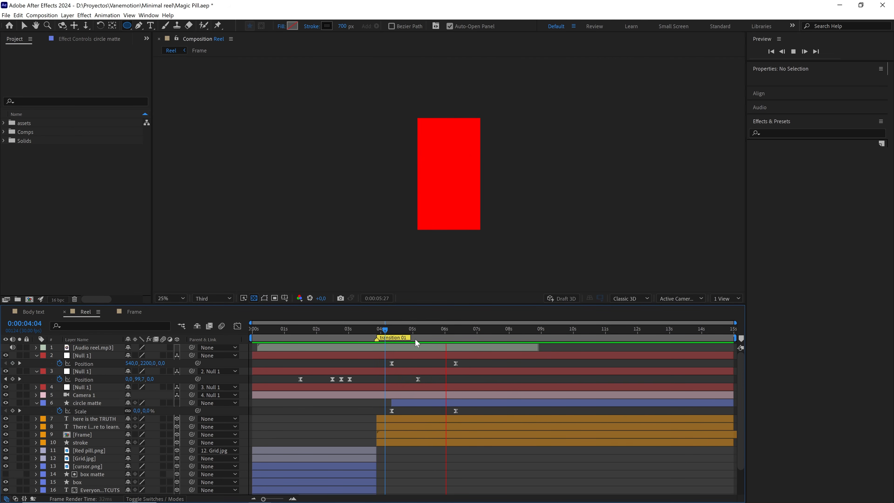
{"action": "left_click_drag", "start_coordinate": [412, 329], "coordinate": [396, 329]}
{"action": "scroll", "coordinate": [454, 257], "scroll_direction": "up", "scroll_amount": 2}
{"action": "key", "text": "space"}
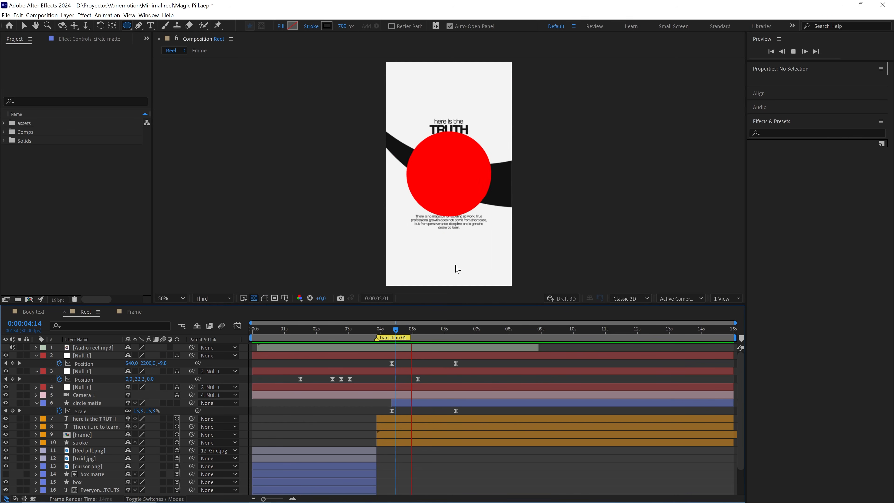
{"action": "key", "text": "space"}
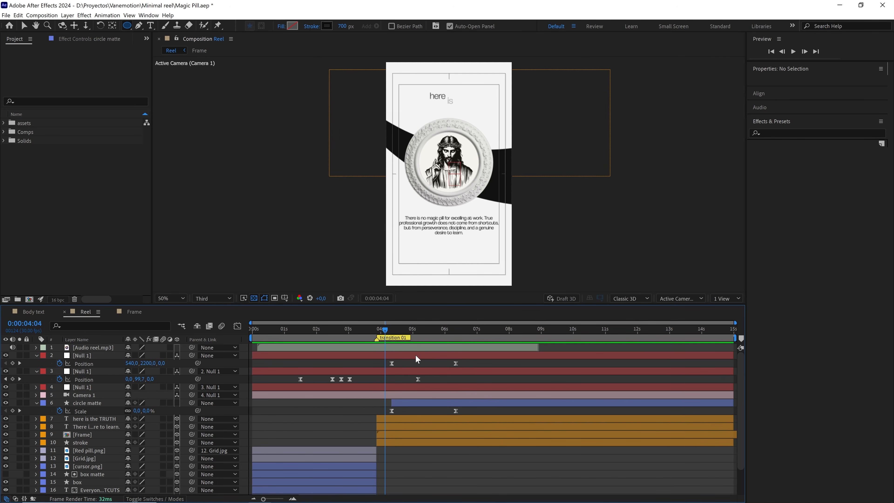
{"action": "key", "text": "space"}
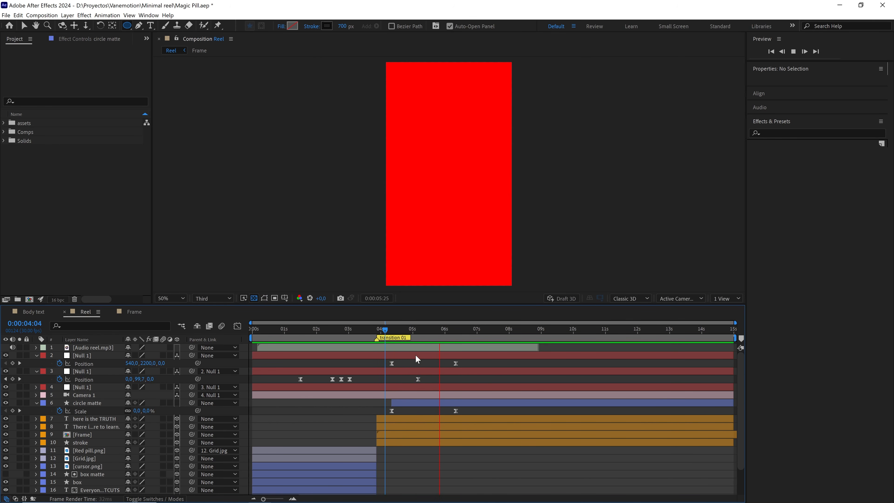
Move the current time to 0:00:06:10 and add round pill.png from the assets folder directly above the circle matte layer.
{"action": "left_click", "coordinate": [454, 335]}
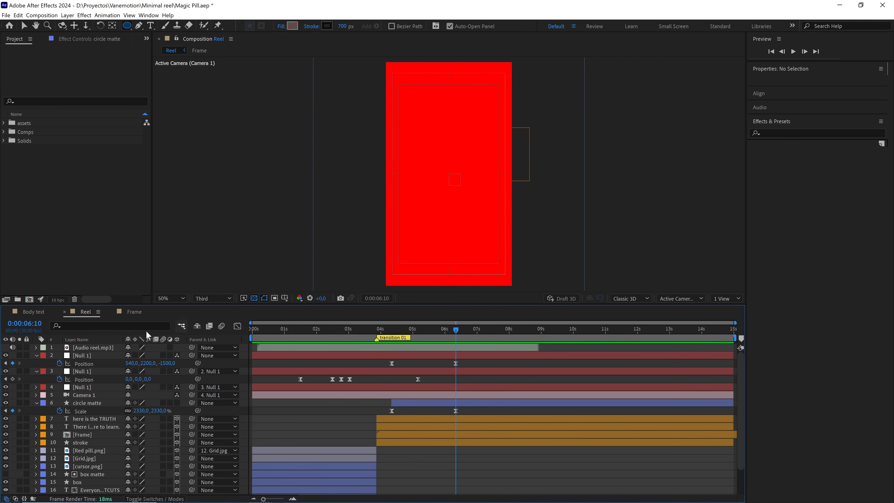
{"action": "left_click", "coordinate": [36, 403]}
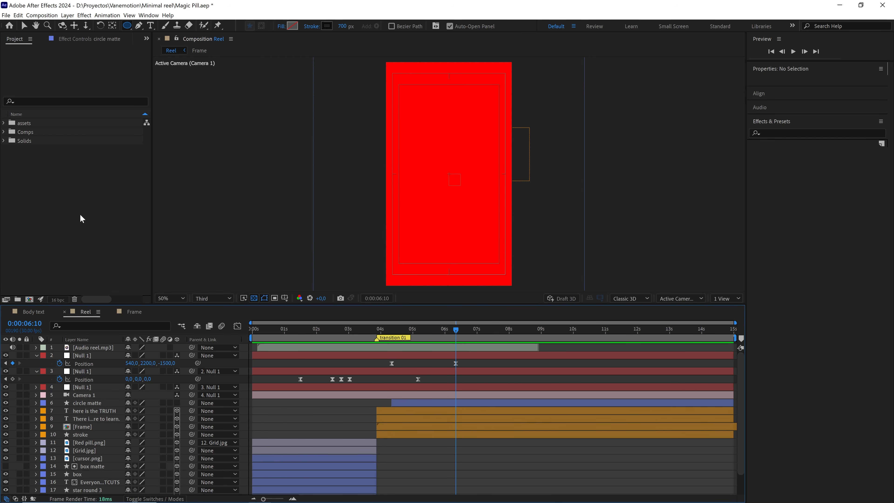
{"action": "left_click", "coordinate": [4, 123]}
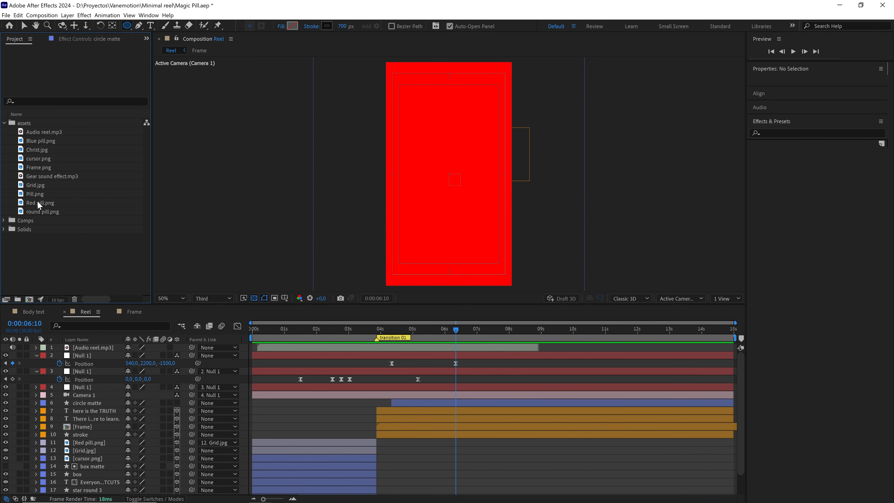
{"action": "left_click_drag", "start_coordinate": [39, 211], "coordinate": [102, 401]}
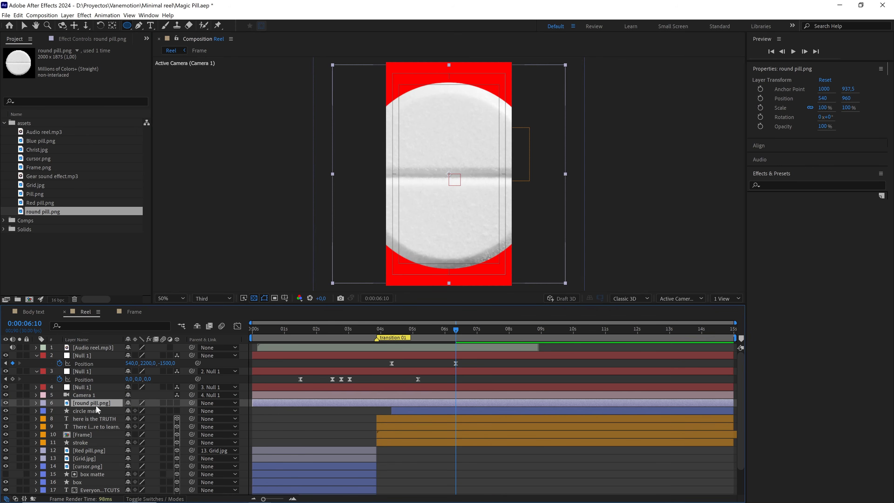
Make the round pill layer 3D and set its Position to 540, 2200, -1500.
{"action": "left_click", "coordinate": [177, 403]}
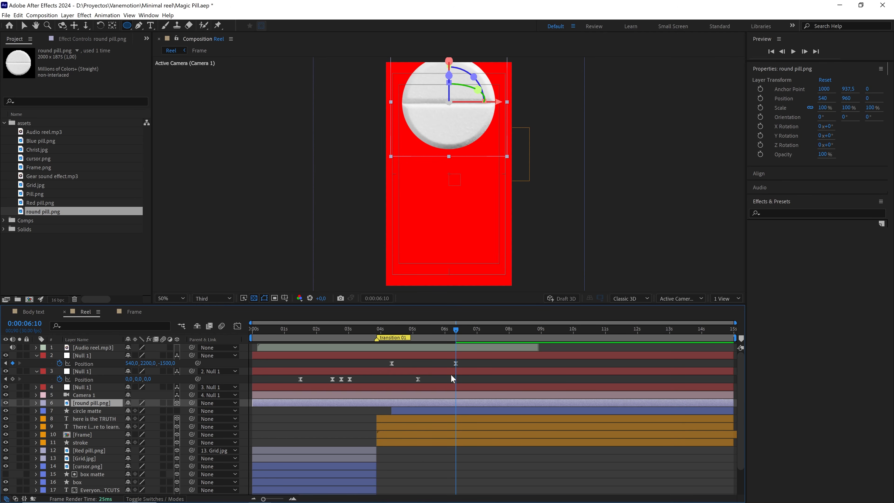
{"action": "key", "text": "ctrl+alt+Home"}
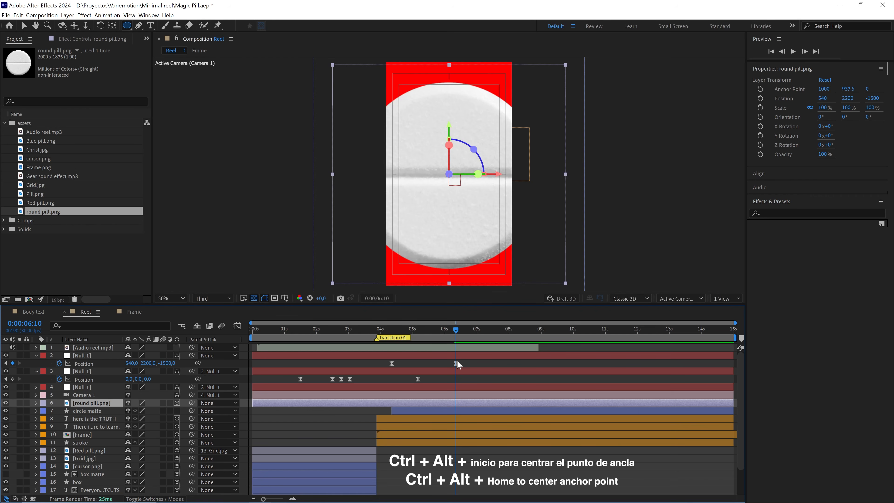
Scale the round pill layer down uniformly to 30%.
{"action": "key", "text": "s"}
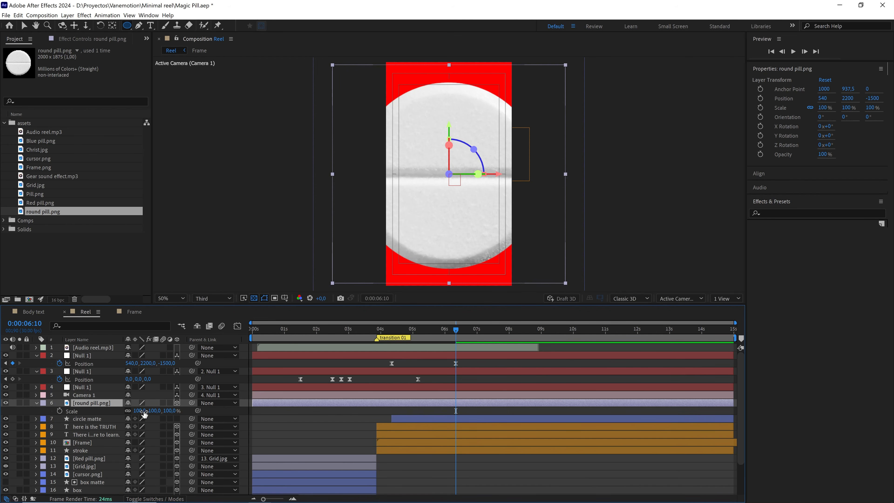
{"action": "left_click_drag", "start_coordinate": [169, 412], "coordinate": [143, 413]}
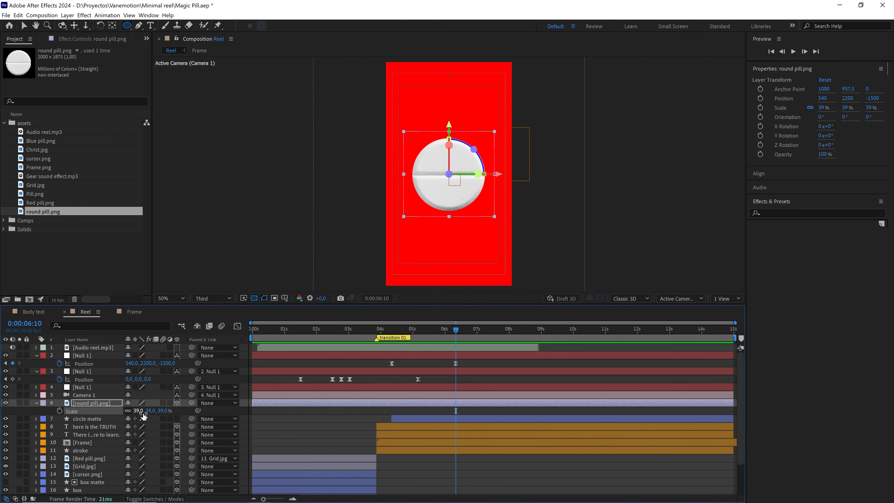
{"action": "left_click", "coordinate": [161, 411]}
{"action": "type", "text": "30"}
{"action": "left_click", "coordinate": [478, 412]}
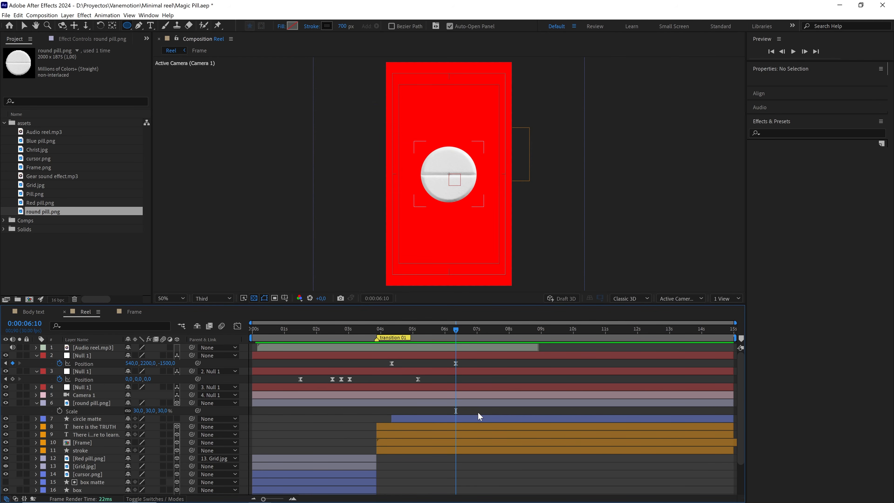
Preview the pill and circle animation from 0:00:04:10 and park the current time at 0:00:05:10.
{"action": "left_click", "coordinate": [433, 329]}
{"action": "left_click_drag", "start_coordinate": [420, 332], "coordinate": [407, 333]}
{"action": "key", "text": "j"}
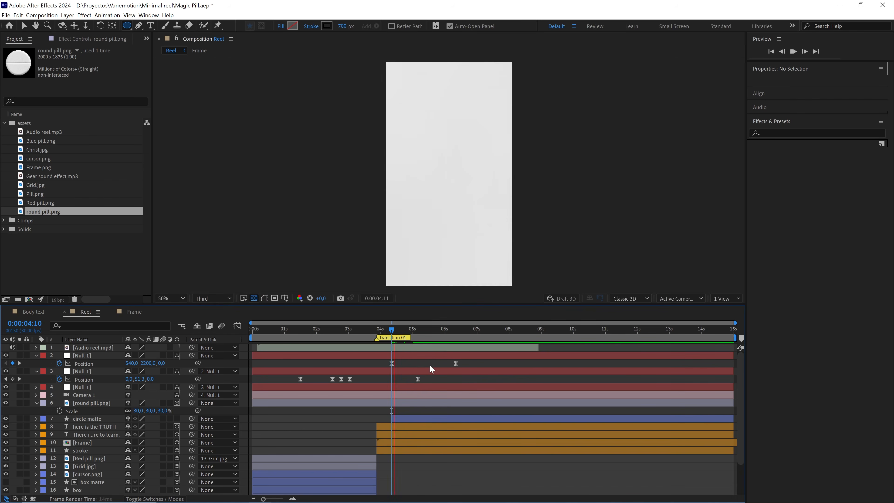
{"action": "left_click_drag", "start_coordinate": [408, 329], "coordinate": [423, 332]}
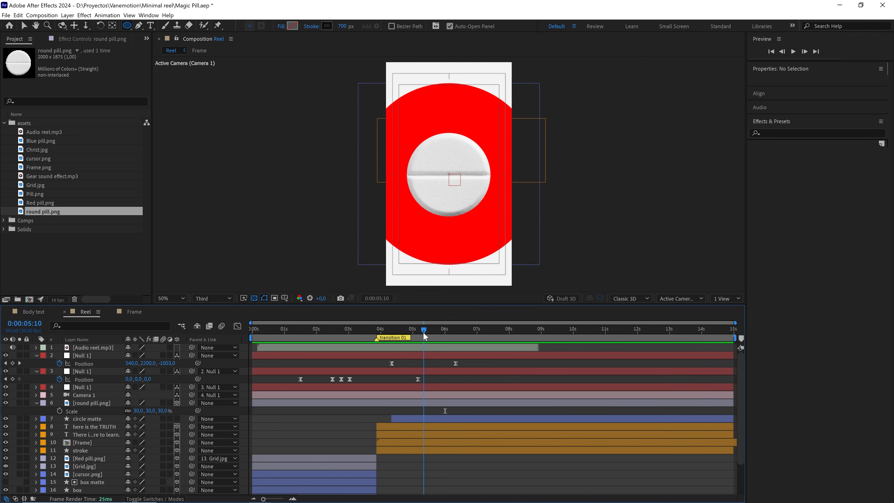
Set the circle matte layer as the track matte of the round pill layer.
{"action": "left_click", "coordinate": [104, 403]}
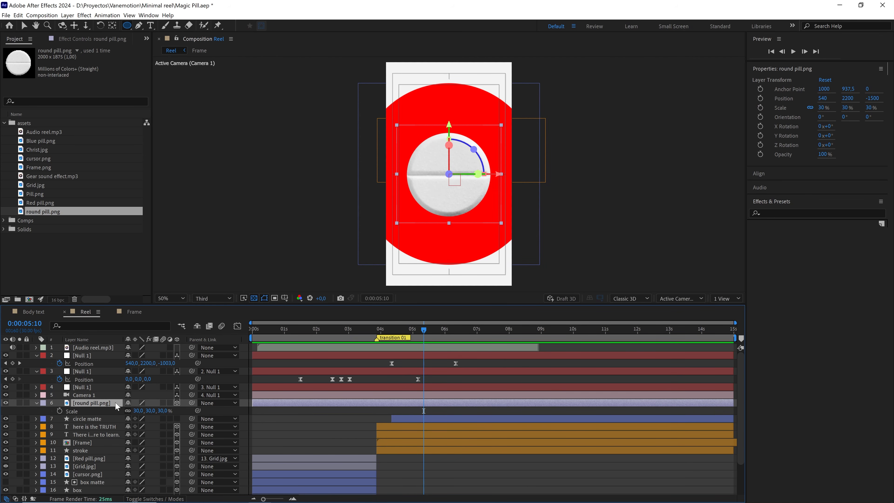
{"action": "key", "text": "F4"}
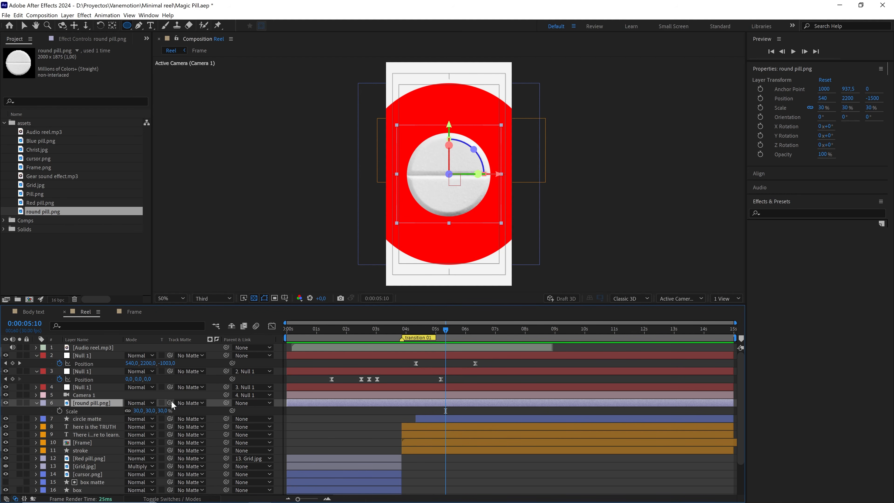
{"action": "left_click_drag", "start_coordinate": [170, 402], "coordinate": [80, 418]}
Assign the Green label to both the round pill and circle matte layers.
{"action": "left_click", "coordinate": [82, 417]}
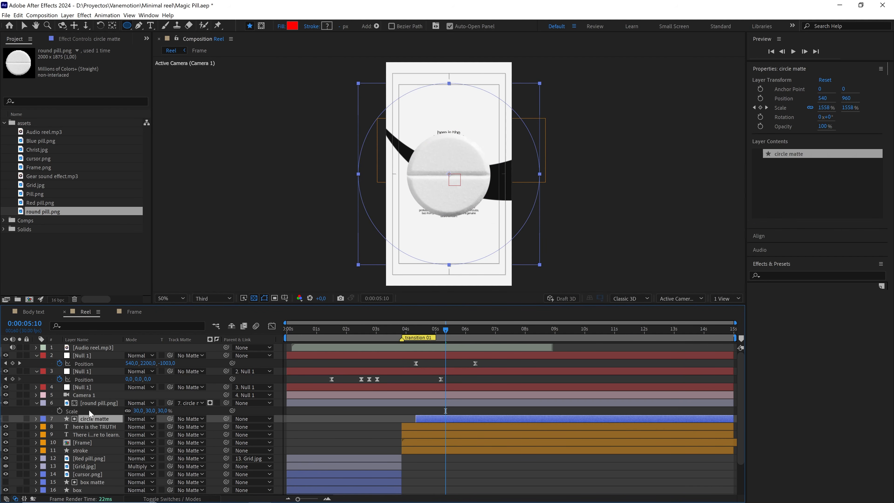
{"action": "left_click", "coordinate": [89, 404], "text": "shift"}
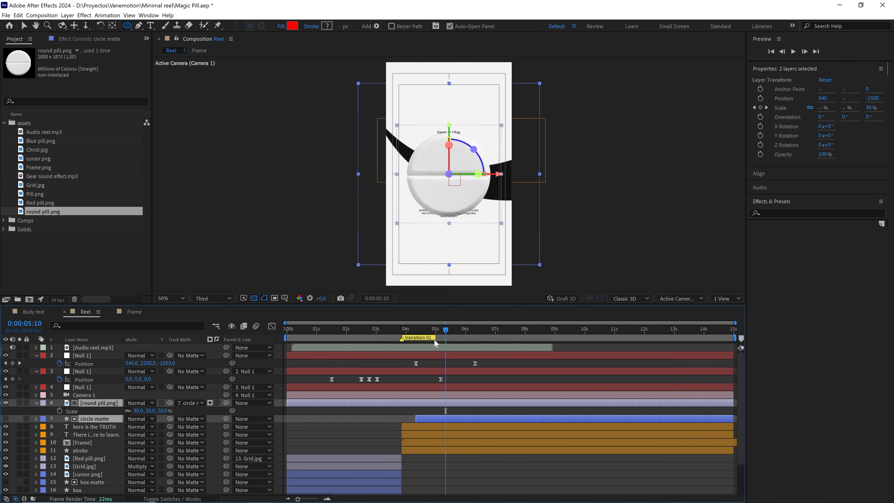
{"action": "left_click", "coordinate": [43, 402]}
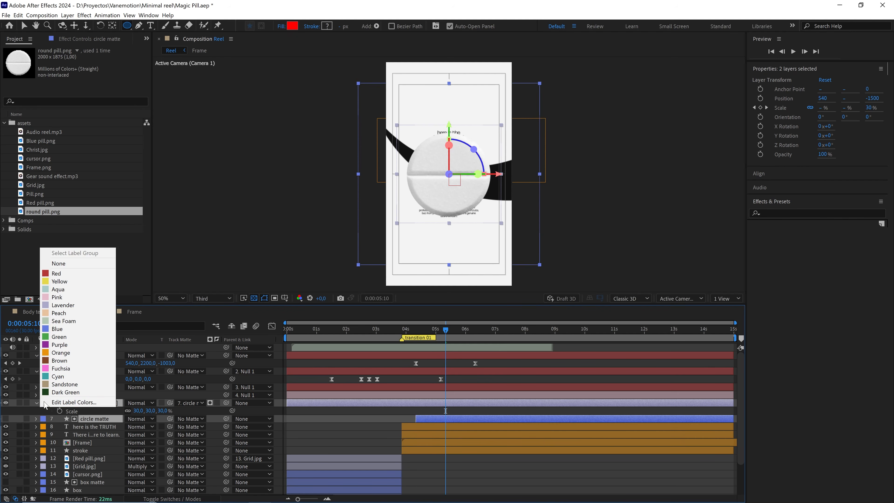
{"action": "left_click", "coordinate": [60, 344]}
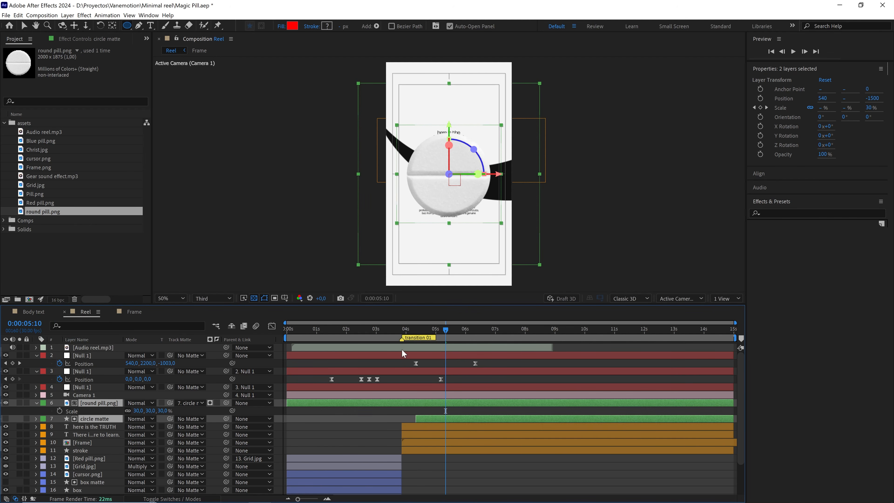
Trim the start of the round pill layer to 0:00:04:10, in line with the circle matte layer.
{"action": "left_click", "coordinate": [417, 331]}
{"action": "left_click", "coordinate": [359, 419]}
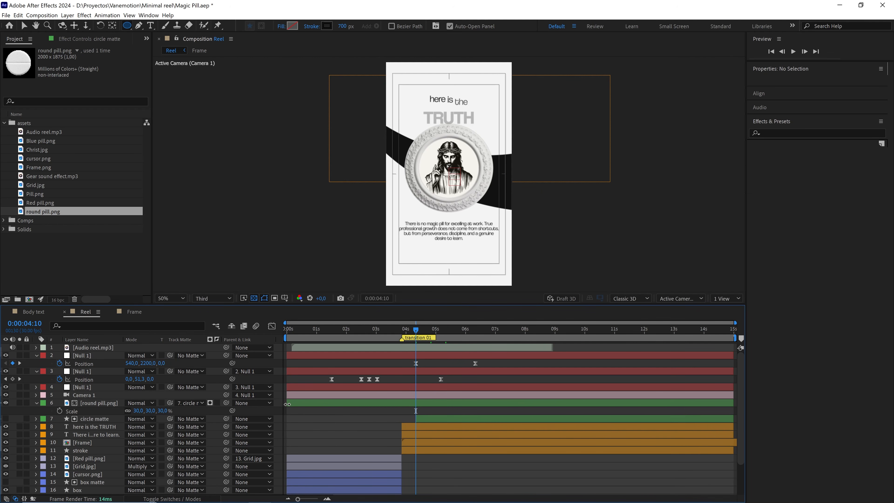
{"action": "left_click_drag", "start_coordinate": [287, 404], "coordinate": [412, 407]}
{"action": "left_click", "coordinate": [426, 412]}
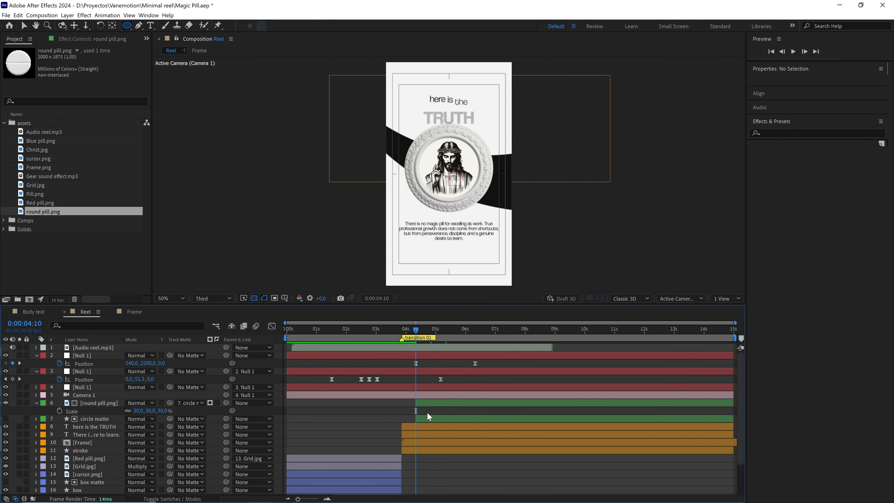
Play back the matted round pill transition and stop at 0:00:05:14.
{"action": "key", "text": "space"}
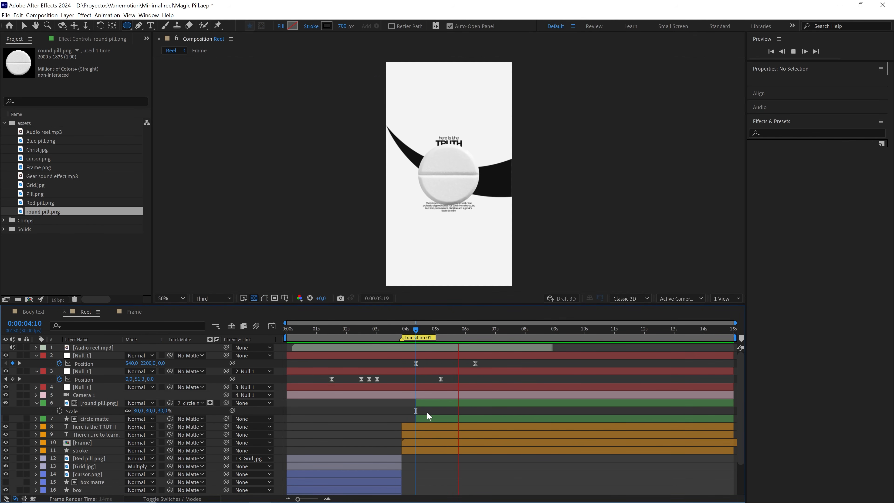
{"action": "left_click", "coordinate": [410, 339]}
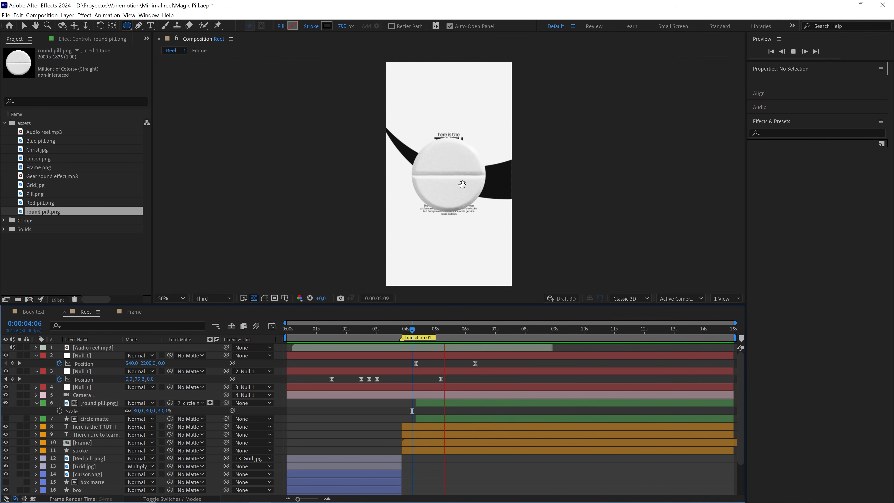
{"action": "key", "text": "space"}
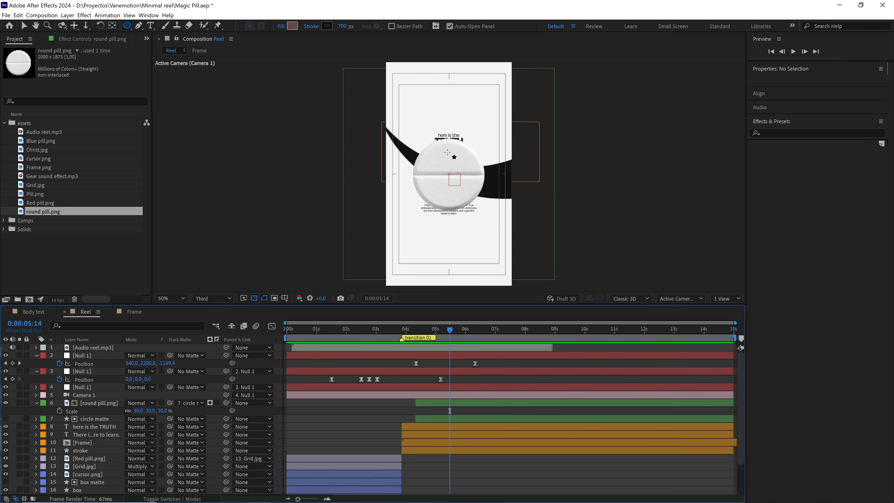
Create a 1080 x 1920 near-black solid named bg and place it directly below the round pill layer.
{"action": "right_click", "coordinate": [217, 412]}
{"action": "mouse_move", "coordinate": [246, 321]}
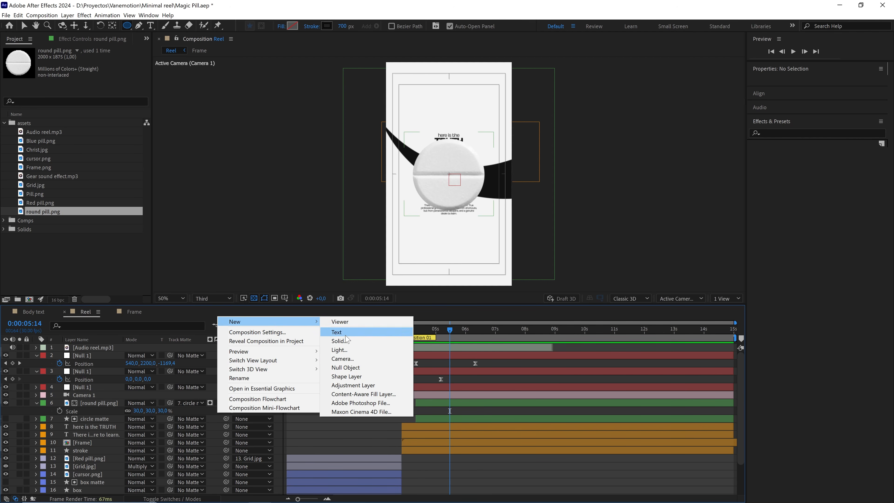
{"action": "left_click", "coordinate": [340, 339]}
{"action": "type", "text": "bg"}
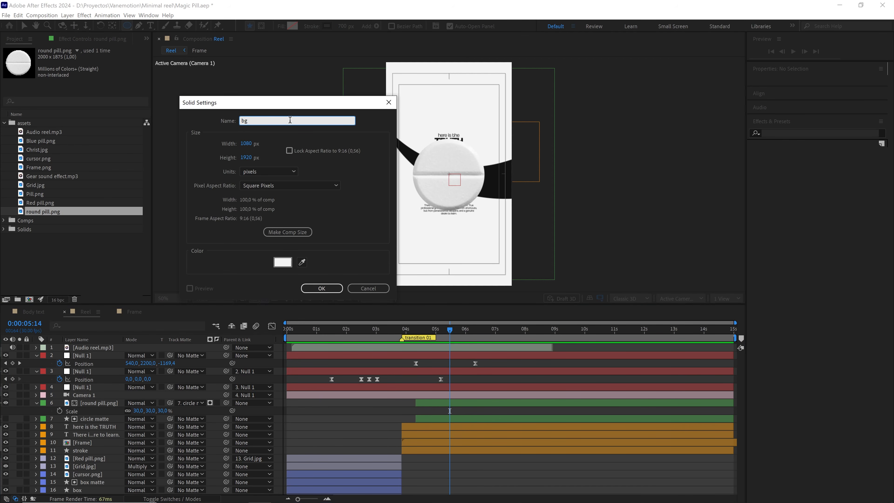
{"action": "left_click", "coordinate": [286, 263]}
{"action": "left_click_drag", "start_coordinate": [176, 403], "coordinate": [156, 428]}
{"action": "left_click", "coordinate": [352, 318]}
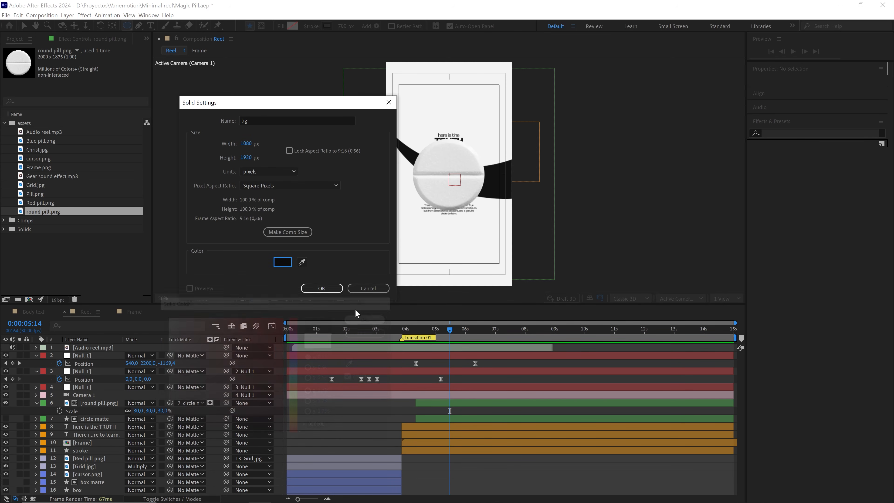
{"action": "left_click", "coordinate": [321, 288]}
{"action": "left_click_drag", "start_coordinate": [71, 355], "coordinate": [90, 423]}
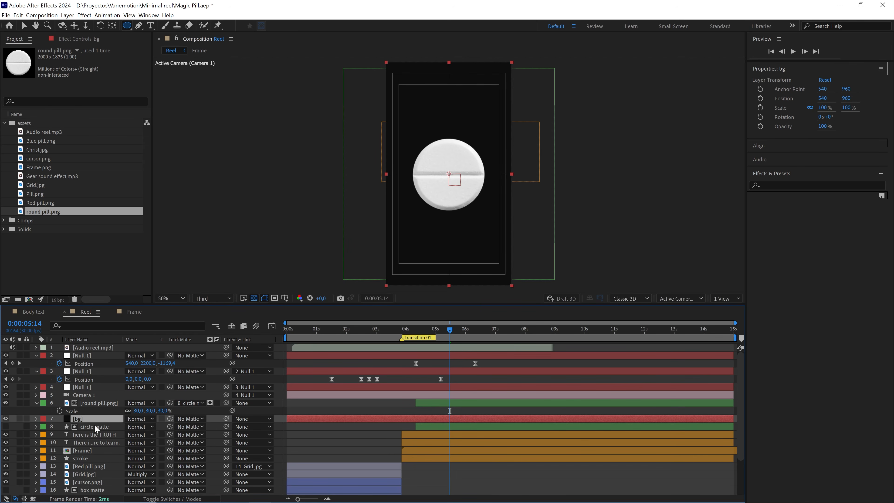
Give the bg layer the Green label and trim its start to the circle matte's start.
{"action": "left_click", "coordinate": [43, 419]}
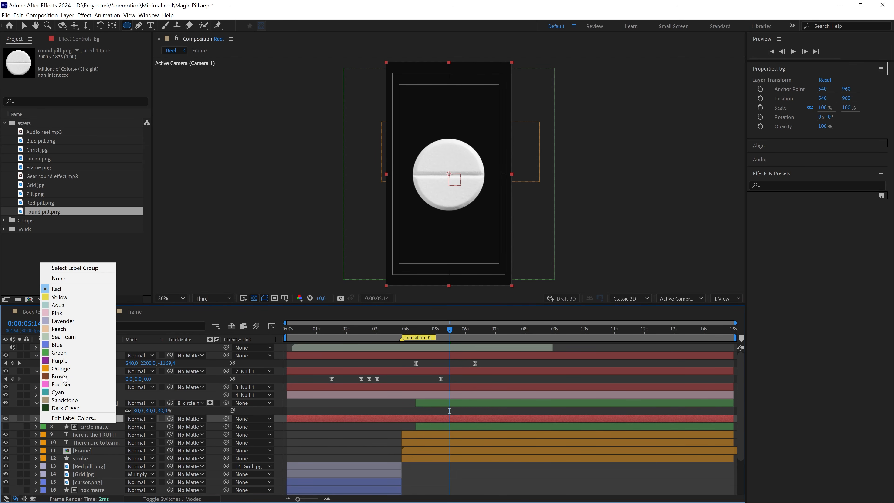
{"action": "left_click", "coordinate": [71, 352]}
{"action": "left_click_drag", "start_coordinate": [288, 419], "coordinate": [417, 422]}
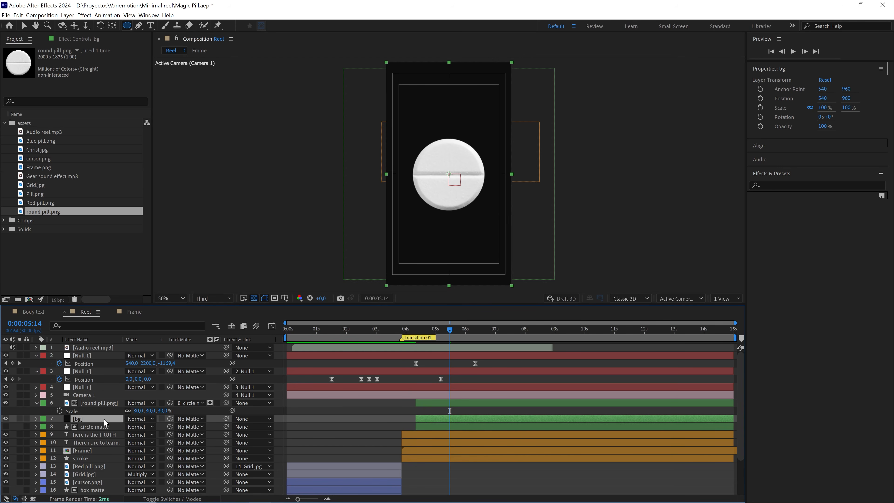
Set the circle matte layer as the track matte of the bg layer.
{"action": "key", "text": "F4"}
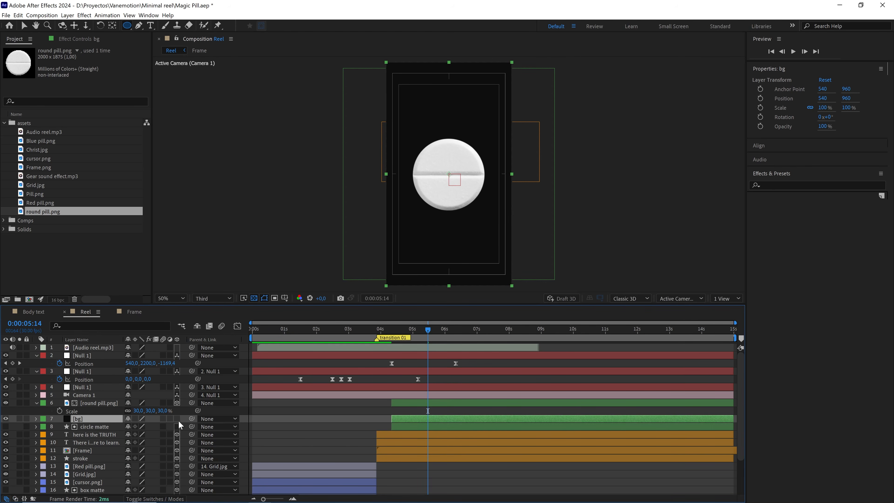
{"action": "key", "text": "F4"}
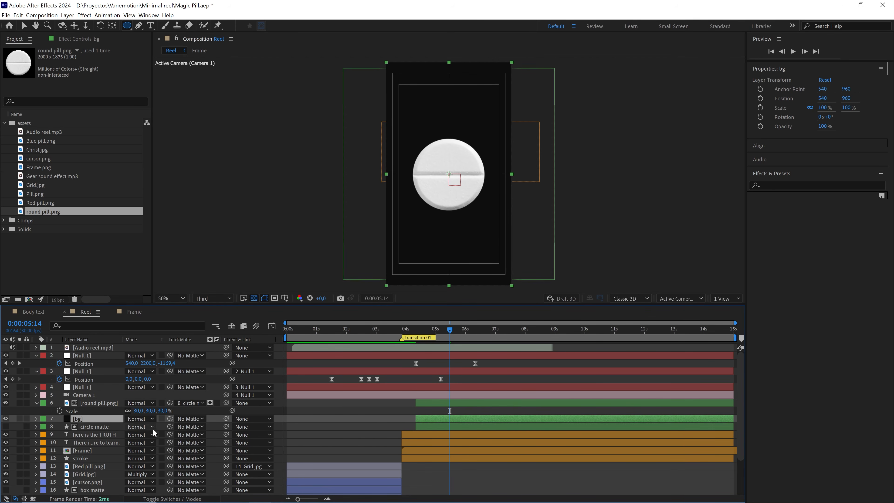
{"action": "left_click_drag", "start_coordinate": [170, 418], "coordinate": [94, 430]}
Play back the circle matte transition to the pill on its dark background repeatedly from around 0:00:04:00.
{"action": "left_click_drag", "start_coordinate": [450, 331], "coordinate": [420, 332]}
{"action": "key", "text": "space"}
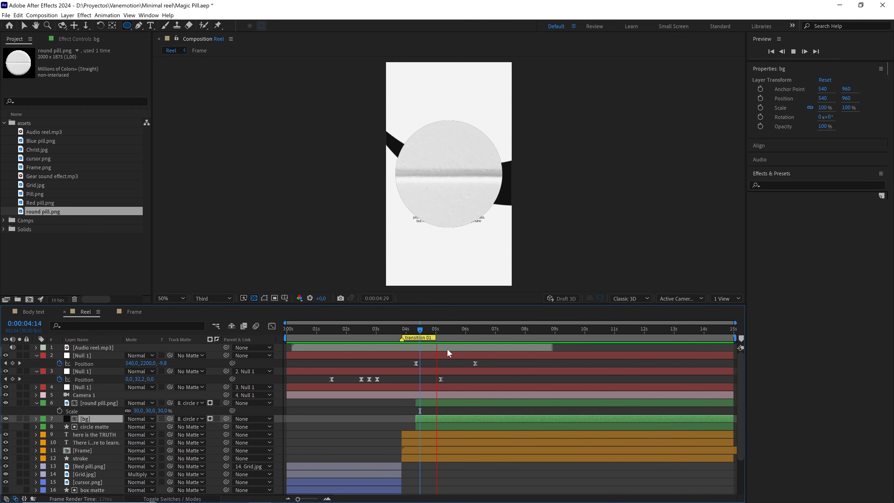
{"action": "key", "text": "space"}
{"action": "left_click", "coordinate": [406, 331]}
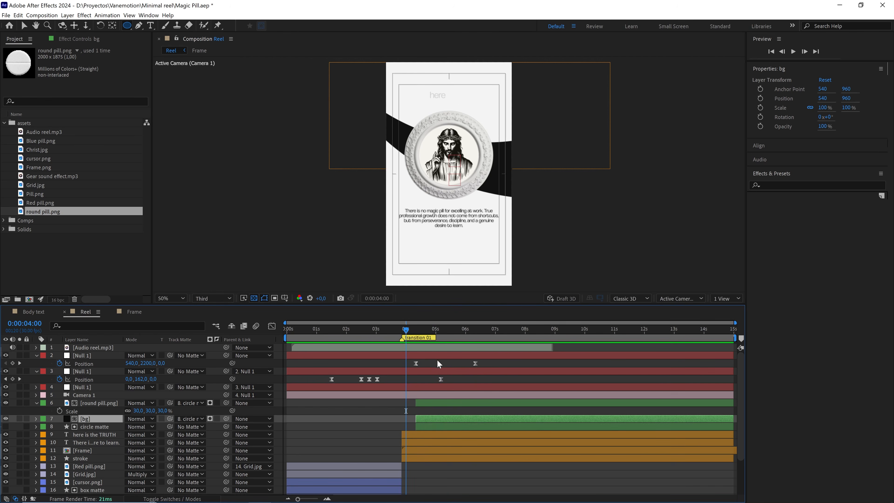
{"action": "key", "text": "space"}
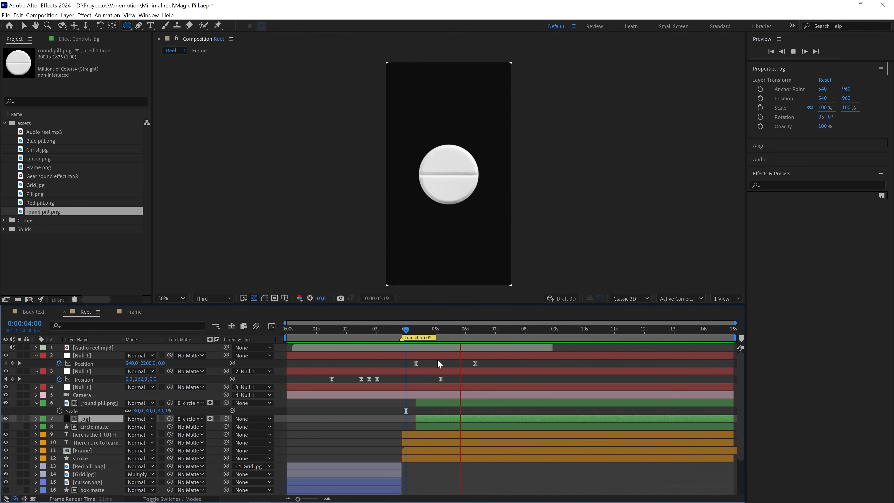
{"action": "left_click", "coordinate": [404, 330]}
{"action": "key", "text": "space"}
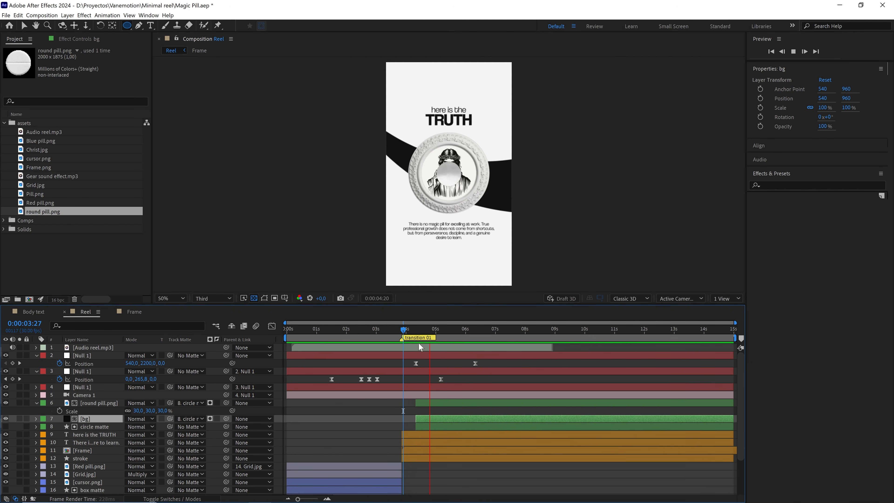
{"action": "left_click", "coordinate": [406, 330]}
{"action": "key", "text": "space"}
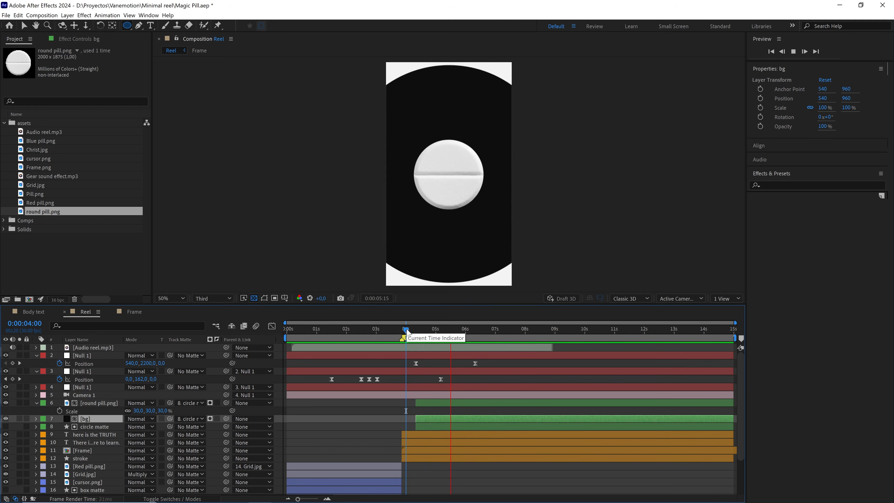
{"action": "left_click", "coordinate": [414, 332]}
{"action": "key", "text": "space"}
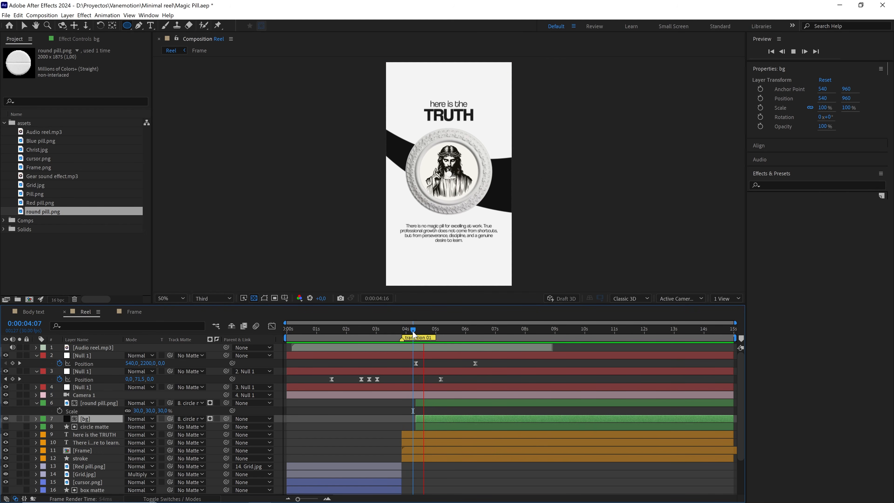
{"action": "key", "text": "space"}
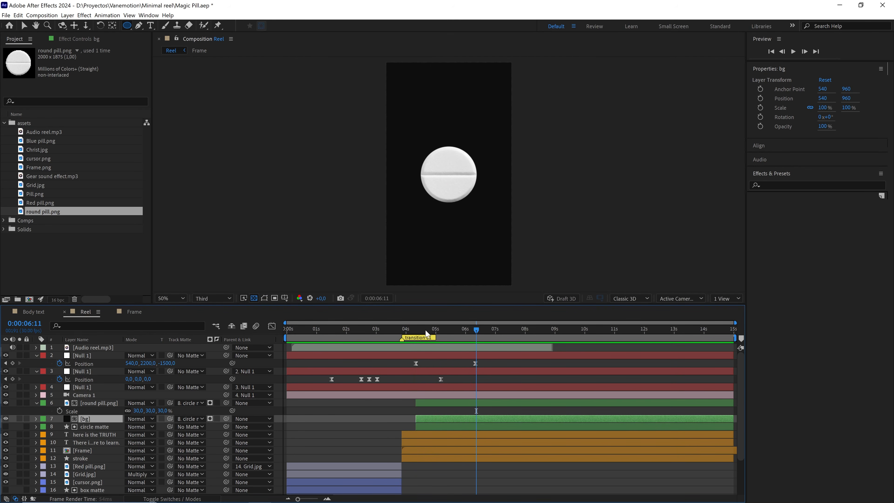
Examine the matte circle's edge closely at 0:00:04:25 with Full preview resolution and 400% magnification.
{"action": "left_click", "coordinate": [431, 332]}
{"action": "scroll", "coordinate": [480, 213], "scroll_direction": "up", "scroll_amount": 2}
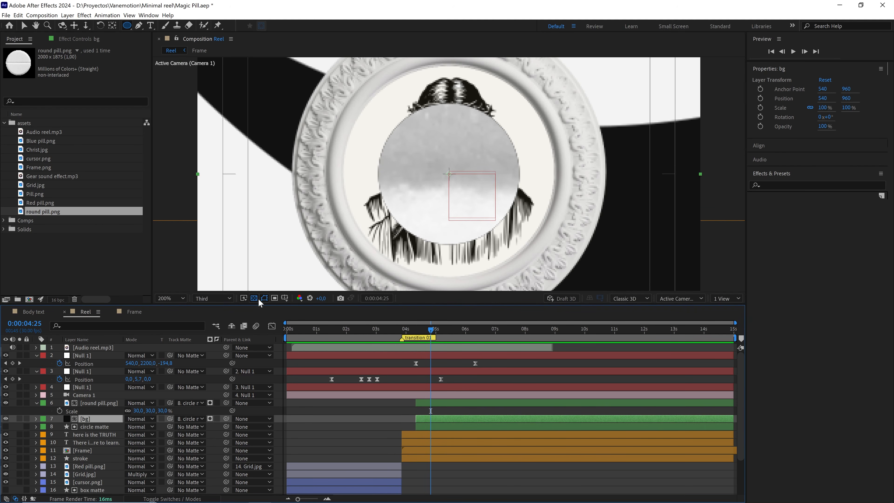
{"action": "left_click", "coordinate": [212, 298]}
{"action": "left_click", "coordinate": [204, 315]}
{"action": "scroll", "coordinate": [546, 153], "scroll_direction": "up", "scroll_amount": 1}
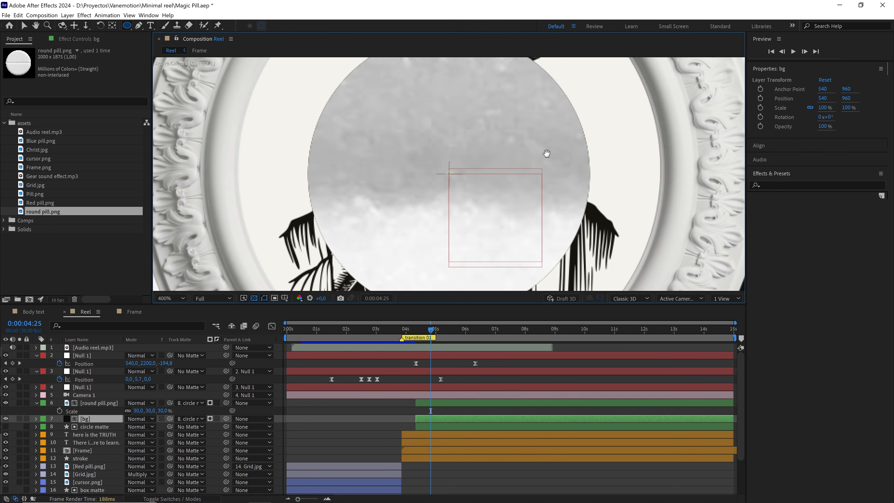
Examine the matte circle's edge closely at 0:00:05:02, comparing it with the bg layer hidden and shown.
{"action": "left_click_drag", "start_coordinate": [547, 153], "coordinate": [458, 252]}
{"action": "left_click_drag", "start_coordinate": [433, 333], "coordinate": [438, 334]}
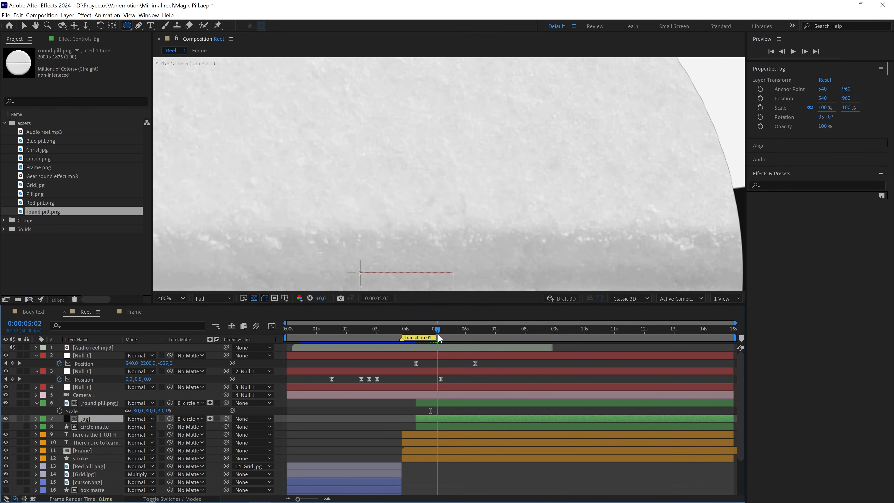
{"action": "scroll", "coordinate": [493, 207], "scroll_direction": "down", "scroll_amount": 2}
{"action": "key", "text": "v"}
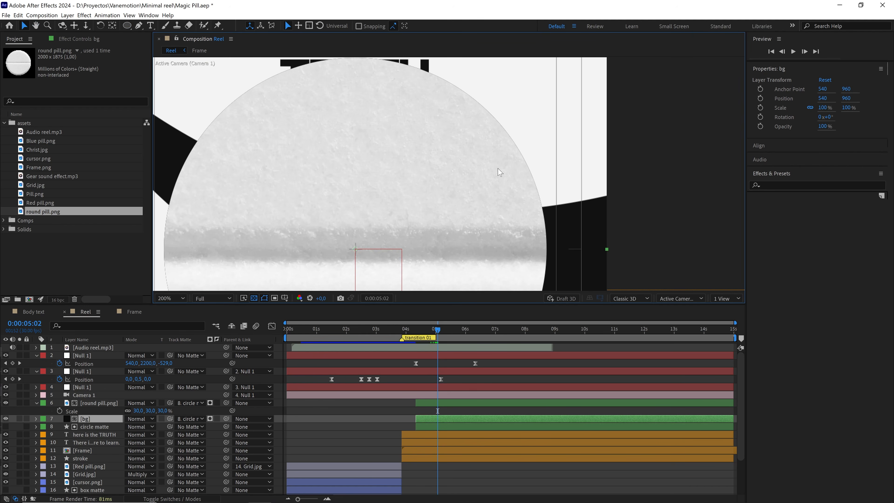
{"action": "scroll", "coordinate": [495, 172], "scroll_direction": "up", "scroll_amount": 1}
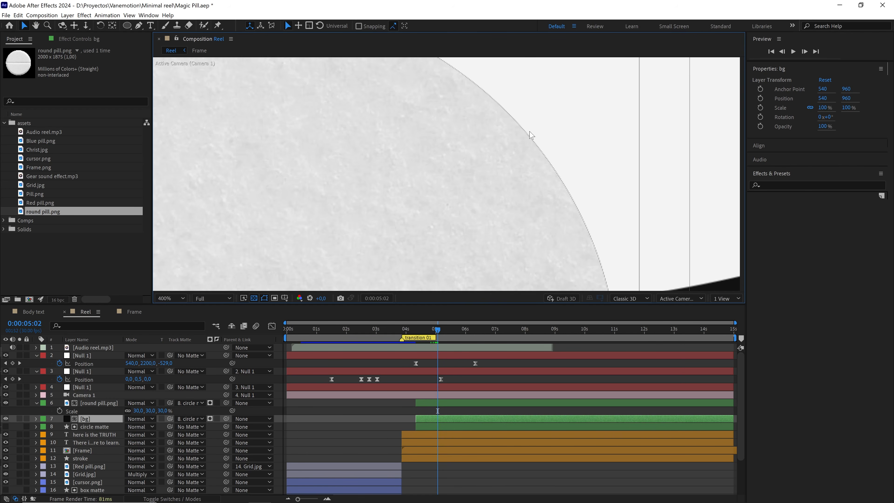
{"action": "scroll", "coordinate": [600, 259], "scroll_direction": "down", "scroll_amount": 1}
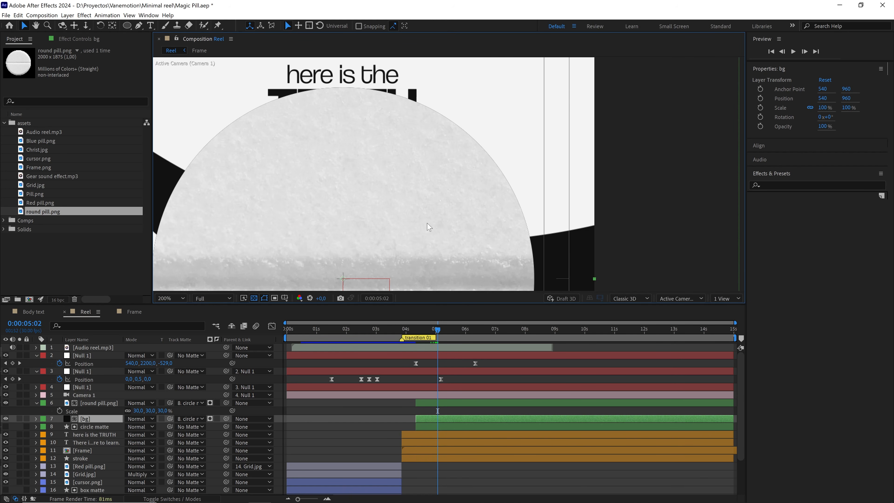
{"action": "scroll", "coordinate": [429, 226], "scroll_direction": "up", "scroll_amount": 1}
{"action": "left_click", "coordinate": [5, 419]}
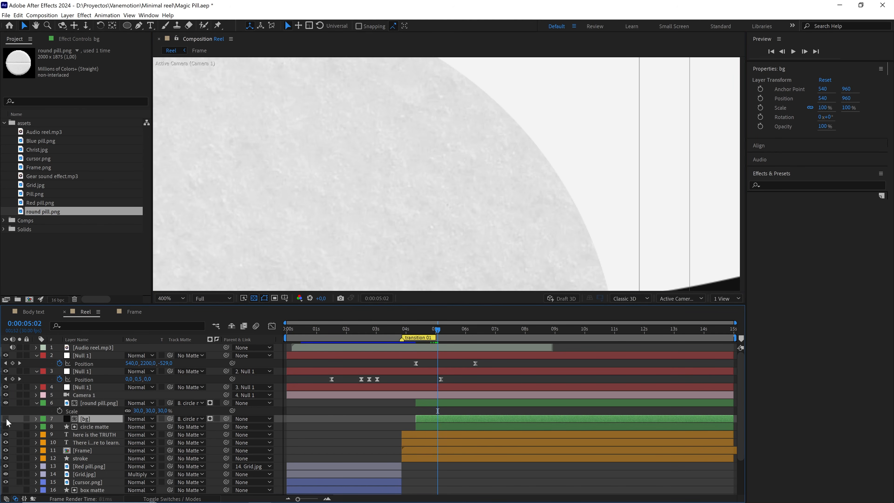
{"action": "left_click", "coordinate": [7, 419]}
{"action": "scroll", "coordinate": [440, 178], "scroll_direction": "down", "scroll_amount": 1}
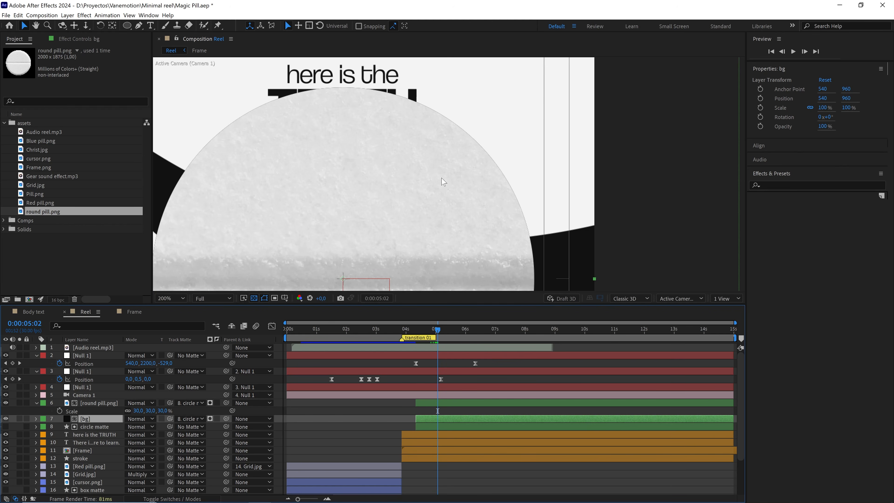
{"action": "left_click_drag", "start_coordinate": [448, 198], "coordinate": [453, 172]}
{"action": "key", "text": "v"}
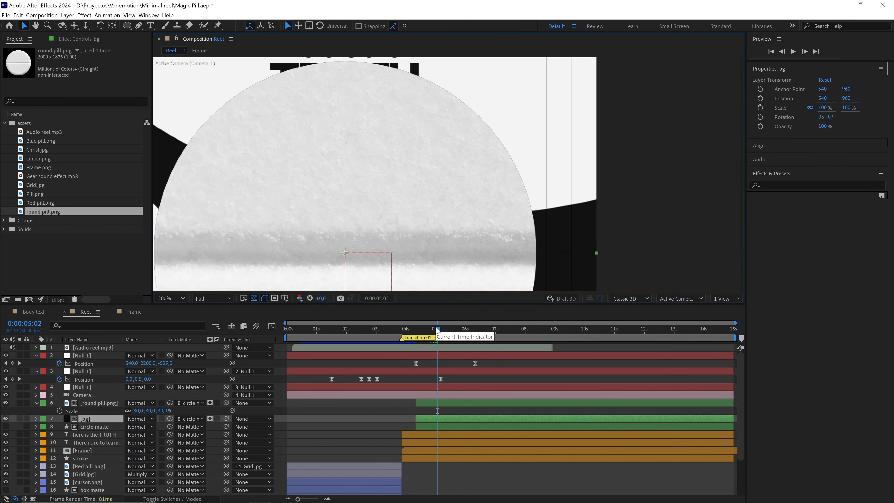
{"action": "scroll", "coordinate": [451, 200], "scroll_direction": "up", "scroll_amount": 2}
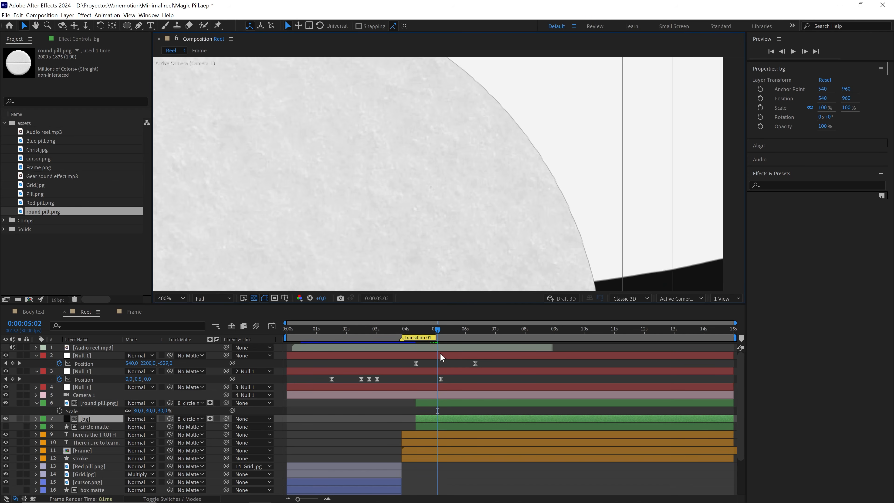
Find the frame where the dark ring around the pill is first needed and trim the bg layer's start to 0:00:05:05.
{"action": "mouse_move", "coordinate": [438, 332]}
{"action": "left_mouse_down"}
{"action": "mouse_move", "coordinate": [429, 331]}
{"action": "mouse_move", "coordinate": [436, 334]}
{"action": "left_mouse_up"}
{"action": "scroll", "coordinate": [462, 290], "scroll_direction": "down", "scroll_amount": 2}
{"action": "key", "text": "Page_Down"}
{"action": "key", "text": "Page_Down"}
{"action": "key", "text": "Page_Down"}
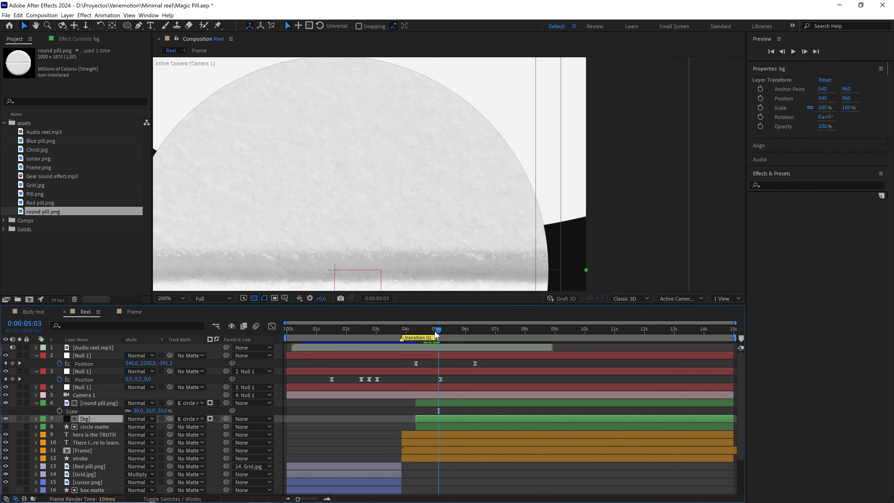
{"action": "key", "text": "Page_Down"}
{"action": "key", "text": "Page_Down"}
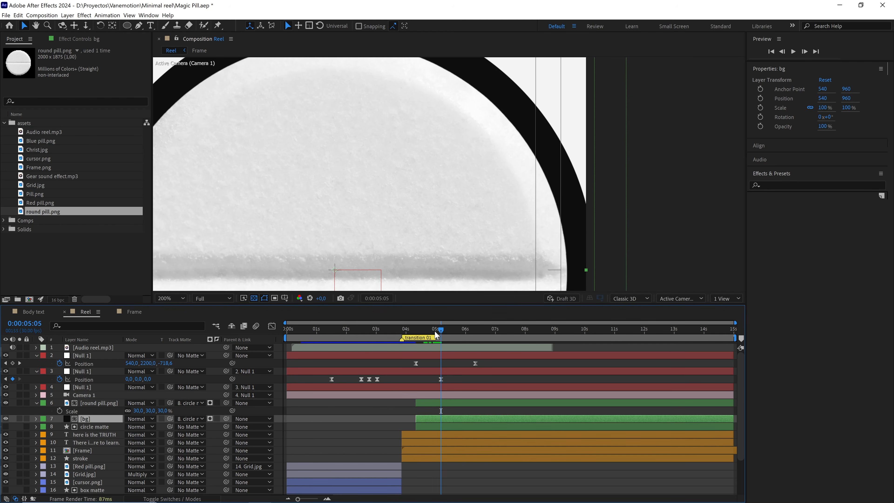
{"action": "scroll", "coordinate": [454, 220], "scroll_direction": "down", "scroll_amount": 2}
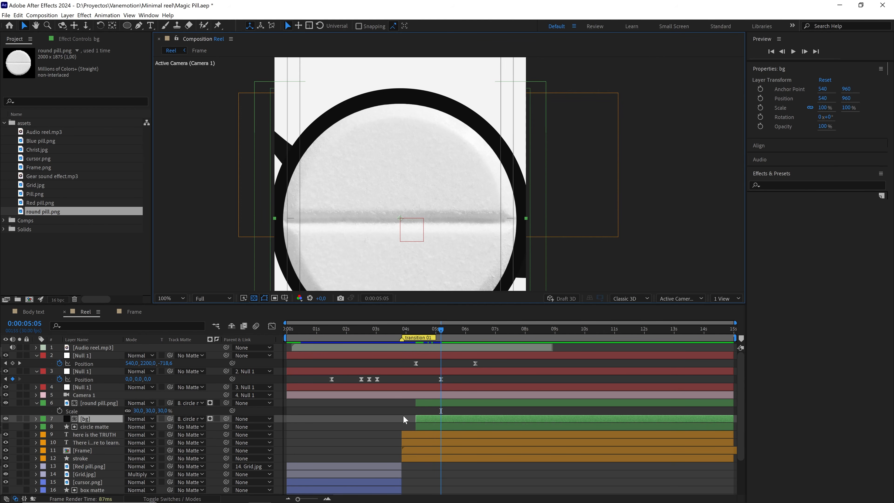
{"action": "left_click_drag", "start_coordinate": [416, 418], "coordinate": [440, 419]}
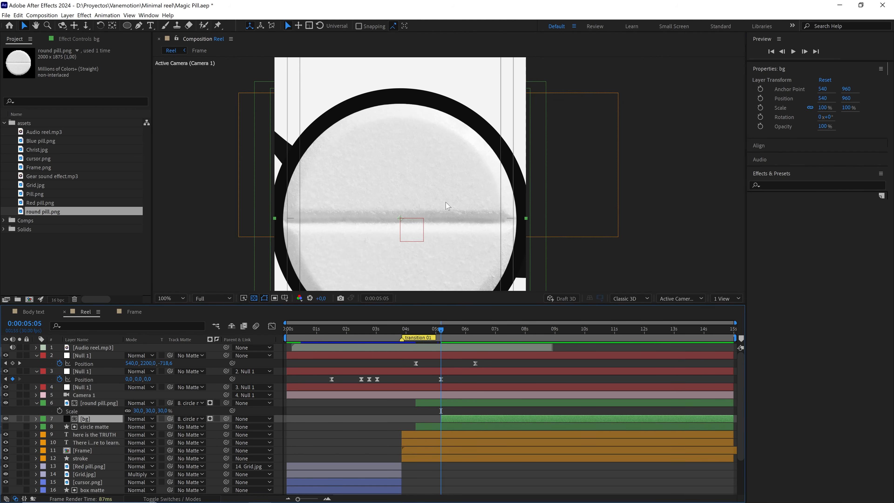
Inspect the circle's edge up close in the frames just before the bg layer's start.
{"action": "key", "text": "Page_Up"}
{"action": "key", "text": "Page_Up"}
{"action": "key", "text": "Page_Up"}
{"action": "key", "text": "Page_Up"}
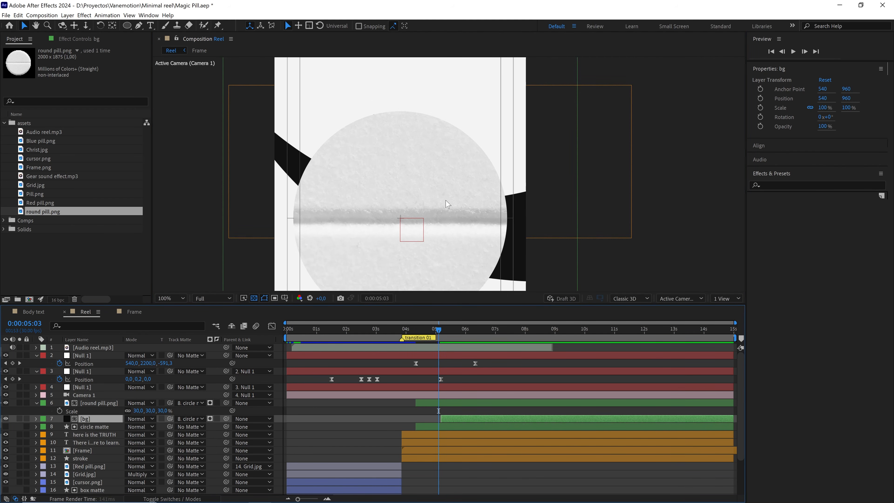
{"action": "scroll", "coordinate": [467, 112], "scroll_direction": "up", "scroll_amount": 4}
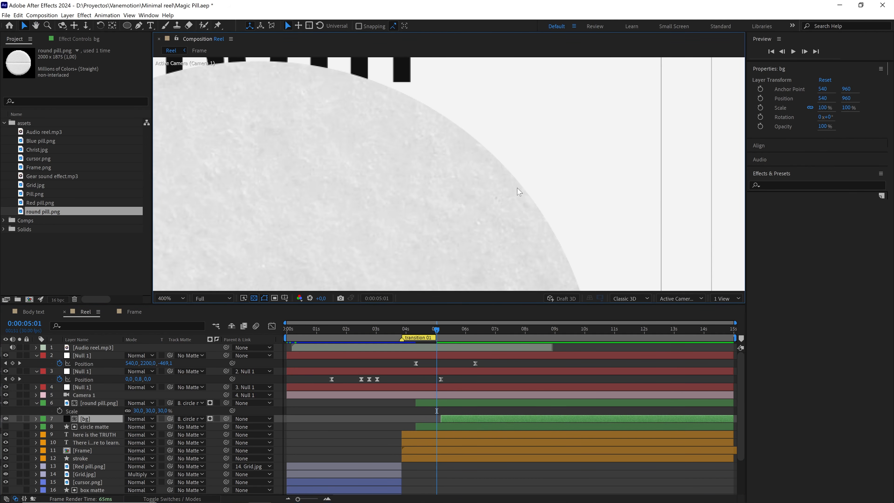
{"action": "key", "text": "slash"}
{"action": "left_click_drag", "start_coordinate": [443, 227], "coordinate": [439, 167]}
{"action": "scroll", "coordinate": [458, 189], "scroll_direction": "down", "scroll_amount": 1}
Play back the circle transition from 0:00:04:01 and go to the last camera position keyframe at 0:00:06:10.
{"action": "left_click_drag", "start_coordinate": [436, 331], "coordinate": [407, 332]}
{"action": "left_click", "coordinate": [427, 359]}
{"action": "key", "text": "space"}
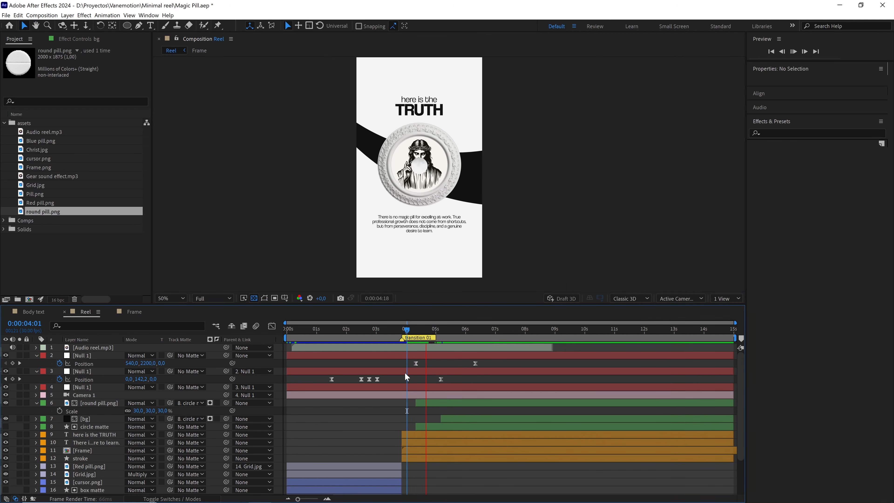
{"action": "key", "text": "space"}
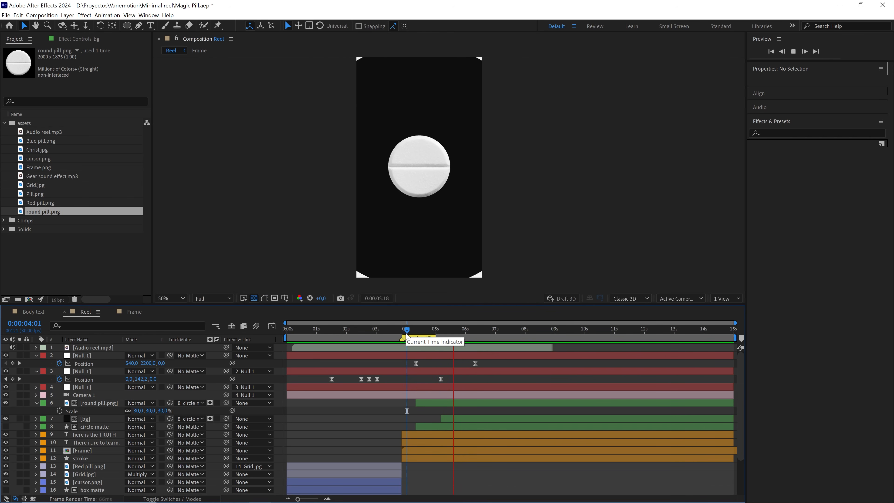
{"action": "key", "text": "space"}
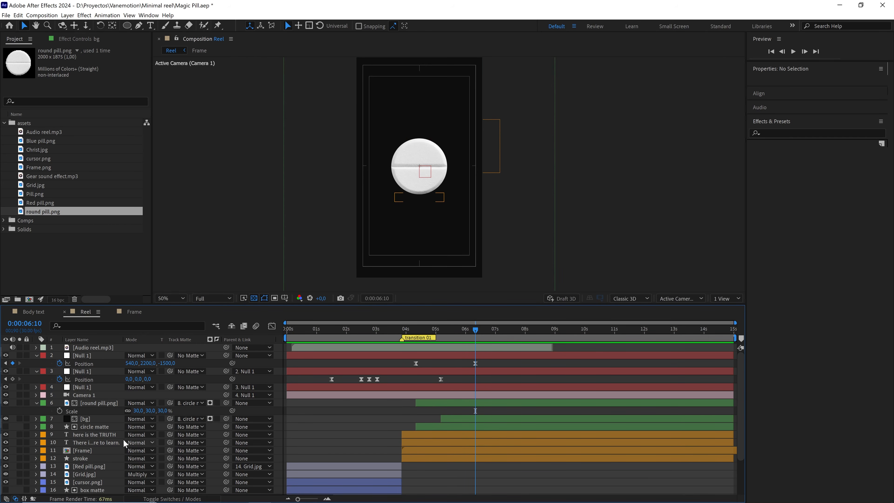
Duplicate the "There is no magic pill" paragraph text layer and place the copy directly above the round pill layer.
{"action": "left_click", "coordinate": [94, 443]}
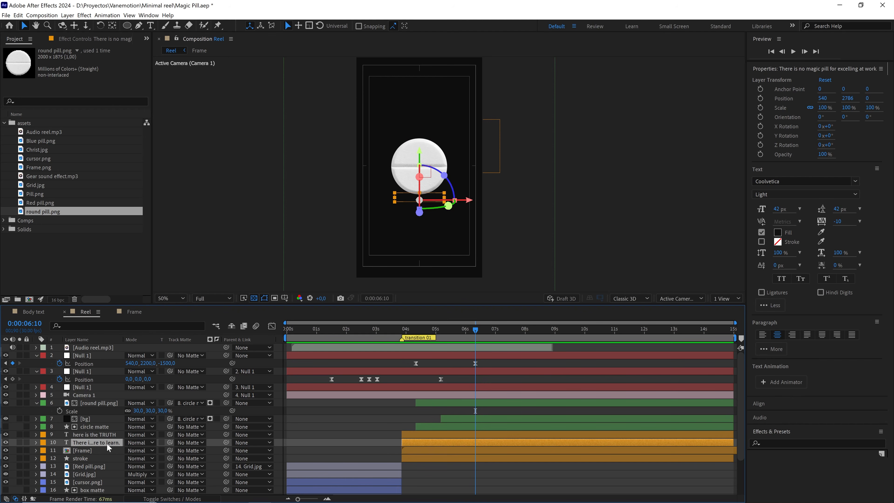
{"action": "key", "text": "ctrl+d"}
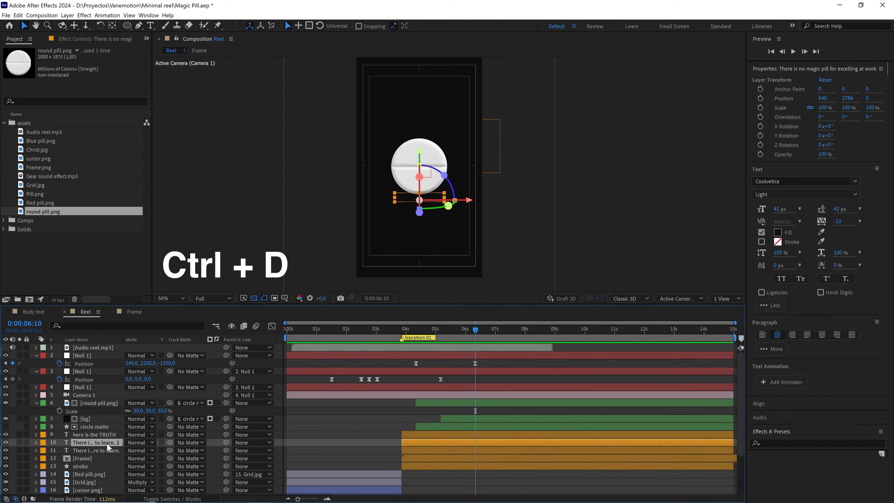
{"action": "key", "text": "ctrl+bracketright"}
{"action": "key", "text": "ctrl+bracketright"}
{"action": "key", "text": "ctrl+bracketright"}
{"action": "key", "text": "ctrl+bracketright"}
{"action": "key", "text": "ctrl+bracketright"}
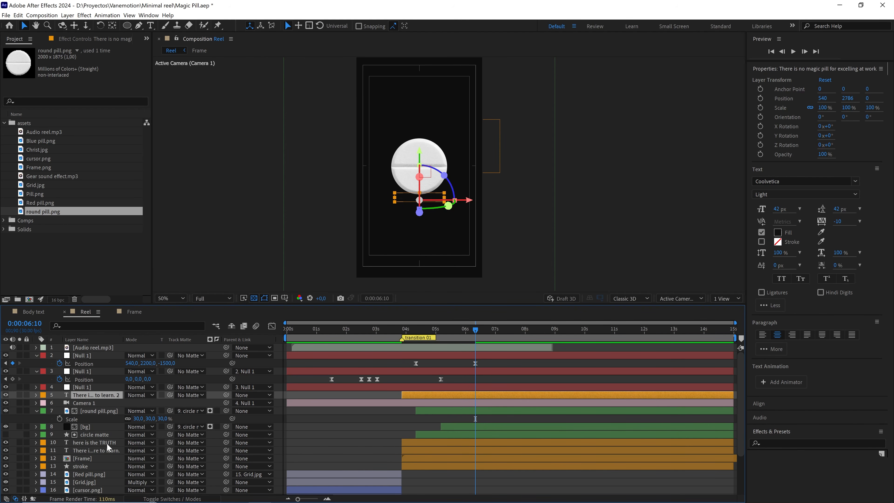
{"action": "key", "text": "ctrl+bracketleft"}
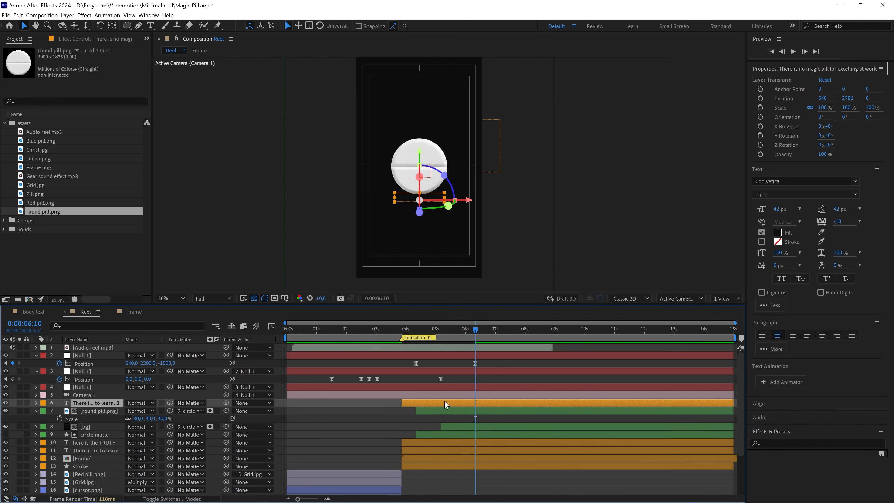
Give the duplicated paragraph layer the Green label and paste the position 540, 2200, -1500 onto it.
{"action": "left_click", "coordinate": [42, 403]}
{"action": "left_click", "coordinate": [63, 335]}
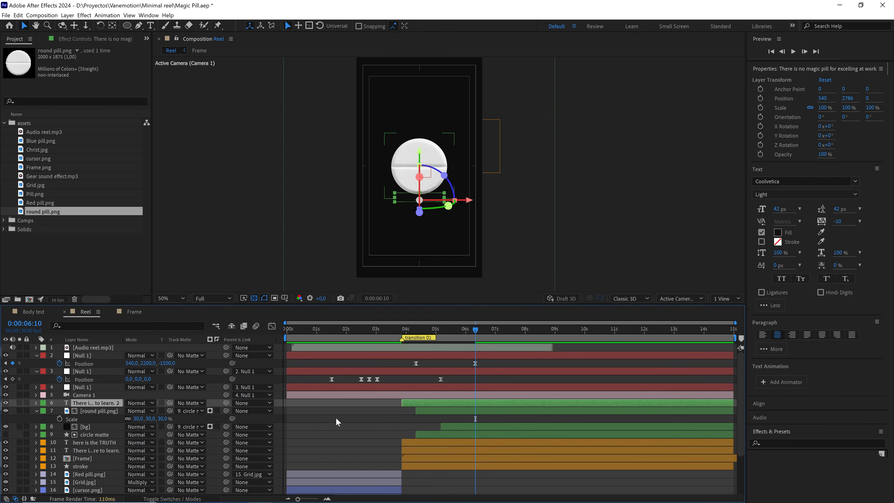
{"action": "key", "text": "ctrl+v"}
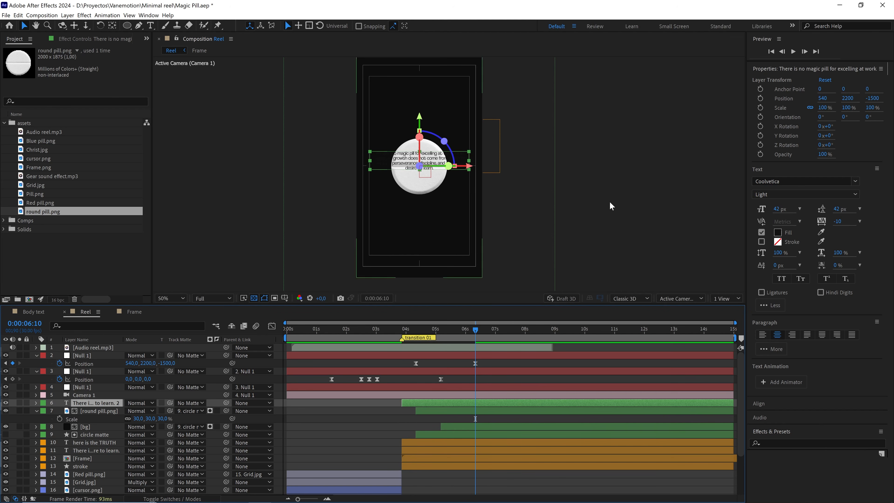
Change the duplicated paragraph's fill colour to white.
{"action": "left_click", "coordinate": [778, 232]}
{"action": "left_click_drag", "start_coordinate": [253, 344], "coordinate": [143, 313]}
{"action": "left_click", "coordinate": [367, 318]}
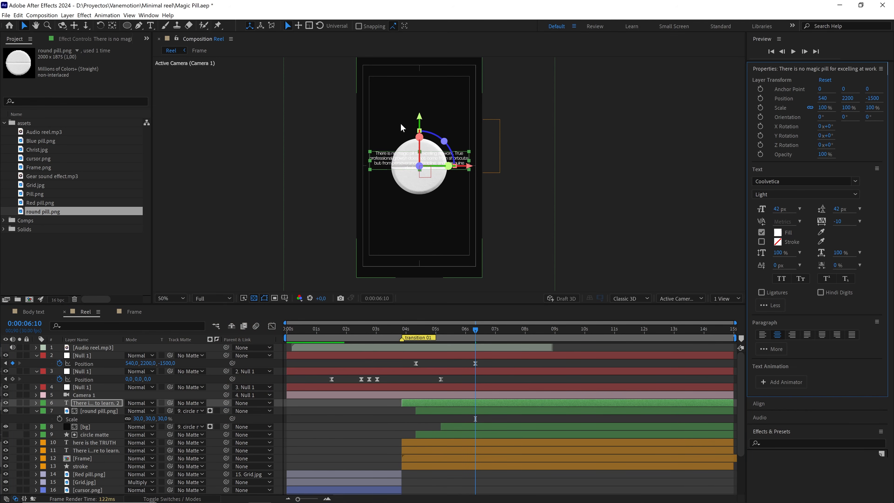
Move the white paragraph down below the pill, to a Y position of 2664.
{"action": "left_click_drag", "start_coordinate": [423, 126], "coordinate": [423, 171]}
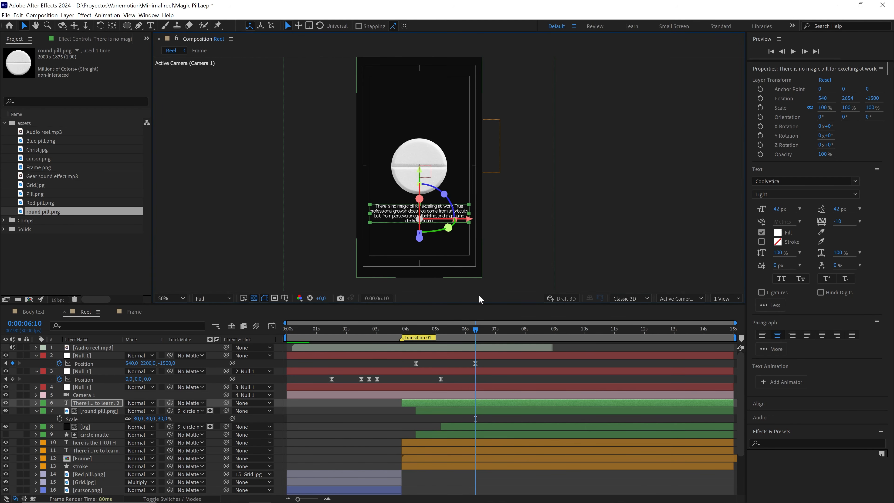
{"action": "key", "text": "period"}
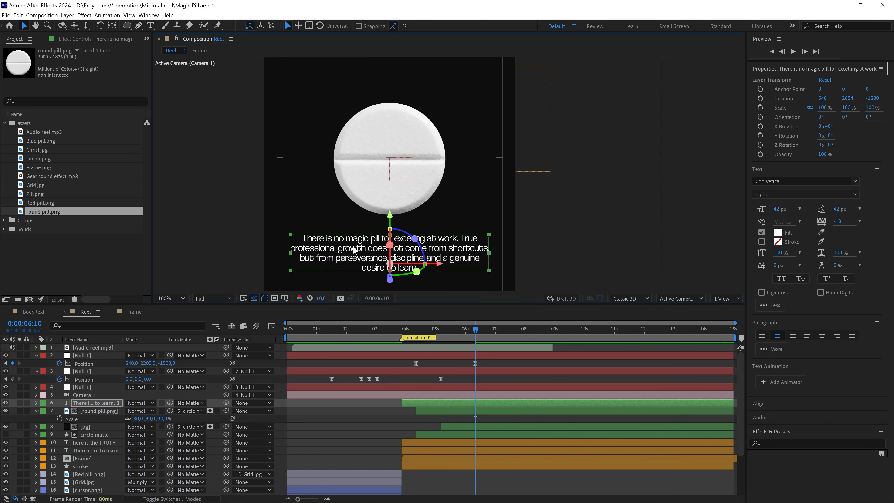
{"action": "left_click_drag", "start_coordinate": [440, 252], "coordinate": [446, 229]}
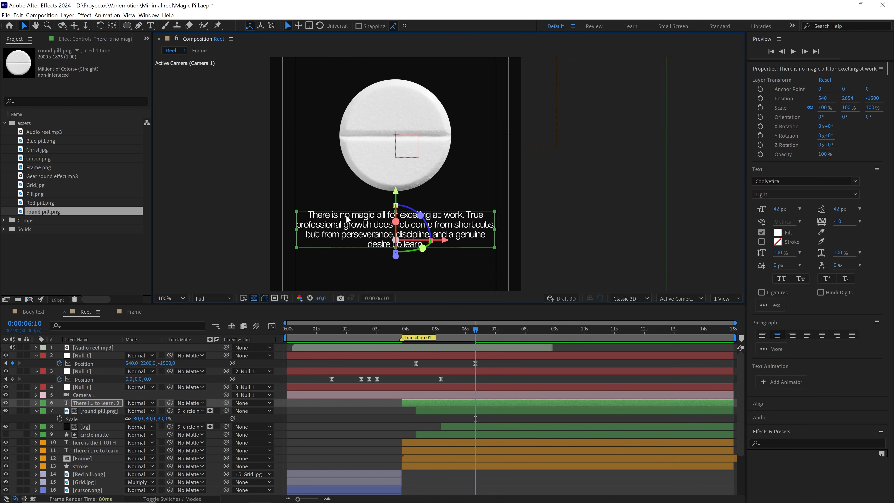
{"action": "key", "text": "comma"}
{"action": "mouse_move", "coordinate": [411, 185]}
{"action": "left_mouse_down"}
{"action": "mouse_move", "coordinate": [411, 200]}
{"action": "mouse_move", "coordinate": [423, 179]}
{"action": "left_mouse_up"}
Set the circle matte layer as the track matte of the white paragraph layer.
{"action": "left_click_drag", "start_coordinate": [469, 332], "coordinate": [442, 329]}
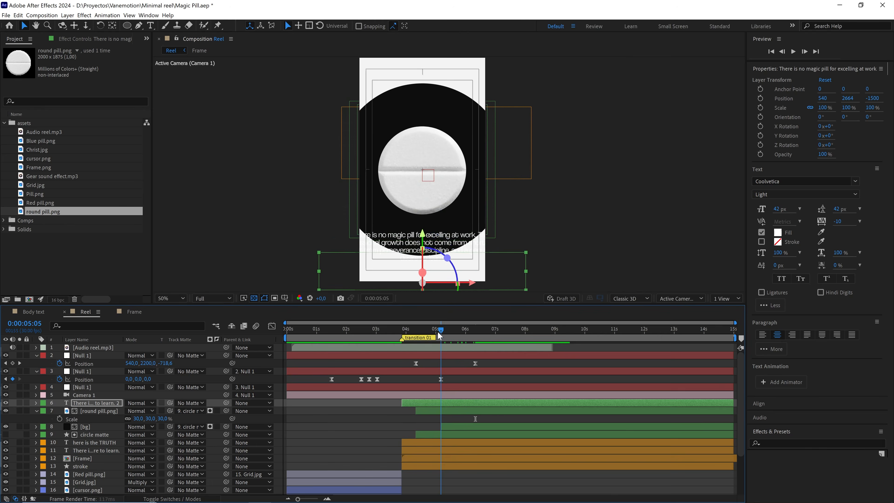
{"action": "scroll", "coordinate": [447, 256], "scroll_direction": "up", "scroll_amount": 4}
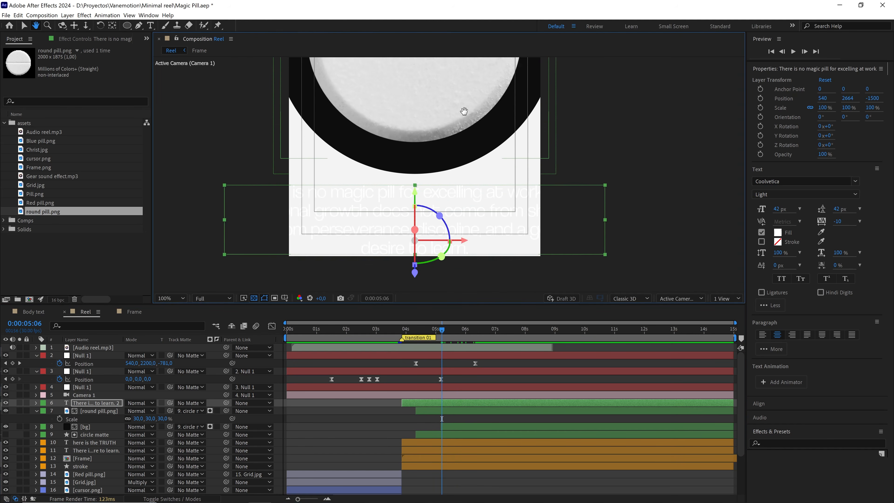
{"action": "left_click_drag", "start_coordinate": [379, 173], "coordinate": [444, 176]}
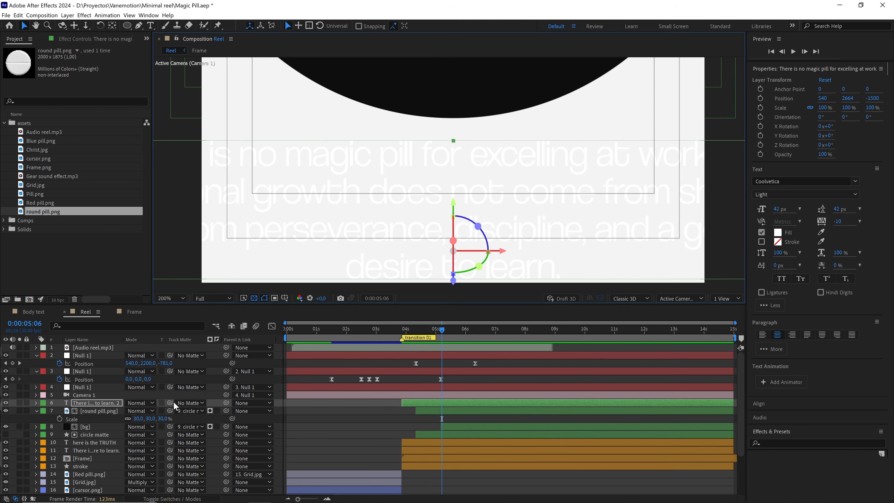
{"action": "left_click_drag", "start_coordinate": [170, 403], "coordinate": [86, 434]}
{"action": "scroll", "coordinate": [451, 159], "scroll_direction": "down", "scroll_amount": 2}
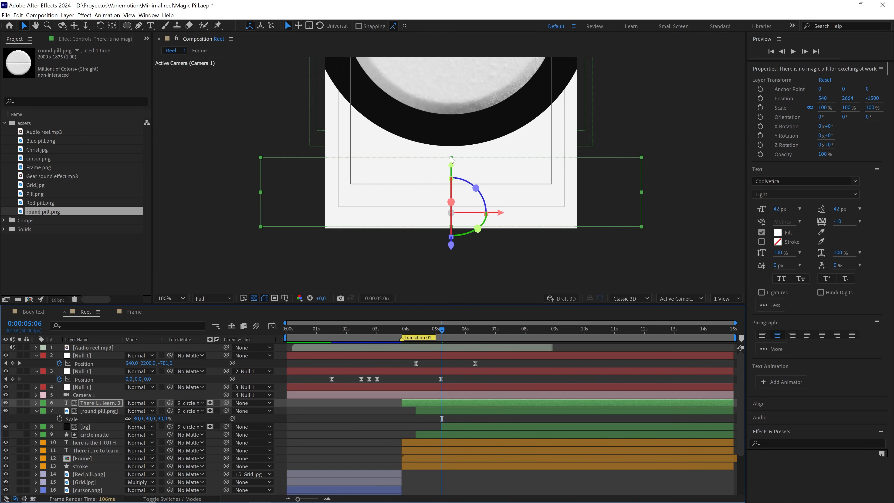
Check the circle matte revealing the white paragraph by playing back the transition from 0:00:04:17 and again from 0:00:04:14.
{"action": "left_click_drag", "start_coordinate": [442, 173], "coordinate": [424, 211]}
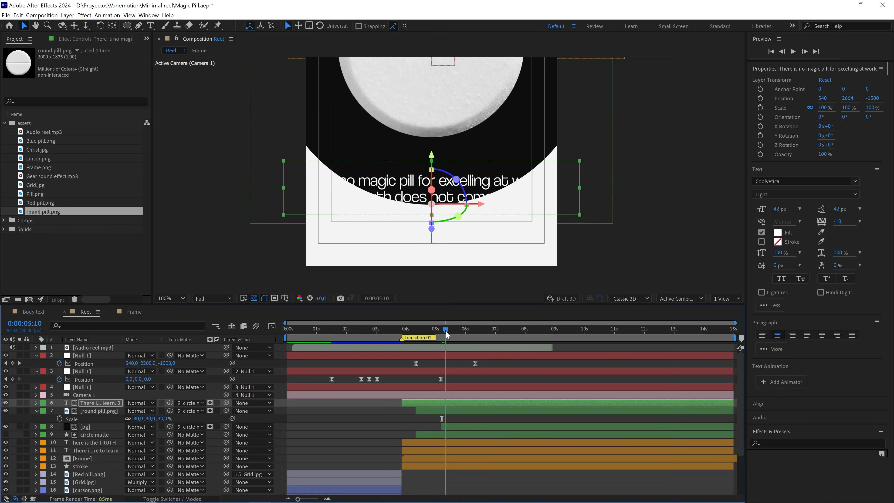
{"action": "left_click_drag", "start_coordinate": [443, 333], "coordinate": [425, 336]}
{"action": "key", "text": "space"}
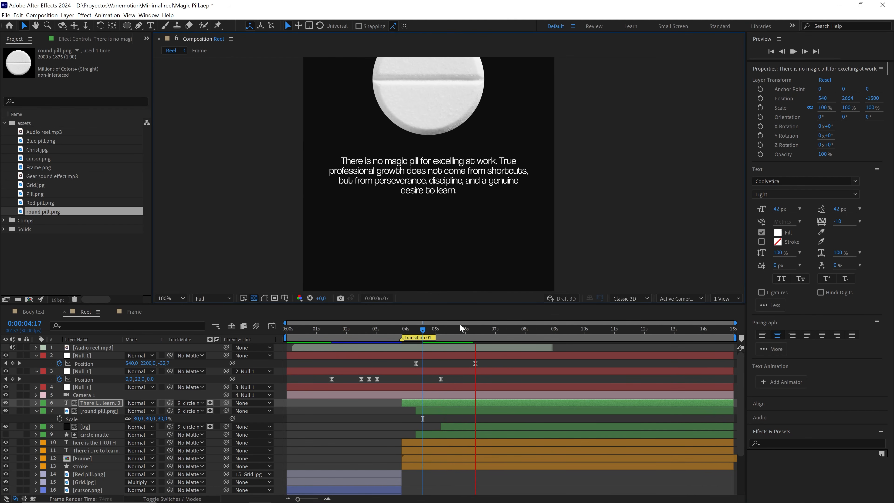
{"action": "left_click", "coordinate": [420, 338]}
{"action": "key", "text": "space"}
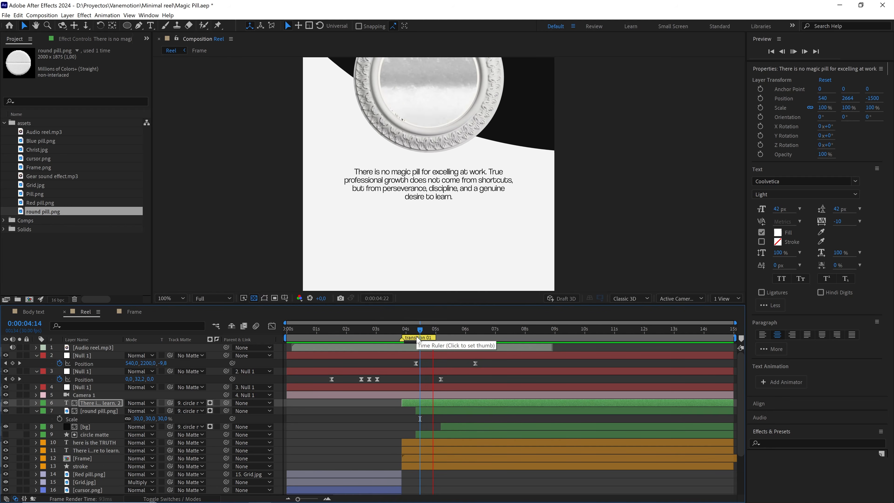
{"action": "scroll", "coordinate": [450, 275], "scroll_direction": "down", "scroll_amount": 2}
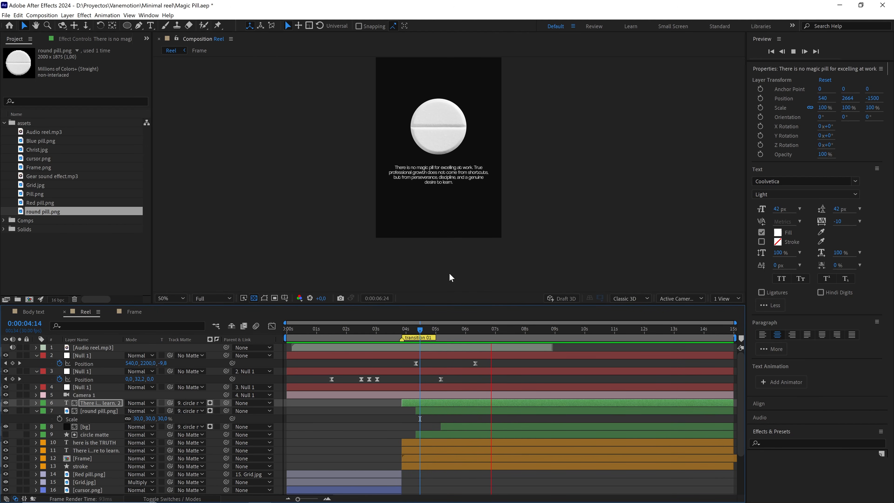
Play back the pill transition again from 0:00:04:11 to review the circle matte reveal.
{"action": "key", "text": "space"}
{"action": "left_click_drag", "start_coordinate": [453, 331], "coordinate": [417, 338]}
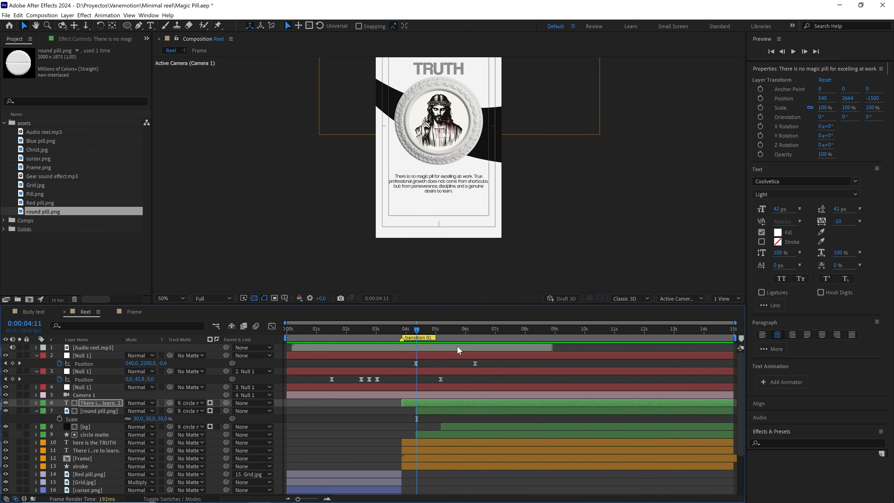
{"action": "key", "text": "space"}
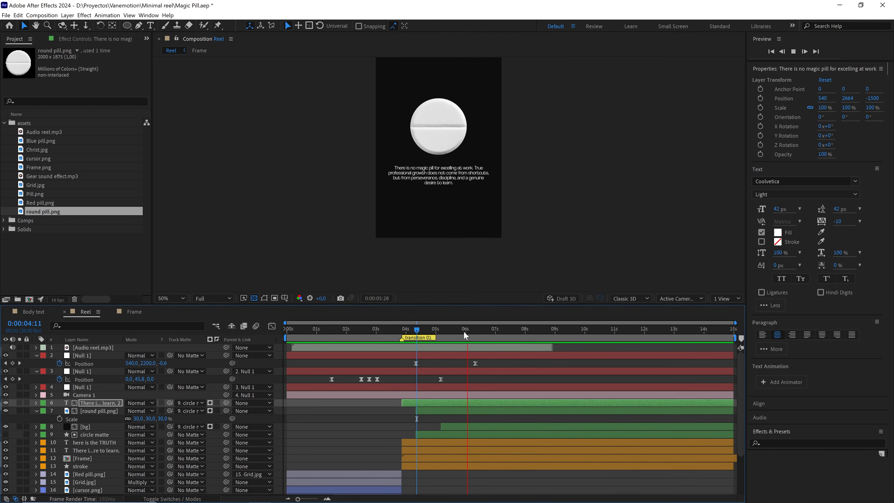
At 0:00:06:10, add the text "no magic pill" above the pill and set its font style to Coolvetica Bold.
{"action": "left_click_drag", "start_coordinate": [464, 331], "coordinate": [471, 332]}
{"action": "left_click_drag", "start_coordinate": [464, 142], "coordinate": [465, 175]}
{"action": "scroll", "coordinate": [465, 174], "scroll_direction": "up", "scroll_amount": 1}
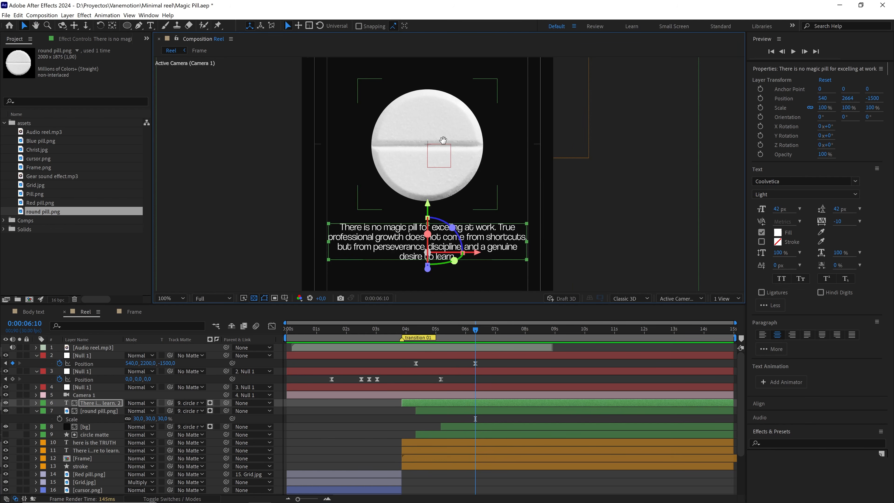
{"action": "left_click_drag", "start_coordinate": [443, 141], "coordinate": [450, 178]}
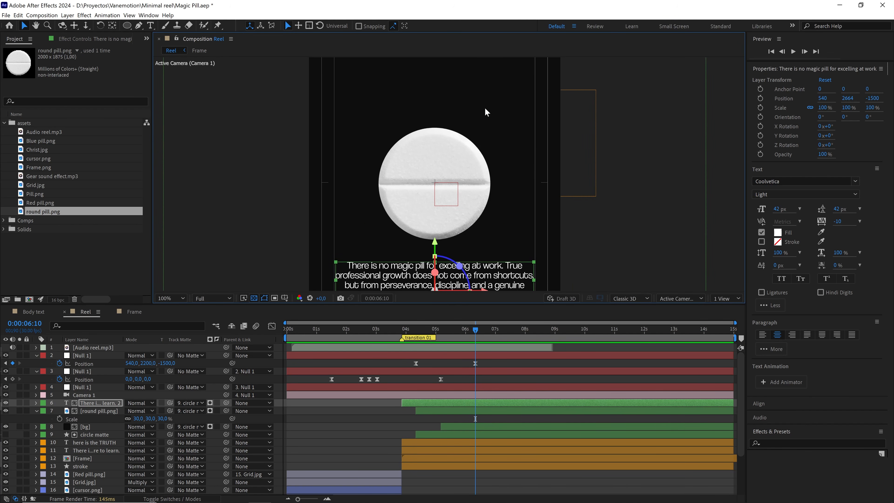
{"action": "left_click", "coordinate": [348, 364]}
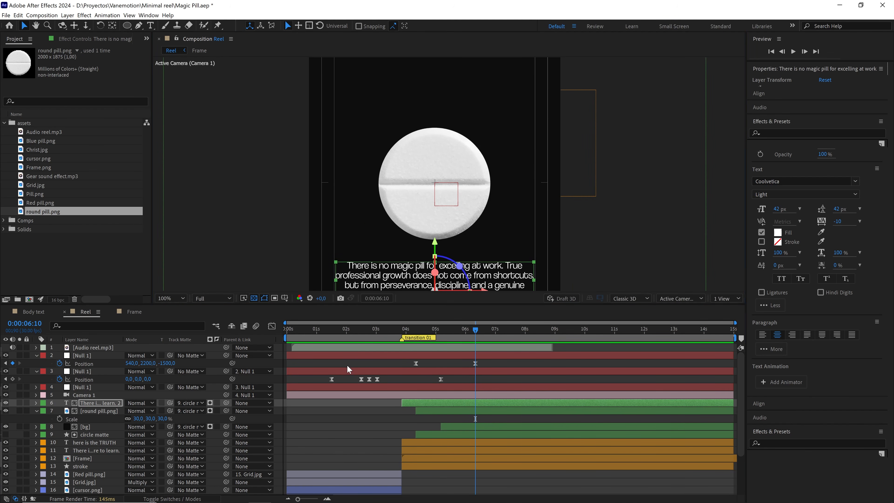
{"action": "left_click", "coordinate": [152, 28]}
{"action": "left_click", "coordinate": [405, 102]}
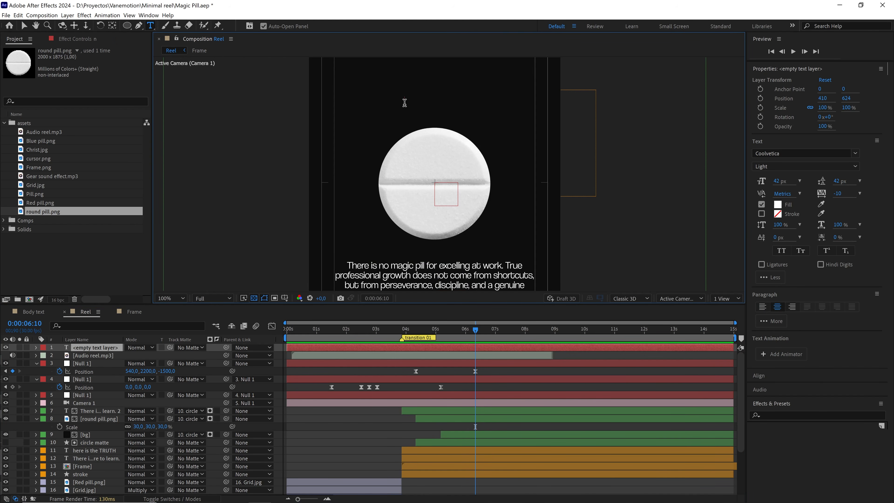
{"action": "type", "text": "no magic"}
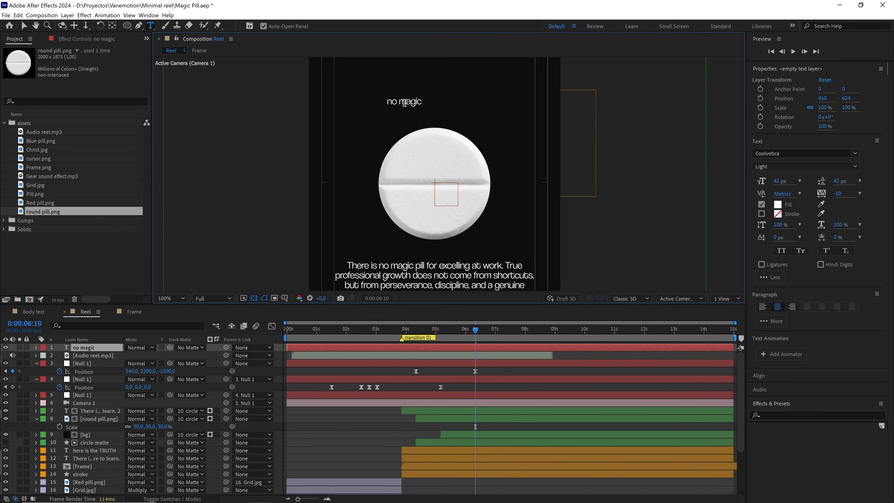
{"action": "type", "text": " pill"}
{"action": "key", "text": "Escape"}
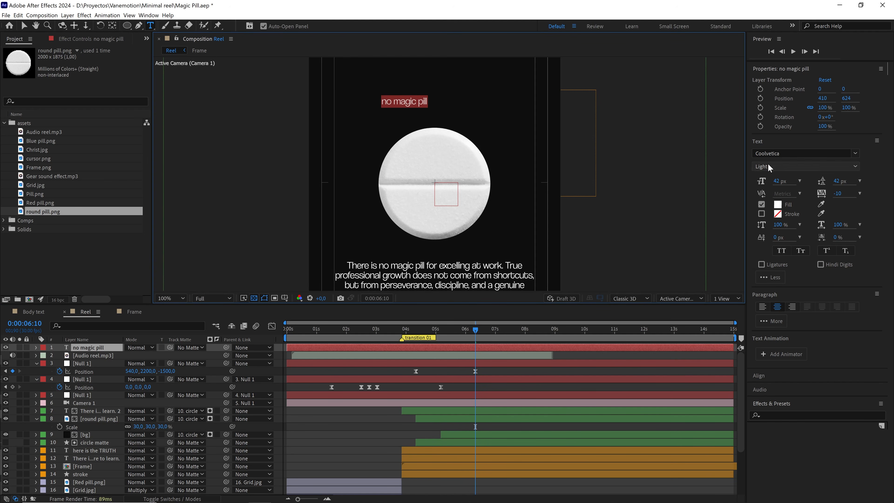
{"action": "left_click", "coordinate": [769, 164]}
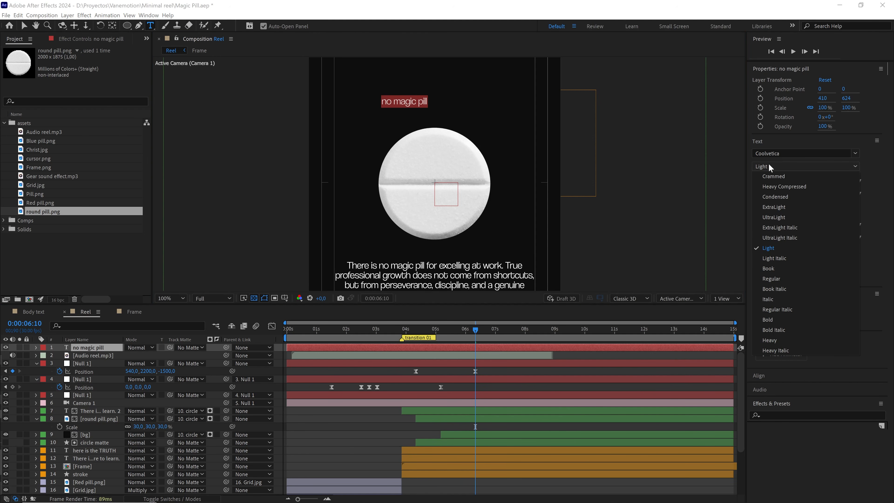
{"action": "left_click", "coordinate": [779, 319]}
Make the "no magic pill" text a 3D layer, then centre its anchor point and the layer in the composition.
{"action": "left_click", "coordinate": [88, 347]}
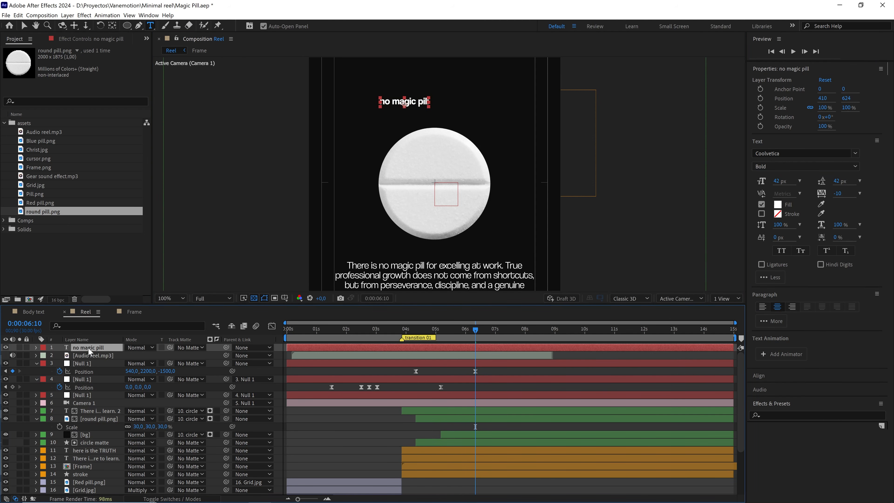
{"action": "key", "text": "F4"}
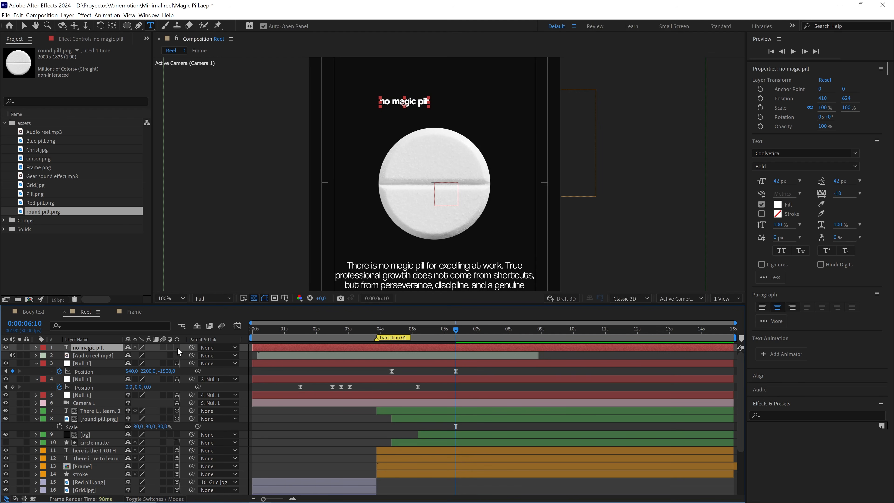
{"action": "left_click", "coordinate": [178, 347]}
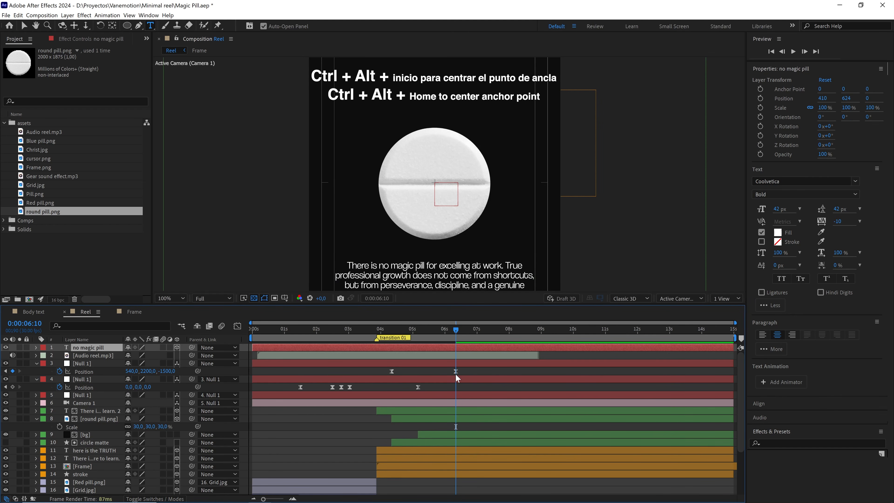
{"action": "key", "text": "ctrl+alt+Home"}
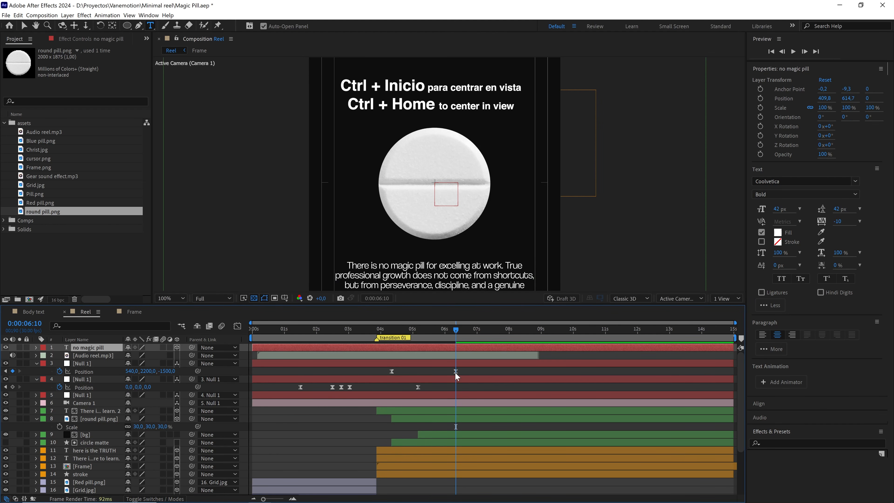
{"action": "key", "text": "ctrl+Home"}
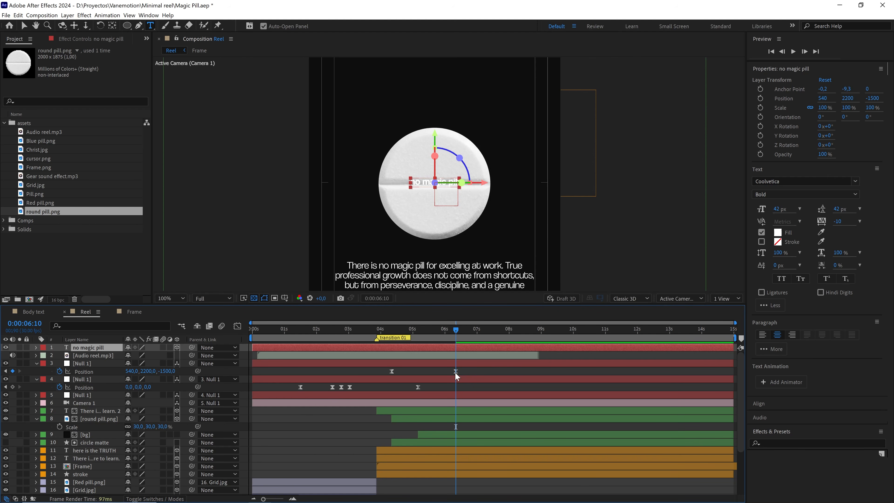
Scale the "no magic pill" text up proportionally to about 309%.
{"action": "key", "text": "v"}
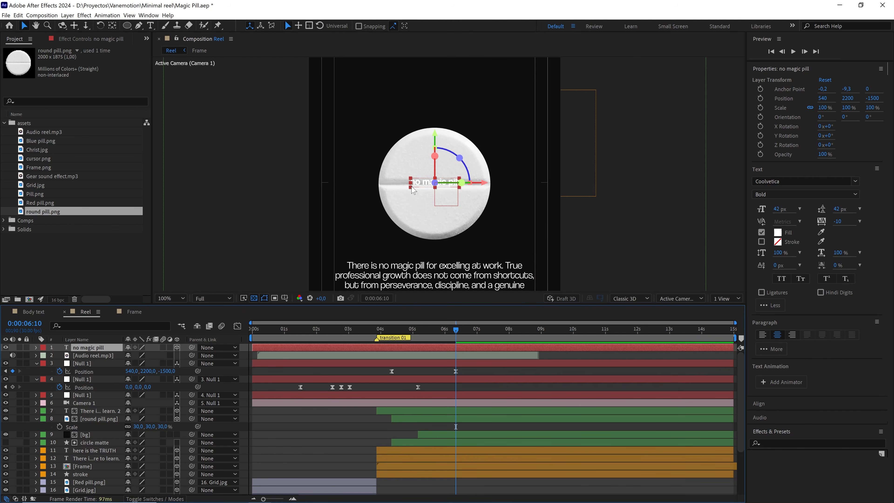
{"action": "left_click_drag", "start_coordinate": [412, 190], "coordinate": [401, 199]}
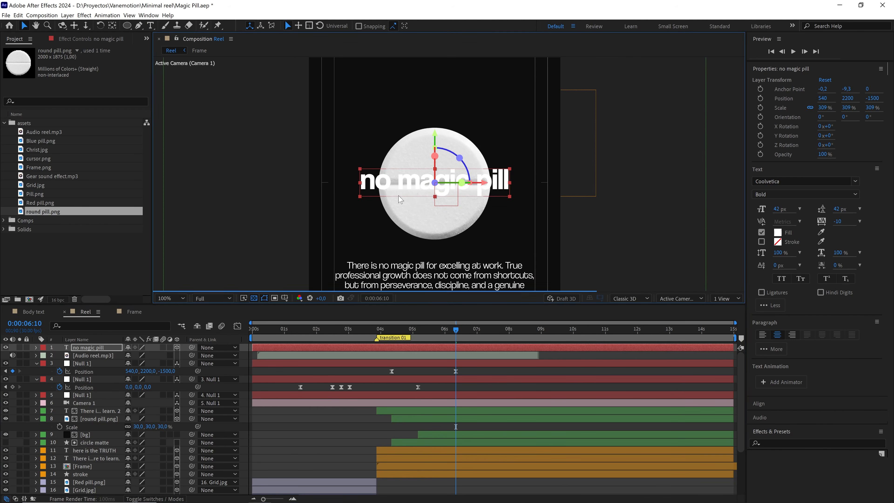
{"action": "key", "text": "period"}
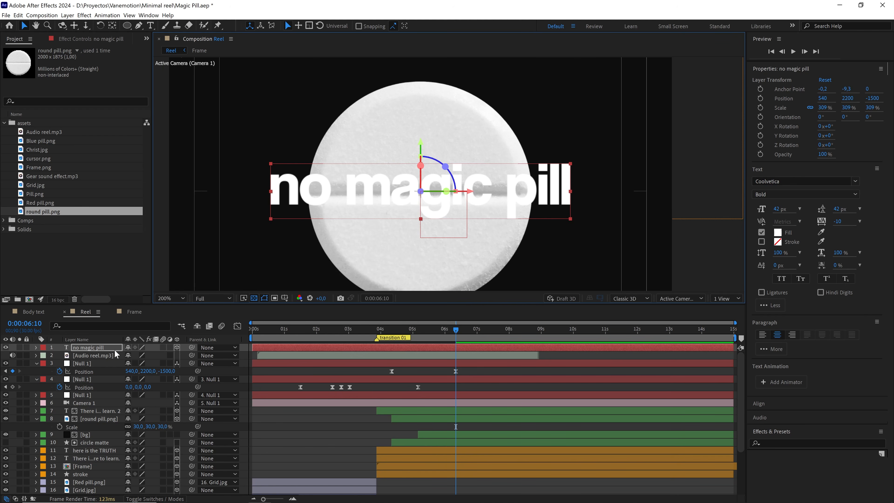
Place the "no magic pill" layer directly above the white paragraph layer with a matching start time, and label it green.
{"action": "left_click_drag", "start_coordinate": [108, 347], "coordinate": [105, 408]}
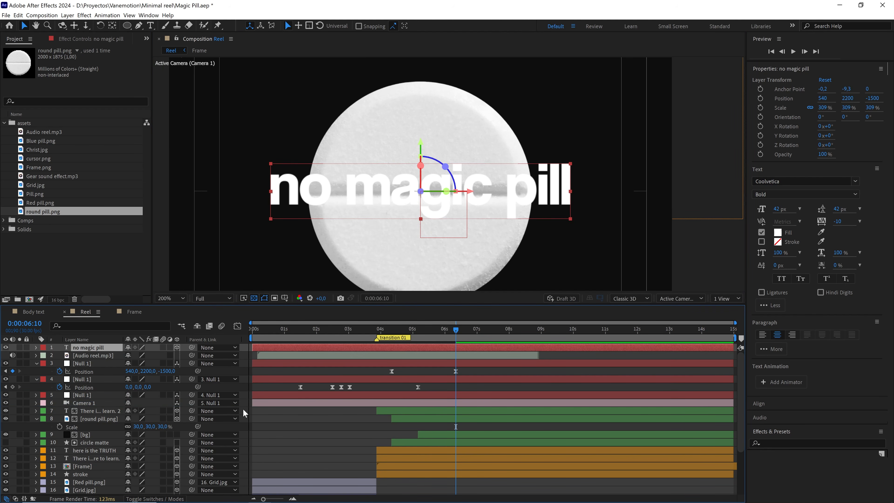
{"action": "left_click_drag", "start_coordinate": [244, 409], "coordinate": [313, 410]}
{"action": "left_click_drag", "start_coordinate": [254, 401], "coordinate": [303, 402]}
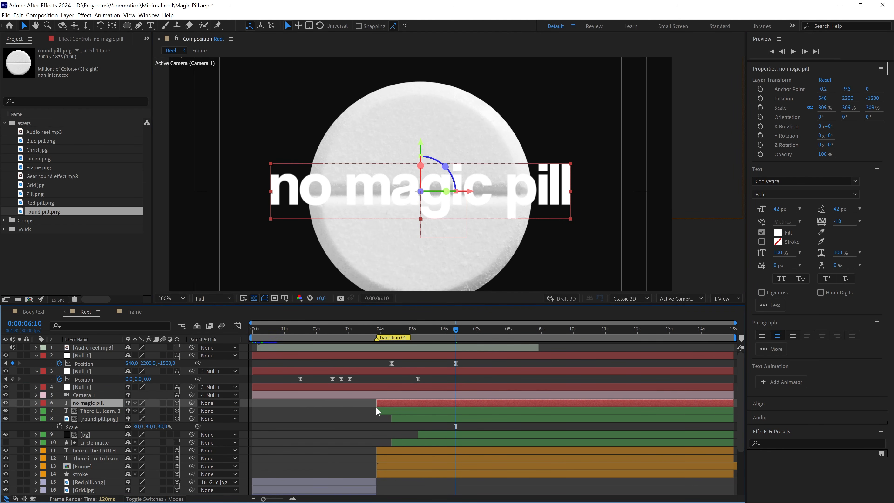
{"action": "left_click", "coordinate": [43, 403]}
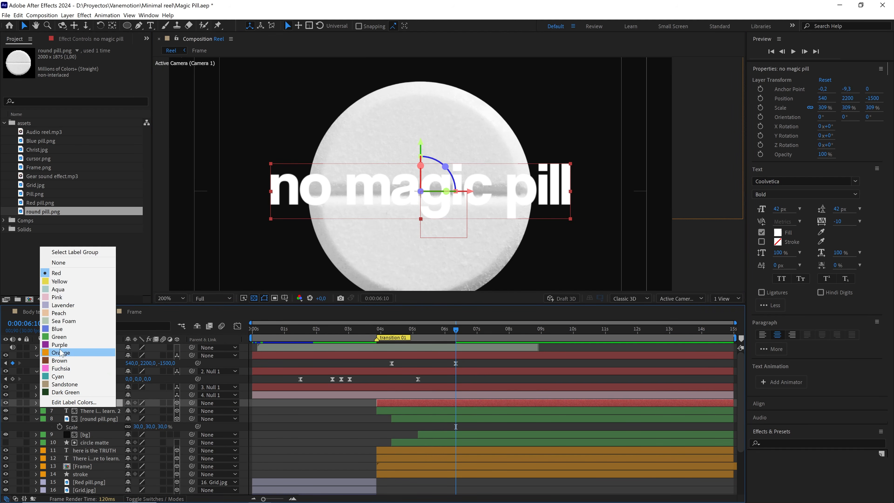
{"action": "left_click", "coordinate": [59, 337]}
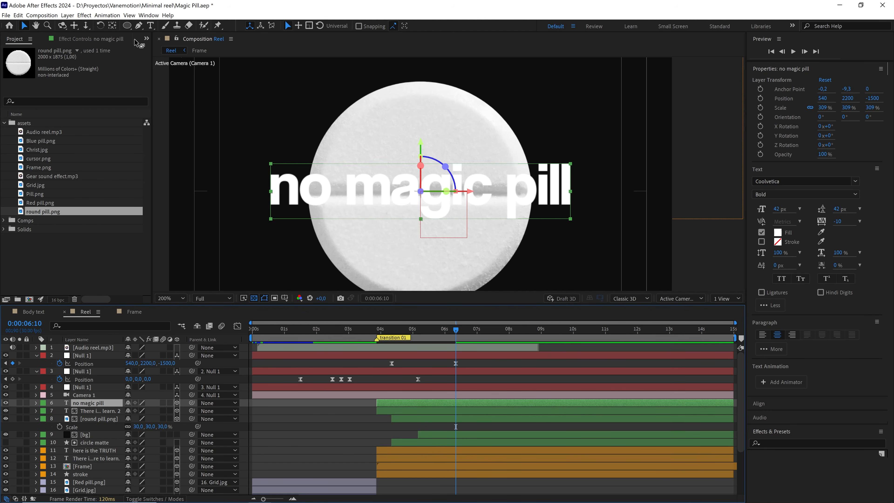
Draw a circular mask on the "no magic pill" text layer, centred on the pill and slightly larger than it.
{"action": "left_click", "coordinate": [126, 26]}
{"action": "left_click", "coordinate": [157, 47]}
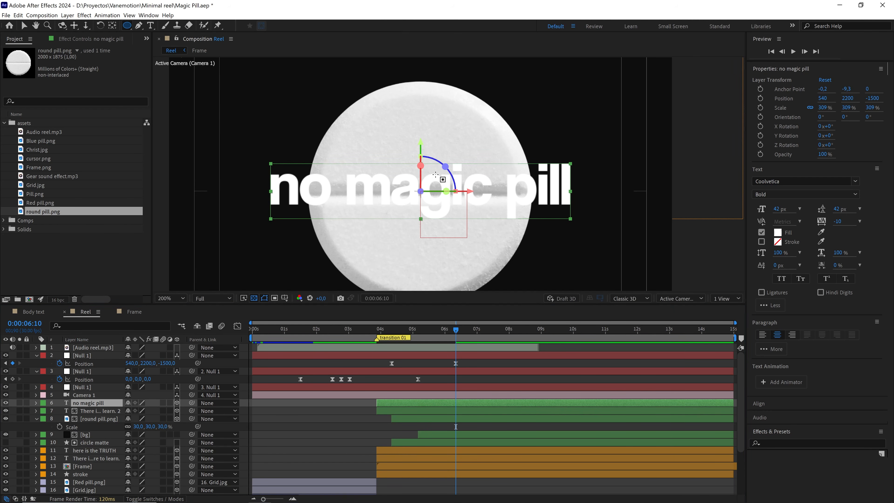
{"action": "key", "text": "comma"}
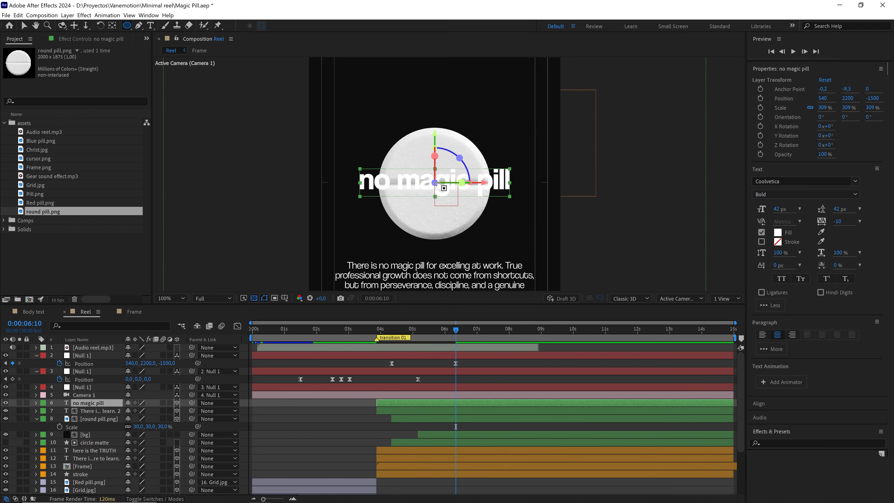
{"action": "left_click_drag", "start_coordinate": [442, 187], "coordinate": [473, 251]}
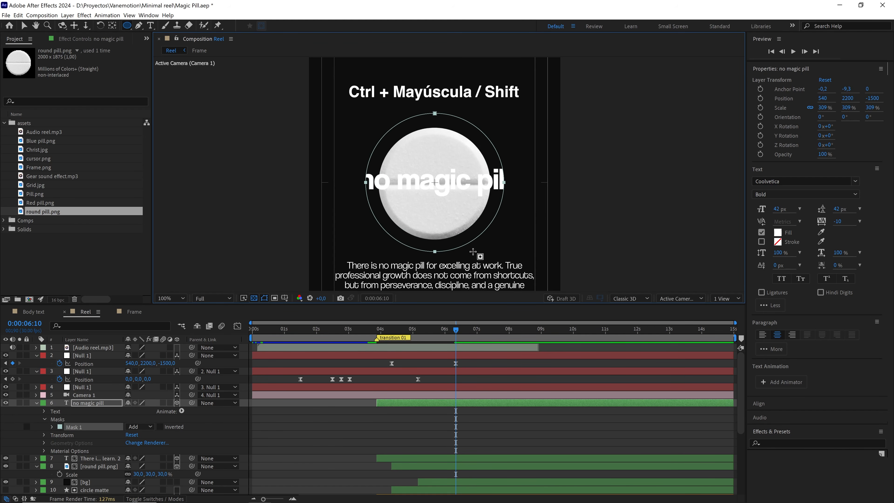
Set Mask 1 as the path of the "no magic pill" text and turn on Reverse Path.
{"action": "left_click", "coordinate": [44, 411]}
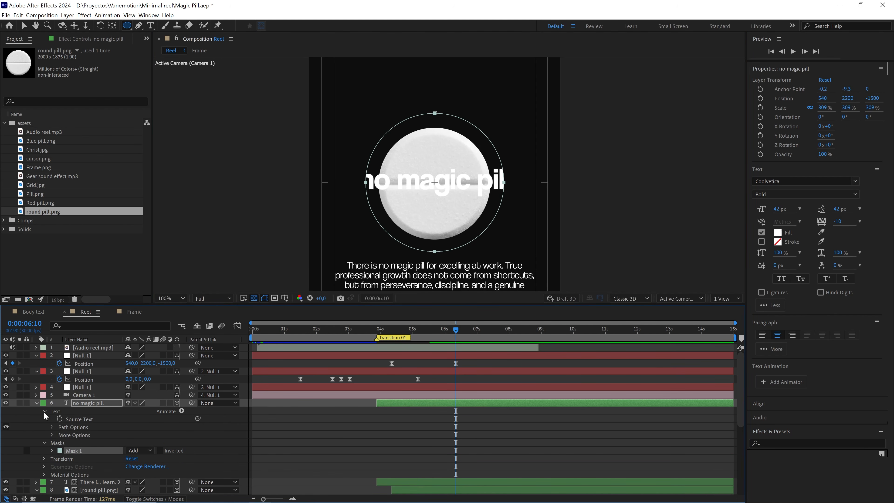
{"action": "left_click", "coordinate": [52, 427]}
{"action": "left_click", "coordinate": [153, 435]}
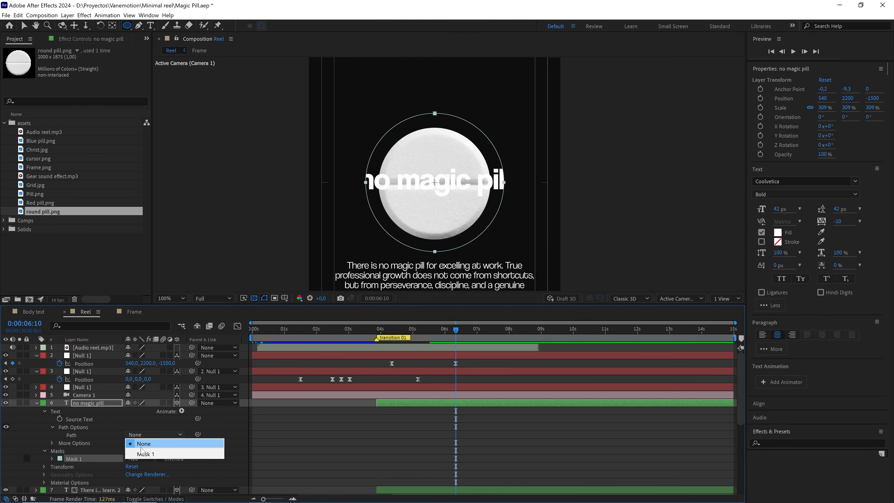
{"action": "left_click", "coordinate": [153, 454]}
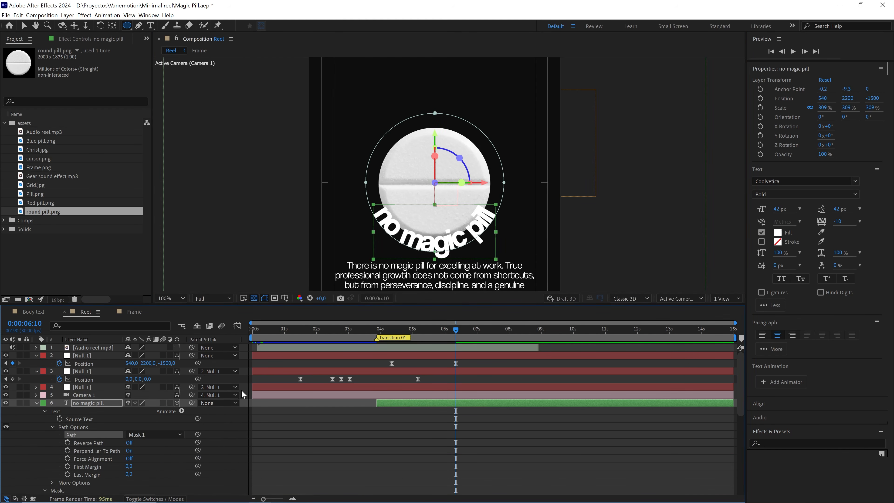
{"action": "left_click_drag", "start_coordinate": [435, 222], "coordinate": [431, 181]}
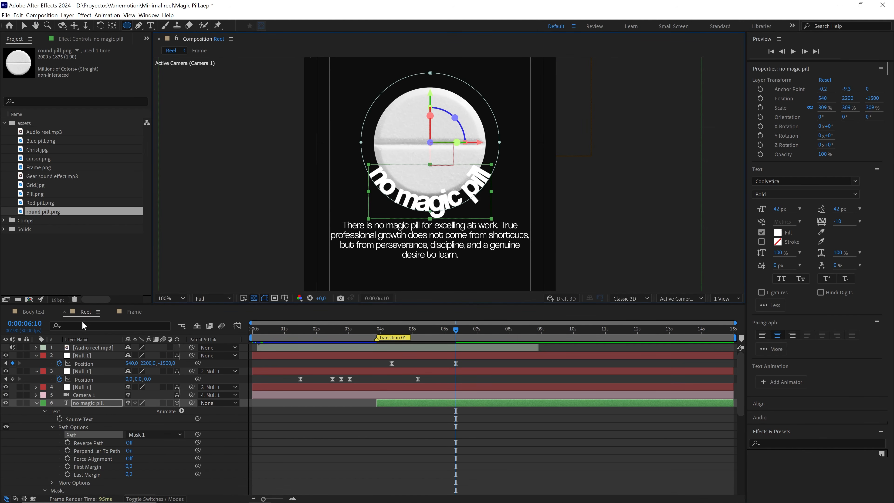
{"action": "left_click", "coordinate": [130, 443]}
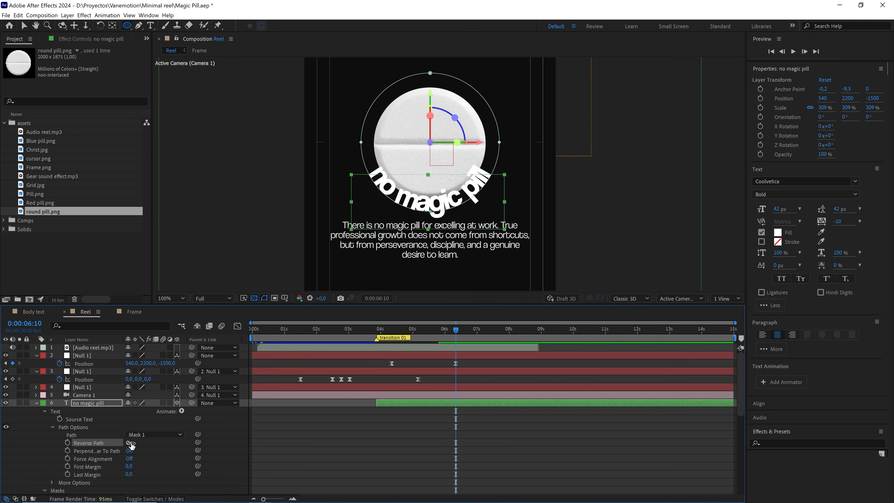
Set the Z rotation of the "no magic pill" layer to 180° so the curved text arches over the pill.
{"action": "key", "text": "r"}
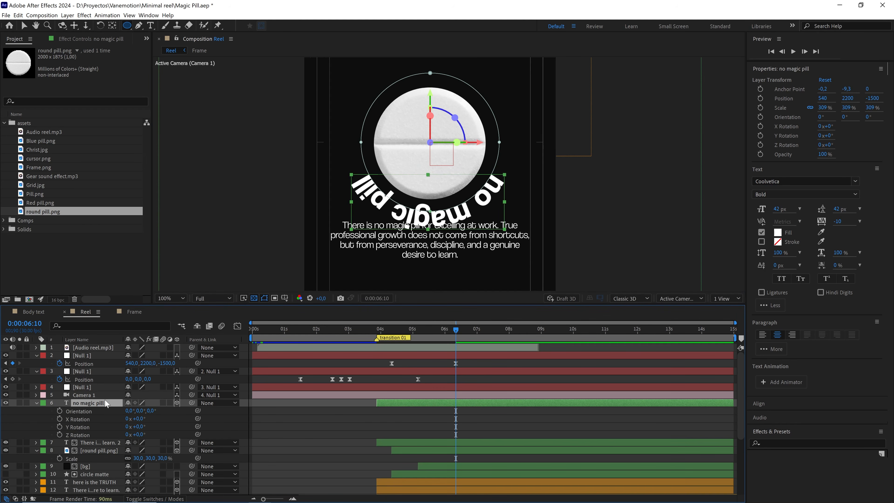
{"action": "left_click_drag", "start_coordinate": [140, 434], "coordinate": [196, 437]}
{"action": "left_click", "coordinate": [144, 435]}
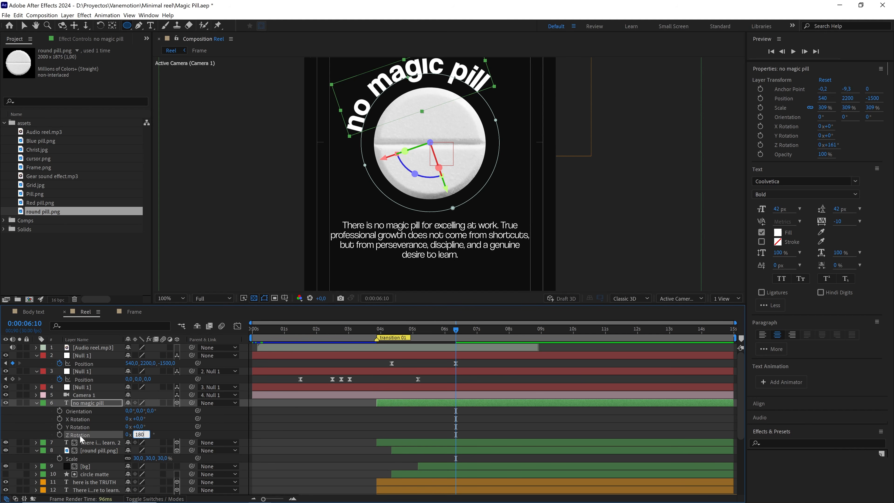
{"action": "left_click", "coordinate": [173, 426]}
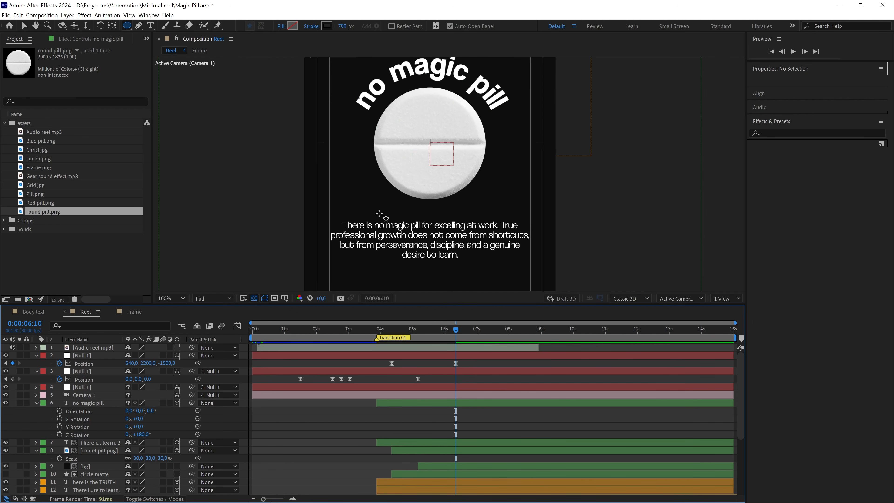
{"action": "key", "text": "space"}
{"action": "left_click_drag", "start_coordinate": [435, 135], "coordinate": [436, 184]}
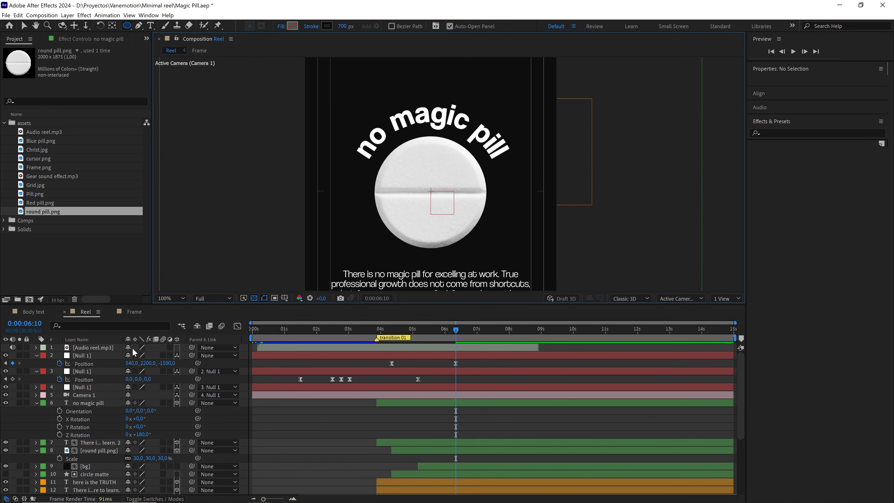
{"action": "left_click", "coordinate": [36, 402]}
Set the circle matte layer as the track matte of the "no magic pill" text layer.
{"action": "scroll", "coordinate": [364, 202], "scroll_direction": "down", "scroll_amount": 2}
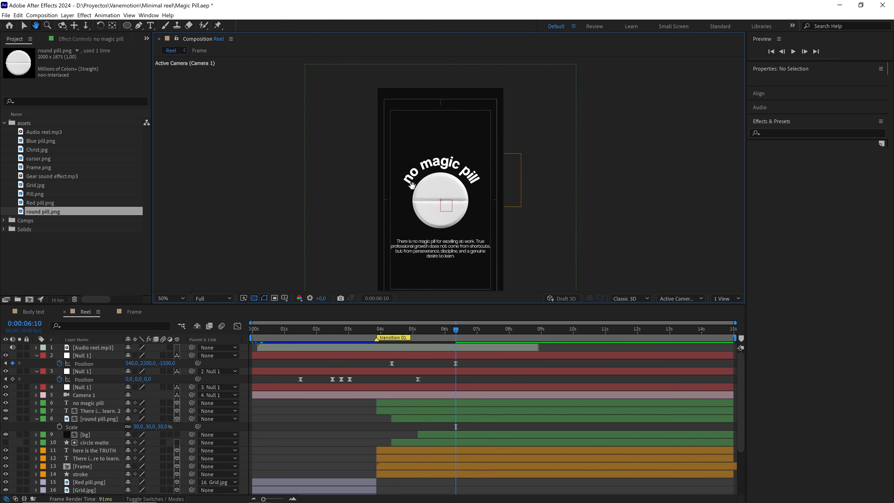
{"action": "left_click_drag", "start_coordinate": [459, 335], "coordinate": [418, 333]}
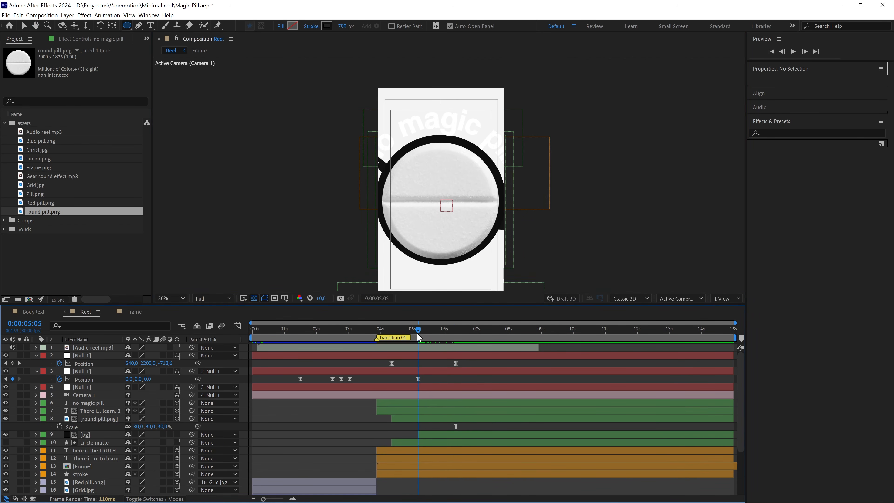
{"action": "key", "text": "v"}
{"action": "scroll", "coordinate": [471, 199], "scroll_direction": "up", "scroll_amount": 2}
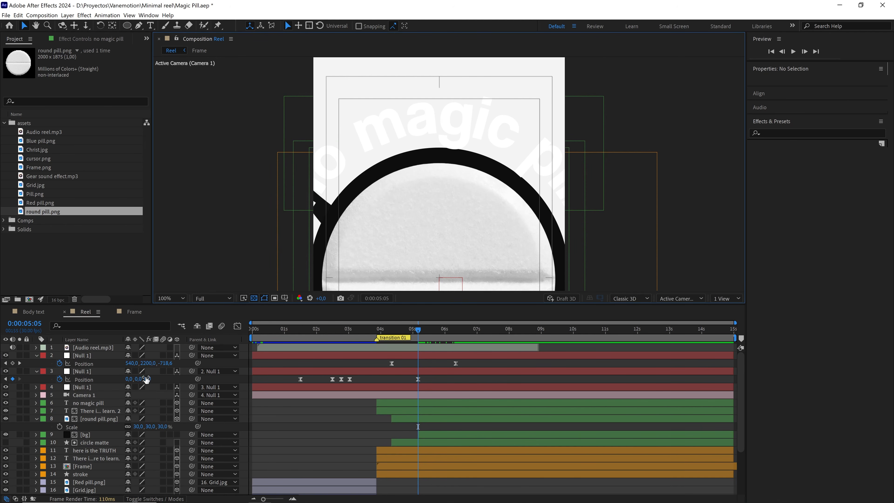
{"action": "left_click", "coordinate": [101, 403]}
{"action": "key", "text": "F4"}
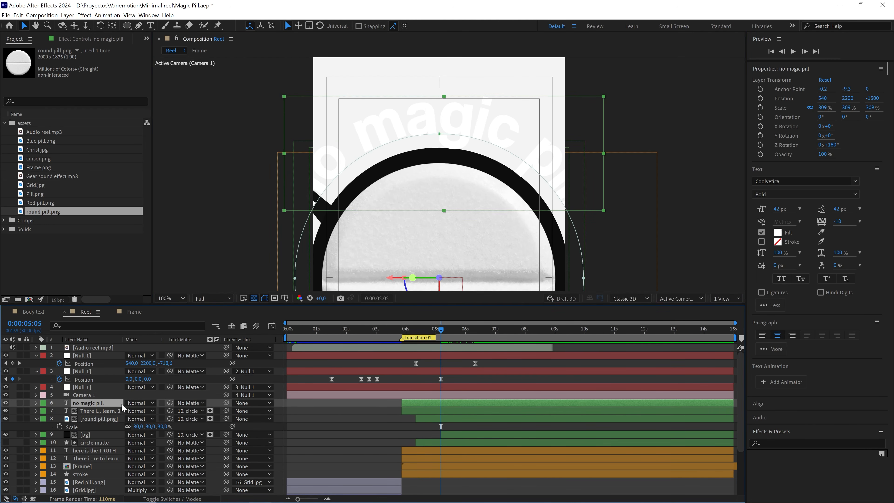
{"action": "left_click_drag", "start_coordinate": [169, 403], "coordinate": [92, 443]}
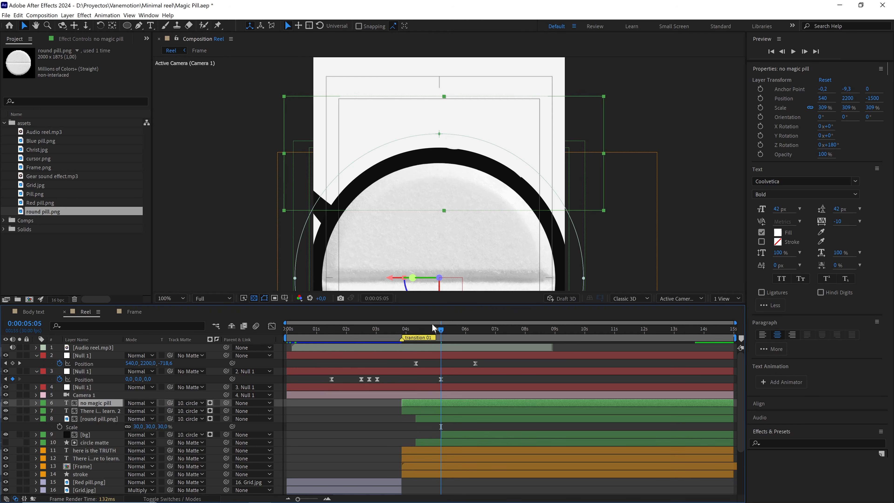
Check how the matte reveals the curved title during the transition, with the whole composition fitted in view.
{"action": "left_click_drag", "start_coordinate": [442, 331], "coordinate": [436, 332]}
{"action": "scroll", "coordinate": [466, 224], "scroll_direction": "down", "scroll_amount": 2}
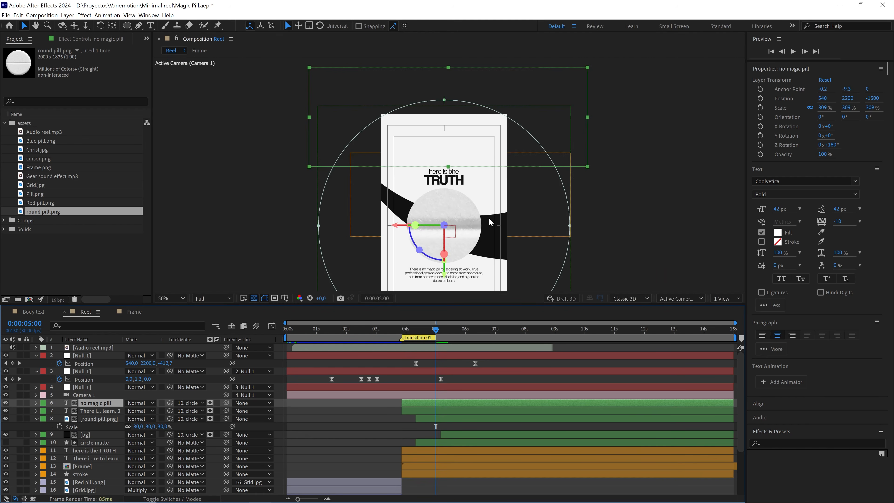
{"action": "key", "text": "space"}
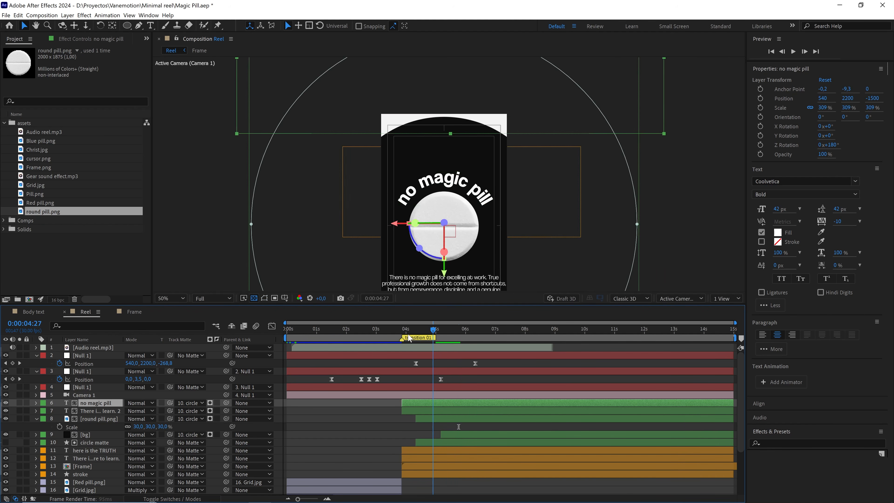
{"action": "left_click", "coordinate": [171, 298]}
{"action": "left_click", "coordinate": [170, 307]}
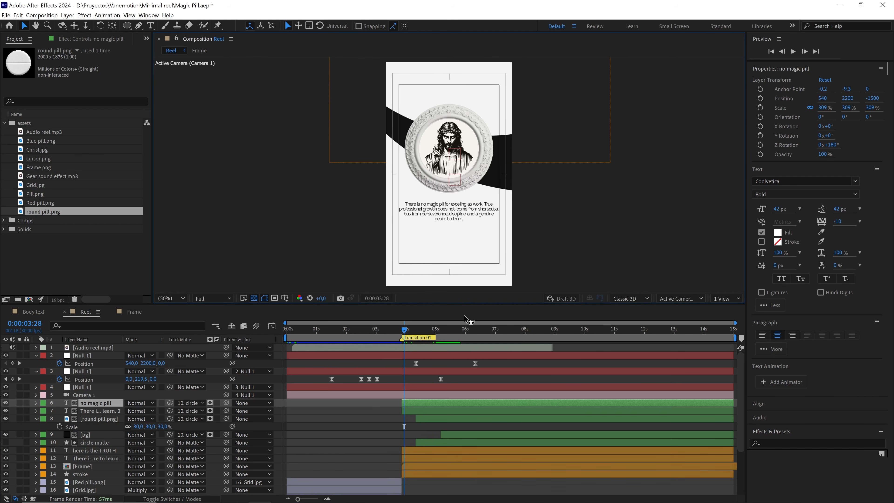
End the work area at 0:00:07:23 and preview the reel from the start.
{"action": "left_click_drag", "start_coordinate": [459, 329], "coordinate": [517, 333]}
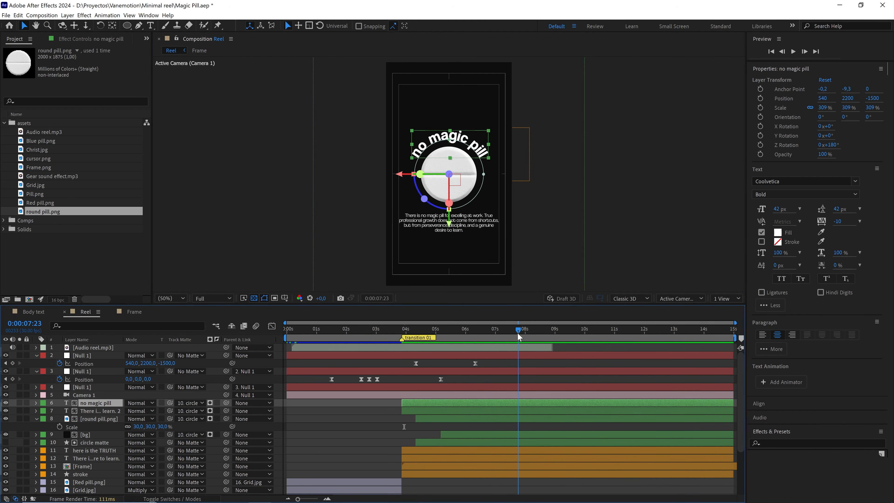
{"action": "key", "text": "n"}
{"action": "key", "text": "Home"}
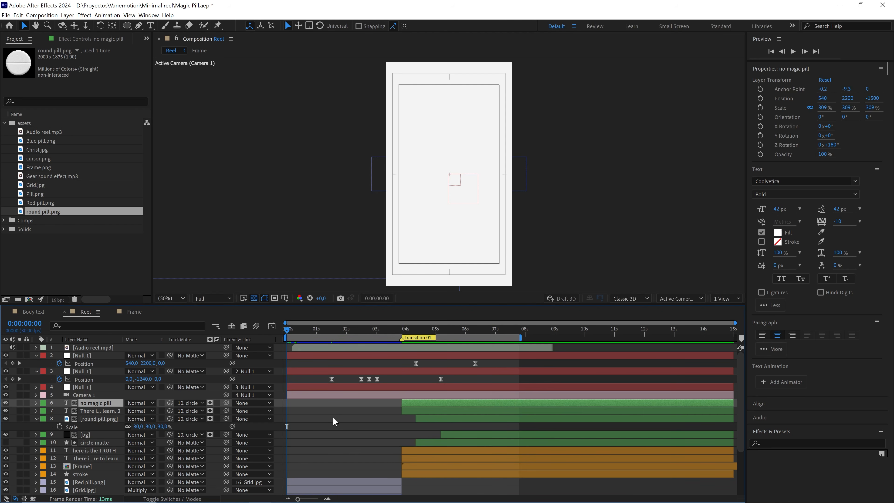
{"action": "left_click", "coordinate": [334, 417]}
{"action": "key", "text": "space"}
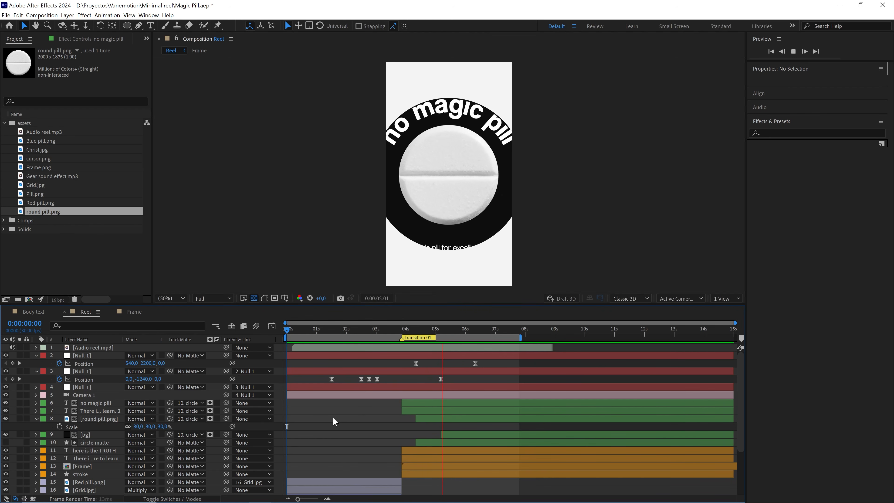
{"action": "key", "text": "space"}
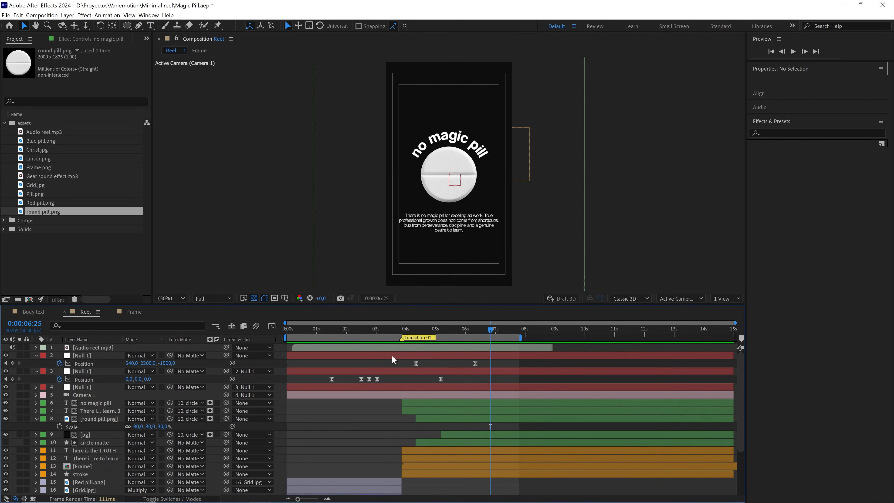
{"action": "left_click_drag", "start_coordinate": [440, 330], "coordinate": [237, 333]}
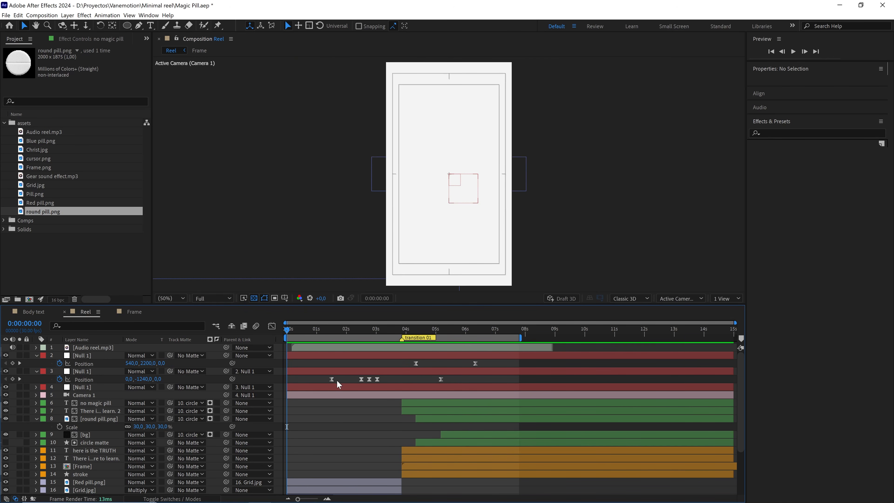
Collapse the assets folder and all open layer properties, and save the project.
{"action": "left_click", "coordinate": [400, 374]}
{"action": "left_click", "coordinate": [399, 379]}
{"action": "left_click", "coordinate": [4, 122]}
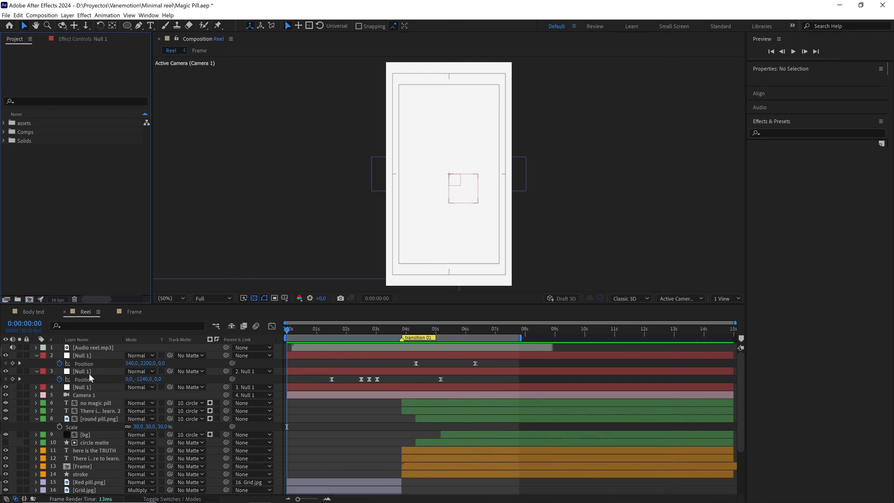
{"action": "left_click", "coordinate": [104, 348]}
{"action": "key", "text": "ctrl+a"}
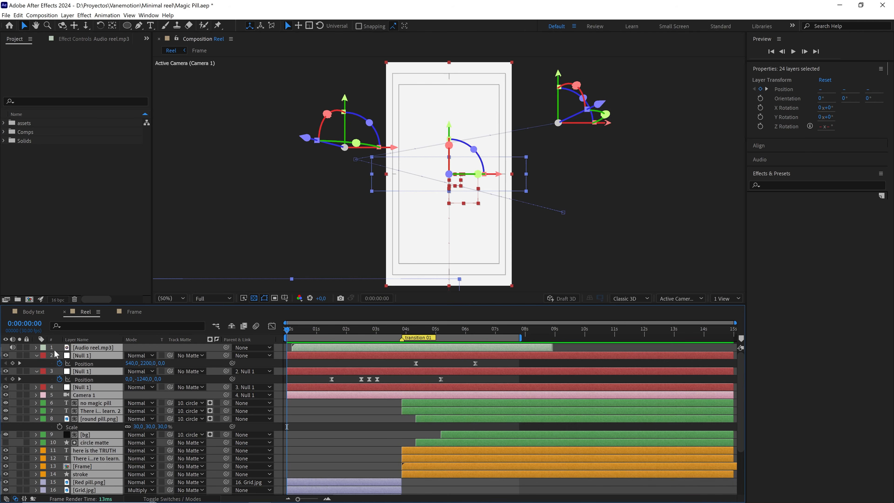
{"action": "left_click", "coordinate": [36, 355]}
{"action": "left_click", "coordinate": [284, 396]}
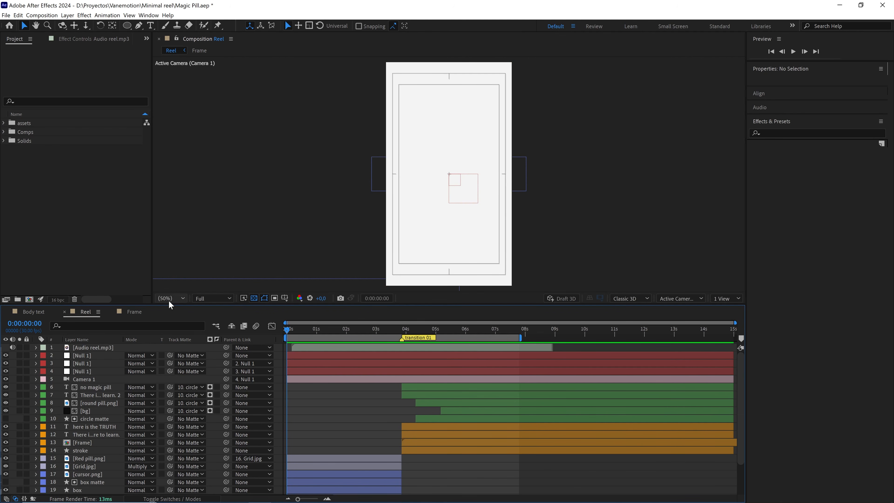
{"action": "key", "text": "ctrl+s"}
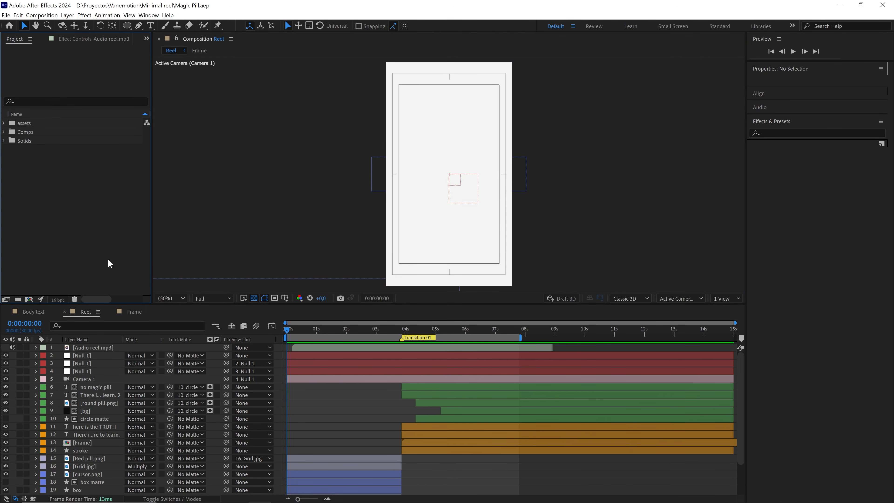
Add Blue pill.png to the Reel composition directly below Camera 1 and label its layer blue.
{"action": "left_click", "coordinate": [466, 356]}
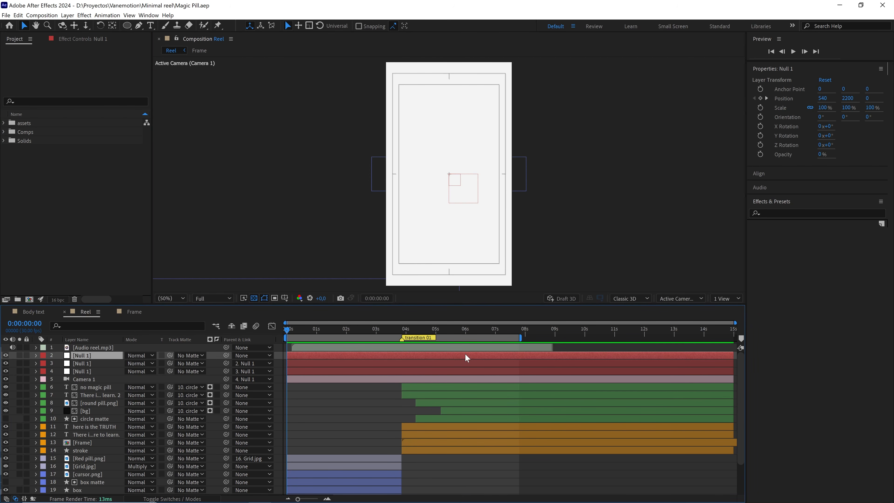
{"action": "key", "text": "p"}
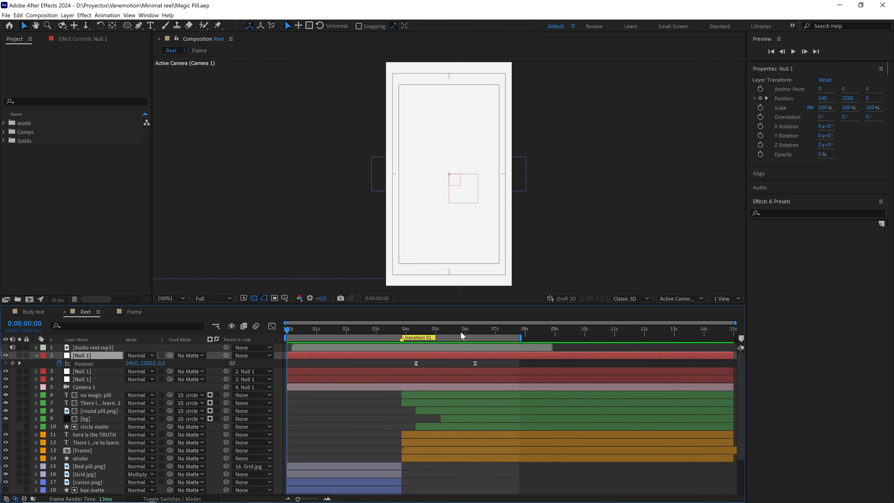
{"action": "left_click_drag", "start_coordinate": [461, 332], "coordinate": [475, 332]}
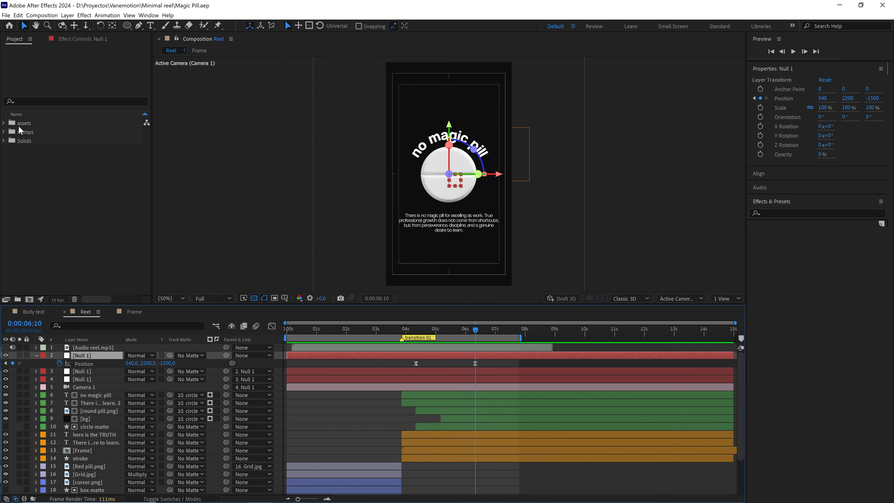
{"action": "left_click", "coordinate": [3, 123]}
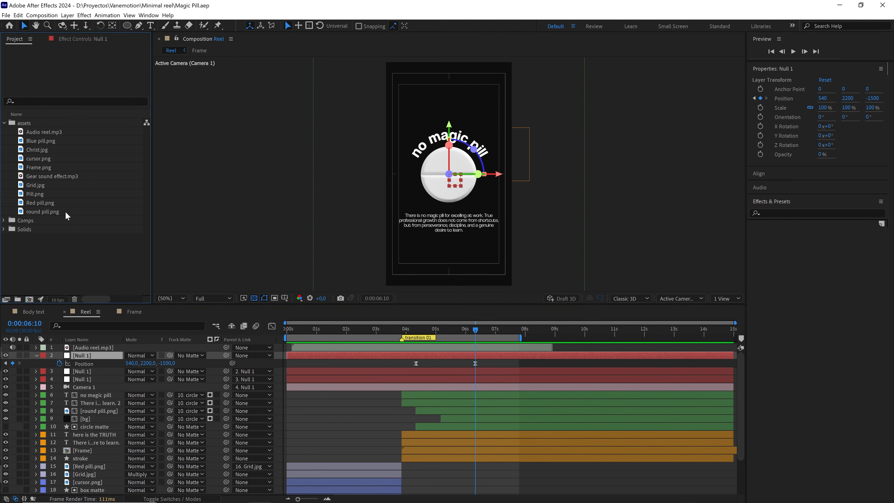
{"action": "left_click", "coordinate": [45, 140]}
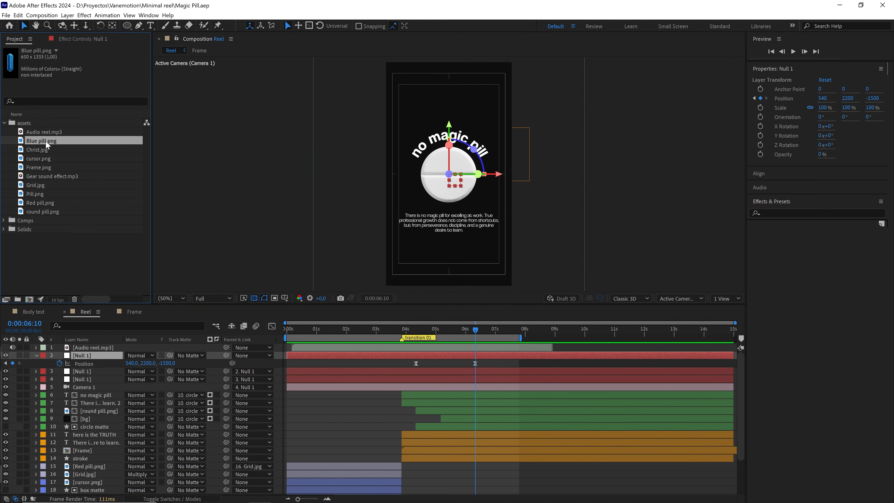
{"action": "left_click_drag", "start_coordinate": [45, 141], "coordinate": [112, 388]}
{"action": "left_click", "coordinate": [45, 396]}
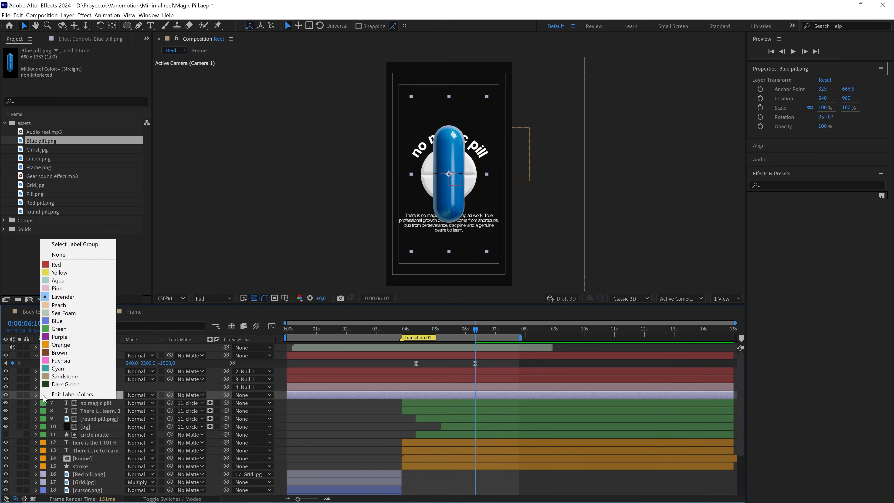
{"action": "left_click", "coordinate": [98, 321]}
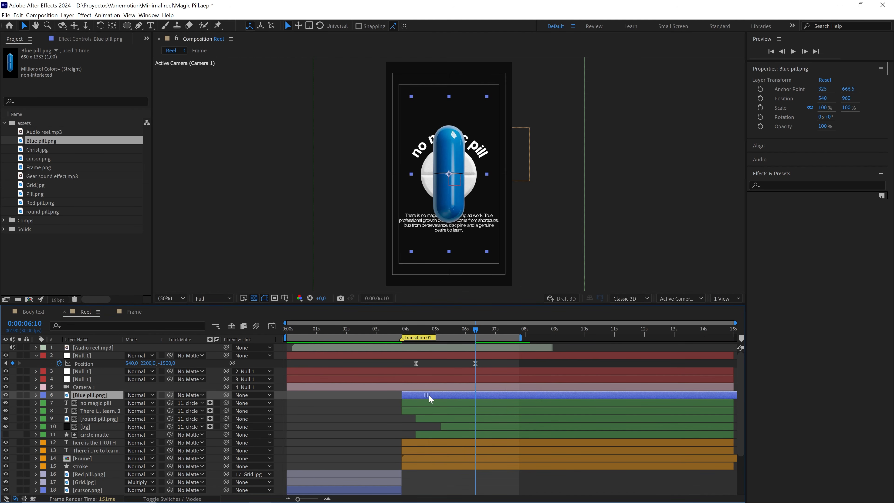
Move the start of the Blue pill.png layer to 0:00:04:10.
{"action": "left_click", "coordinate": [416, 333]}
{"action": "mouse_move", "coordinate": [416, 334]}
{"action": "left_mouse_down"}
{"action": "mouse_move", "coordinate": [460, 333]}
{"action": "mouse_move", "coordinate": [406, 337]}
{"action": "mouse_move", "coordinate": [416, 337]}
{"action": "left_mouse_up"}
{"action": "left_click_drag", "start_coordinate": [417, 393], "coordinate": [433, 394]}
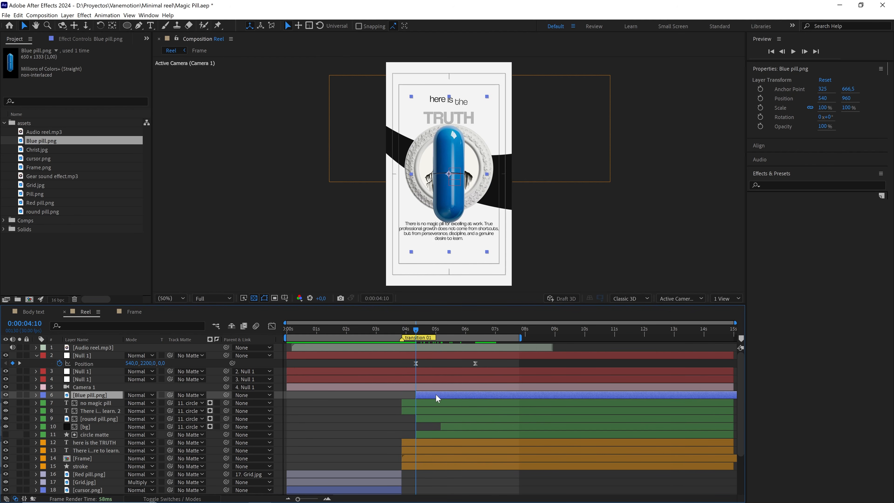
Make the blue pill layer 3D, start it at 0:00:06:10 and centre it in the camera view at that time.
{"action": "key", "text": "F4"}
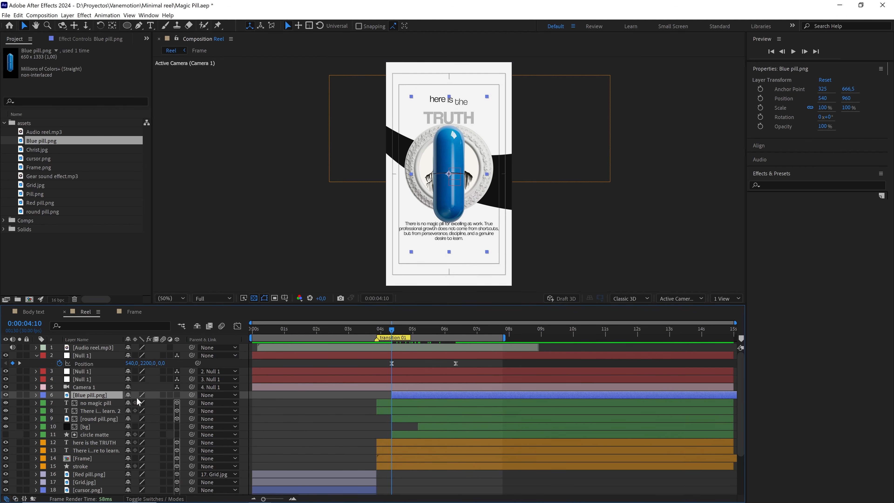
{"action": "left_click", "coordinate": [177, 395]}
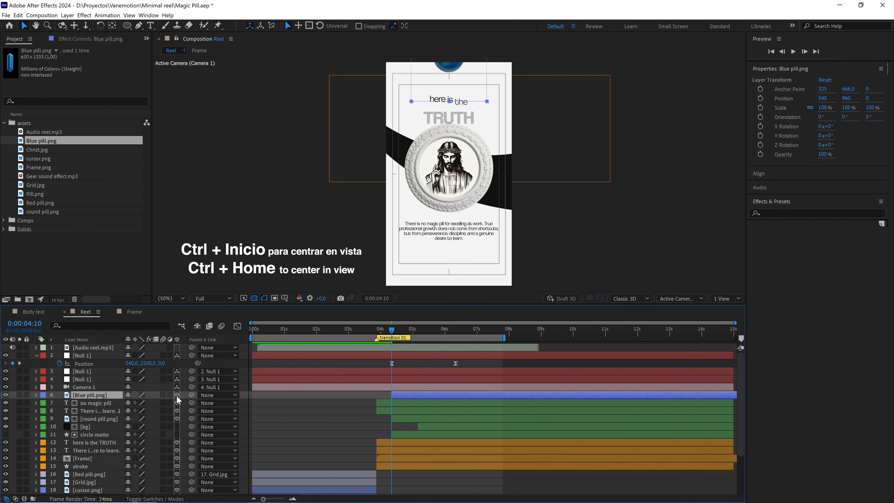
{"action": "key", "text": "ctrl+Home"}
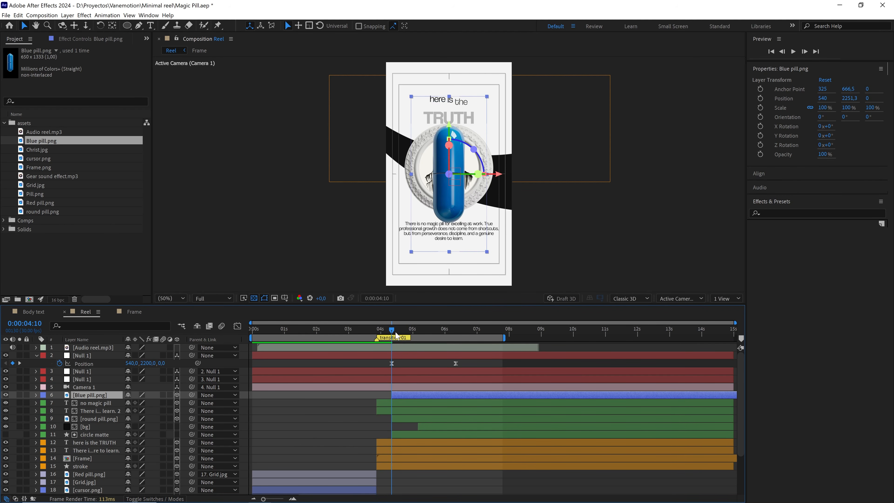
{"action": "left_click_drag", "start_coordinate": [396, 333], "coordinate": [452, 334]}
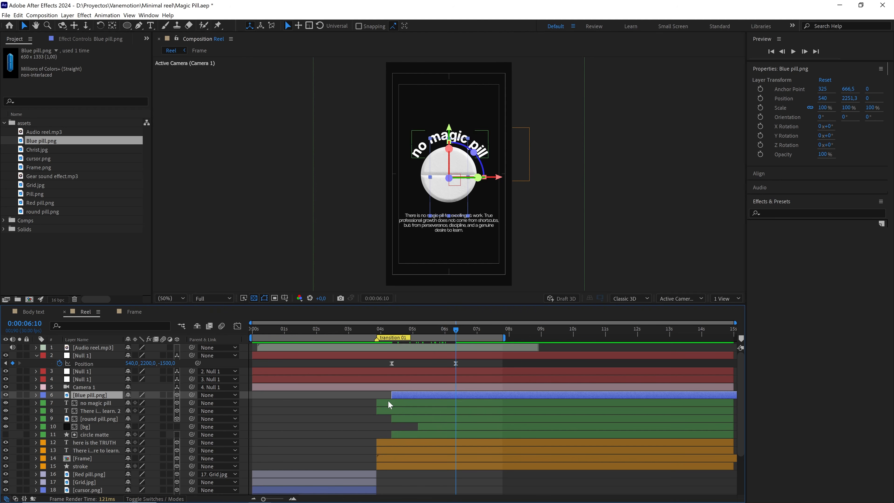
{"action": "left_click_drag", "start_coordinate": [407, 395], "coordinate": [461, 391]}
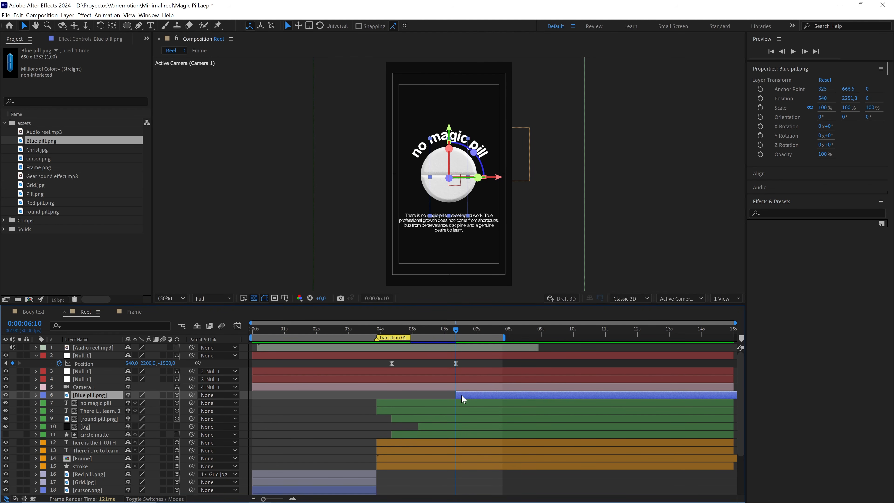
{"action": "key", "text": "ctrl+Home"}
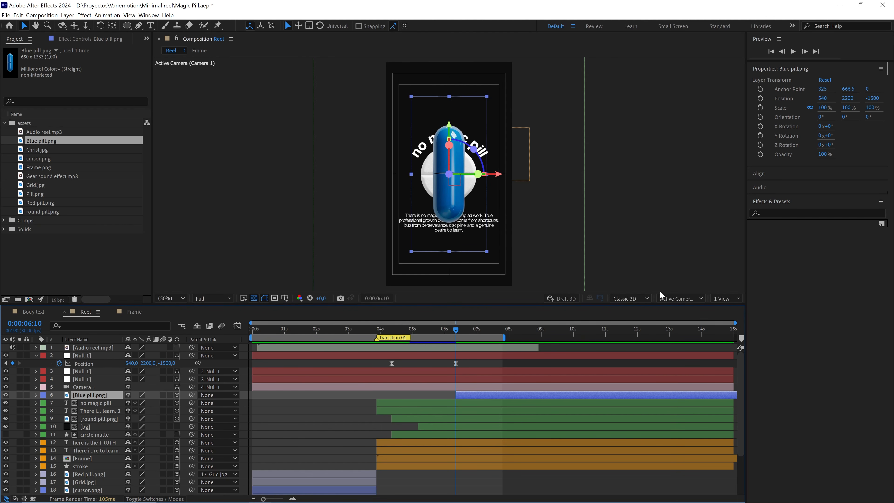
Show two views and move the blue pill along Z towards the camera to about -2168 in the Left view.
{"action": "left_click", "coordinate": [728, 297]}
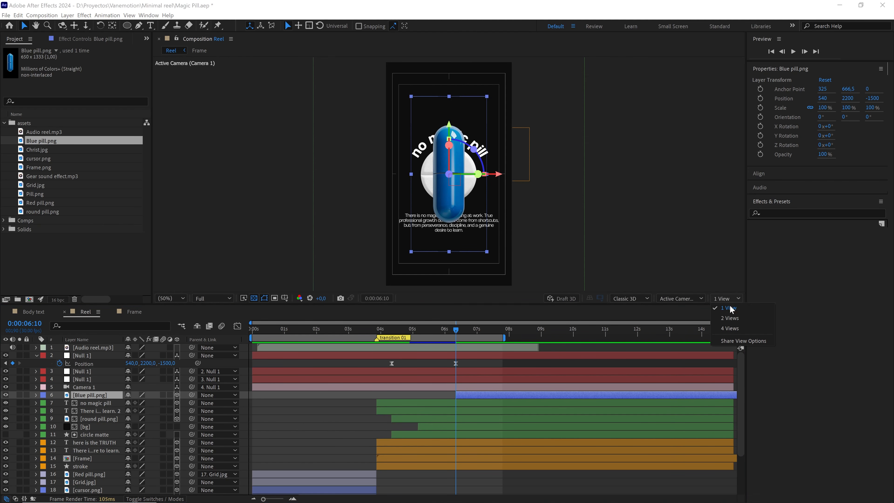
{"action": "left_click", "coordinate": [730, 315]}
{"action": "left_click_drag", "start_coordinate": [361, 191], "coordinate": [260, 193]}
{"action": "left_click_drag", "start_coordinate": [337, 186], "coordinate": [375, 182]}
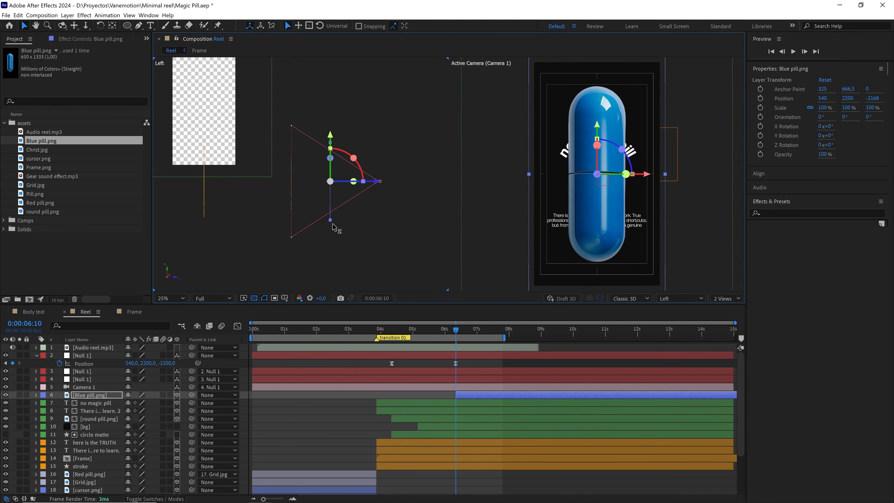
Set the blue pill layer's position to X 915 and Z -2440.
{"action": "left_click", "coordinate": [107, 394]}
{"action": "key", "text": "p"}
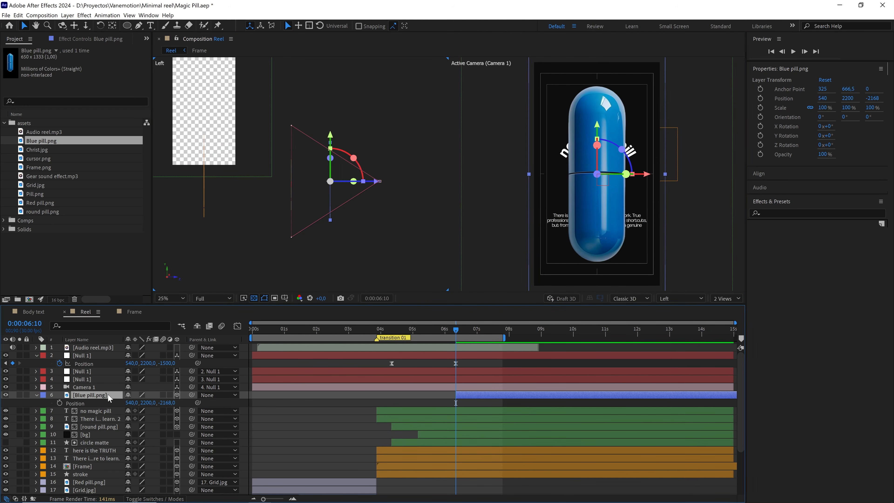
{"action": "left_click", "coordinate": [165, 403]}
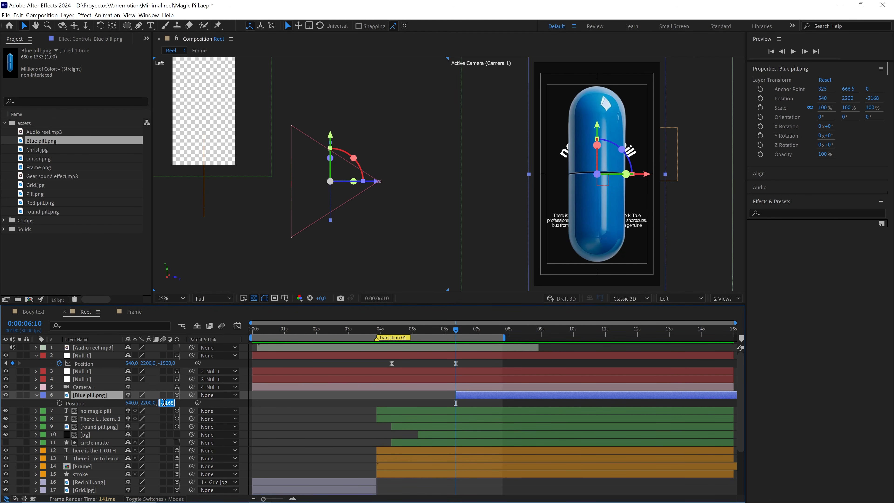
{"action": "type", "text": "-2440"}
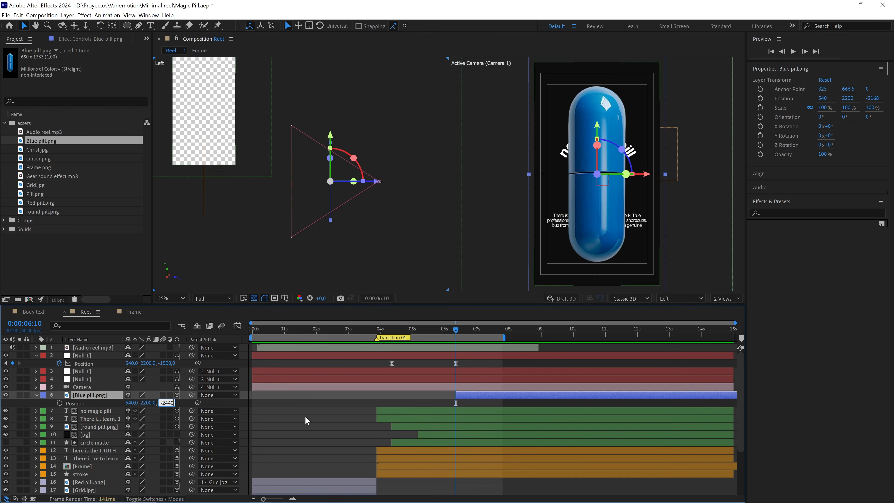
{"action": "left_click", "coordinate": [311, 399]}
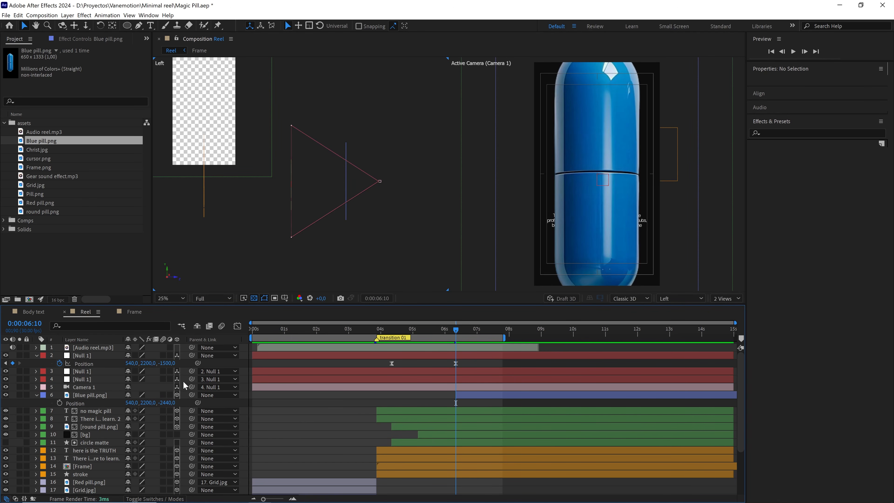
{"action": "left_click_drag", "start_coordinate": [128, 405], "coordinate": [238, 397]}
{"action": "left_click", "coordinate": [132, 402]}
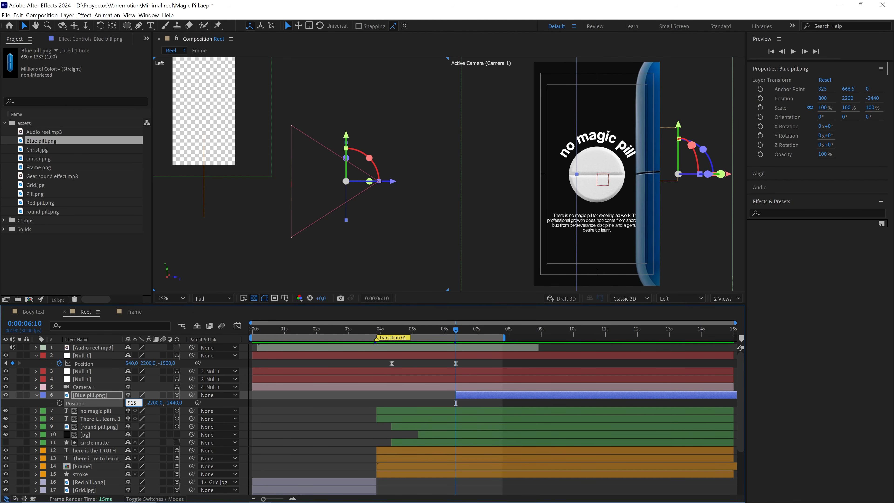
{"action": "left_click", "coordinate": [272, 401]}
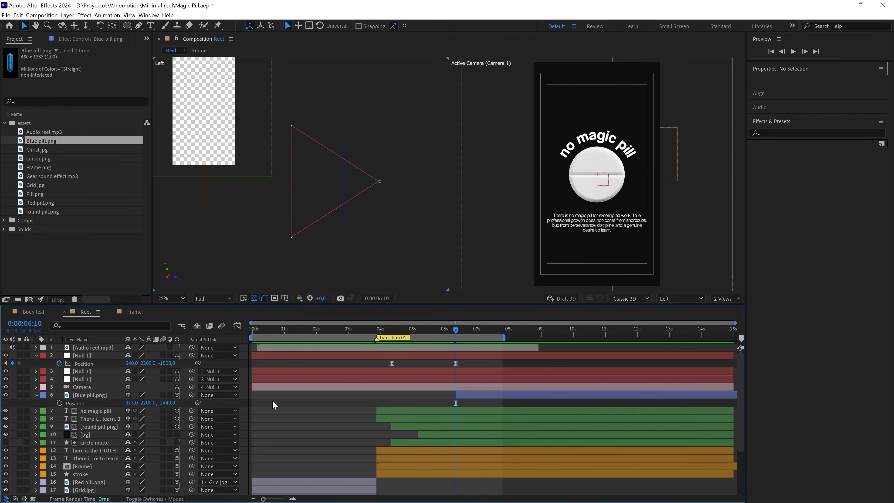
Set the blue pill layer's scale to 90% on all axes.
{"action": "scroll", "coordinate": [620, 162], "scroll_direction": "down", "scroll_amount": 5}
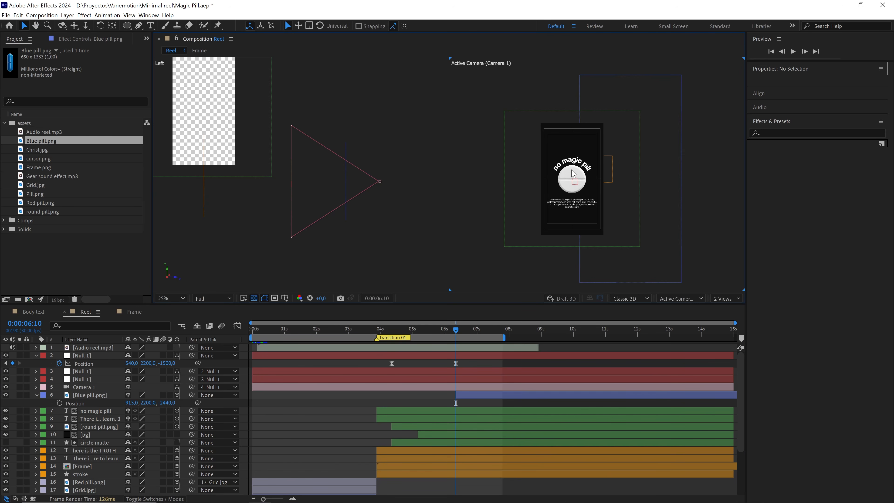
{"action": "left_click", "coordinate": [655, 128]}
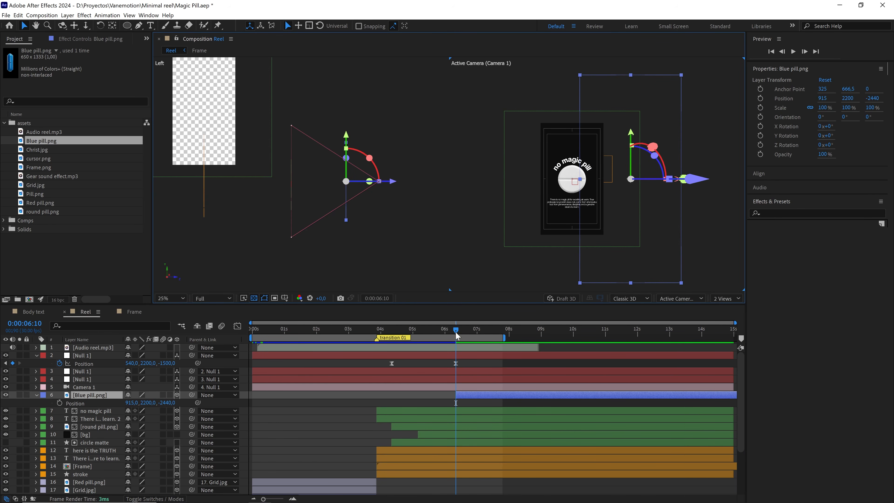
{"action": "key", "text": "s"}
{"action": "left_click", "coordinate": [169, 403]}
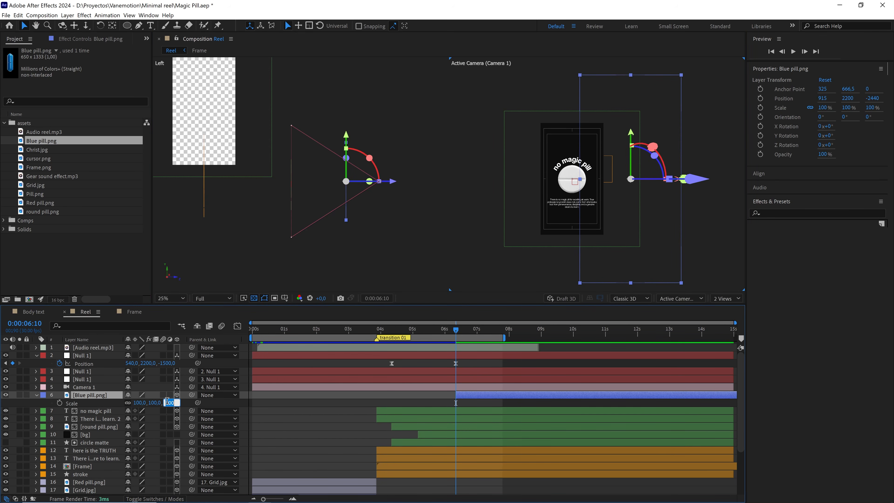
{"action": "type", "text": "90"}
{"action": "left_click", "coordinate": [333, 402]}
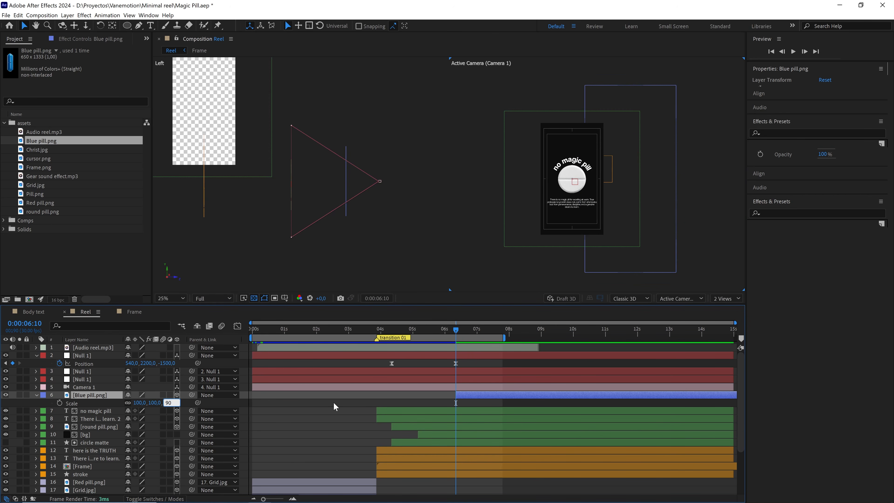
Duplicate the topmost null layer and remove all position keyframes from the new top copy.
{"action": "left_click", "coordinate": [450, 356]}
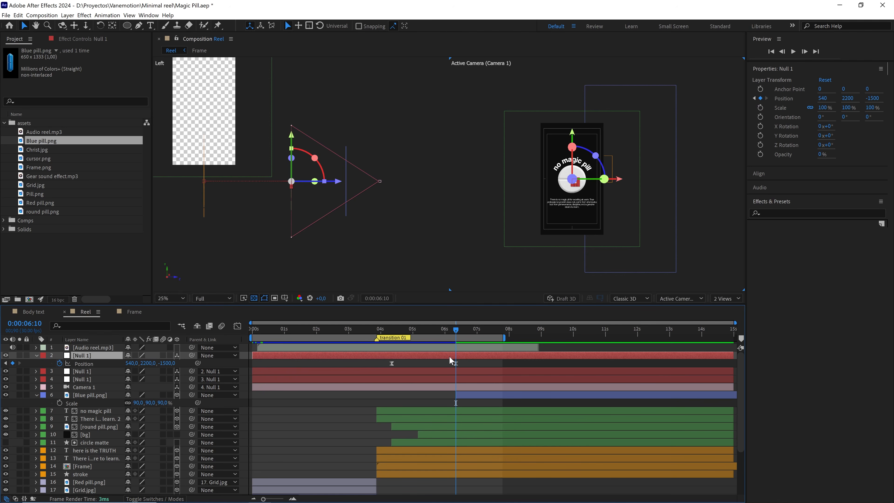
{"action": "key", "text": "ctrl+d"}
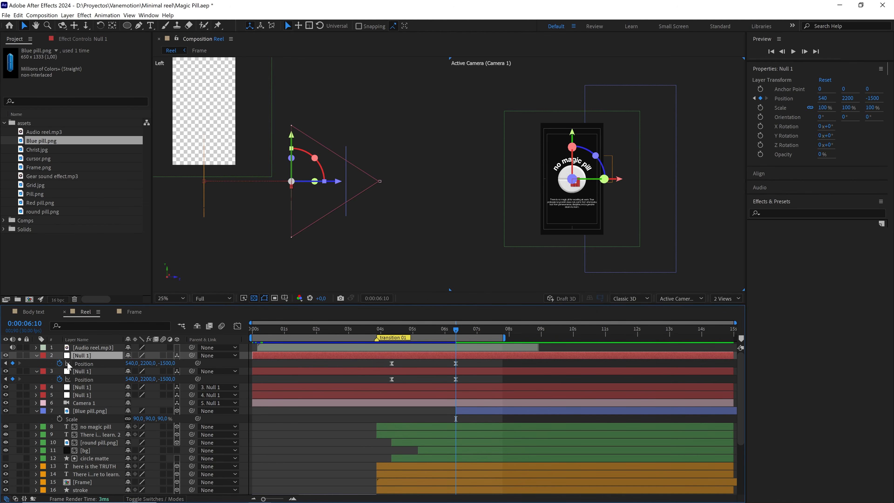
{"action": "left_click", "coordinate": [59, 363]}
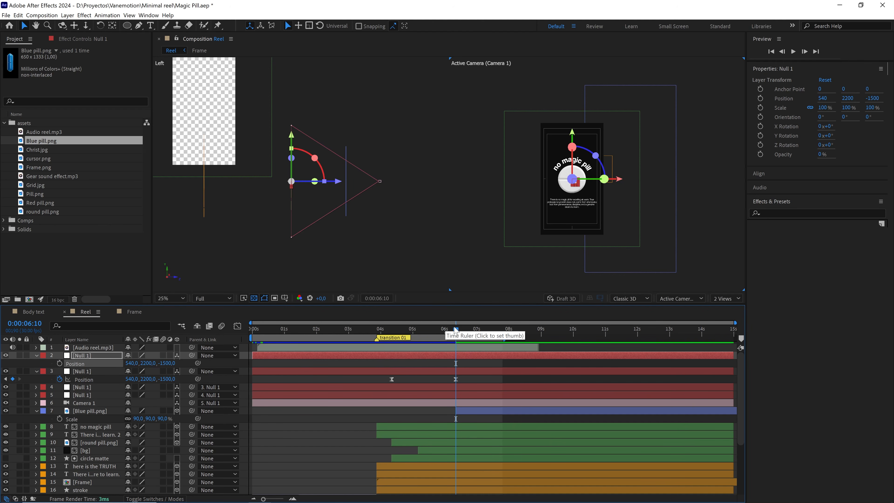
Set a position keyframe on the new top null at 0:00:05:27.
{"action": "mouse_move", "coordinate": [455, 330]}
{"action": "left_mouse_down"}
{"action": "mouse_move", "coordinate": [430, 334]}
{"action": "mouse_move", "coordinate": [441, 333]}
{"action": "left_mouse_up"}
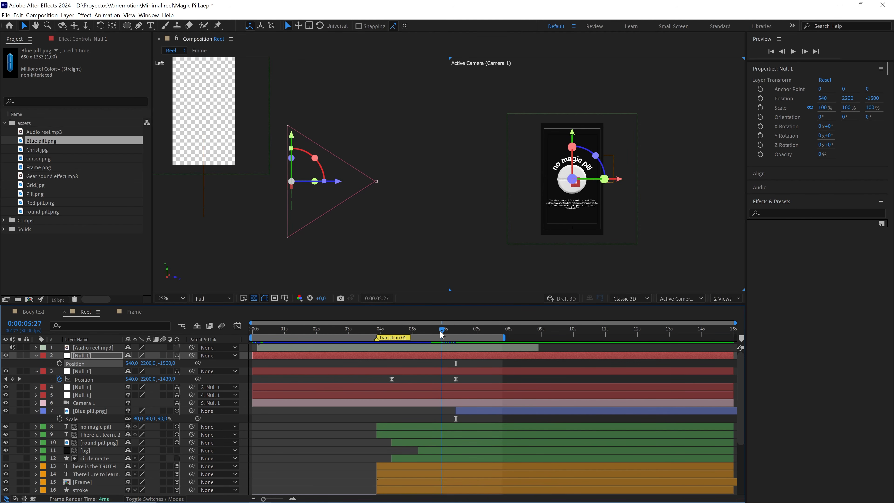
{"action": "key", "text": "alt+shift+j"}
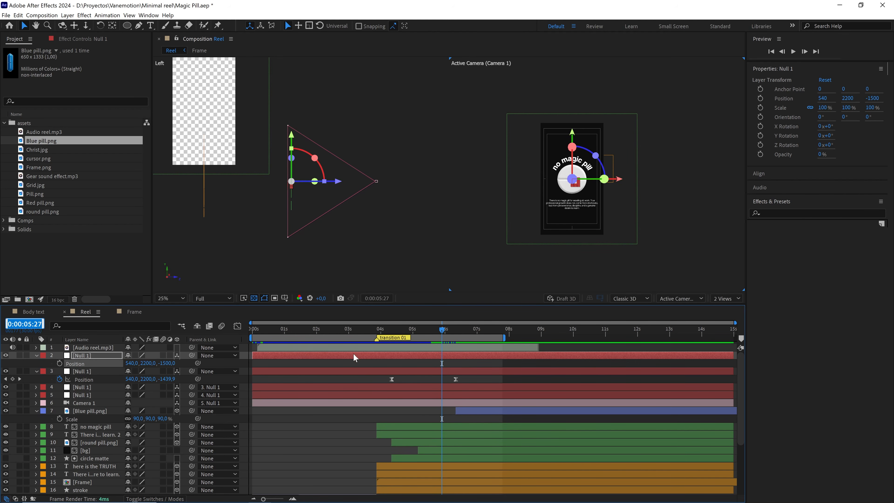
{"action": "left_click", "coordinate": [296, 360]}
{"action": "left_click", "coordinate": [60, 363]}
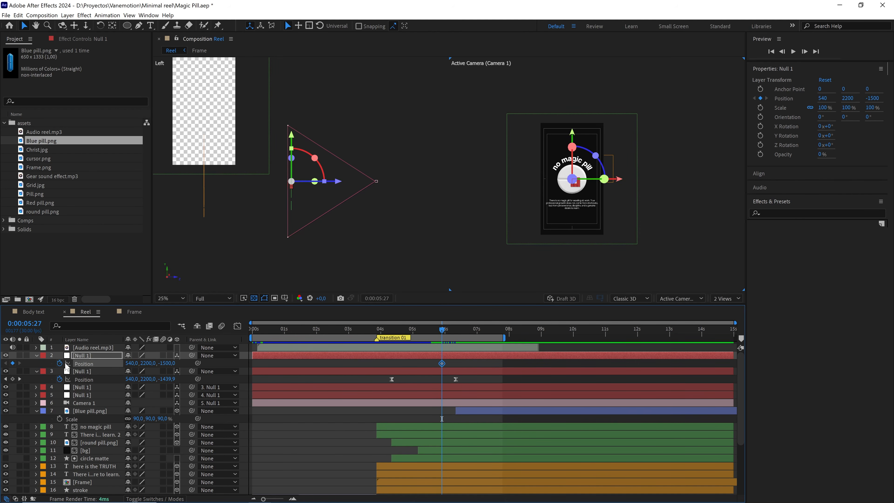
Parent the null in layer 3 to the new top null and return the viewer to a single view.
{"action": "left_click_drag", "start_coordinate": [443, 332], "coordinate": [493, 331]}
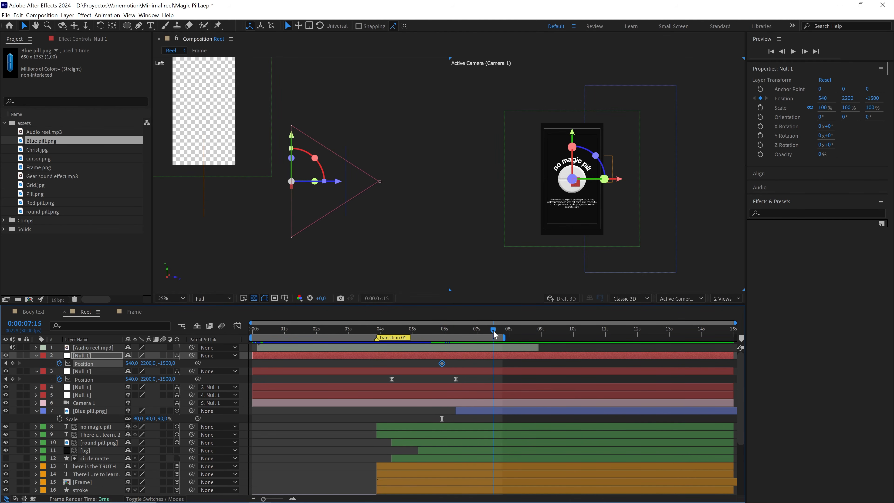
{"action": "left_click", "coordinate": [97, 370]}
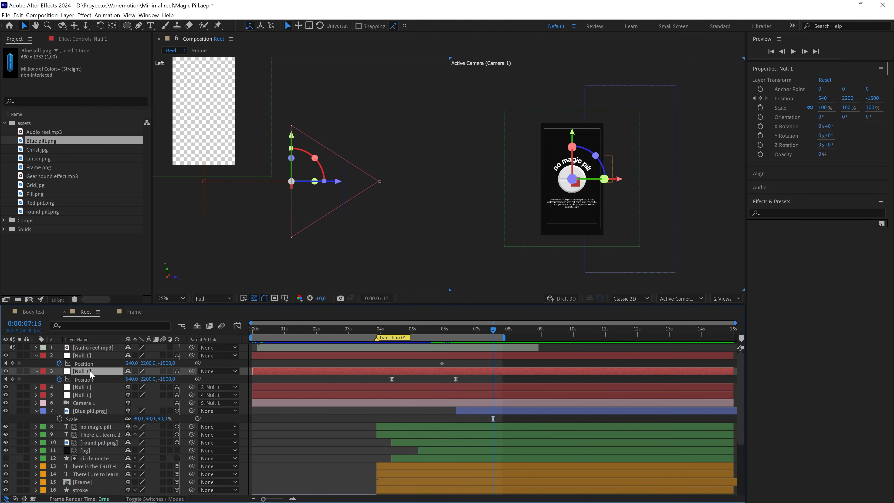
{"action": "left_click_drag", "start_coordinate": [192, 371], "coordinate": [99, 356]}
{"action": "left_click", "coordinate": [723, 299]}
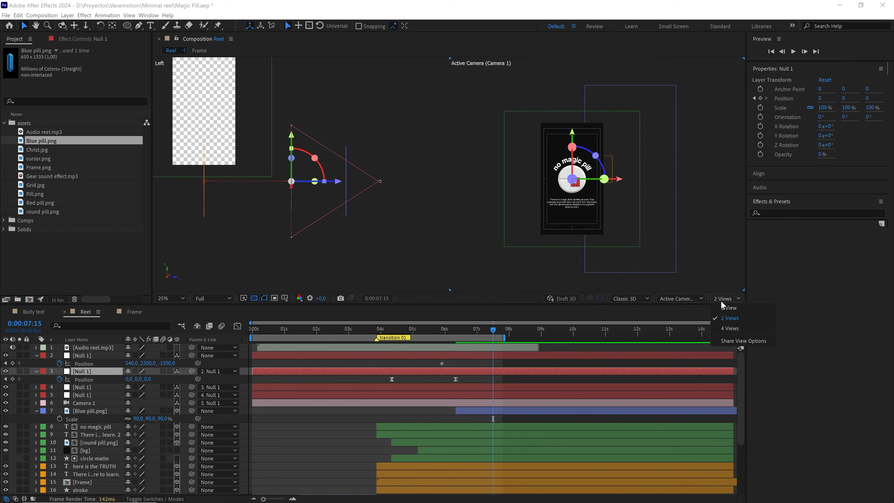
{"action": "left_click", "coordinate": [725, 306]}
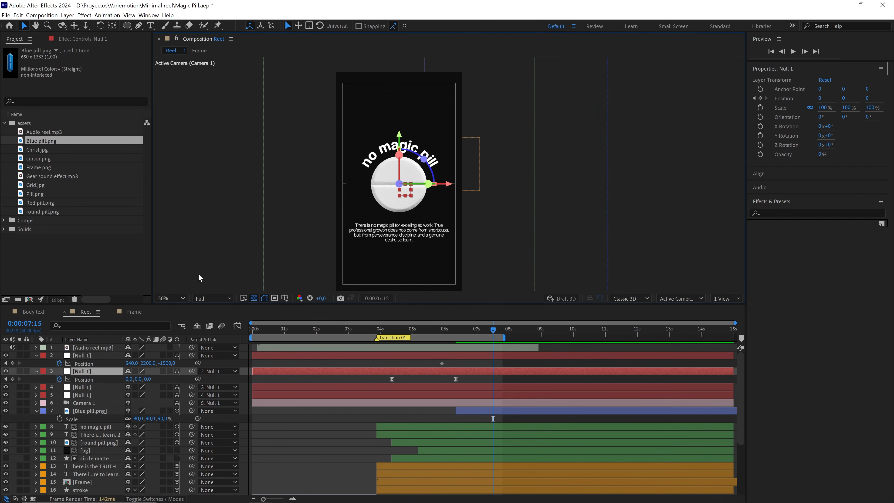
Keyframe the top null's X position at 1270 at 0:00:07:15 with easy ease on both keyframes, and extend the work area to about 11.5 seconds.
{"action": "mouse_move", "coordinate": [129, 365]}
{"action": "left_mouse_down"}
{"action": "mouse_move", "coordinate": [144, 363]}
{"action": "mouse_move", "coordinate": [134, 365]}
{"action": "left_mouse_up"}
{"action": "left_click", "coordinate": [134, 364]}
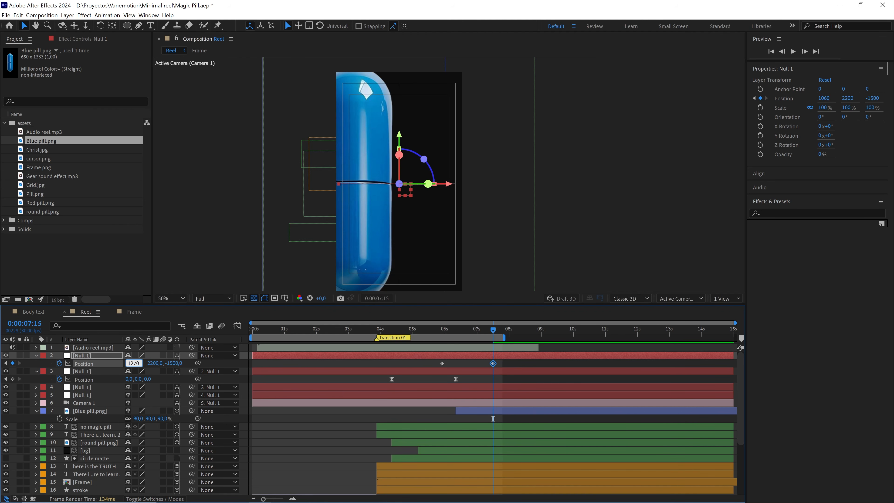
{"action": "left_click_drag", "start_coordinate": [516, 363], "coordinate": [432, 370]}
{"action": "key", "text": "F9"}
{"action": "left_click_drag", "start_coordinate": [505, 337], "coordinate": [620, 337]}
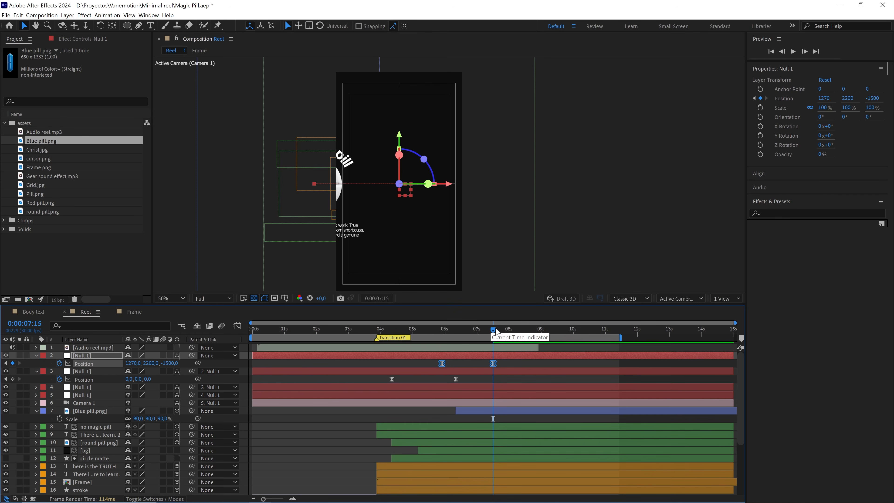
Shift the top null's end position keyframe a few frames forward and add another position keyframe at 0:00:07:15.
{"action": "left_click", "coordinate": [503, 363]}
{"action": "left_click", "coordinate": [493, 363]}
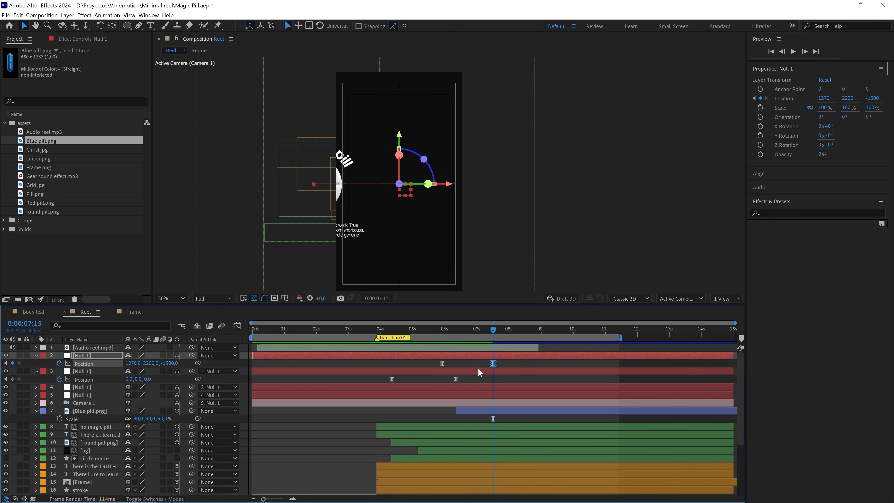
{"action": "key", "text": "alt+Right"}
{"action": "key", "text": "alt+Right"}
{"action": "key", "text": "alt+Right"}
{"action": "key", "text": "alt+Right"}
{"action": "key", "text": "alt+Right"}
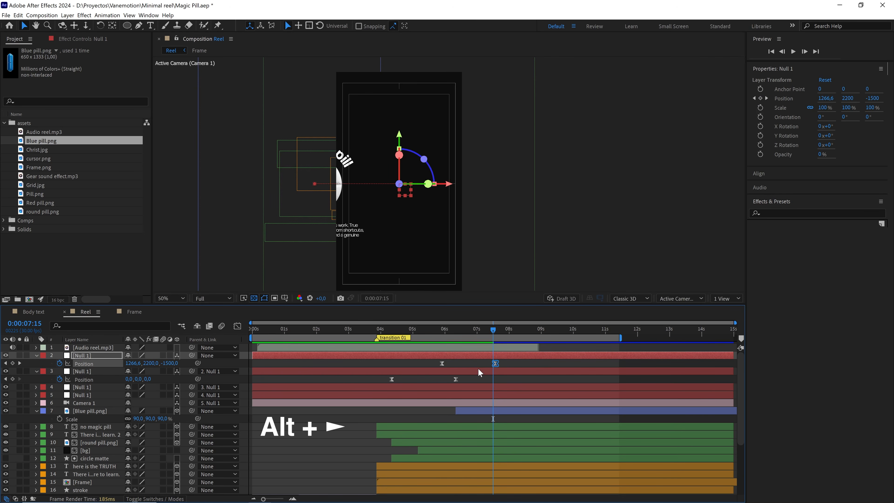
{"action": "key", "text": "alt+Right"}
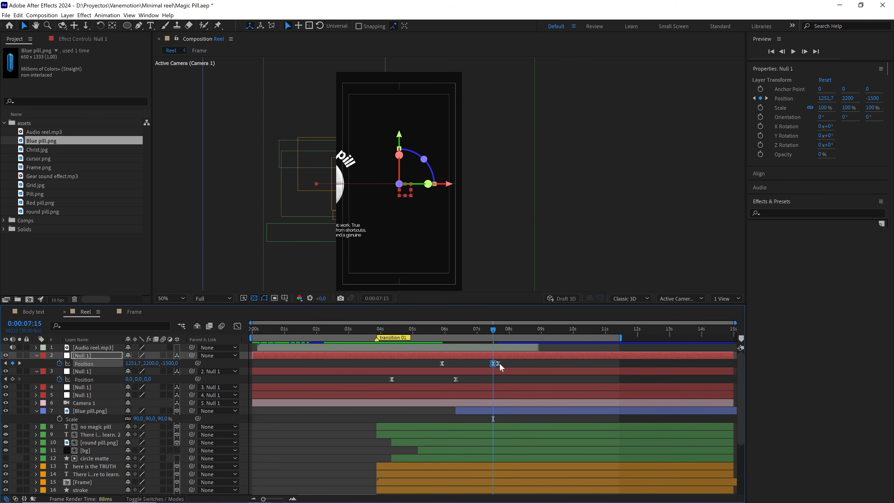
Move the top null's last position keyframe to 0:00:09:05 and easy-ease all three position keyframes.
{"action": "left_click_drag", "start_coordinate": [499, 363], "coordinate": [514, 364]}
{"action": "left_click_drag", "start_coordinate": [495, 330], "coordinate": [548, 336]}
{"action": "left_click_drag", "start_coordinate": [512, 363], "coordinate": [424, 365]}
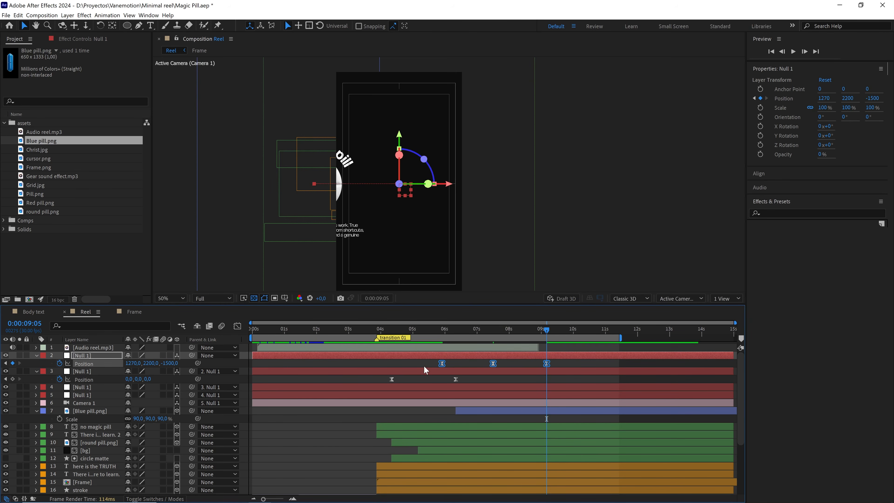
{"action": "key", "text": "F9"}
In the speed graph, make the middle position keyframe continuous with 65% incoming influence and raise its speed to about 57 px/sec.
{"action": "left_click", "coordinate": [237, 326]}
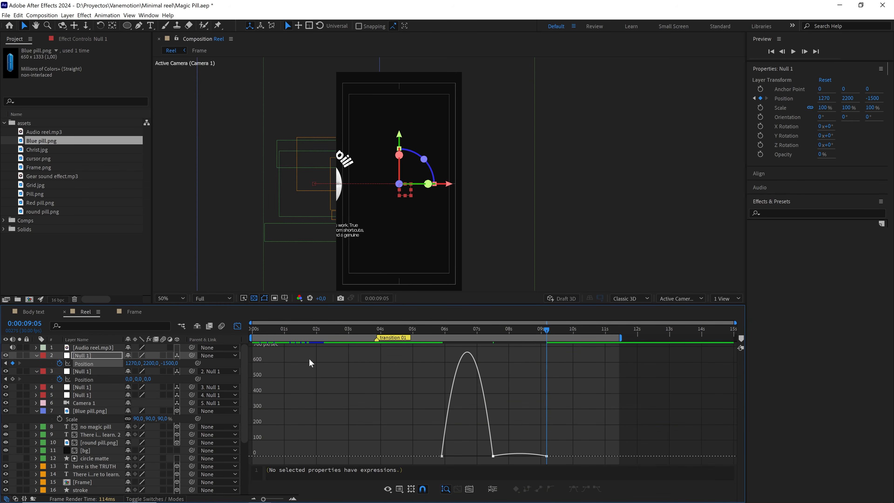
{"action": "scroll", "coordinate": [493, 440], "scroll_direction": "up", "scroll_amount": 5}
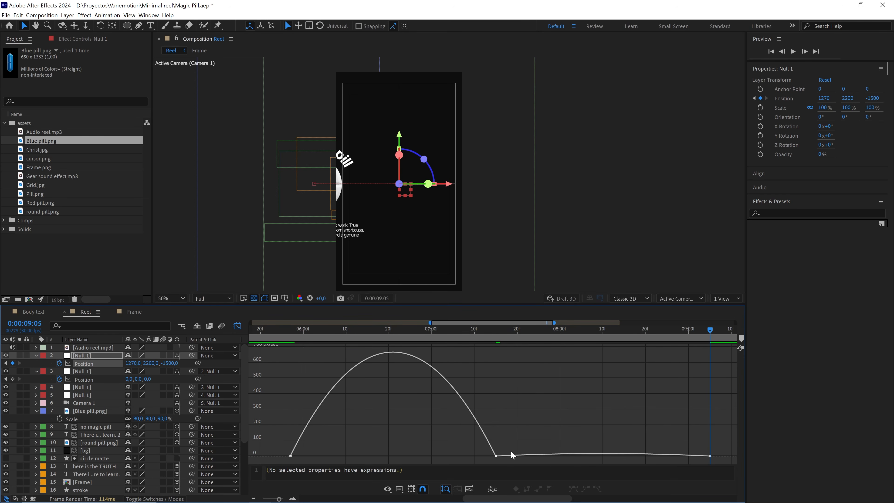
{"action": "double_click", "coordinate": [496, 456]}
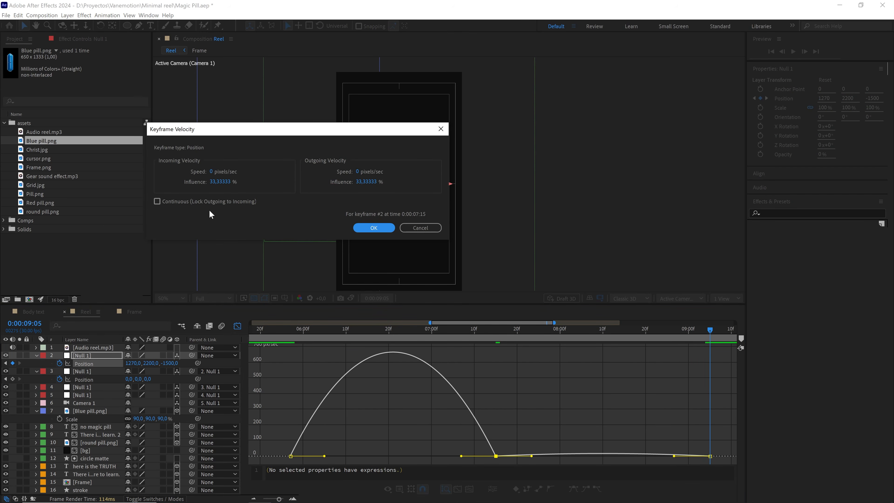
{"action": "left_click", "coordinate": [191, 202]}
{"action": "left_click", "coordinate": [231, 181]}
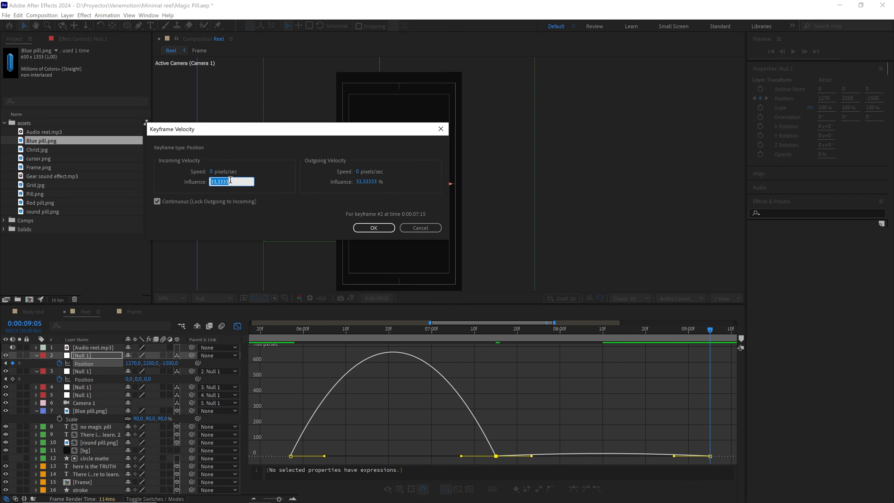
{"action": "type", "text": "65"}
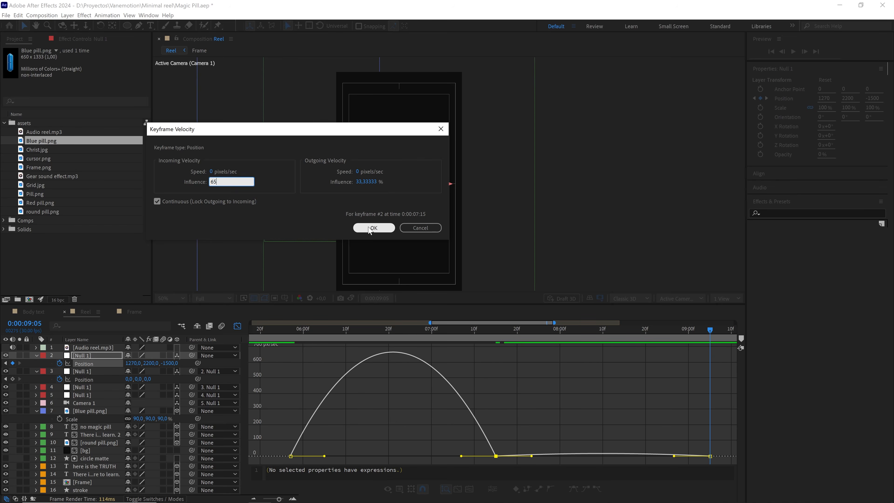
{"action": "left_click", "coordinate": [374, 227]}
{"action": "scroll", "coordinate": [518, 416], "scroll_direction": "up", "scroll_amount": 5}
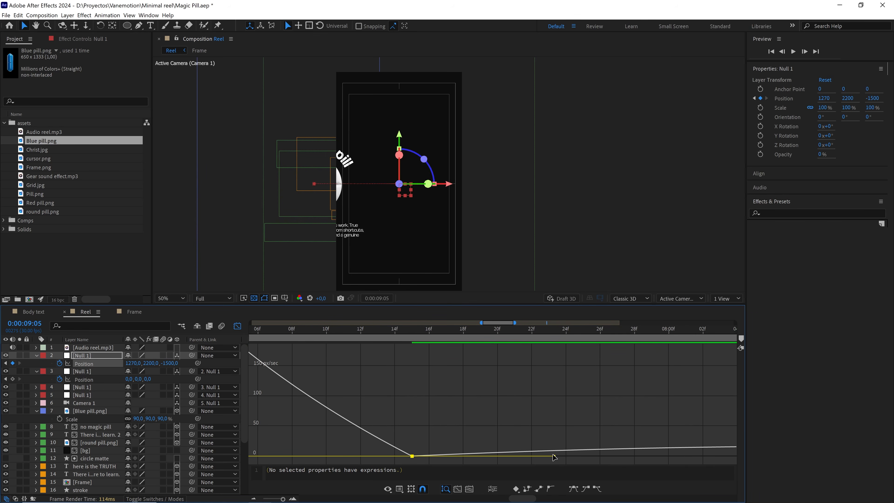
{"action": "left_click_drag", "start_coordinate": [555, 458], "coordinate": [555, 422]}
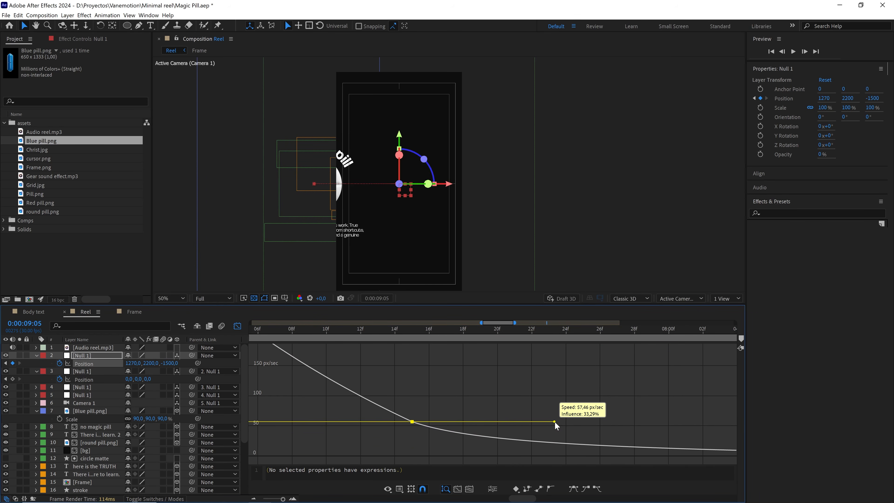
Set the outgoing influence of the top null's first position keyframe to 65% in the speed graph.
{"action": "scroll", "coordinate": [555, 424], "scroll_direction": "down", "scroll_amount": 5}
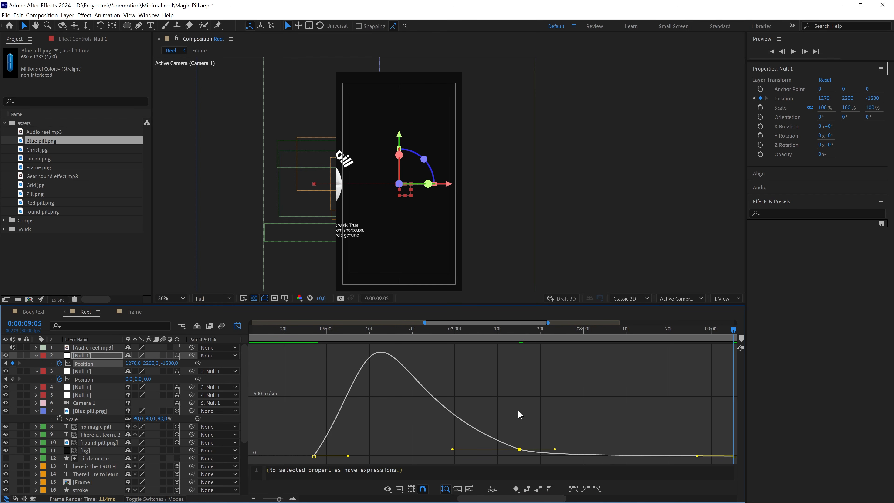
{"action": "double_click", "coordinate": [314, 456]}
{"action": "left_click", "coordinate": [376, 181]}
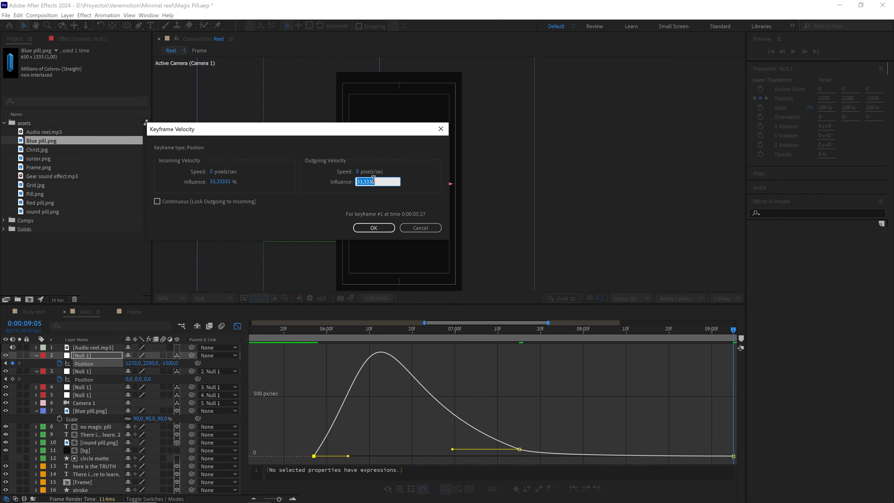
{"action": "type", "text": "65"}
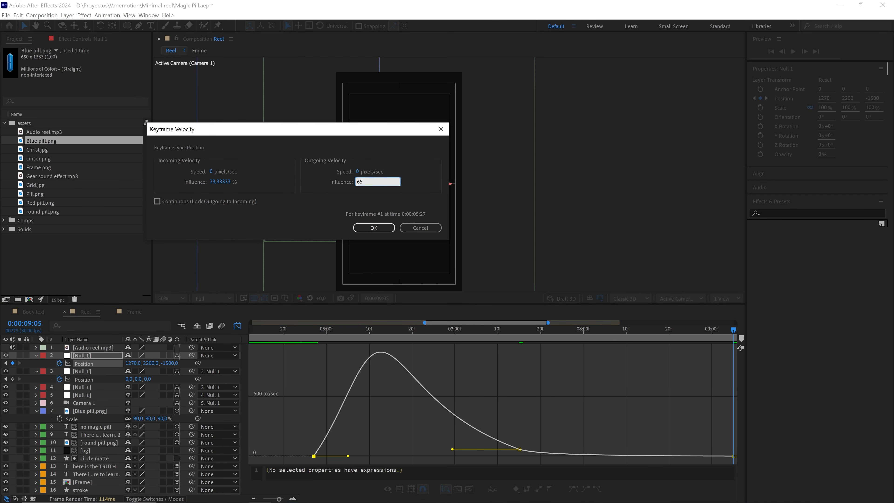
{"action": "left_click", "coordinate": [374, 228]}
{"action": "left_click", "coordinate": [522, 390]}
Preview the sideways camera move past the blue pill several times from 0:00:05:19.
{"action": "left_click_drag", "start_coordinate": [591, 391], "coordinate": [481, 380]}
{"action": "key", "text": "v"}
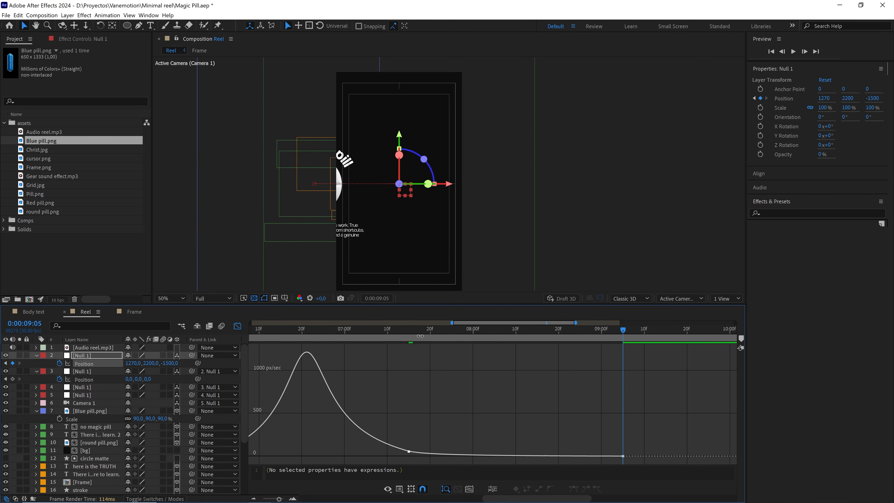
{"action": "left_click_drag", "start_coordinate": [420, 334], "coordinate": [408, 332]}
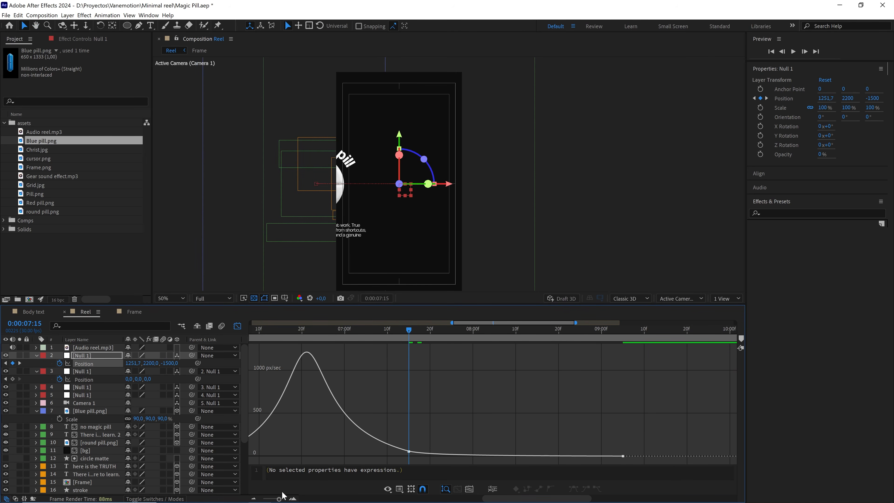
{"action": "left_click_drag", "start_coordinate": [279, 499], "coordinate": [265, 499]}
{"action": "left_click_drag", "start_coordinate": [472, 330], "coordinate": [427, 334]}
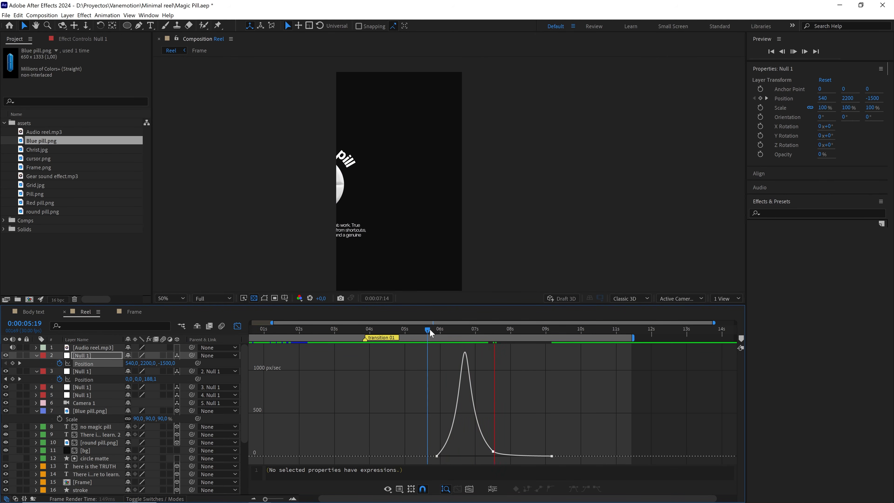
{"action": "key", "text": "space"}
{"action": "key", "text": "space"}
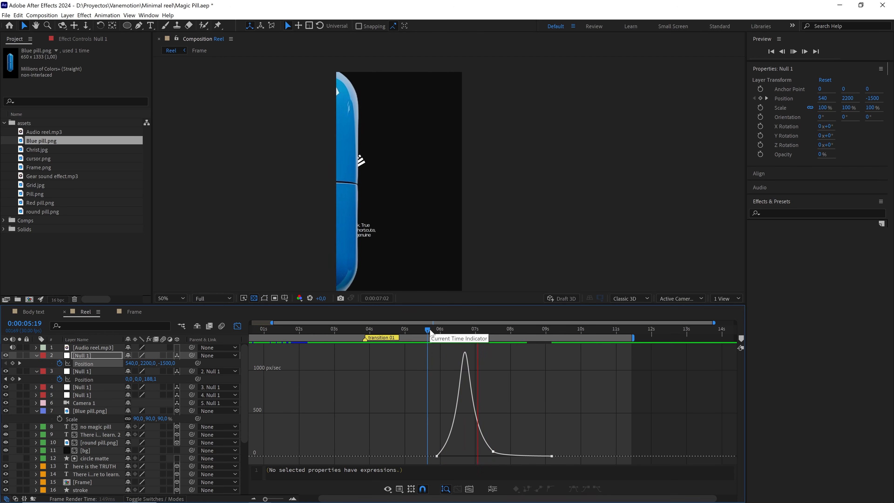
{"action": "key", "text": "space"}
{"action": "key", "text": "space"}
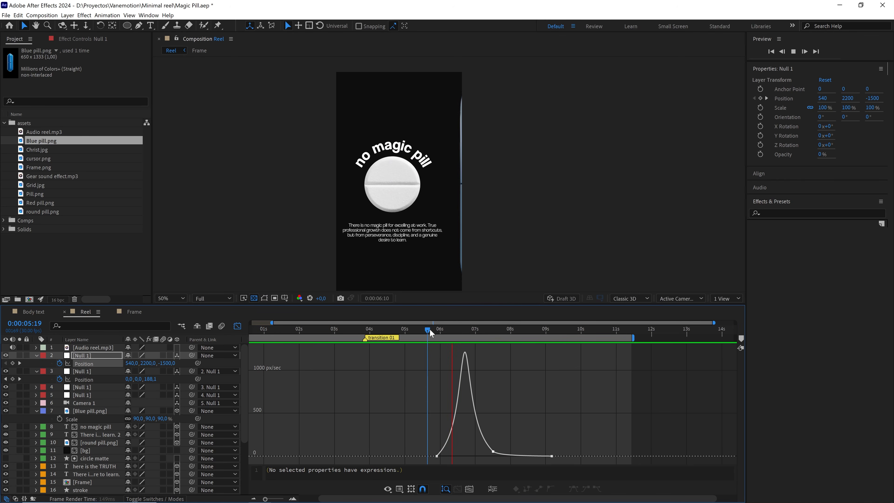
{"action": "key", "text": "space"}
{"action": "key", "text": "space"}
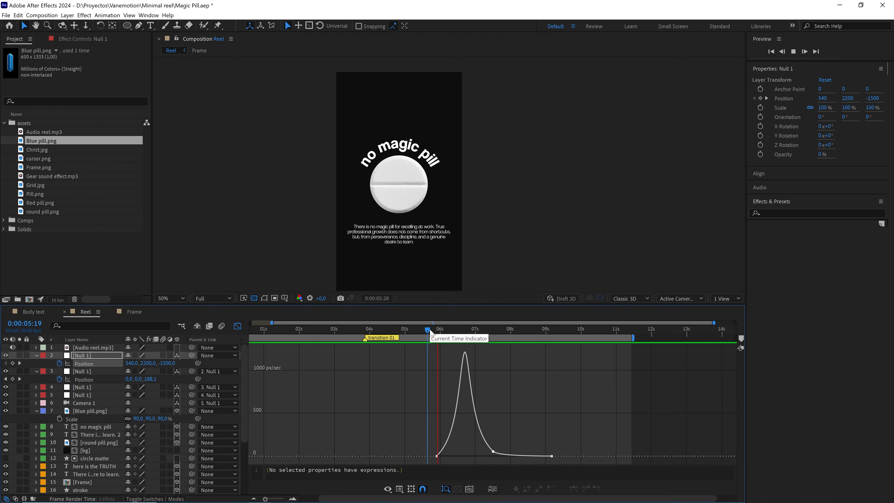
{"action": "key", "text": "space"}
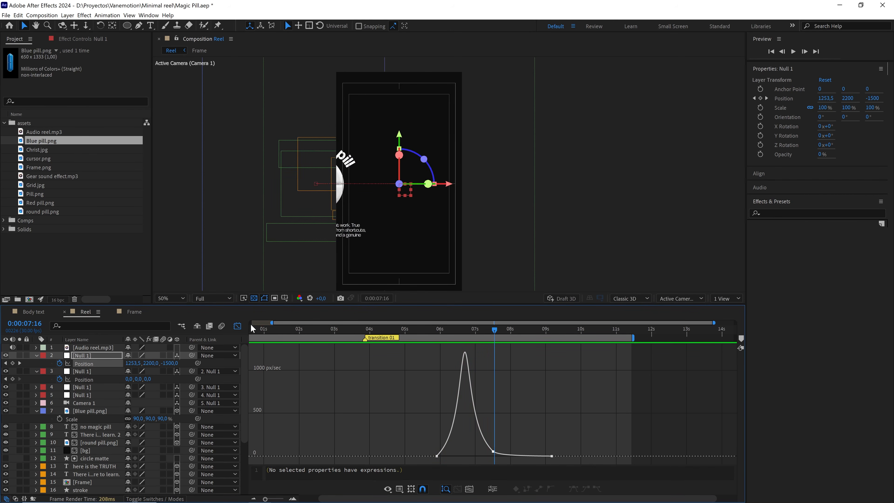
Close the graph editor and add a text layer reading "daily grind" in the empty frame area at 0:00:09:05.
{"action": "left_click", "coordinate": [237, 326]}
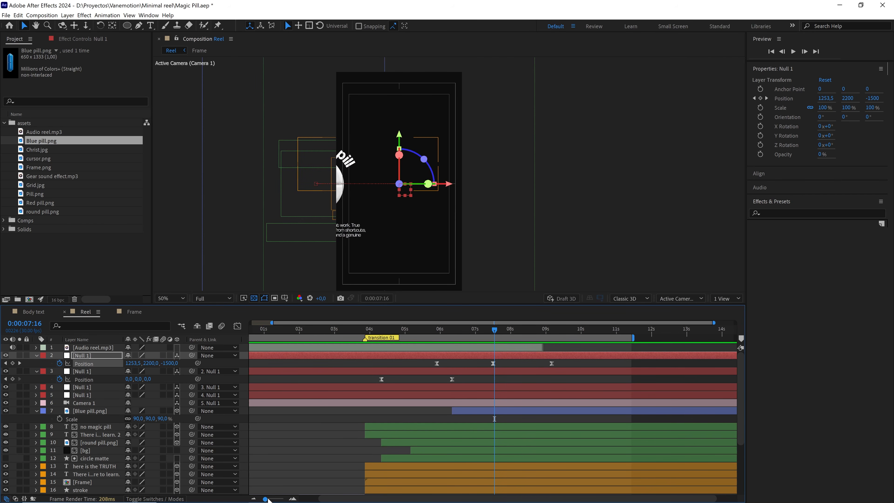
{"action": "left_click_drag", "start_coordinate": [267, 499], "coordinate": [263, 499]}
{"action": "left_click_drag", "start_coordinate": [508, 332], "coordinate": [545, 330]}
{"action": "left_click", "coordinate": [555, 365]}
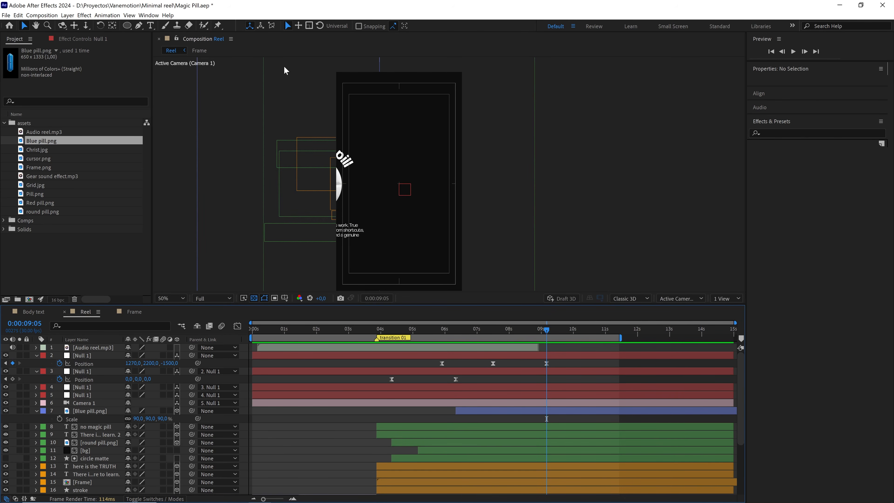
{"action": "left_click", "coordinate": [151, 25]}
{"action": "left_click", "coordinate": [395, 167]}
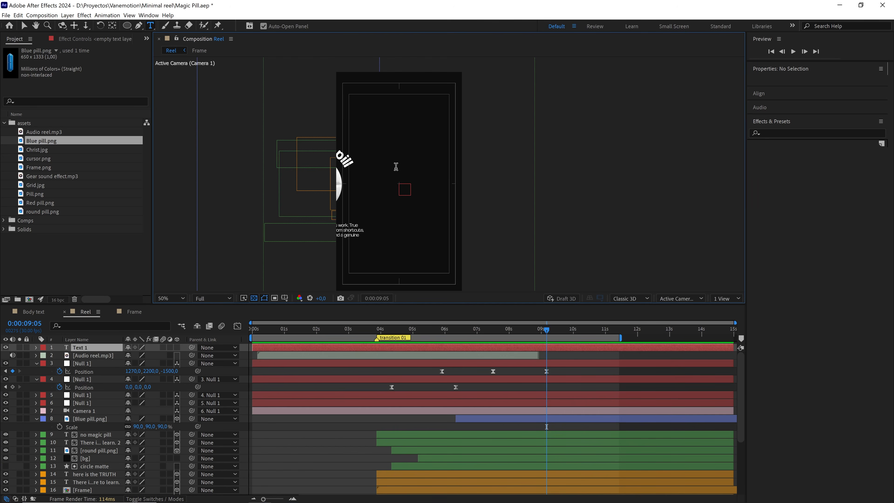
{"action": "type", "text": "daily grind"}
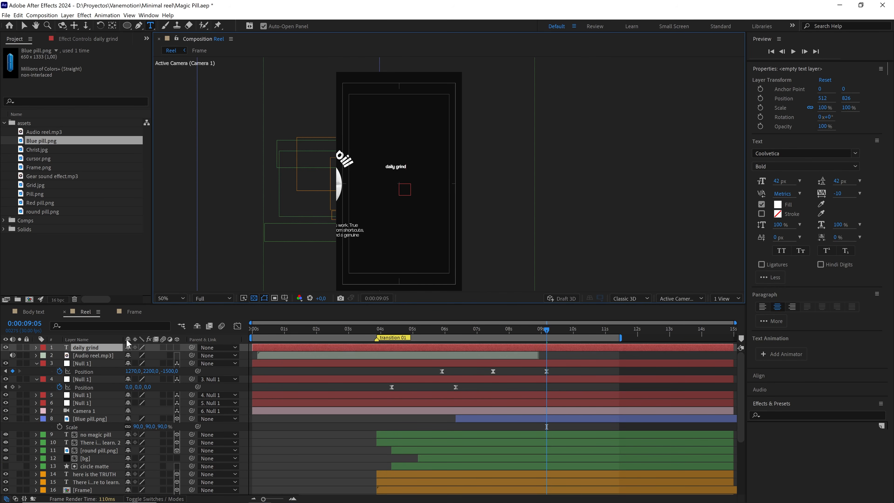
Place the "daily grind" layer directly above Blue pill.png, trim its start to match that layer, and label it blue.
{"action": "left_click_drag", "start_coordinate": [120, 348], "coordinate": [117, 415]}
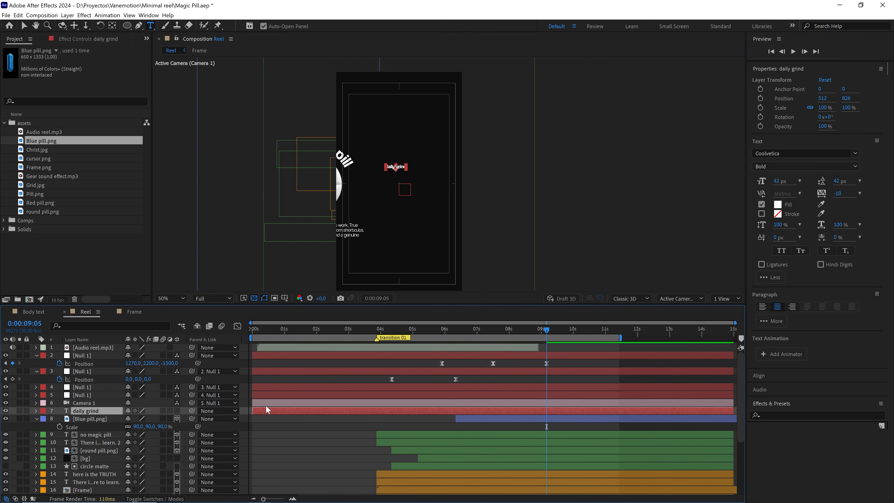
{"action": "left_click_drag", "start_coordinate": [254, 411], "coordinate": [455, 411]}
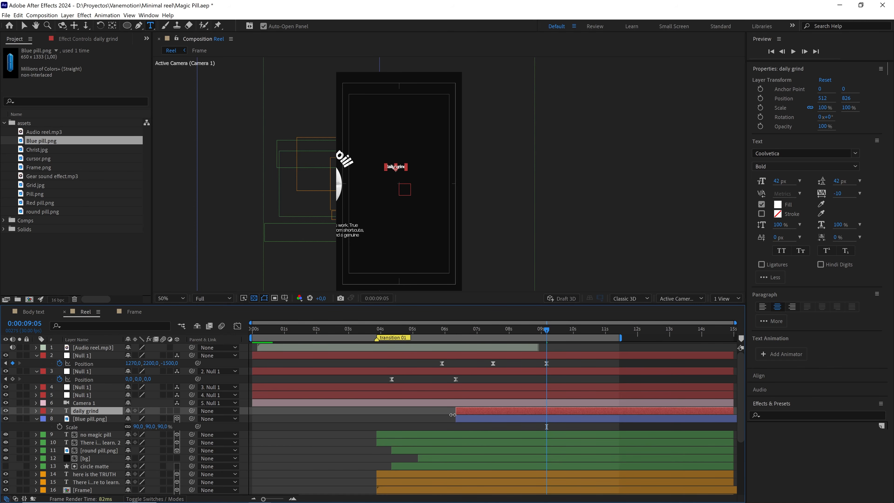
{"action": "left_click", "coordinate": [43, 411]}
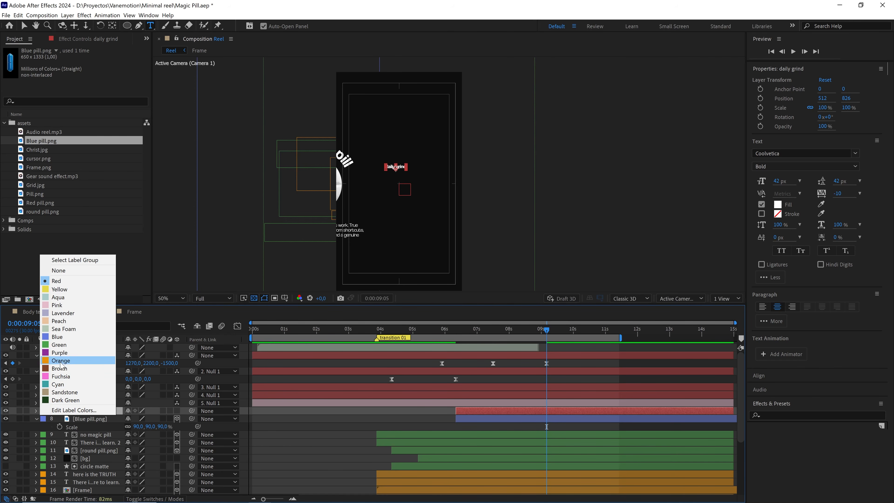
{"action": "left_click", "coordinate": [62, 337]}
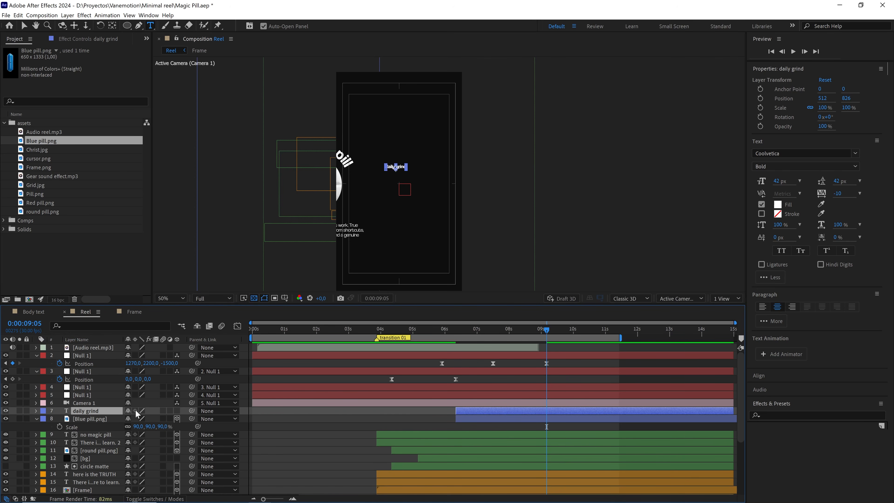
Make the "daily grind" layer 3D, with its anchor point centred on the text and its position centred in the view.
{"action": "left_click", "coordinate": [177, 410]}
{"action": "key", "text": "ctrl+alt+Home"}
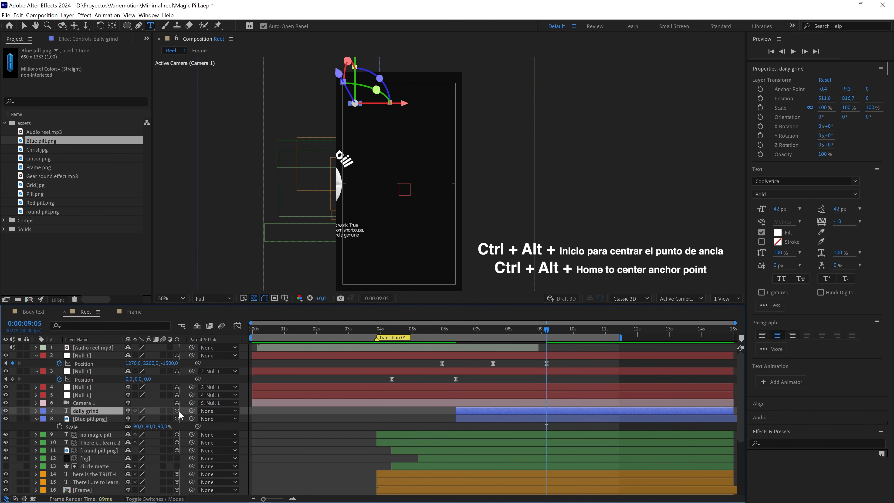
{"action": "key", "text": "ctrl+Home"}
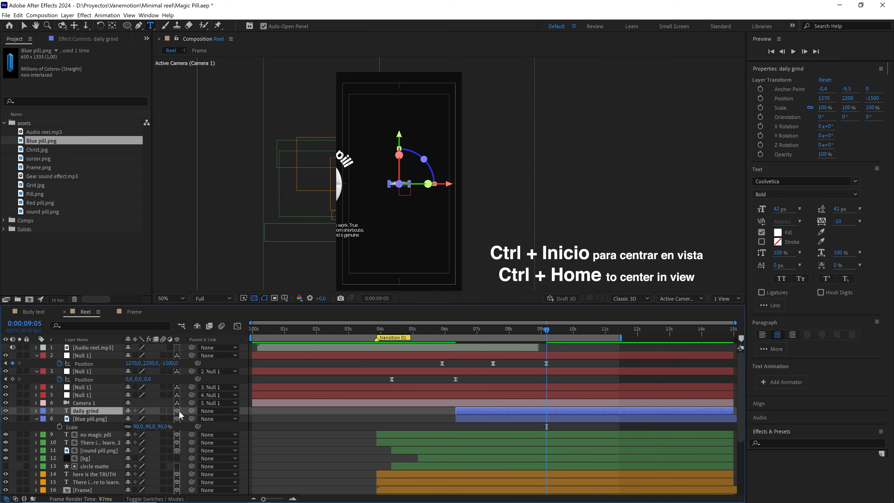
Scale the "daily grind" text up uniformly to about 235.8%.
{"action": "key", "text": "slash"}
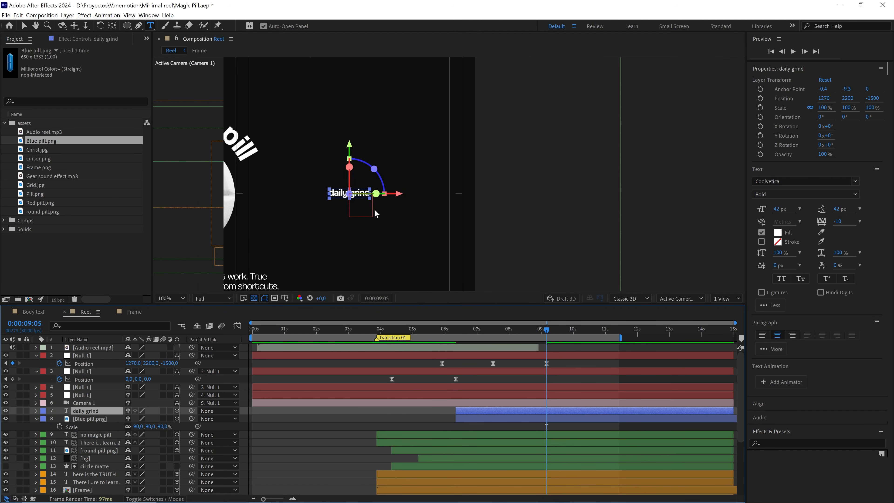
{"action": "key", "text": "v"}
{"action": "left_click_drag", "start_coordinate": [370, 198], "coordinate": [463, 186]}
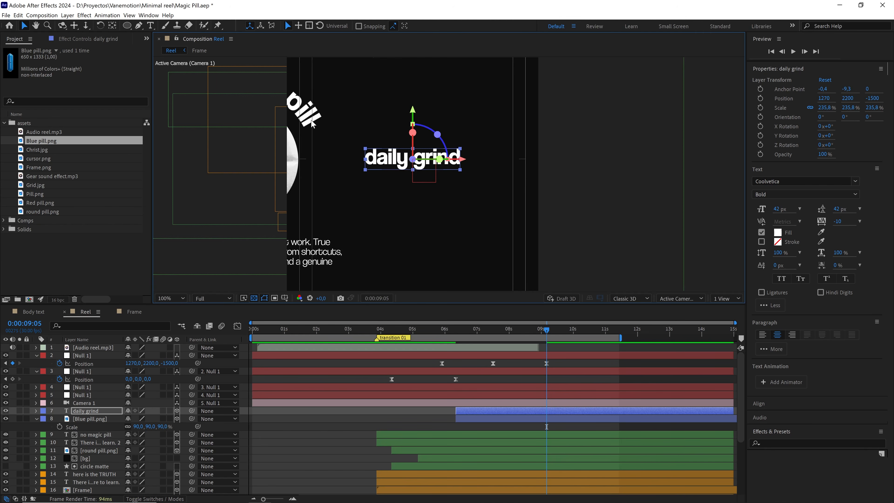
Duplicate the "daily grind" layer and change the copy's text to "hard work".
{"action": "left_click", "coordinate": [88, 409]}
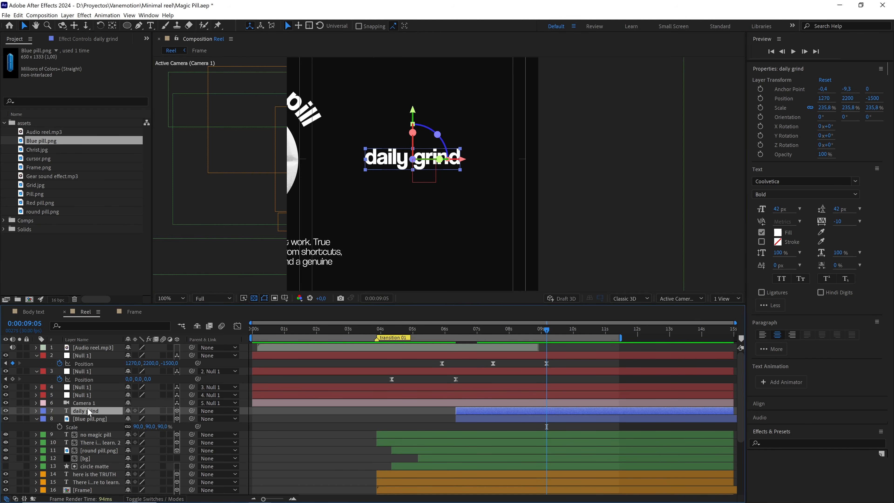
{"action": "key", "text": "ctrl+d"}
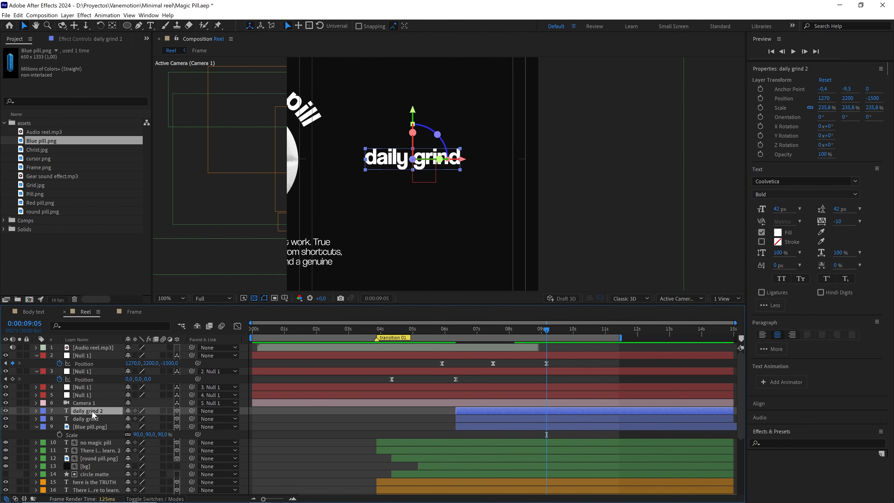
{"action": "double_click", "coordinate": [92, 410]}
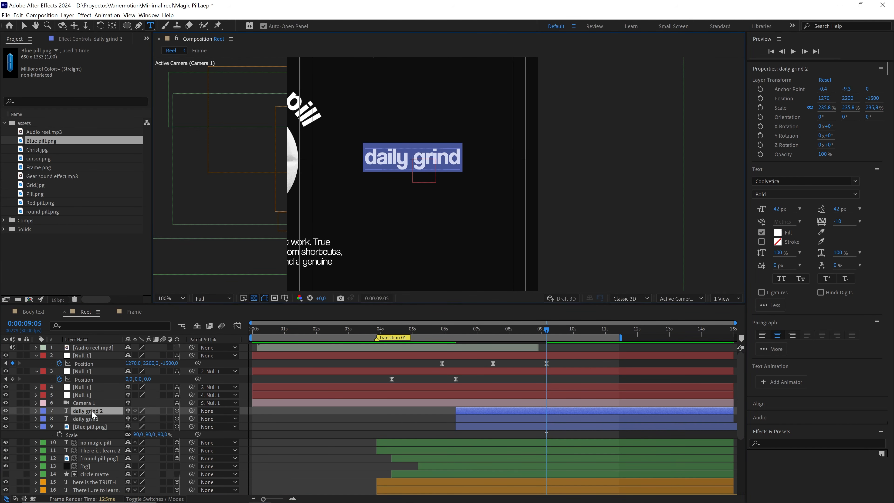
{"action": "type", "text": "hard wor"}
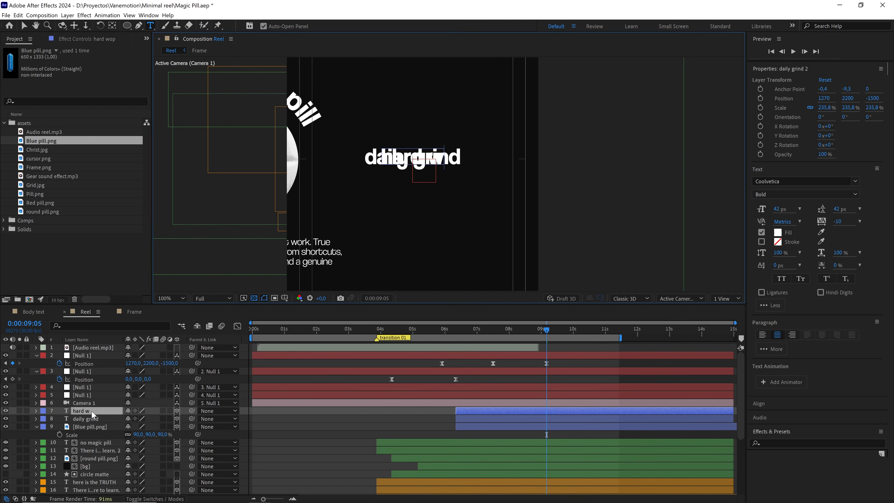
{"action": "type", "text": "op"}
{"action": "key", "text": "BackSpace"}
{"action": "key", "text": "BackSpace"}
{"action": "type", "text": "k"}
{"action": "key", "text": "Escape"}
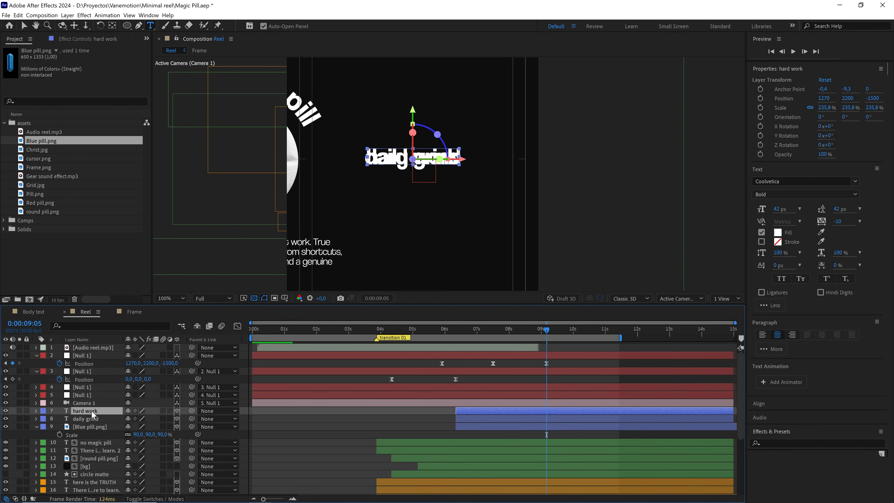
Fill the "hard work" text with bright blue and hide its layer.
{"action": "left_click", "coordinate": [779, 234]}
{"action": "mouse_move", "coordinate": [296, 379]}
{"action": "left_mouse_down"}
{"action": "mouse_move", "coordinate": [296, 371]}
{"action": "mouse_move", "coordinate": [279, 369]}
{"action": "mouse_move", "coordinate": [287, 321]}
{"action": "left_mouse_up"}
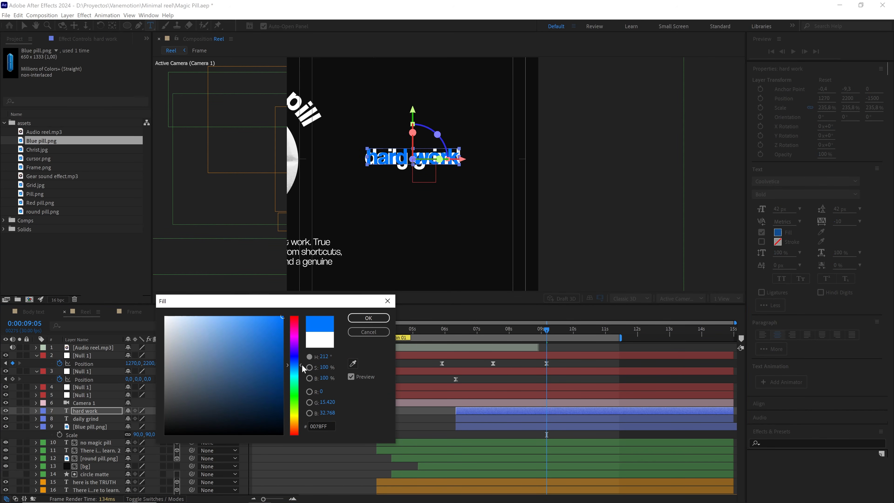
{"action": "left_click_drag", "start_coordinate": [302, 365], "coordinate": [303, 368]}
{"action": "left_click", "coordinate": [366, 319]}
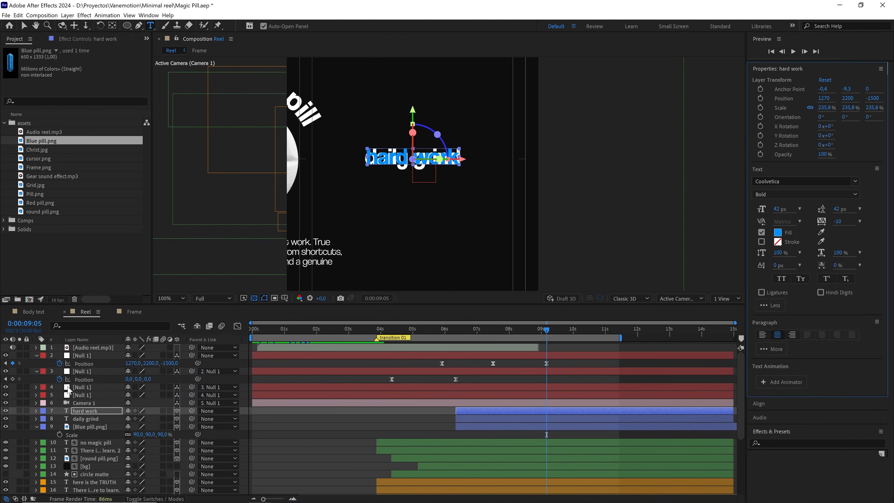
{"action": "left_click", "coordinate": [5, 411]}
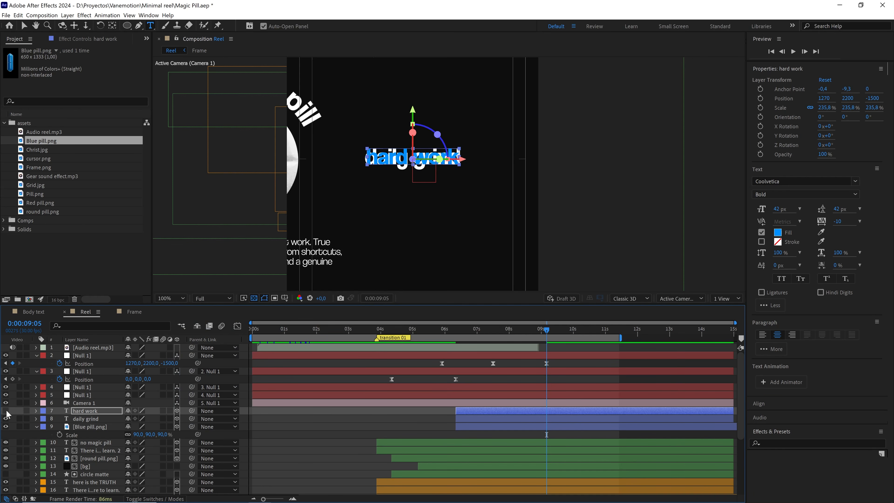
Deselect all layers and switch the shape tool from Ellipse to Rectangle.
{"action": "left_click", "coordinate": [411, 417]}
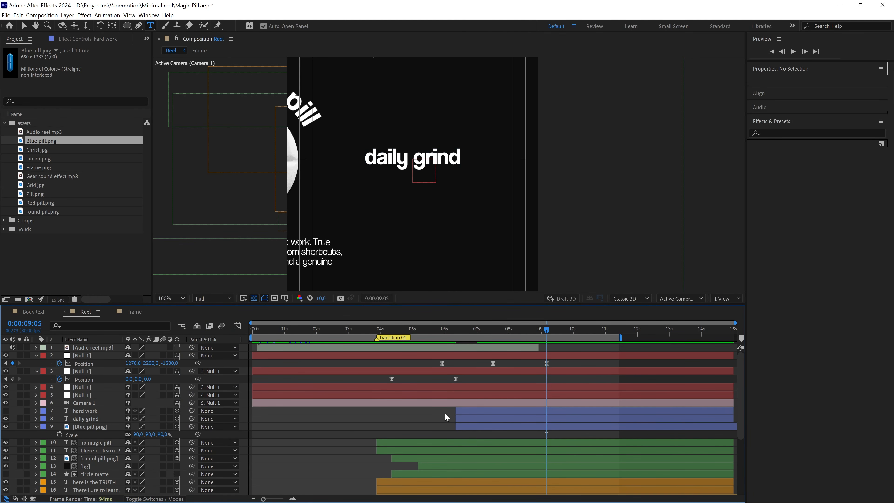
{"action": "left_click", "coordinate": [131, 25]}
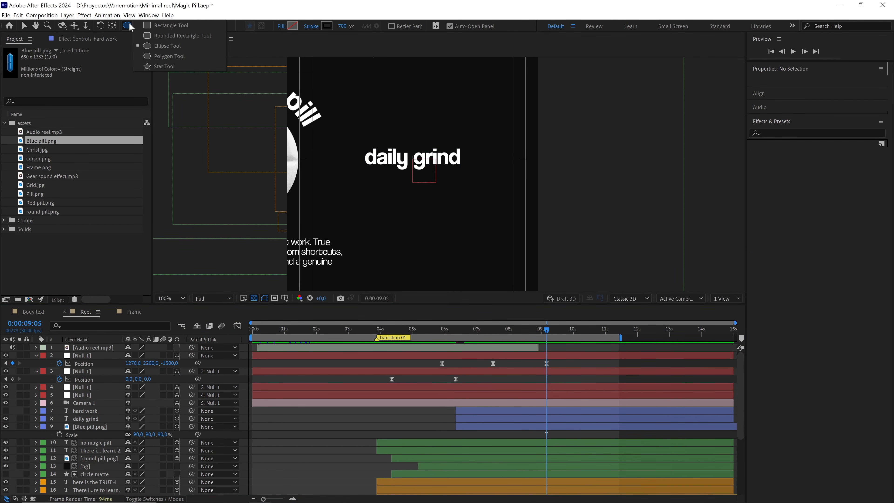
{"action": "left_click", "coordinate": [161, 26]}
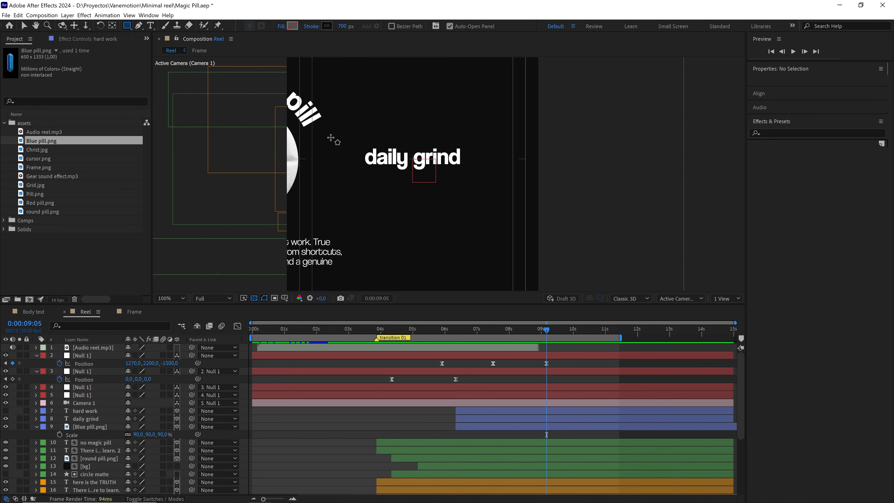
Draw a rectangle of about 624 x 183 around the "daily grind" text, with no fill and a 5 px white (FFFFFF) stroke.
{"action": "left_click_drag", "start_coordinate": [343, 137], "coordinate": [488, 180]}
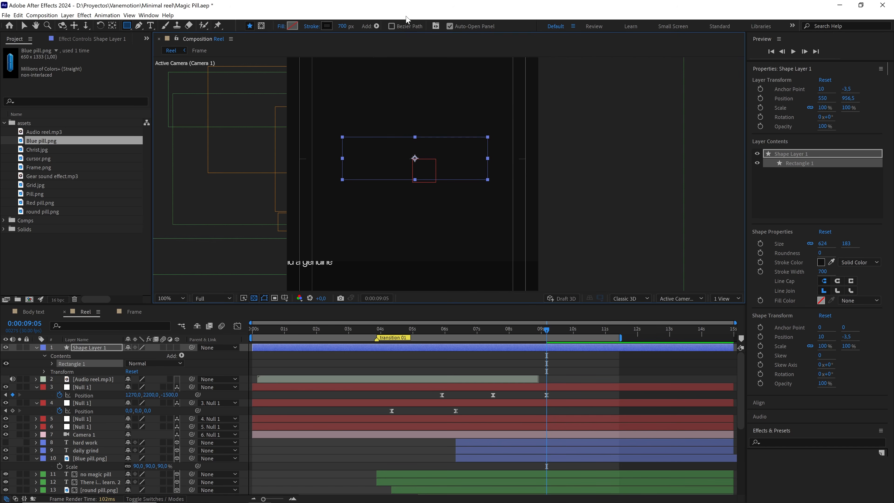
{"action": "left_click_drag", "start_coordinate": [343, 27], "coordinate": [287, 30]}
{"action": "left_click", "coordinate": [339, 26]}
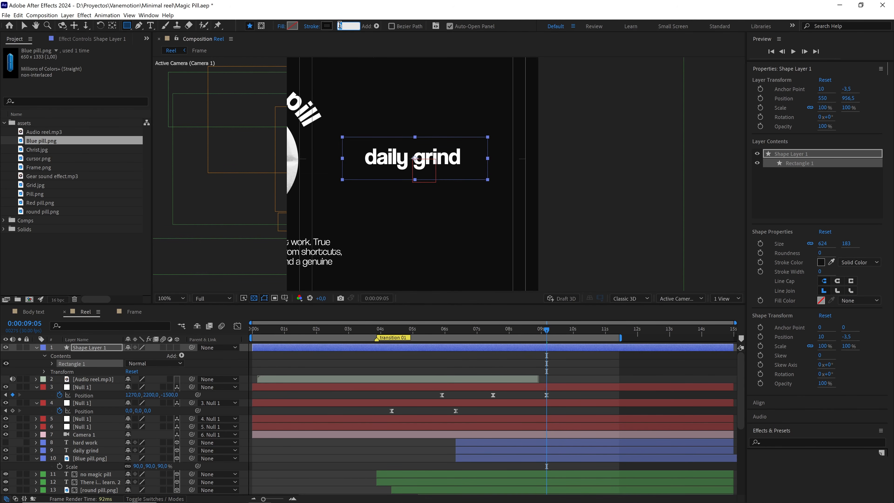
{"action": "left_click", "coordinate": [327, 27]}
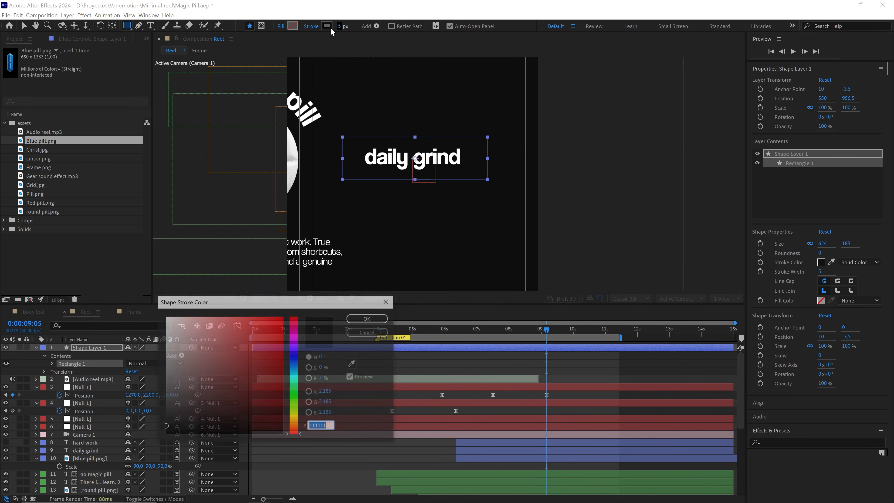
{"action": "left_click_drag", "start_coordinate": [238, 338], "coordinate": [124, 307]}
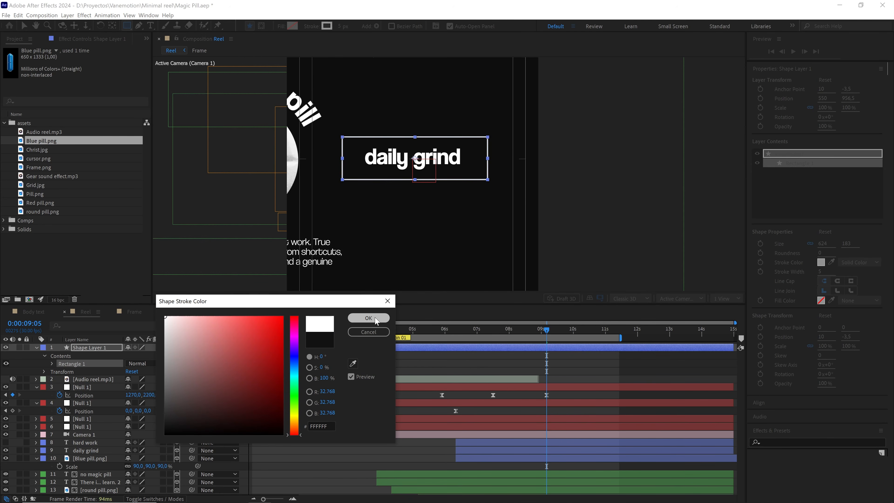
{"action": "left_click", "coordinate": [368, 318]}
Rename the new rectangle layer "box 02" and move it directly below Camera 1 in the layer stack.
{"action": "key", "text": "Return"}
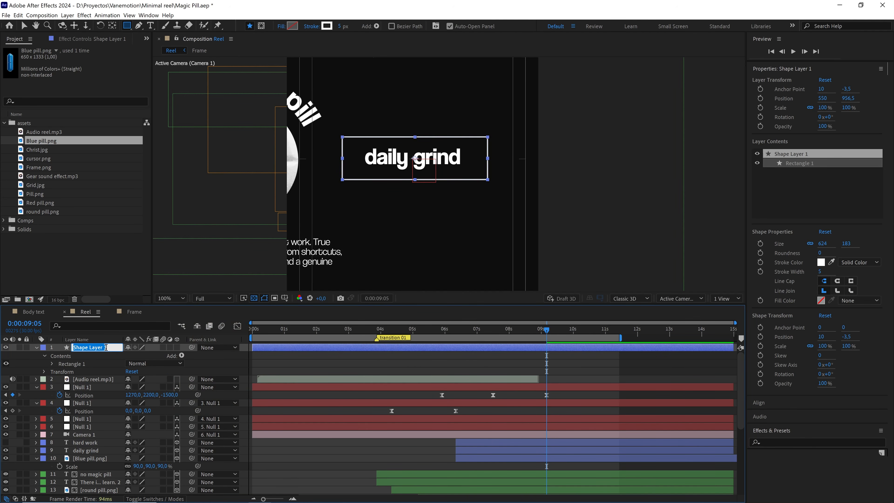
{"action": "type", "text": "boi"}
{"action": "left_click", "coordinate": [161, 356]}
{"action": "left_click_drag", "start_coordinate": [90, 347], "coordinate": [89, 413]}
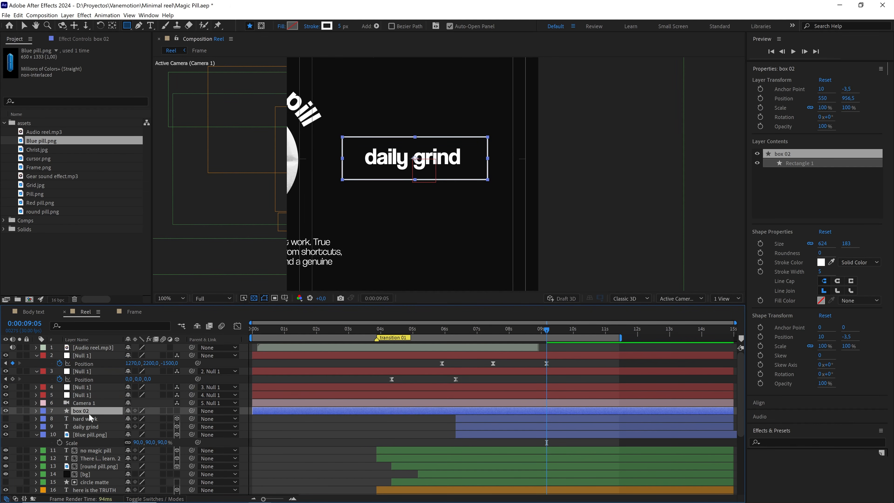
Make box 02 a 3D layer, center it in the view, and move its anchor point to the rectangle's upper-left corner.
{"action": "left_click", "coordinate": [177, 411]}
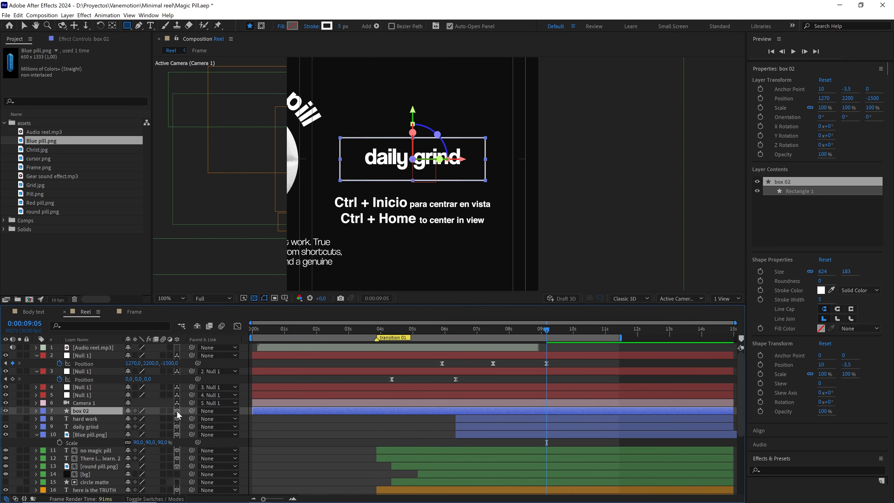
{"action": "left_click", "coordinate": [112, 26]}
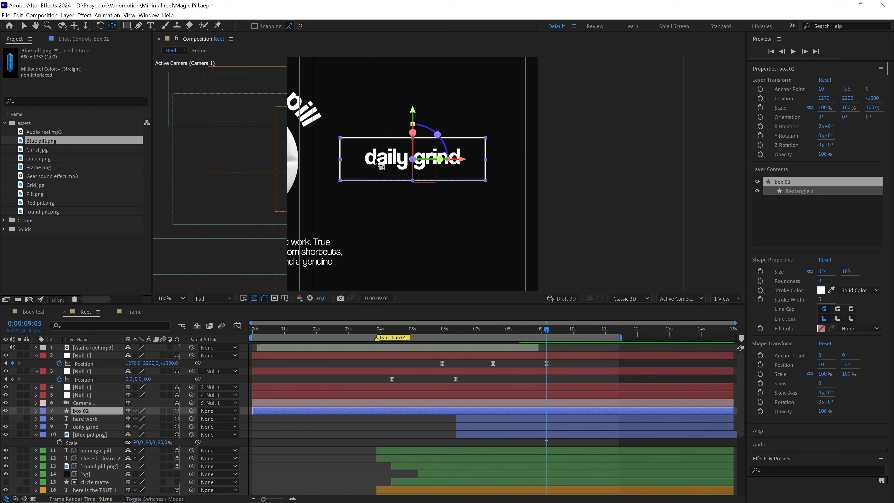
{"action": "scroll", "coordinate": [409, 176], "scroll_direction": "up", "scroll_amount": 2}
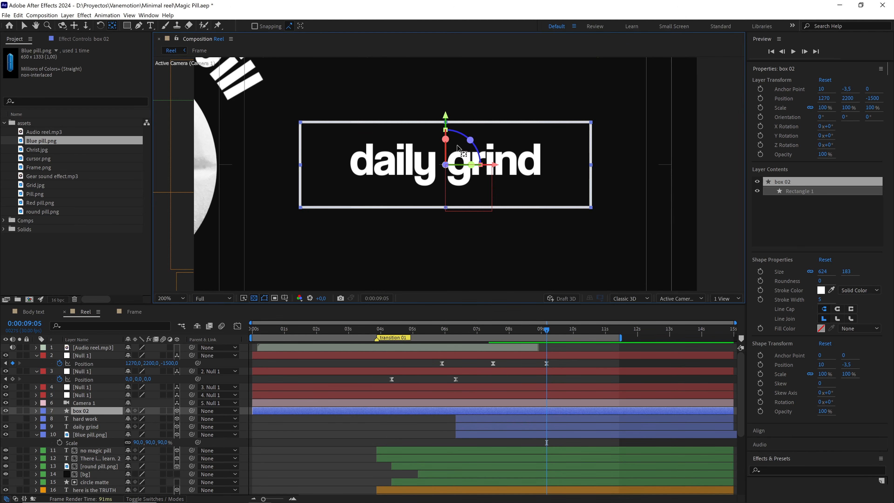
{"action": "left_click_drag", "start_coordinate": [490, 169], "coordinate": [300, 122]}
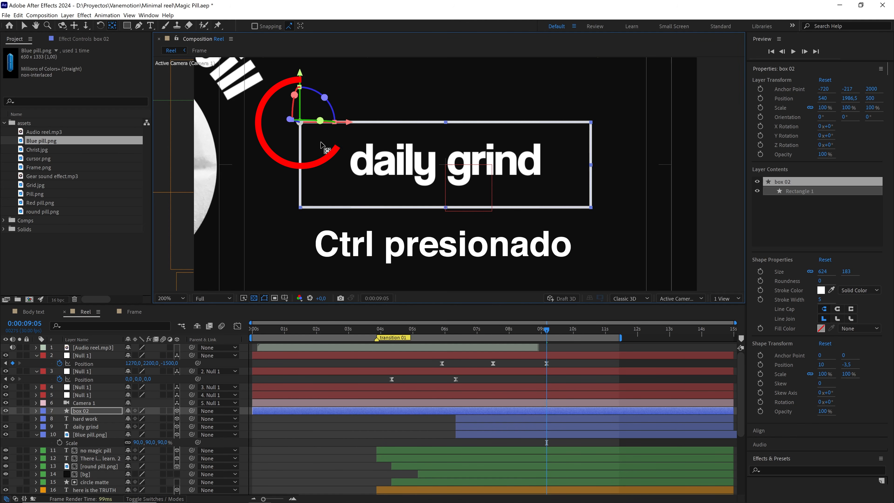
Animate box 02's scale from 0% at 0:00:08:04 to 100% at 0:00:09:05.
{"action": "left_click", "coordinate": [101, 414]}
{"action": "key", "text": "s"}
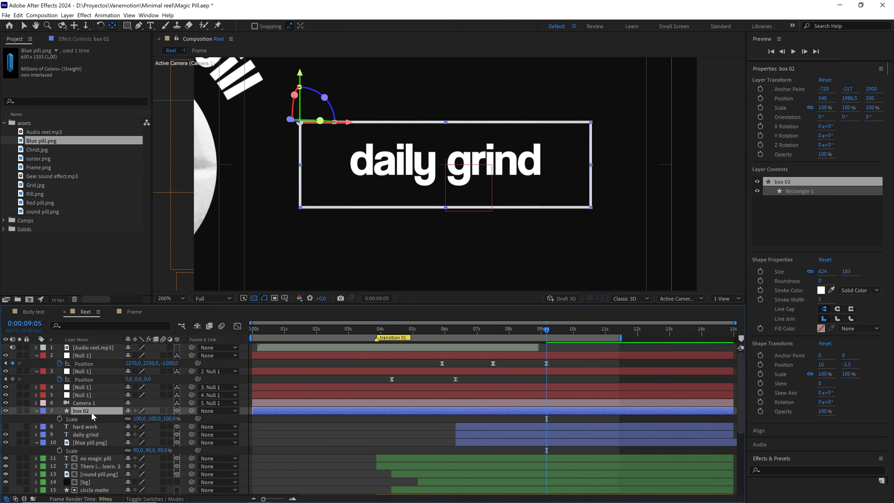
{"action": "left_click", "coordinate": [60, 418]}
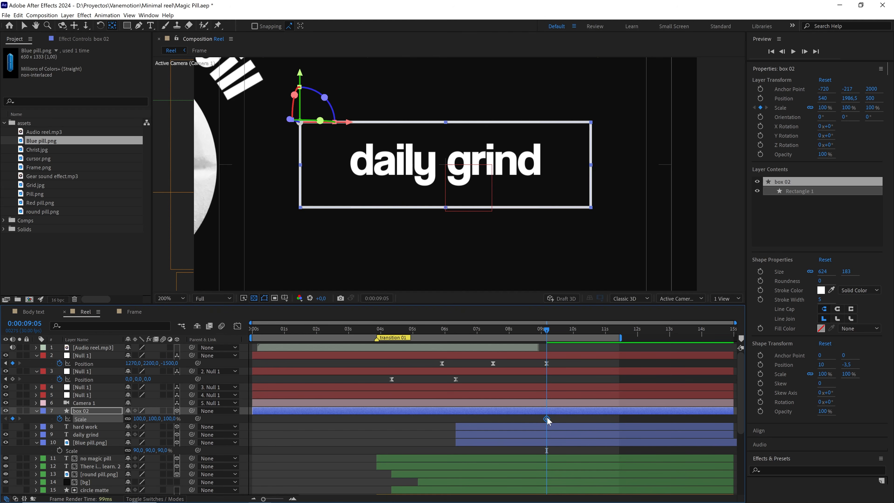
{"action": "left_click_drag", "start_coordinate": [548, 419], "coordinate": [514, 419]}
{"action": "left_click", "coordinate": [13, 418]}
{"action": "left_click_drag", "start_coordinate": [547, 332], "coordinate": [513, 337]}
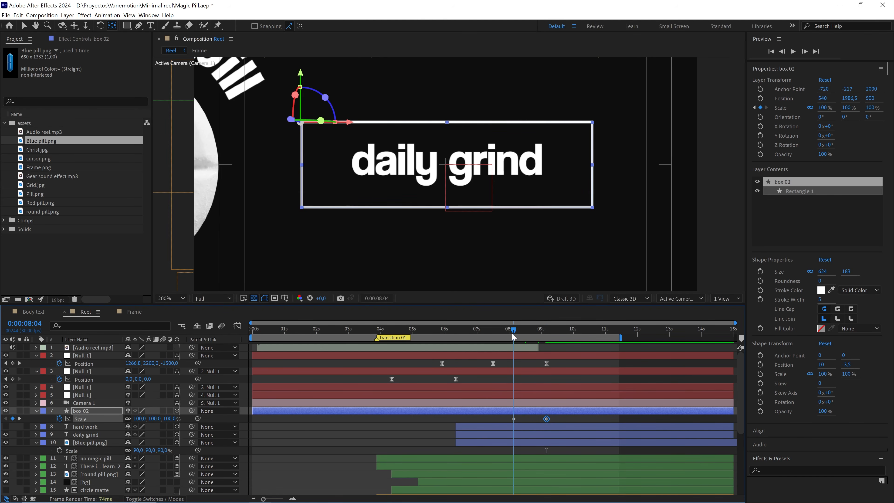
{"action": "left_click", "coordinate": [166, 419]}
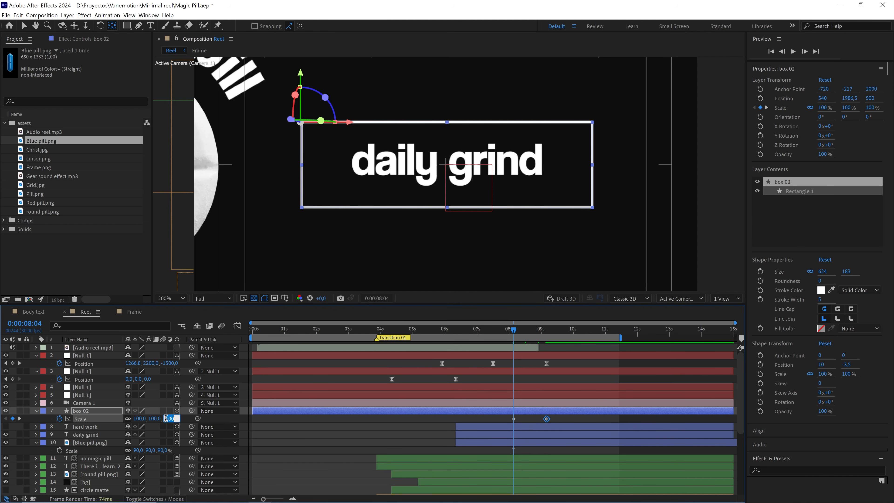
{"action": "left_click", "coordinate": [355, 422]}
Easy-ease both box 02 scale keyframes, shape their speed curve for a quick start and long slow finish, and preview it.
{"action": "key", "text": "v"}
{"action": "left_click_drag", "start_coordinate": [558, 418], "coordinate": [495, 422]}
{"action": "key", "text": "F9"}
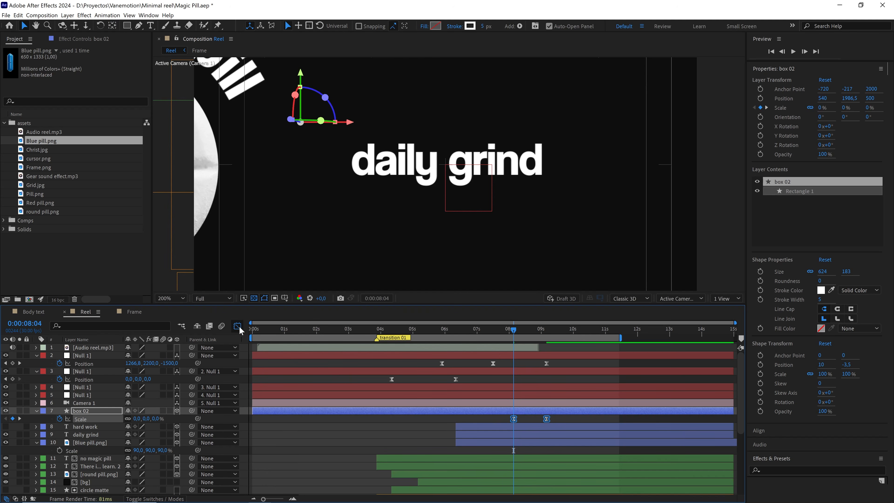
{"action": "left_click", "coordinate": [237, 326]}
{"action": "left_click_drag", "start_coordinate": [567, 441], "coordinate": [514, 457]}
{"action": "key", "text": "comma"}
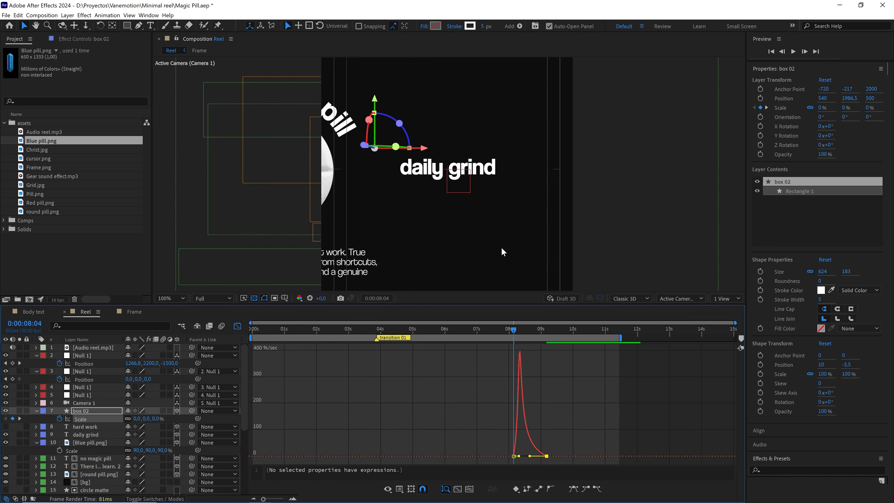
{"action": "key", "text": "space"}
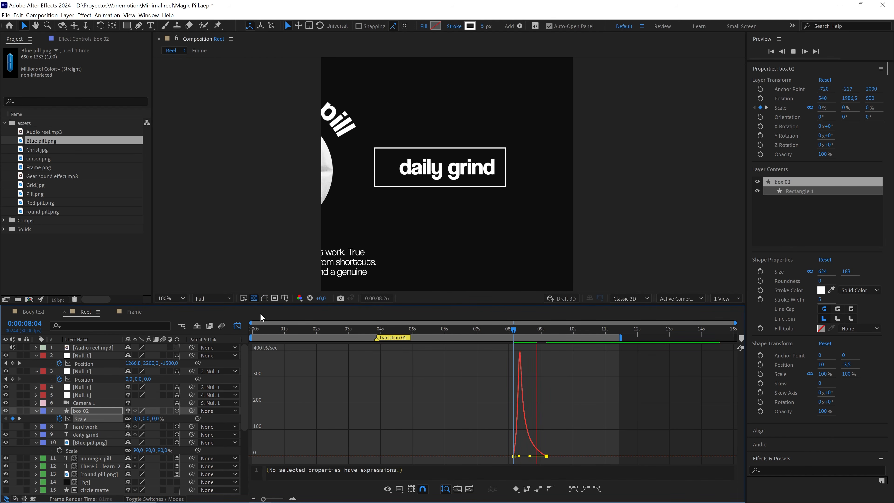
{"action": "key", "text": "space"}
{"action": "key", "text": "shift+F3"}
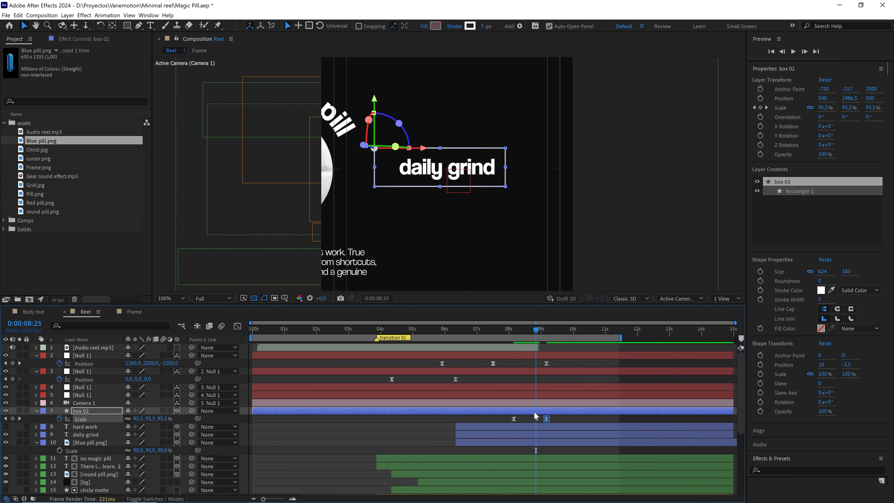
Trim the start of box 02 to line up with the "daily grind" layer's start, and preview the blue pill transition.
{"action": "left_click_drag", "start_coordinate": [564, 421], "coordinate": [496, 424]}
{"action": "left_click_drag", "start_coordinate": [253, 410], "coordinate": [455, 420]}
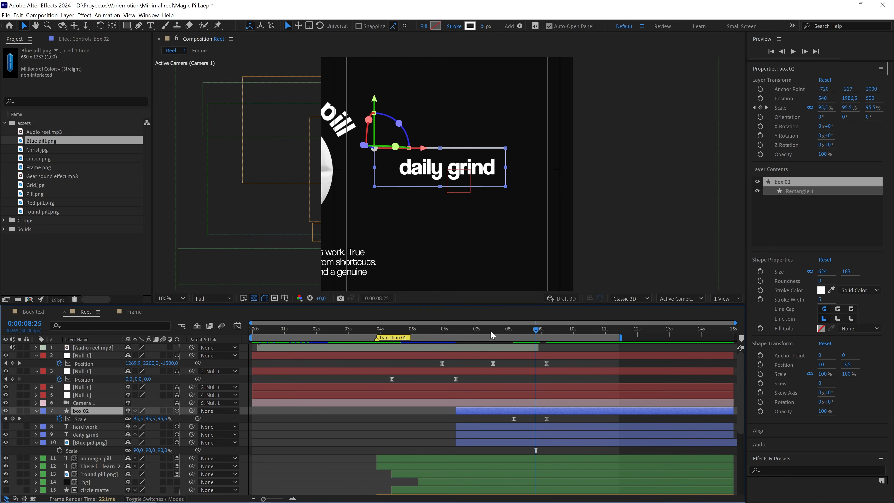
{"action": "left_click_drag", "start_coordinate": [490, 331], "coordinate": [451, 335]}
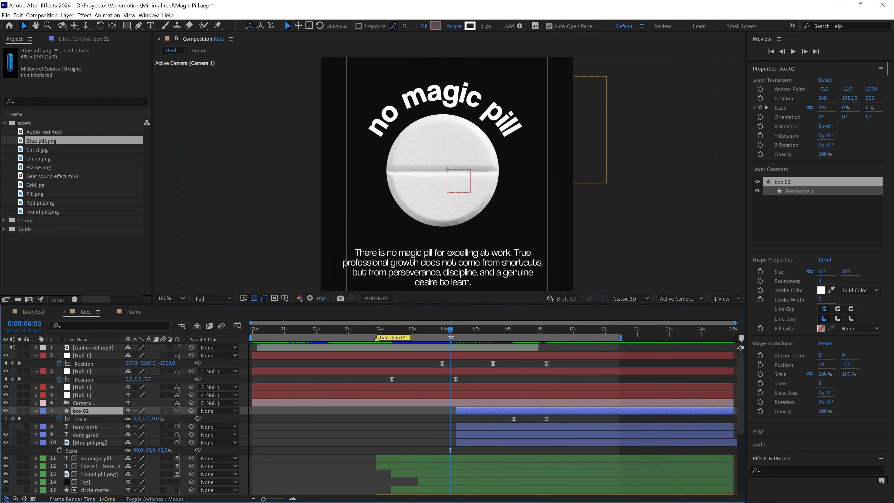
{"action": "key", "text": "space"}
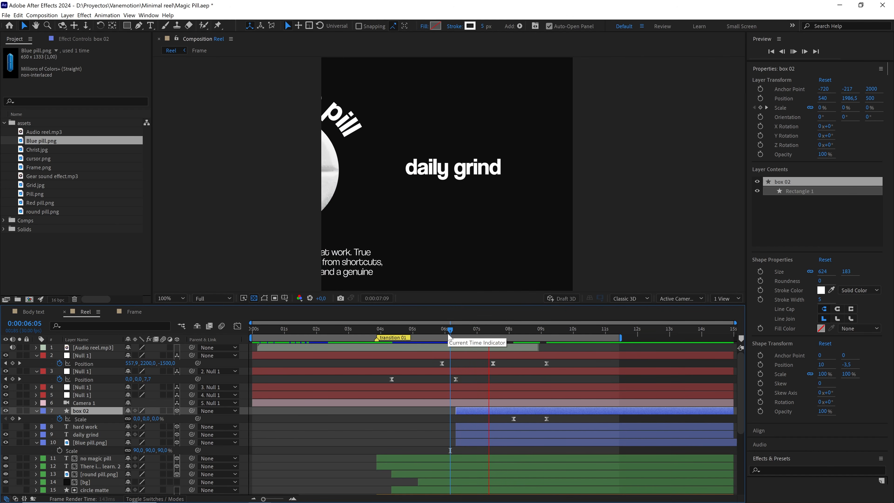
{"action": "key", "text": "space"}
{"action": "left_click", "coordinate": [455, 331]}
{"action": "key", "text": "space"}
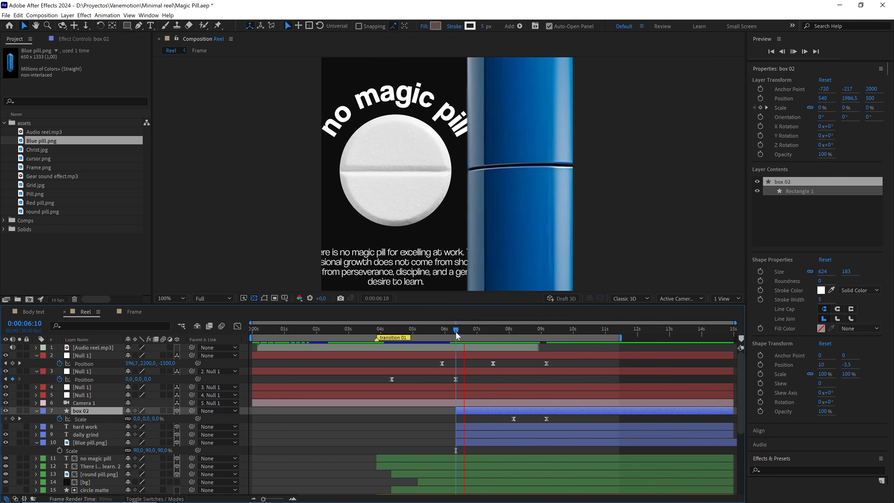
{"action": "left_click", "coordinate": [447, 332]}
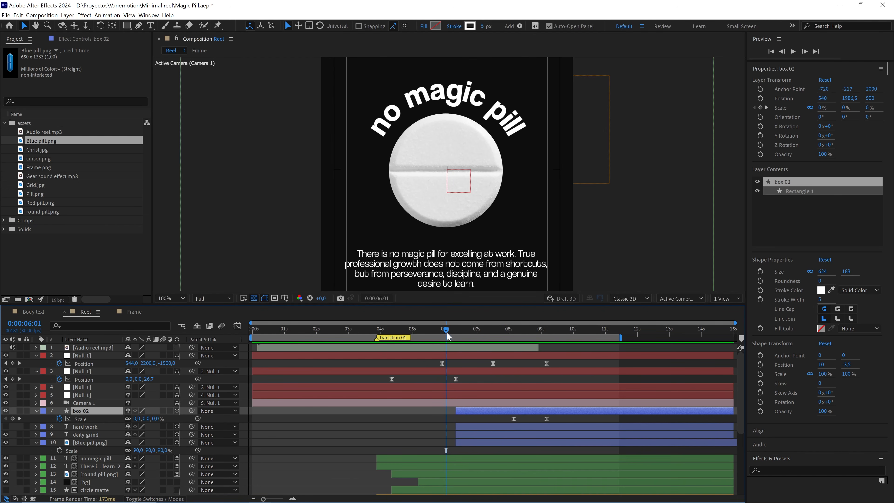
{"action": "key", "text": "space"}
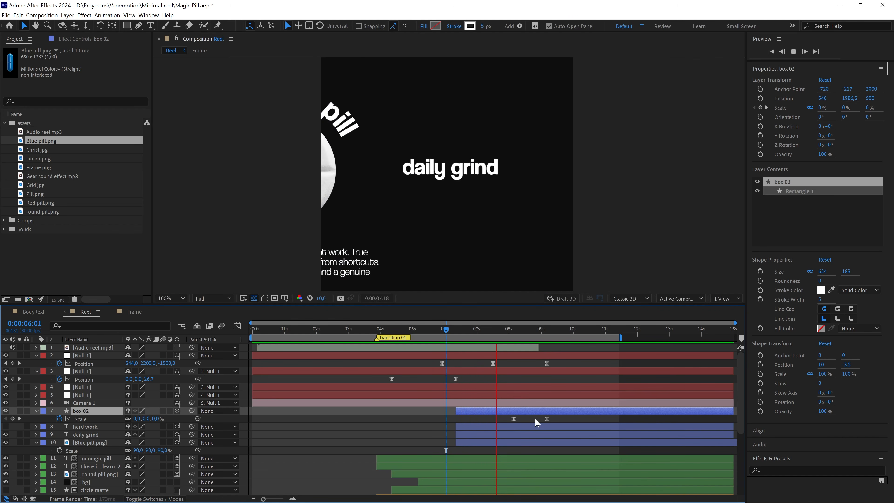
{"action": "key", "text": "space"}
Shift both box 02 scale keyframes earlier so the growth starts just before the camera null's middle position keyframe, and preview the timing.
{"action": "left_click_drag", "start_coordinate": [562, 421], "coordinate": [489, 422]}
{"action": "key", "text": "space"}
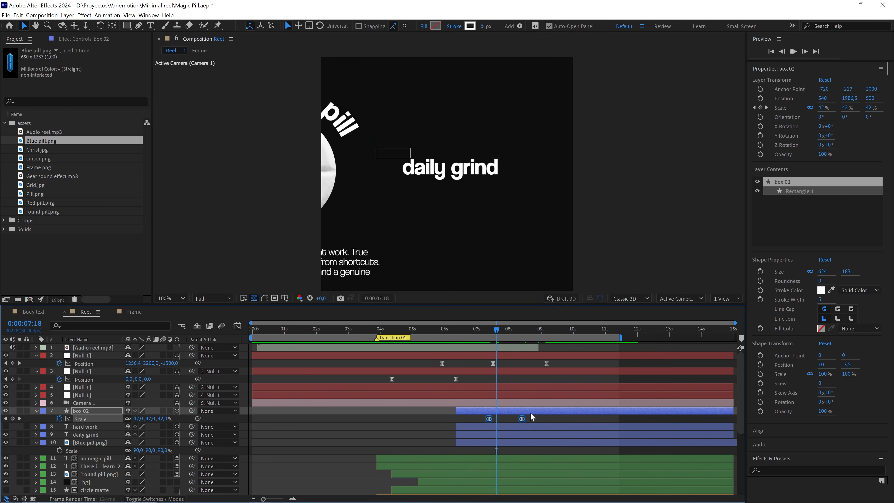
{"action": "left_click", "coordinate": [471, 328]}
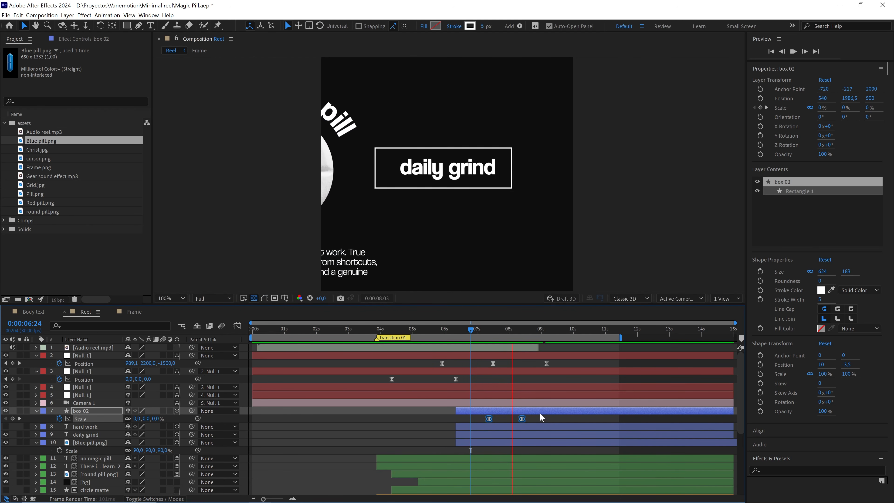
{"action": "left_click", "coordinate": [475, 331]}
{"action": "key", "text": "space"}
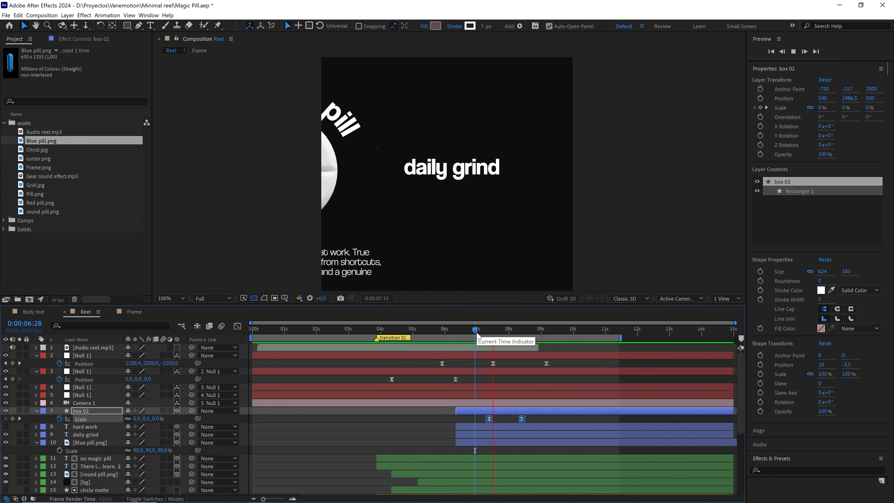
{"action": "key", "text": "space"}
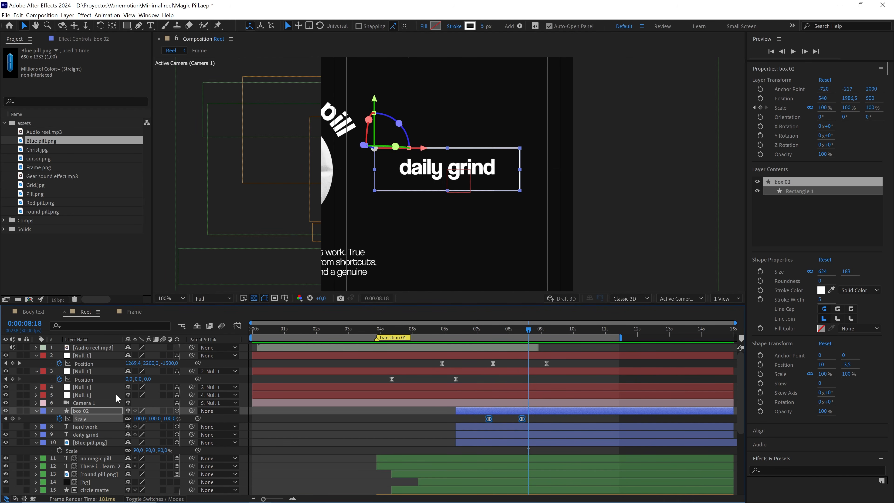
Duplicate the box 02 layer and rename the copy "box matte".
{"action": "key", "text": "ctrl+d"}
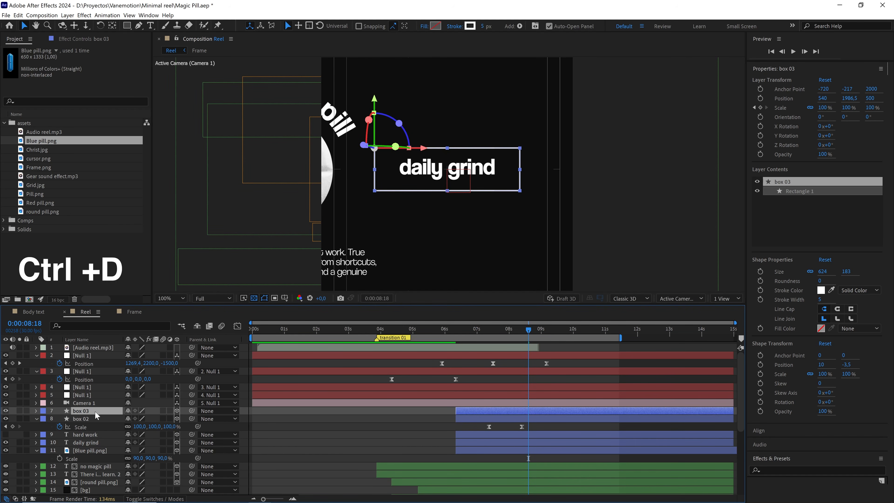
{"action": "key", "text": "Return"}
{"action": "type", "text": "bo"}
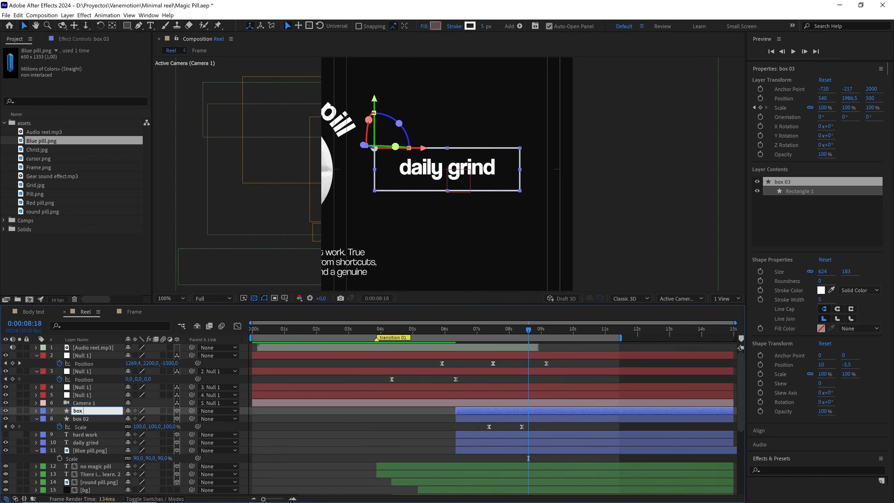
{"action": "type", "text": "x matte"}
{"action": "left_click", "coordinate": [285, 424]}
Show the fill and hide the stroke of Rectangle 1 in the box matte layer, and collapse the layers' properties.
{"action": "left_click", "coordinate": [36, 418]}
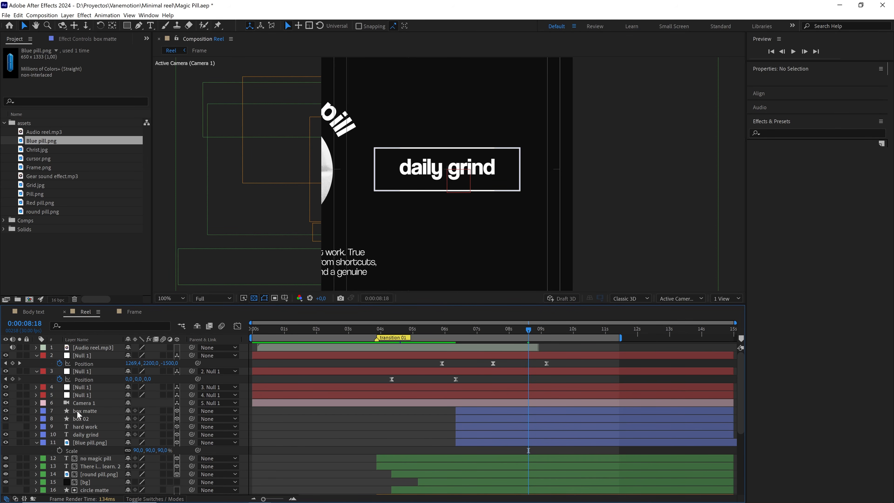
{"action": "left_click", "coordinate": [77, 410]}
{"action": "left_click", "coordinate": [36, 411]}
{"action": "left_click", "coordinate": [44, 419]}
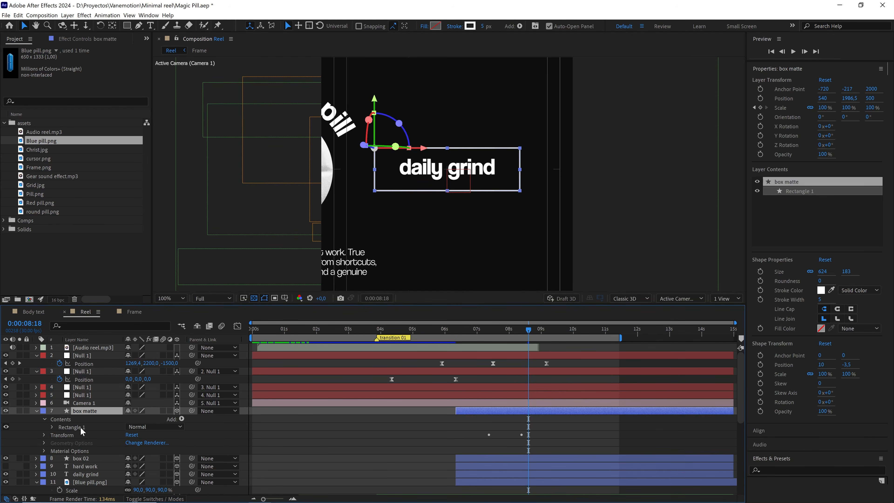
{"action": "left_click", "coordinate": [51, 426]}
{"action": "left_click", "coordinate": [72, 450]}
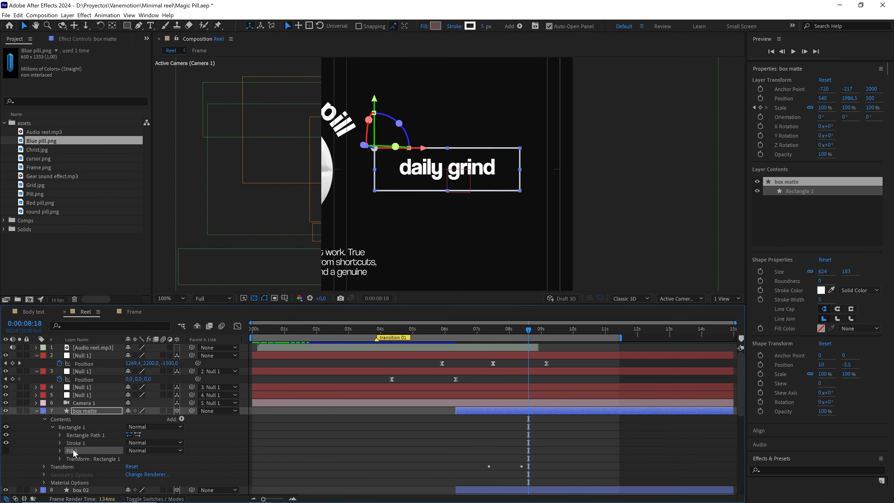
{"action": "left_click", "coordinate": [6, 451]}
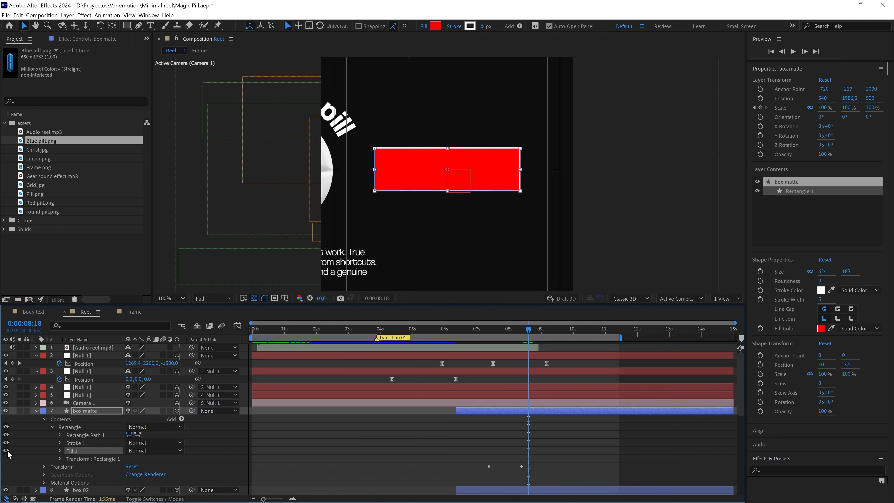
{"action": "left_click", "coordinate": [72, 443]}
{"action": "left_click", "coordinate": [6, 442]}
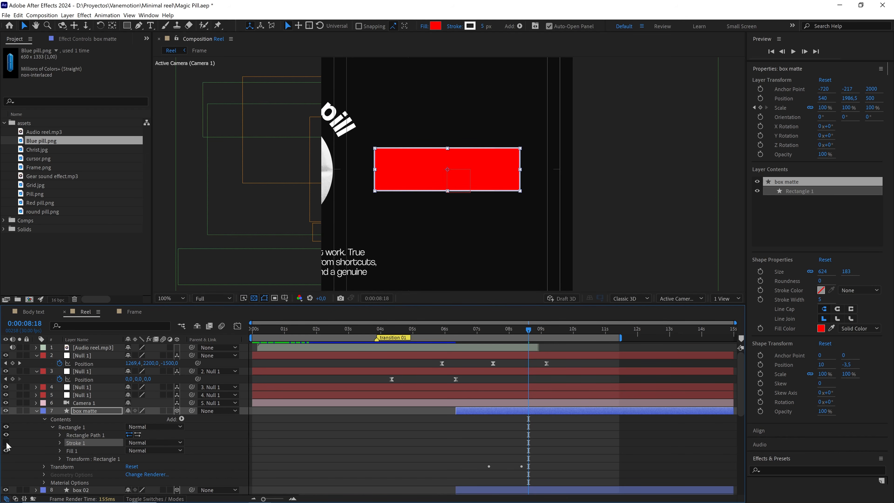
{"action": "left_click", "coordinate": [36, 411]}
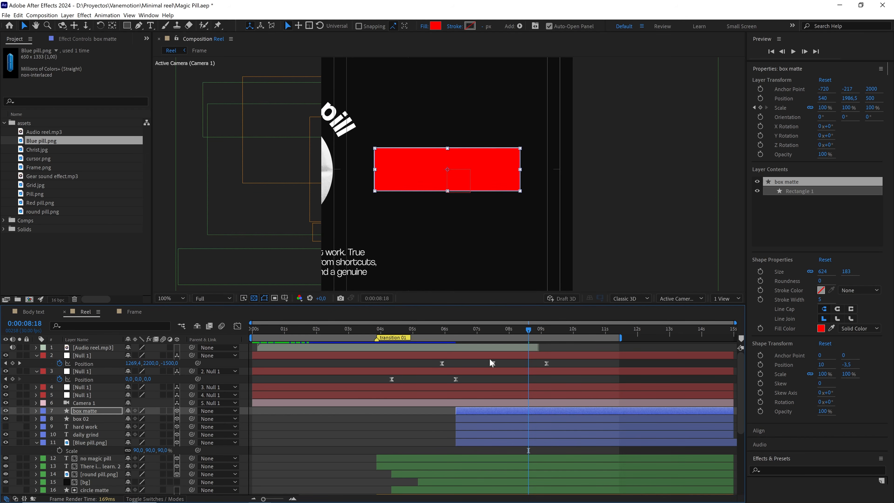
At 0:00:07:22, with the box partly grown, show the "hard work" text layer and hide the "daily grind" layer.
{"action": "mouse_move", "coordinate": [509, 335]}
{"action": "left_mouse_down"}
{"action": "mouse_move", "coordinate": [494, 335]}
{"action": "mouse_move", "coordinate": [503, 335]}
{"action": "left_mouse_up"}
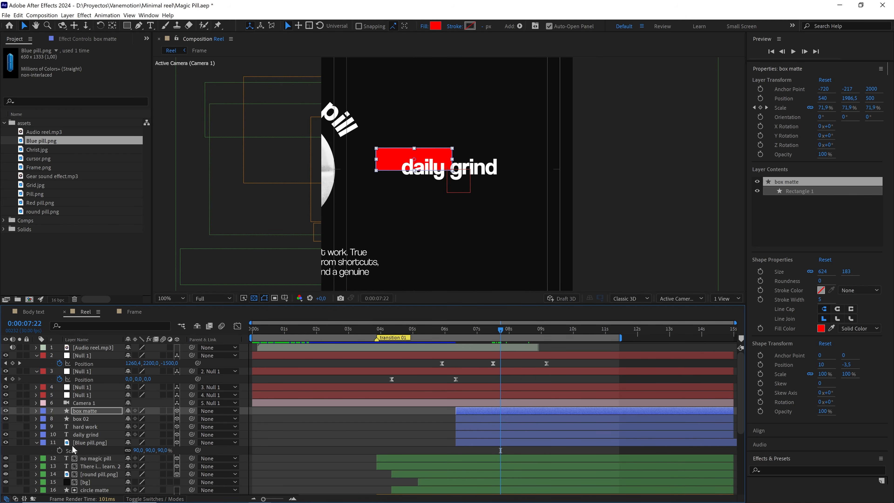
{"action": "left_click", "coordinate": [87, 434]}
{"action": "left_click", "coordinate": [85, 426]}
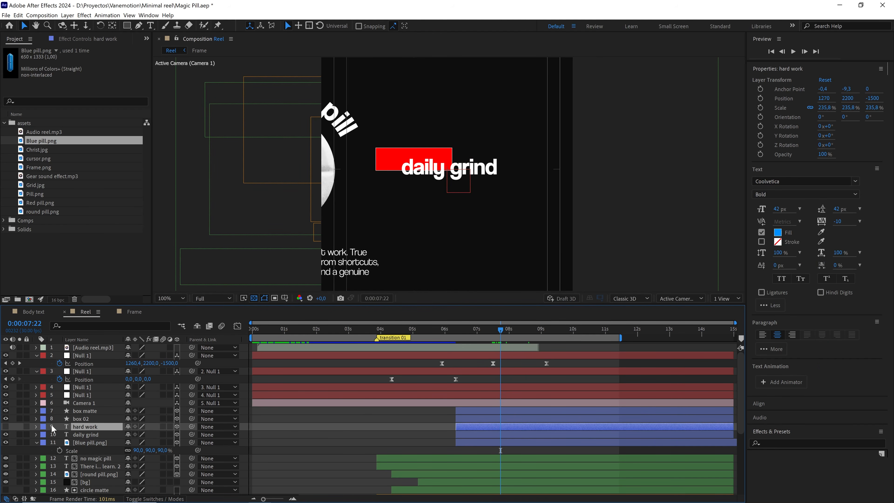
{"action": "left_click", "coordinate": [6, 427]}
{"action": "left_click", "coordinate": [84, 433]}
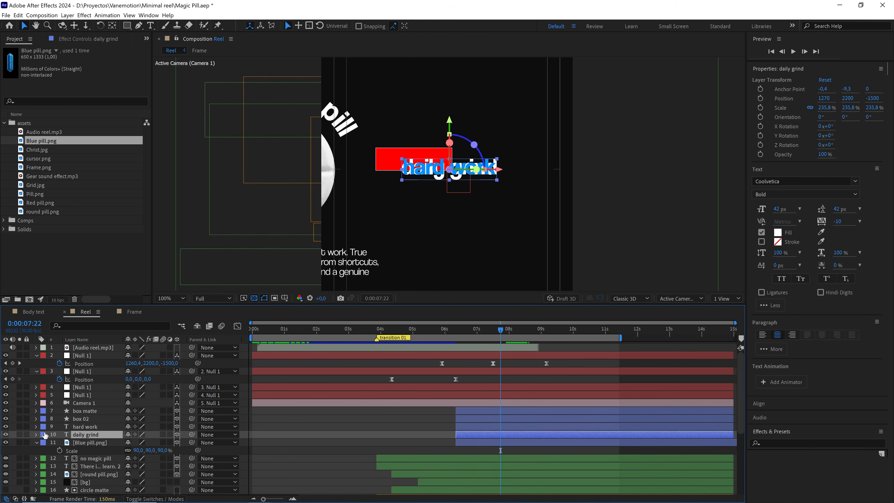
{"action": "left_click", "coordinate": [5, 434]}
Assign the box matte layer as the track matte of the "hard work" layer and preview the reveal.
{"action": "left_click", "coordinate": [79, 427]}
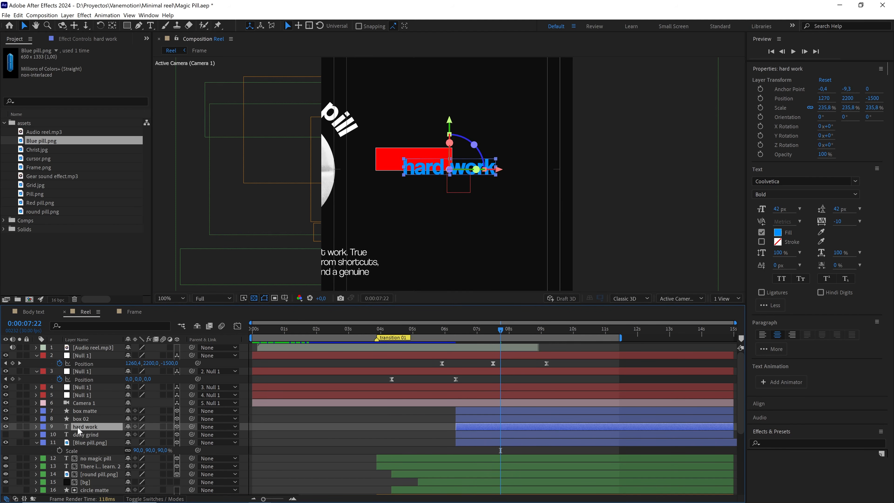
{"action": "key", "text": "F4"}
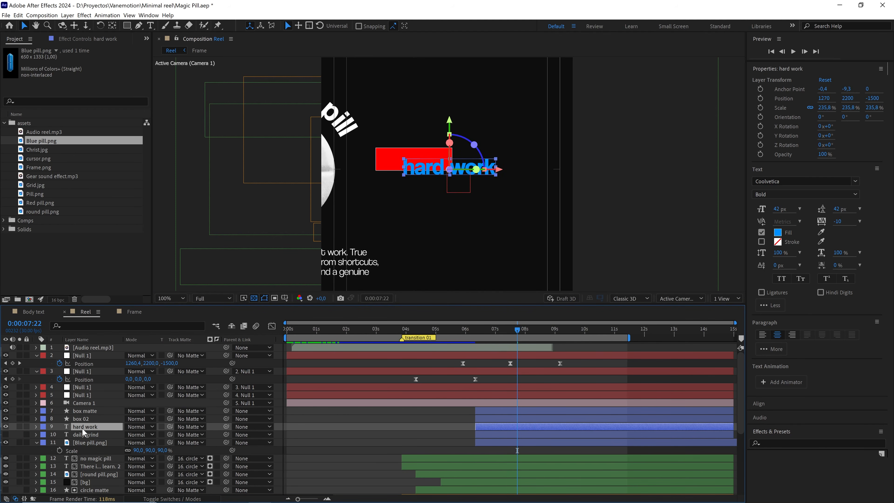
{"action": "left_click_drag", "start_coordinate": [171, 427], "coordinate": [90, 411]}
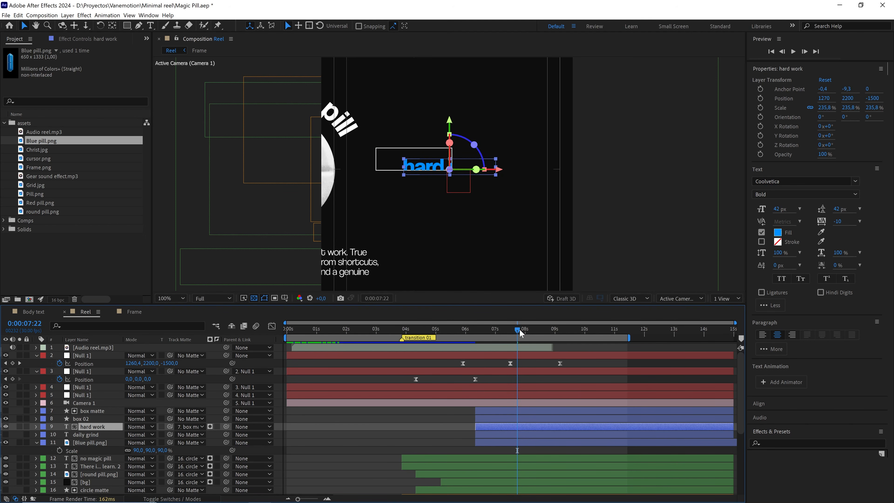
{"action": "left_click_drag", "start_coordinate": [520, 330], "coordinate": [466, 331]}
{"action": "left_click", "coordinate": [486, 364]}
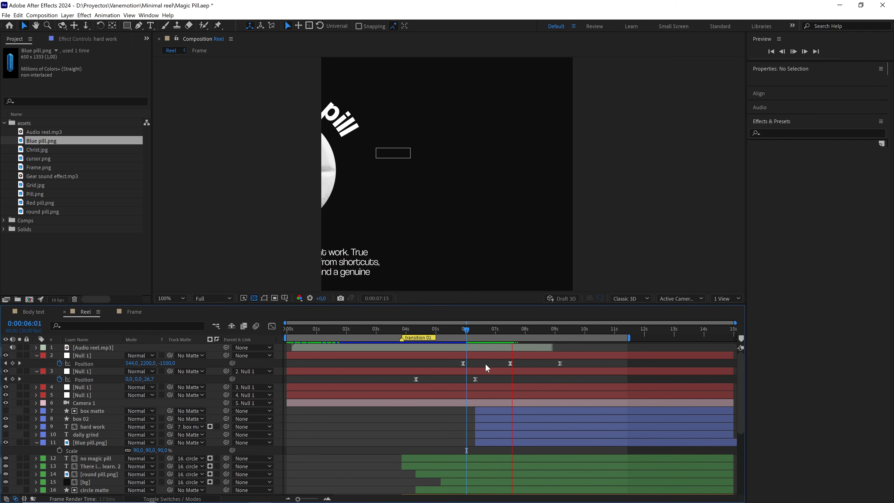
{"action": "left_click", "coordinate": [476, 330]}
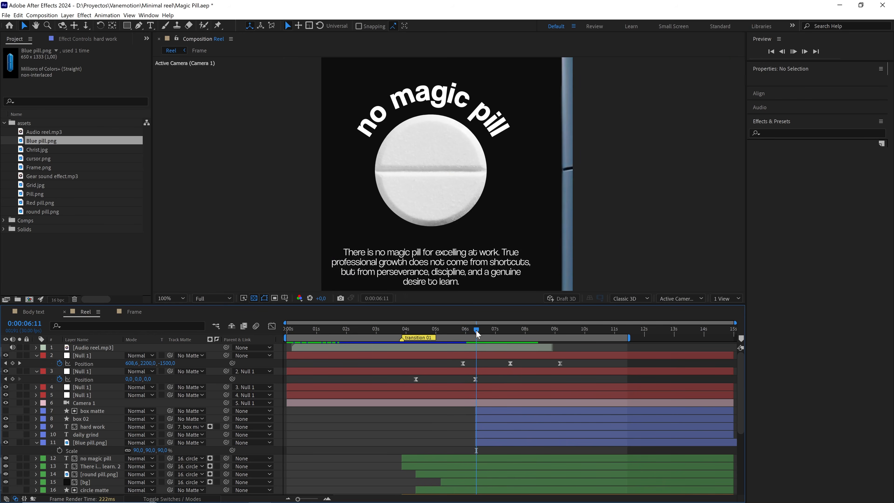
{"action": "key", "text": "space"}
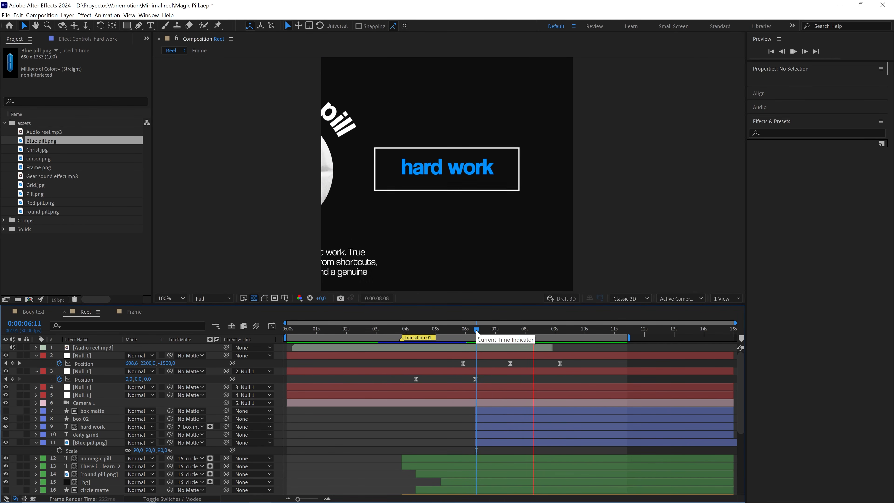
{"action": "left_click_drag", "start_coordinate": [476, 329], "coordinate": [519, 335]}
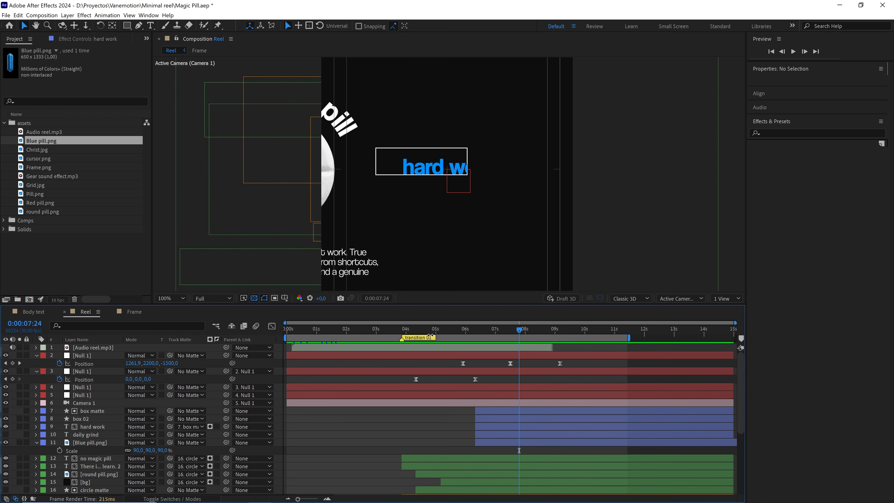
Show the "daily grind" layer, give it box matte as an inverted track matte, and preview the text swap.
{"action": "left_click", "coordinate": [87, 436]}
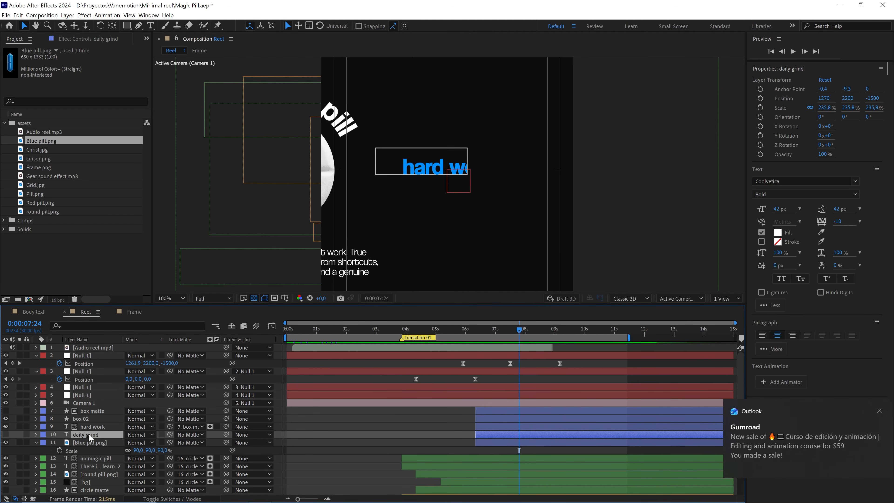
{"action": "left_click", "coordinate": [6, 434]}
{"action": "left_click_drag", "start_coordinate": [102, 425], "coordinate": [91, 412]}
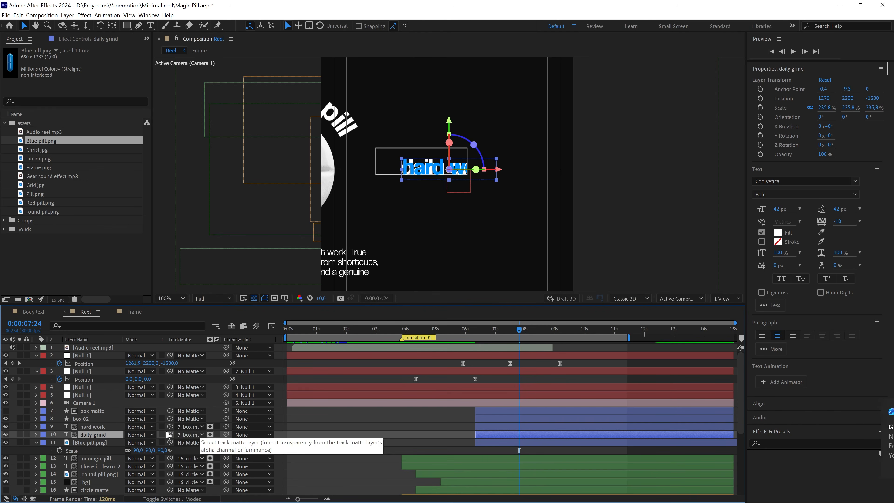
{"action": "left_click", "coordinate": [216, 434]}
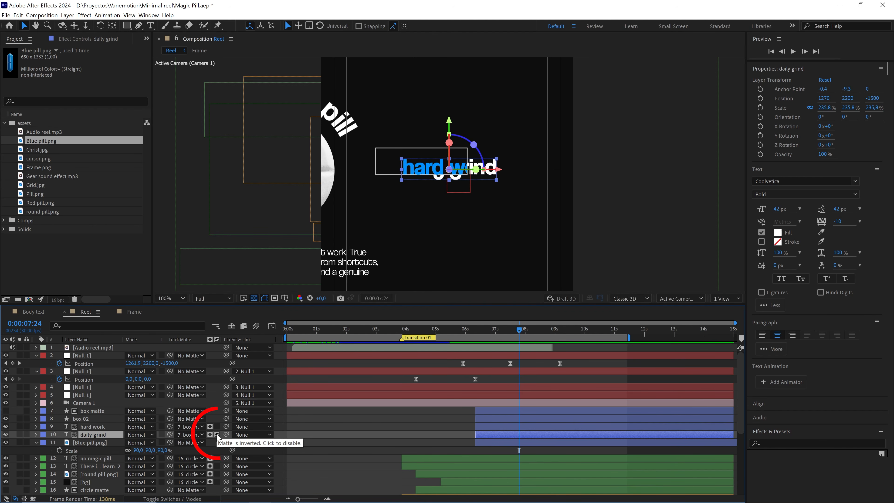
{"action": "left_click_drag", "start_coordinate": [520, 330], "coordinate": [487, 331]}
{"action": "key", "text": "space"}
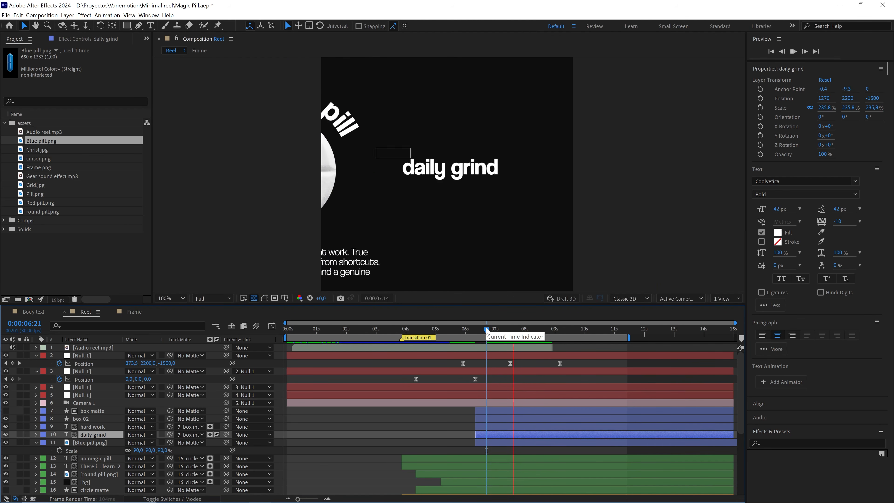
{"action": "key", "text": "space"}
{"action": "key", "text": "space"}
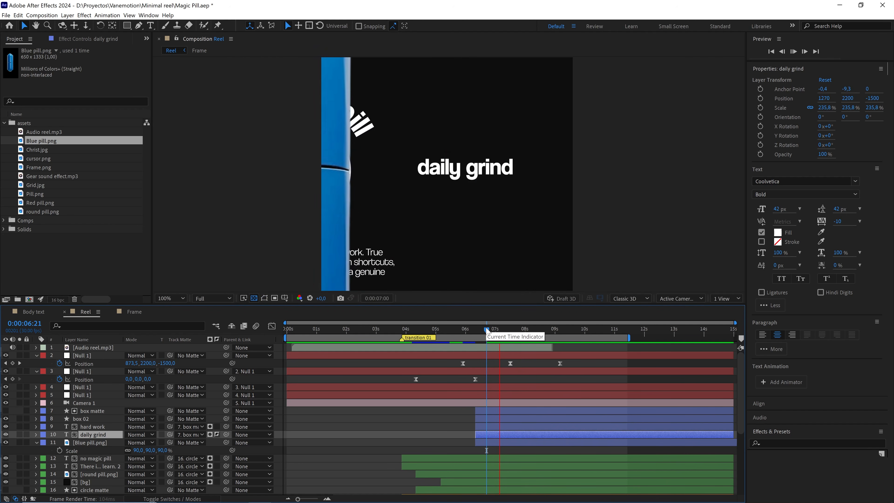
{"action": "key", "text": "space"}
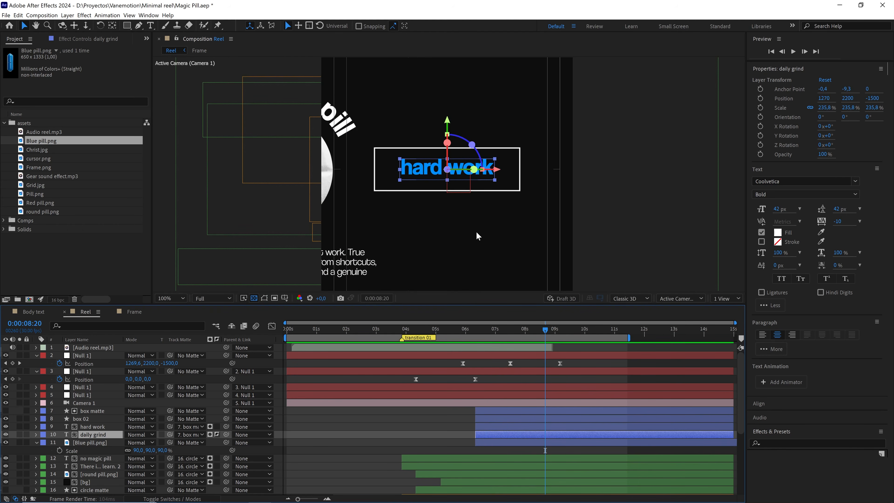
Centre the anchor point of the "hard work" text and align the text inside the box at about X 1268.8.
{"action": "key", "text": "period"}
{"action": "key", "text": "period"}
{"action": "key", "text": "period"}
{"action": "key", "text": "period"}
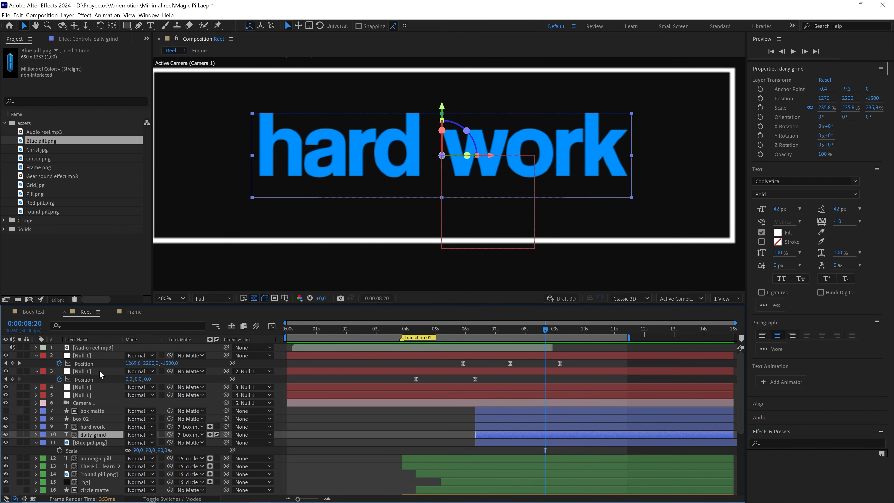
{"action": "left_click", "coordinate": [102, 426]}
{"action": "left_click_drag", "start_coordinate": [442, 106], "coordinate": [447, 110]}
{"action": "key", "text": "ctrl+alt+Home"}
{"action": "left_click_drag", "start_coordinate": [493, 159], "coordinate": [489, 159]}
{"action": "key", "text": "comma"}
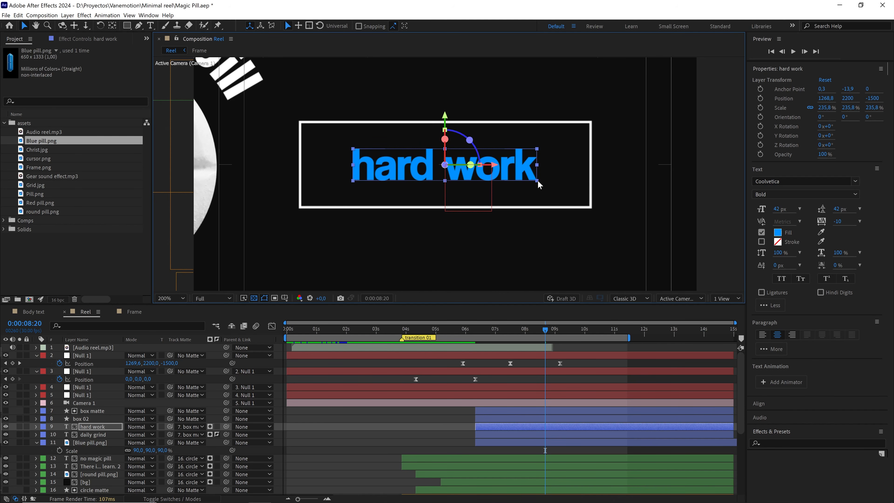
Scale the "hard work" text up to about 253.1% and preview the transition from 0:00:06:05.
{"action": "left_click_drag", "start_coordinate": [537, 182], "coordinate": [543, 183]}
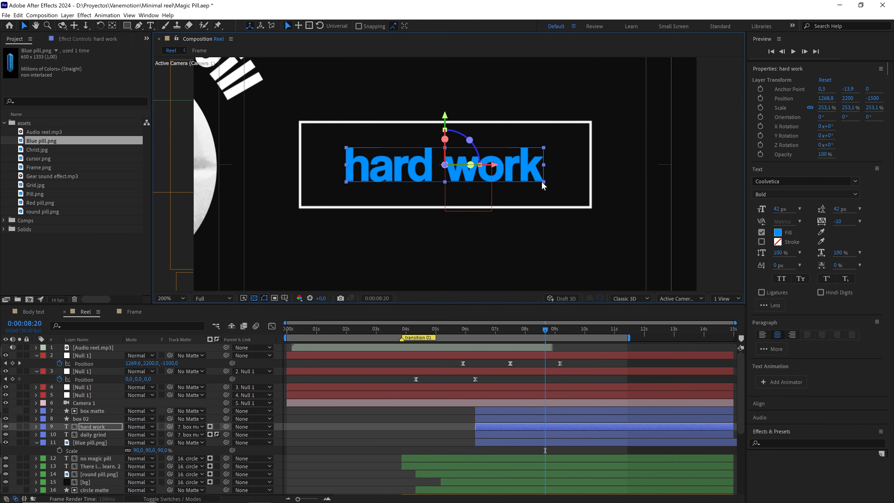
{"action": "key", "text": "comma"}
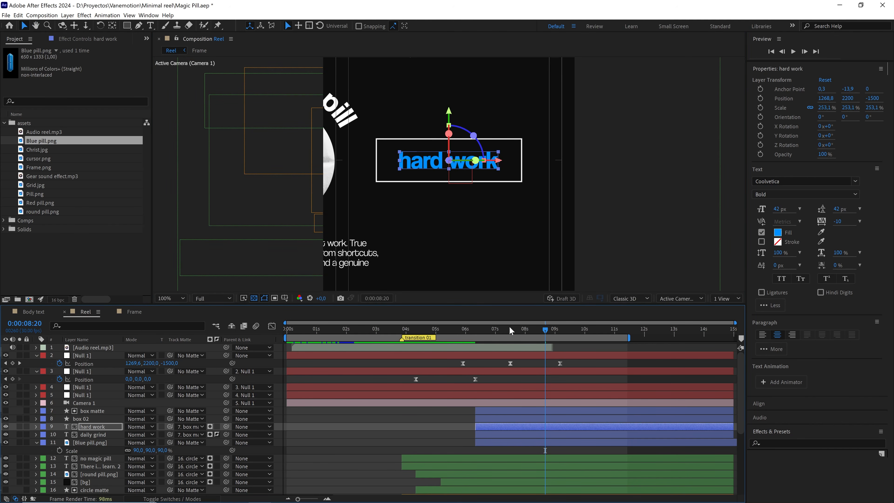
{"action": "left_click", "coordinate": [472, 334]}
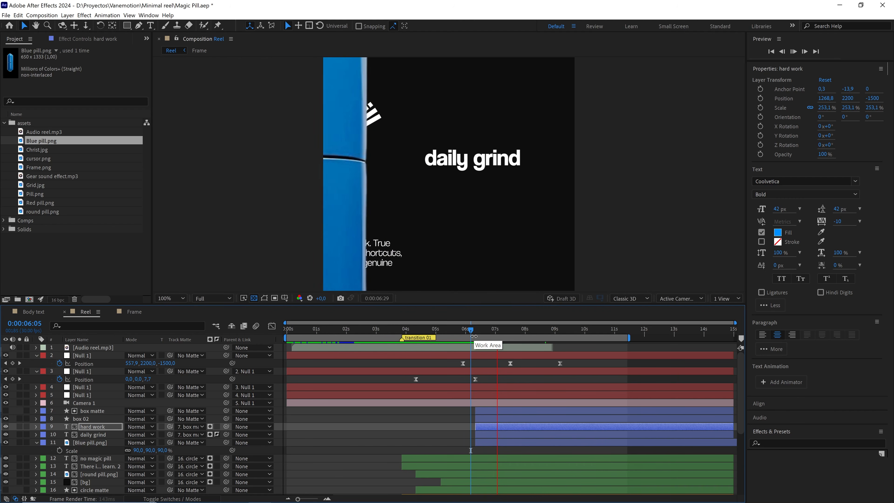
At the camera null's last position keyframe (0:00:09:05), duplicate the topmost null and remove the copy's position keyframes.
{"action": "left_click_drag", "start_coordinate": [475, 330], "coordinate": [561, 347]}
{"action": "left_click", "coordinate": [574, 365]}
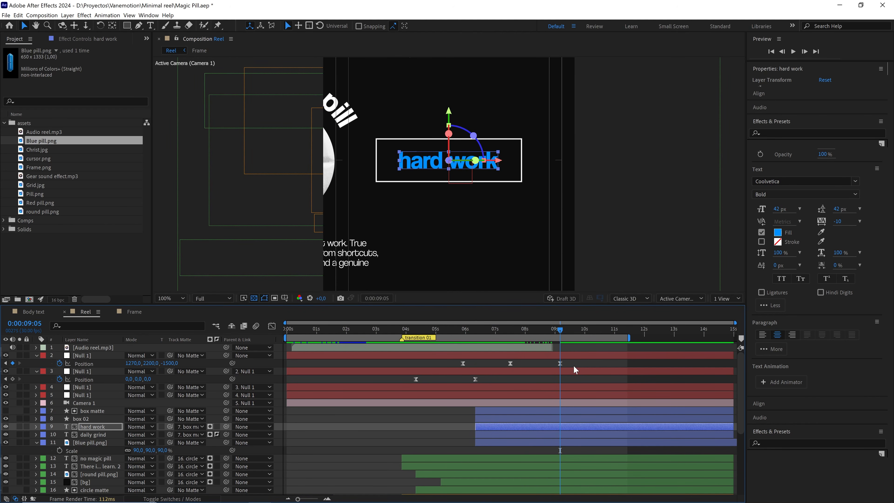
{"action": "left_click", "coordinate": [524, 355]}
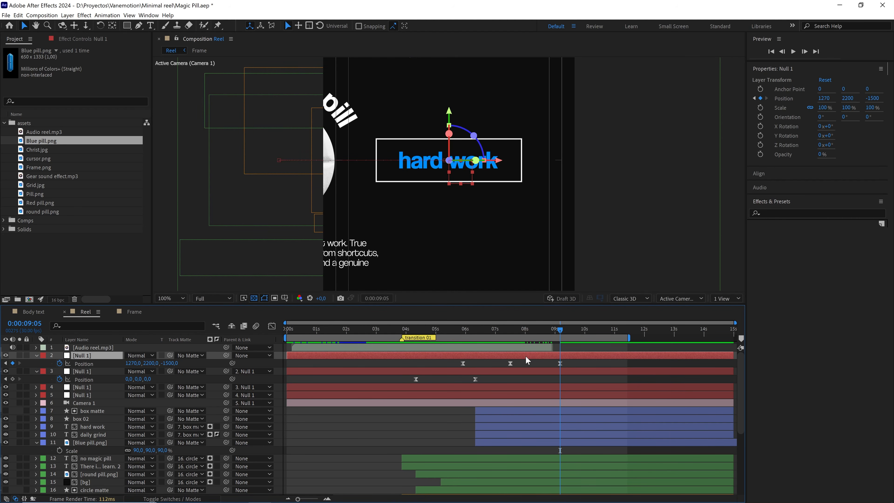
{"action": "key", "text": "ctrl+d"}
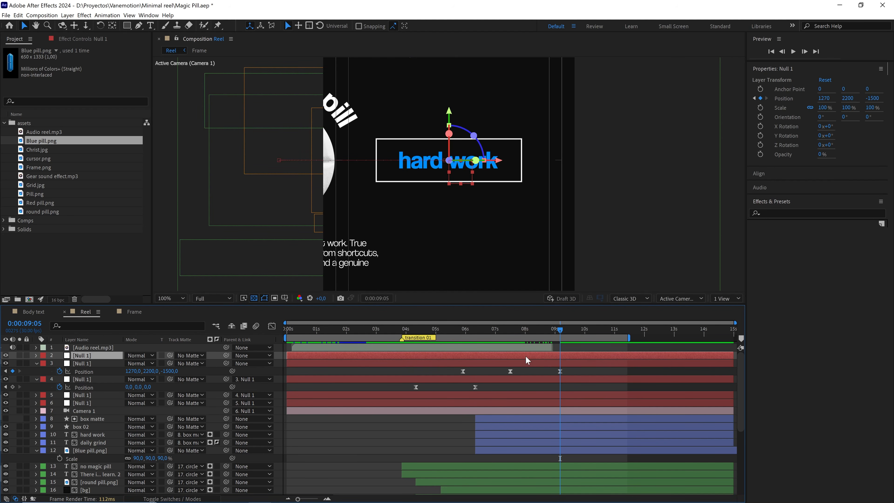
{"action": "key", "text": "p"}
{"action": "left_click", "coordinate": [60, 363]}
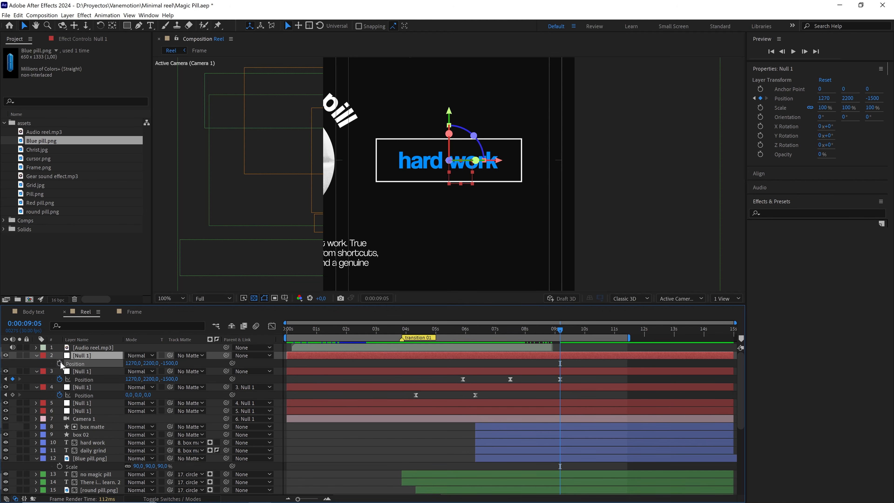
Set a position keyframe on the new null at the original's speed-graph peak (0:00:06:21) and parent the original null to the new one.
{"action": "left_click", "coordinate": [493, 331]}
{"action": "left_click_drag", "start_coordinate": [492, 333], "coordinate": [482, 335]}
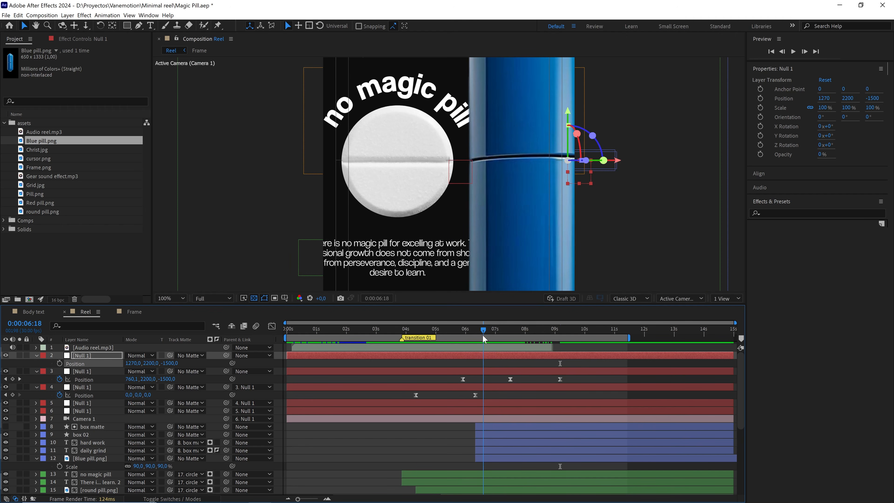
{"action": "left_click", "coordinate": [463, 379]}
{"action": "key", "text": "shift+F3"}
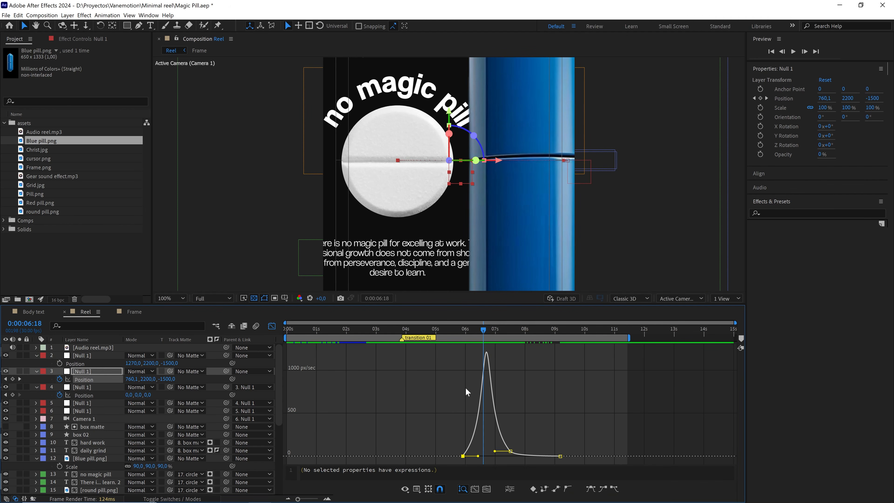
{"action": "scroll", "coordinate": [465, 387], "scroll_direction": "up", "scroll_amount": 3, "text": "alt"}
{"action": "left_click_drag", "start_coordinate": [504, 331], "coordinate": [509, 331]}
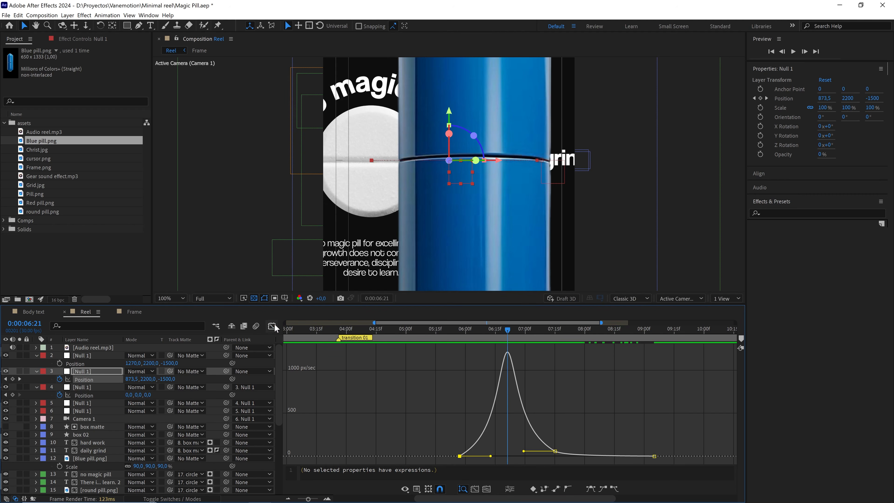
{"action": "left_click", "coordinate": [272, 326]}
{"action": "left_click", "coordinate": [494, 355]}
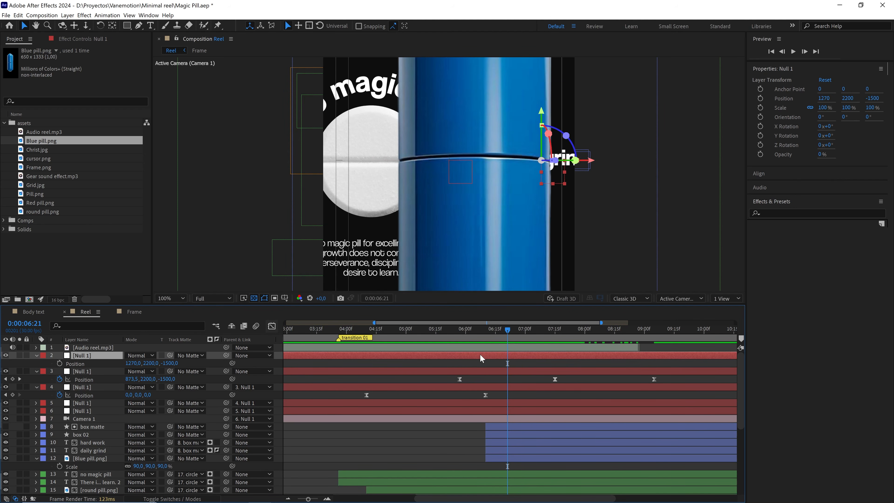
{"action": "left_click", "coordinate": [59, 363]}
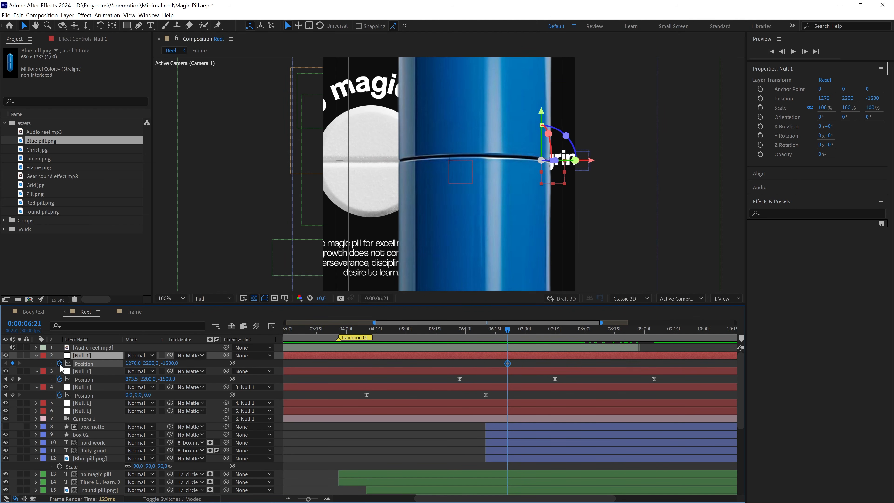
{"action": "left_click", "coordinate": [100, 371]}
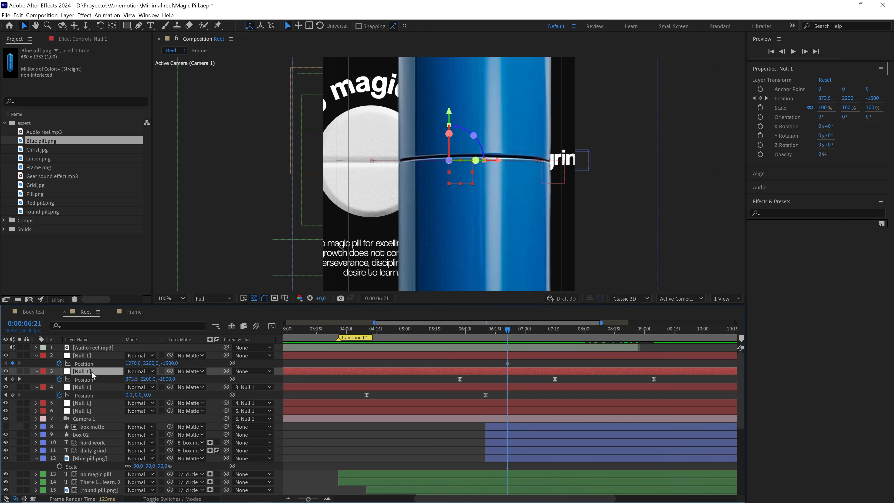
{"action": "left_click_drag", "start_coordinate": [227, 371], "coordinate": [91, 355]}
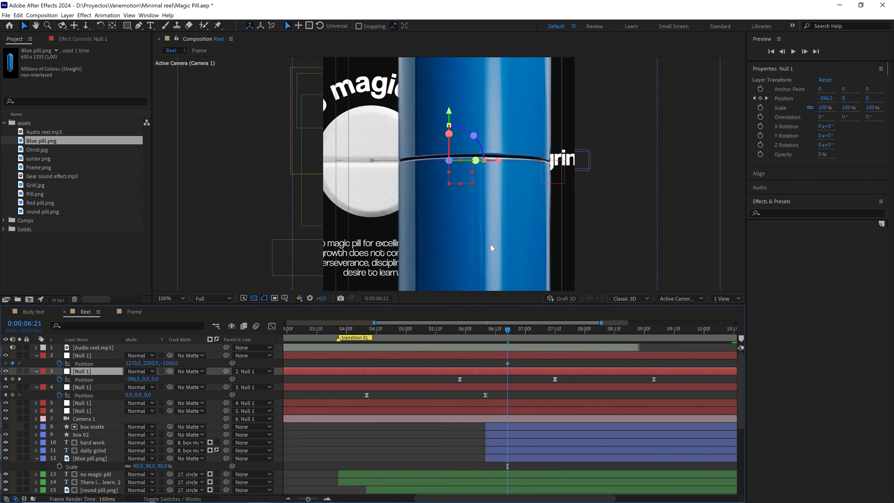
Keyframe the topmost null's Z position at -1250 at 0:00:11:00 to create a slow camera push-in.
{"action": "scroll", "coordinate": [490, 243], "scroll_direction": "down", "scroll_amount": 2}
{"action": "left_click", "coordinate": [470, 224]}
{"action": "key", "text": "h"}
{"action": "left_click_drag", "start_coordinate": [470, 225], "coordinate": [418, 207]}
{"action": "left_click_drag", "start_coordinate": [521, 330], "coordinate": [636, 335]}
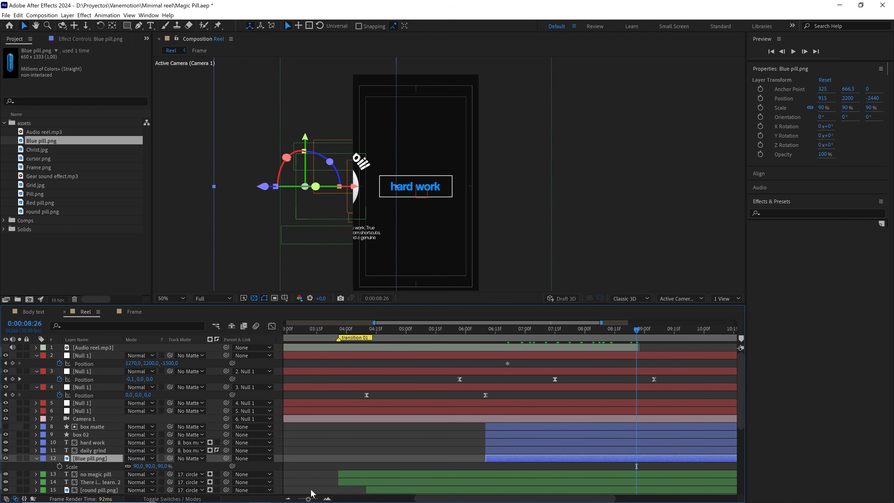
{"action": "left_click_drag", "start_coordinate": [310, 499], "coordinate": [306, 500]}
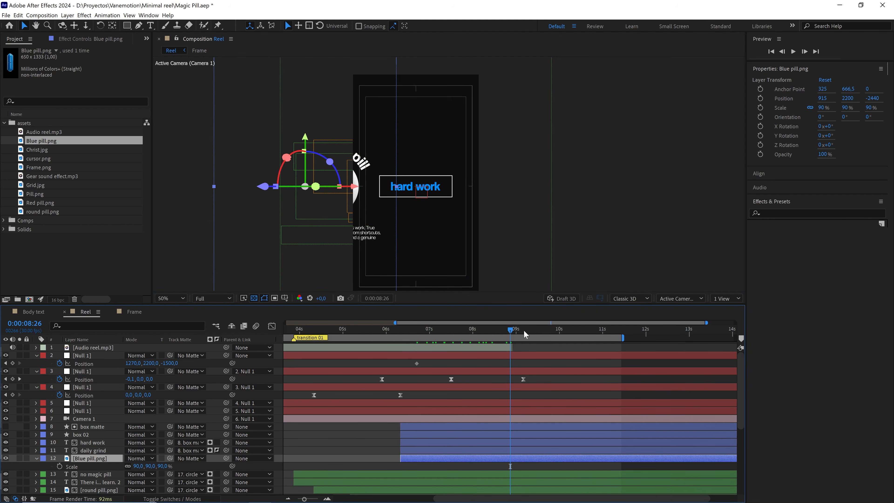
{"action": "left_click_drag", "start_coordinate": [524, 330], "coordinate": [604, 339]}
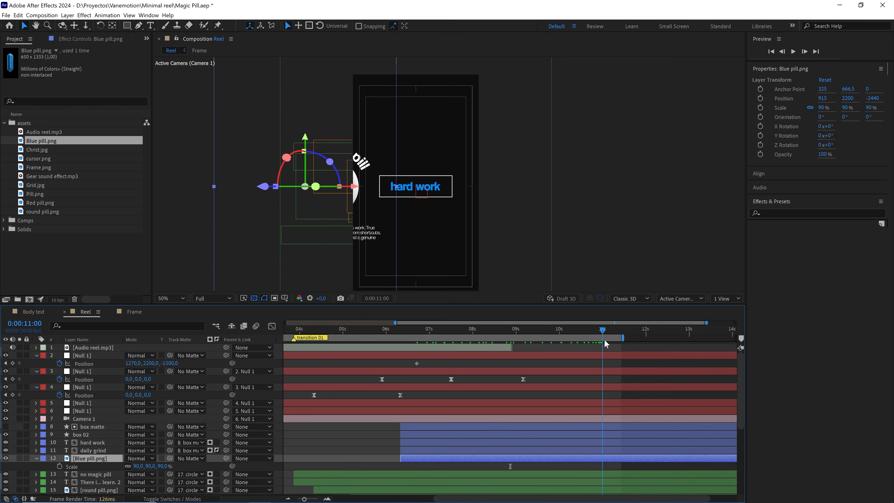
{"action": "left_click", "coordinate": [174, 363]}
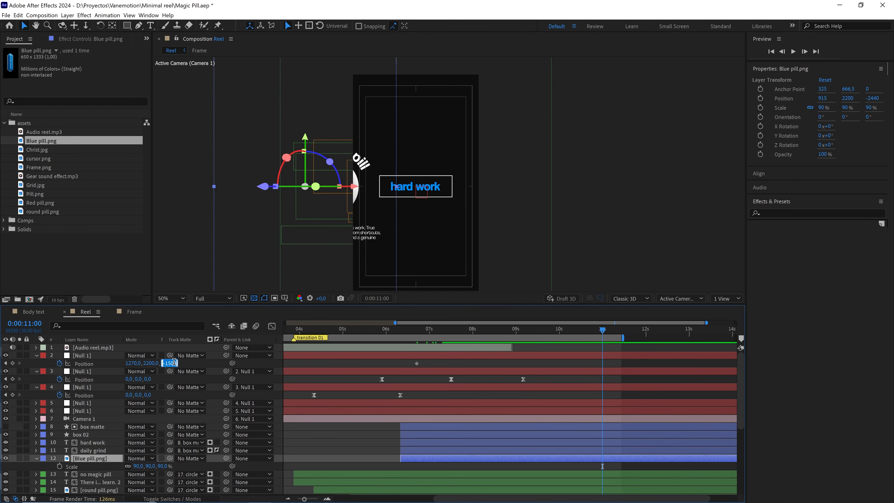
{"action": "type", "text": "-1"}
{"action": "left_click", "coordinate": [452, 204]}
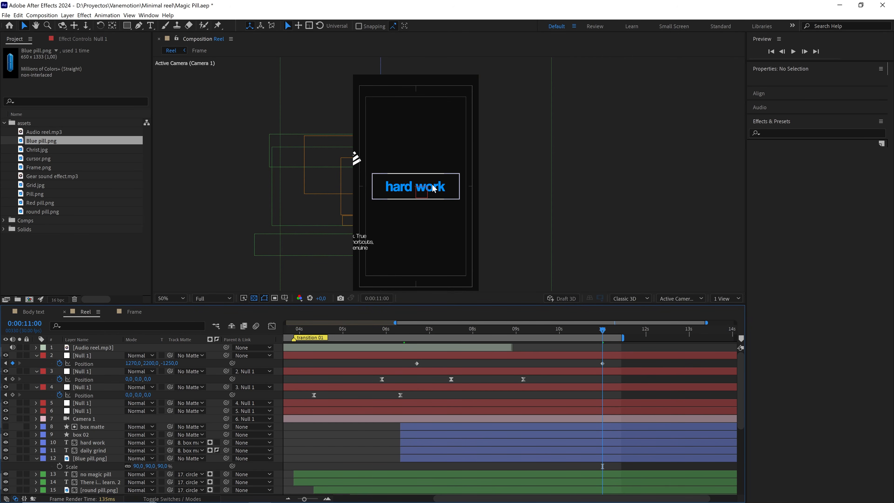
Check the topmost null's two position keyframes and preview the push-in from 0:00:06:14.
{"action": "left_click_drag", "start_coordinate": [592, 362], "coordinate": [417, 364]}
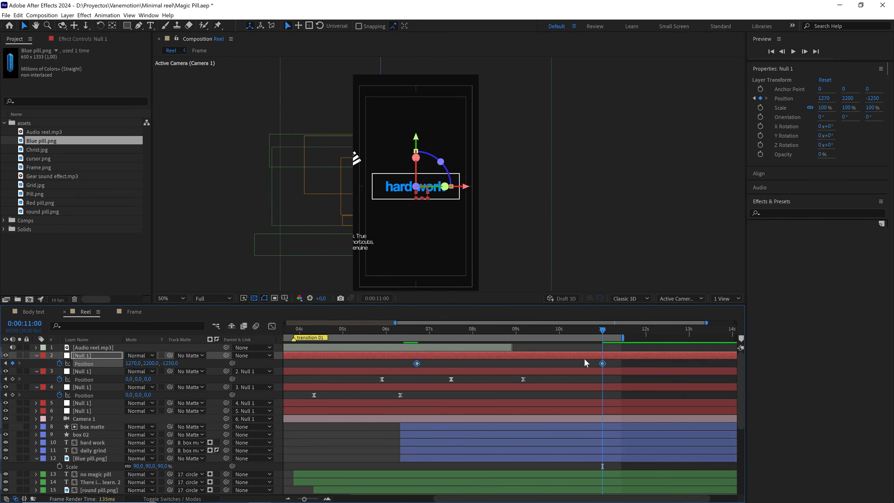
{"action": "left_click", "coordinate": [615, 361]}
{"action": "left_click", "coordinate": [602, 363]}
{"action": "left_click_drag", "start_coordinate": [603, 330], "coordinate": [406, 330]}
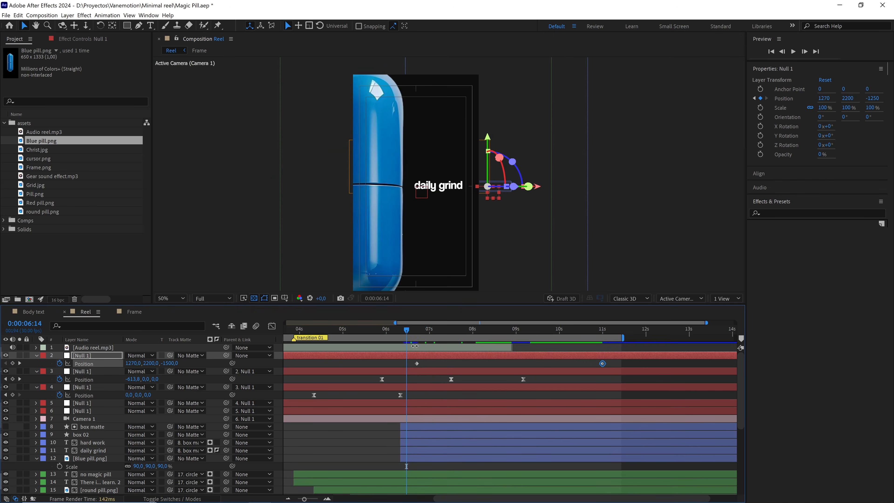
{"action": "left_click", "coordinate": [432, 365]}
{"action": "key", "text": "space"}
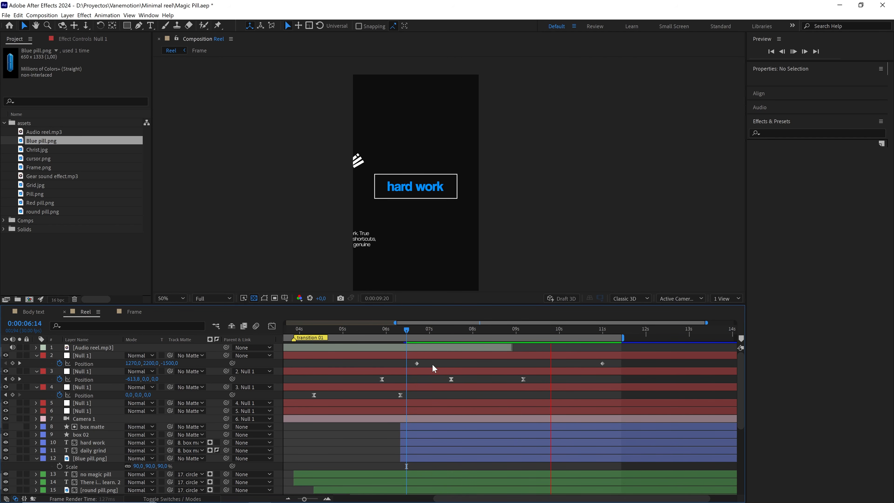
{"action": "key", "text": "space"}
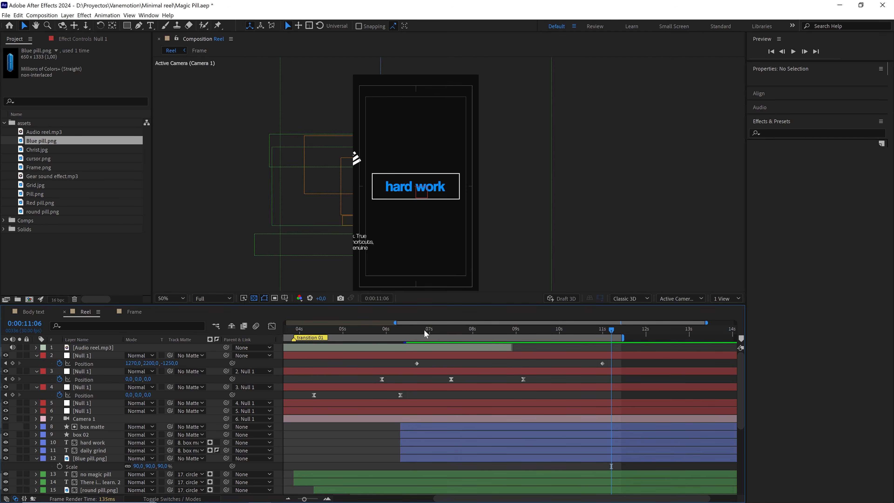
Replay the "daily grind" to "hard work" transition with the push-in from 0:00:06:21 and 0:00:07:01.
{"action": "left_click_drag", "start_coordinate": [425, 330], "coordinate": [417, 332]}
{"action": "key", "text": "space"}
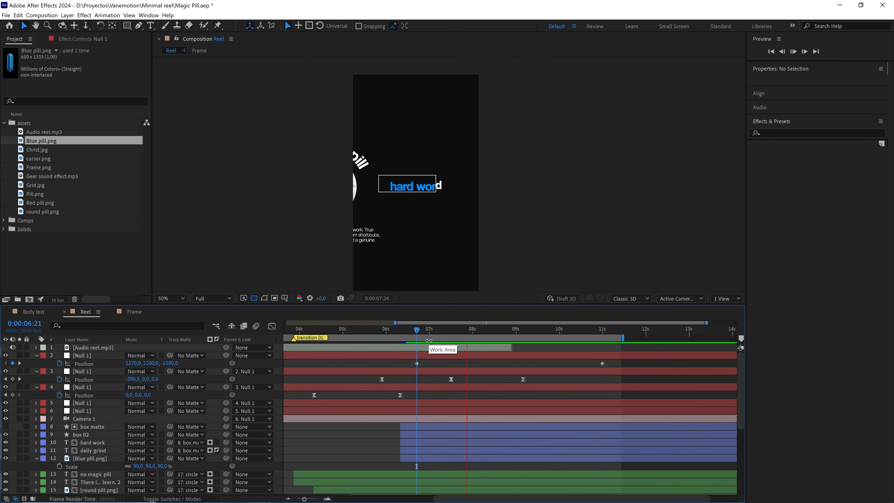
{"action": "key", "text": "space"}
{"action": "key", "text": "space"}
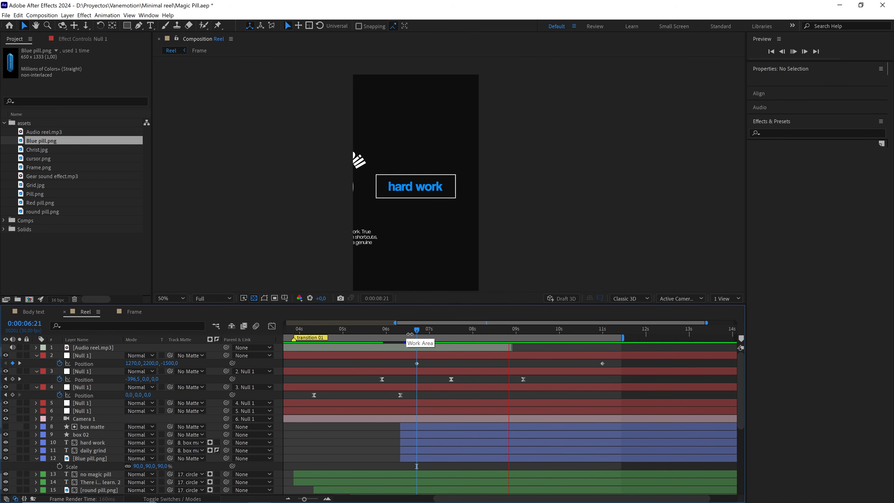
{"action": "key", "text": "space"}
{"action": "scroll", "coordinate": [436, 208], "scroll_direction": "up", "scroll_amount": 2}
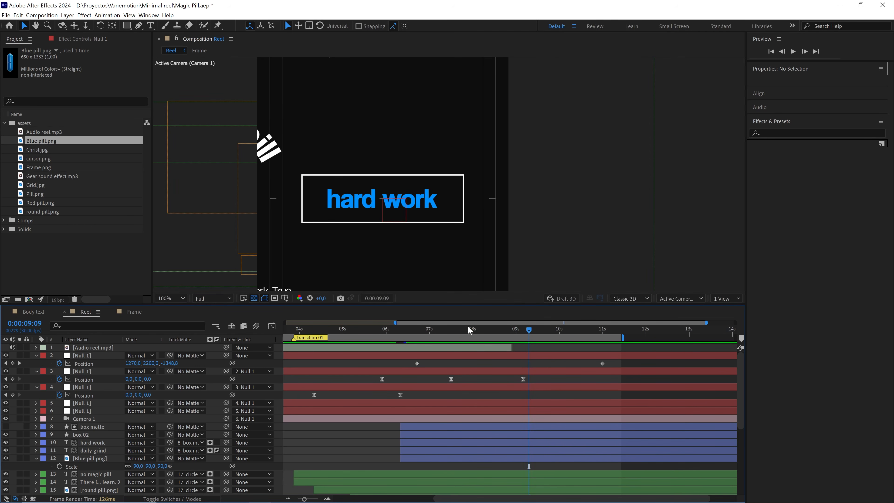
{"action": "left_click", "coordinate": [432, 330]}
{"action": "scroll", "coordinate": [468, 252], "scroll_direction": "down", "scroll_amount": 2}
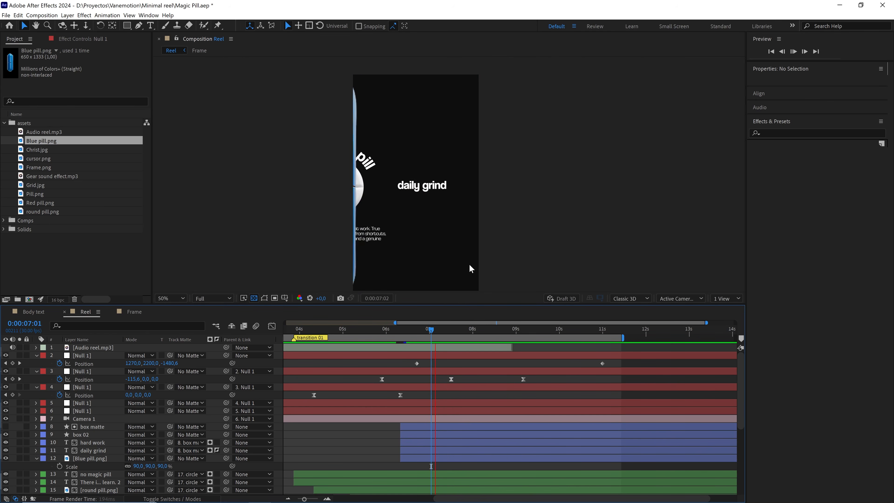
{"action": "left_click", "coordinate": [434, 328]}
At 0:00:06:20, link the Blue pill.png layer's Z Rotation by expression to the X position of the null in layer 3, Null 2.
{"action": "left_click_drag", "start_coordinate": [430, 329], "coordinate": [412, 326]}
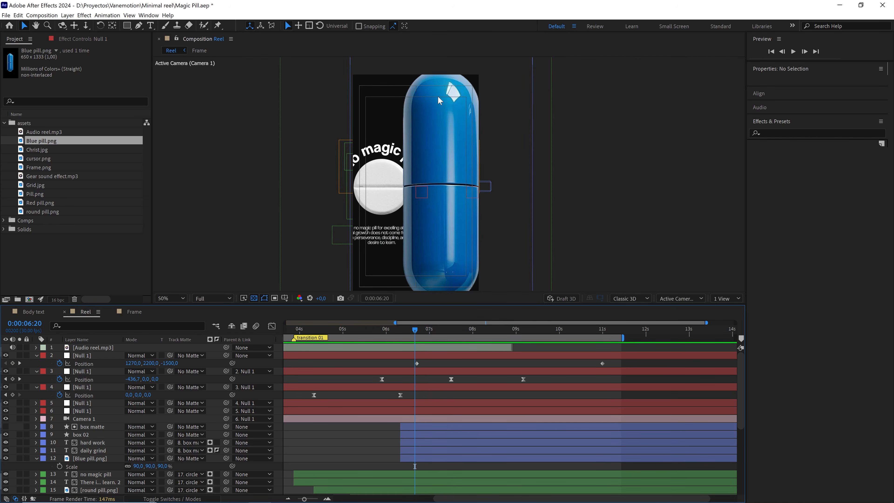
{"action": "key", "text": "comma"}
{"action": "key", "text": "comma"}
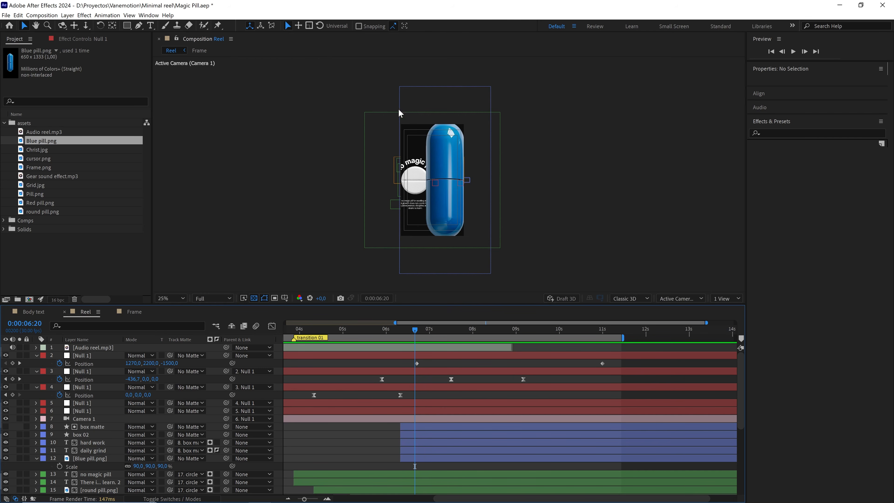
{"action": "left_click", "coordinate": [426, 99]}
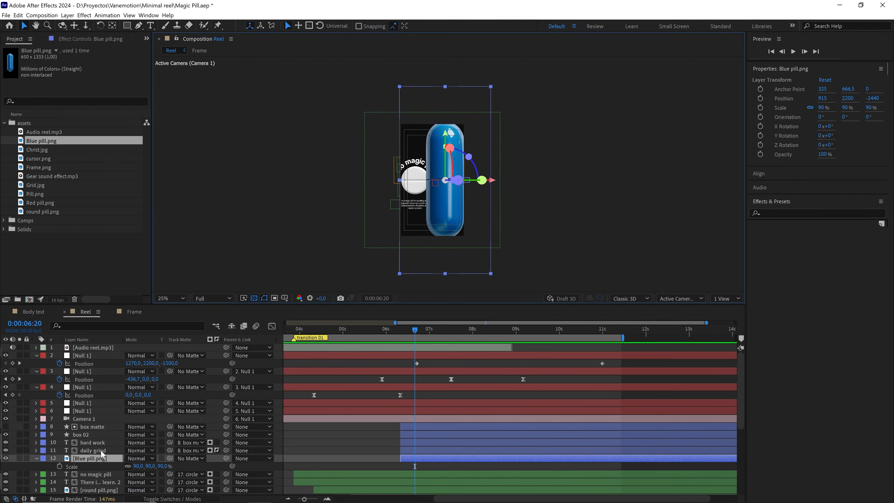
{"action": "key", "text": "r"}
{"action": "scroll", "coordinate": [159, 472], "scroll_direction": "down", "scroll_amount": 1}
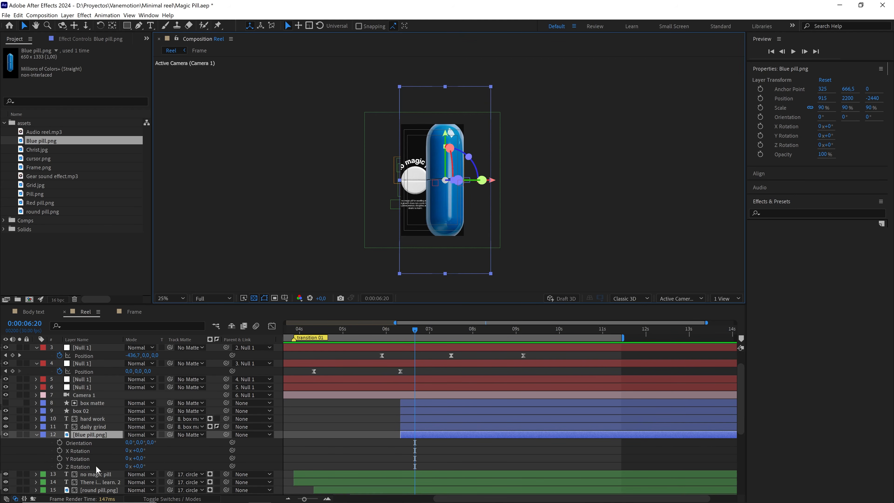
{"action": "left_click", "coordinate": [105, 463]}
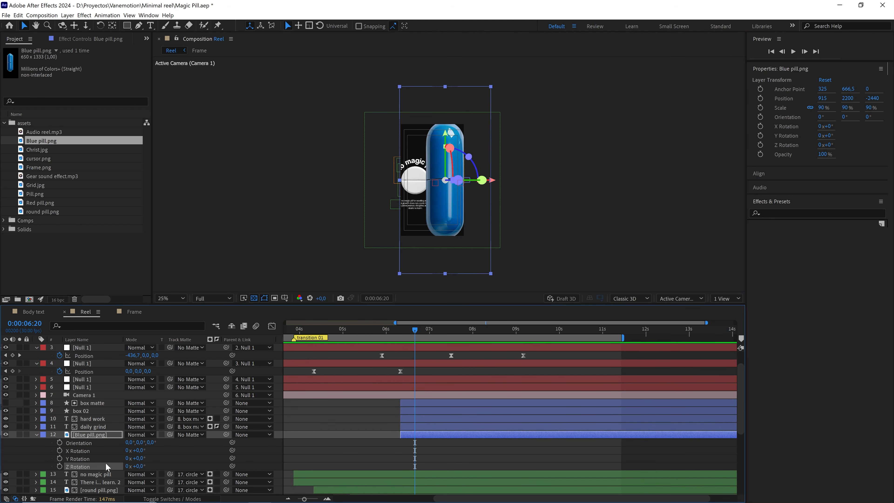
{"action": "left_click_drag", "start_coordinate": [232, 466], "coordinate": [93, 383]}
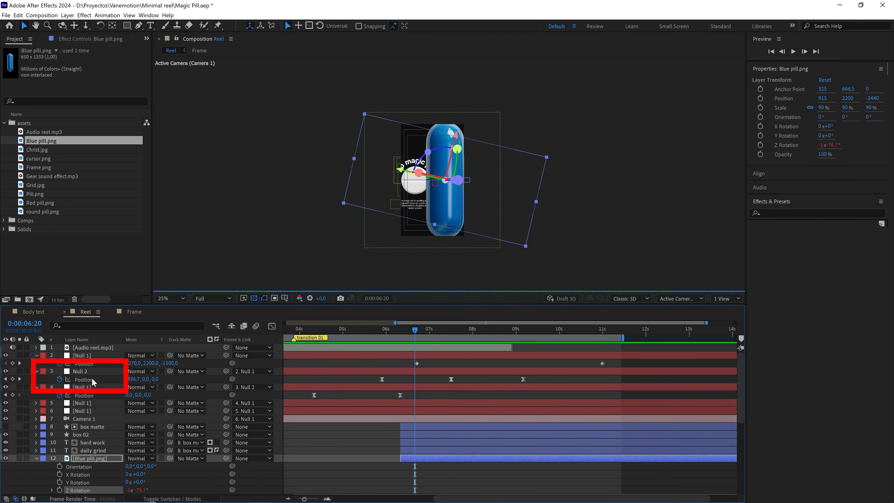
Preview the blue pill's linked rotation from 0:00:06:09.
{"action": "left_click", "coordinate": [408, 381]}
{"action": "left_click_drag", "start_coordinate": [408, 331], "coordinate": [398, 331]}
{"action": "key", "text": "space"}
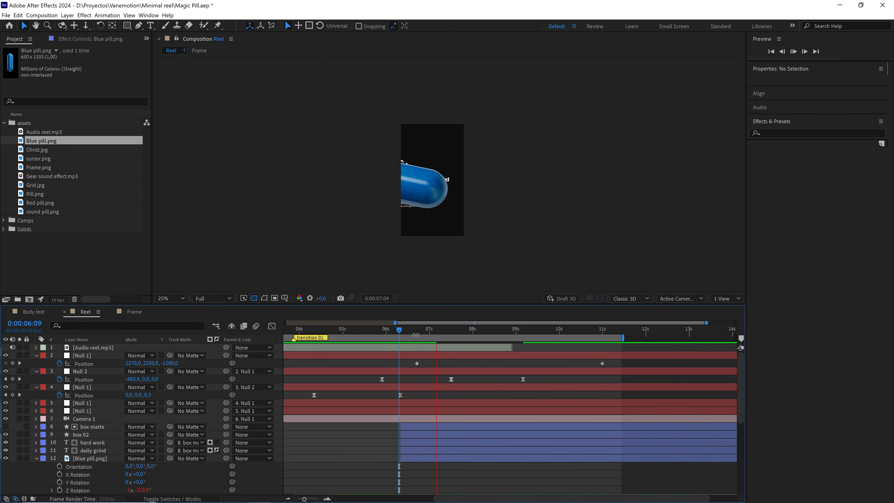
{"action": "key", "text": "space"}
{"action": "key", "text": "period"}
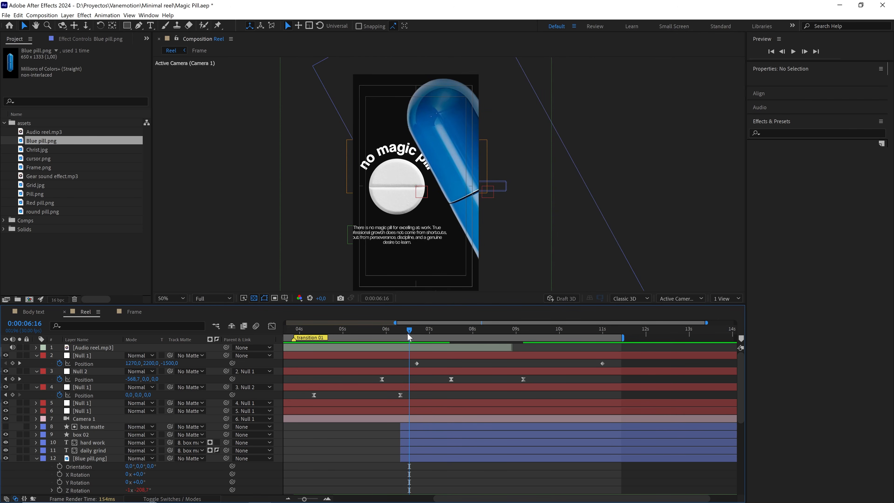
Compare the pill's spin with Null 2's position speed graph, playing back from 0:00:06:20 and 0:00:05:27.
{"action": "left_click_drag", "start_coordinate": [409, 333], "coordinate": [414, 333]}
{"action": "left_click_drag", "start_coordinate": [375, 378], "coordinate": [375, 380]}
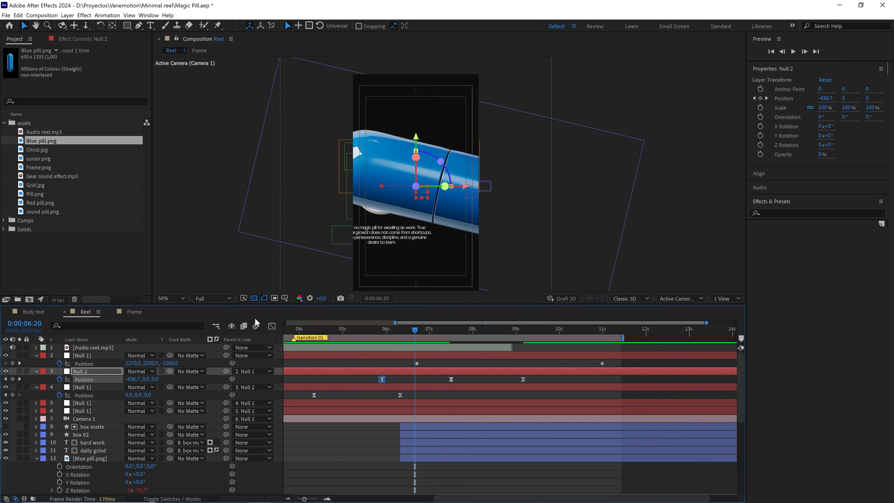
{"action": "left_click", "coordinate": [272, 328]}
{"action": "left_click_drag", "start_coordinate": [416, 329], "coordinate": [415, 330]}
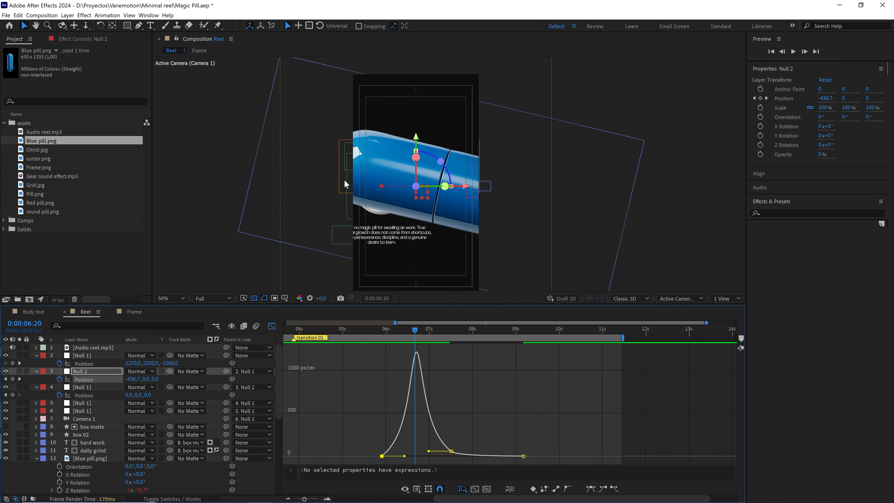
{"action": "key", "text": "space"}
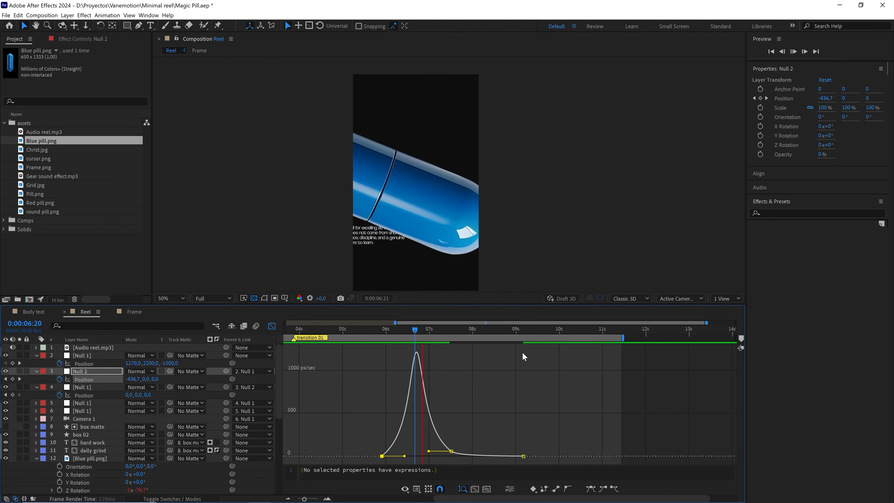
{"action": "left_click", "coordinate": [382, 331]}
{"action": "key", "text": "space"}
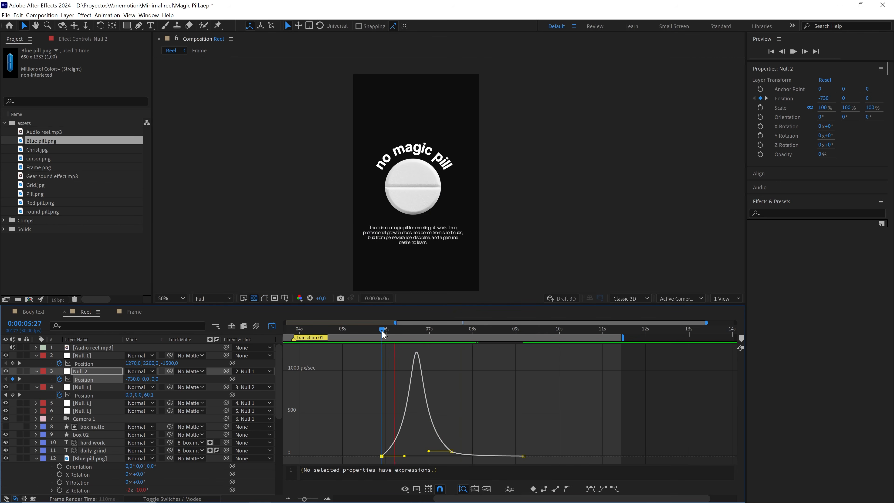
{"action": "key", "text": "space"}
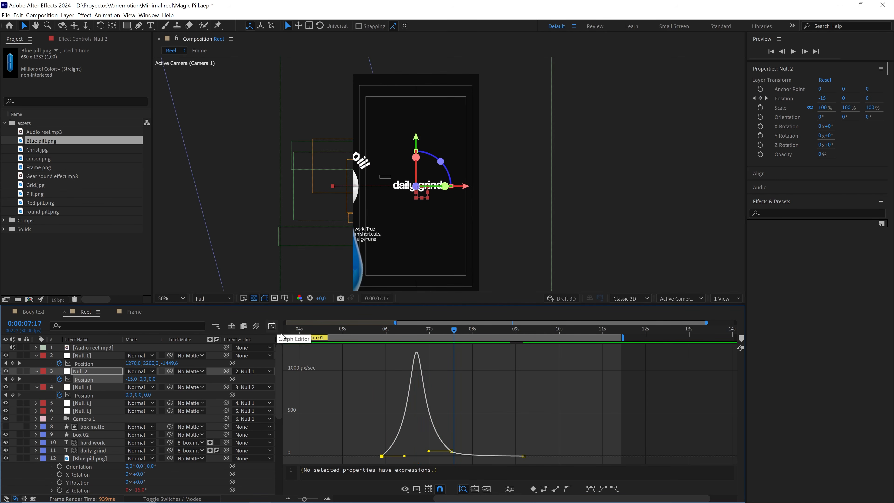
{"action": "left_click", "coordinate": [272, 326]}
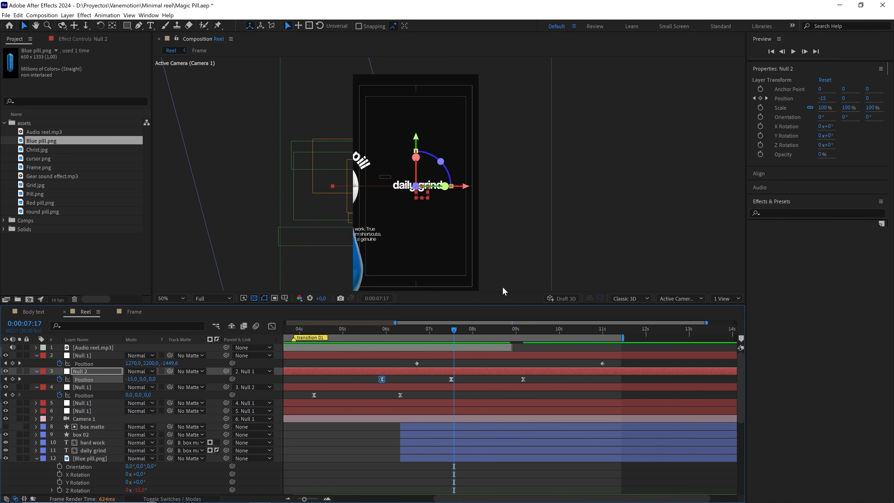
Divide the blue pill's Z Rotation expression by 4: thisComp.layer("Null 2").transform.position[0]/4.
{"action": "left_click", "coordinate": [106, 459]}
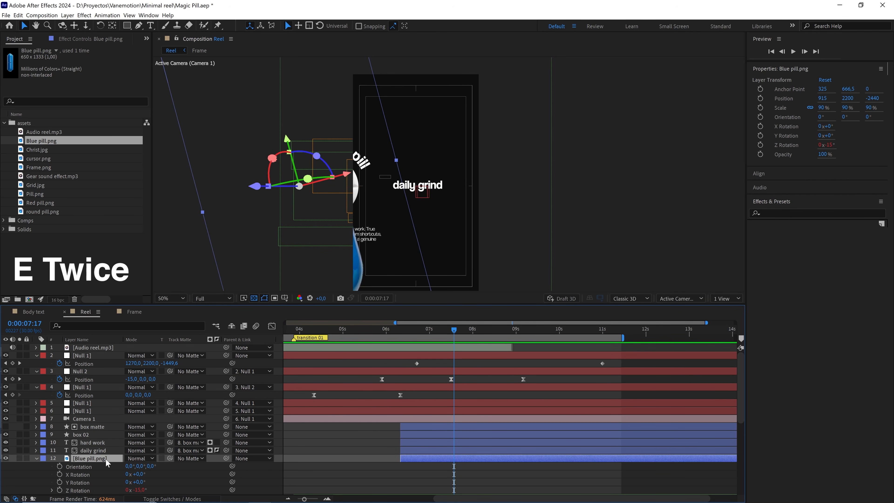
{"action": "key", "text": "e"}
{"action": "key", "text": "e"}
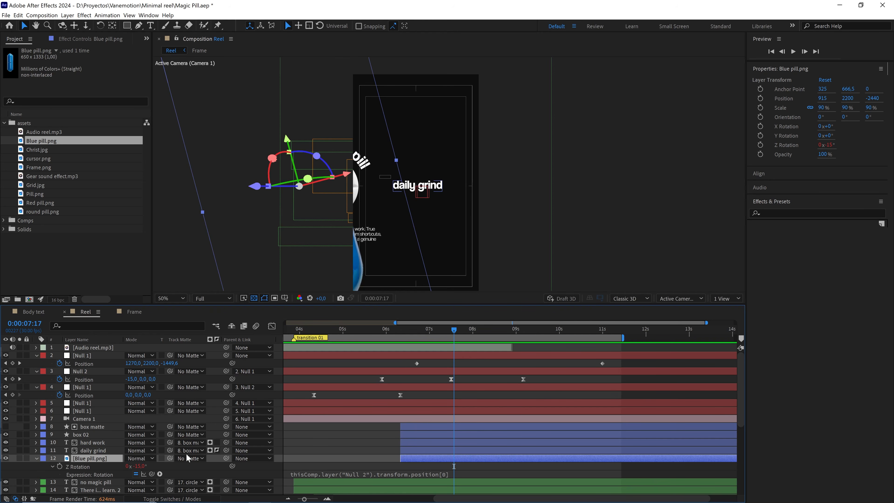
{"action": "left_click", "coordinate": [467, 477]}
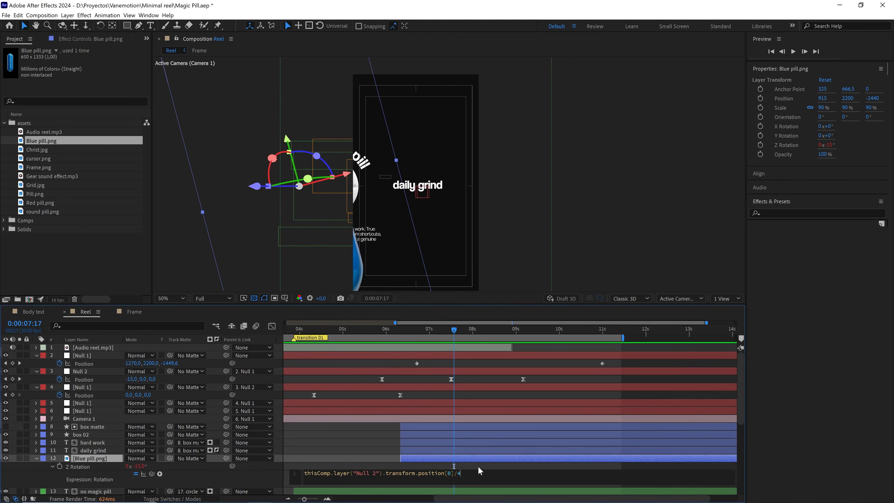
{"action": "left_click", "coordinate": [458, 393]}
Preview the blue pill's slowed rotation from 0:00:06:12.
{"action": "left_click_drag", "start_coordinate": [456, 335], "coordinate": [407, 336]}
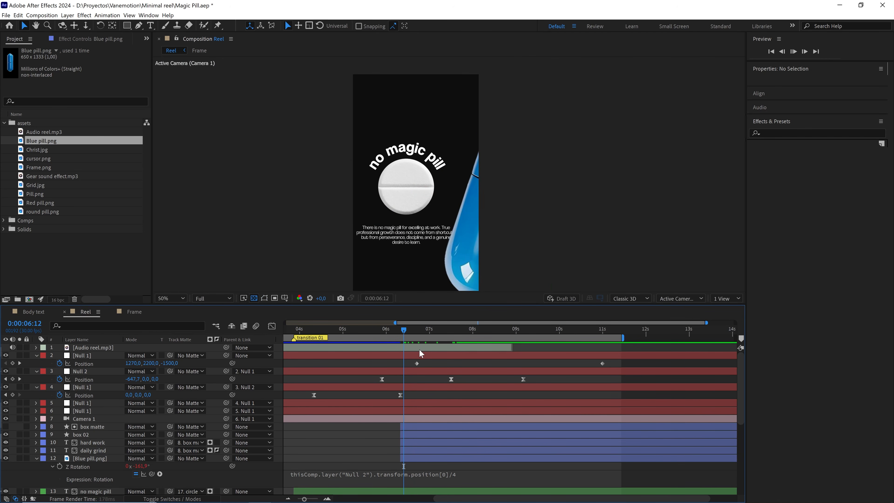
{"action": "key", "text": "space"}
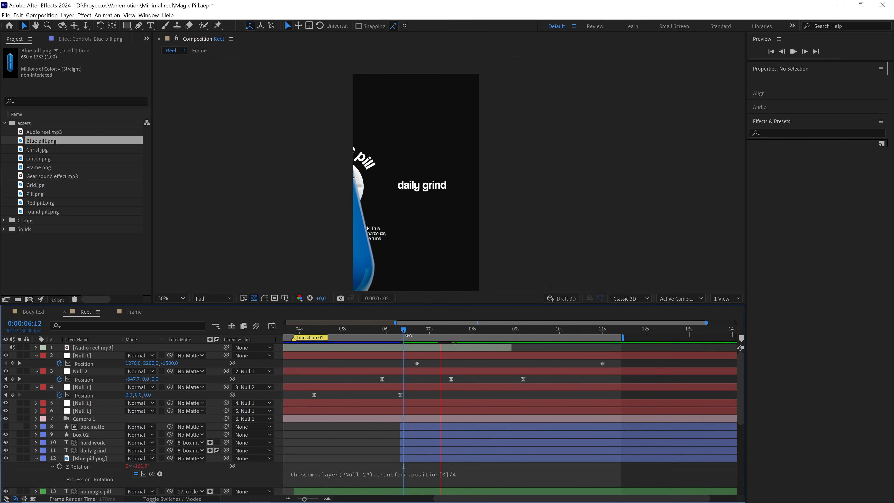
{"action": "key", "text": "space"}
Set the preview resolution to Quarter and replay the pill transition from 0:00:06:05 and 0:00:06:08.
{"action": "left_click", "coordinate": [213, 298]}
{"action": "left_click", "coordinate": [218, 354]}
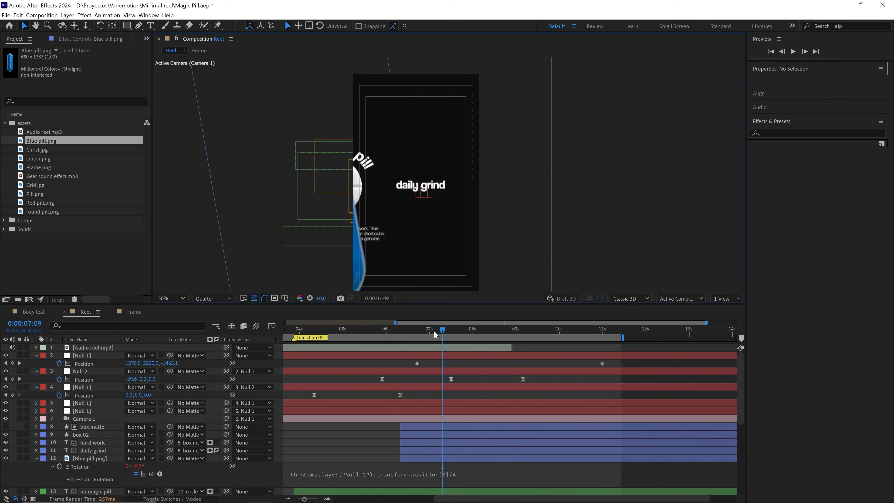
{"action": "left_click", "coordinate": [394, 333]}
{"action": "key", "text": "space"}
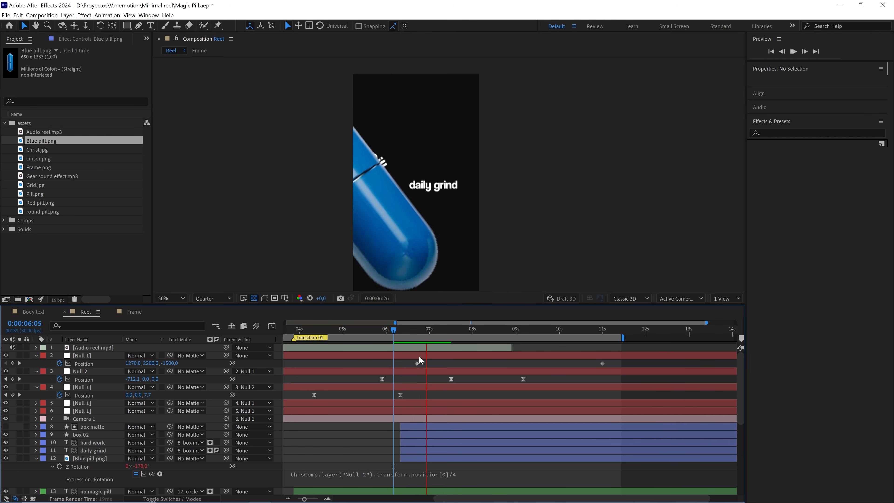
{"action": "left_click", "coordinate": [399, 333]}
{"action": "key", "text": "space"}
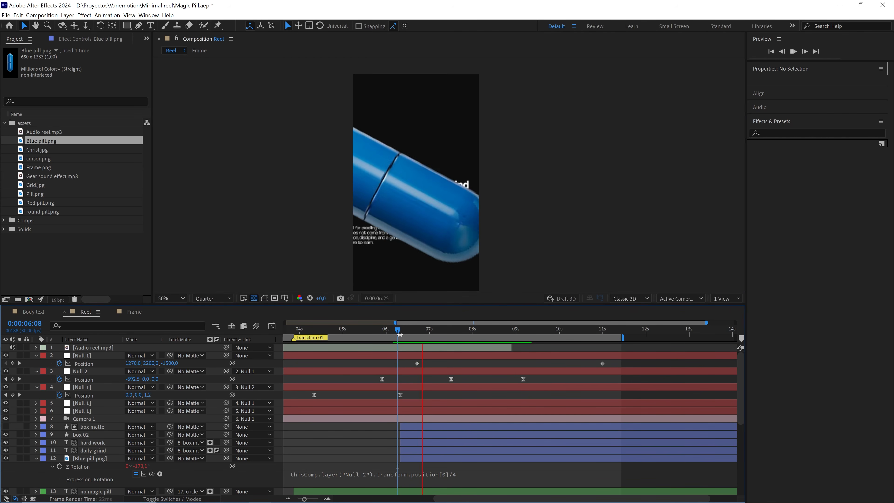
Replay the blue pill transition from 0:00:06:08 and park the playhead at 0:00:06:10.
{"action": "key", "text": "space"}
{"action": "key", "text": "space"}
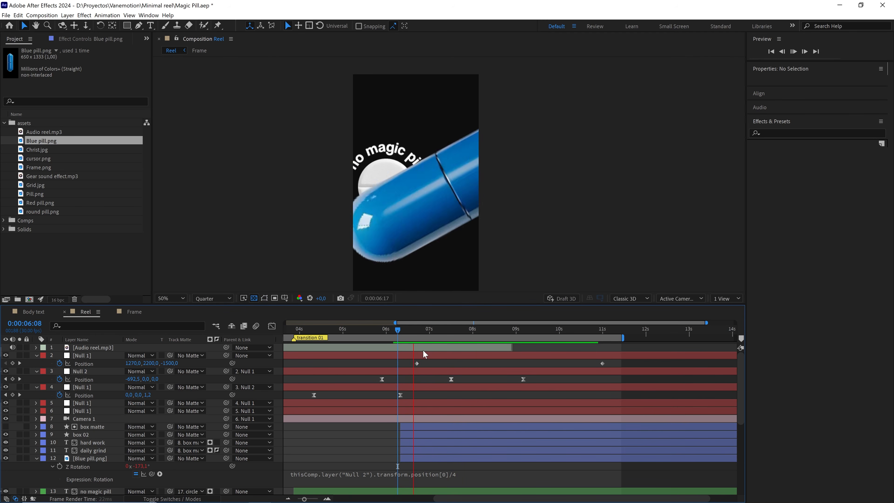
{"action": "left_click", "coordinate": [400, 329]}
{"action": "left_click", "coordinate": [401, 329]}
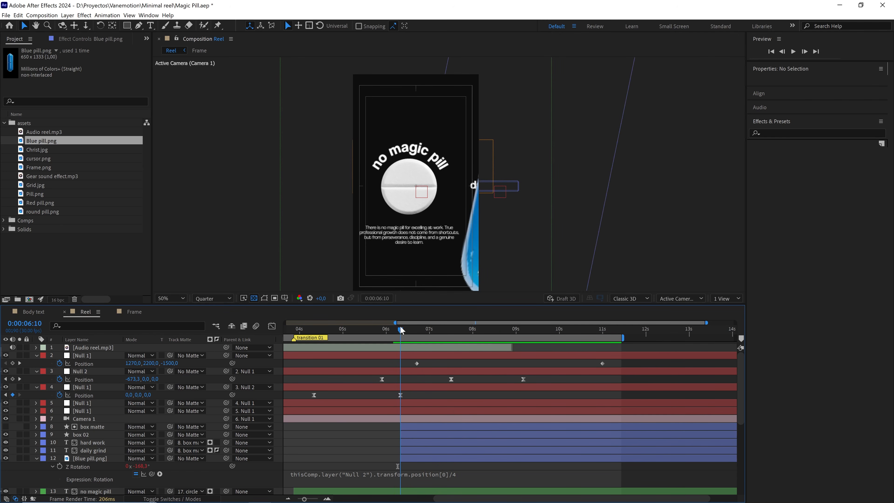
{"action": "left_click_drag", "start_coordinate": [400, 327], "coordinate": [401, 330]}
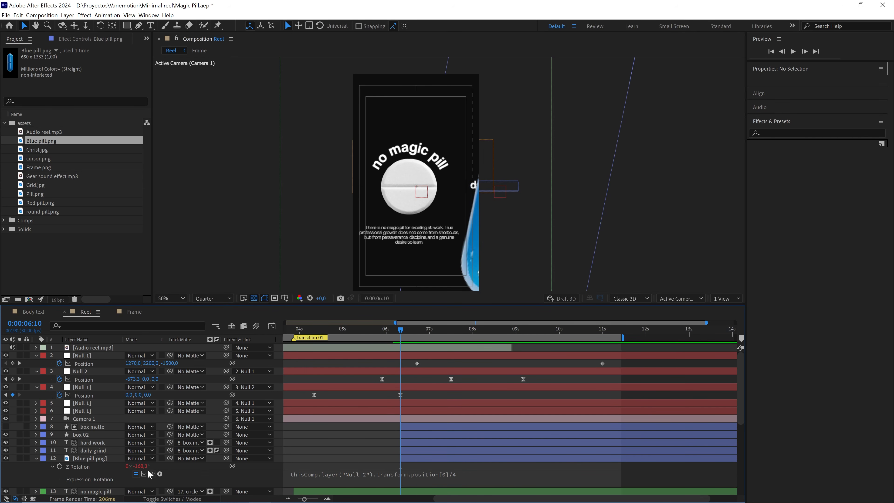
Append +value to the blue pill's Z Rotation expression: thisComp.layer("Null 2").transform.position[0]/4+value.
{"action": "left_click_drag", "start_coordinate": [145, 467], "coordinate": [149, 466]}
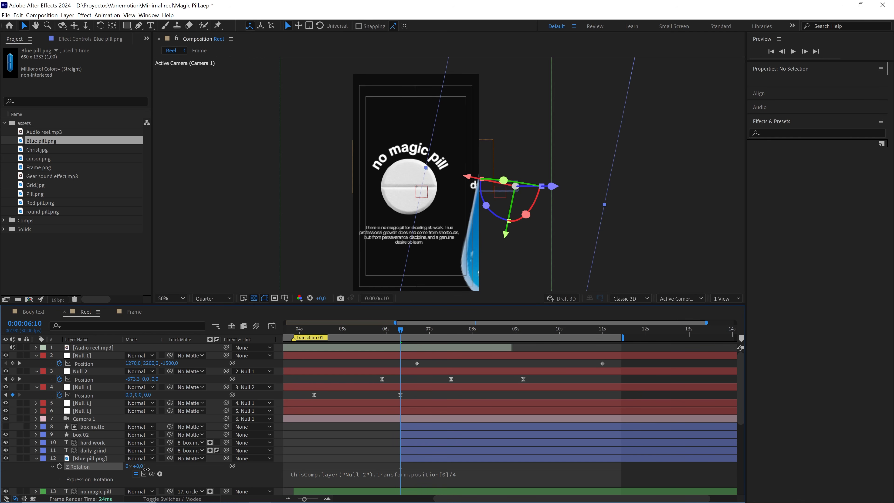
{"action": "left_click", "coordinate": [413, 467]}
{"action": "left_click", "coordinate": [482, 479]}
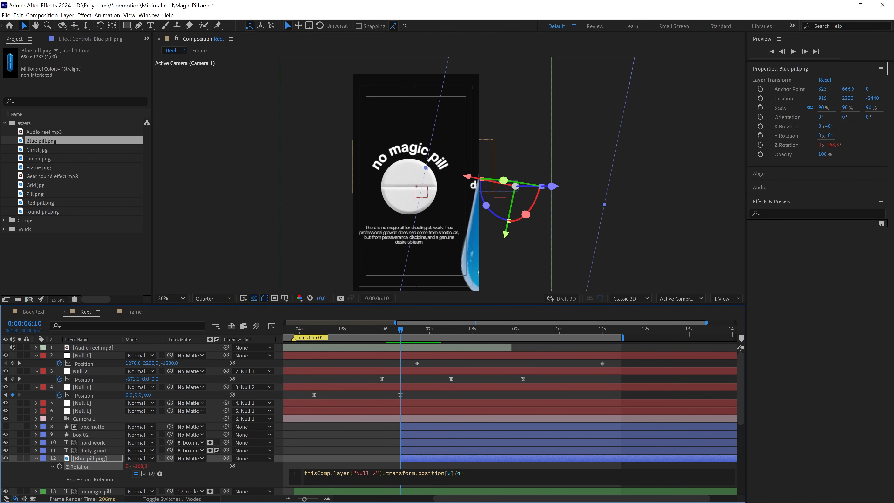
{"action": "type", "text": "+va"}
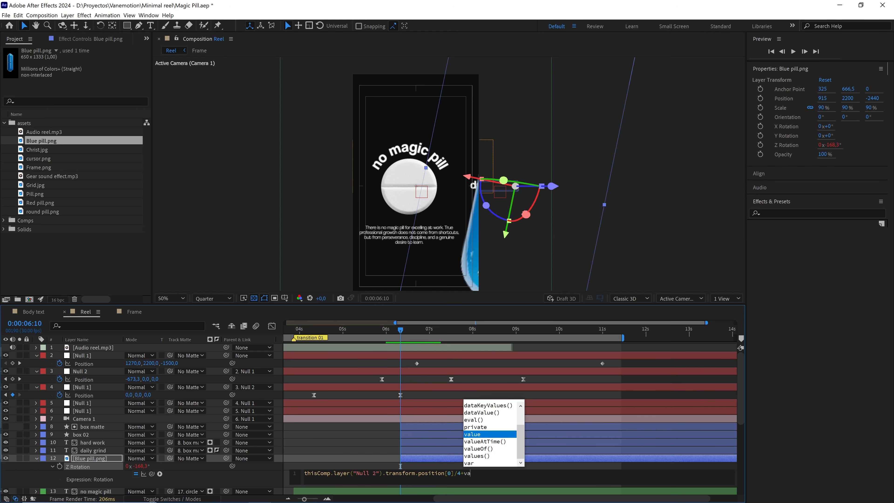
{"action": "key", "text": "Return"}
{"action": "left_click", "coordinate": [444, 465]}
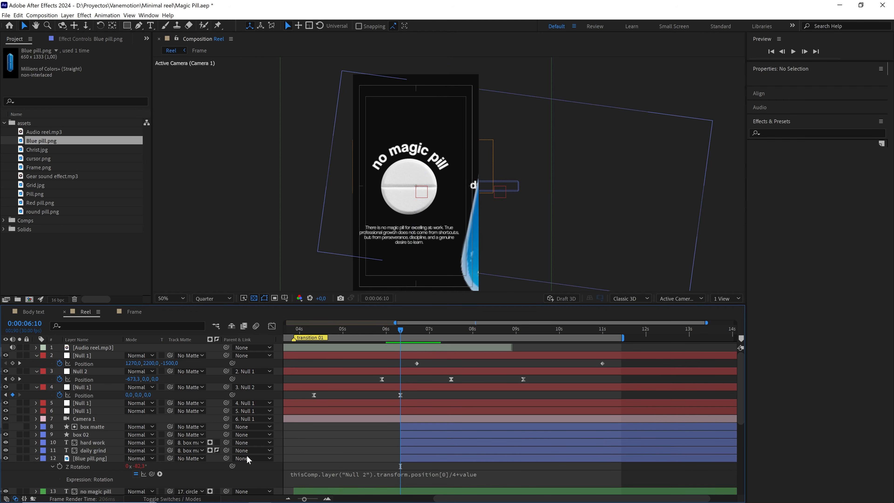
Lower the blue pill's Z Rotation to about -193.5° at 0:00:05:21 and preview the spin from 0:00:05:21, 0:00:06:01 and 0:00:06:04.
{"action": "left_click_drag", "start_coordinate": [142, 469], "coordinate": [103, 475]}
{"action": "left_click_drag", "start_coordinate": [408, 331], "coordinate": [370, 338]}
{"action": "key", "text": "space"}
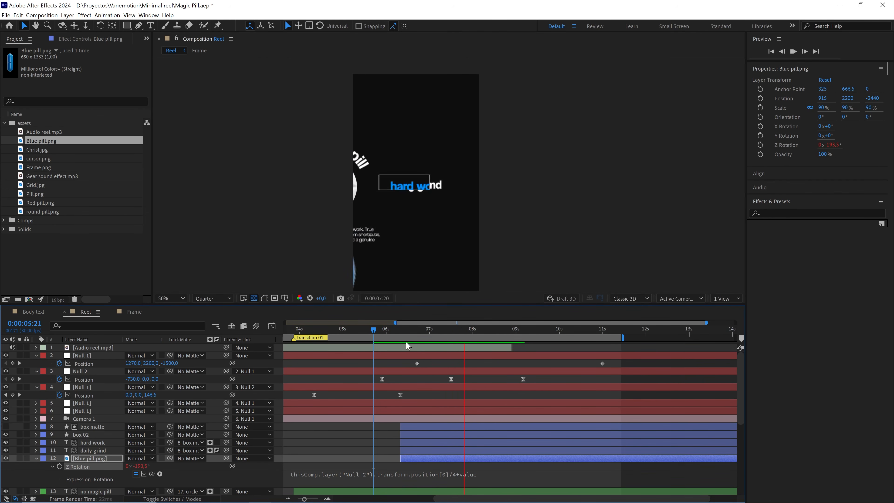
{"action": "left_click", "coordinate": [388, 329]}
{"action": "key", "text": "space"}
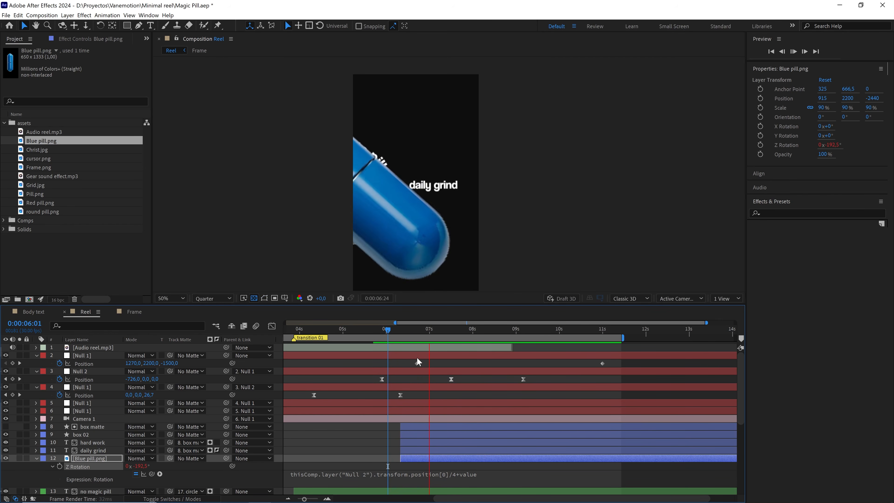
{"action": "left_click", "coordinate": [391, 329]}
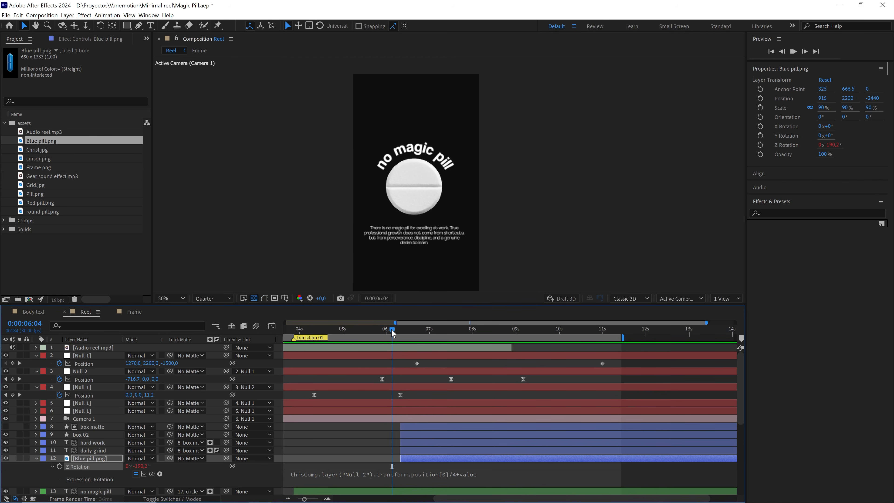
{"action": "key", "text": "space"}
Change the divisor in the blue pill's Z Rotation expression to 5 and preview the spin from 0:00:06:08.
{"action": "left_click_drag", "start_coordinate": [392, 330], "coordinate": [412, 334]}
{"action": "left_click", "coordinate": [455, 476]}
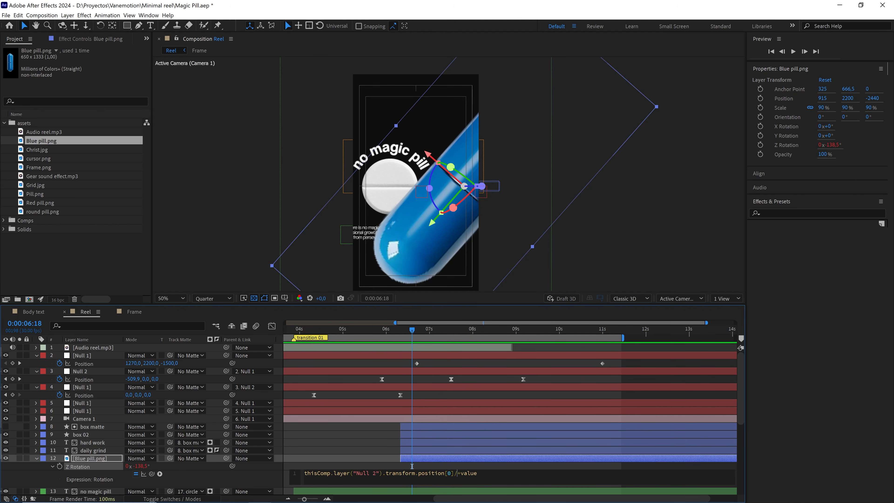
{"action": "left_click", "coordinate": [462, 467]}
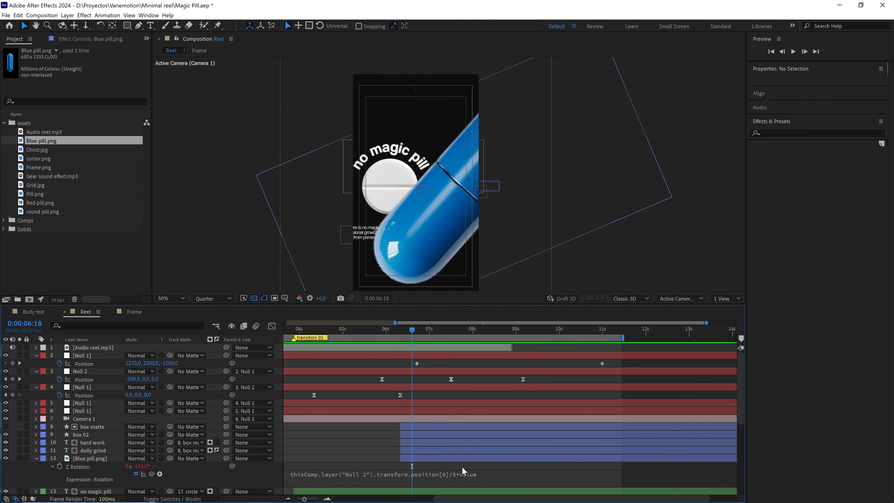
{"action": "left_click_drag", "start_coordinate": [412, 330], "coordinate": [397, 334]}
{"action": "key", "text": "space"}
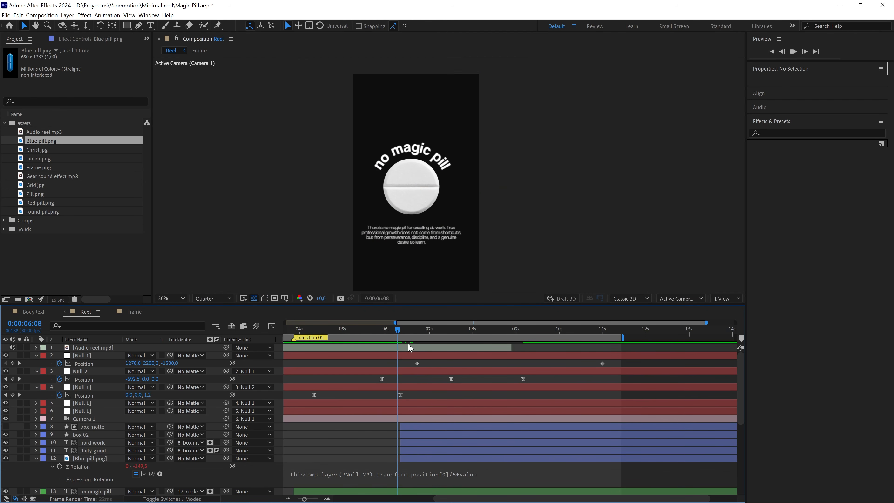
{"action": "key", "text": "space"}
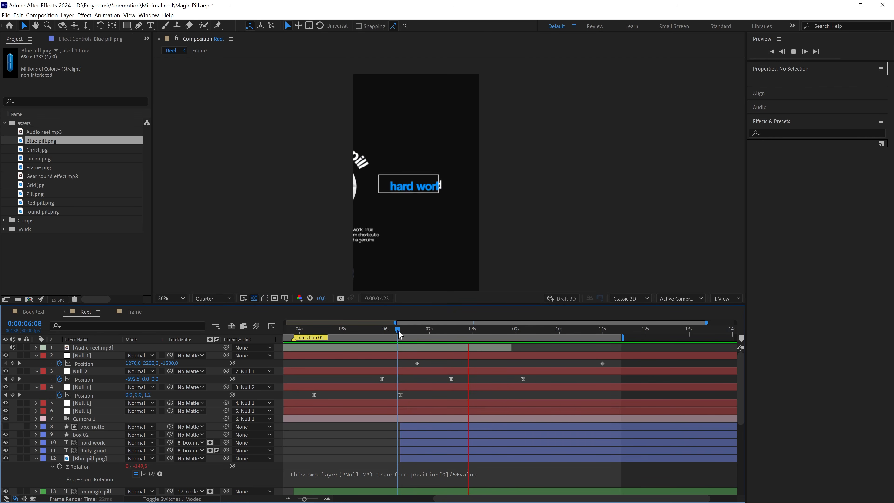
Extend the start of the blue pill layer back to 0:00:05:27, at Null 2's first position keyframe.
{"action": "mouse_move", "coordinate": [398, 331]}
{"action": "left_mouse_down"}
{"action": "mouse_move", "coordinate": [461, 331]}
{"action": "mouse_move", "coordinate": [394, 336]}
{"action": "left_mouse_up"}
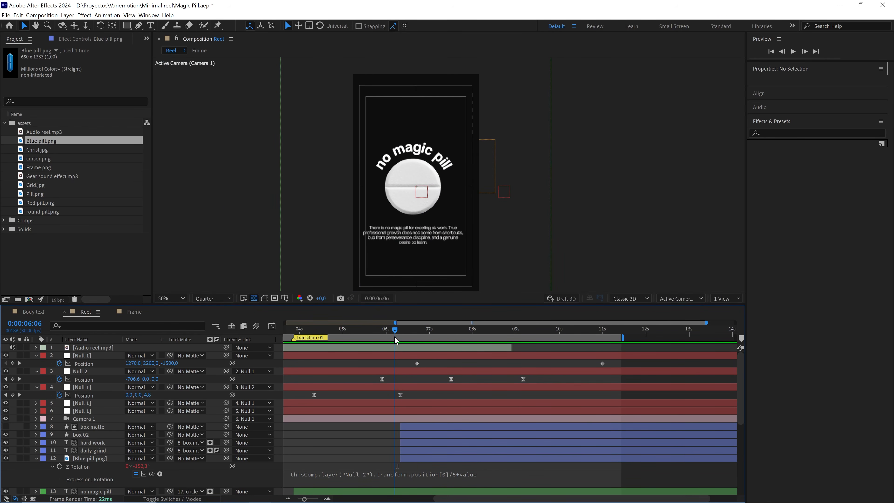
{"action": "left_click", "coordinate": [412, 459]}
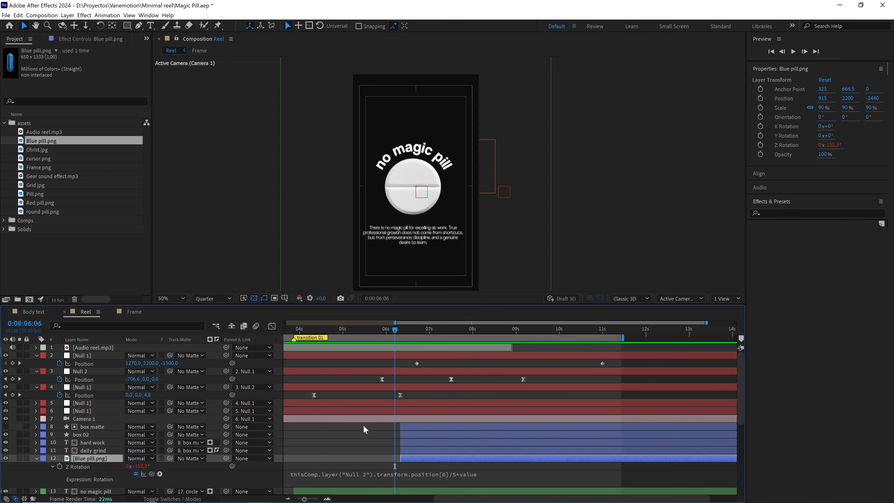
{"action": "left_click_drag", "start_coordinate": [401, 459], "coordinate": [378, 458]}
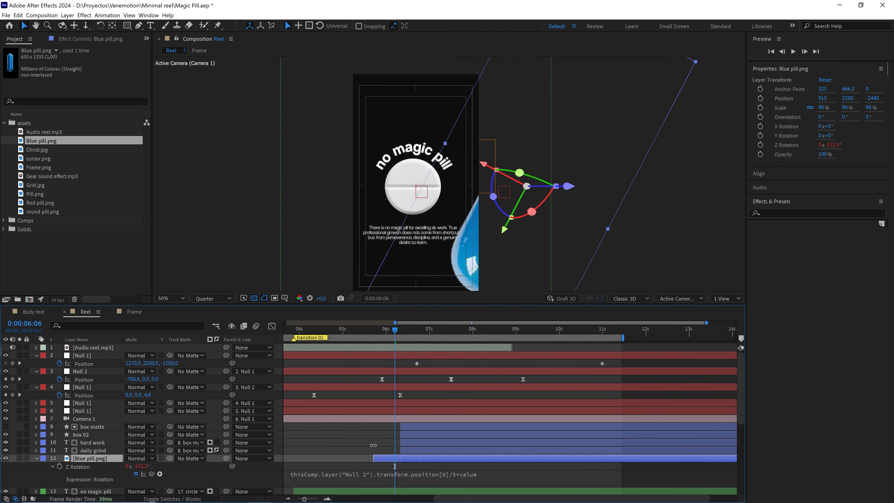
{"action": "left_click", "coordinate": [382, 332]}
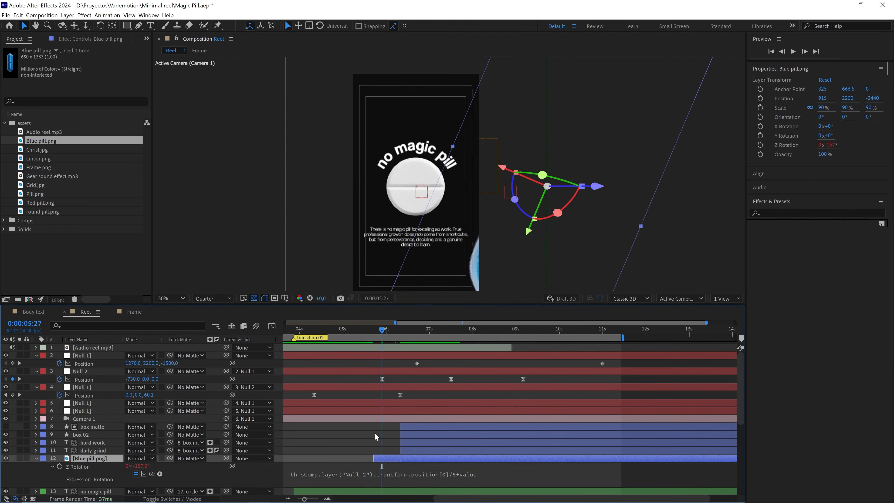
{"action": "scroll", "coordinate": [384, 423], "scroll_direction": "down", "scroll_amount": 2}
{"action": "mouse_move", "coordinate": [432, 335]}
{"action": "left_mouse_down"}
{"action": "mouse_move", "coordinate": [417, 331]}
{"action": "mouse_move", "coordinate": [433, 337]}
{"action": "left_mouse_up"}
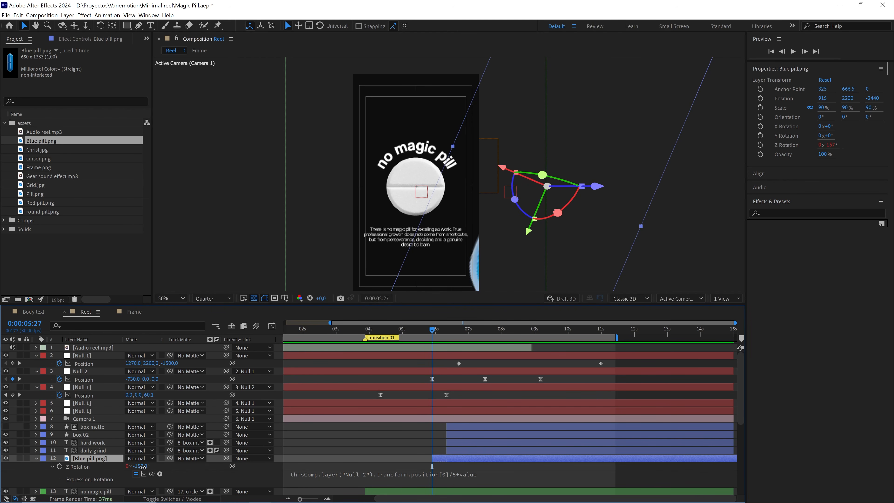
Adjust the blue pill's Z Rotation to -180° at 0:00:05:27 and preview the transition.
{"action": "left_click_drag", "start_coordinate": [142, 466], "coordinate": [133, 467]}
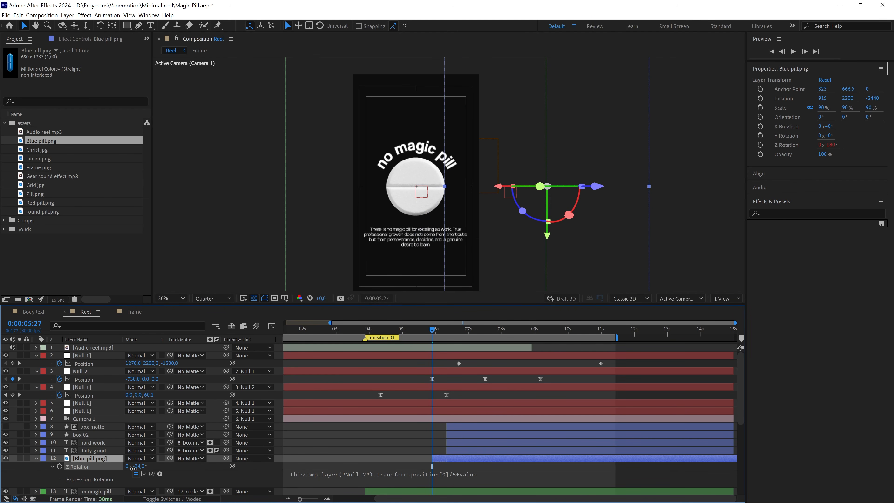
{"action": "left_click", "coordinate": [408, 433]}
{"action": "key", "text": "space"}
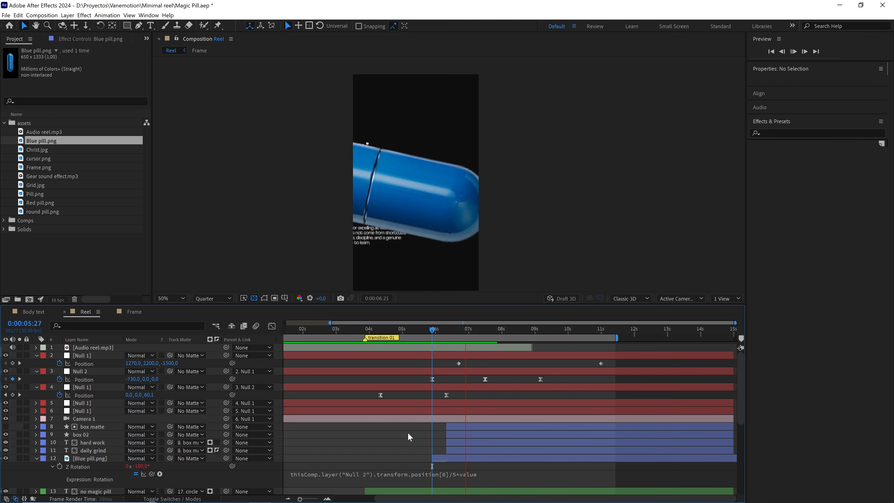
{"action": "key", "text": "space"}
Set the divisor in the blue pill's rotation expression to 4 and its Z Rotation to about -180.5° at 0:00:05:27.
{"action": "left_click_drag", "start_coordinate": [444, 331], "coordinate": [465, 333]}
{"action": "left_click", "coordinate": [463, 473]}
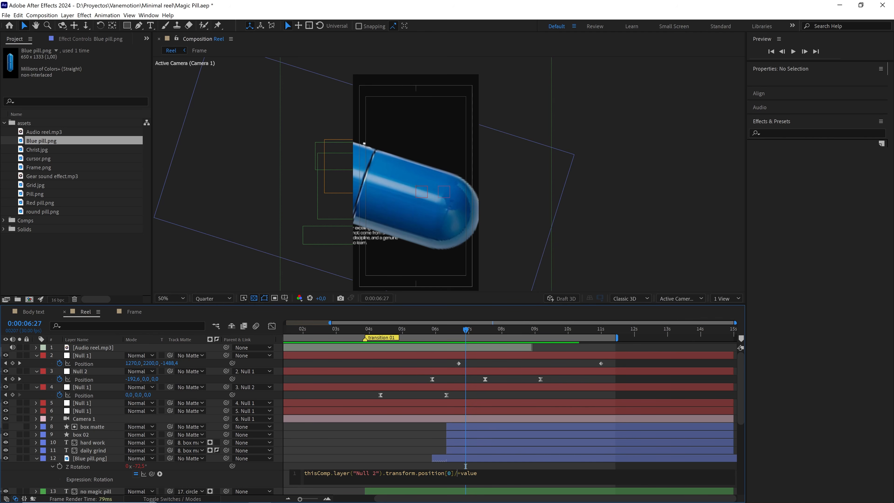
{"action": "left_click", "coordinate": [481, 465]}
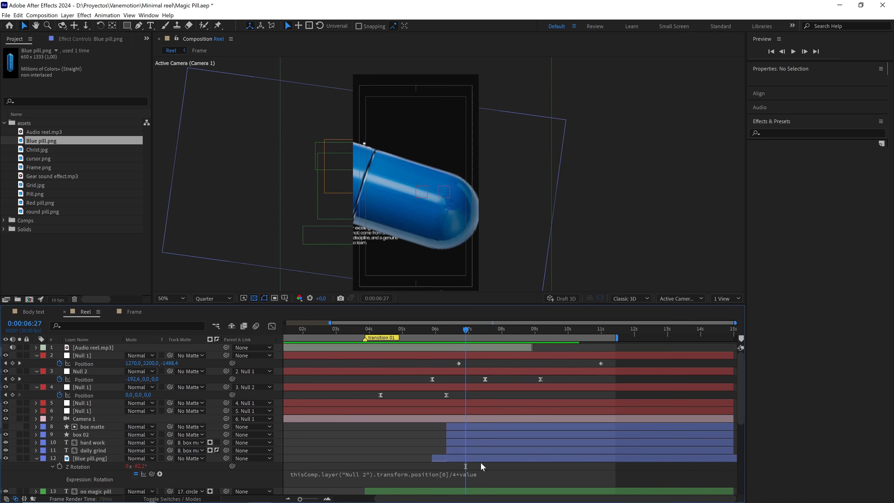
{"action": "left_click_drag", "start_coordinate": [457, 330], "coordinate": [434, 331]}
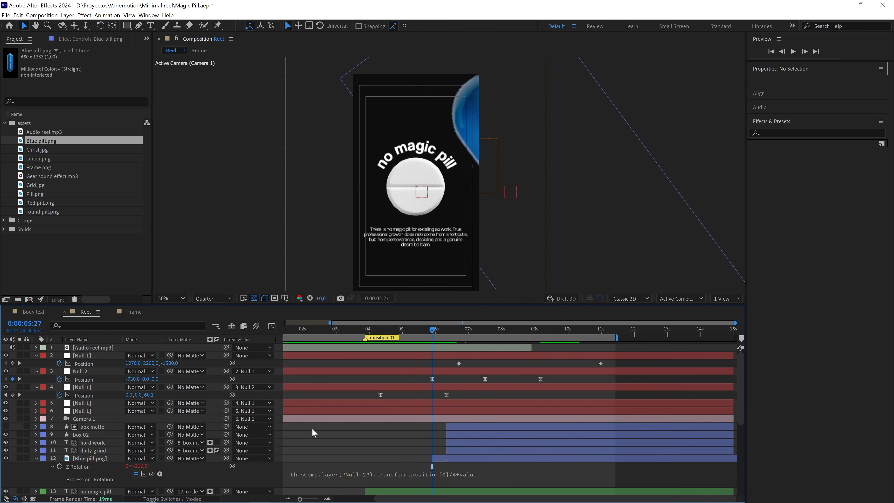
{"action": "left_click_drag", "start_coordinate": [139, 466], "coordinate": [158, 467]}
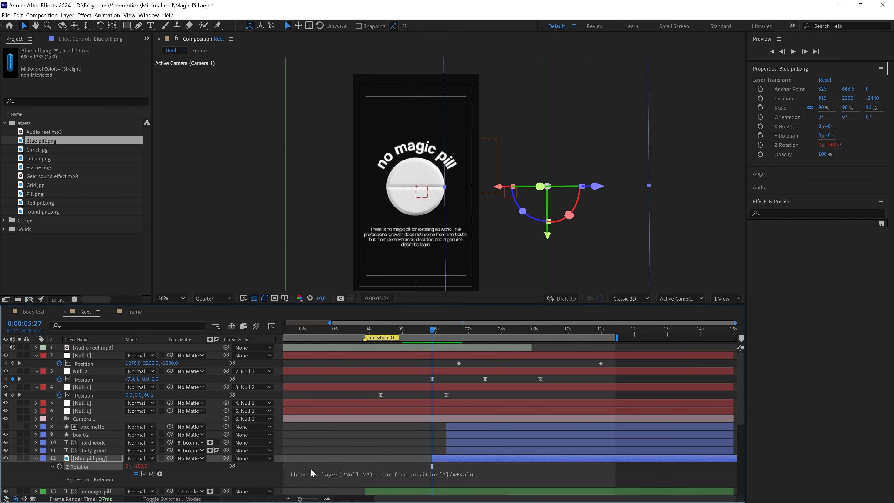
Preview the blue pill's spin across the transition from 0:00:05:27.
{"action": "left_click", "coordinate": [396, 436]}
{"action": "key", "text": "space"}
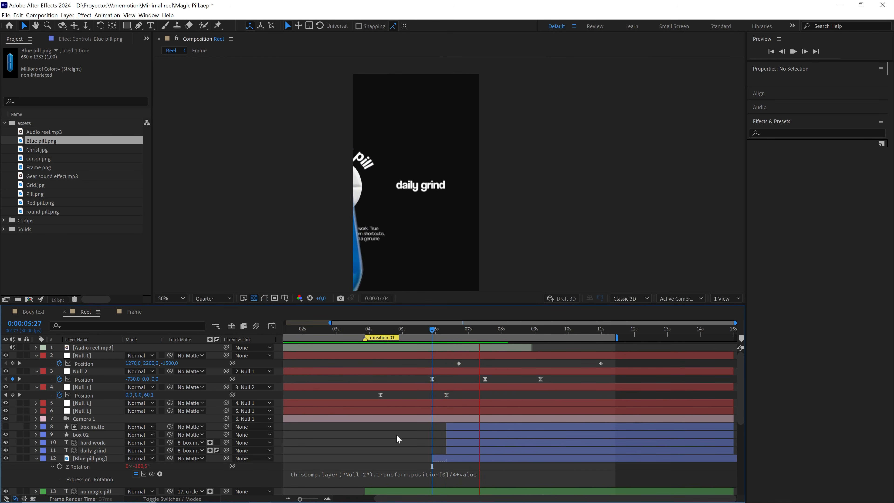
{"action": "left_click", "coordinate": [432, 330]}
{"action": "key", "text": "space"}
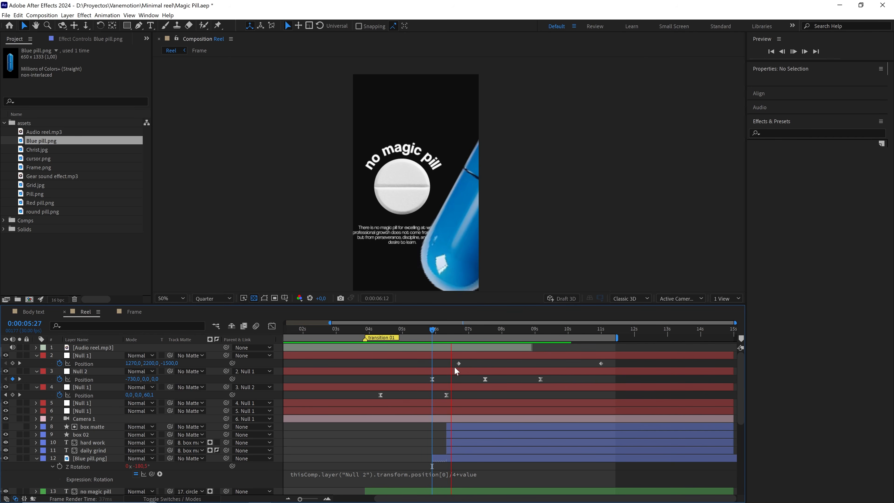
At 0:00:06:06, slightly shrink the circular path of the "no magic pill" text so it sits closer to the round pill.
{"action": "left_click", "coordinate": [446, 331]}
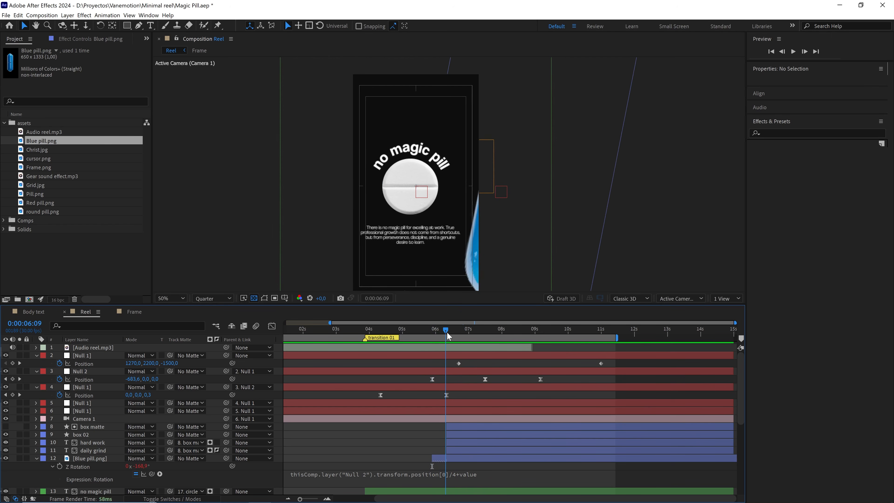
{"action": "left_click_drag", "start_coordinate": [447, 332], "coordinate": [442, 340]}
{"action": "scroll", "coordinate": [455, 240], "scroll_direction": "up", "scroll_amount": 1}
{"action": "left_click_drag", "start_coordinate": [424, 162], "coordinate": [446, 199]}
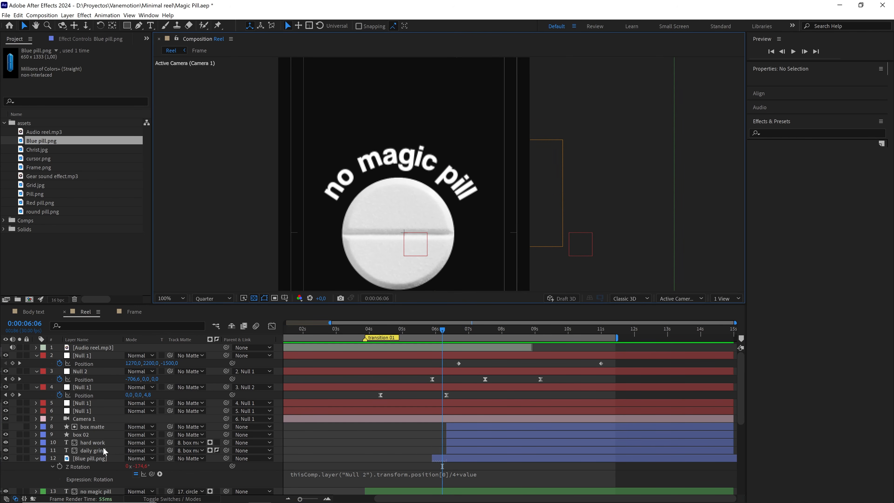
{"action": "scroll", "coordinate": [99, 446], "scroll_direction": "down", "scroll_amount": 1}
{"action": "left_click", "coordinate": [99, 469]}
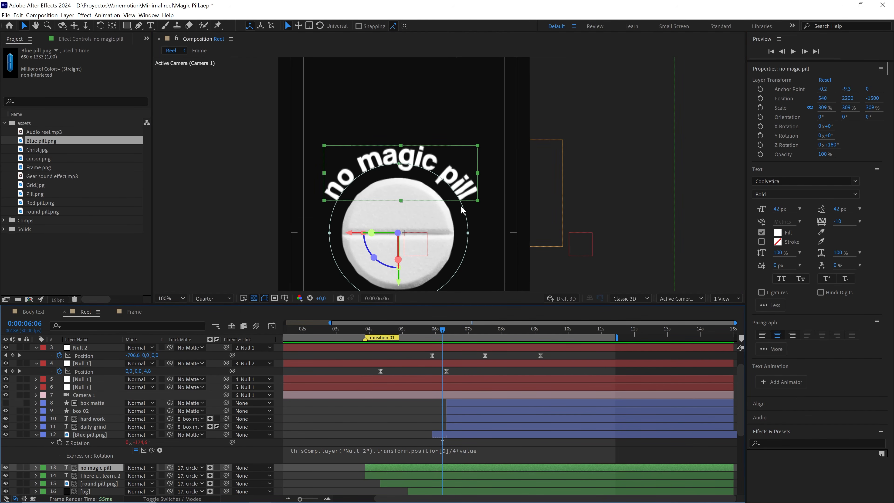
{"action": "double_click", "coordinate": [468, 233]}
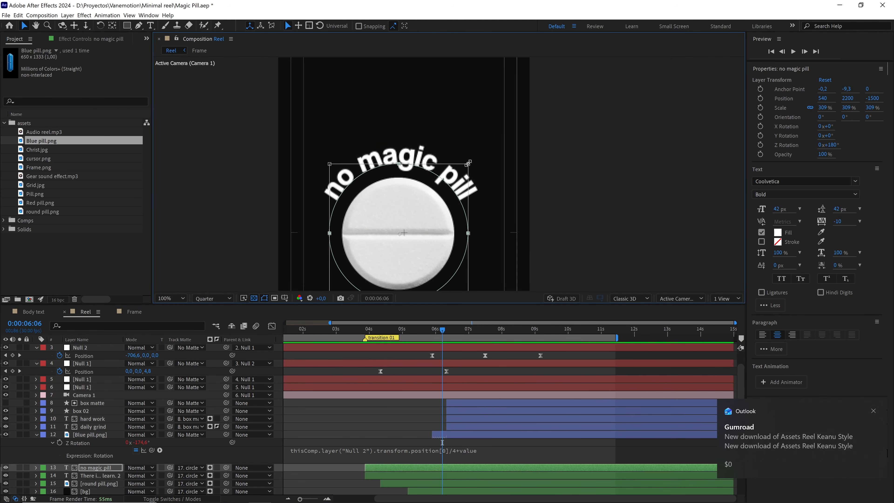
{"action": "left_click_drag", "start_coordinate": [469, 163], "coordinate": [465, 169]}
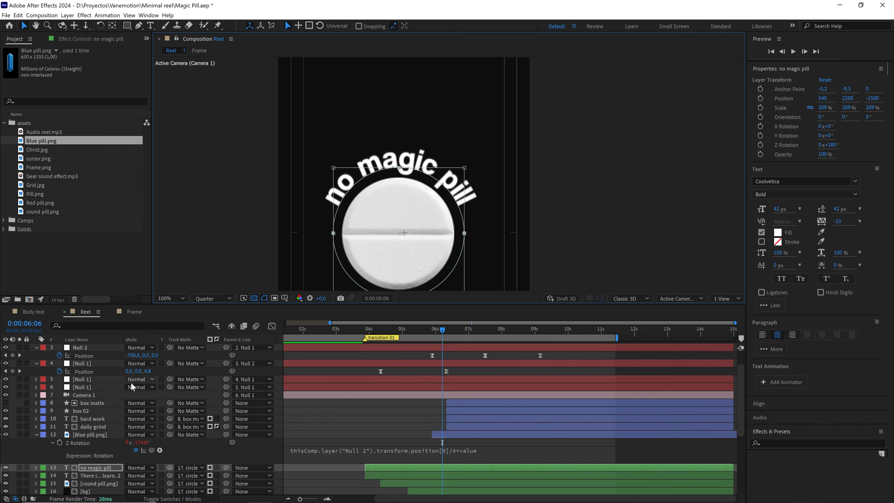
Reduce the "no magic pill" text's font size to 35 px.
{"action": "left_click", "coordinate": [110, 468]}
{"action": "key", "text": "ctrl+t"}
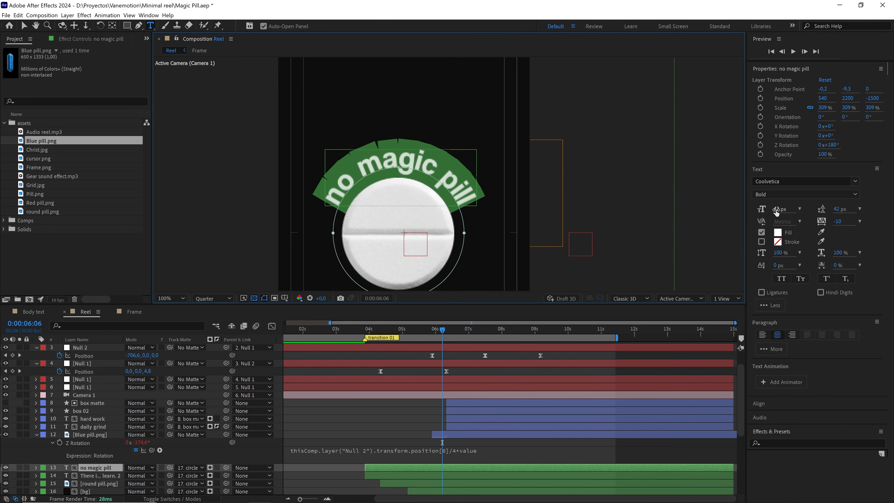
{"action": "left_click_drag", "start_coordinate": [774, 210], "coordinate": [771, 209]}
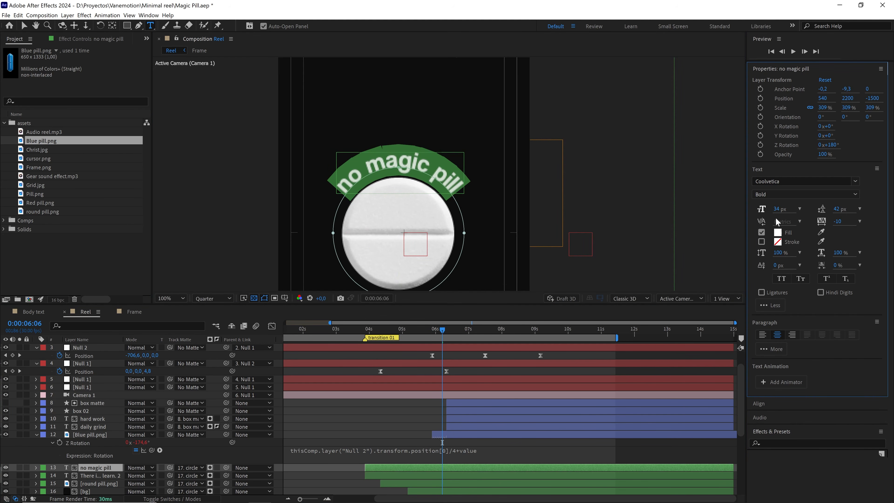
{"action": "left_click", "coordinate": [776, 209]}
{"action": "left_click", "coordinate": [113, 469]}
{"action": "scroll", "coordinate": [529, 176], "scroll_direction": "down", "scroll_amount": 2}
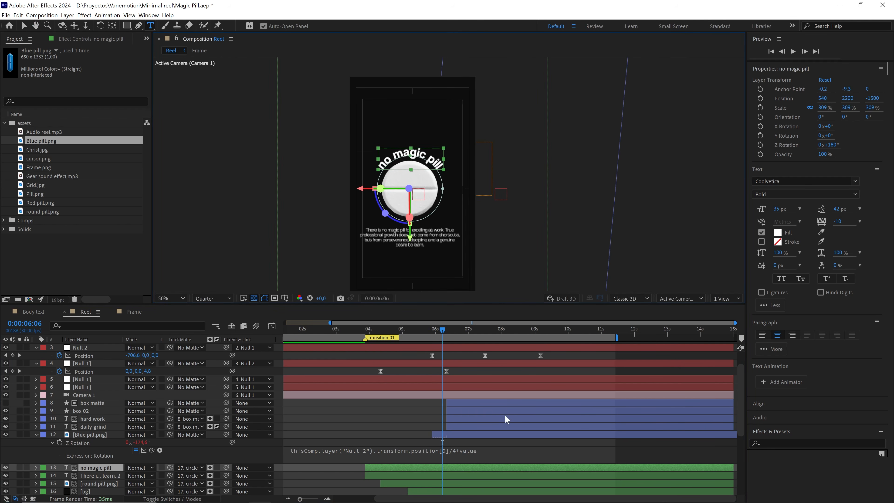
Cut the "no magic pill" text, its supporting paragraph and the round pill layers so they end at 0:00:06:28.
{"action": "key", "text": "ctrl+shift+a"}
{"action": "left_click_drag", "start_coordinate": [444, 331], "coordinate": [468, 332]}
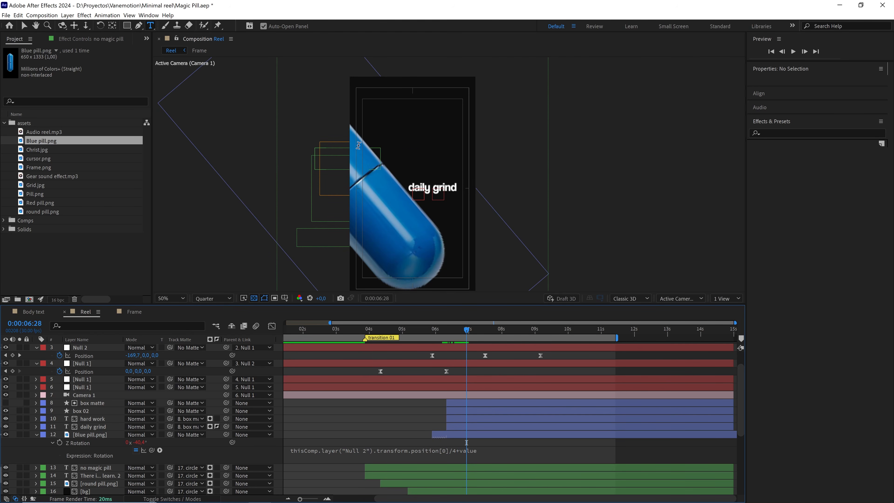
{"action": "key", "text": "v"}
{"action": "left_click", "coordinate": [380, 163]}
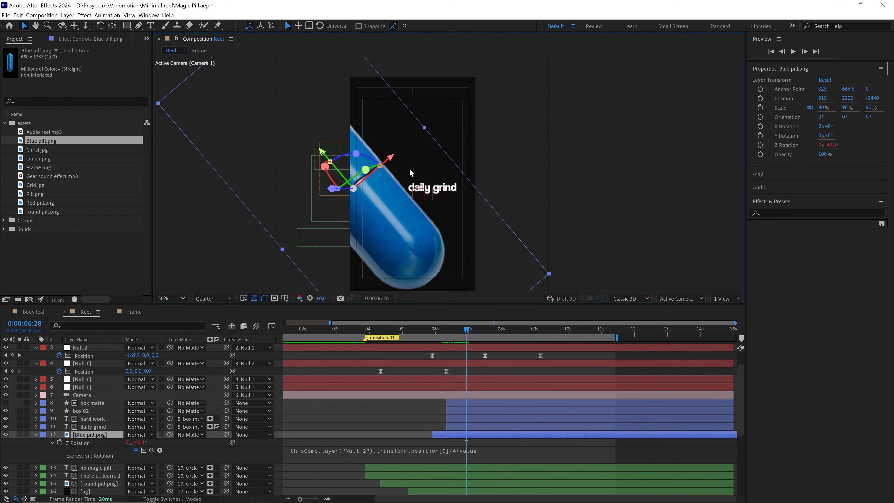
{"action": "scroll", "coordinate": [462, 470], "scroll_direction": "down", "scroll_amount": 1}
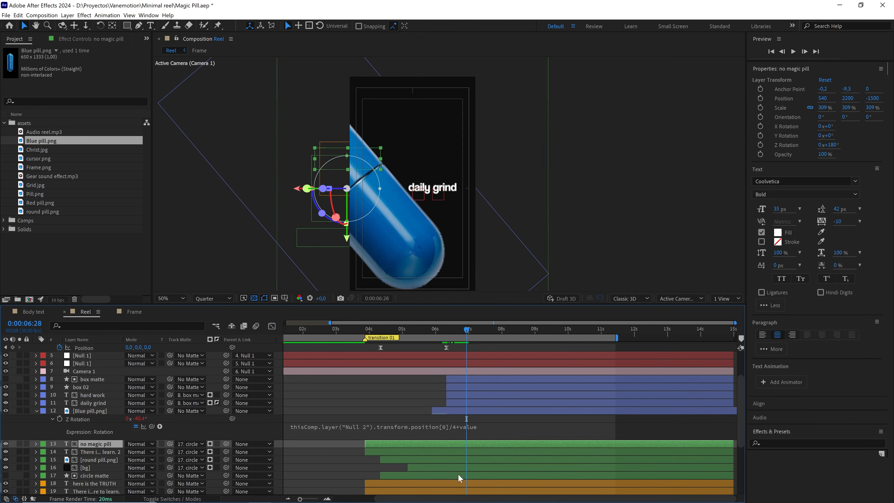
{"action": "left_click_drag", "start_coordinate": [458, 473], "coordinate": [448, 421]}
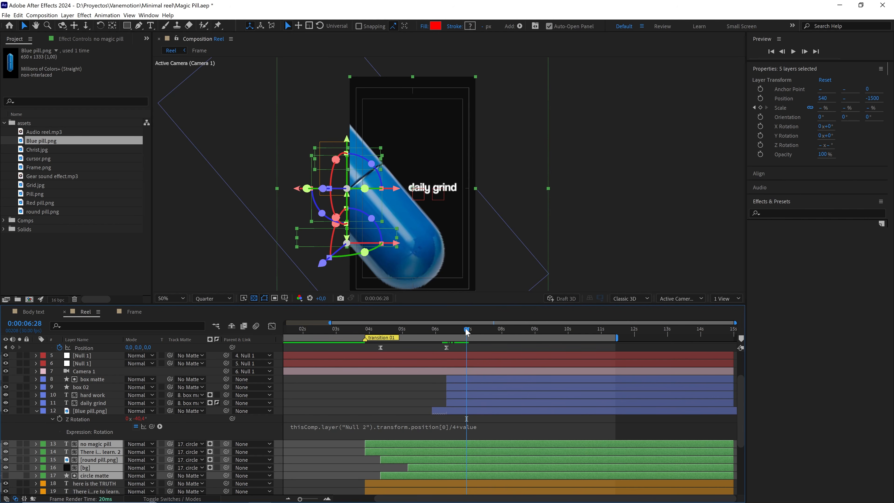
{"action": "mouse_move", "coordinate": [467, 330]}
{"action": "left_mouse_down"}
{"action": "mouse_move", "coordinate": [478, 331]}
{"action": "mouse_move", "coordinate": [467, 331]}
{"action": "left_mouse_up"}
{"action": "left_click", "coordinate": [483, 421]}
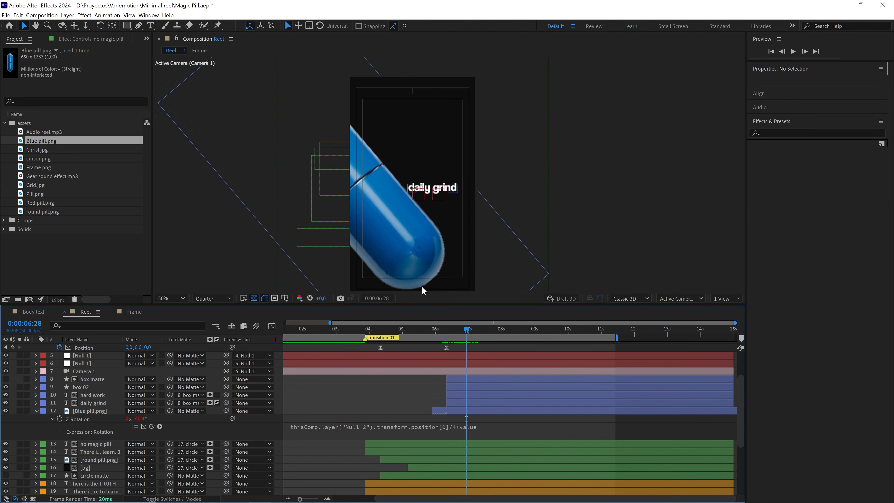
{"action": "left_click", "coordinate": [339, 145]}
{"action": "left_click", "coordinate": [469, 475], "text": "shift"}
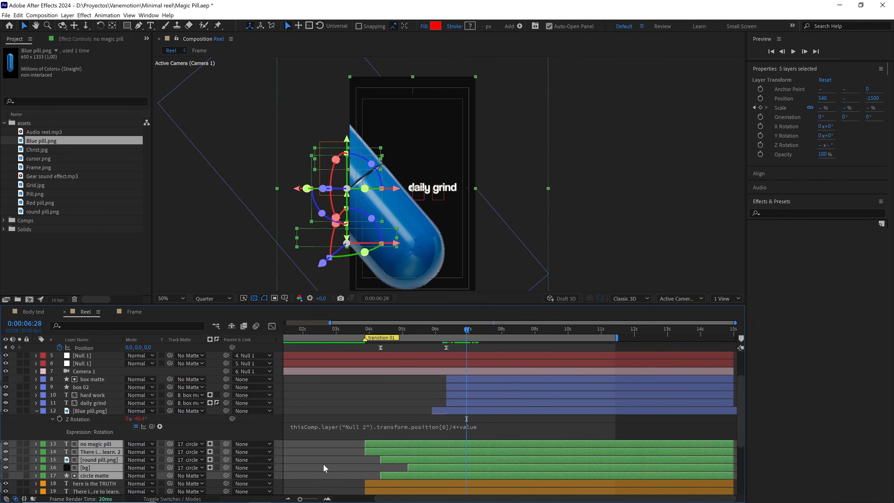
{"action": "left_click", "coordinate": [97, 474], "text": "ctrl"}
{"action": "left_click", "coordinate": [93, 468], "text": "ctrl"}
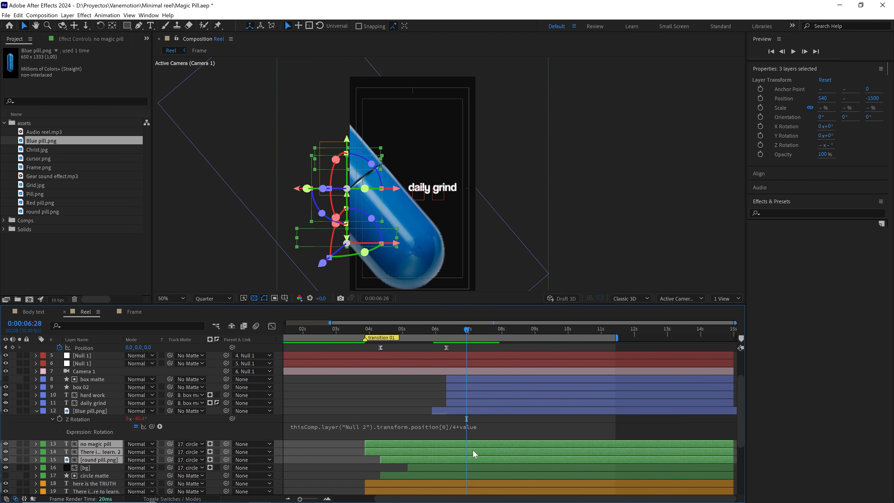
{"action": "left_click", "coordinate": [18, 16]}
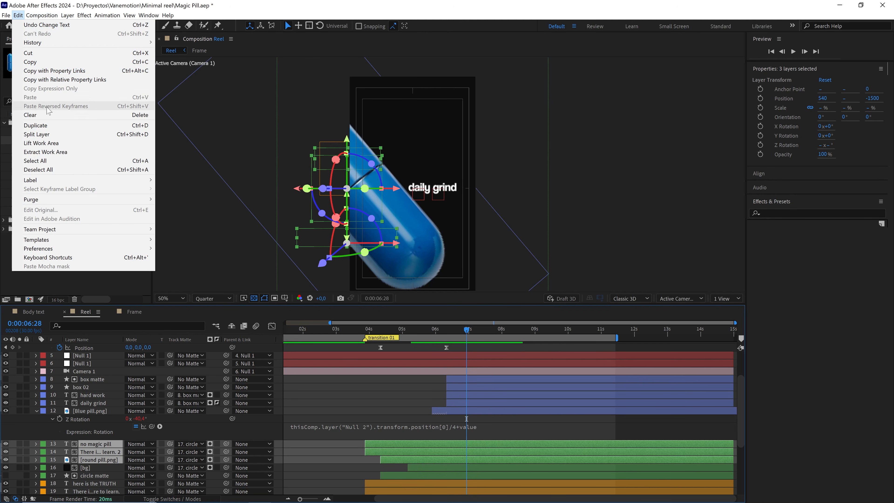
{"action": "left_click", "coordinate": [48, 134]}
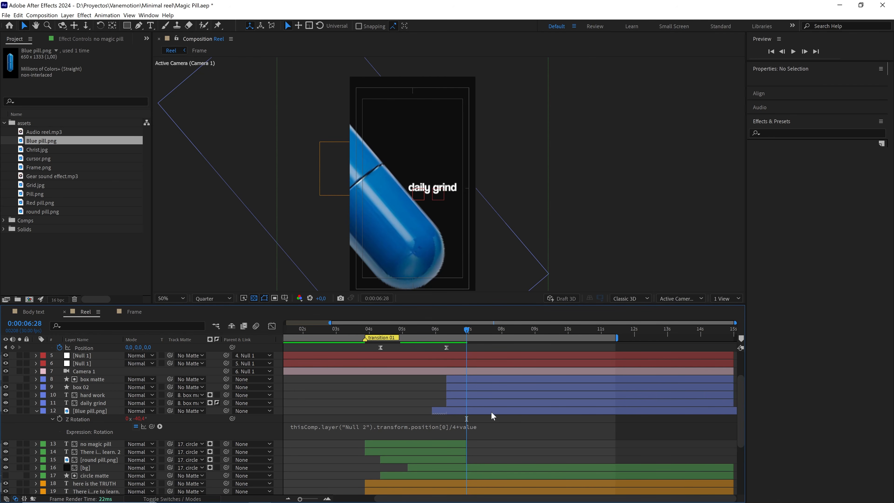
Preview the transition from the round pill to the "daily grind" text starting at 0:00:05:21.
{"action": "key", "text": "space"}
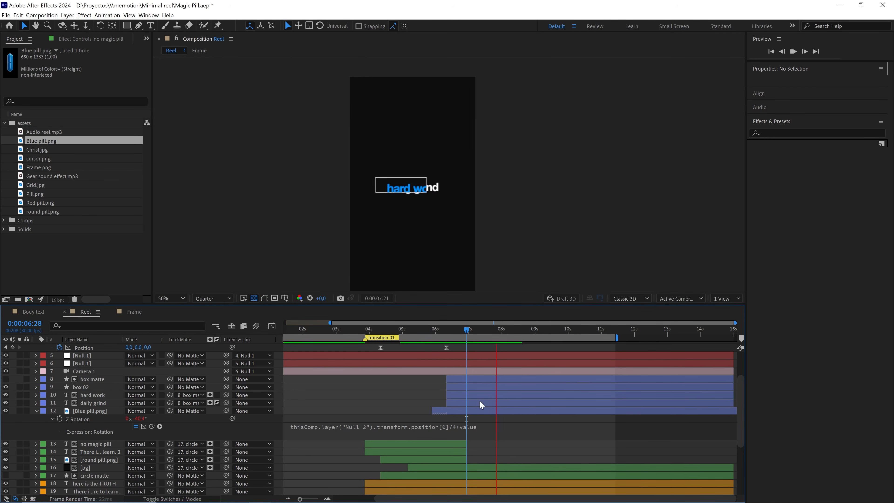
{"action": "left_click", "coordinate": [426, 330]}
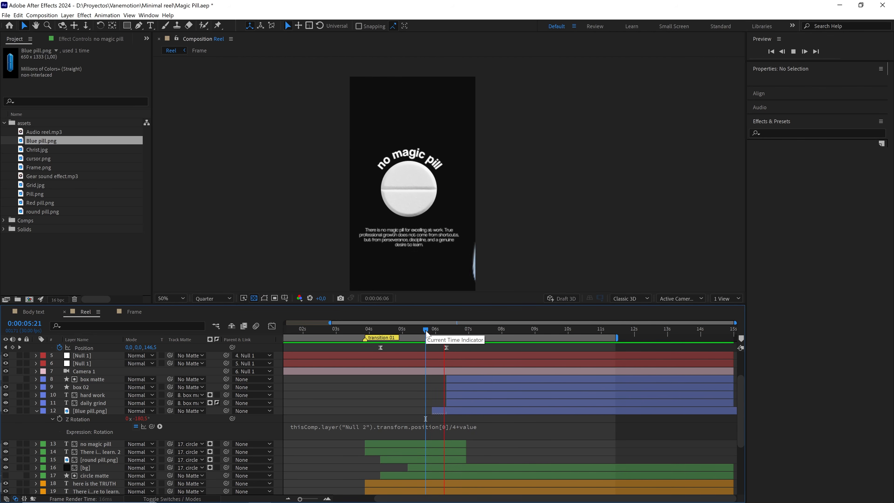
{"action": "key", "text": "space"}
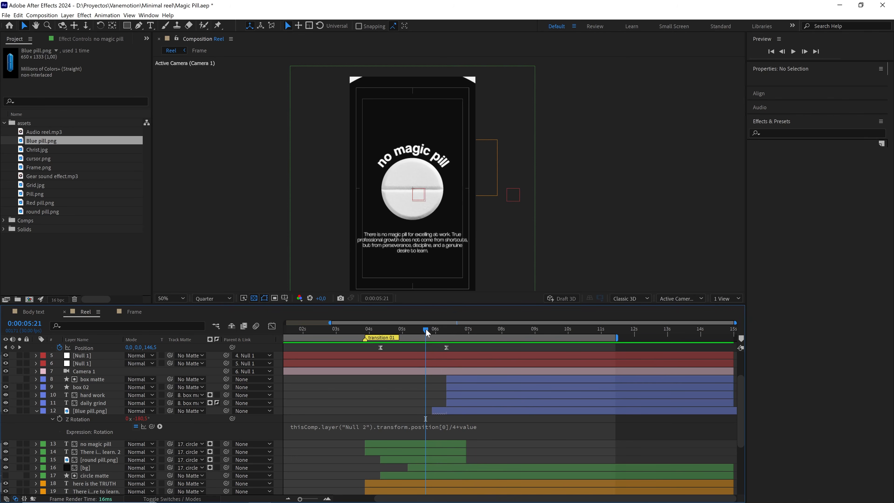
{"action": "key", "text": "space"}
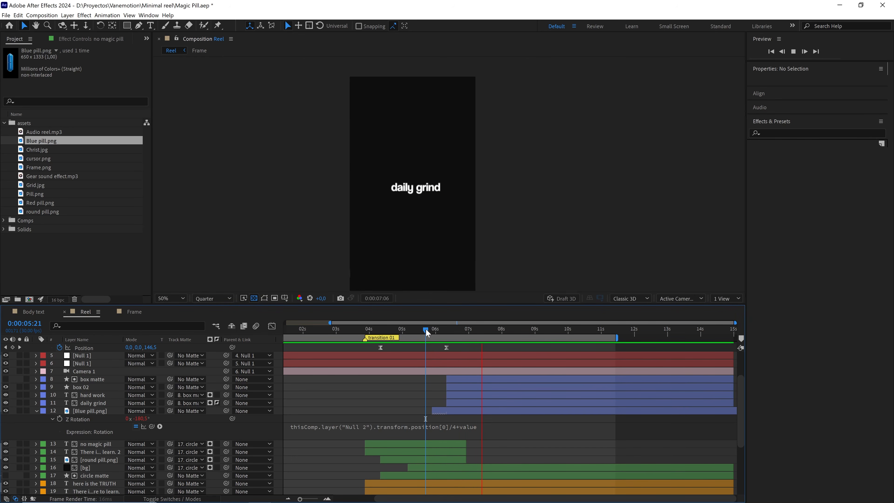
Trim the starts of the "hard work", "daily grind", box 02 and its box matte layers to 0:00:06:17.
{"action": "left_click_drag", "start_coordinate": [425, 329], "coordinate": [448, 332]}
{"action": "scroll", "coordinate": [491, 188], "scroll_direction": "up", "scroll_amount": 2}
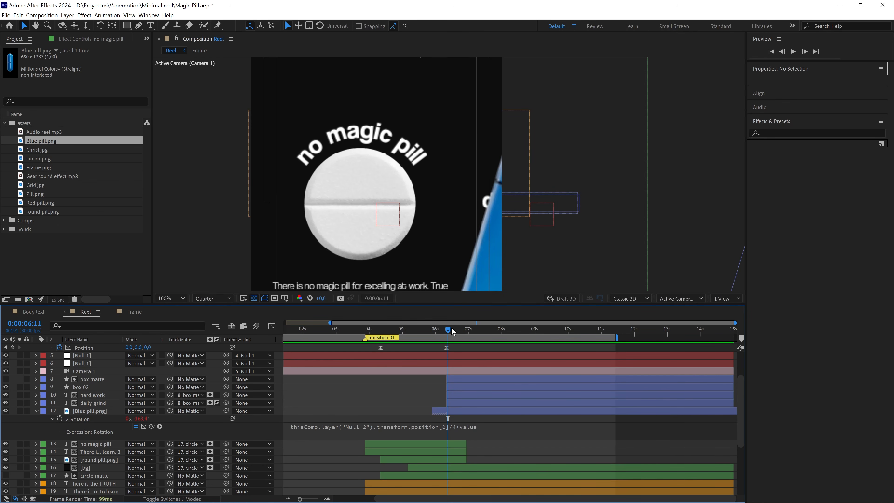
{"action": "left_click_drag", "start_coordinate": [452, 330], "coordinate": [456, 330]}
{"action": "scroll", "coordinate": [486, 241], "scroll_direction": "down", "scroll_amount": 2}
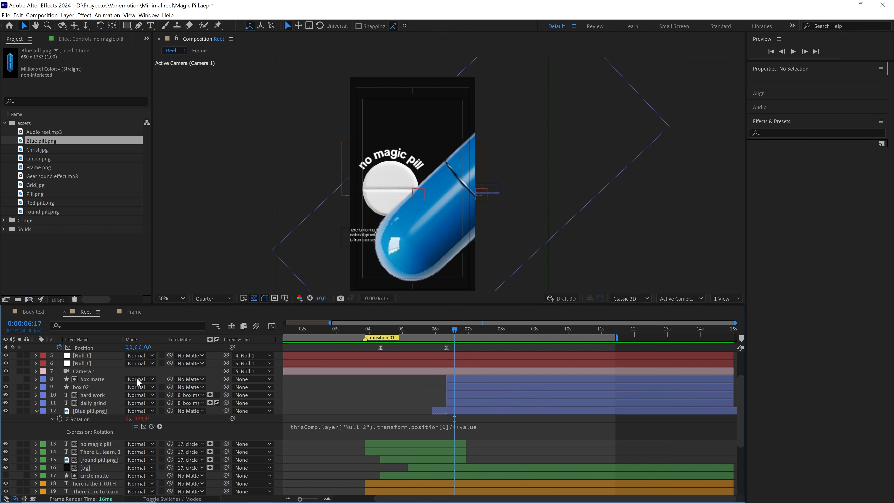
{"action": "left_click", "coordinate": [89, 402]}
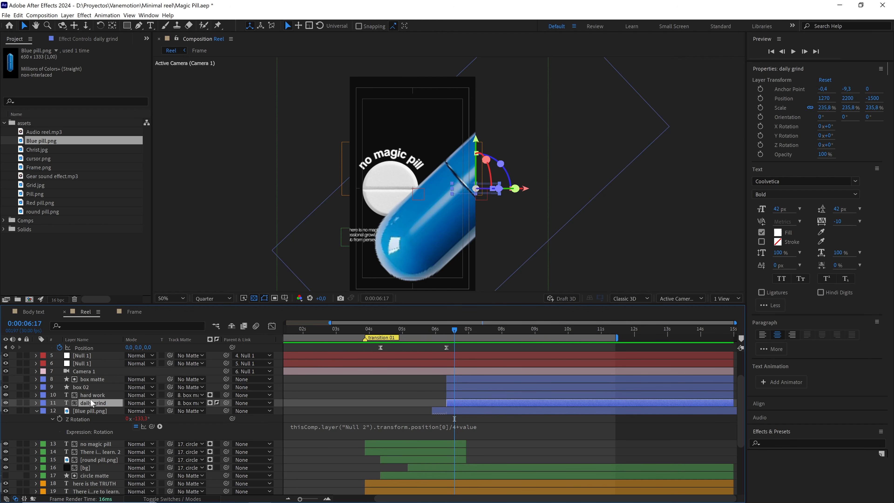
{"action": "left_click", "coordinate": [91, 397], "text": "ctrl"}
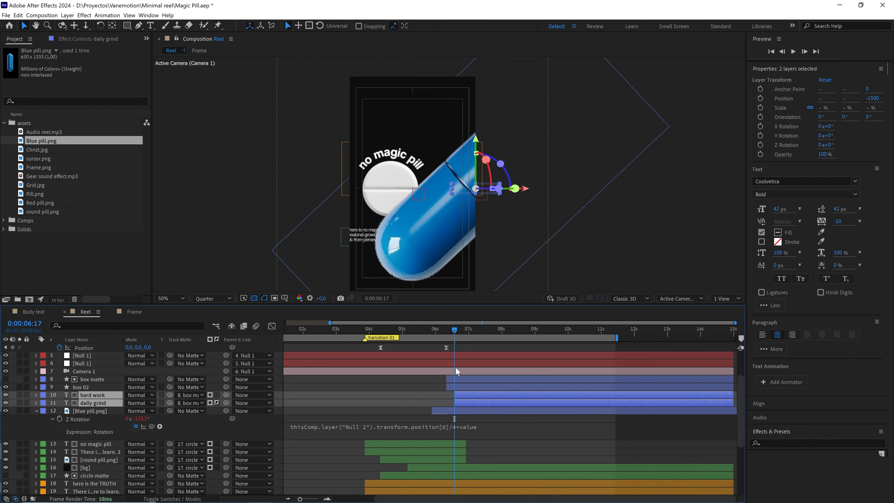
{"action": "left_click", "coordinate": [450, 379]}
{"action": "left_click", "coordinate": [452, 388], "text": "ctrl"}
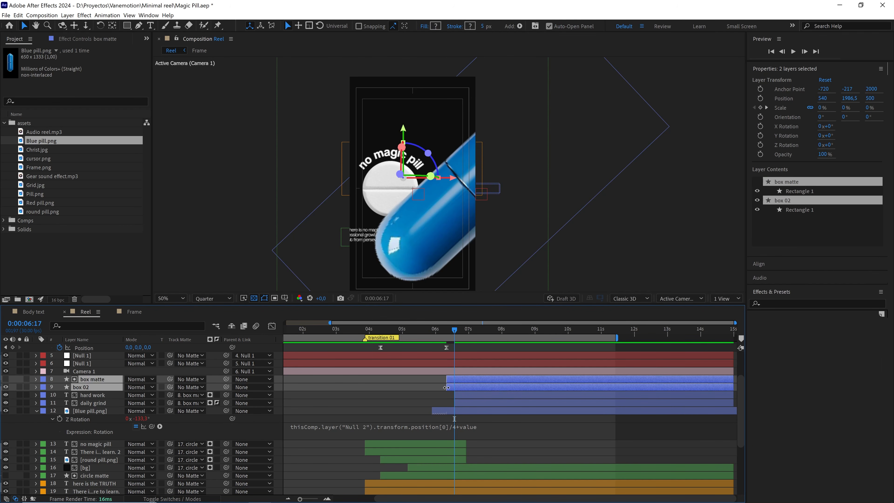
{"action": "left_click_drag", "start_coordinate": [452, 387], "coordinate": [459, 387]}
Preview the blue pill transition into the "daily grind" and "hard work" texts repeatedly from 0:00:05:27.
{"action": "left_click", "coordinate": [443, 331]}
{"action": "left_click_drag", "start_coordinate": [443, 332], "coordinate": [433, 333]}
{"action": "key", "text": "space"}
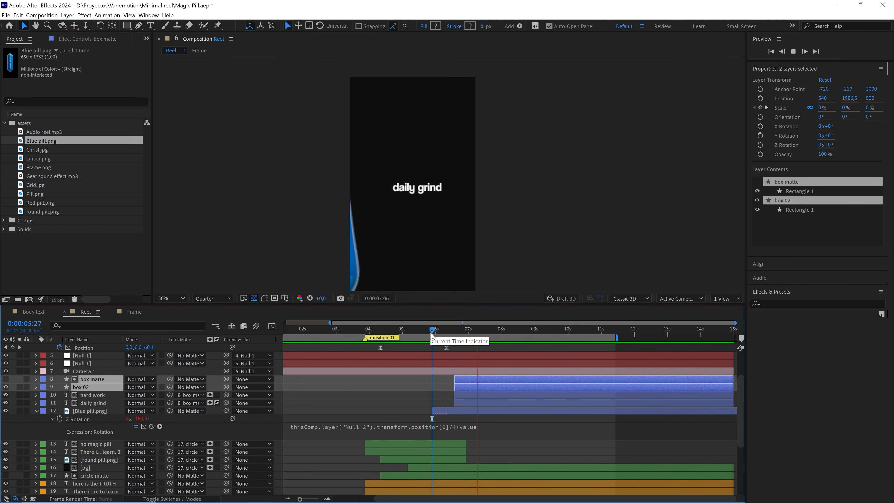
{"action": "key", "text": "space"}
{"action": "key", "text": "space"}
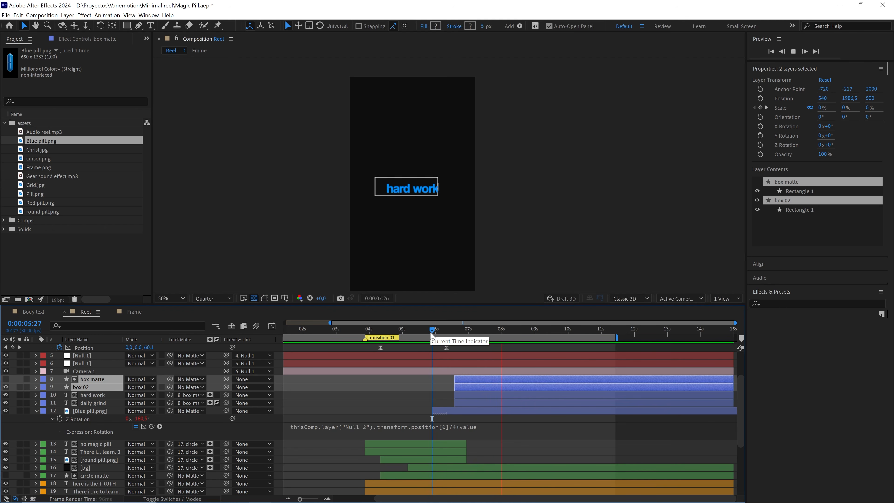
{"action": "key", "text": "space"}
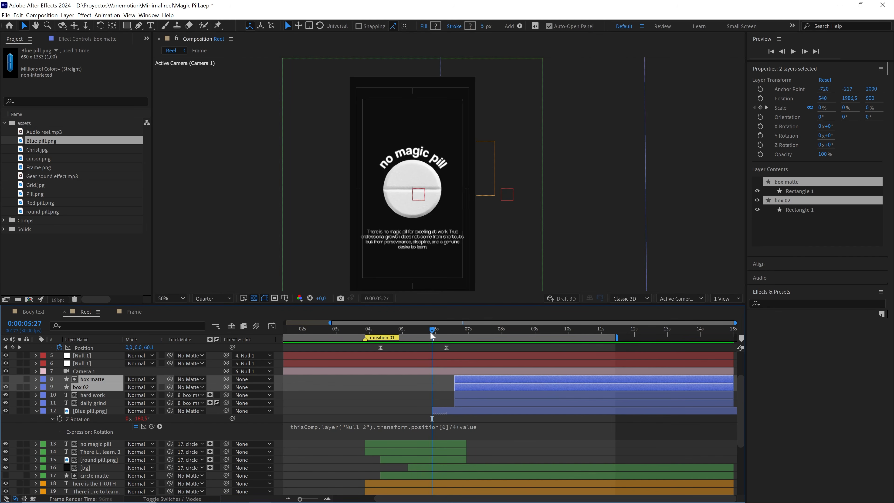
{"action": "key", "text": "space"}
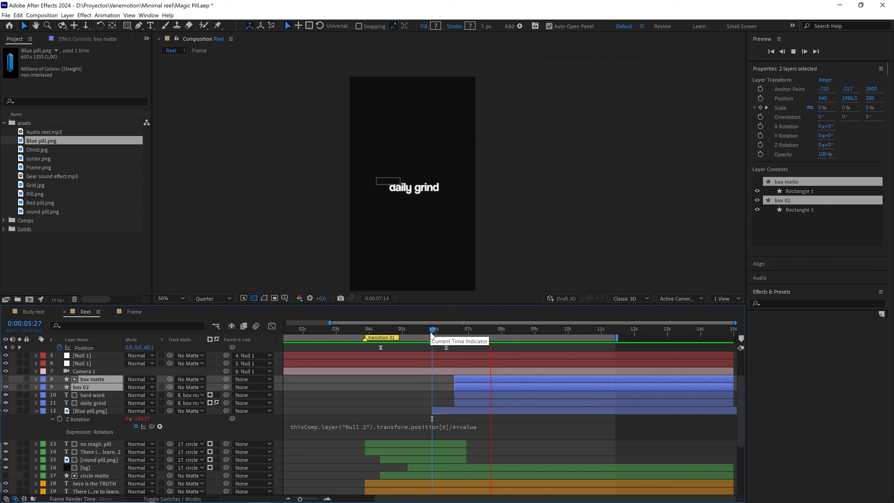
{"action": "key", "text": "space"}
{"action": "key", "text": "space"}
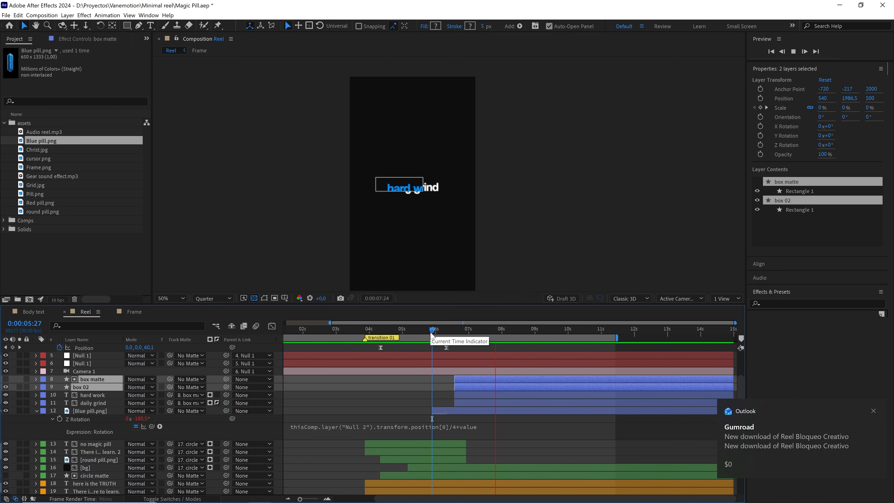
{"action": "left_click_drag", "start_coordinate": [432, 333], "coordinate": [394, 353]}
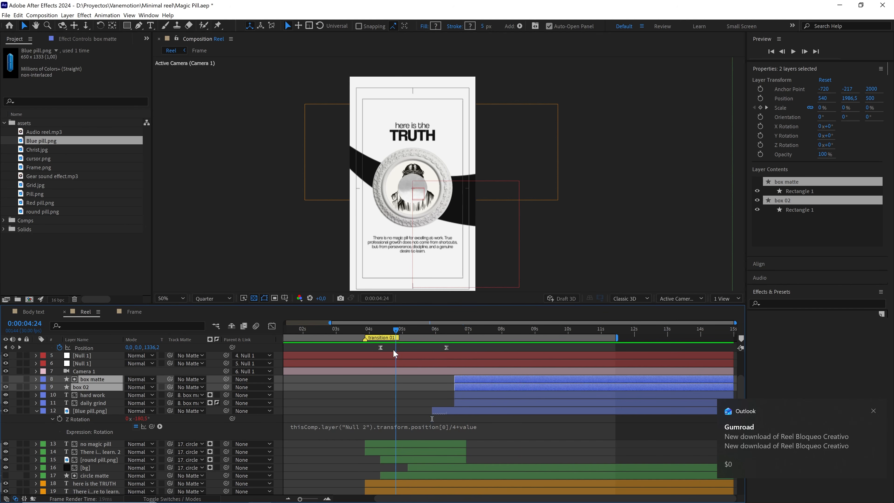
{"action": "left_click", "coordinate": [480, 348]}
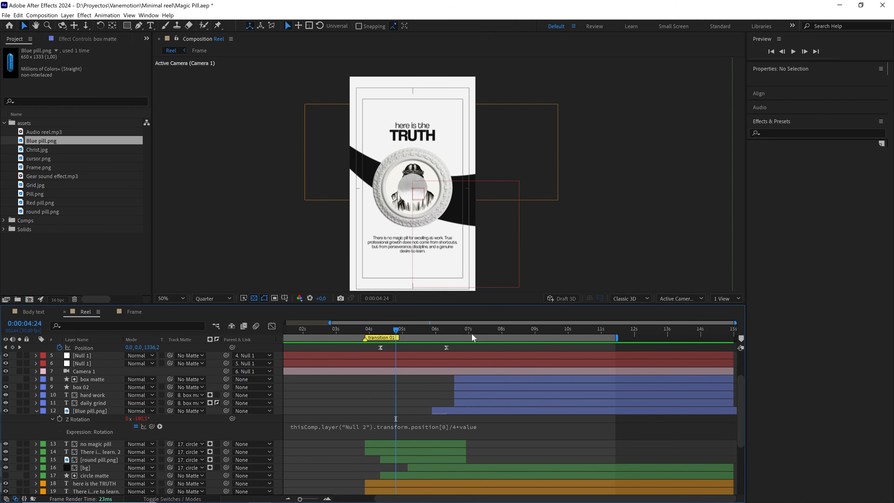
Duplicate the star round 3 layer and place the copy directly below Camera 1 in the layer stack.
{"action": "left_click_drag", "start_coordinate": [471, 334], "coordinate": [530, 336]}
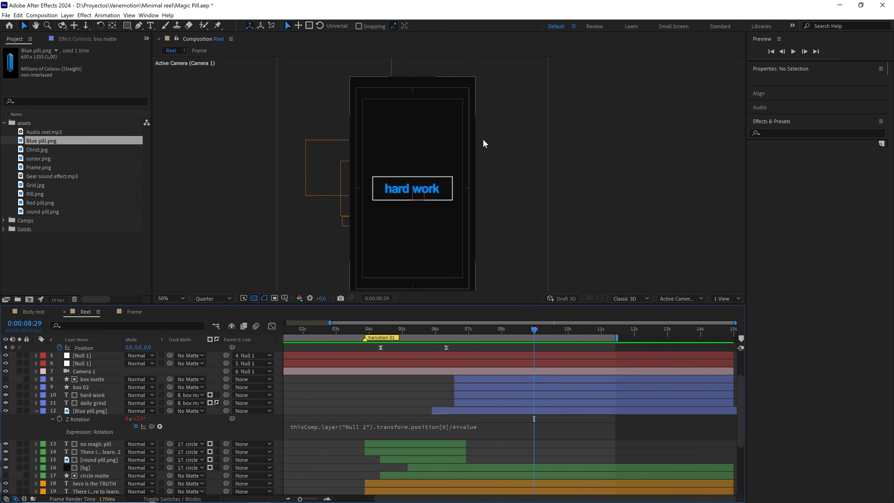
{"action": "scroll", "coordinate": [83, 451], "scroll_direction": "down", "scroll_amount": 5}
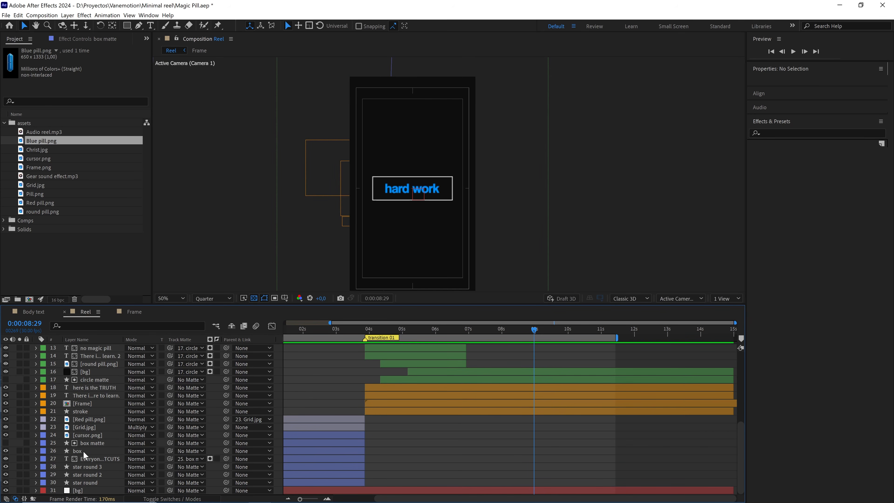
{"action": "left_click", "coordinate": [101, 467]}
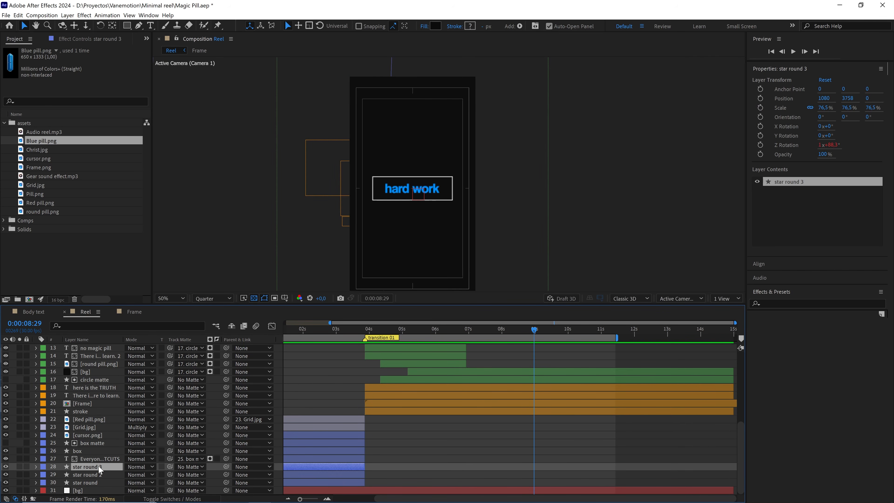
{"action": "key", "text": "ctrl+d"}
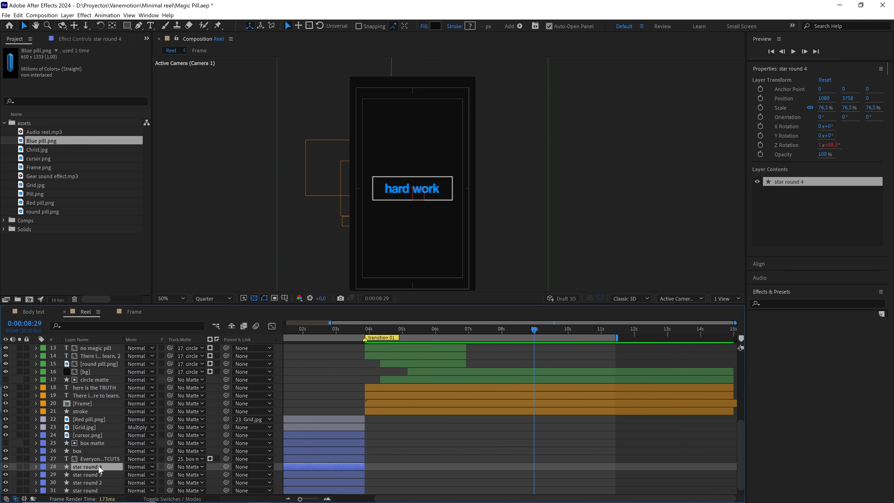
{"action": "key", "text": "ctrl+bracketright"}
{"action": "key", "text": "ctrl+bracketright"}
{"action": "key", "text": "ctrl+bracketright"}
{"action": "key", "text": "ctrl+bracketright"}
{"action": "key", "text": "ctrl+bracketright"}
{"action": "key", "text": "ctrl+bracketright"}
{"action": "key", "text": "ctrl+bracketright"}
{"action": "key", "text": "ctrl+bracketright"}
{"action": "key", "text": "ctrl+bracketright"}
{"action": "key", "text": "ctrl+bracketright"}
{"action": "key", "text": "ctrl+bracketright"}
{"action": "key", "text": "ctrl+bracketright"}
{"action": "key", "text": "ctrl+bracketright"}
{"action": "key", "text": "ctrl+bracketright"}
{"action": "key", "text": "ctrl+bracketright"}
{"action": "key", "text": "ctrl+bracketright"}
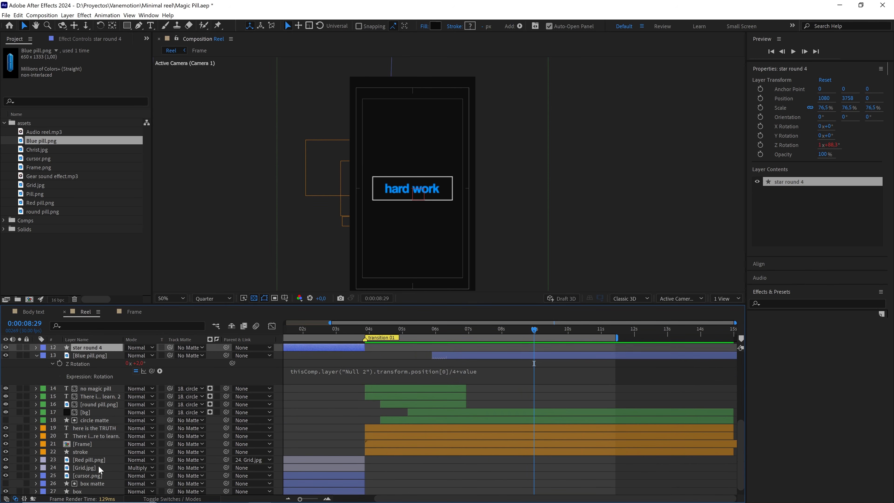
{"action": "key", "text": "ctrl+bracketright"}
{"action": "key", "text": "ctrl+bracketright"}
{"action": "key", "text": "ctrl+bracketright"}
{"action": "key", "text": "ctrl+bracketright"}
{"action": "key", "text": "ctrl+bracketright"}
{"action": "key", "text": "ctrl+bracketright"}
{"action": "key", "text": "ctrl+bracketright"}
{"action": "key", "text": "ctrl+bracketright"}
{"action": "key", "text": "ctrl+bracketright"}
{"action": "key", "text": "ctrl+bracketright"}
{"action": "key", "text": "ctrl+bracketright"}
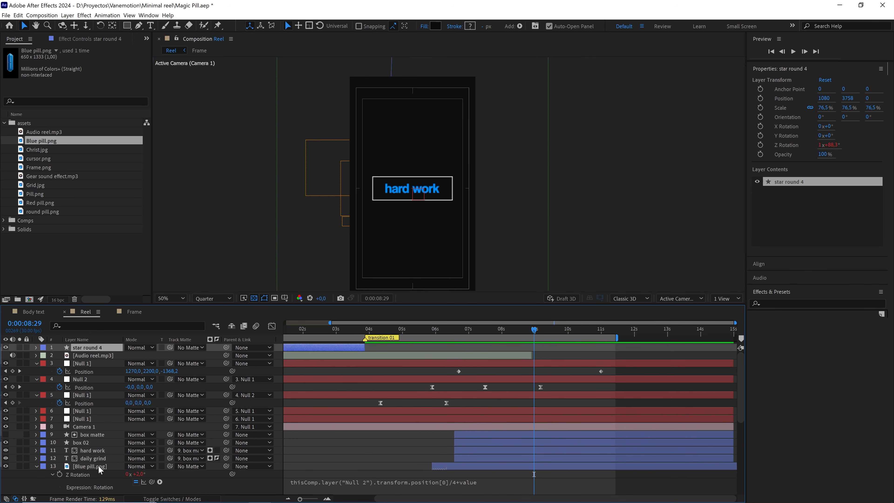
{"action": "left_click_drag", "start_coordinate": [92, 346], "coordinate": [106, 431]}
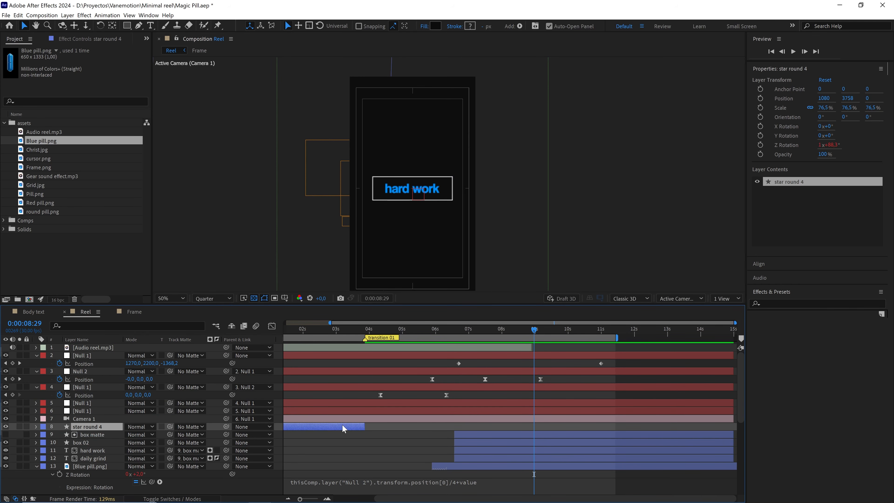
Shift the star copy in time to start with the box layers at 0:00:06:17, and centre it in the view.
{"action": "left_click_drag", "start_coordinate": [343, 426], "coordinate": [720, 426]}
{"action": "key", "text": "ctrl+Home"}
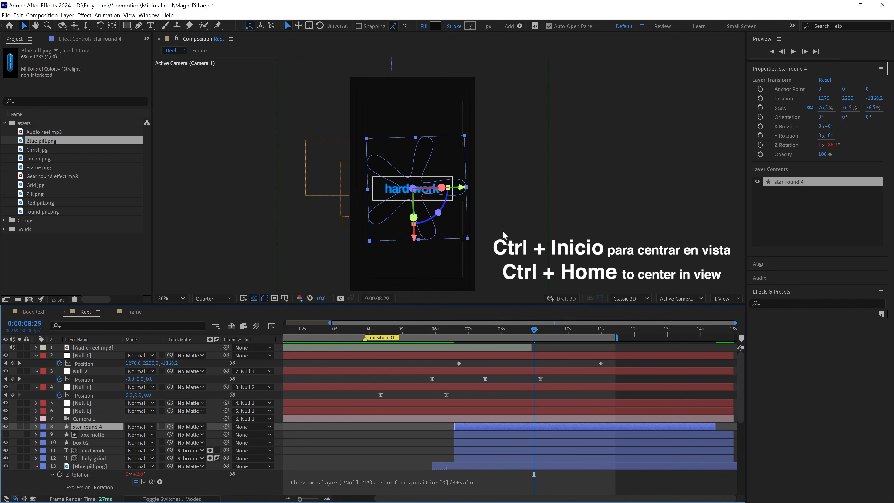
Change the star copy's fill color to white (FFFFFF).
{"action": "left_click", "coordinate": [436, 27]}
{"action": "left_click_drag", "start_coordinate": [253, 335], "coordinate": [159, 300]}
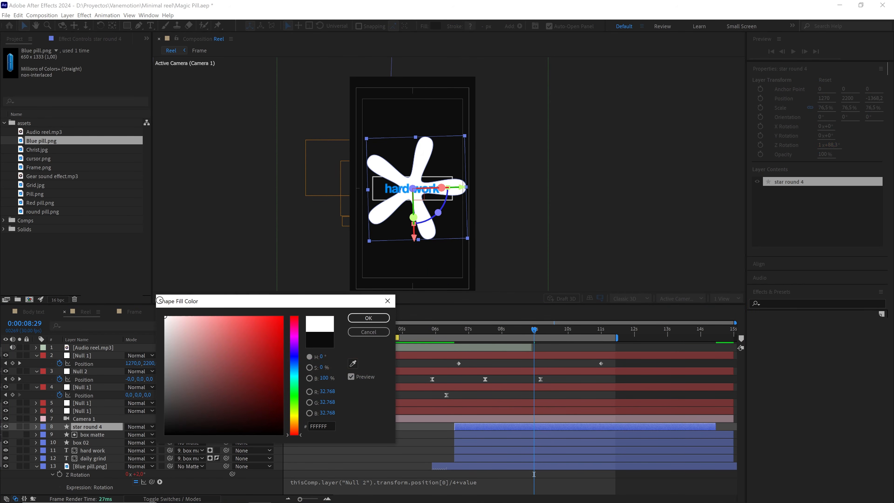
{"action": "left_click", "coordinate": [369, 318]}
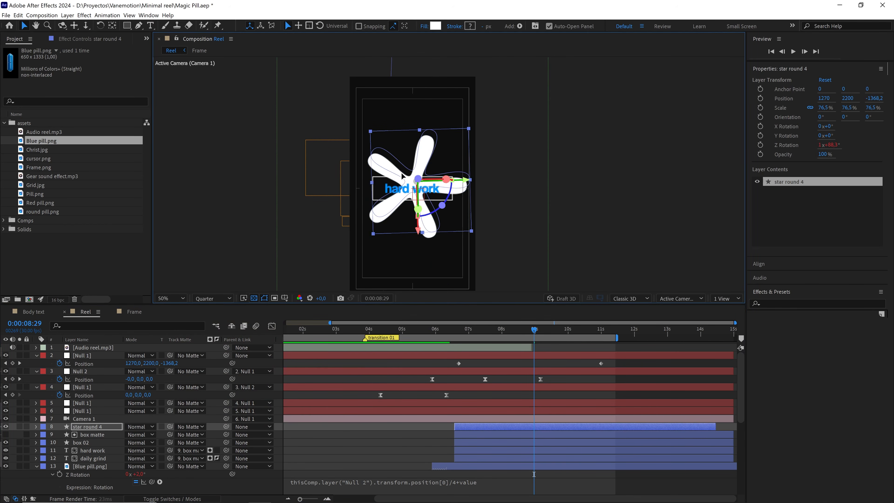
Move the white star to the frame's upper-right corner, around position 1806, 1252, and preview the scene from 0:00:06:09.
{"action": "left_click_drag", "start_coordinate": [401, 174], "coordinate": [449, 103]}
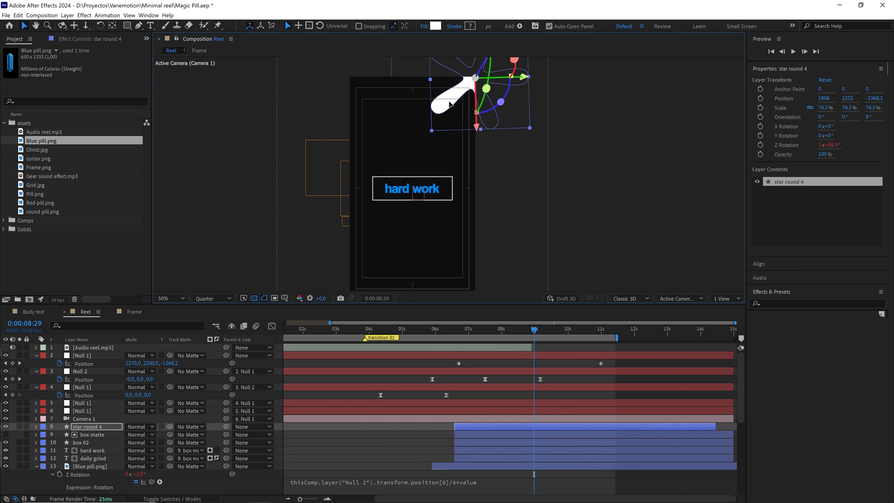
{"action": "left_click_drag", "start_coordinate": [533, 331], "coordinate": [445, 334]}
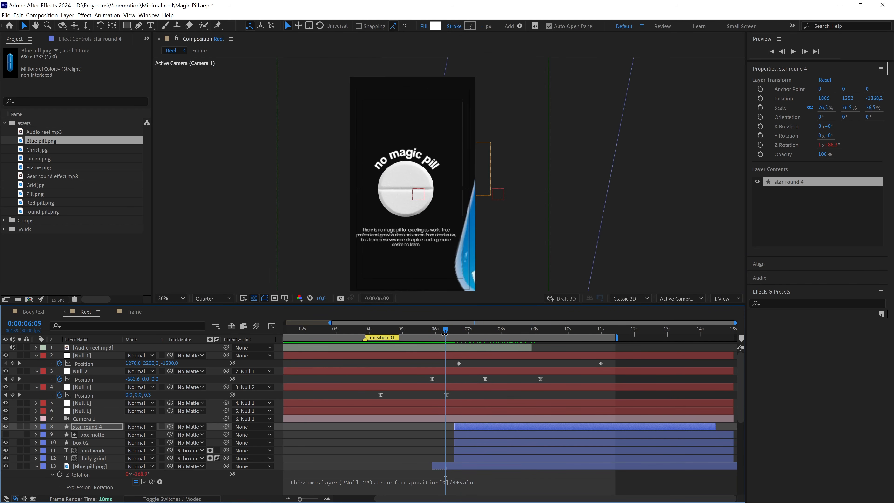
{"action": "key", "text": "space"}
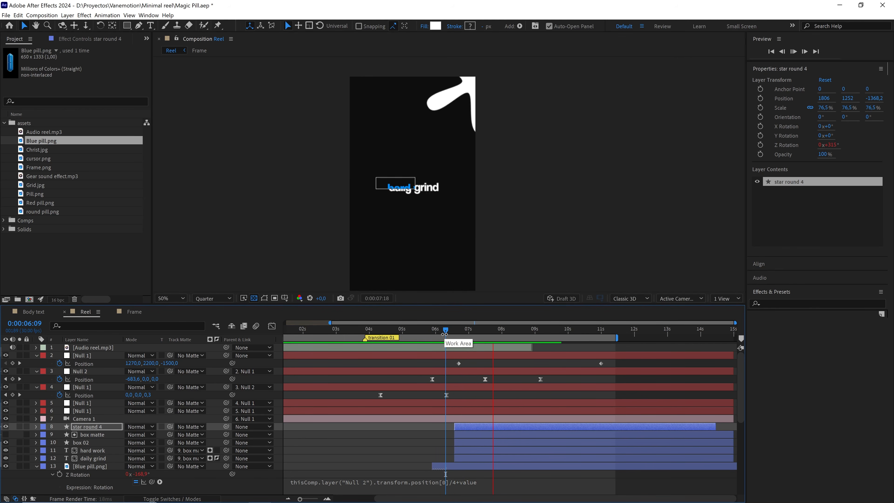
{"action": "key", "text": "space"}
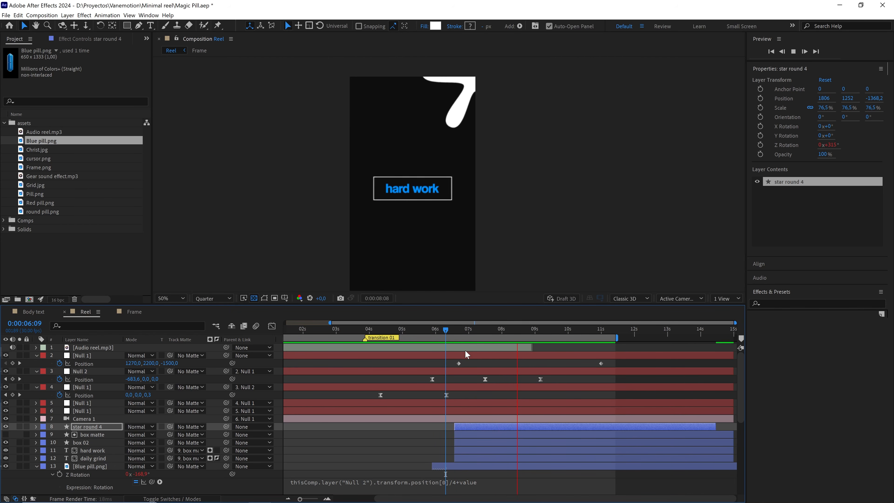
{"action": "left_click", "coordinate": [449, 330]}
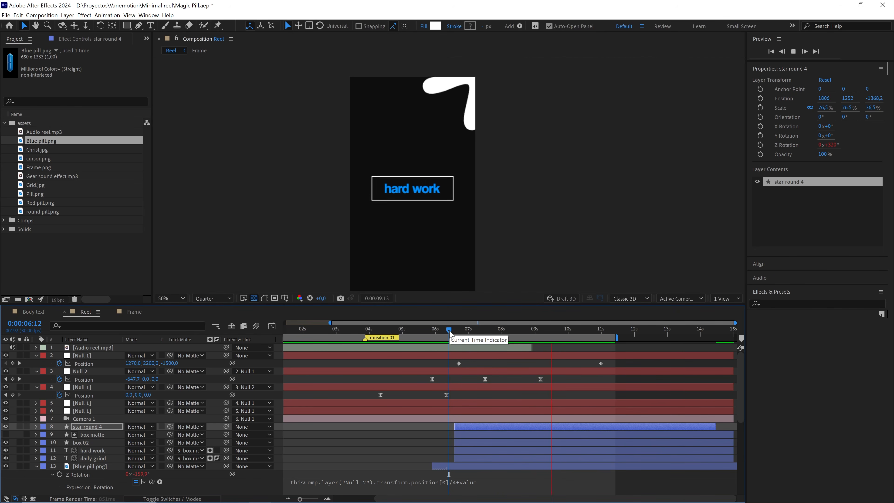
{"action": "key", "text": "space"}
Collapse all layer properties in the Reel composition, fit its full duration in the timeline, and collapse the assets folder.
{"action": "left_click", "coordinate": [307, 437]}
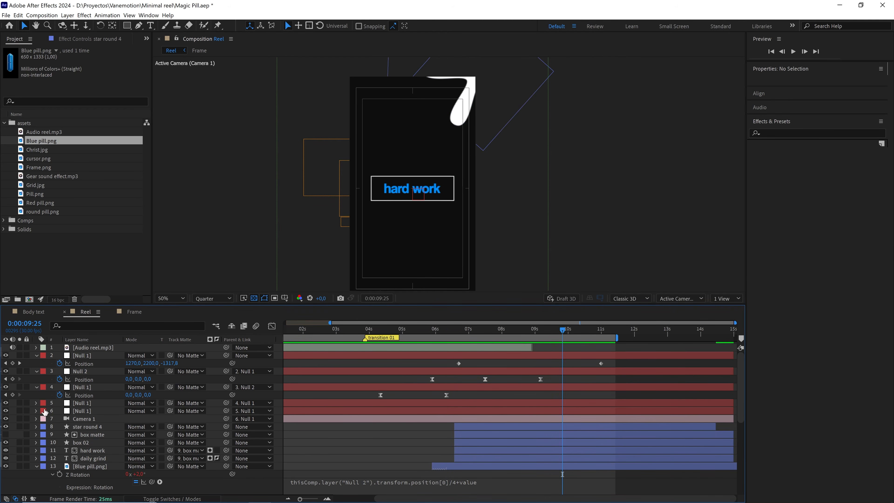
{"action": "key", "text": "ctrl+a"}
{"action": "left_click", "coordinate": [36, 355]}
{"action": "left_click", "coordinate": [323, 459]}
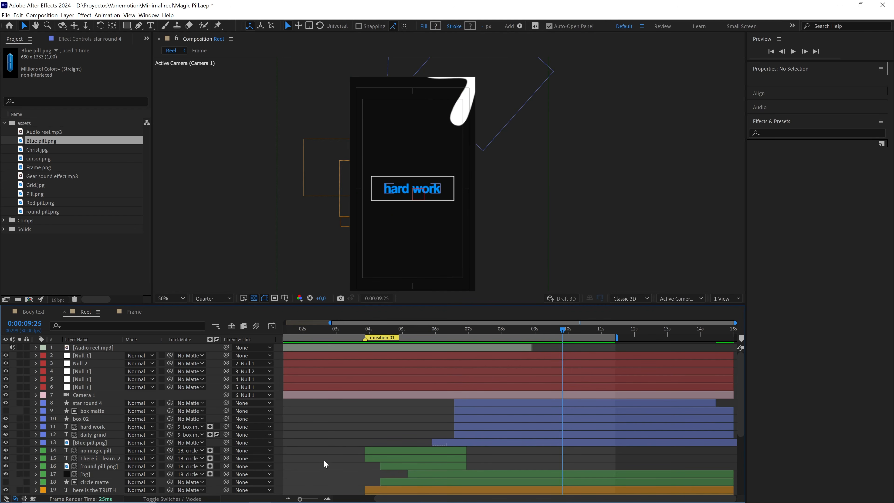
{"action": "left_click_drag", "start_coordinate": [300, 499], "coordinate": [279, 500]}
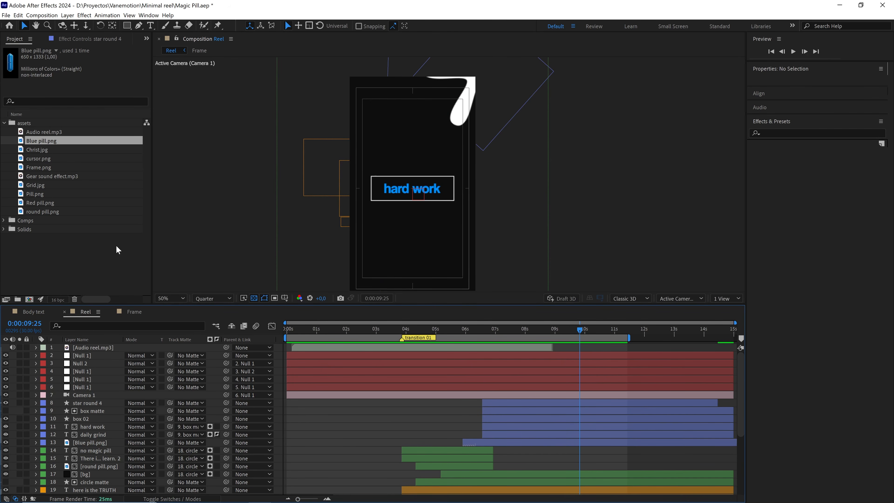
{"action": "left_click", "coordinate": [117, 250]}
{"action": "left_click", "coordinate": [4, 122]}
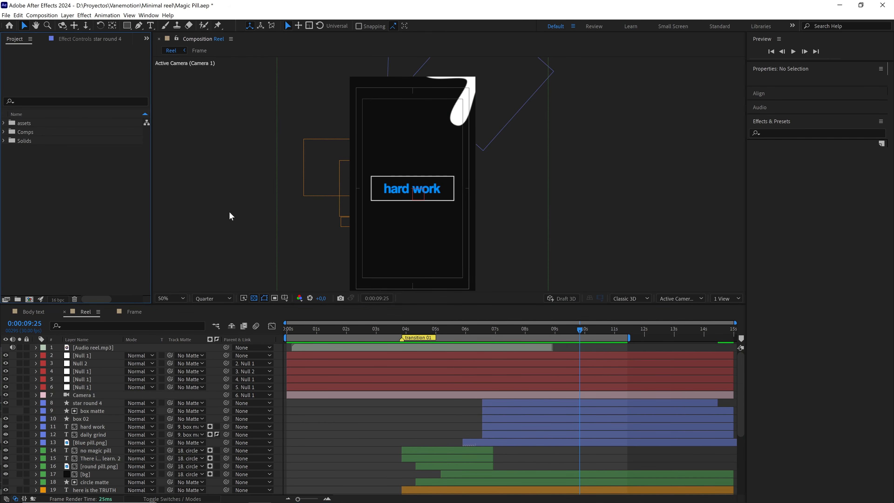
Preview the opening red pill scene from 0:00:01:08 and park the playhead at 0:00:02:10.
{"action": "left_click_drag", "start_coordinate": [376, 331], "coordinate": [360, 341]}
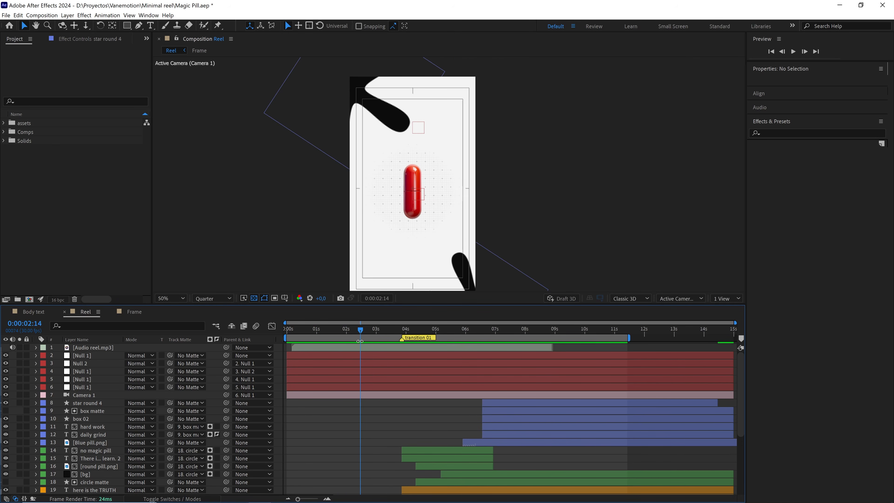
{"action": "left_click", "coordinate": [325, 335]}
{"action": "key", "text": "space"}
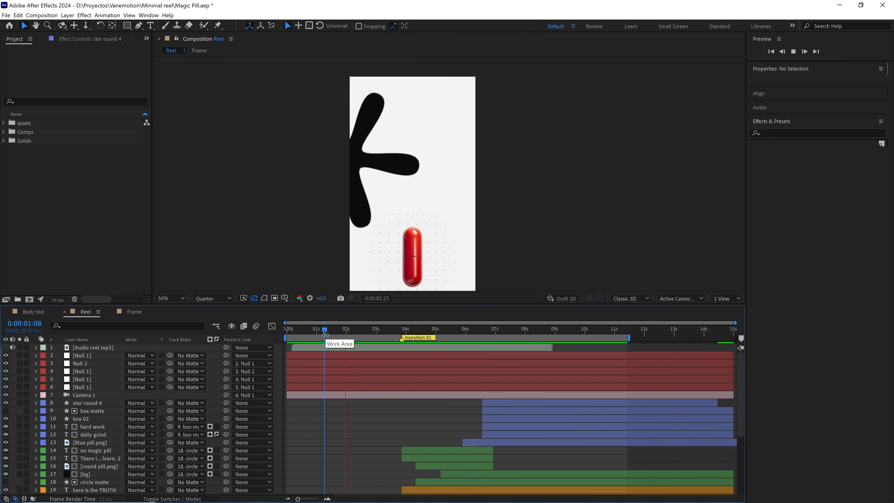
{"action": "left_click_drag", "start_coordinate": [309, 334], "coordinate": [356, 337]}
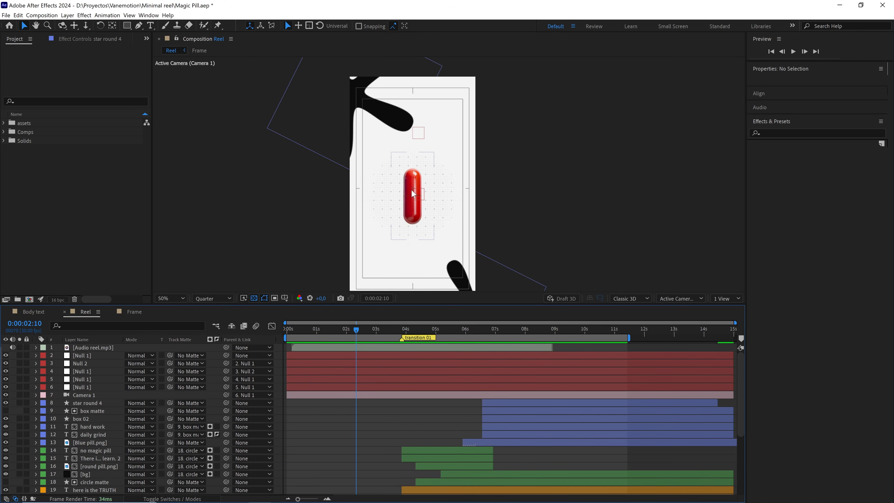
Select the Red pill.png layer and set the composition's preview resolution to Full.
{"action": "scroll", "coordinate": [102, 405], "scroll_direction": "down", "scroll_amount": 5}
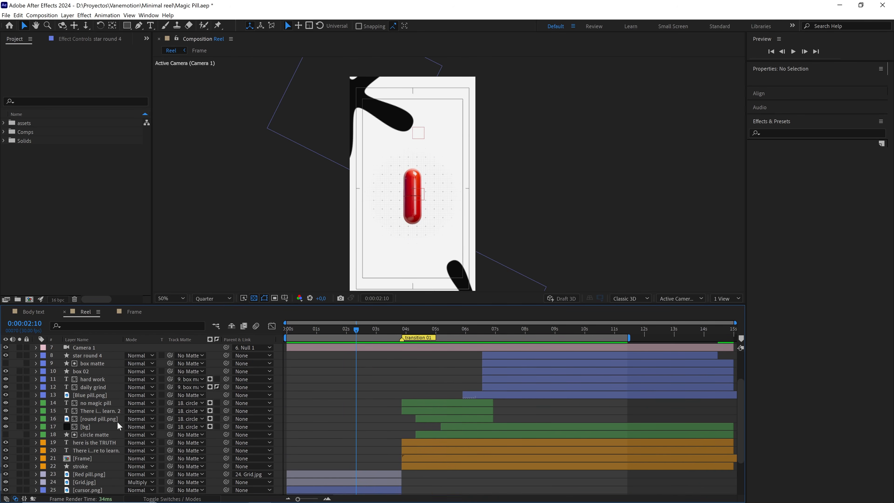
{"action": "left_click", "coordinate": [90, 427]}
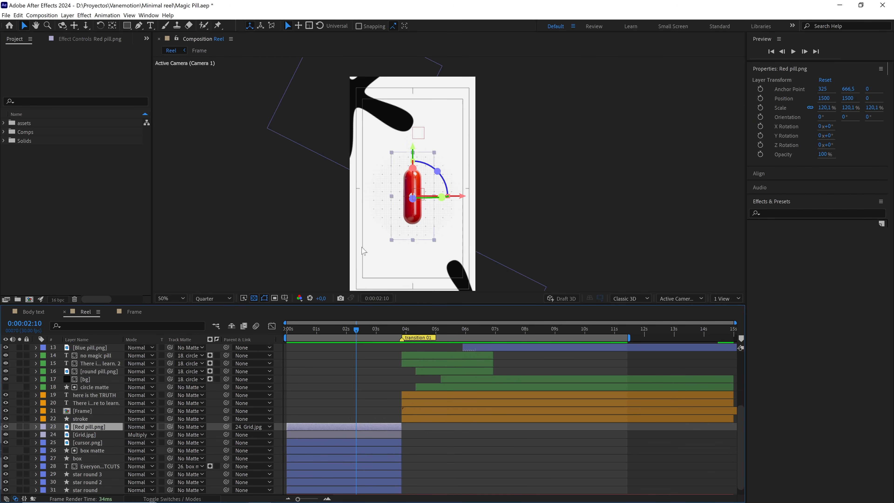
{"action": "key", "text": "period"}
{"action": "key", "text": "period"}
{"action": "left_click", "coordinate": [213, 299]}
{"action": "left_click", "coordinate": [207, 320]}
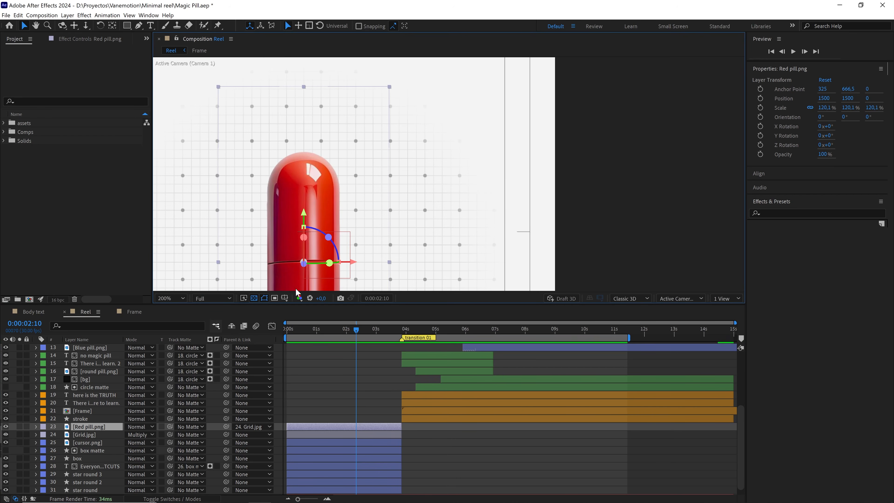
Enlarge the composition viewer and tilt the red pill to a Z orientation of 30°.
{"action": "left_click_drag", "start_coordinate": [400, 255], "coordinate": [456, 192]}
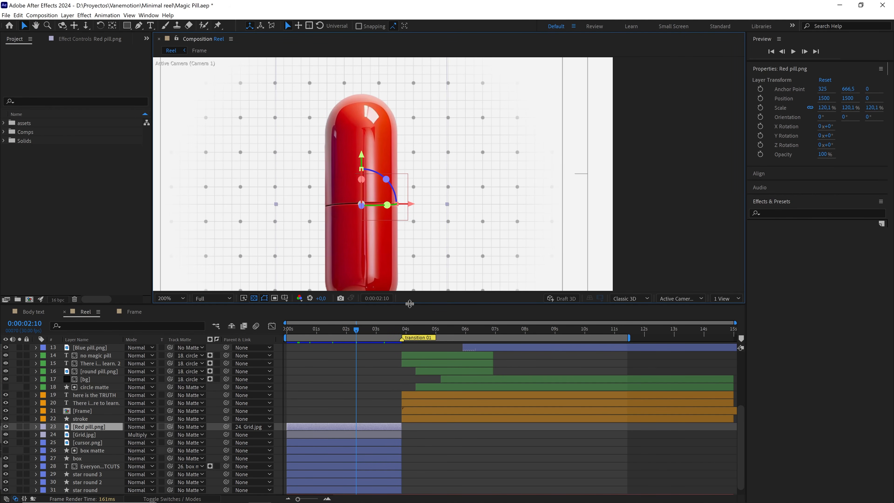
{"action": "left_click_drag", "start_coordinate": [409, 303], "coordinate": [409, 326]}
{"action": "key", "text": "comma"}
{"action": "key", "text": "h"}
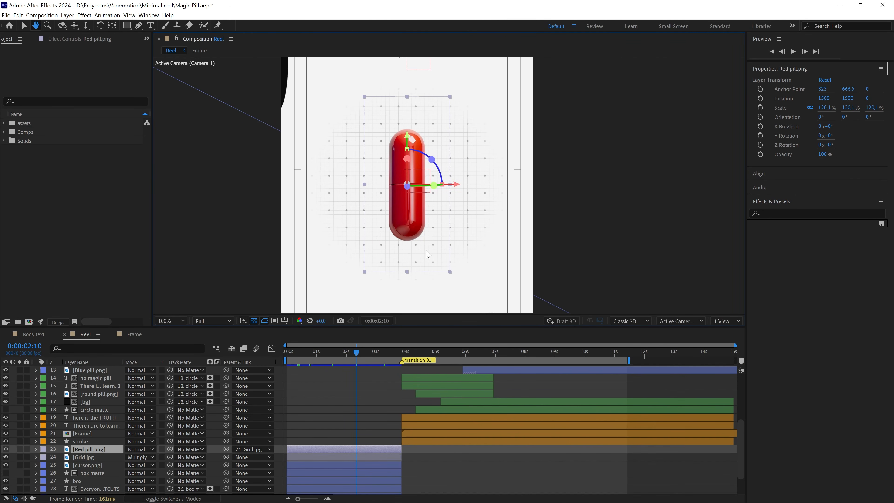
{"action": "key", "text": "v"}
{"action": "left_click_drag", "start_coordinate": [432, 159], "coordinate": [441, 176]}
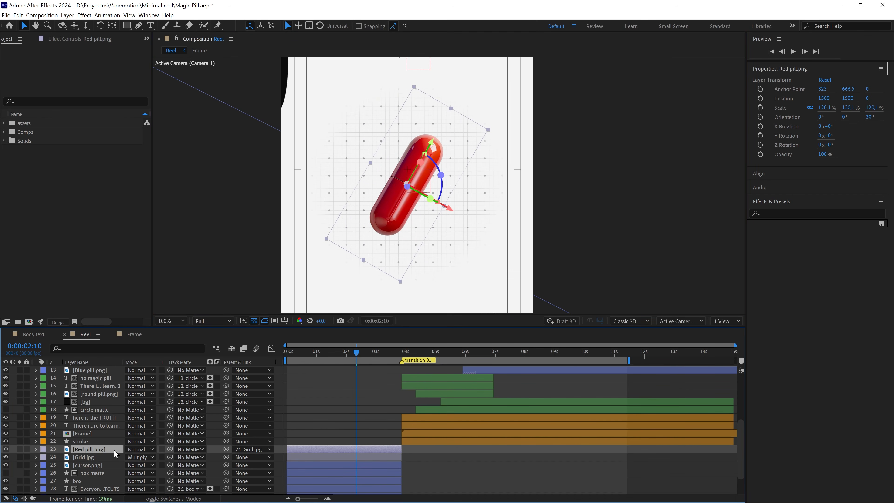
Find the Shadow Studio 2 effect and apply it to the Red pill.png layer.
{"action": "left_click", "coordinate": [780, 213]}
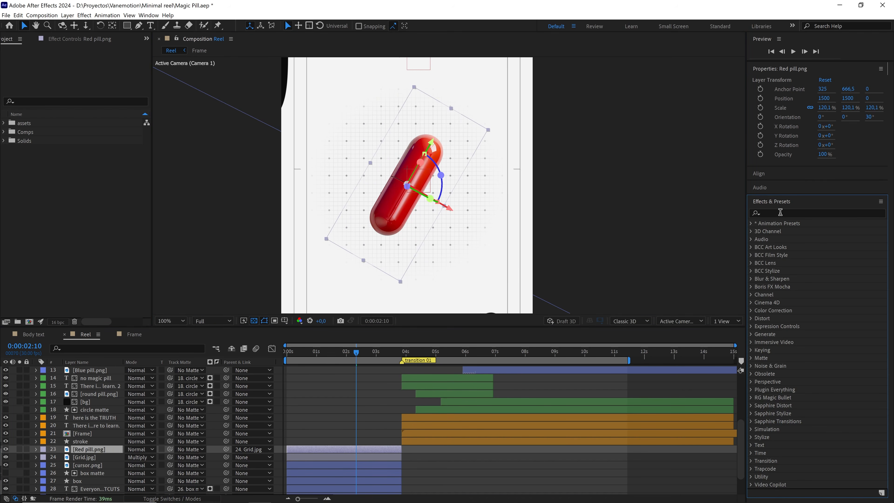
{"action": "type", "text": "shad"}
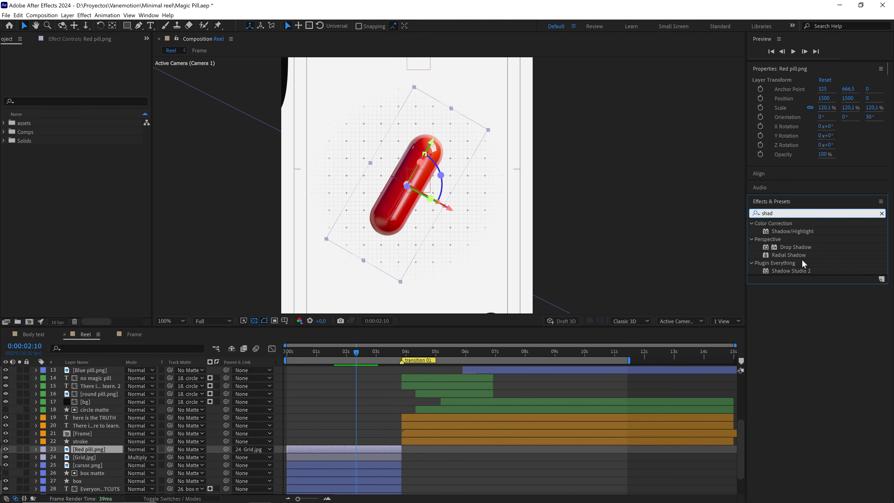
{"action": "left_click_drag", "start_coordinate": [792, 270], "coordinate": [80, 452]}
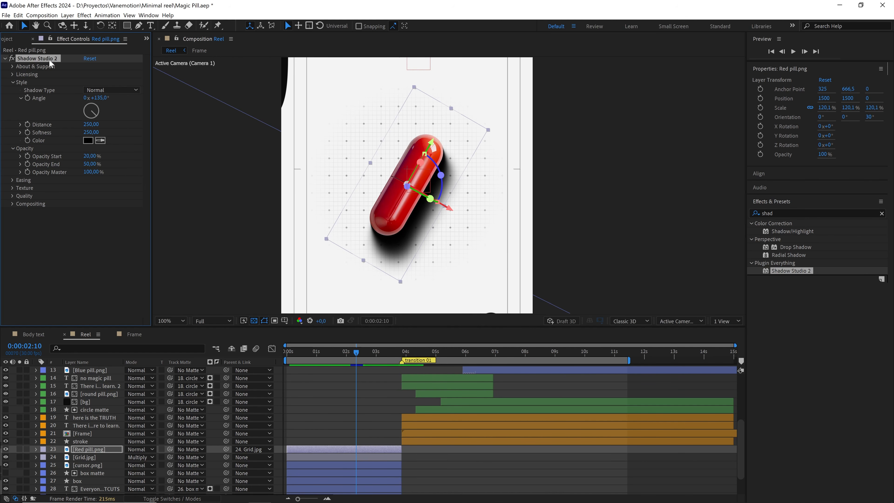
Add the expression time*30 to the red pill's Z Rotation.
{"action": "left_click", "coordinate": [102, 448]}
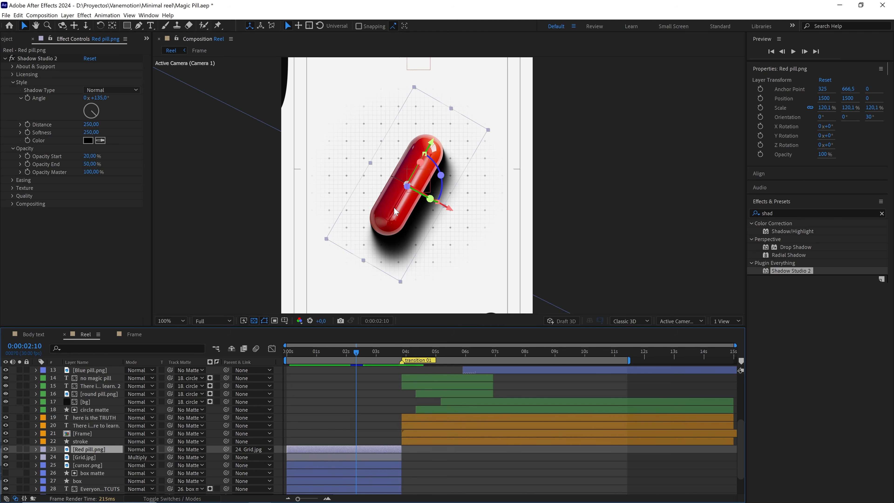
{"action": "key", "text": "r"}
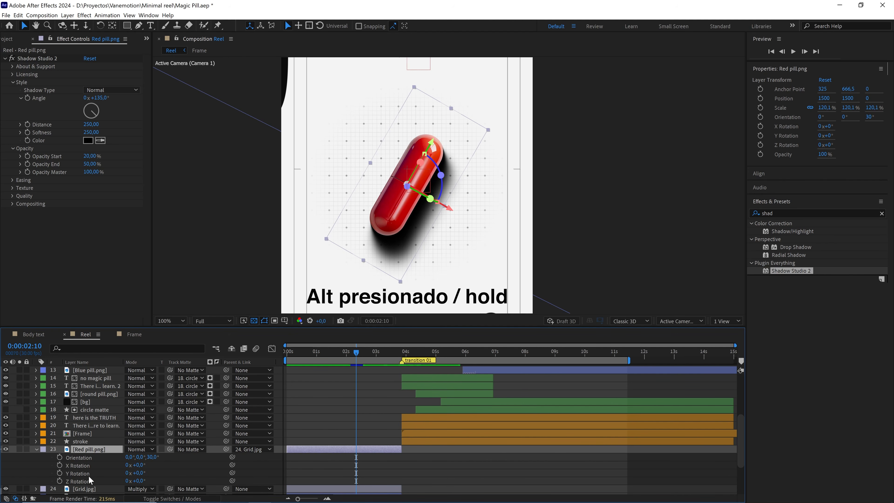
{"action": "left_click", "coordinate": [61, 483], "text": "alt"}
{"action": "type", "text": "t"}
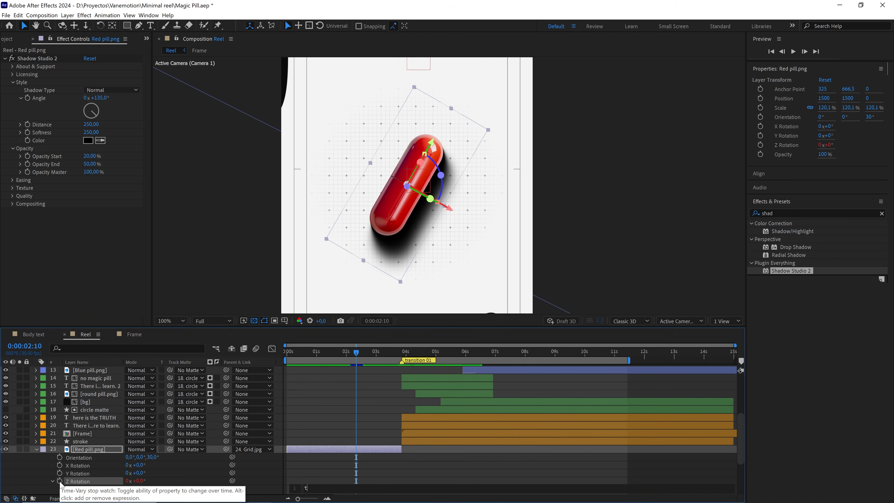
{"action": "type", "text": "ime*"}
{"action": "left_click", "coordinate": [297, 470]}
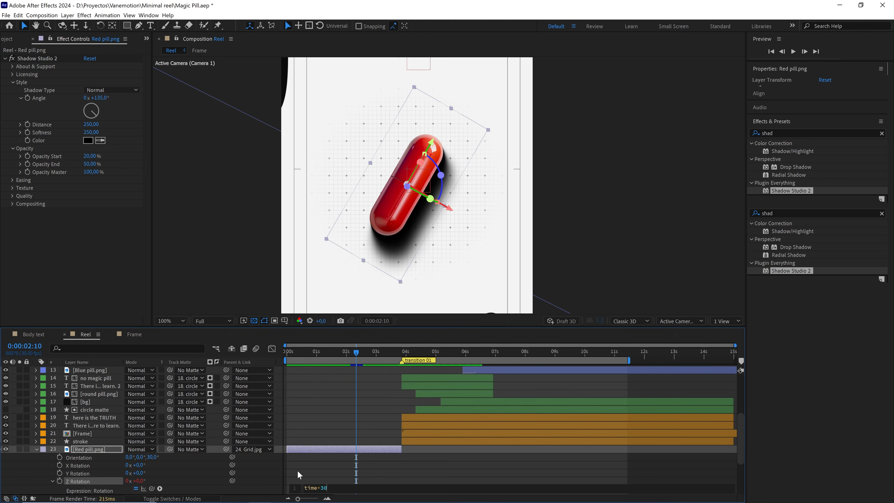
Preview the spinning red pill and its shadow from 0:00:01:19.
{"action": "left_click_drag", "start_coordinate": [363, 352], "coordinate": [335, 356]}
{"action": "key", "text": "space"}
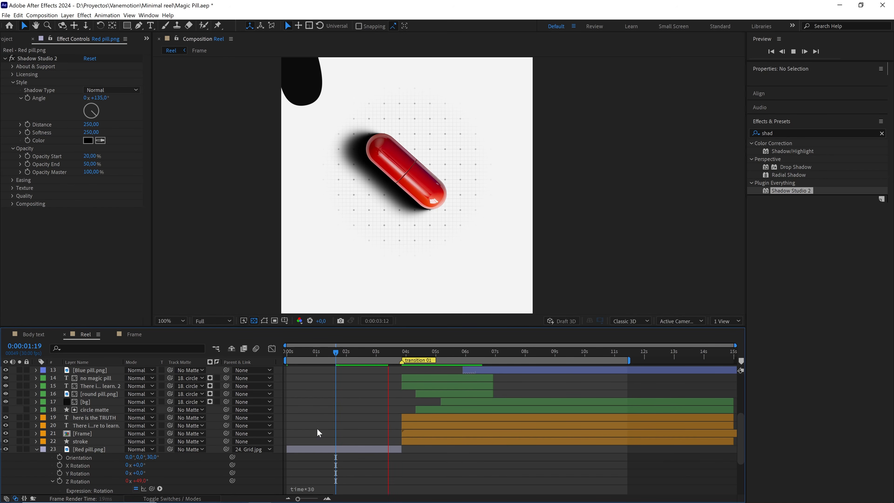
{"action": "key", "text": "space"}
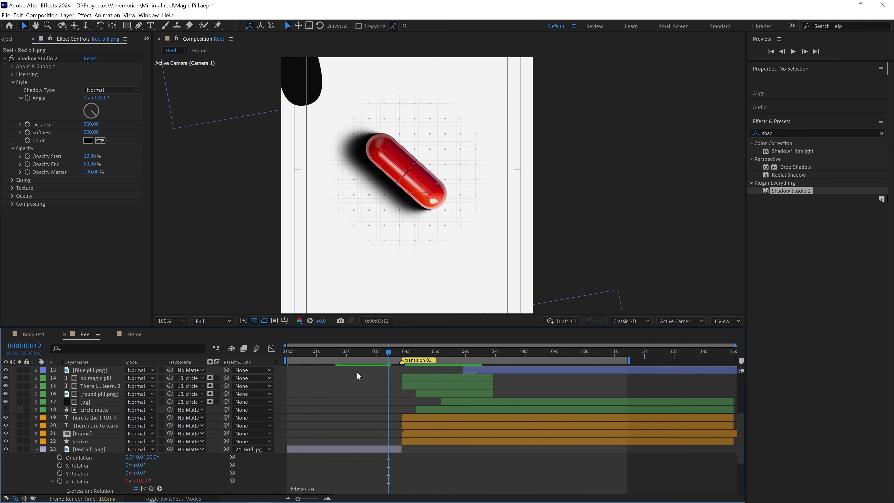
Extend the red pill's Z Rotation expression to time*30+value so that its base angle can be offset.
{"action": "mouse_move", "coordinate": [366, 352]}
{"action": "left_mouse_down"}
{"action": "mouse_move", "coordinate": [344, 353]}
{"action": "mouse_move", "coordinate": [361, 354]}
{"action": "left_mouse_up"}
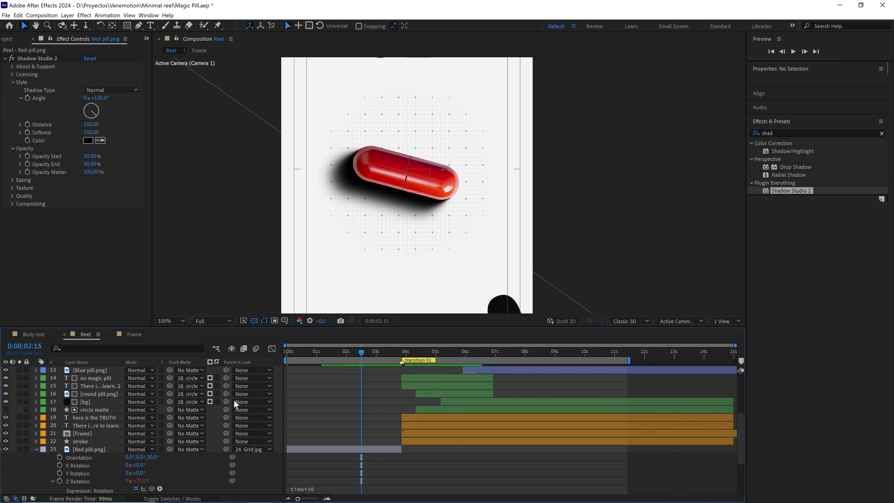
{"action": "left_click_drag", "start_coordinate": [146, 480], "coordinate": [150, 477]}
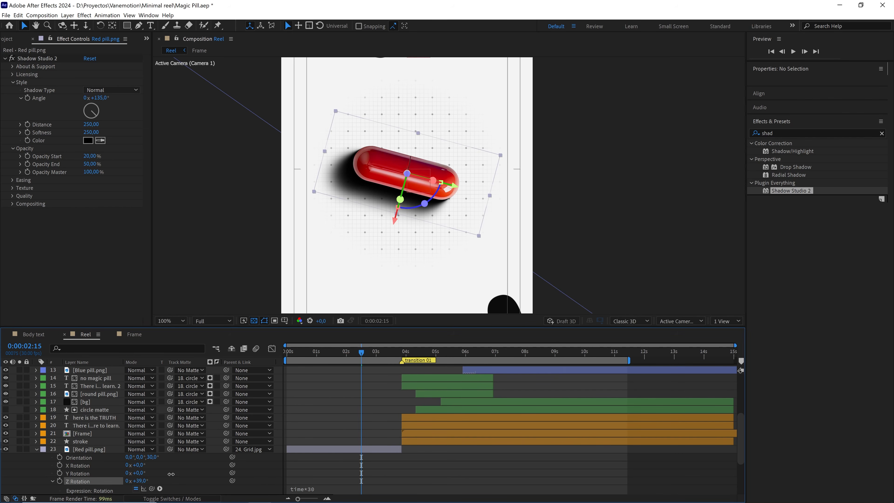
{"action": "left_click", "coordinate": [325, 490]}
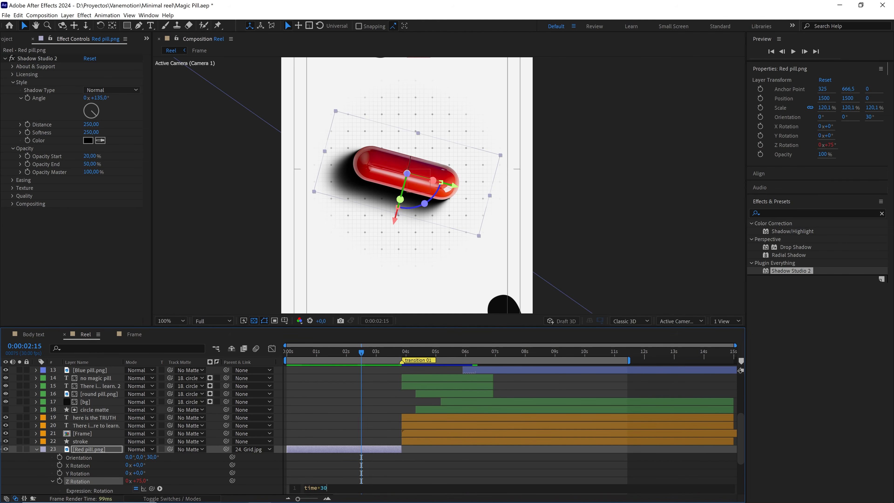
{"action": "type", "text": "+val"}
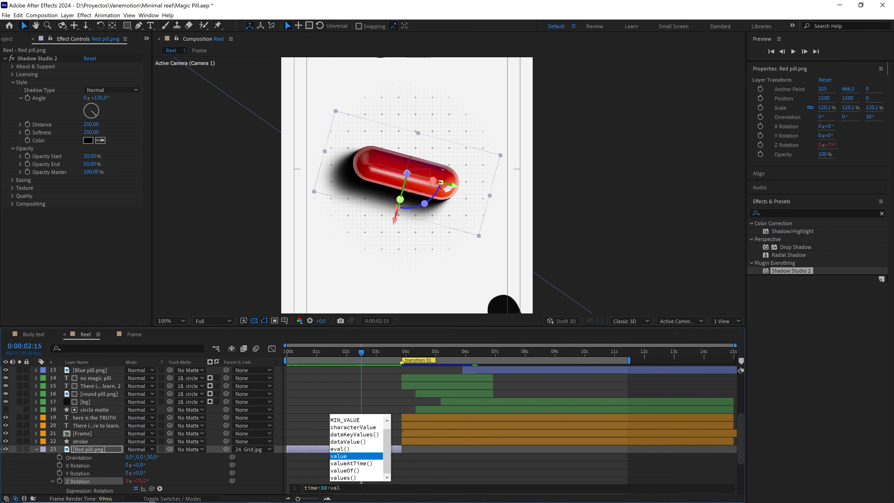
{"action": "key", "text": "Return"}
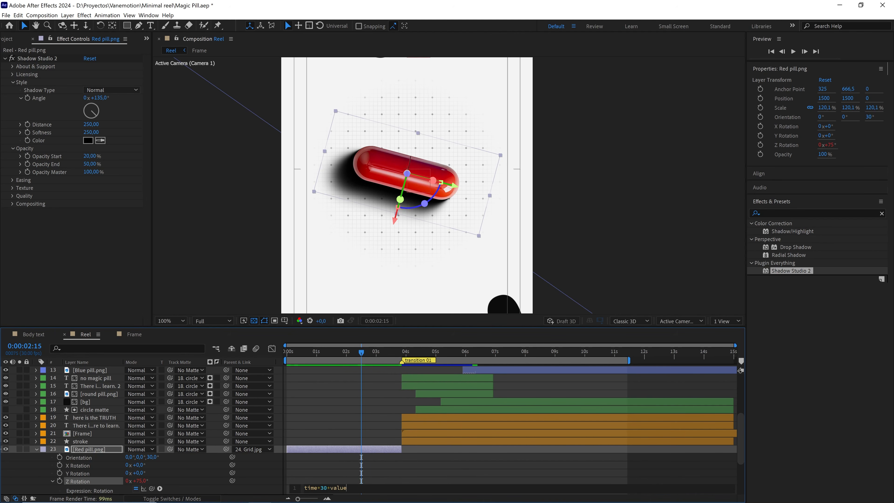
{"action": "left_click", "coordinate": [350, 472]}
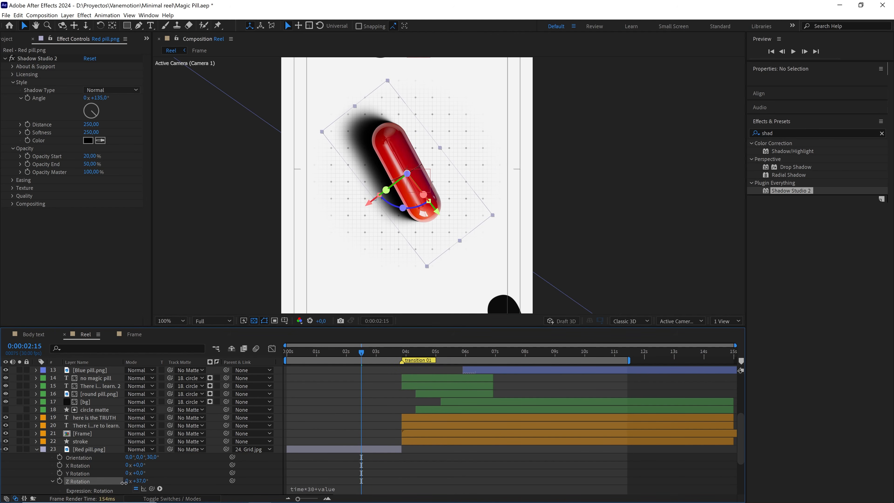
Offset the red pill's Z Rotation to -7° at 0:00:02:15, testing larger turns against the fixed shadow direction and undoing them.
{"action": "left_click_drag", "start_coordinate": [123, 483], "coordinate": [86, 490]}
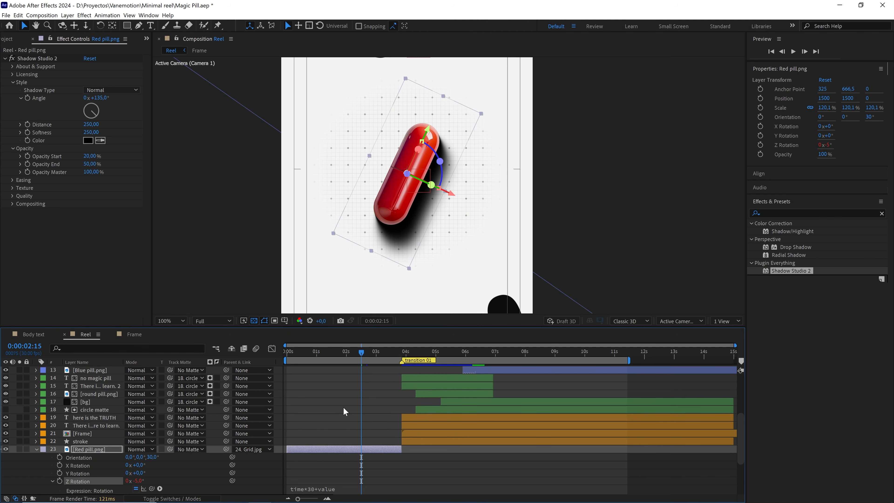
{"action": "left_click_drag", "start_coordinate": [139, 481], "coordinate": [199, 472]}
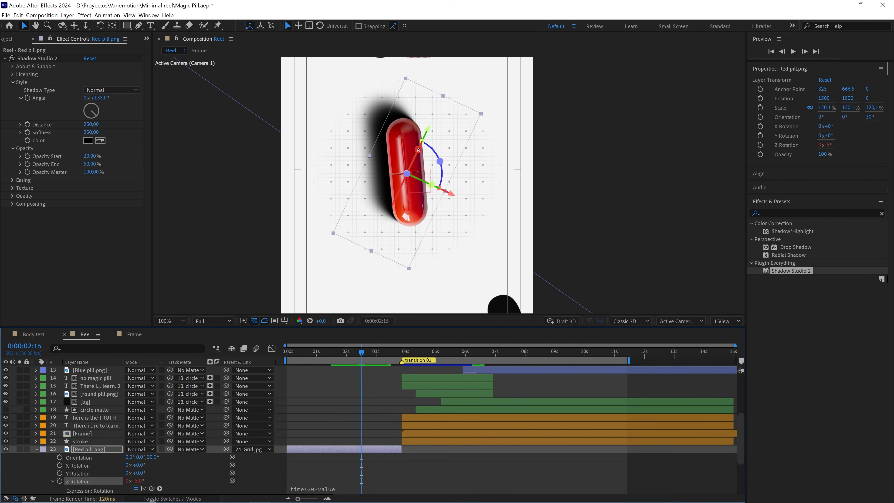
{"action": "key", "text": "ctrl+z"}
{"action": "mouse_move", "coordinate": [139, 481]}
{"action": "left_mouse_down"}
{"action": "mouse_move", "coordinate": [154, 481]}
{"action": "mouse_move", "coordinate": [137, 481]}
{"action": "left_mouse_up"}
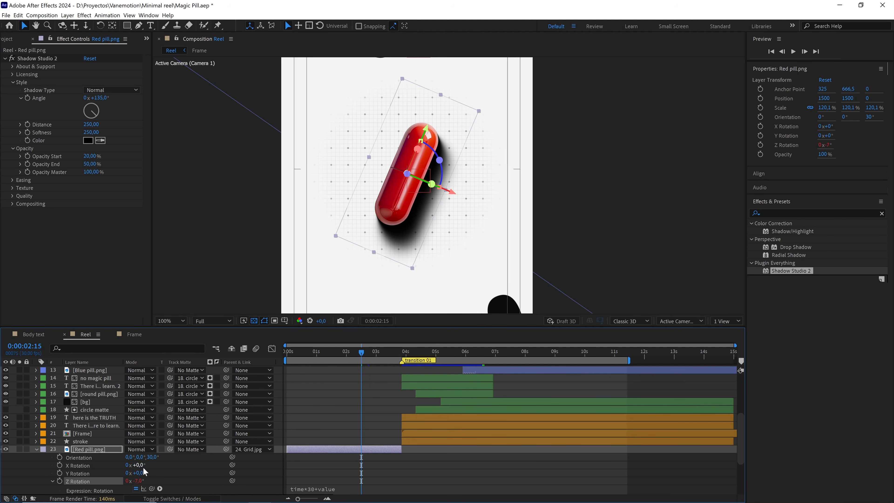
{"action": "left_click_drag", "start_coordinate": [139, 481], "coordinate": [159, 480]}
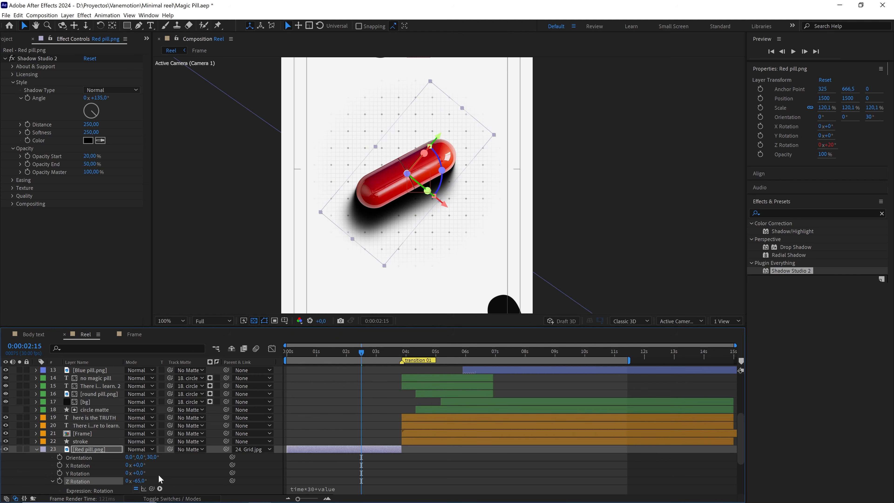
{"action": "key", "text": "ctrl+z"}
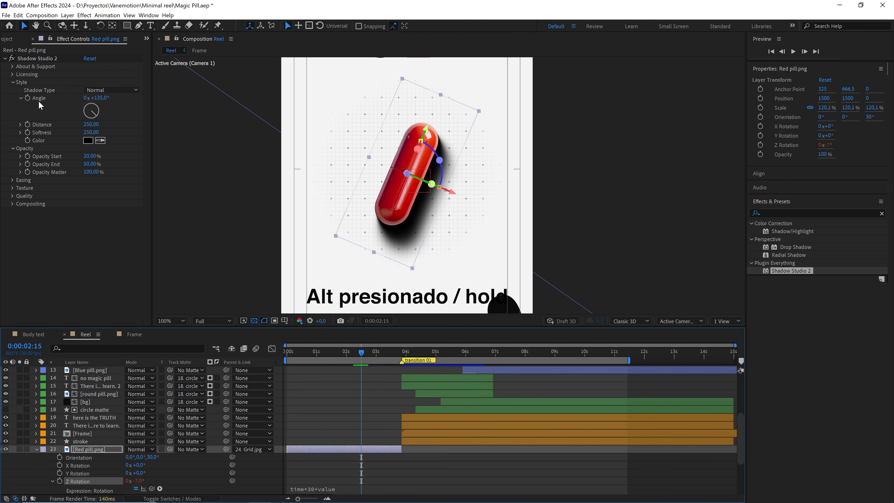
Add an expression to the Shadow Studio 2 Angle that links it to the red pill's Z Rotation (transform.zRotation).
{"action": "left_click", "coordinate": [28, 98], "text": "alt"}
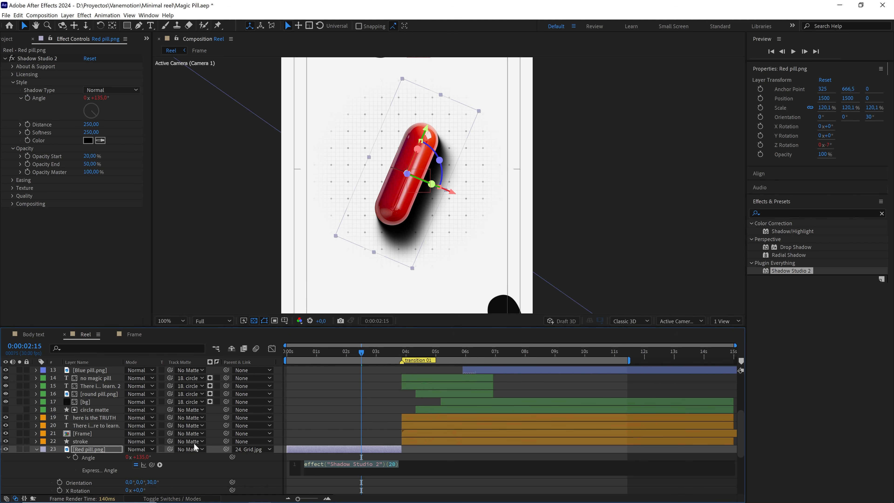
{"action": "left_click_drag", "start_coordinate": [153, 468], "coordinate": [86, 415]}
{"action": "left_click", "coordinate": [301, 415]}
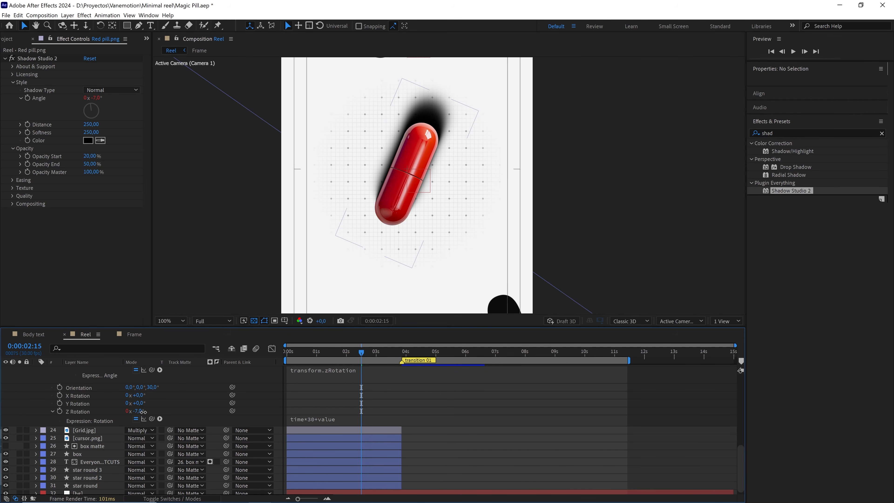
Test-rotate the red pill around Z to check the linked shadow angle, undo the turn, and inspect the pill up close.
{"action": "left_click_drag", "start_coordinate": [143, 412], "coordinate": [177, 408]}
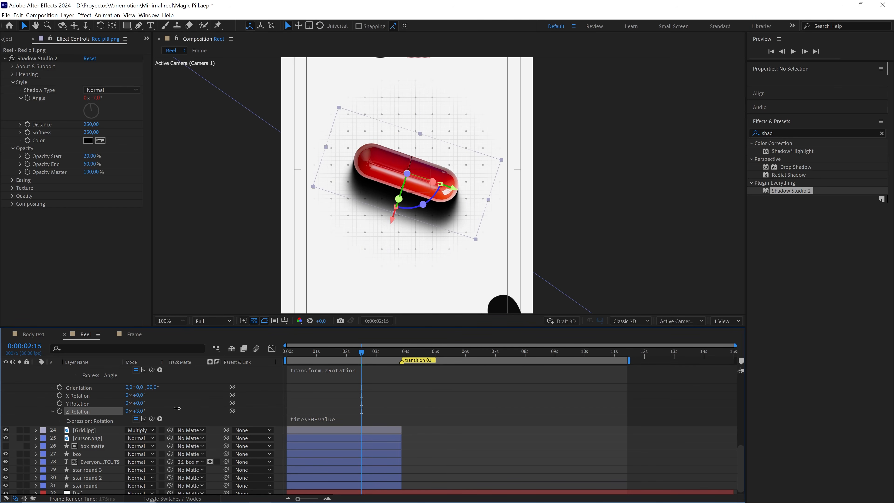
{"action": "key", "text": "ctrl+z"}
{"action": "key", "text": "."}
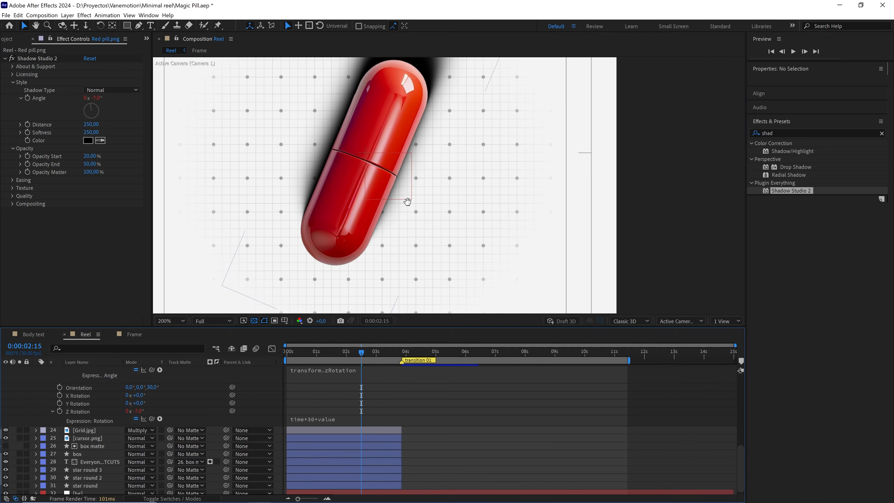
{"action": "left_click_drag", "start_coordinate": [407, 202], "coordinate": [427, 226]}
{"action": "scroll", "coordinate": [432, 217], "scroll_direction": "down", "scroll_amount": 1}
{"action": "scroll", "coordinate": [357, 380], "scroll_direction": "up", "scroll_amount": 1}
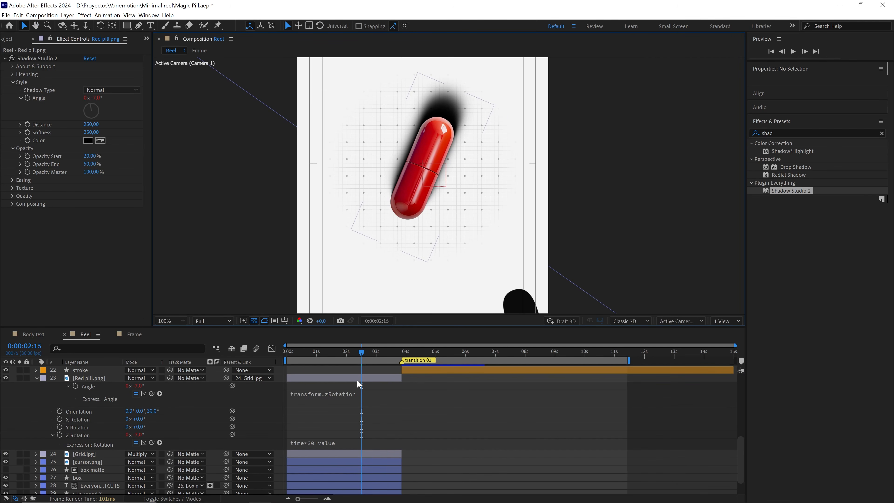
Open the shadow Angle's transform.zRotation expression on the red pill layer for editing.
{"action": "left_click", "coordinate": [316, 395]}
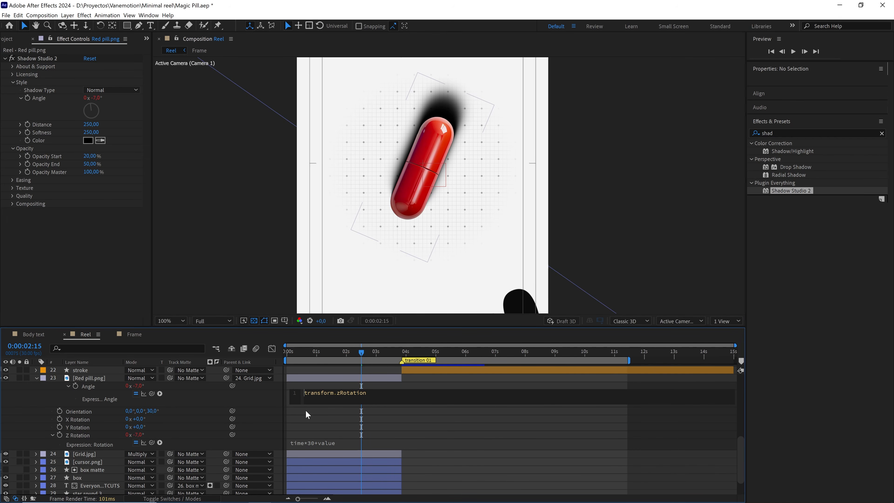
Change the Red pill shadow's Angle expression to -transform.zRotation and test it by adjusting the layer's Z Rotation, ending at about -14°.
{"action": "type", "text": "-"}
{"action": "left_click", "coordinate": [325, 426]}
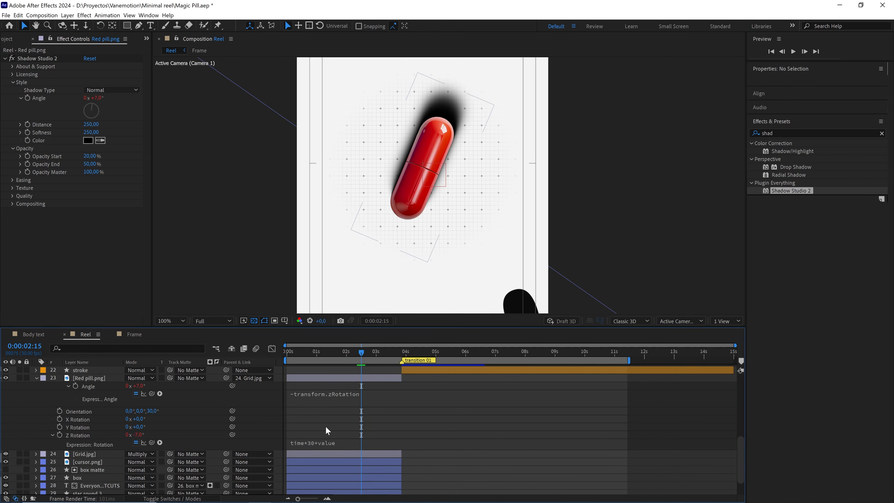
{"action": "left_click_drag", "start_coordinate": [138, 435], "coordinate": [214, 427]}
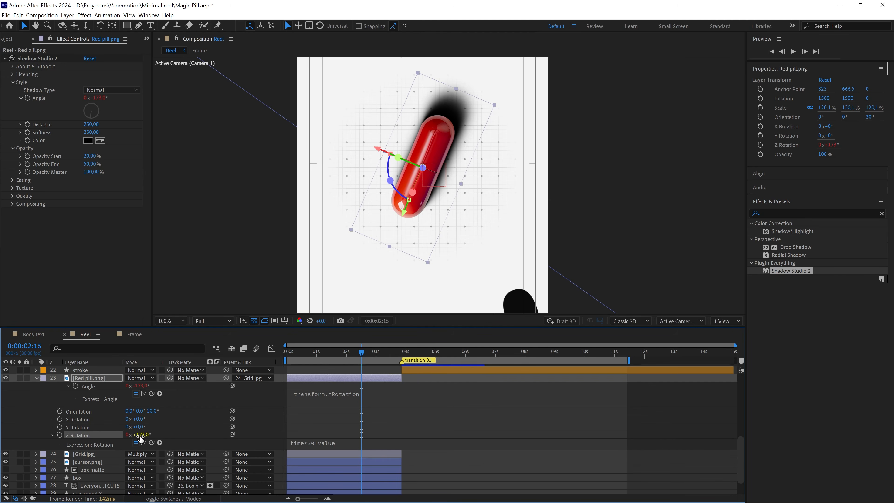
{"action": "mouse_move", "coordinate": [140, 436]}
{"action": "left_mouse_down"}
{"action": "mouse_move", "coordinate": [179, 429]}
{"action": "mouse_move", "coordinate": [141, 429]}
{"action": "left_mouse_up"}
{"action": "left_click_drag", "start_coordinate": [132, 430], "coordinate": [62, 445]}
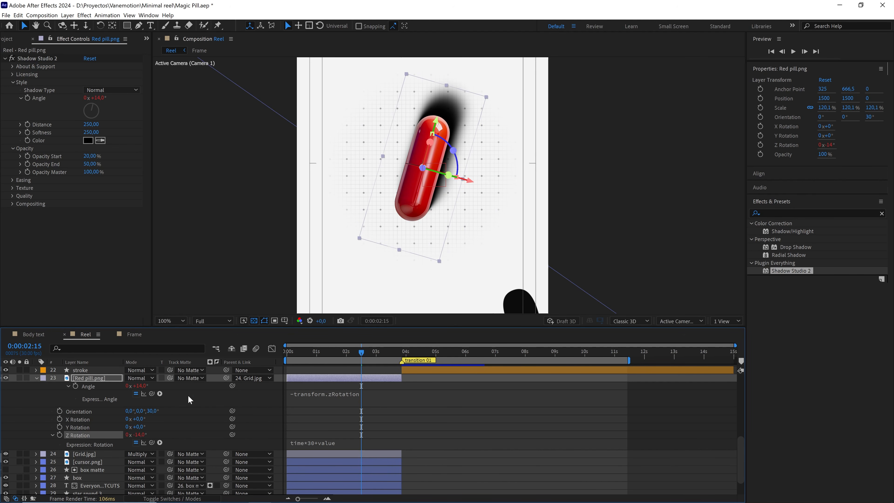
Extend the shadow's Angle expression to -transform.zRotation+value.
{"action": "left_click", "coordinate": [344, 399]}
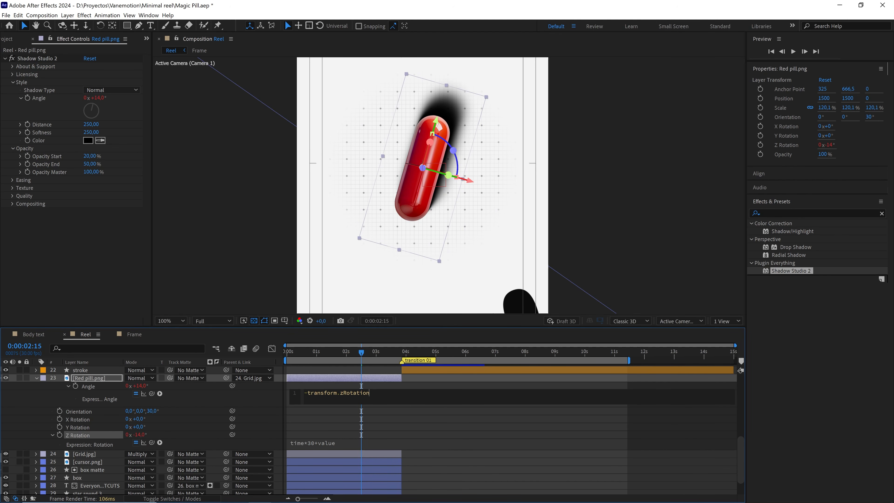
{"action": "type", "text": "+va"}
{"action": "key", "text": "Return"}
{"action": "left_click", "coordinate": [394, 415]}
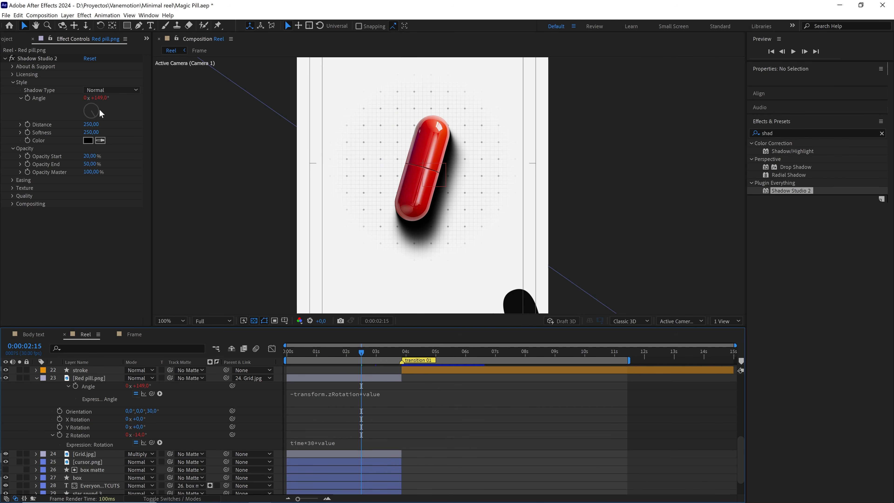
Adjust the Shadow Studio 2 angle to about 122° and set Opacity Master to 15%.
{"action": "left_click_drag", "start_coordinate": [99, 98], "coordinate": [90, 98]}
{"action": "left_click_drag", "start_coordinate": [92, 172], "coordinate": [65, 174]}
{"action": "left_click", "coordinate": [92, 171]}
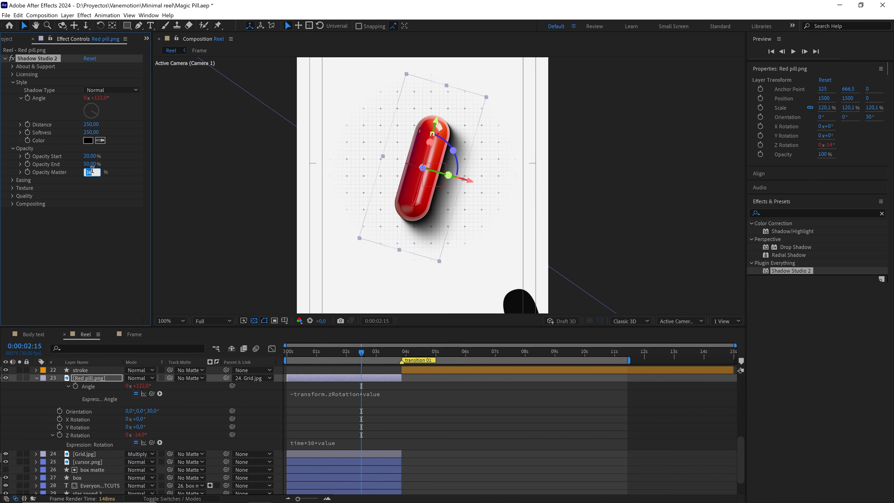
{"action": "key", "text": "Return"}
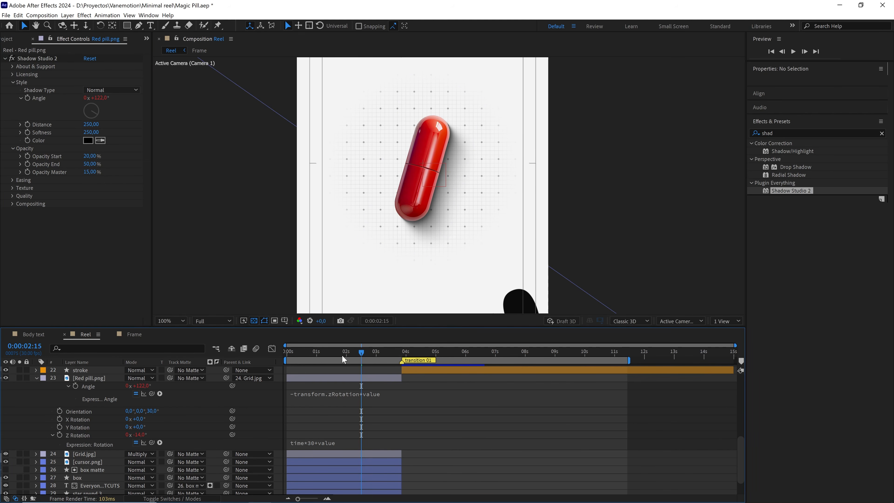
Preview the spinning pill from about one second in, using Quarter preview resolution.
{"action": "left_click_drag", "start_coordinate": [356, 347], "coordinate": [327, 345]}
{"action": "key", "text": "space"}
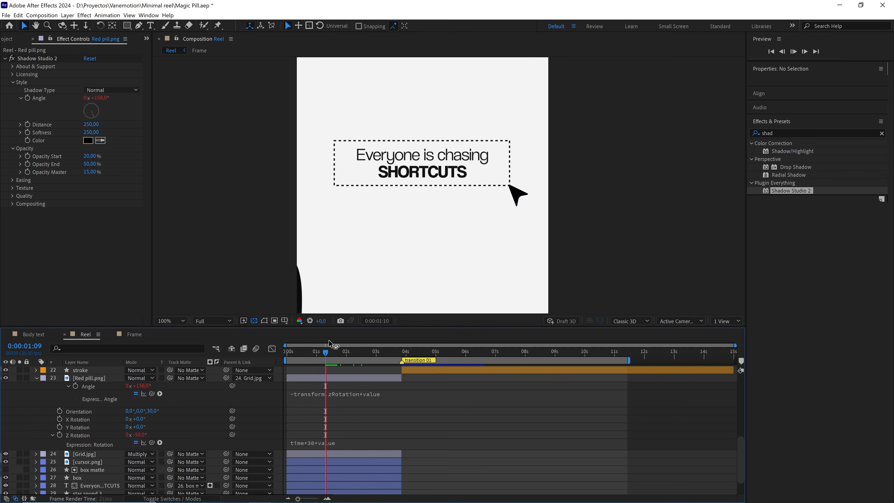
{"action": "key", "text": "space"}
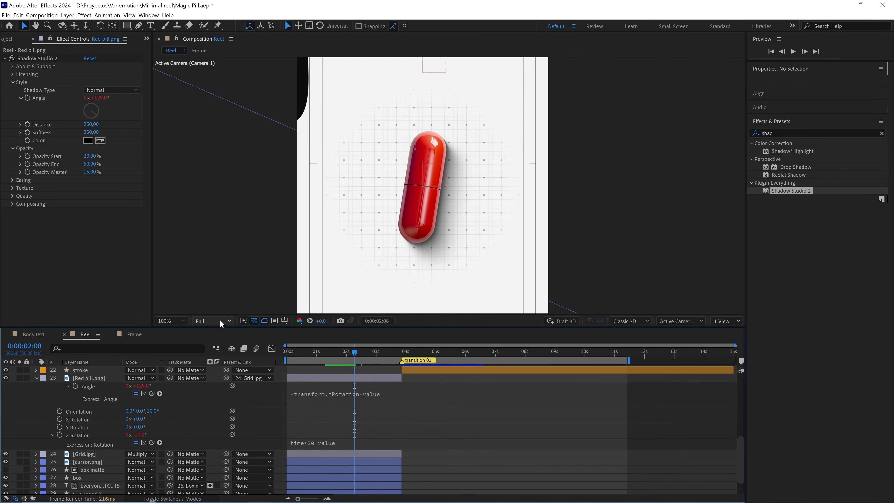
{"action": "left_click", "coordinate": [220, 321]}
{"action": "left_click", "coordinate": [215, 374]}
{"action": "left_click_drag", "start_coordinate": [333, 354], "coordinate": [324, 357]}
{"action": "key", "text": "space"}
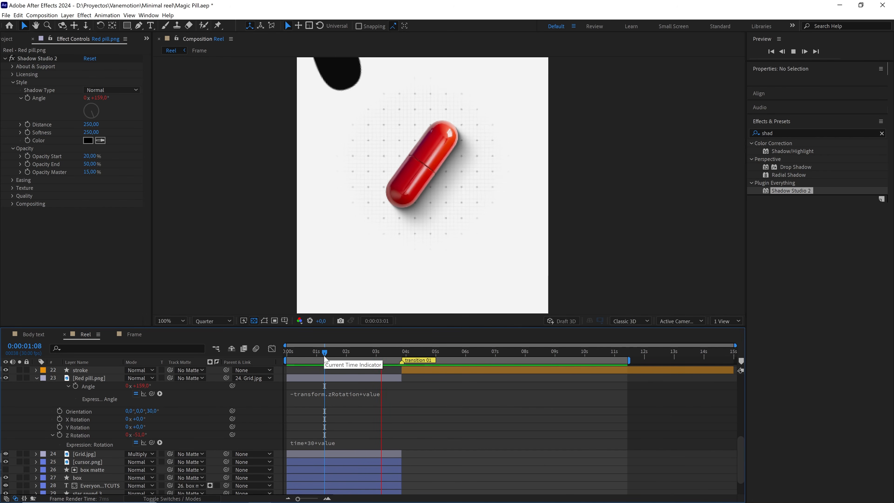
Replay the reel from several earlier points to check the pill's shadow, and return to 0:00:02:15.
{"action": "key", "text": "space"}
{"action": "left_click_drag", "start_coordinate": [362, 354], "coordinate": [357, 357]}
{"action": "key", "text": "space"}
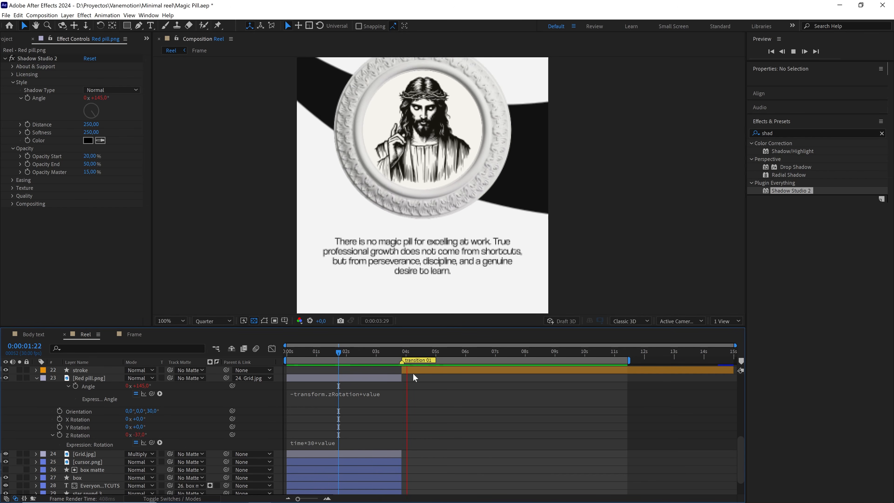
{"action": "left_click_drag", "start_coordinate": [370, 350], "coordinate": [344, 354]}
{"action": "key", "text": "space"}
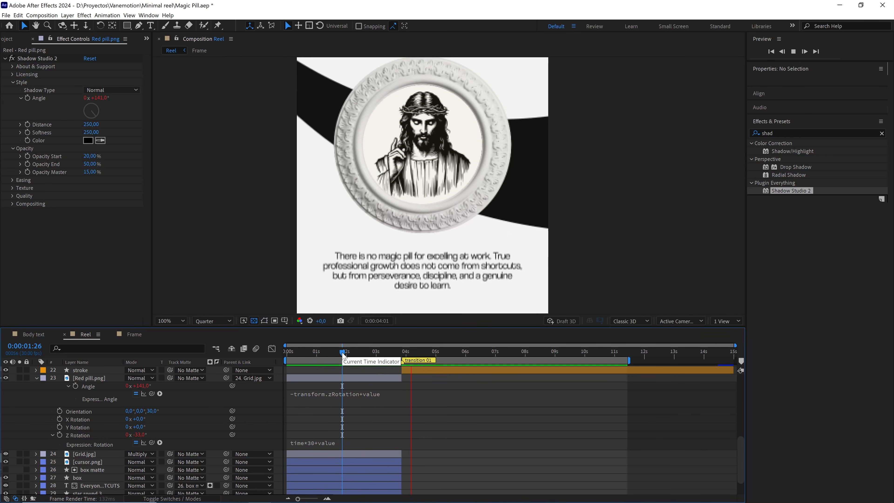
{"action": "left_click", "coordinate": [296, 355]}
{"action": "key", "text": "space"}
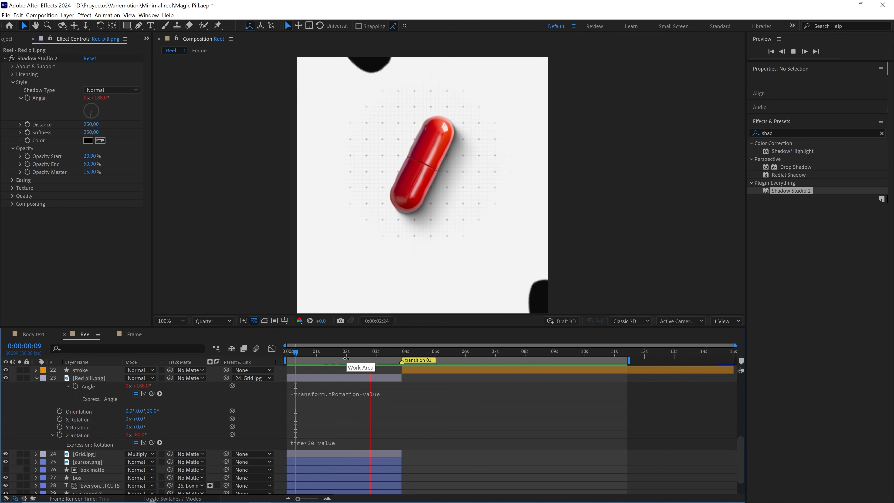
{"action": "key", "text": "space"}
{"action": "left_click_drag", "start_coordinate": [341, 355], "coordinate": [362, 357]}
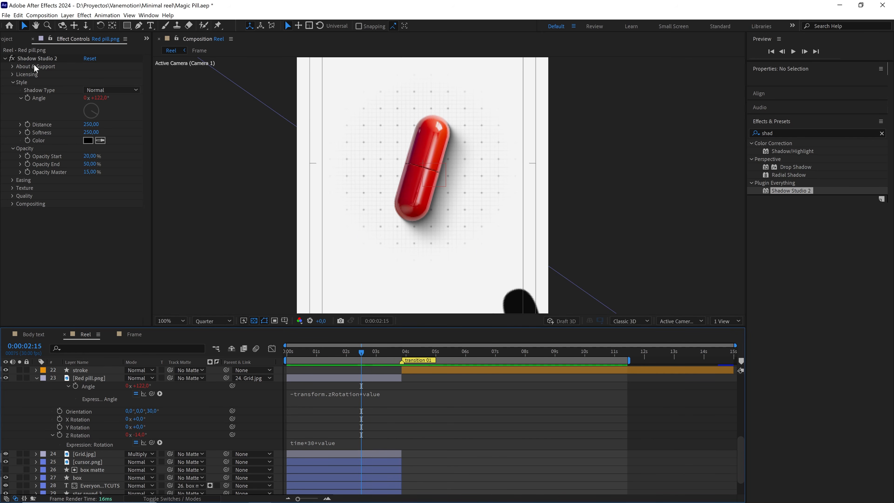
Collapse the Red pill layer, restore Full preview resolution and disable its Shadow Studio 2 effect.
{"action": "left_click", "coordinate": [36, 379]}
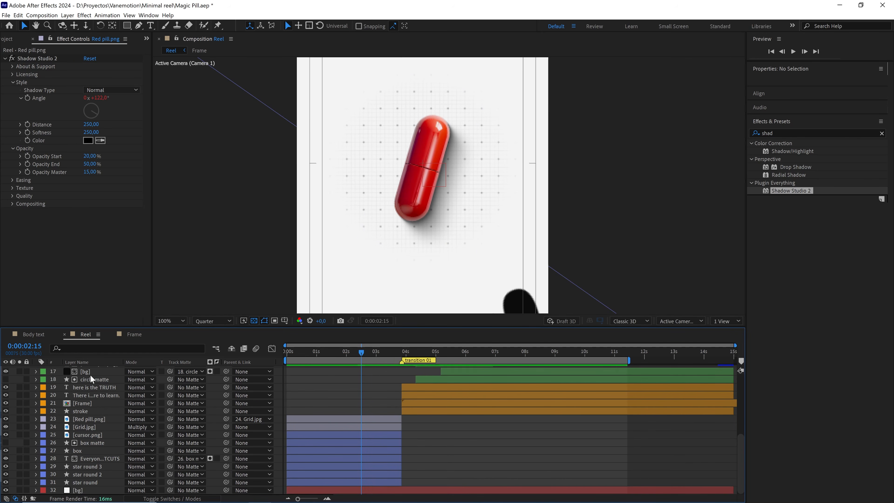
{"action": "left_click", "coordinate": [35, 57]}
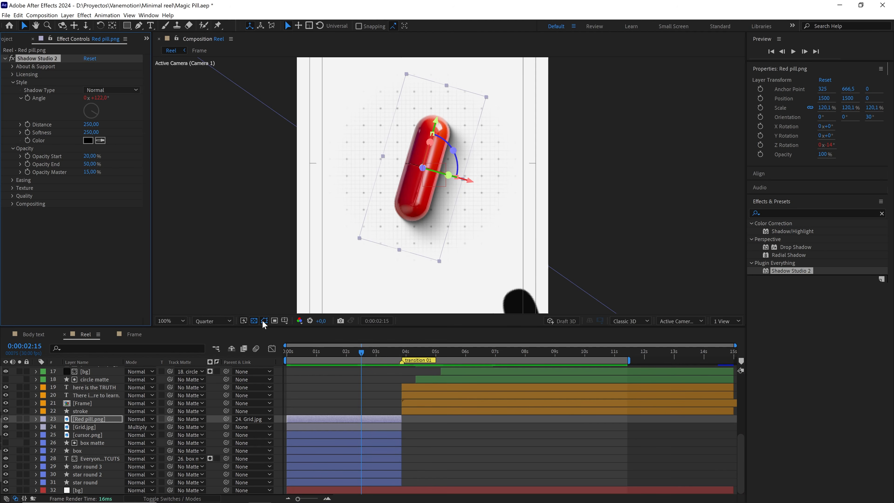
{"action": "left_click", "coordinate": [214, 321]}
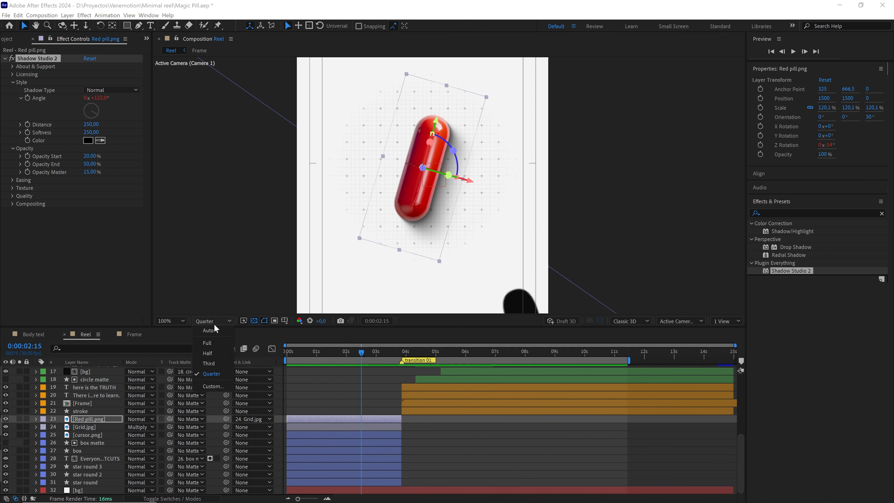
{"action": "left_click", "coordinate": [212, 341]}
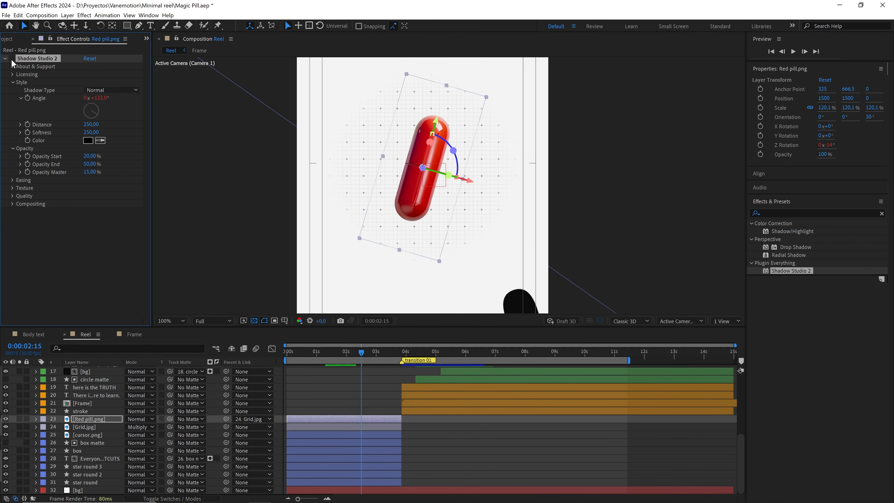
Find CC Radial Fast Blur in the effects library and apply it to the Red pill.png layer.
{"action": "left_click", "coordinate": [882, 214]}
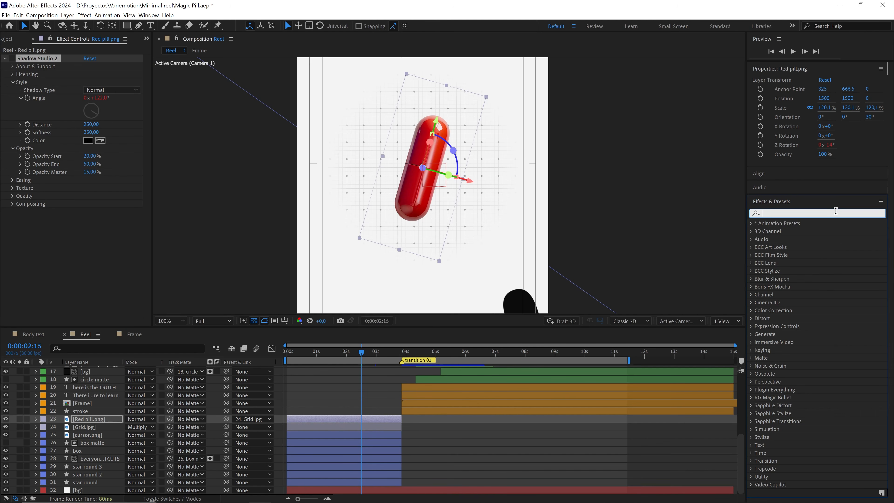
{"action": "type", "text": "rad"}
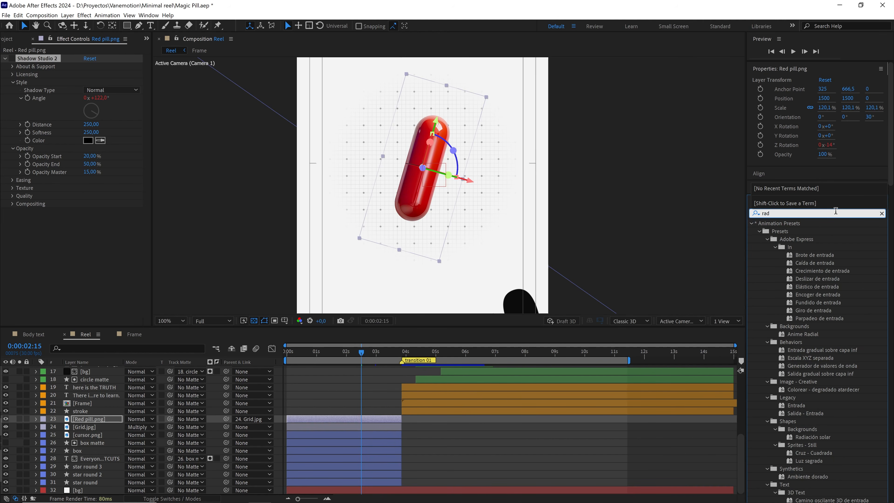
{"action": "type", "text": "ia"}
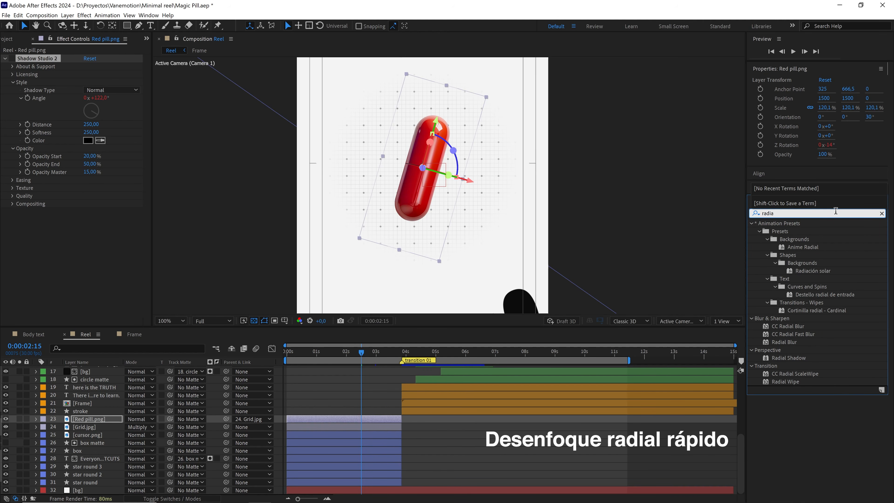
{"action": "left_click_drag", "start_coordinate": [802, 331], "coordinate": [116, 421]}
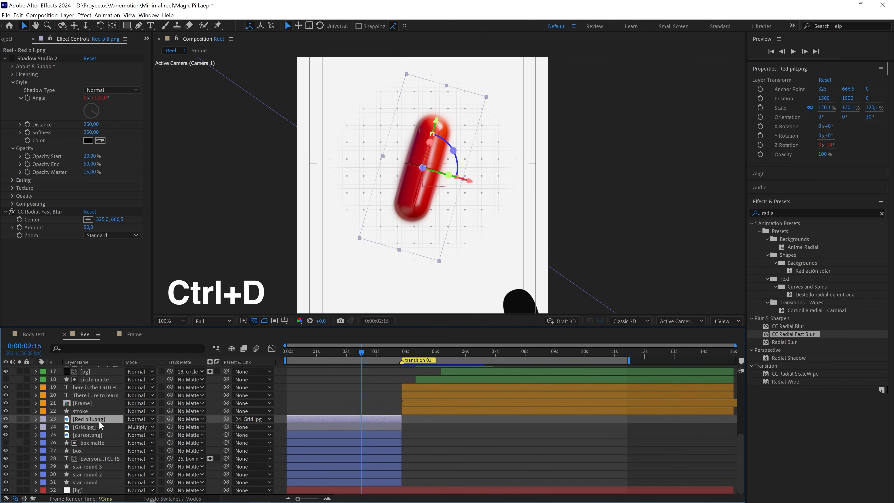
Duplicate the Red pill.png layer and delete CC Radial Fast Blur from the upper copy.
{"action": "key", "text": "ctrl+d"}
{"action": "left_click", "coordinate": [42, 210]}
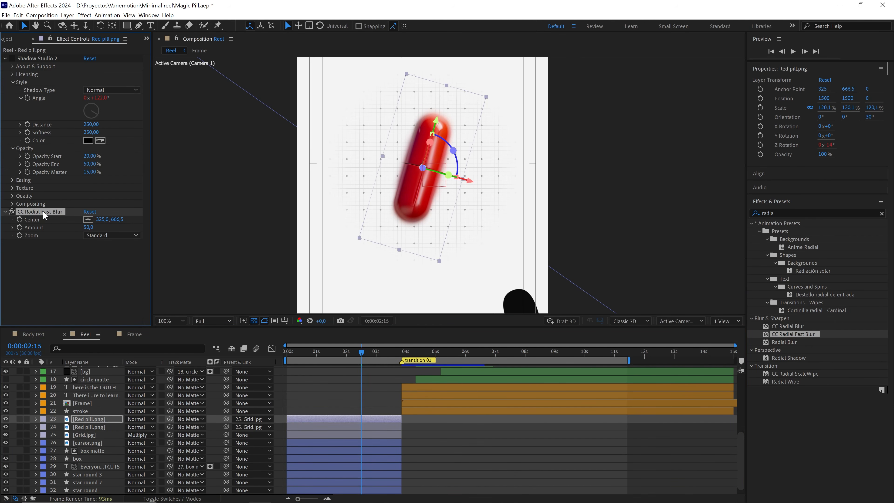
{"action": "key", "text": "Delete"}
Apply the Fill effect to the lower Red pill.png copy and set its color to black (000000).
{"action": "left_click", "coordinate": [99, 426]}
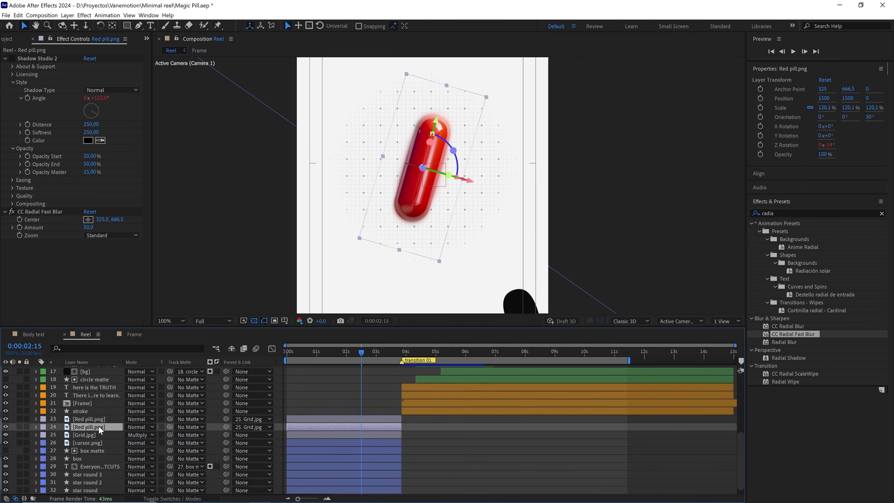
{"action": "left_click_drag", "start_coordinate": [791, 212], "coordinate": [722, 216]}
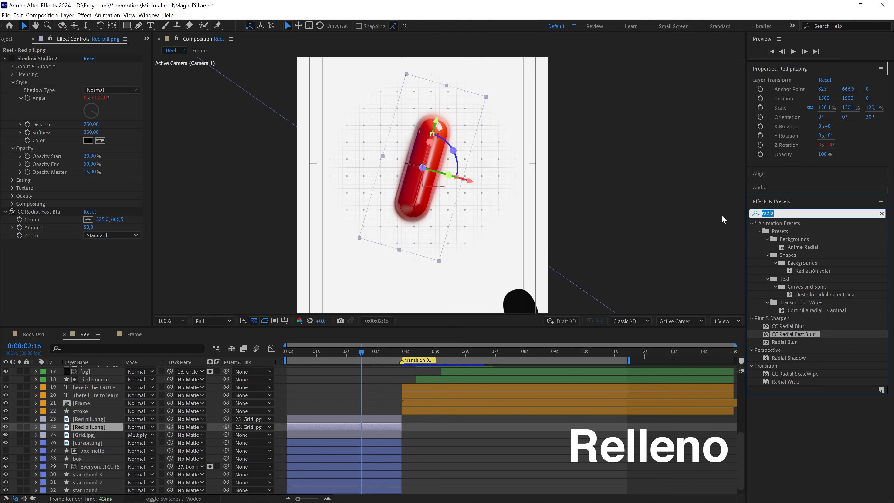
{"action": "type", "text": "fill"}
{"action": "left_click_drag", "start_coordinate": [765, 238], "coordinate": [99, 427]}
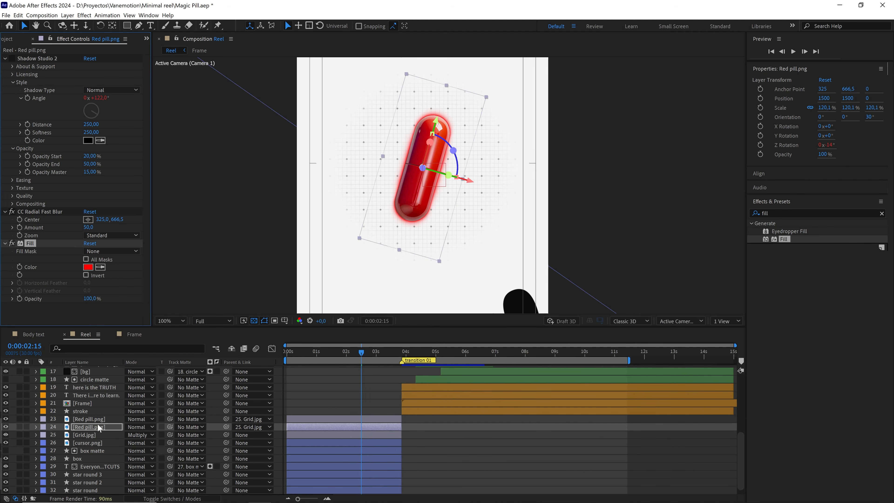
{"action": "left_click", "coordinate": [88, 268]}
{"action": "left_click_drag", "start_coordinate": [193, 349], "coordinate": [120, 463]}
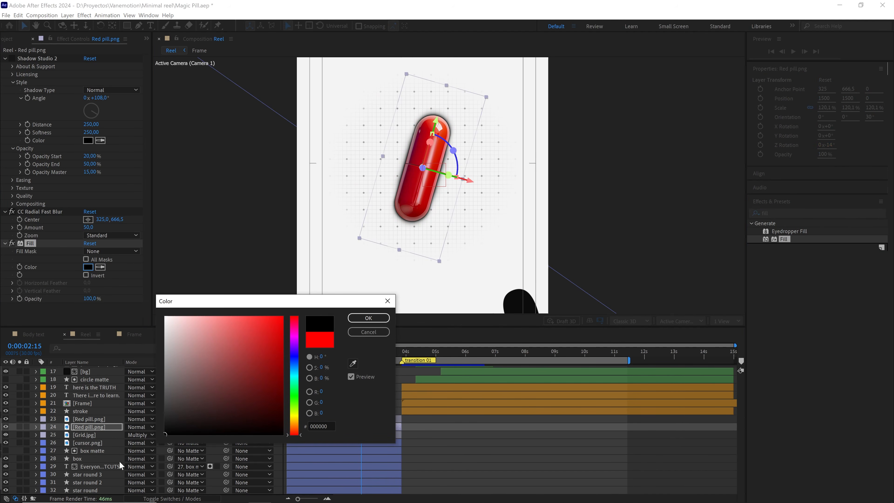
{"action": "left_click", "coordinate": [380, 319]}
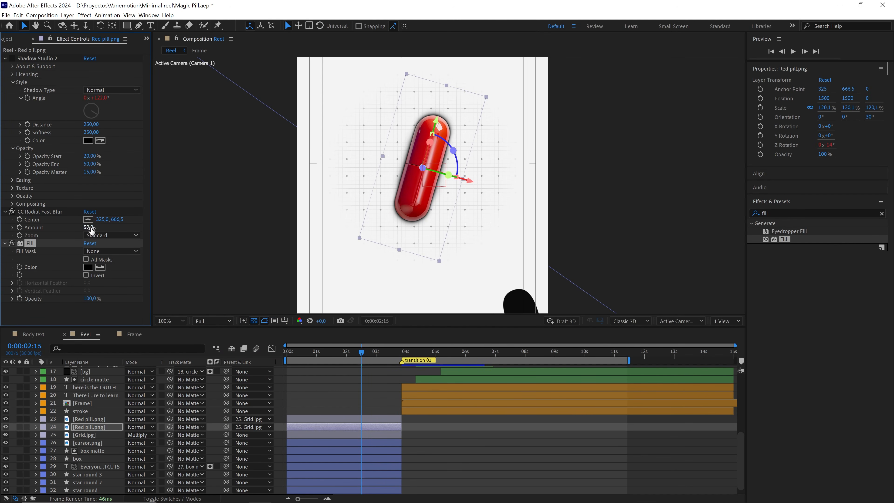
Set the lower copy's CC Radial Fast Blur amount to 92 and move its center to about -99.7, 195.7, up and left of the pill.
{"action": "left_click_drag", "start_coordinate": [90, 229], "coordinate": [69, 225]}
{"action": "left_click_drag", "start_coordinate": [411, 163], "coordinate": [391, 99]}
{"action": "key", "text": "period"}
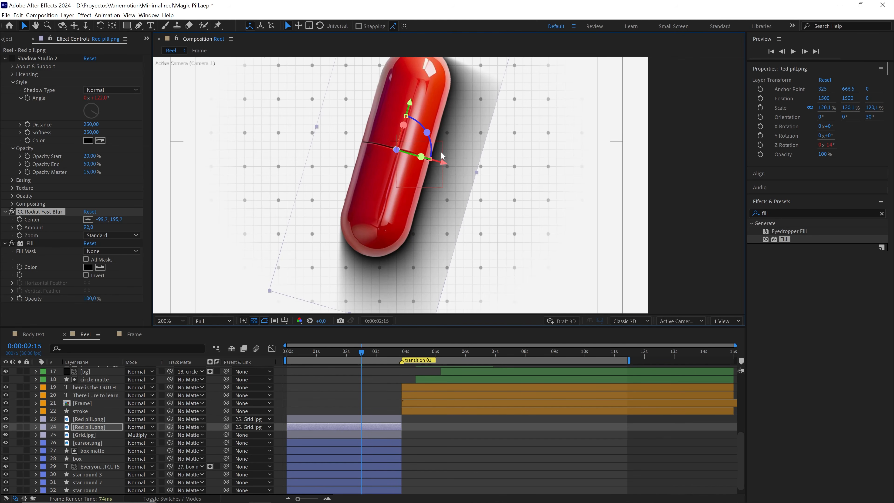
{"action": "key", "text": "comma"}
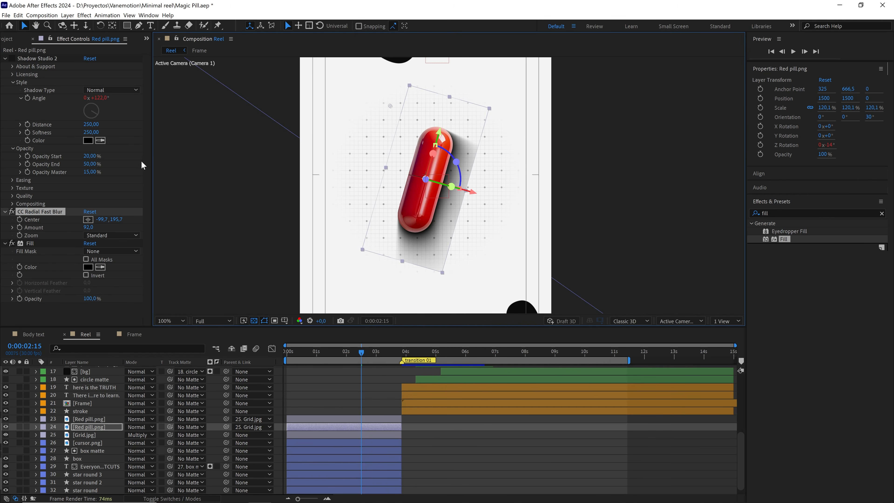
Reduce the radial blur amount to 83 and set its Zoom mode to Brightest.
{"action": "left_click_drag", "start_coordinate": [88, 228], "coordinate": [85, 228]}
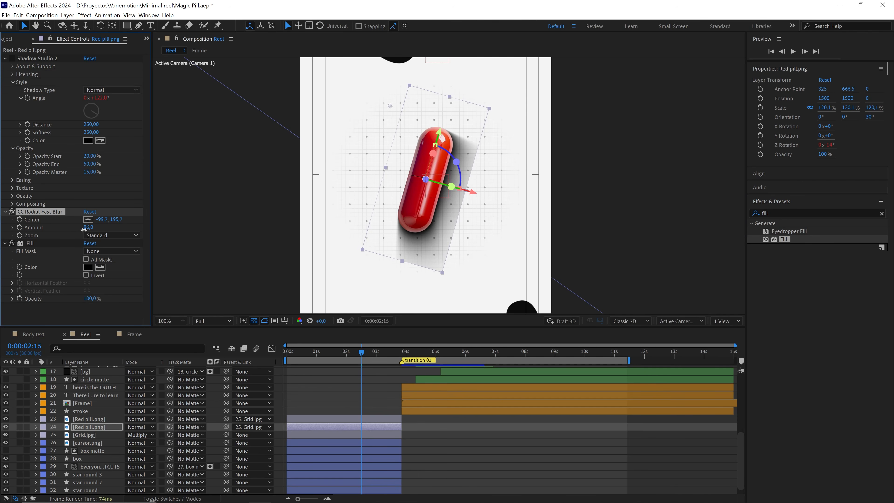
{"action": "left_click", "coordinate": [99, 232]}
{"action": "left_click", "coordinate": [115, 250]}
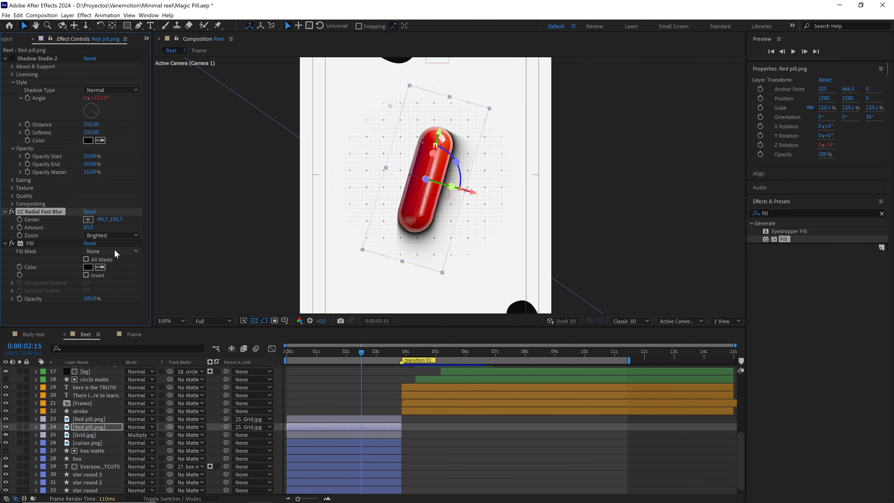
Set the radial blur amount of the black pill copy to 80.
{"action": "key", "text": "period"}
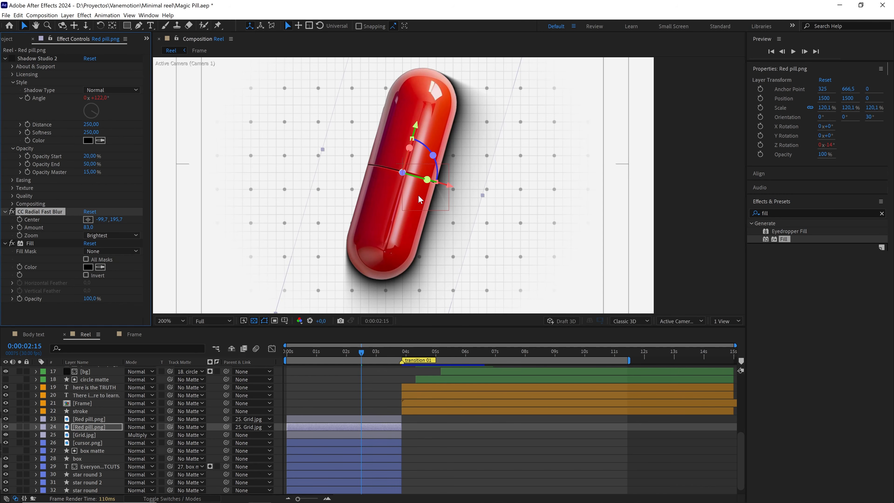
{"action": "left_click", "coordinate": [91, 227]}
{"action": "left_click", "coordinate": [101, 313]}
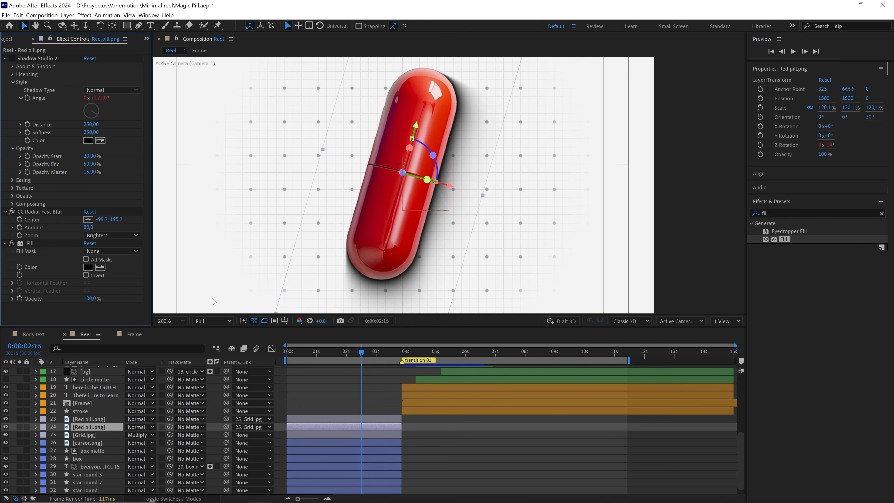
{"action": "key", "text": "comma"}
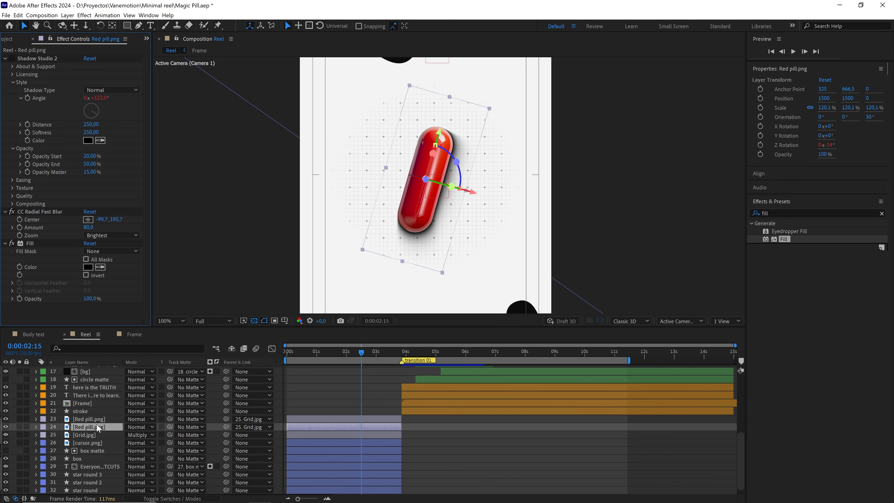
Set the black pill copy's layer opacity to 50% and raise it to 60%.
{"action": "key", "text": "t"}
{"action": "left_click", "coordinate": [131, 435]}
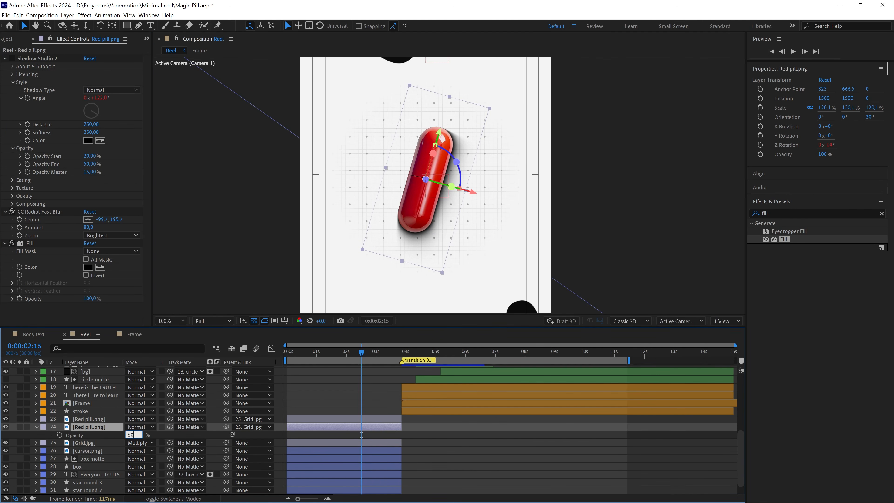
{"action": "left_click", "coordinate": [361, 435]}
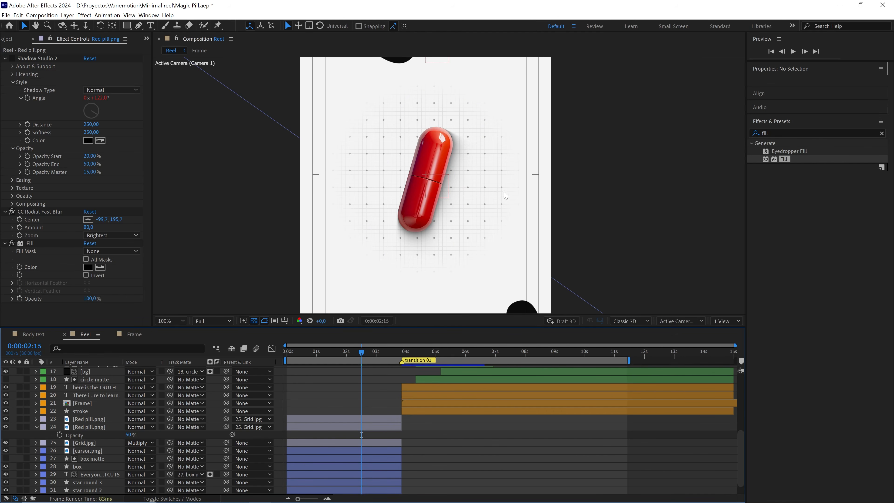
{"action": "left_click", "coordinate": [130, 435]}
{"action": "type", "text": "60"}
{"action": "left_click", "coordinate": [361, 434]}
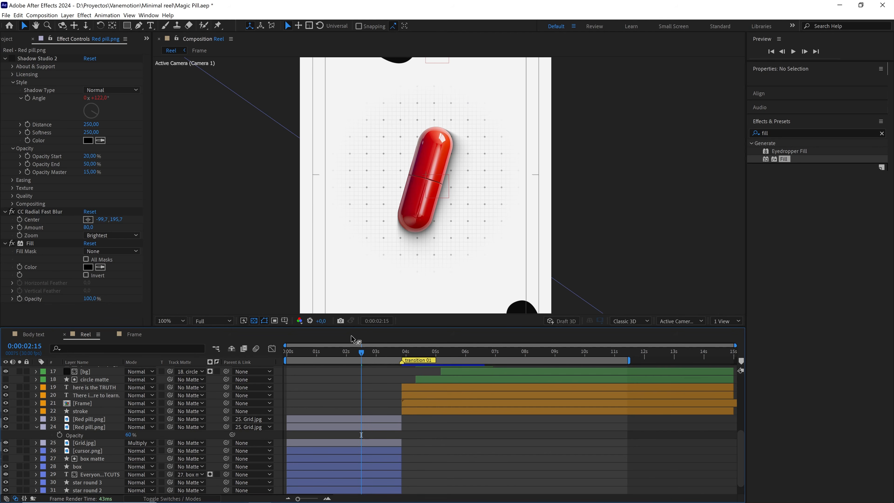
Delete the black pill copy and turn Shadow Studio 2 back on for the remaining Red pill.png layer.
{"action": "left_click", "coordinate": [100, 428]}
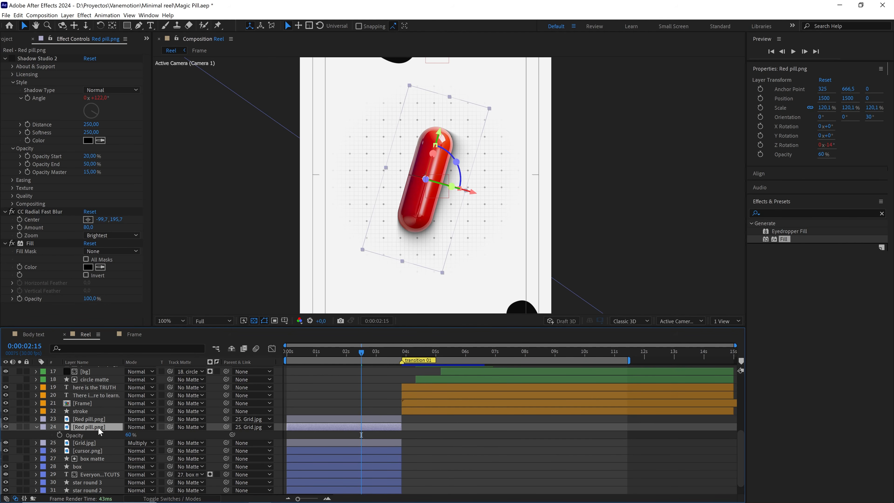
{"action": "key", "text": "Delete"}
{"action": "left_click", "coordinate": [97, 419]}
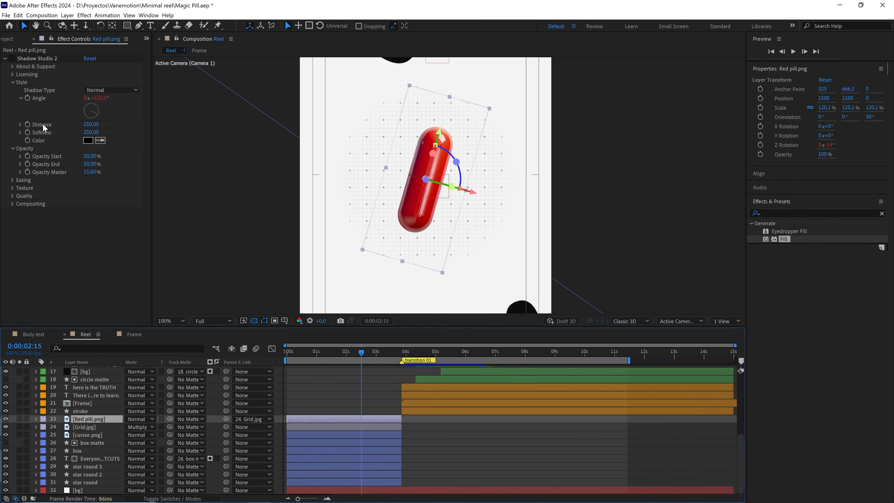
{"action": "left_click", "coordinate": [12, 59]}
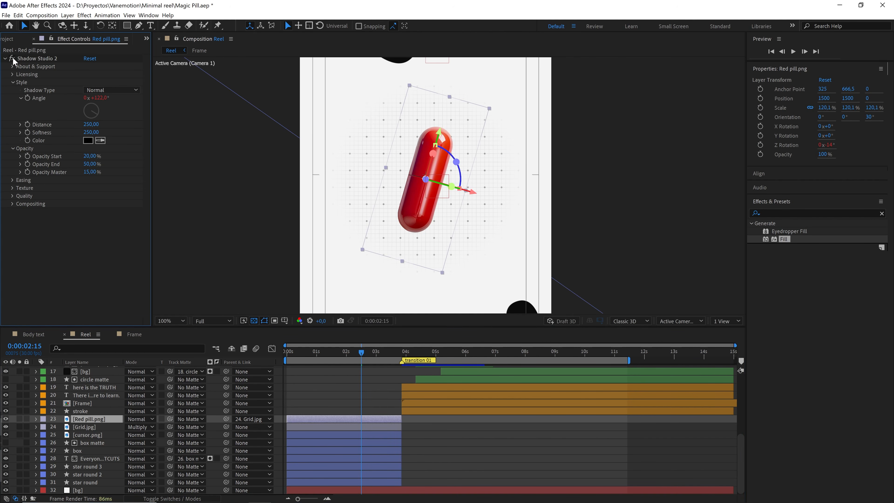
Copy the Shadow Studio 2 effect from the Red pill.png layer onto the Frame layer and check the frame's shadow.
{"action": "left_click_drag", "start_coordinate": [354, 358], "coordinate": [372, 358]}
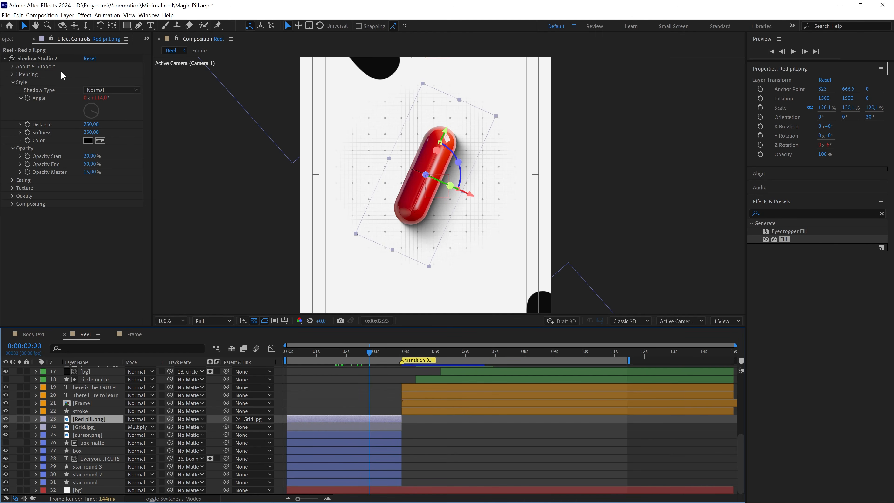
{"action": "left_click", "coordinate": [46, 58]}
{"action": "key", "text": "ctrl+c"}
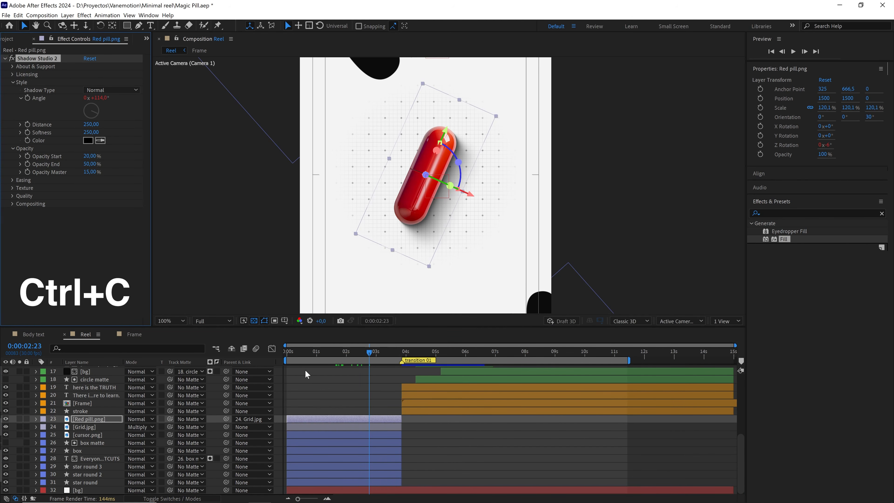
{"action": "key", "text": "space"}
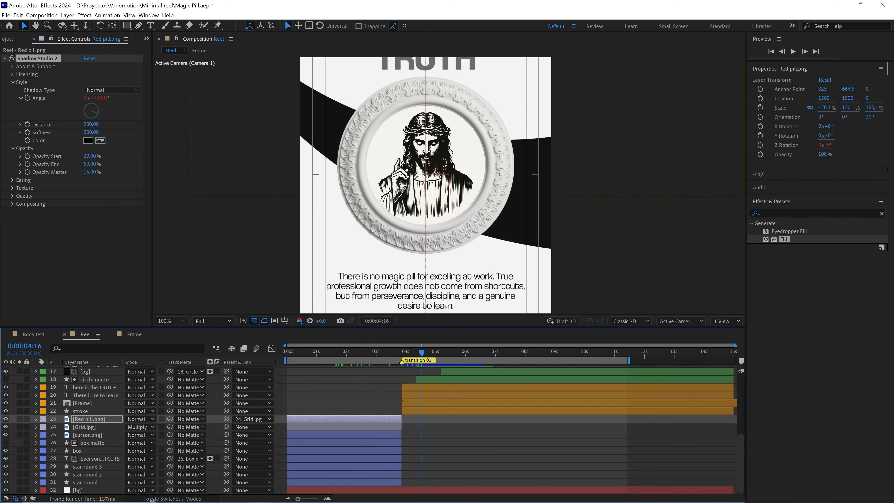
{"action": "left_click", "coordinate": [96, 403]}
{"action": "key", "text": "ctrl+v"}
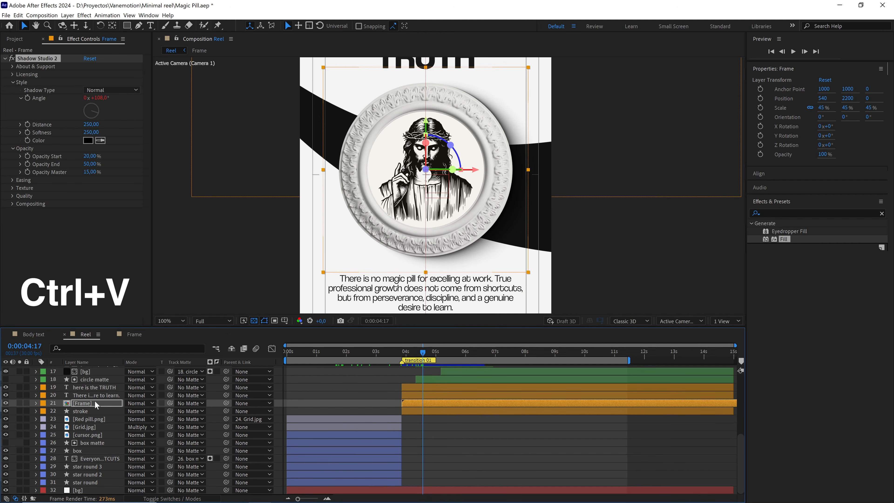
{"action": "left_click", "coordinate": [466, 426]}
{"action": "scroll", "coordinate": [459, 244], "scroll_direction": "down", "scroll_amount": 2}
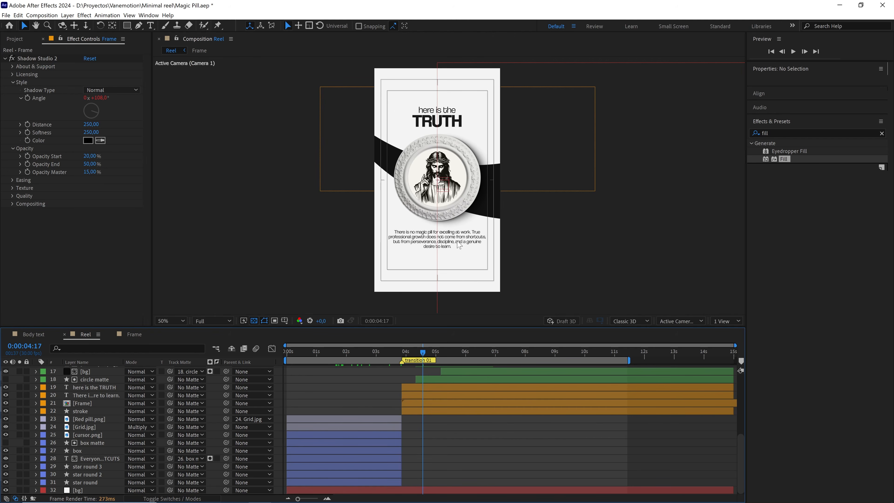
{"action": "scroll", "coordinate": [459, 244], "scroll_direction": "up", "scroll_amount": 2}
Add an adjustment layer above all other layers in the Reel composition and name it "chromatic aberration".
{"action": "key", "text": "Home"}
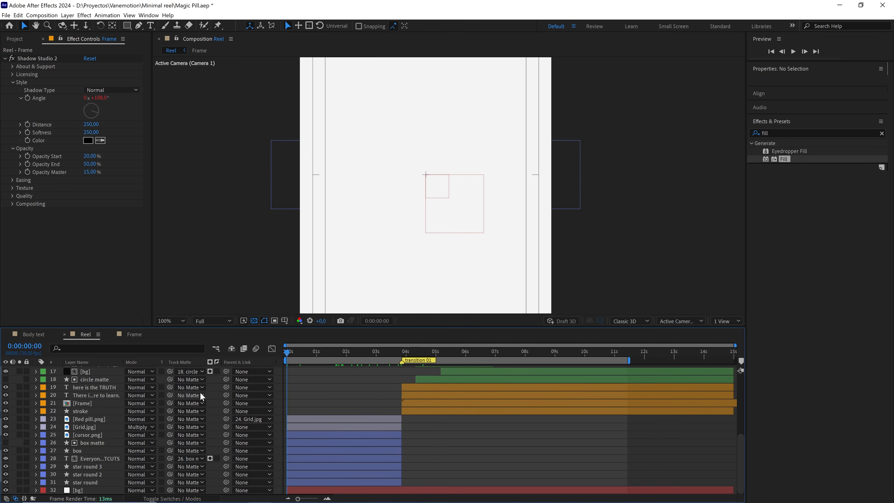
{"action": "scroll", "coordinate": [214, 396], "scroll_direction": "up", "scroll_amount": 5}
{"action": "left_click_drag", "start_coordinate": [298, 356], "coordinate": [344, 359]}
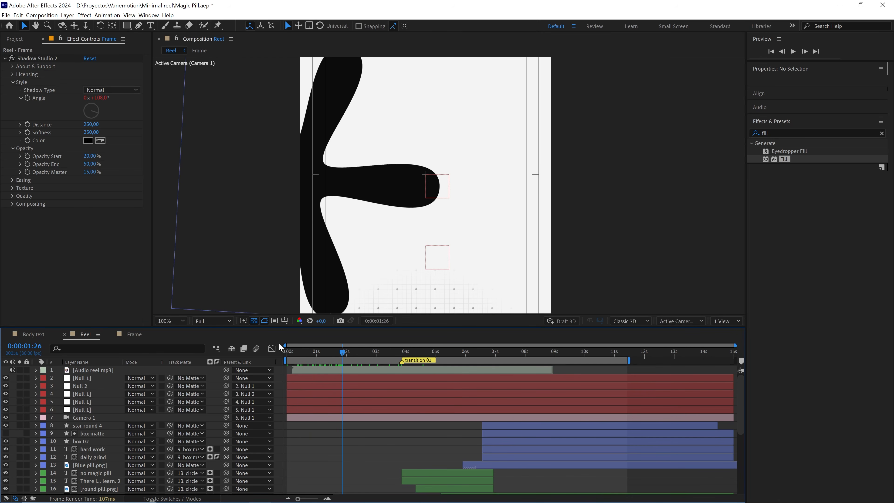
{"action": "right_click", "coordinate": [210, 373]}
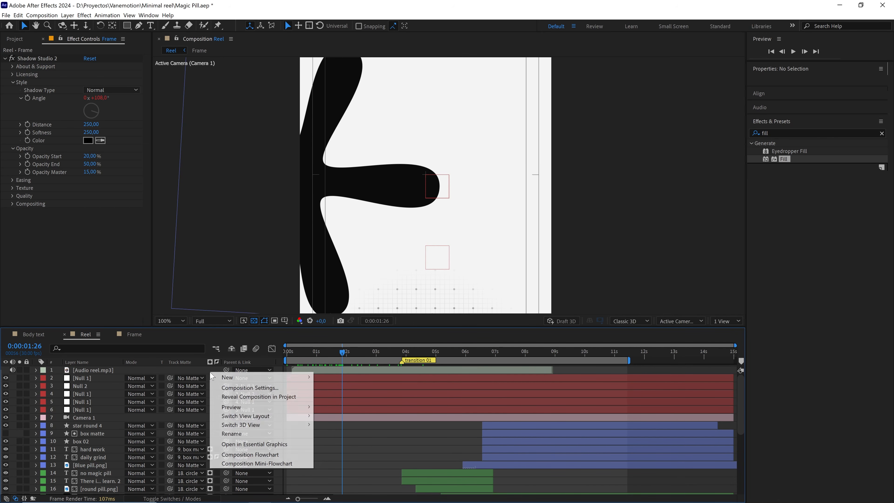
{"action": "mouse_move", "coordinate": [230, 378]}
{"action": "left_click", "coordinate": [346, 442]}
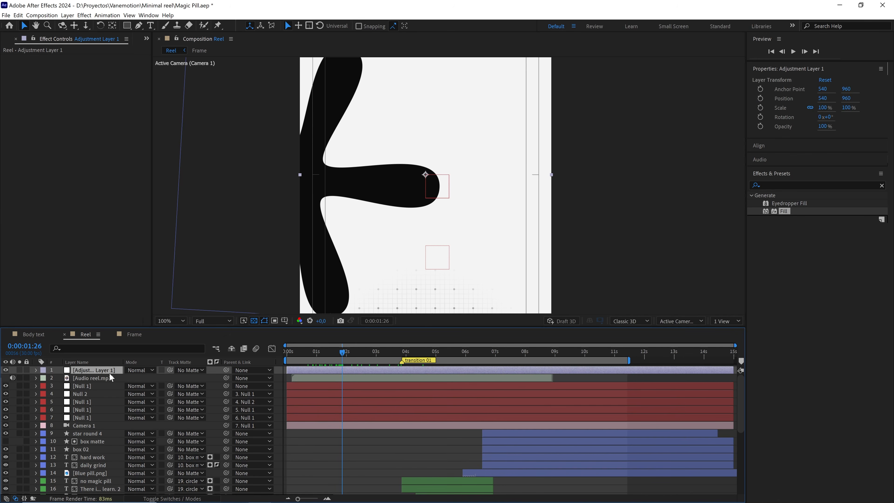
{"action": "key", "text": "Return"}
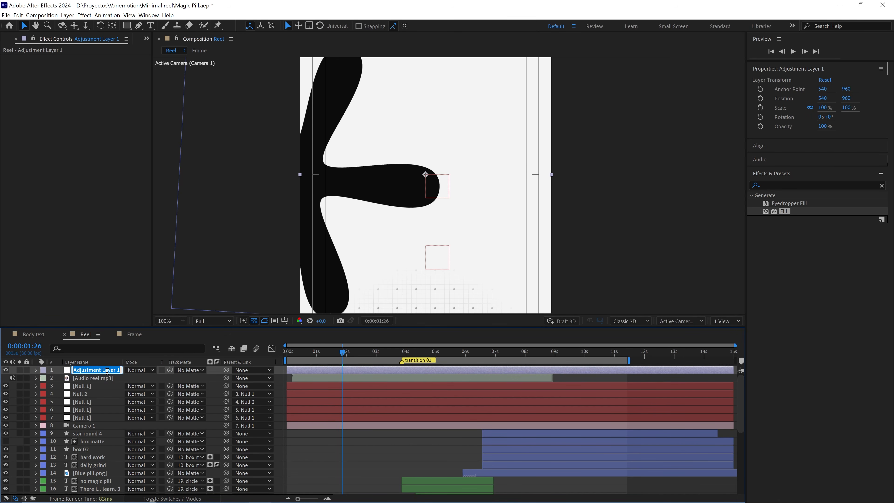
{"action": "type", "text": "ch"}
{"action": "type", "text": "romatic aberration"}
Find the Quick Chromatic Aberration 3 effect and apply it to the chromatic aberration layer.
{"action": "left_click", "coordinate": [845, 185]}
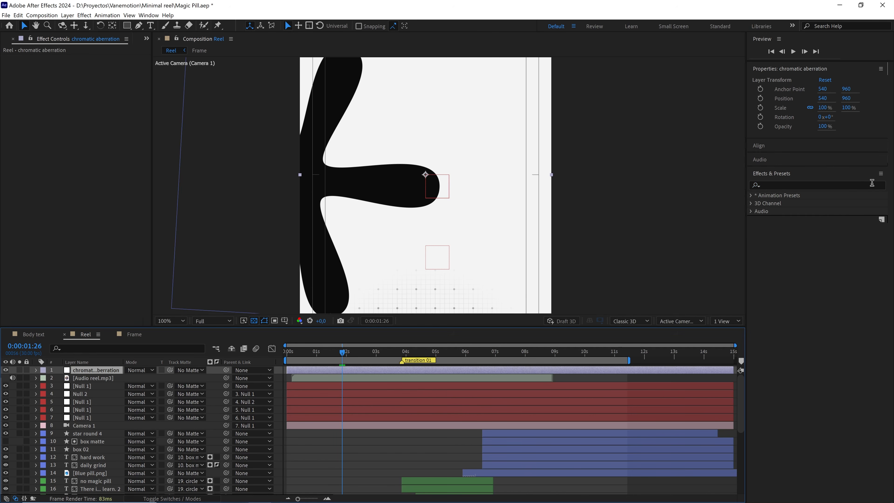
{"action": "type", "text": "quic"}
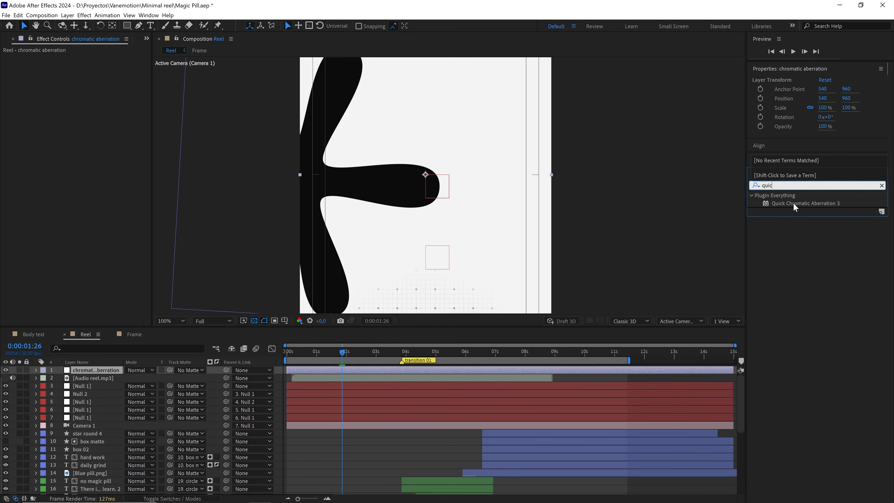
{"action": "left_click", "coordinate": [805, 202]}
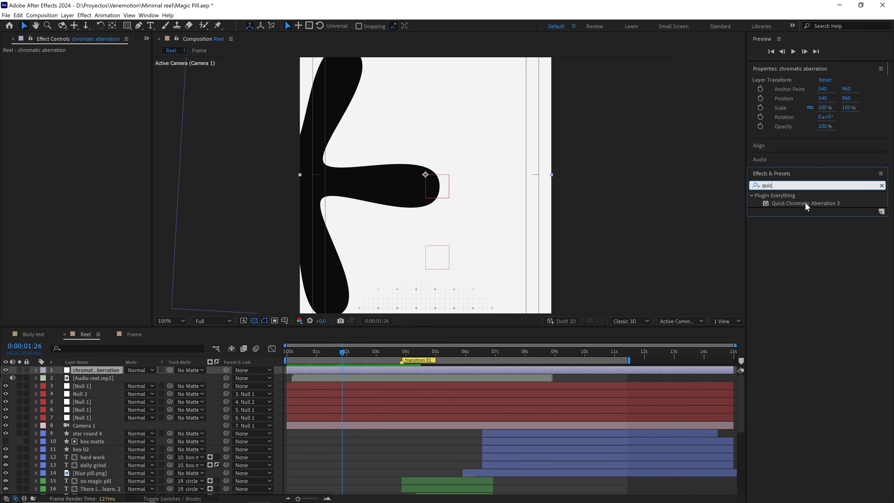
{"action": "left_click_drag", "start_coordinate": [806, 203], "coordinate": [110, 370]}
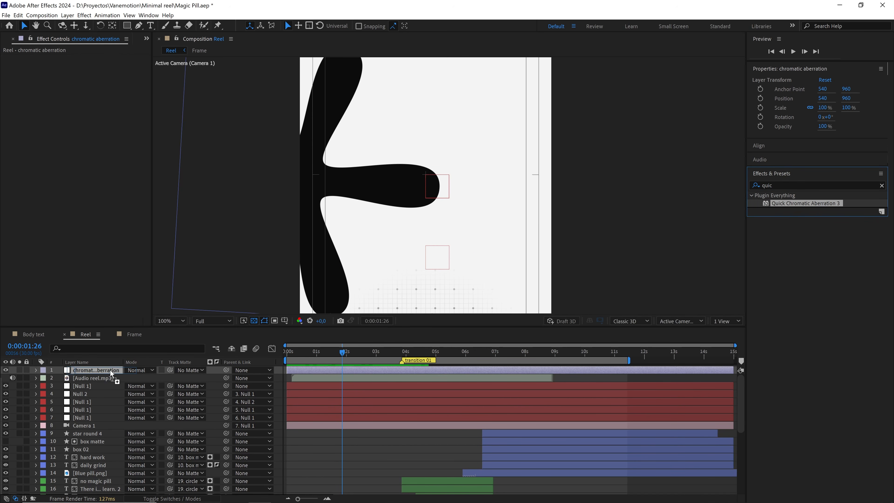
Set the Quick Chromatic Aberration 3 Position to 4 and inspect the color fringes on the black shape.
{"action": "key", "text": "period"}
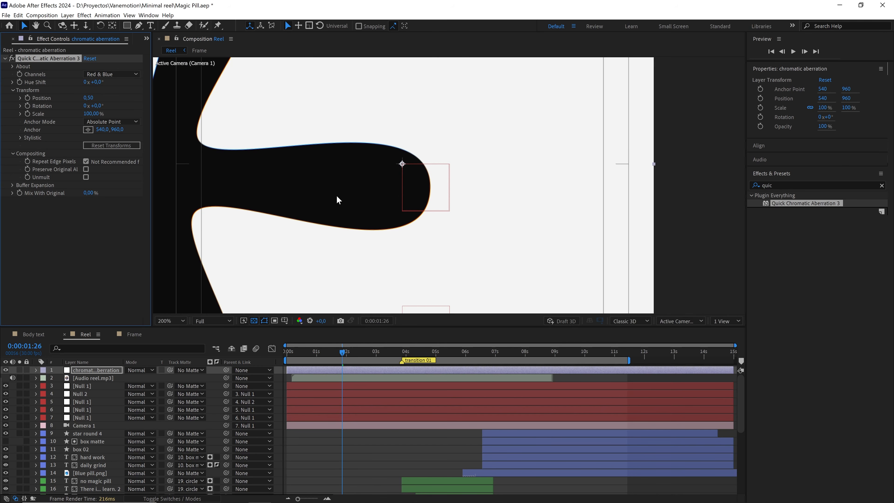
{"action": "left_click", "coordinate": [88, 98]}
{"action": "key", "text": "Return"}
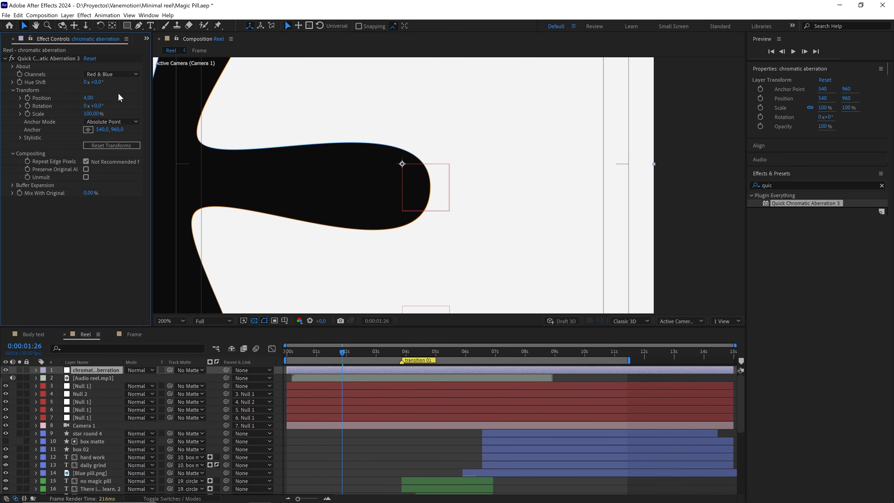
{"action": "key", "text": "period"}
{"action": "left_click_drag", "start_coordinate": [481, 190], "coordinate": [580, 201]}
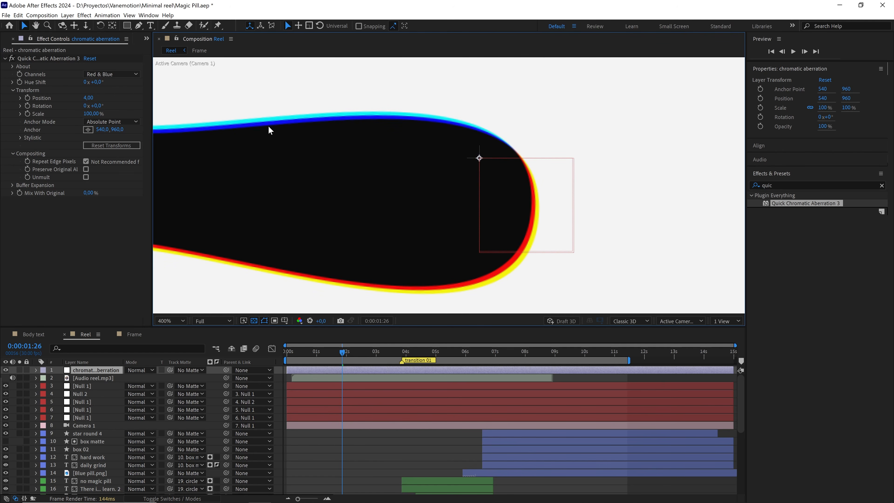
{"action": "scroll", "coordinate": [460, 275], "scroll_direction": "down", "scroll_amount": 3}
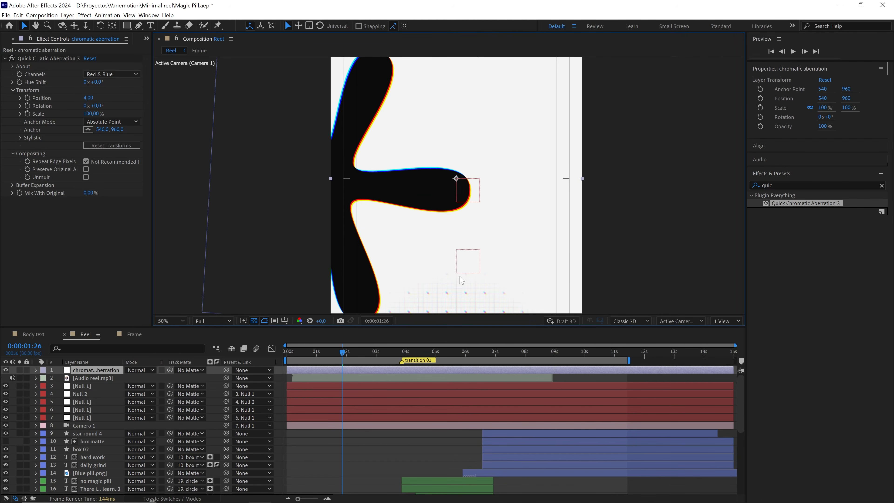
{"action": "scroll", "coordinate": [460, 237], "scroll_direction": "up", "scroll_amount": 1}
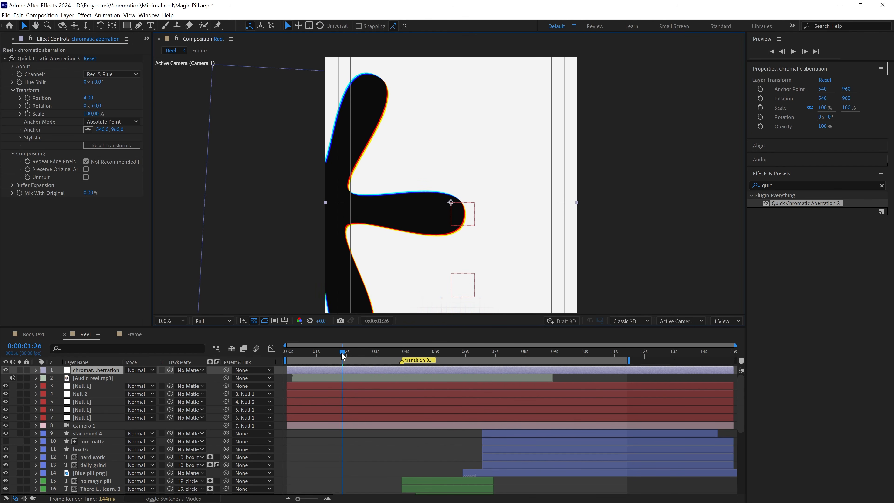
At 0:00:01:09, draw a tall elliptical mask centered on the chromatic aberration layer, enclosing the text and its dashed box.
{"action": "left_click_drag", "start_coordinate": [342, 352], "coordinate": [326, 354]}
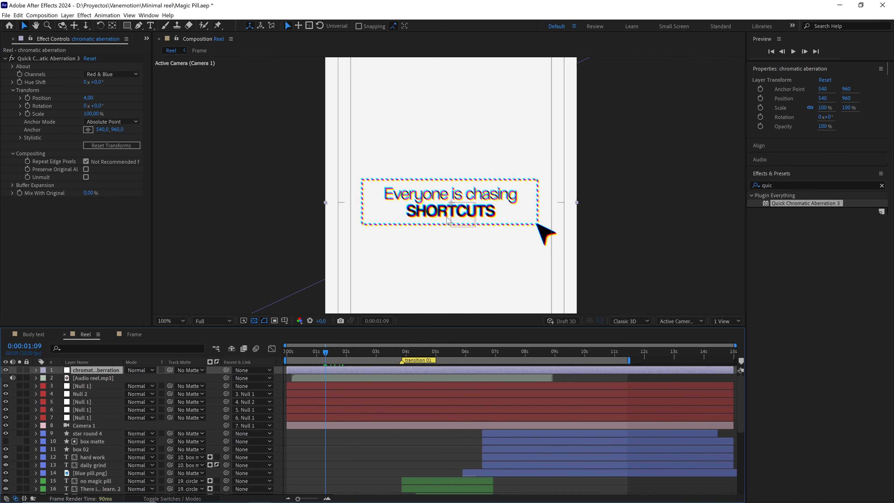
{"action": "scroll", "coordinate": [476, 186], "scroll_direction": "up", "scroll_amount": 1}
{"action": "scroll", "coordinate": [457, 194], "scroll_direction": "down", "scroll_amount": 2}
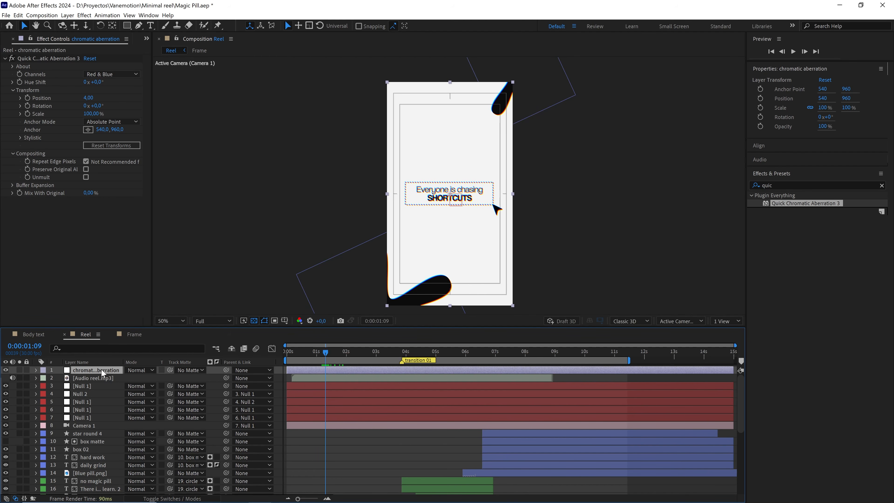
{"action": "left_click", "coordinate": [128, 26]}
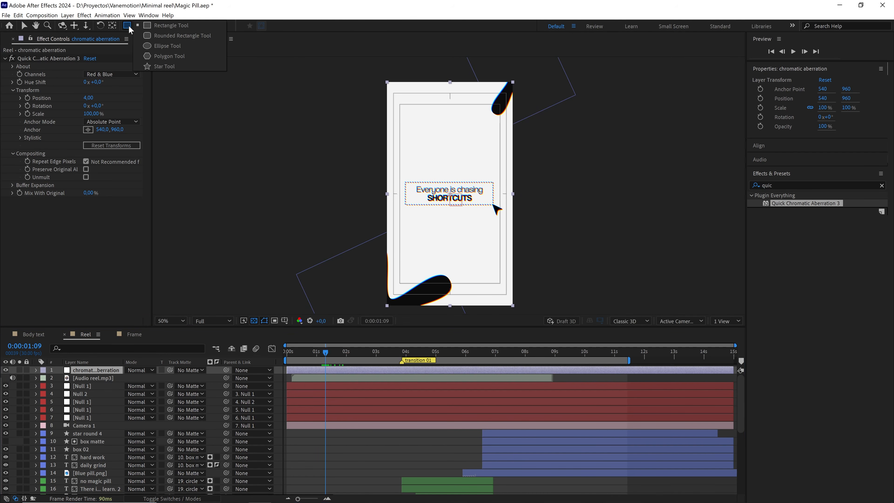
{"action": "left_click", "coordinate": [154, 49]}
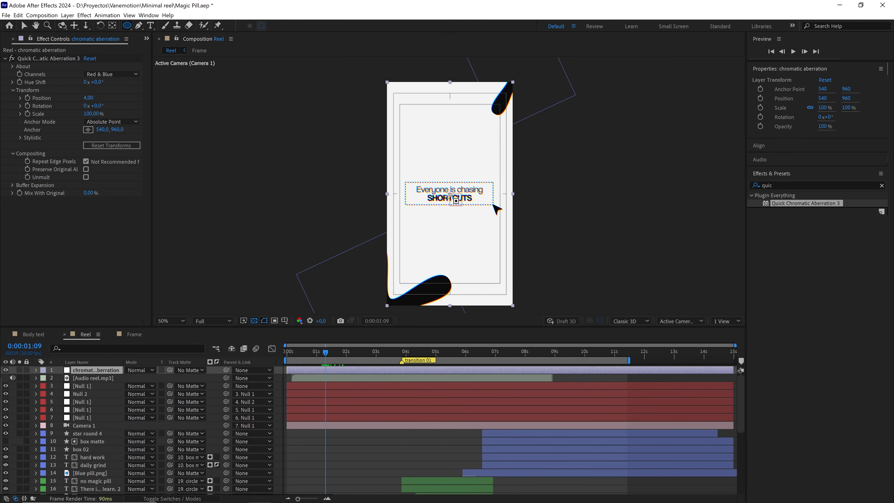
{"action": "left_click_drag", "start_coordinate": [450, 195], "coordinate": [486, 231]}
{"action": "left_click_drag", "start_coordinate": [477, 252], "coordinate": [501, 271]}
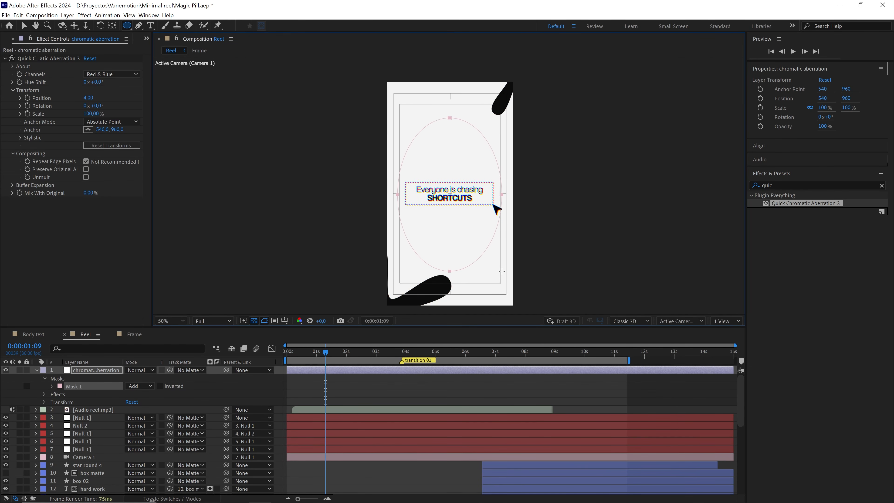
Set the elliptical mask to Subtract with a 200-pixel feather and check that the fringing is limited to the frame's edges.
{"action": "left_click", "coordinate": [130, 387]}
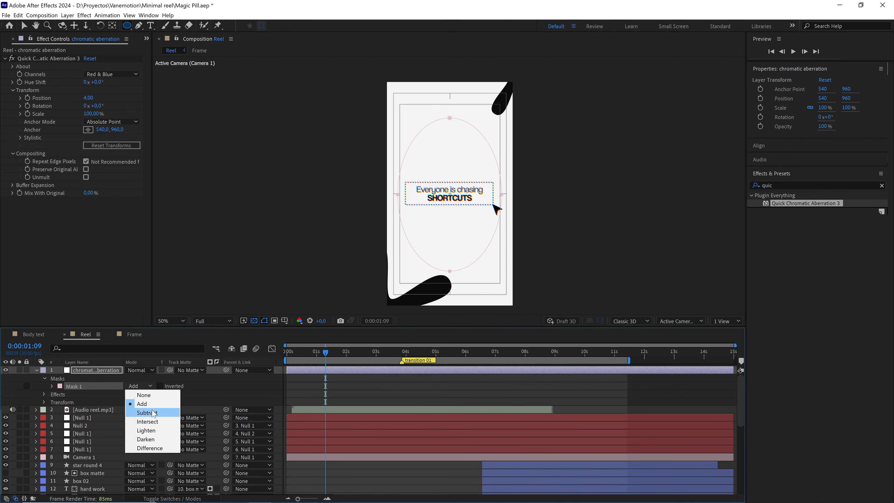
{"action": "left_click", "coordinate": [153, 413]}
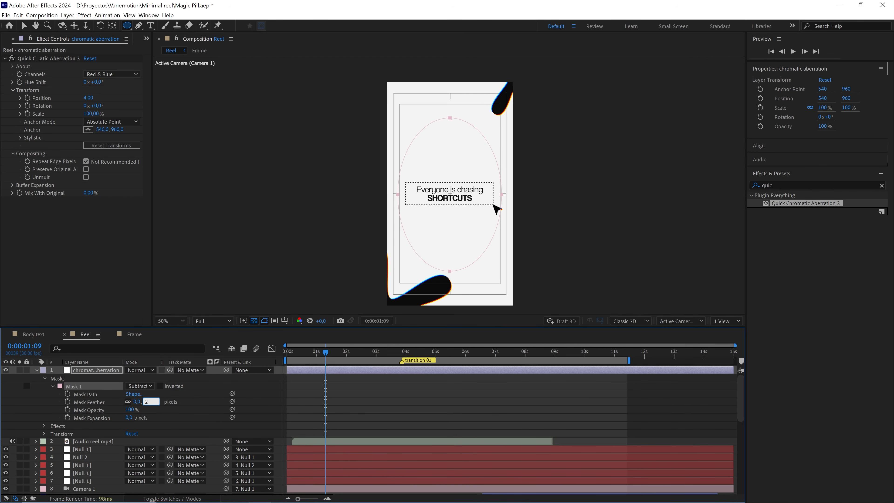
{"action": "left_click", "coordinate": [210, 416]}
{"action": "scroll", "coordinate": [453, 228], "scroll_direction": "up", "scroll_amount": 1}
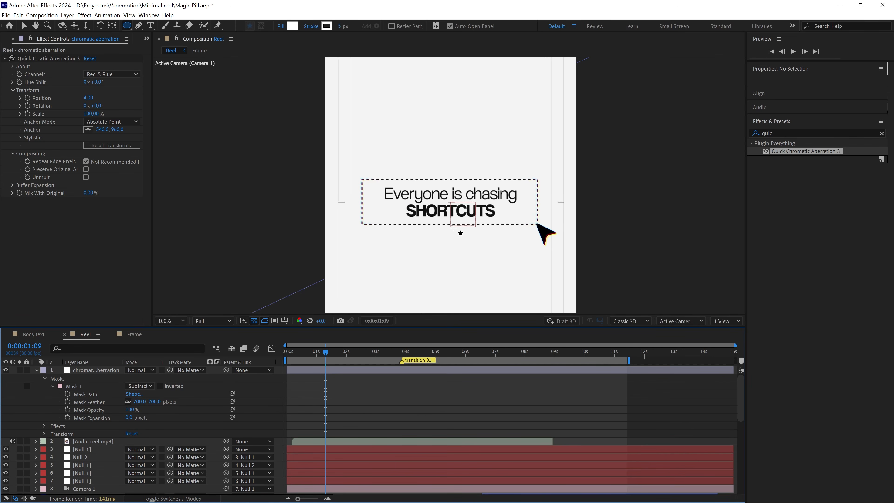
{"action": "left_click_drag", "start_coordinate": [439, 234], "coordinate": [447, 196]}
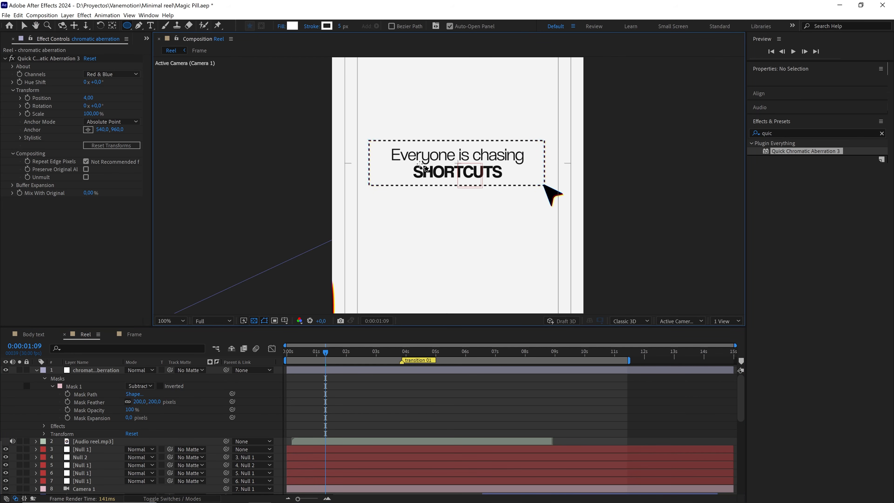
{"action": "left_click_drag", "start_coordinate": [414, 224], "coordinate": [430, 158]}
{"action": "scroll", "coordinate": [432, 259], "scroll_direction": "up", "scroll_amount": 1}
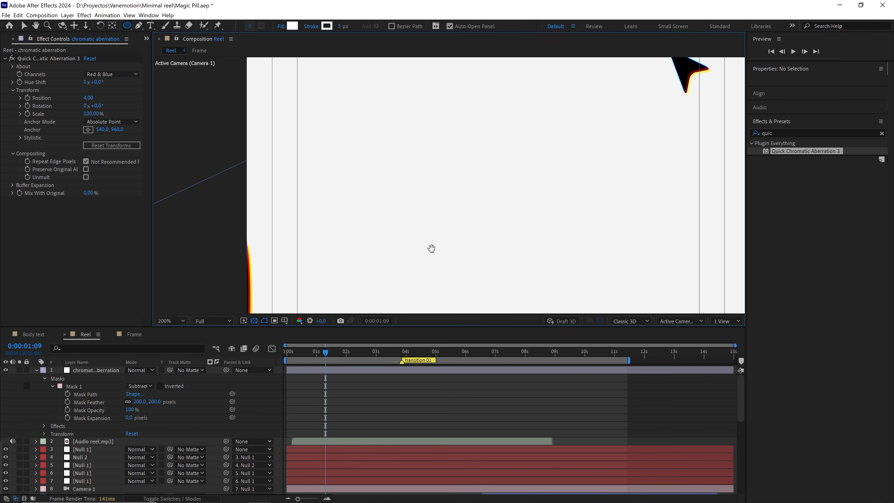
Find the Fast Box Blur effect and apply it to the large black star round shape in the frame's lower corner.
{"action": "left_click_drag", "start_coordinate": [431, 249], "coordinate": [446, 87]}
{"action": "scroll", "coordinate": [410, 190], "scroll_direction": "down", "scroll_amount": 2}
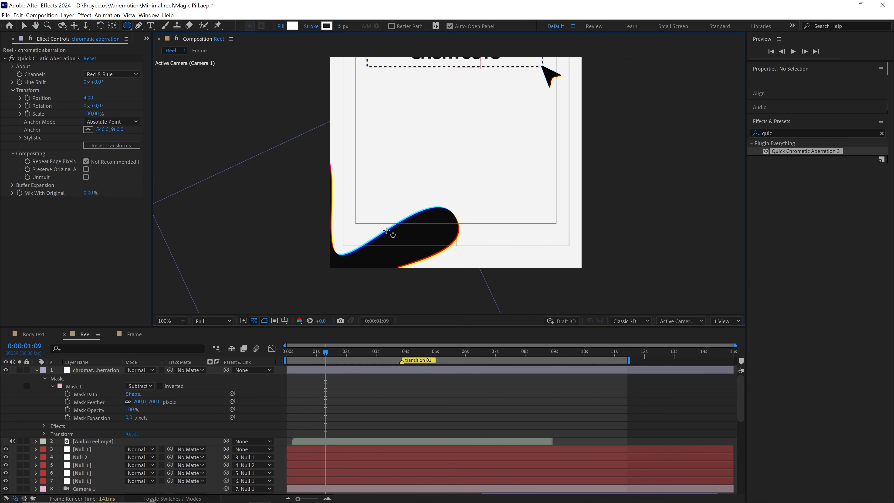
{"action": "scroll", "coordinate": [403, 229], "scroll_direction": "up", "scroll_amount": 1}
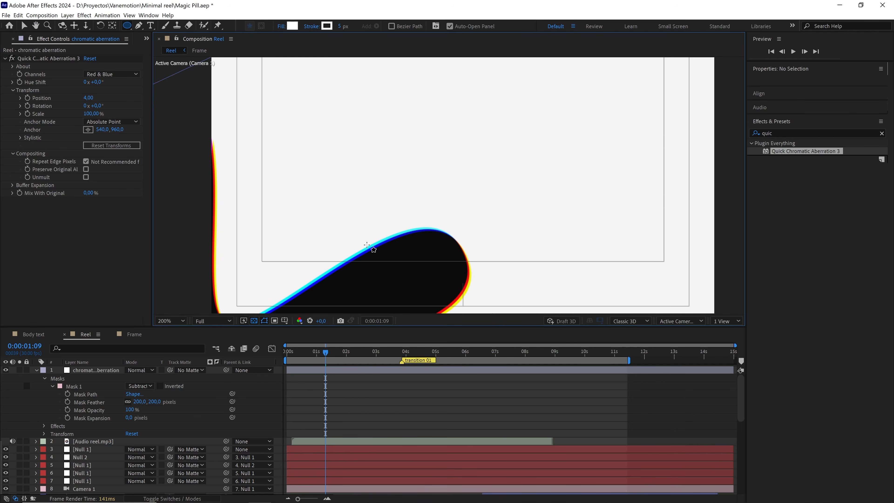
{"action": "scroll", "coordinate": [425, 214], "scroll_direction": "down", "scroll_amount": 2}
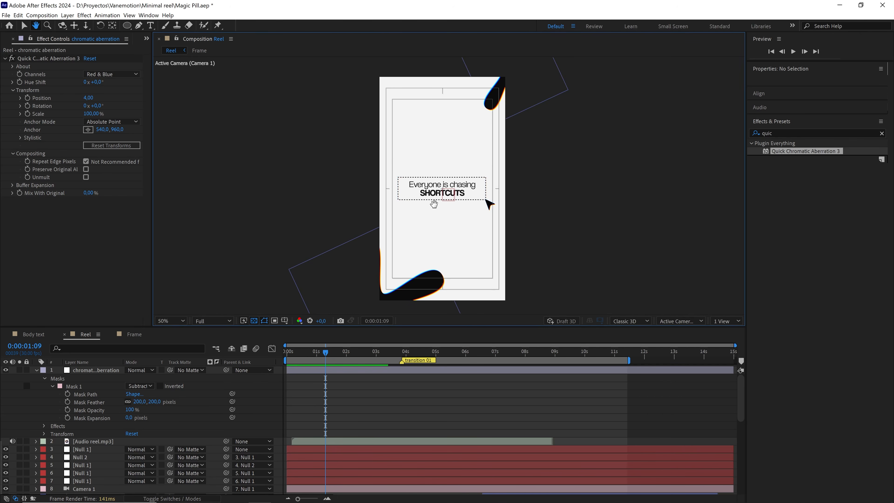
{"action": "key", "text": "v"}
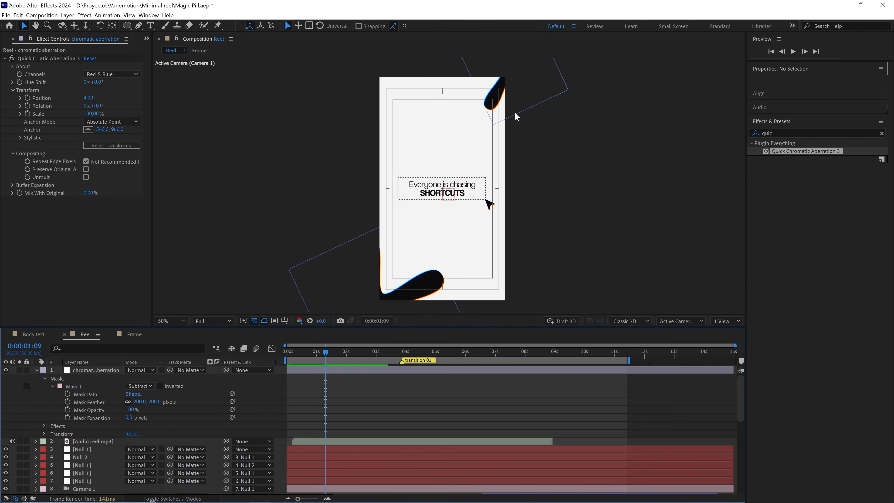
{"action": "left_click", "coordinate": [518, 92]}
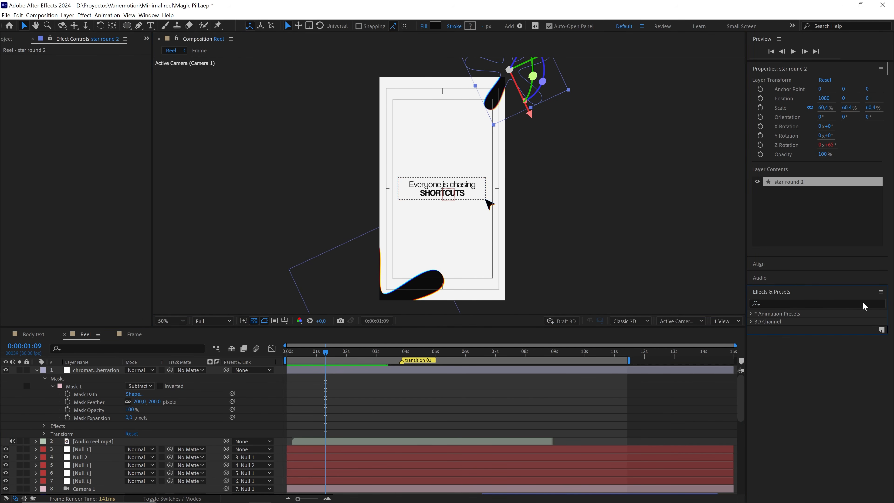
{"action": "left_click", "coordinate": [874, 305]}
{"action": "type", "text": "fast"}
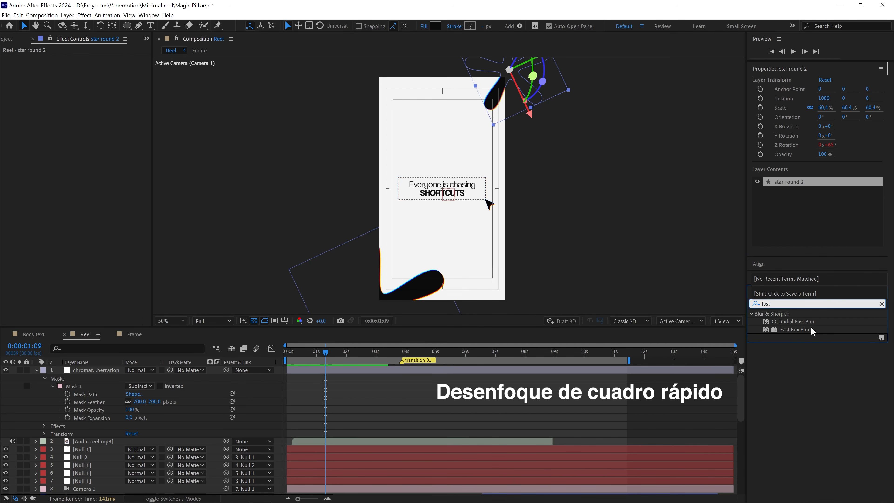
{"action": "left_click_drag", "start_coordinate": [794, 331], "coordinate": [375, 307]}
Set the star round layer's Fast Box Blur radius to 5 and inspect the softened edges of the black shape.
{"action": "scroll", "coordinate": [387, 264], "scroll_direction": "up", "scroll_amount": 4}
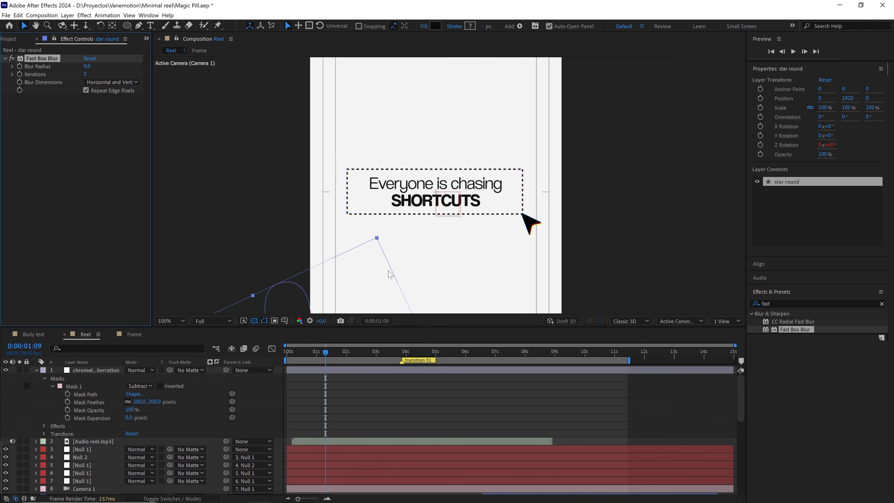
{"action": "scroll", "coordinate": [438, 206], "scroll_direction": "down", "scroll_amount": 3}
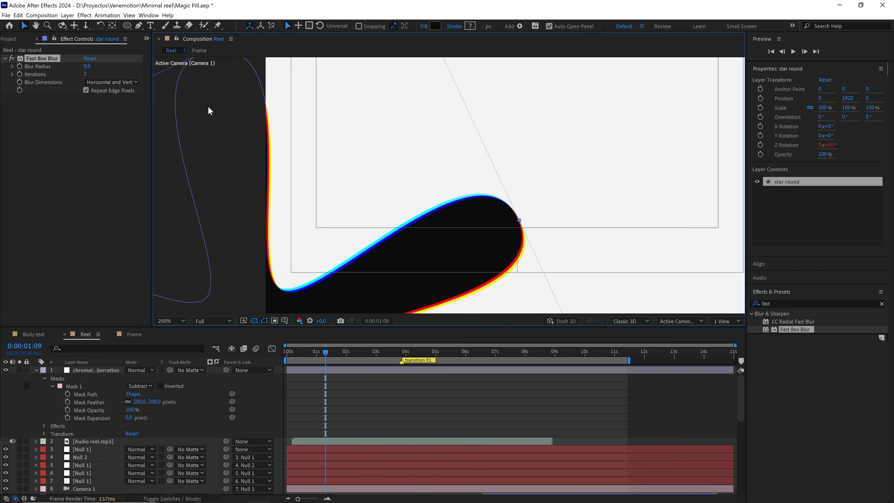
{"action": "left_click", "coordinate": [86, 66]}
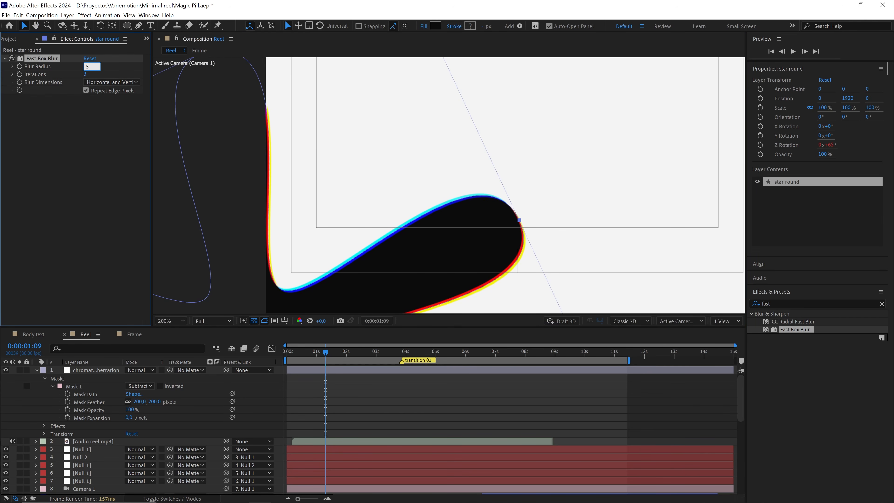
{"action": "type", "text": "5"}
{"action": "key", "text": "Return"}
{"action": "scroll", "coordinate": [381, 170], "scroll_direction": "down", "scroll_amount": 2}
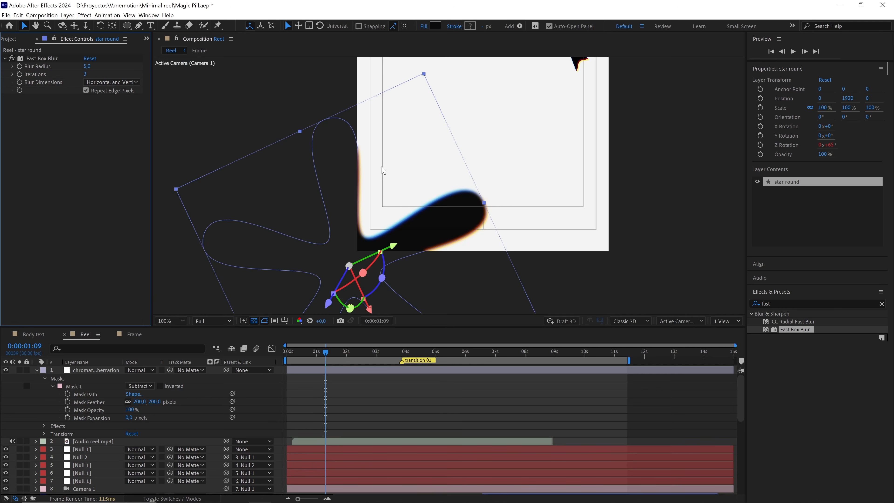
{"action": "left_click_drag", "start_coordinate": [388, 222], "coordinate": [387, 225]}
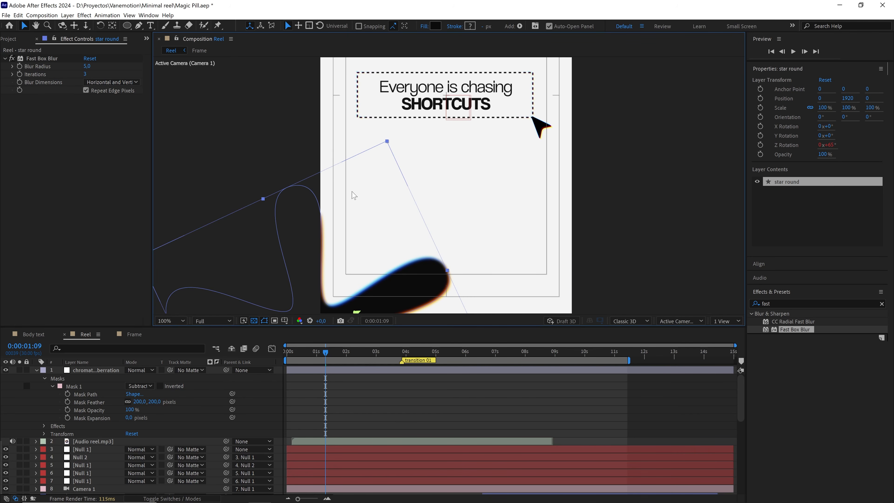
{"action": "scroll", "coordinate": [443, 153], "scroll_direction": "down", "scroll_amount": 1}
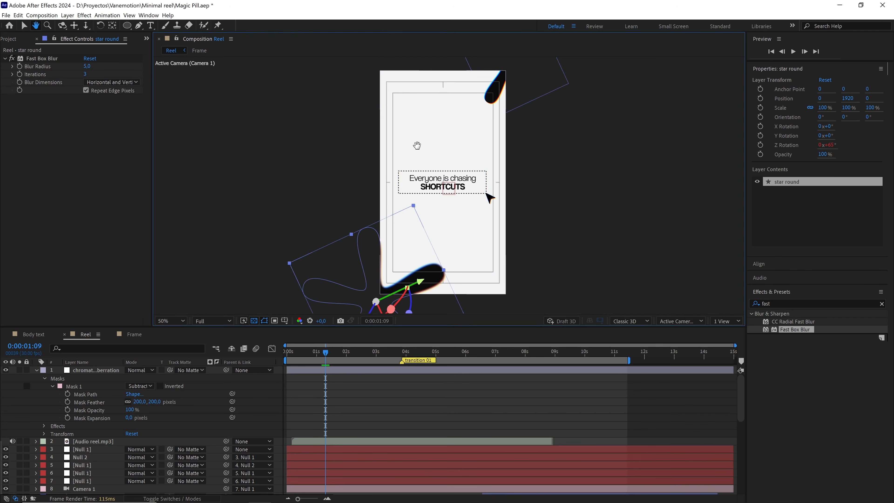
Copy the Fast Box Blur effect from star round and paste it onto the star round 2 shape above the frame.
{"action": "left_click", "coordinate": [38, 59]}
{"action": "key", "text": "ctrl+c"}
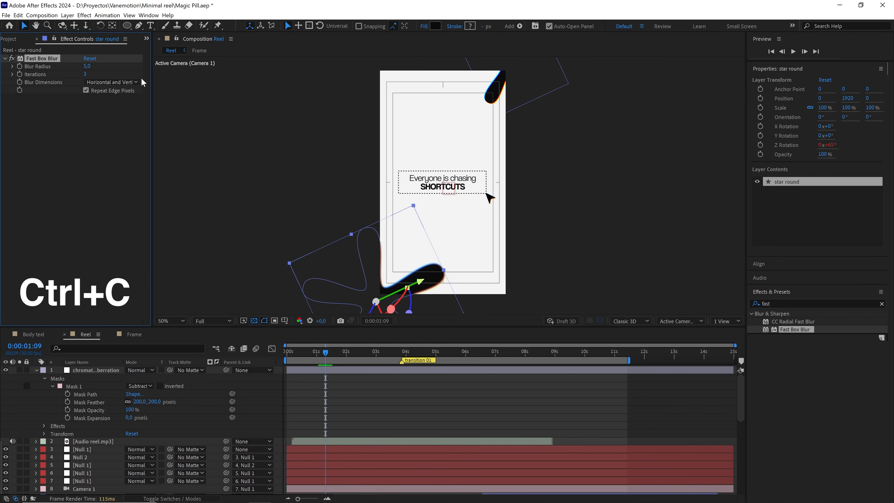
{"action": "left_click", "coordinate": [475, 154]}
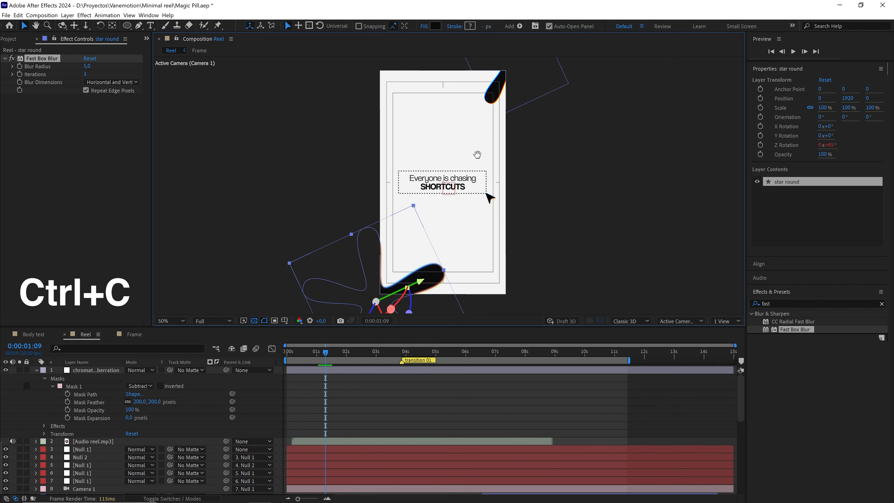
{"action": "left_click", "coordinate": [512, 81]}
{"action": "key", "text": "ctrl+v"}
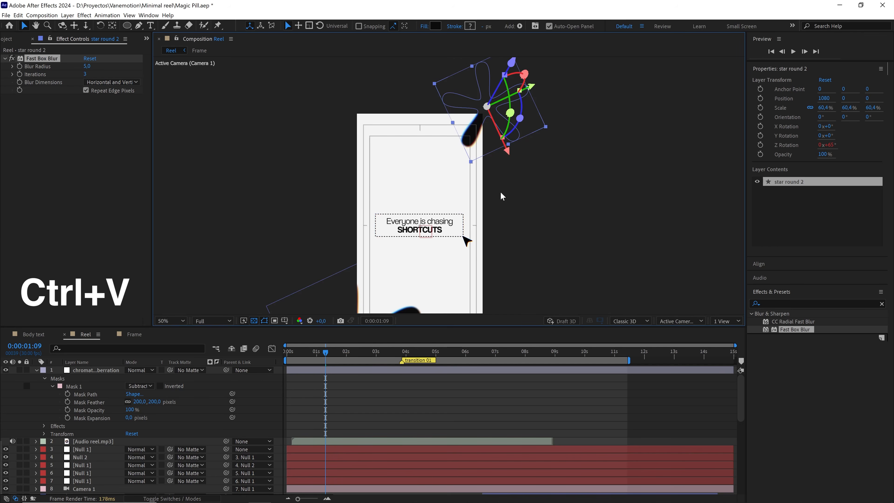
Paste the copied Fast Box Blur onto the star round 3 shape far below the frame.
{"action": "left_click_drag", "start_coordinate": [509, 235], "coordinate": [471, 98]}
{"action": "left_click_drag", "start_coordinate": [485, 200], "coordinate": [491, 114]}
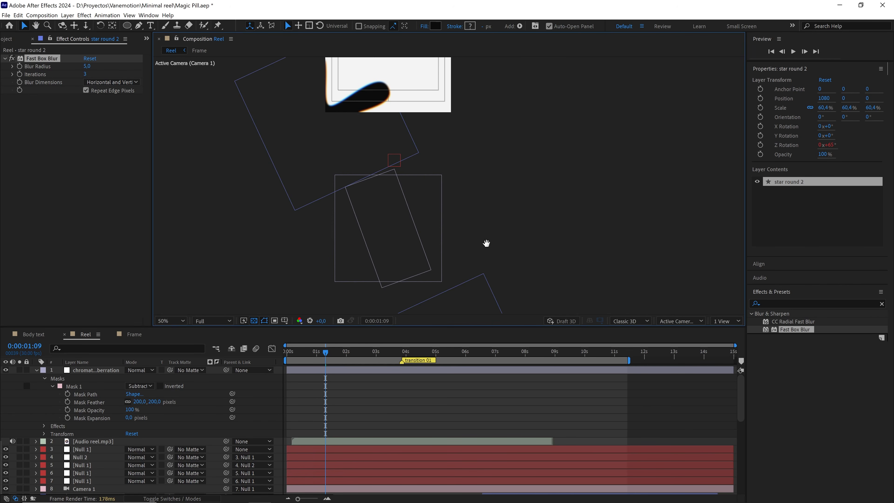
{"action": "left_click_drag", "start_coordinate": [486, 243], "coordinate": [495, 125]}
{"action": "left_click", "coordinate": [482, 221]}
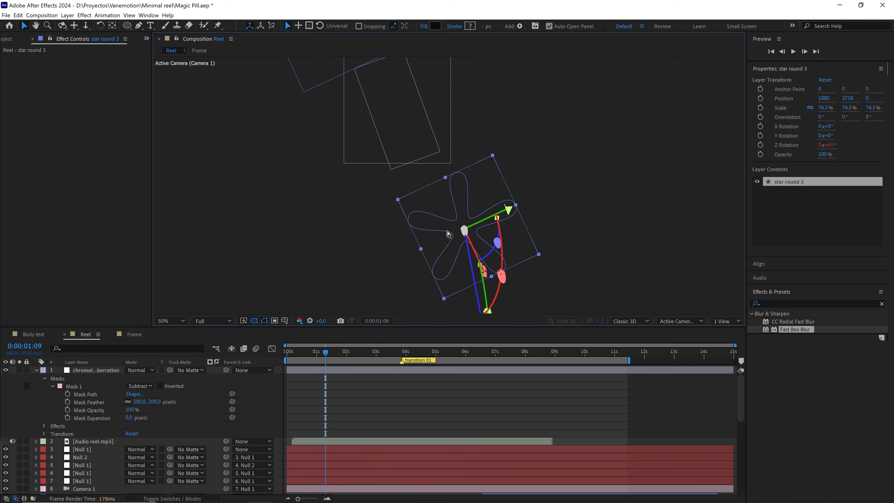
{"action": "key", "text": "ctrl+v"}
{"action": "left_click", "coordinate": [436, 386]}
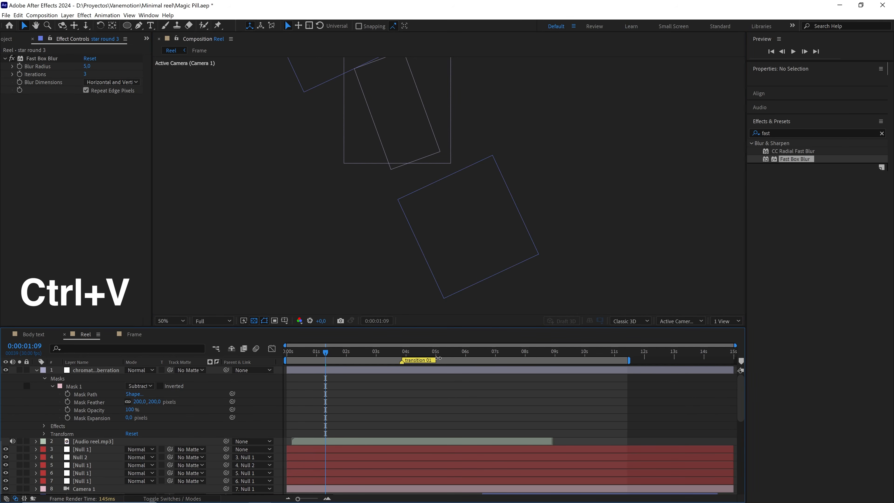
At 0:00:08:29, paste the copied Fast Box Blur onto the white star round 4 shape at the dark frame's upper corner.
{"action": "left_click_drag", "start_coordinate": [438, 357], "coordinate": [554, 367]}
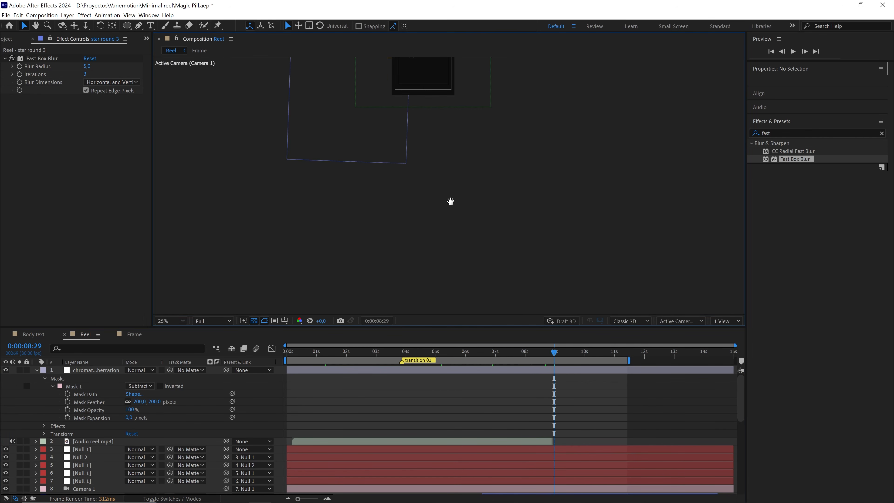
{"action": "left_click_drag", "start_coordinate": [459, 130], "coordinate": [454, 257]}
{"action": "scroll", "coordinate": [453, 257], "scroll_direction": "up", "scroll_amount": 1}
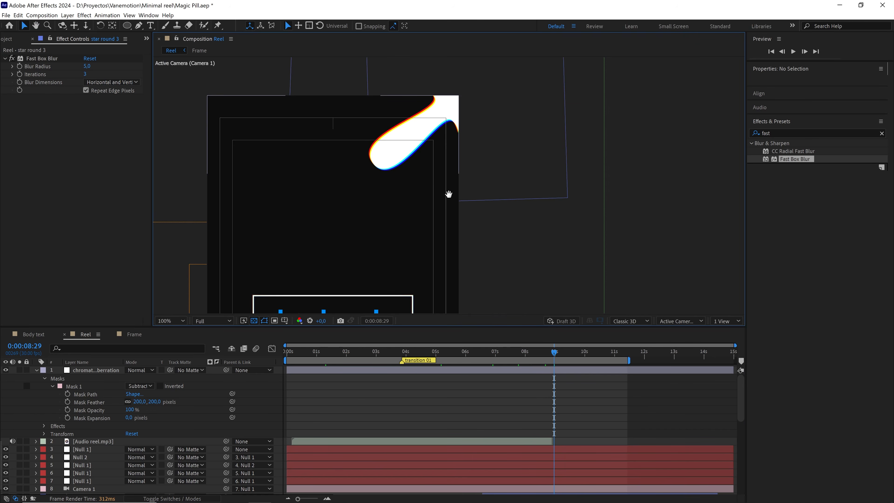
{"action": "left_click_drag", "start_coordinate": [449, 194], "coordinate": [443, 283]}
{"action": "left_click", "coordinate": [443, 198]}
{"action": "key", "text": "ctrl+v"}
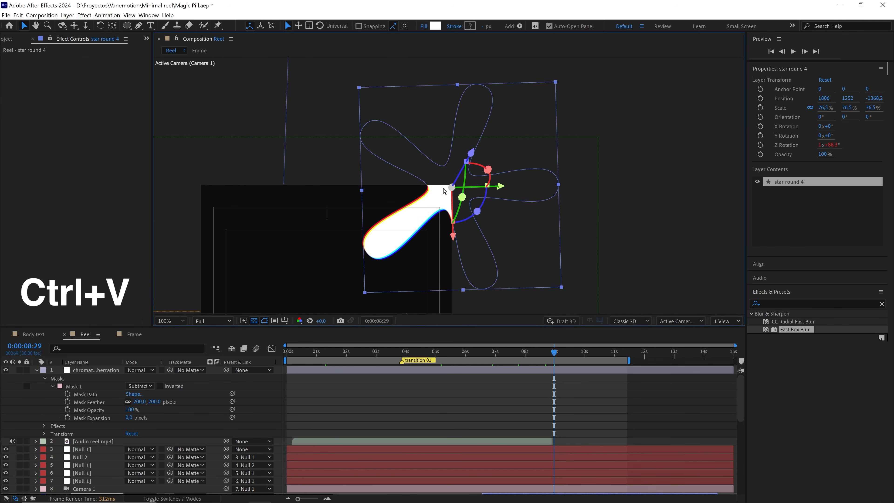
{"action": "left_click_drag", "start_coordinate": [424, 253], "coordinate": [480, 150]}
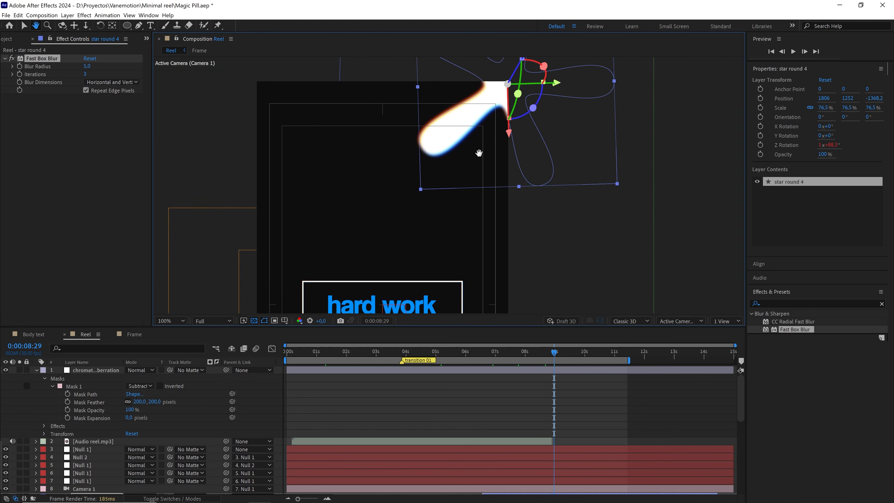
Return to 0:00:00:00, collapse the chromatic aberration layer and enable motion blur on all layers of the Reel composition.
{"action": "left_click", "coordinate": [494, 386]}
{"action": "left_click_drag", "start_coordinate": [547, 355], "coordinate": [209, 366]}
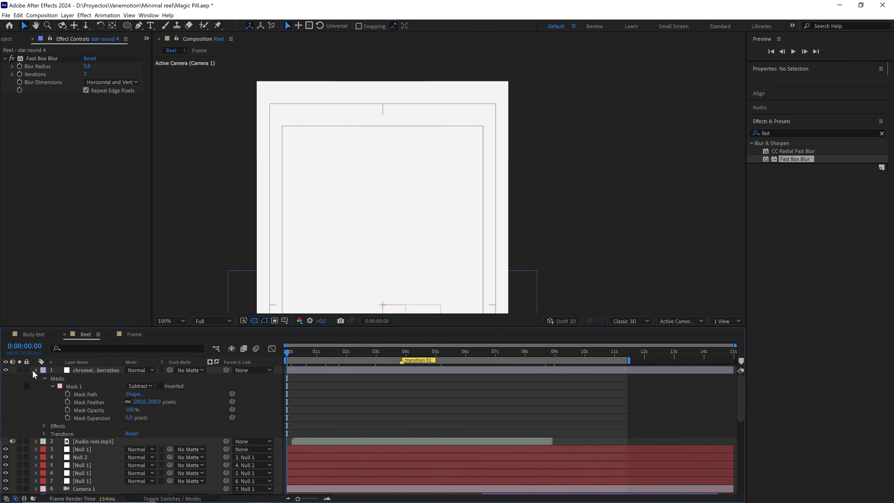
{"action": "left_click", "coordinate": [37, 370]}
{"action": "key", "text": "ctrl+a"}
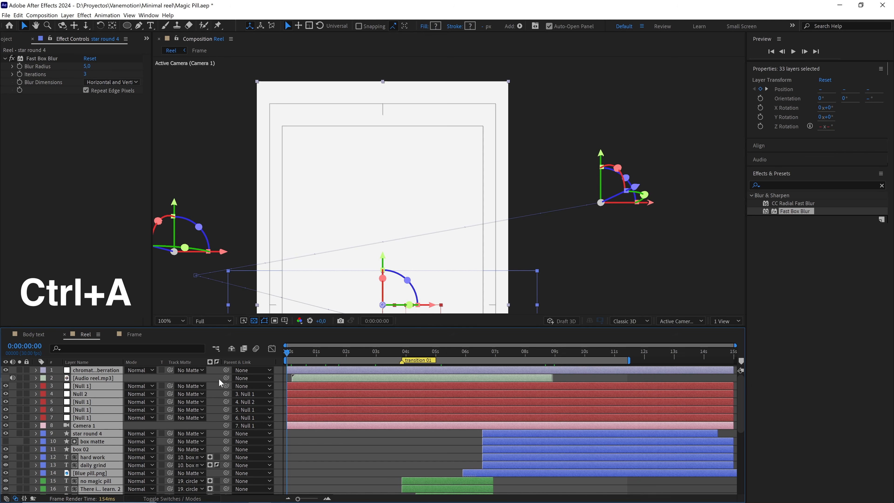
{"action": "key", "text": "F4"}
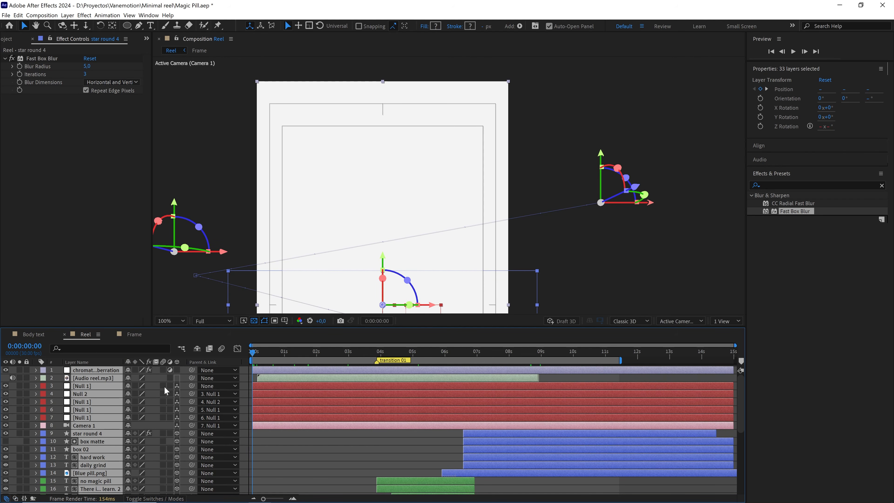
{"action": "left_click", "coordinate": [164, 386]}
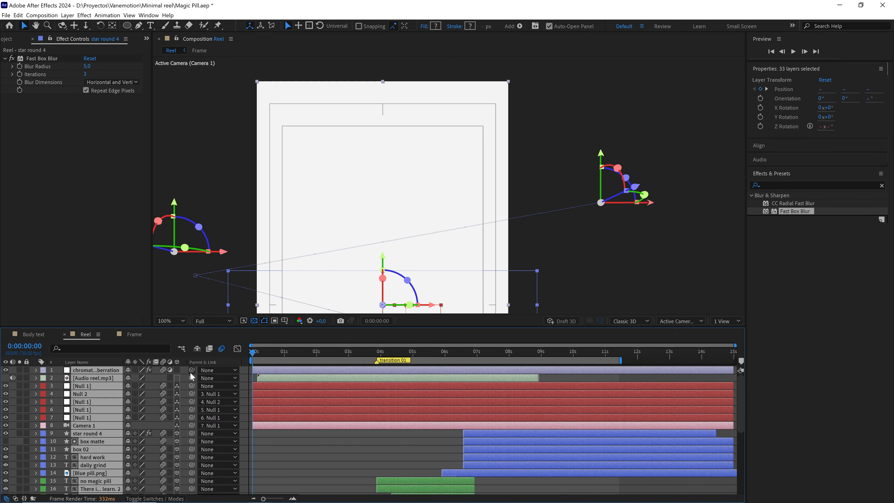
{"action": "key", "text": "F2"}
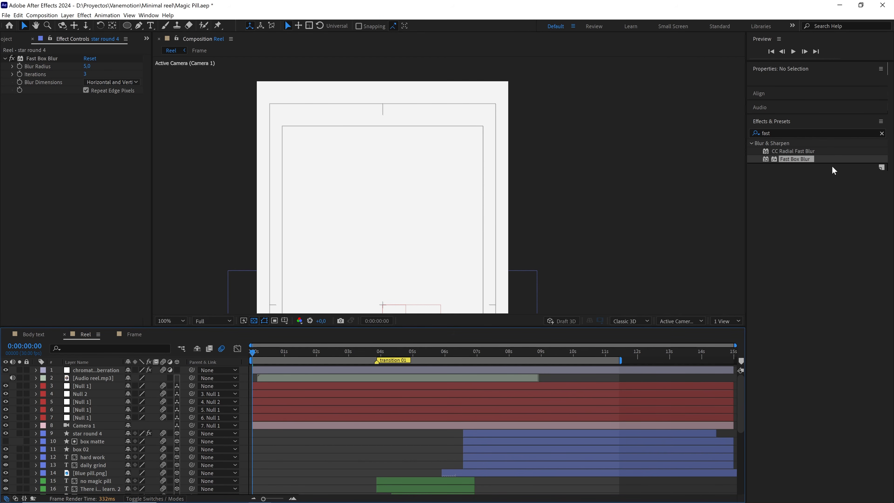
Clear the effects search and hide the title/action safe guides in the composition view.
{"action": "left_click", "coordinate": [882, 134]}
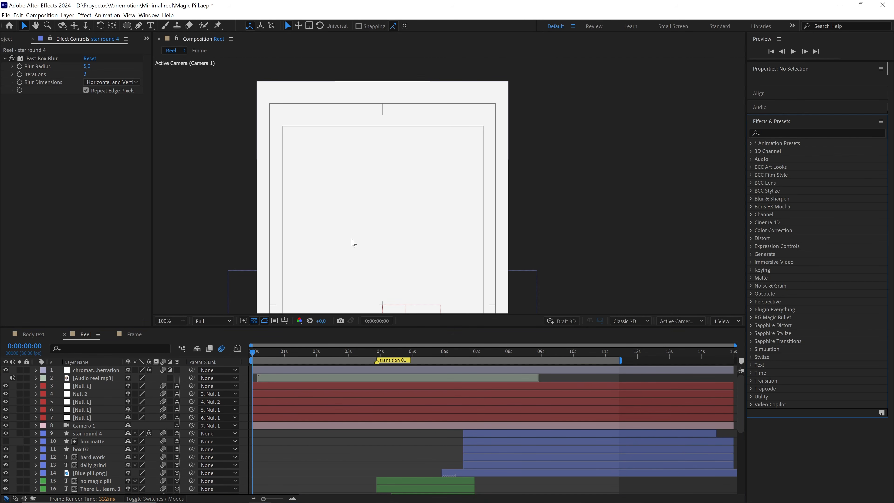
{"action": "left_click", "coordinate": [285, 320]}
{"action": "left_click", "coordinate": [288, 328]}
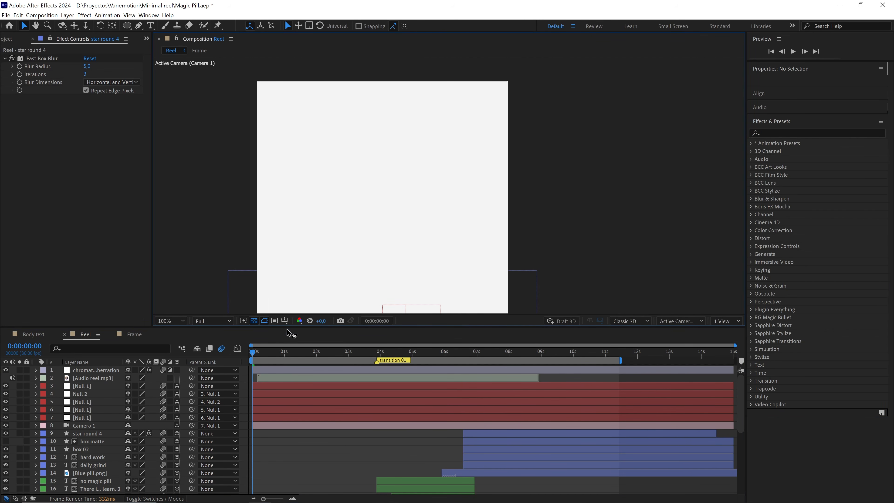
Fit the whole Reel frame in the viewer, collapse the blur settings and play the composition from the start.
{"action": "left_click", "coordinate": [175, 322]}
{"action": "left_click", "coordinate": [174, 333]}
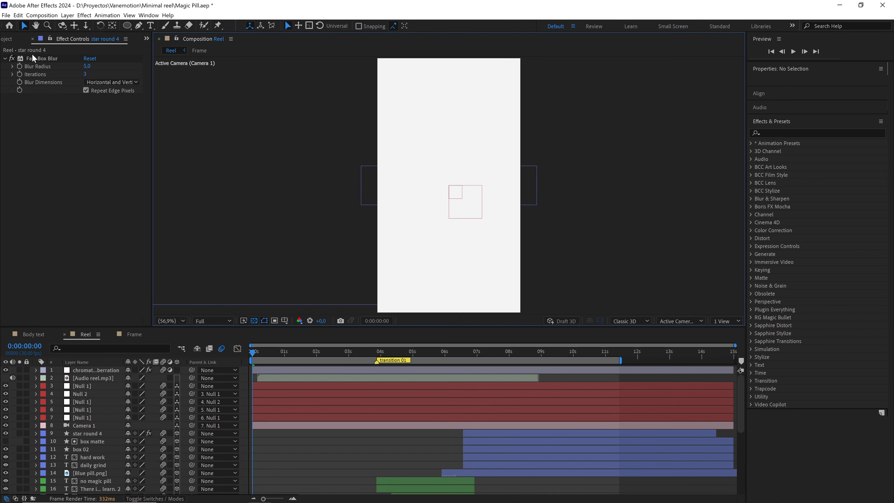
{"action": "left_click", "coordinate": [6, 59]}
{"action": "left_click", "coordinate": [8, 41]}
{"action": "key", "text": "space"}
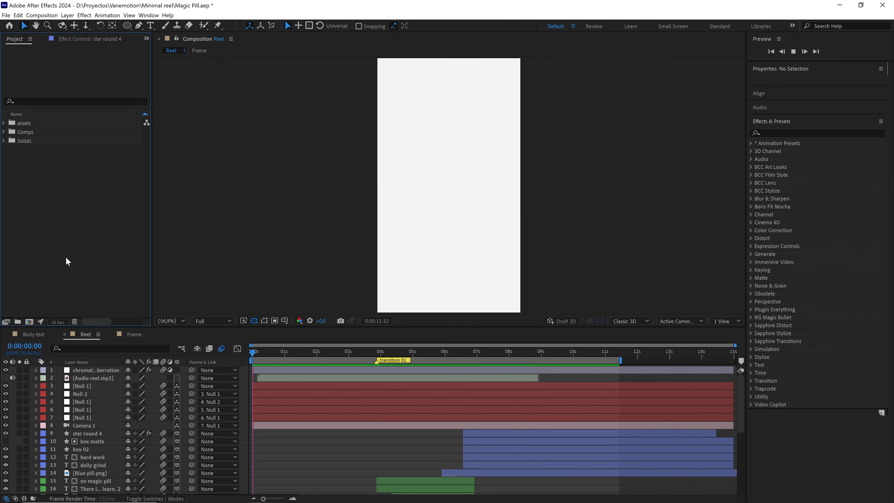